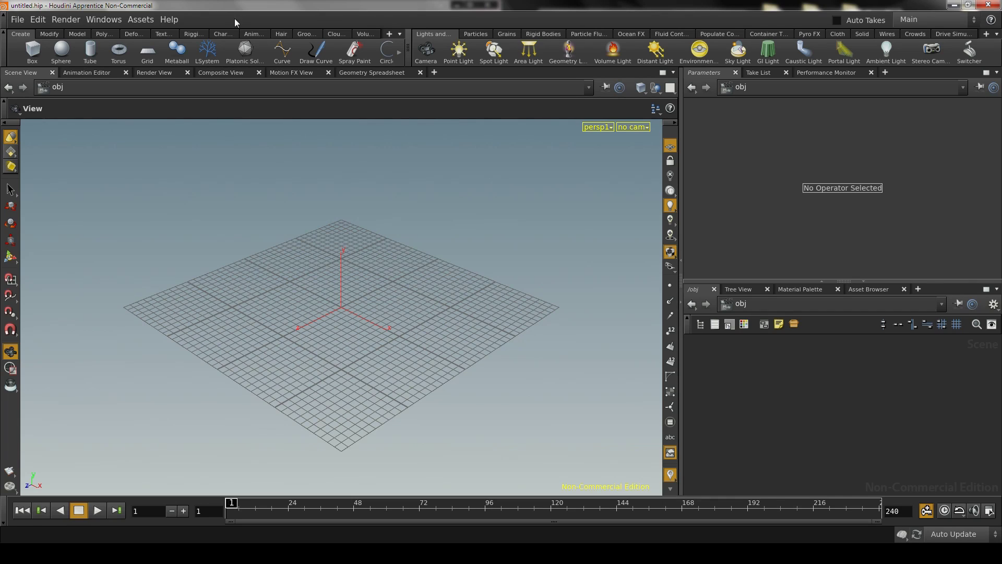
Step: Open the scene file RedBloodCell.hipnc from the lesson 3 files folder
{"action": "left_click", "coordinate": [18, 22]}
{"action": "left_click", "coordinate": [24, 29]}
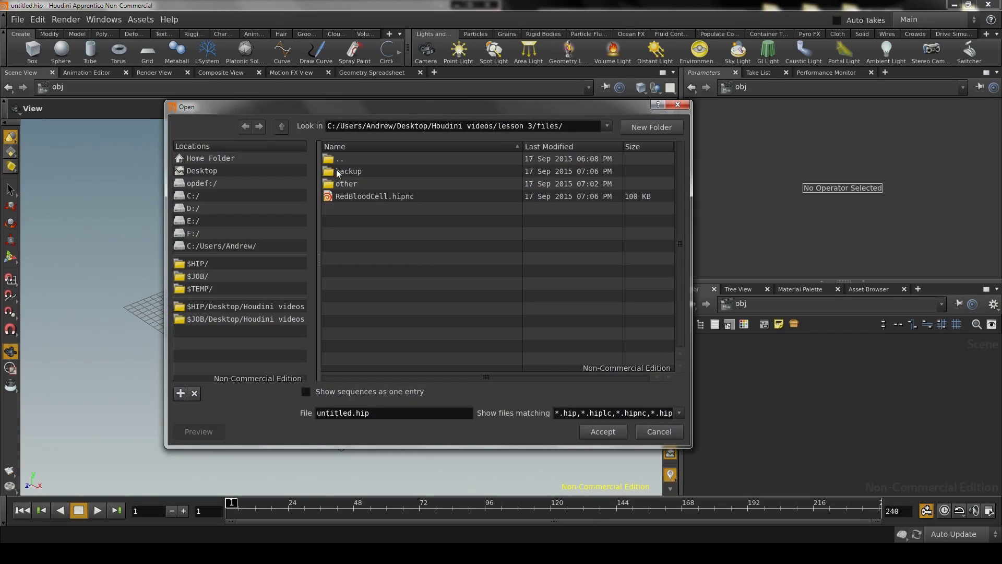
{"action": "left_click", "coordinate": [368, 196]}
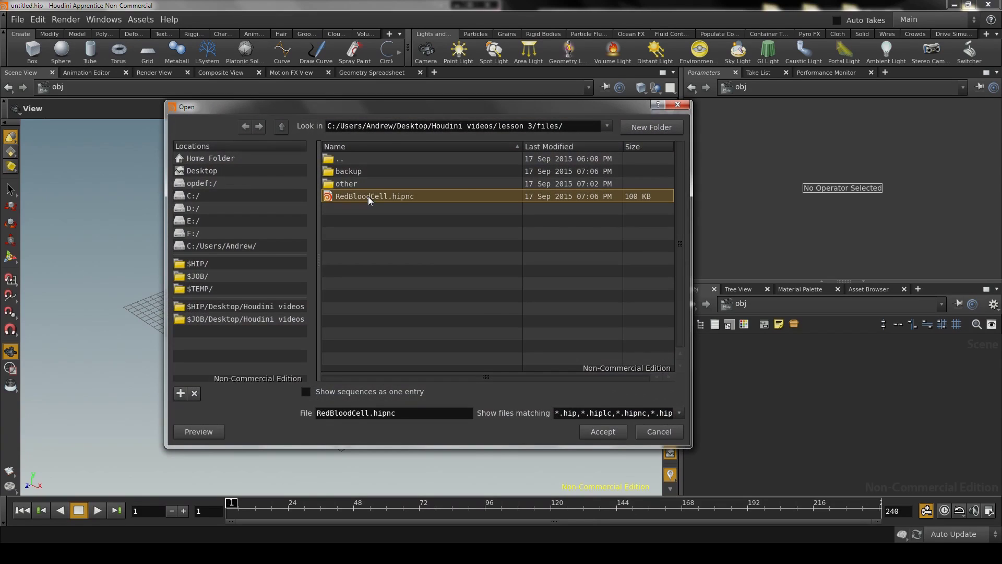
{"action": "left_click", "coordinate": [593, 429]}
{"action": "left_click", "coordinate": [610, 447]}
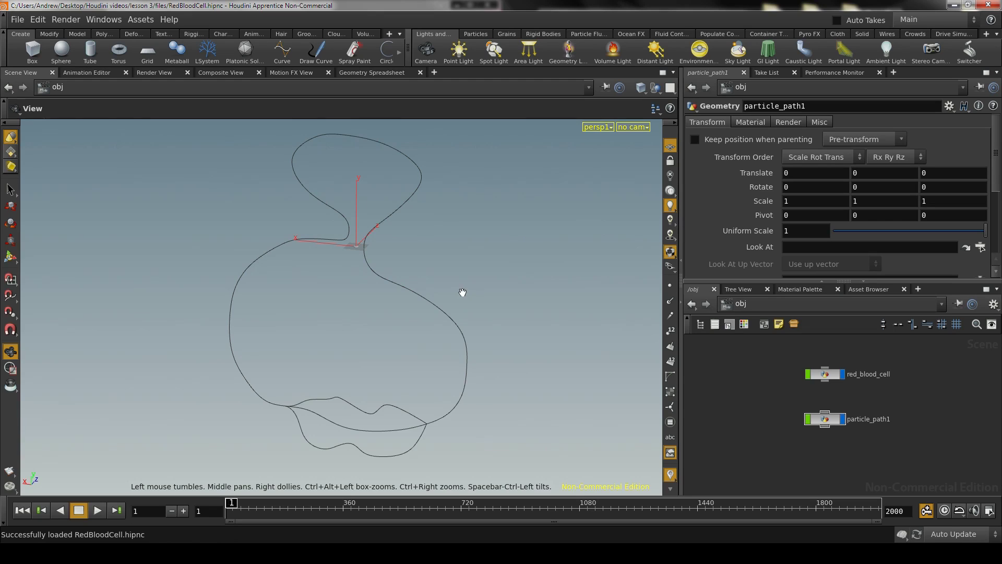
Step: Examine the particle path curve and the red blood cell model, close up and in relation to each other
{"action": "left_click_drag", "start_coordinate": [463, 293], "coordinate": [526, 284]}
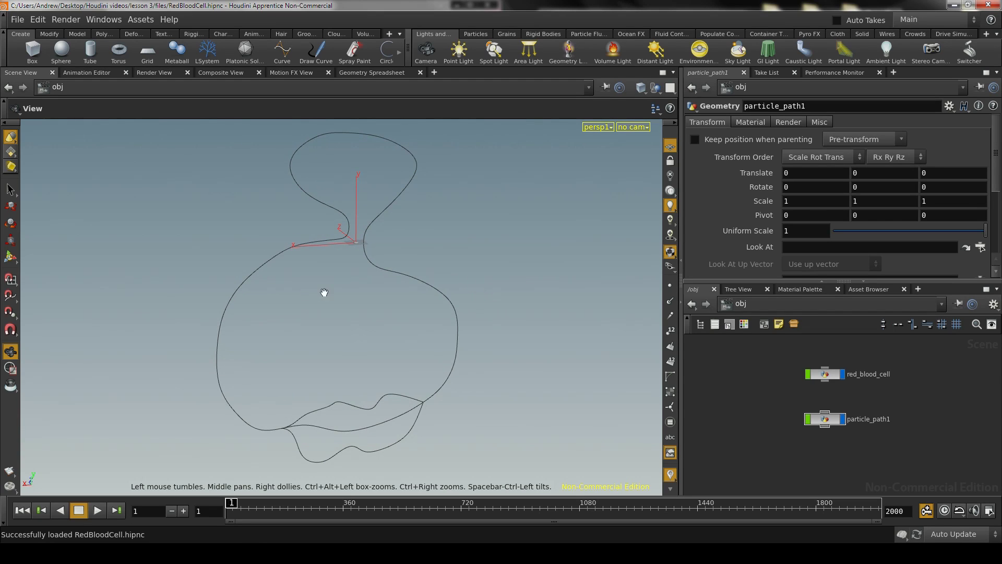
{"action": "right_click_drag", "start_coordinate": [295, 278], "coordinate": [391, 287]}
{"action": "middle_click_drag", "start_coordinate": [373, 259], "coordinate": [379, 308]}
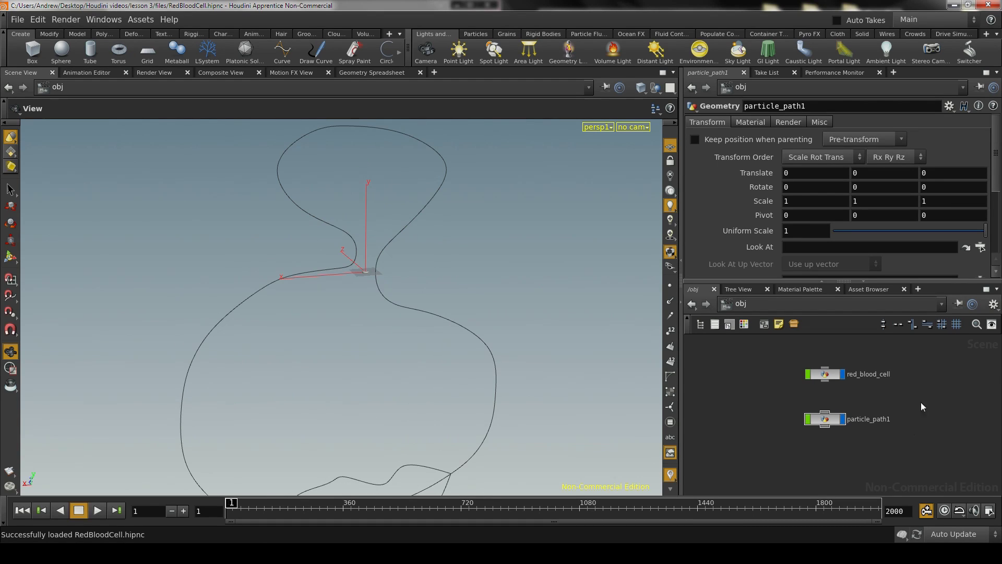
{"action": "left_click_drag", "start_coordinate": [800, 385], "coordinate": [826, 389]}
{"action": "key", "text": "f"}
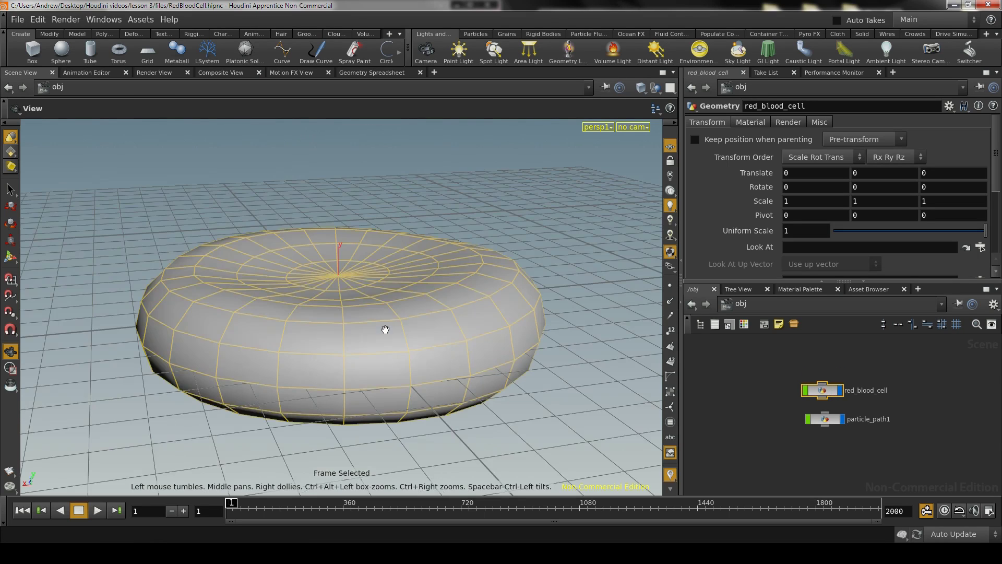
{"action": "right_click_drag", "start_coordinate": [570, 296], "coordinate": [381, 292]}
{"action": "left_click_drag", "start_coordinate": [451, 281], "coordinate": [346, 362]}
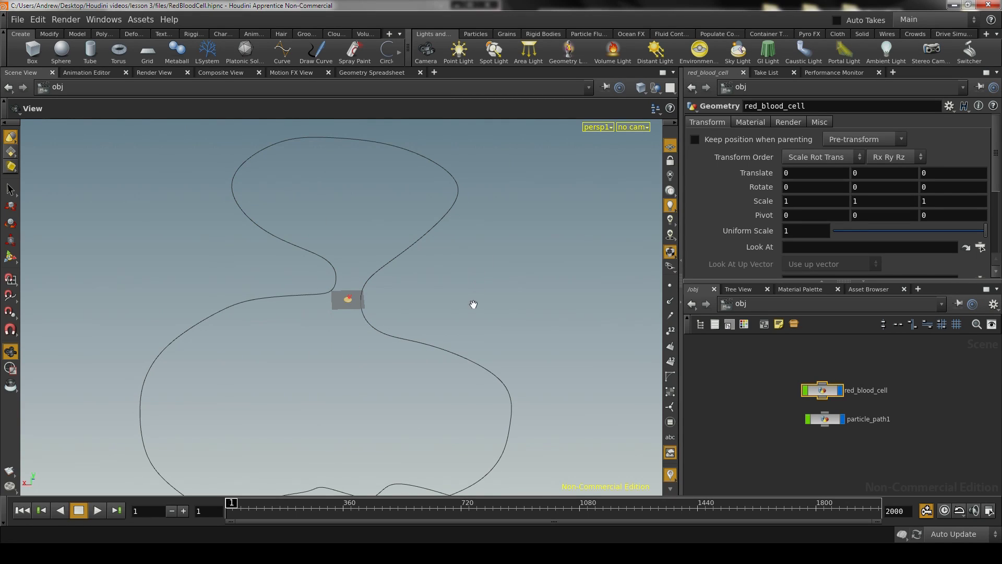
{"action": "left_click_drag", "start_coordinate": [473, 304], "coordinate": [291, 213]}
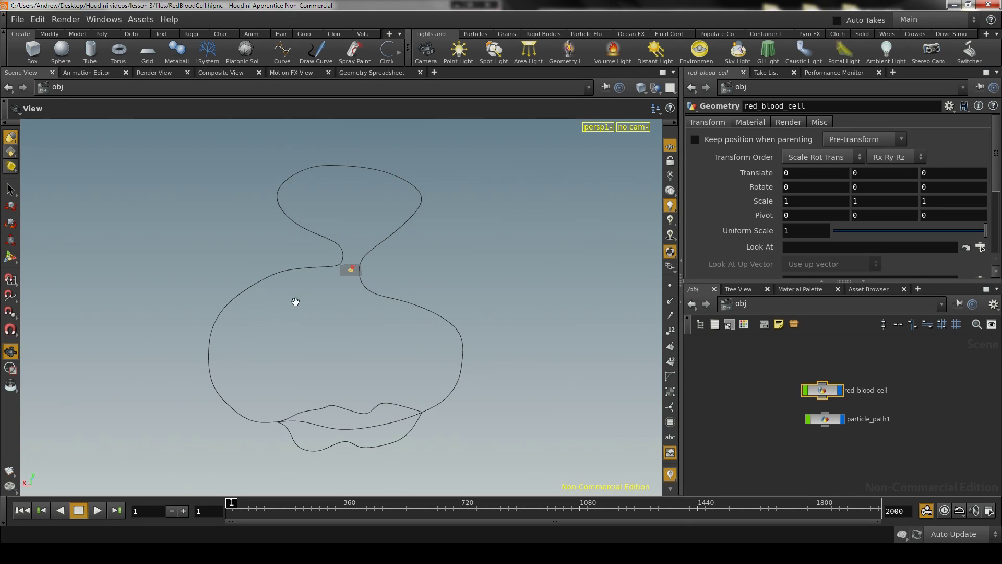
{"action": "left_click_drag", "start_coordinate": [293, 320], "coordinate": [398, 317]}
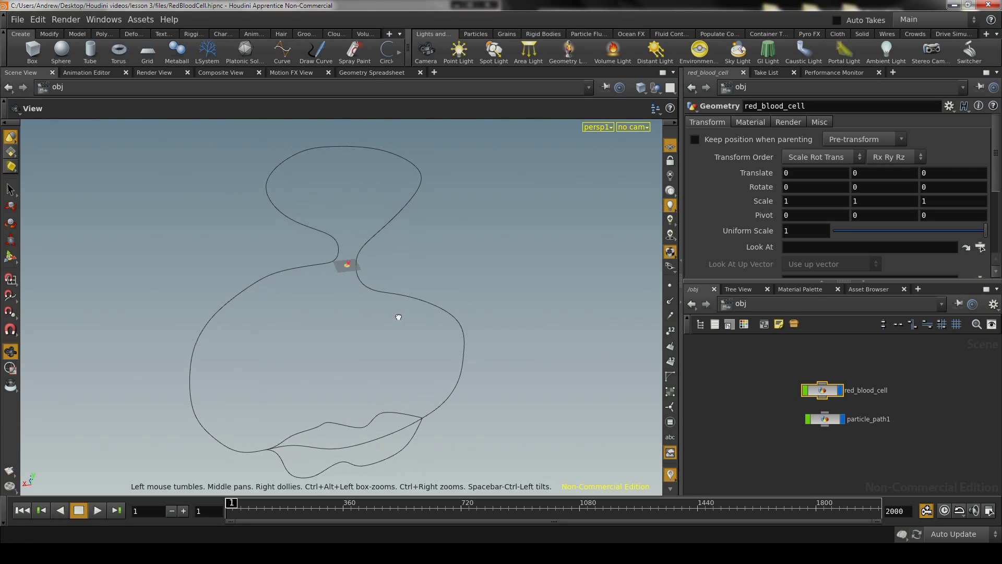
Step: Import the geometry file heart_and_lungs.bgeo into the scene and deselect it
{"action": "left_click", "coordinate": [18, 21]}
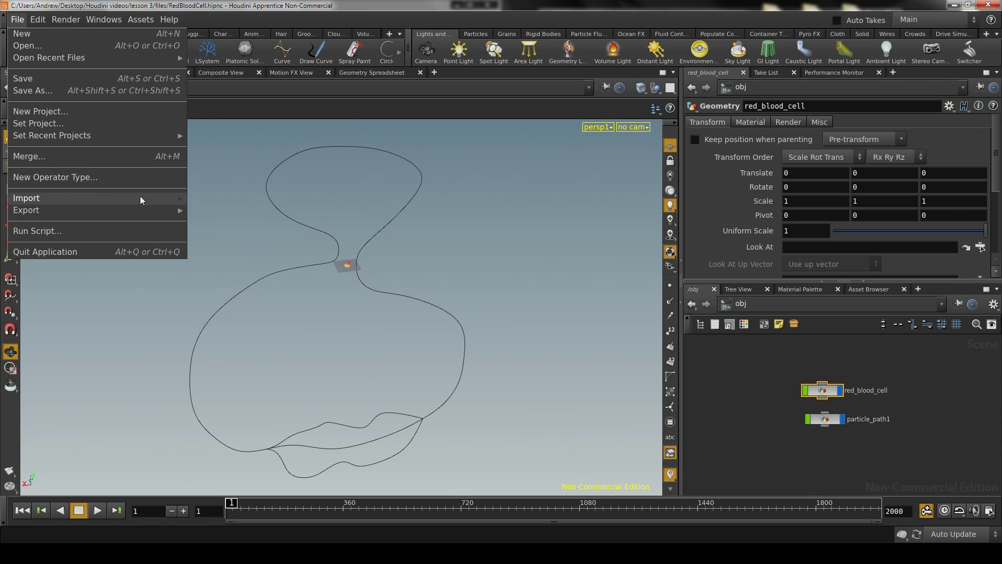
{"action": "mouse_move", "coordinate": [158, 197]}
{"action": "left_click", "coordinate": [216, 201]}
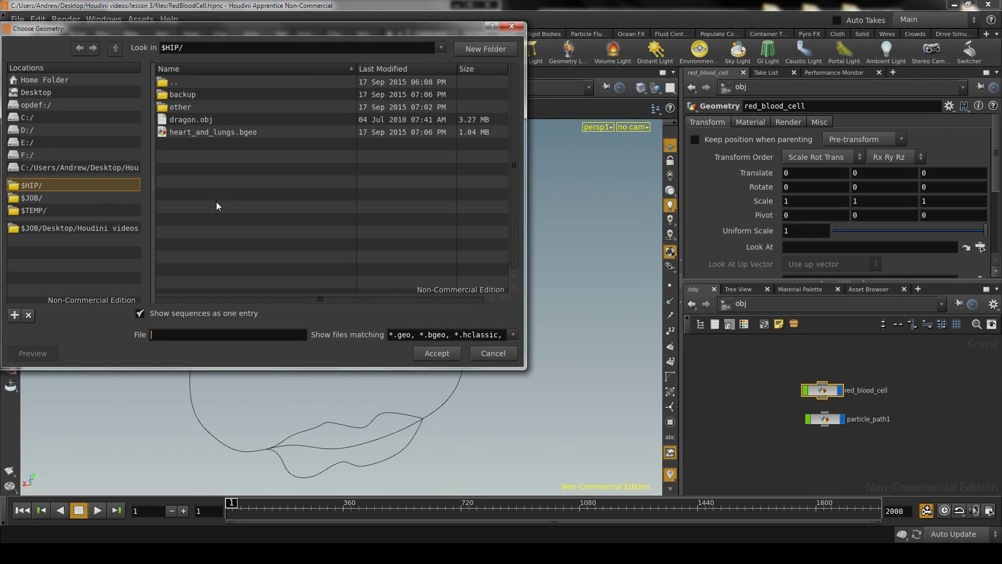
{"action": "left_click", "coordinate": [227, 134]}
{"action": "left_click", "coordinate": [430, 351]}
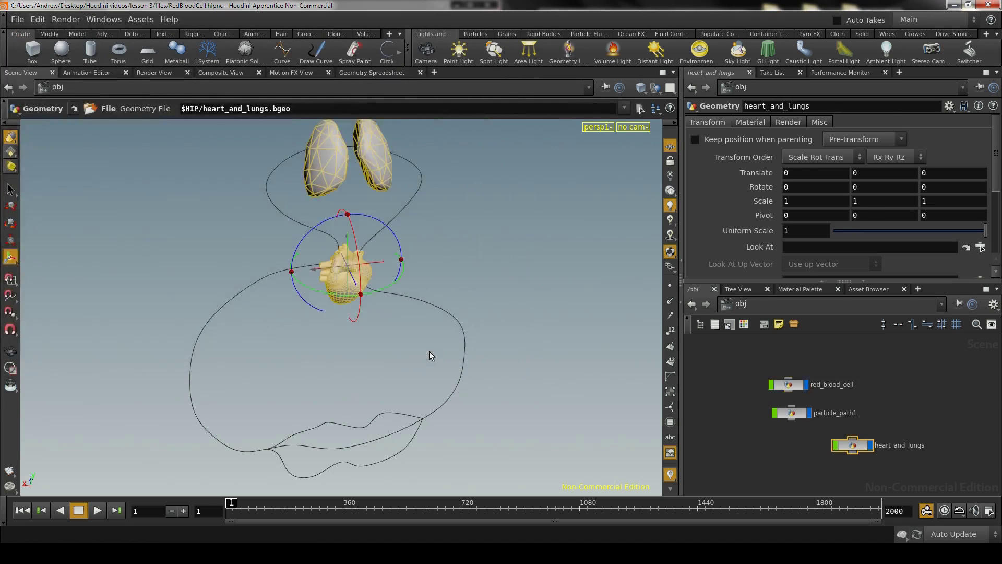
{"action": "left_click", "coordinate": [744, 425]}
Step: Inspect how the heart and lungs are positioned along the particle path from different angles and distances
{"action": "left_click_drag", "start_coordinate": [514, 308], "coordinate": [431, 241], "text": "alt"}
{"action": "right_click_drag", "start_coordinate": [442, 248], "coordinate": [465, 245], "text": "alt"}
{"action": "middle_click_drag", "start_coordinate": [437, 225], "coordinate": [439, 245], "text": "alt"}
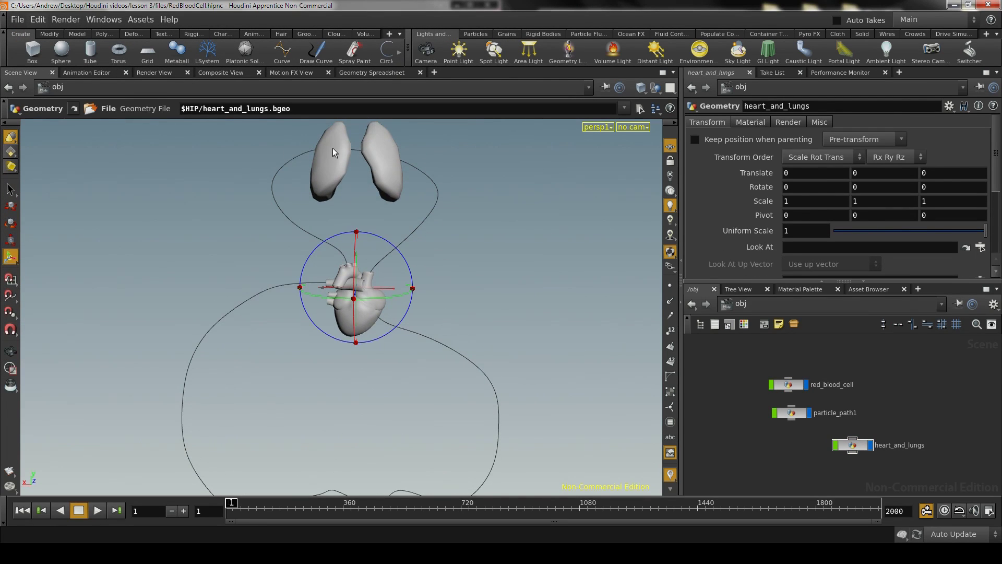
{"action": "left_click_drag", "start_coordinate": [467, 351], "coordinate": [385, 358], "text": "alt"}
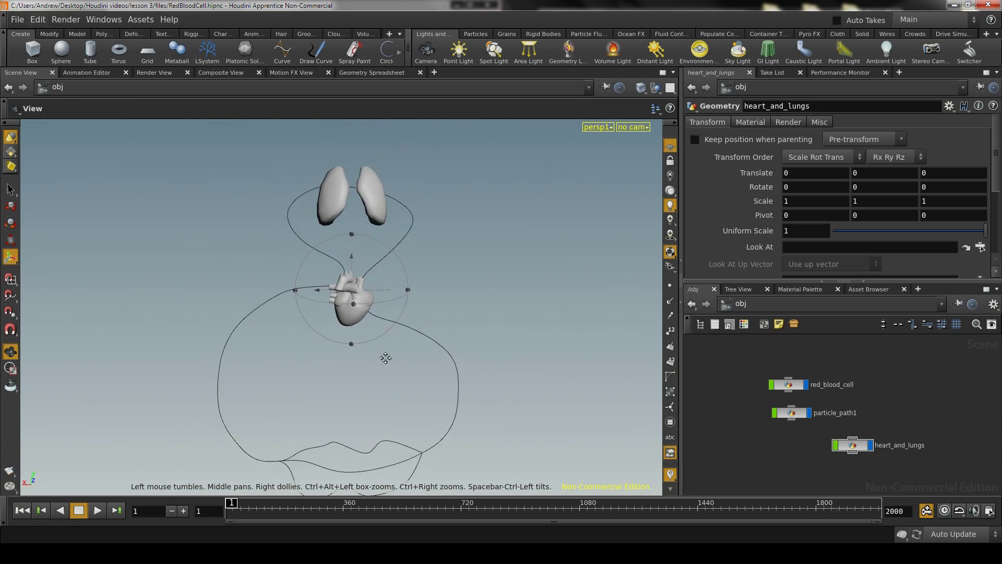
{"action": "middle_click_drag", "start_coordinate": [385, 358], "coordinate": [383, 287], "text": "alt"}
{"action": "right_click_drag", "start_coordinate": [405, 286], "coordinate": [406, 305], "text": "alt"}
{"action": "left_click_drag", "start_coordinate": [406, 305], "coordinate": [426, 304], "text": "alt"}
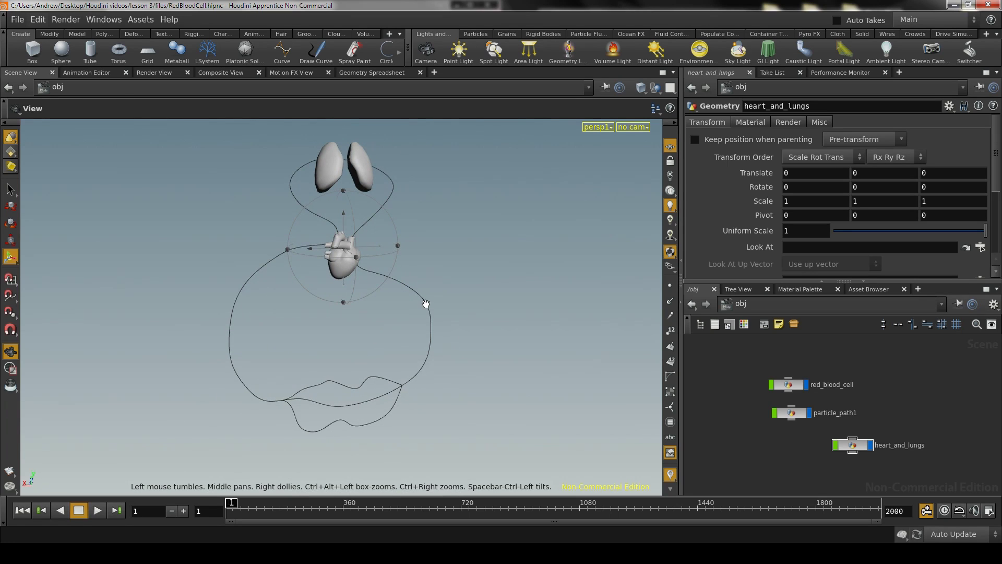
{"action": "middle_click_drag", "start_coordinate": [410, 309], "coordinate": [418, 337], "text": "alt"}
{"action": "right_click_drag", "start_coordinate": [418, 338], "coordinate": [471, 355], "text": "alt"}
{"action": "left_click_drag", "start_coordinate": [471, 355], "coordinate": [459, 327], "text": "alt"}
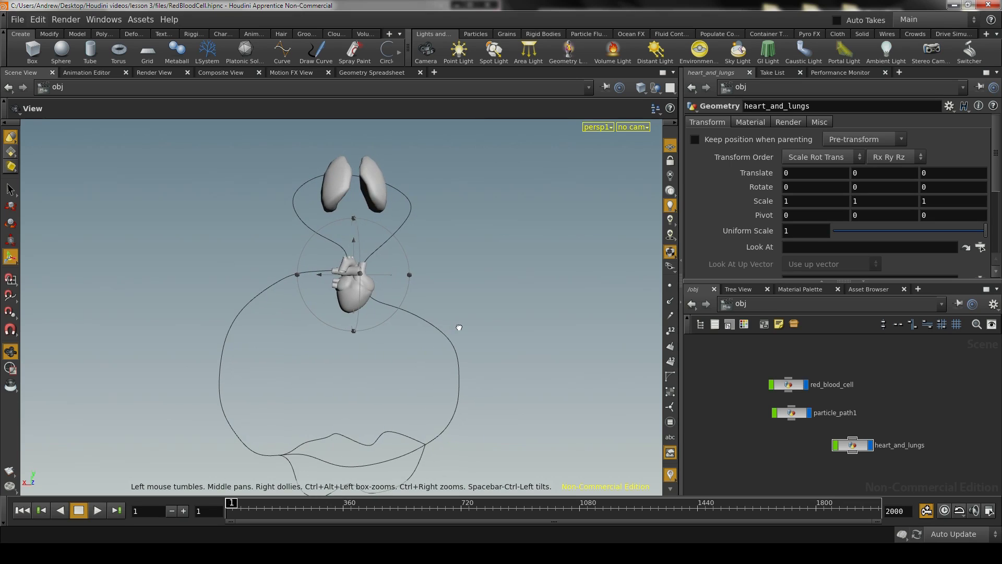
{"action": "middle_click_drag", "start_coordinate": [458, 328], "coordinate": [468, 287]}
{"action": "right_click_drag", "start_coordinate": [468, 287], "coordinate": [424, 287]}
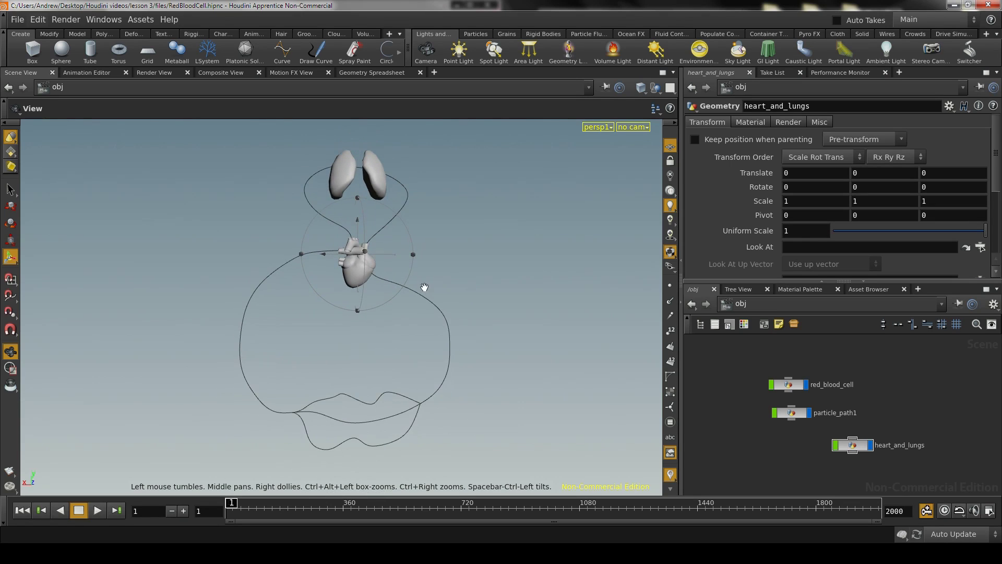
{"action": "key", "text": "Return"}
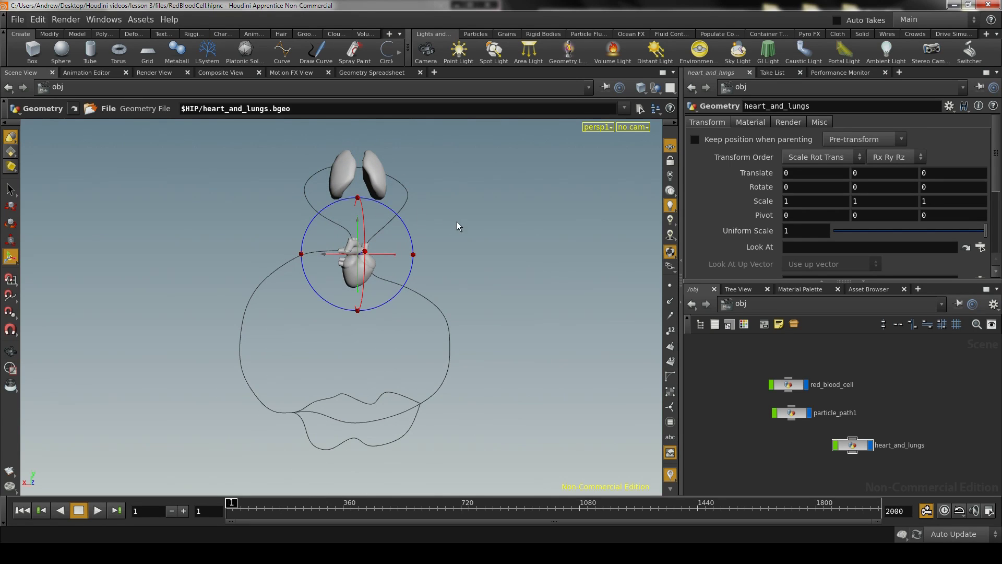
{"action": "key", "text": "Escape"}
{"action": "left_click_drag", "start_coordinate": [202, 220], "coordinate": [547, 296]}
{"action": "key", "text": "Return"}
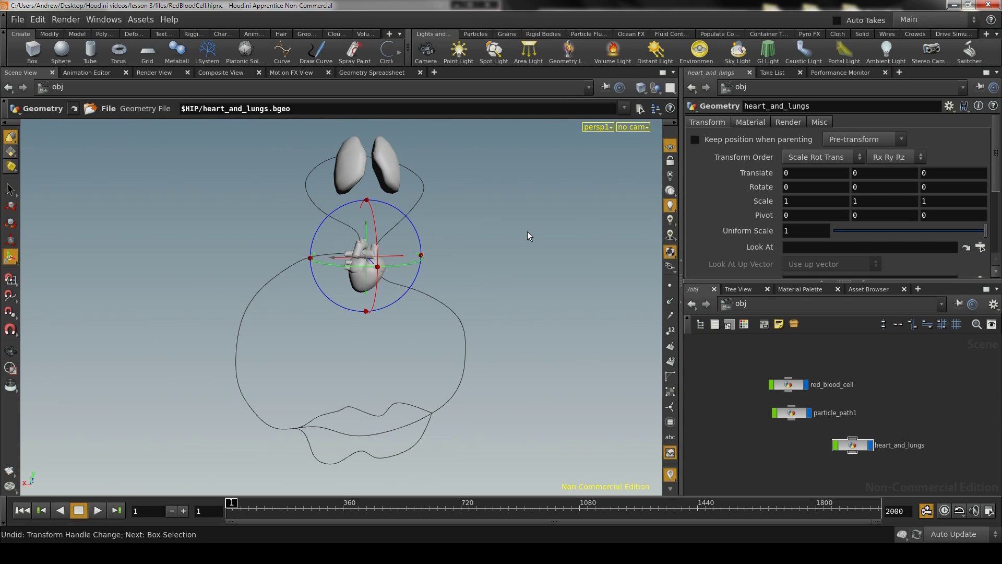
Step: Arrange the three existing object nodes in a column and add a new Geometry object beside them
{"action": "key", "text": "l"}
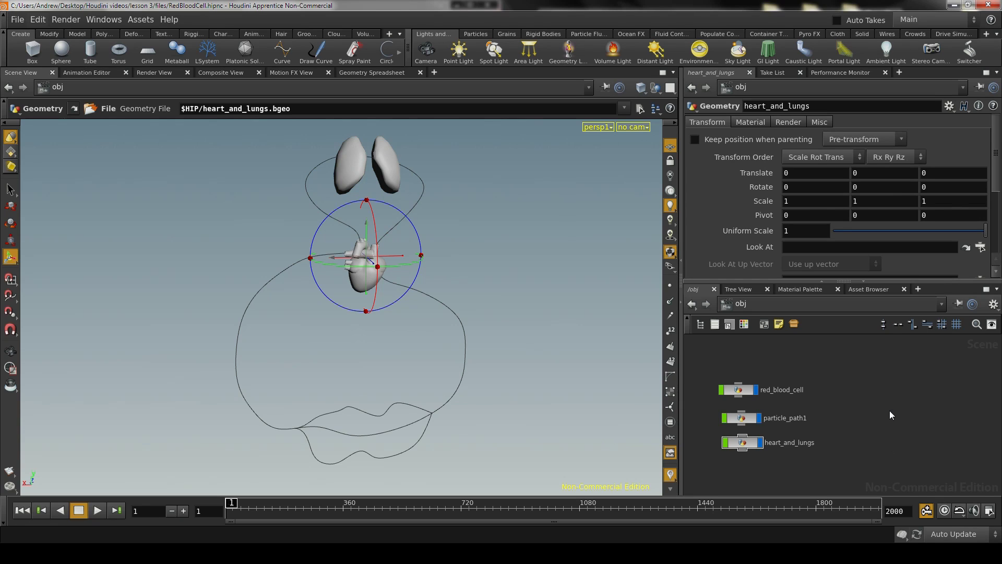
{"action": "key", "text": "Tab"}
{"action": "type", "text": "ge"}
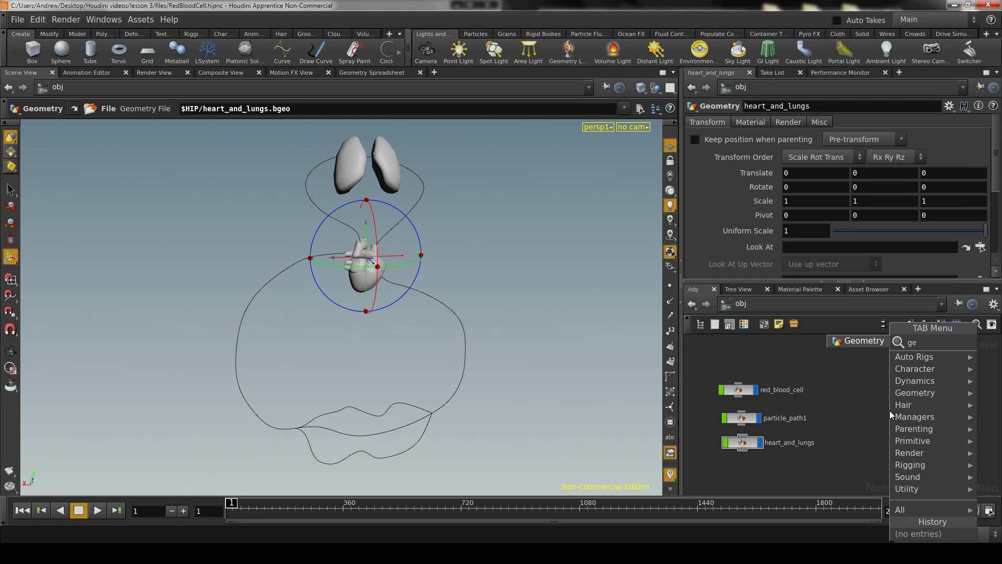
{"action": "type", "text": "ometry"}
{"action": "key", "text": "Return"}
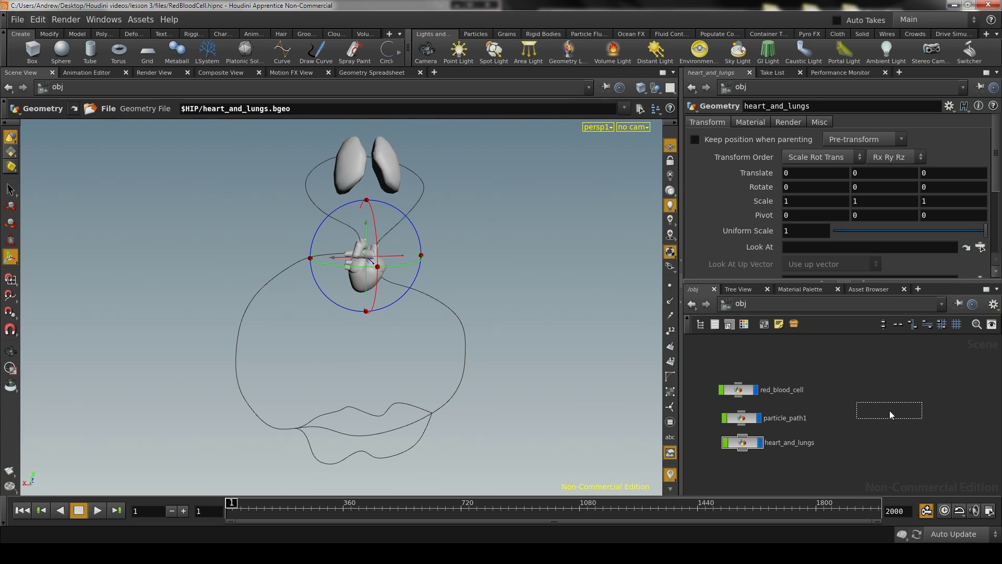
{"action": "left_click", "coordinate": [891, 399]}
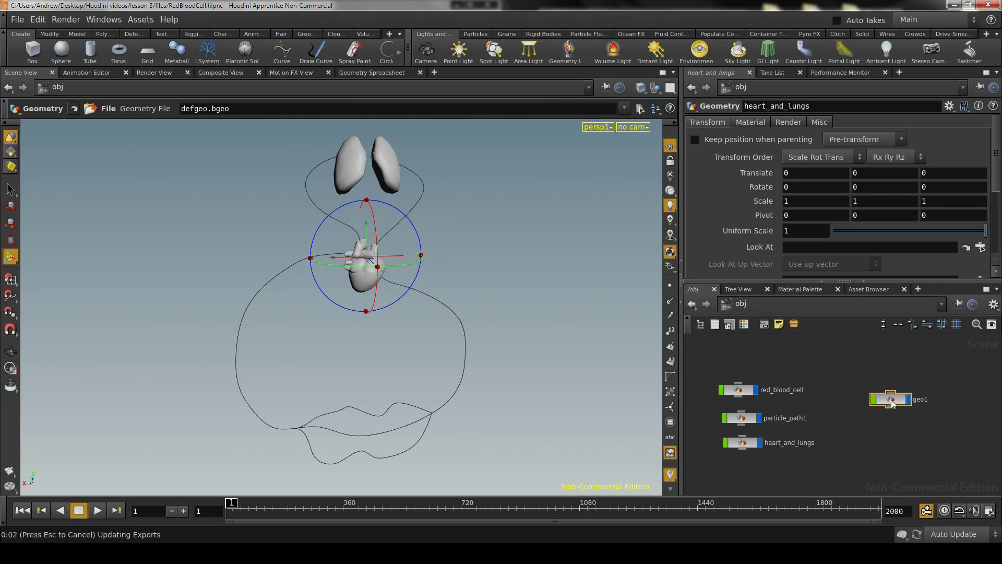
Step: Hide the red_blood_cell, heart_and_lungs and geo1 objects, and inspect the remaining particle path near the origin
{"action": "left_click", "coordinate": [756, 393]}
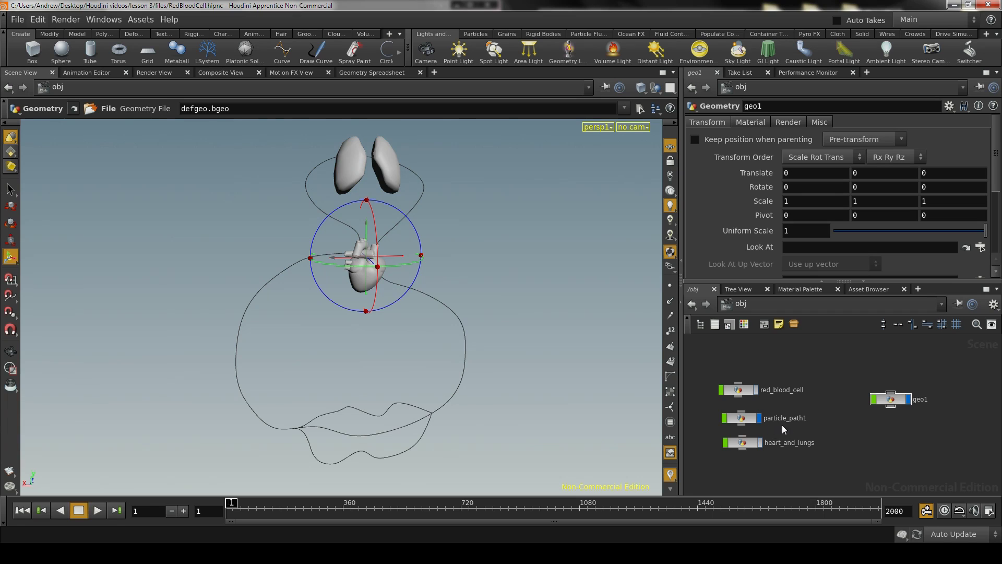
{"action": "left_click_drag", "start_coordinate": [891, 399], "coordinate": [890, 410]}
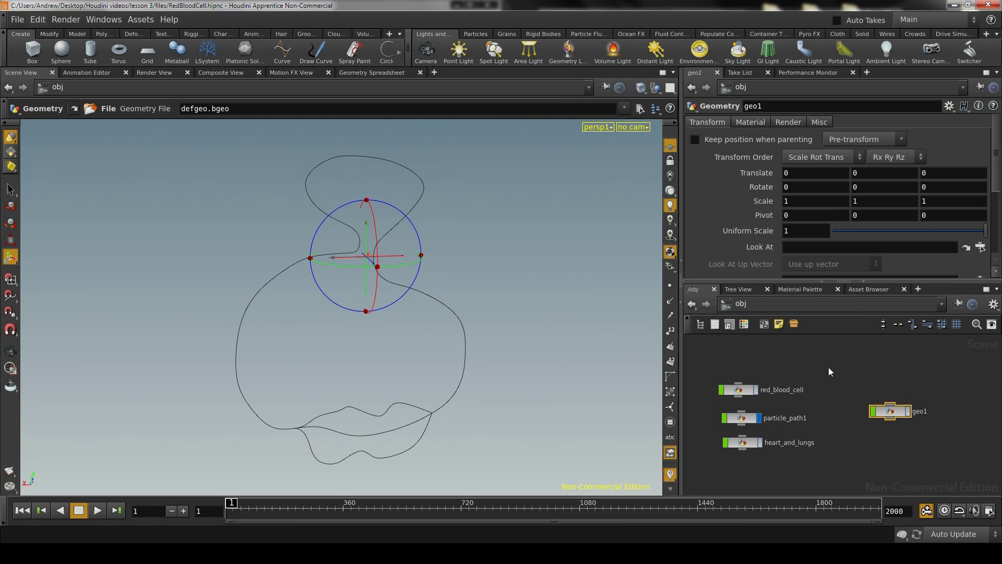
{"action": "key", "text": "Escape"}
{"action": "right_click_drag", "start_coordinate": [282, 220], "coordinate": [515, 226]}
{"action": "left_click_drag", "start_coordinate": [515, 226], "coordinate": [512, 322]}
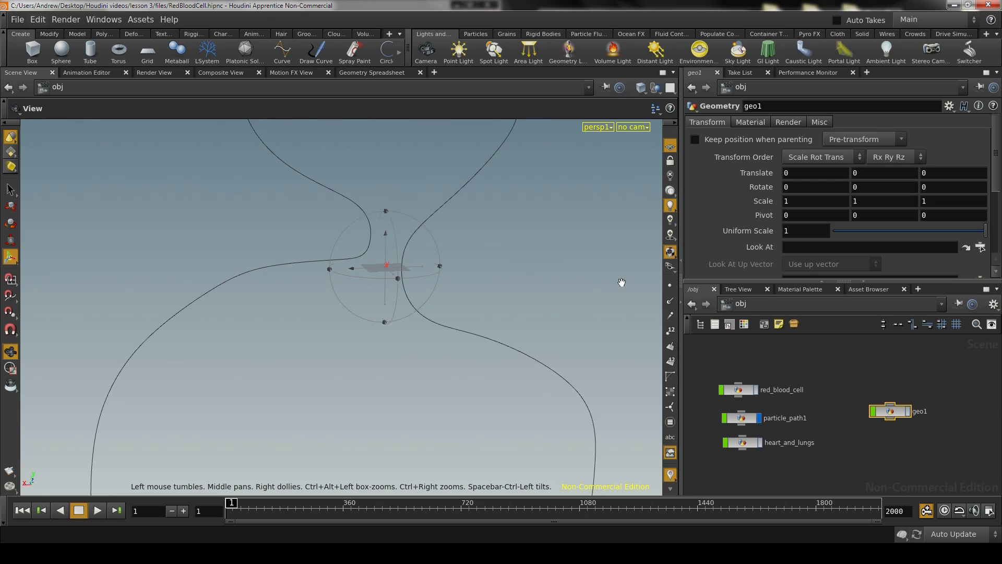
{"action": "left_click_drag", "start_coordinate": [622, 282], "coordinate": [608, 314]}
{"action": "key", "text": "space"}
Step: Select the heart_and_lungs object, display geo1 again and check the geometry it contains
{"action": "left_click", "coordinate": [741, 393]}
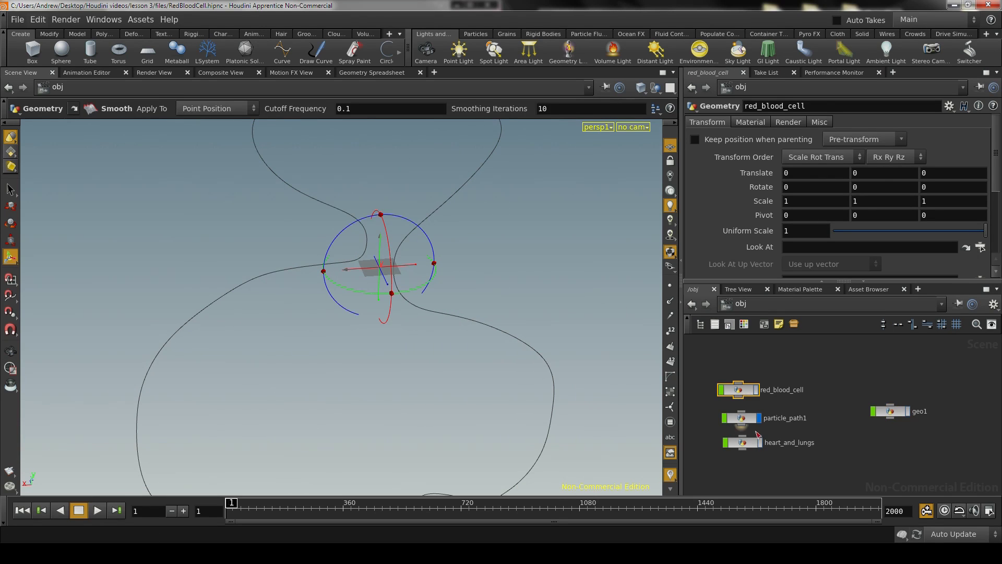
{"action": "left_click", "coordinate": [753, 445]}
{"action": "key", "text": "space"}
{"action": "left_click_drag", "start_coordinate": [548, 293], "coordinate": [499, 362]}
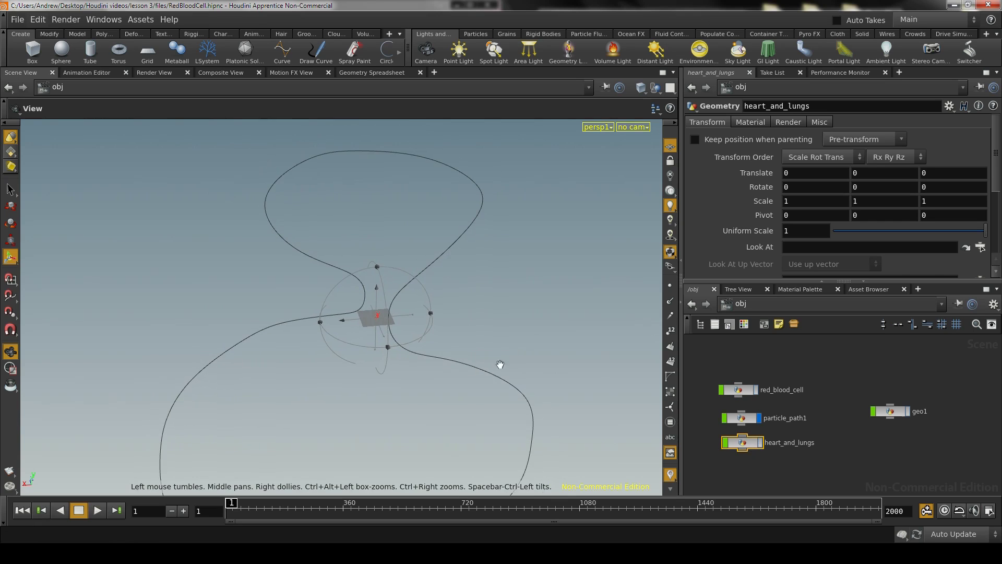
{"action": "key", "text": "space"}
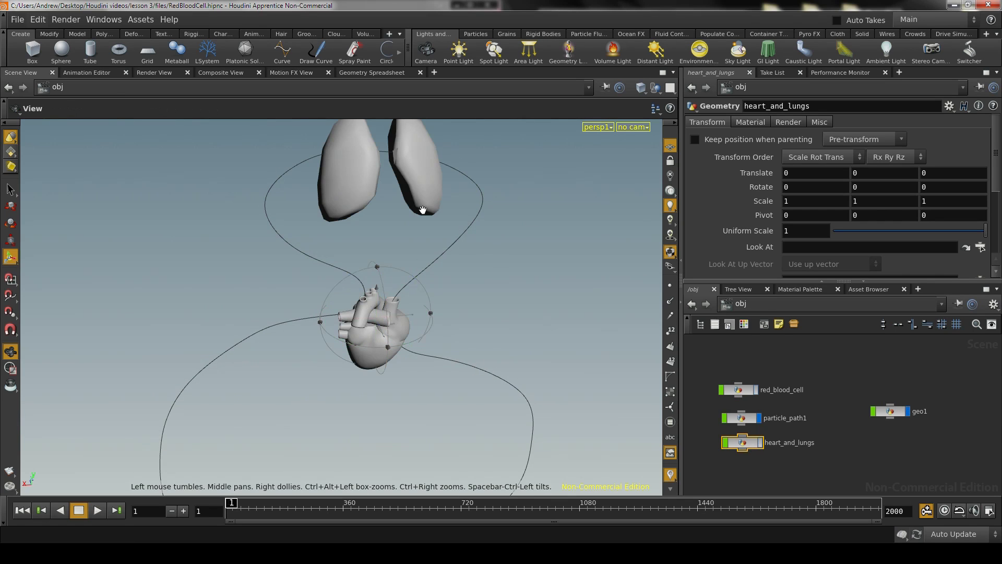
{"action": "left_click_drag", "start_coordinate": [527, 262], "coordinate": [426, 211]}
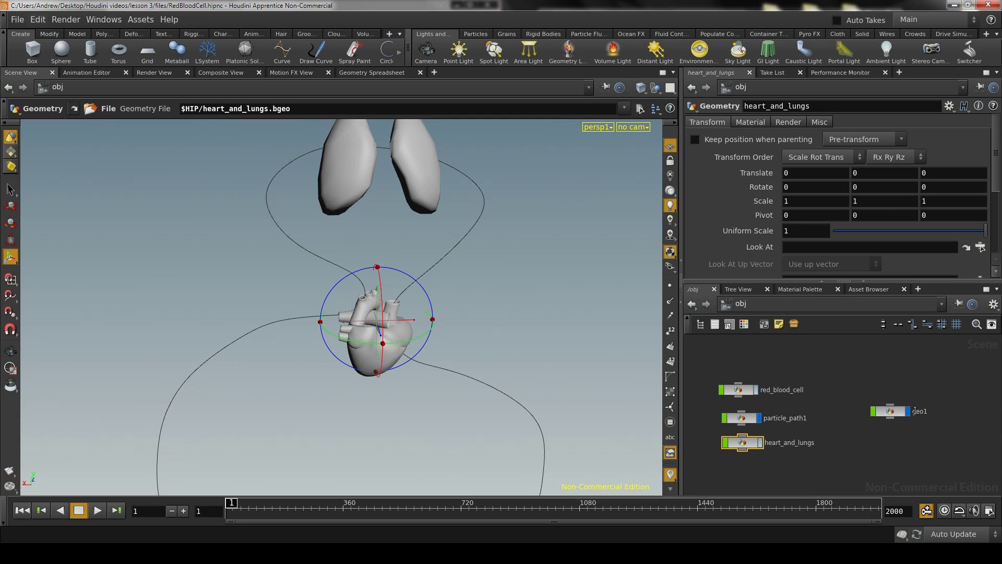
Step: Move the geo1 node closer to the other objects, enter its network and inspect the Geometry File setting of file1
{"action": "left_click_drag", "start_coordinate": [888, 411], "coordinate": [867, 416]}
{"action": "left_click", "coordinate": [868, 417]}
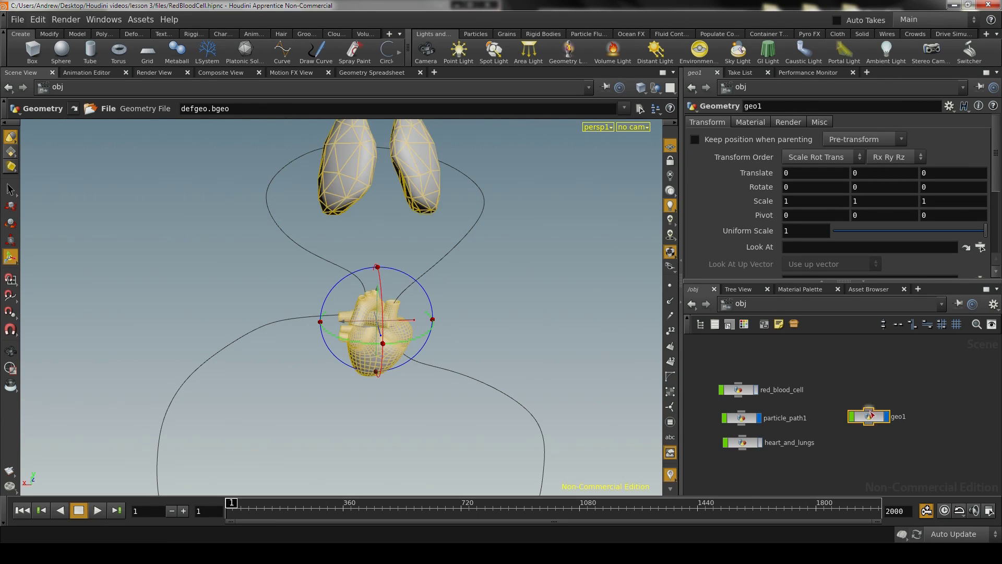
{"action": "double_click", "coordinate": [870, 417]}
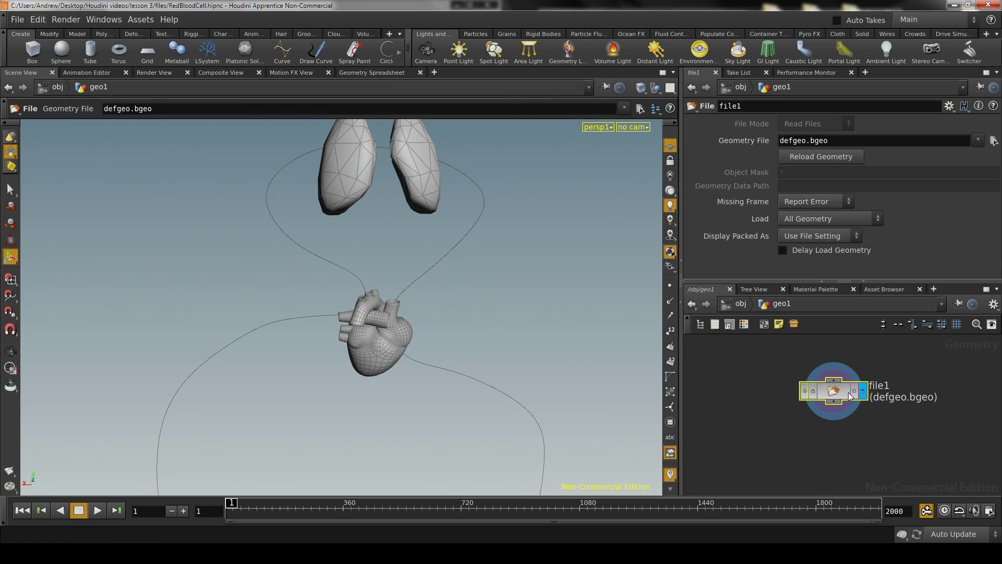
{"action": "right_click_drag", "start_coordinate": [933, 386], "coordinate": [921, 382]}
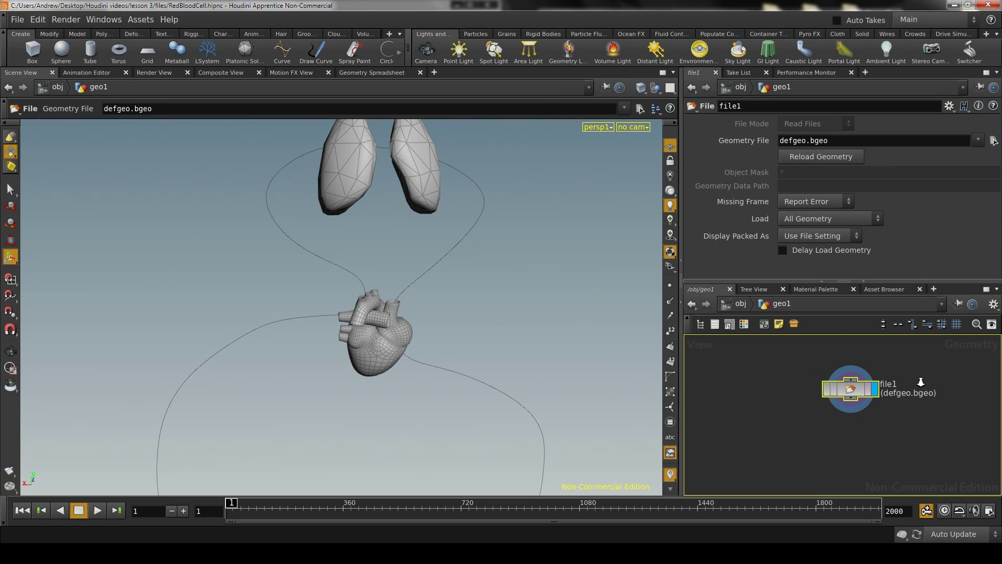
{"action": "middle_click_drag", "start_coordinate": [921, 383], "coordinate": [908, 386]}
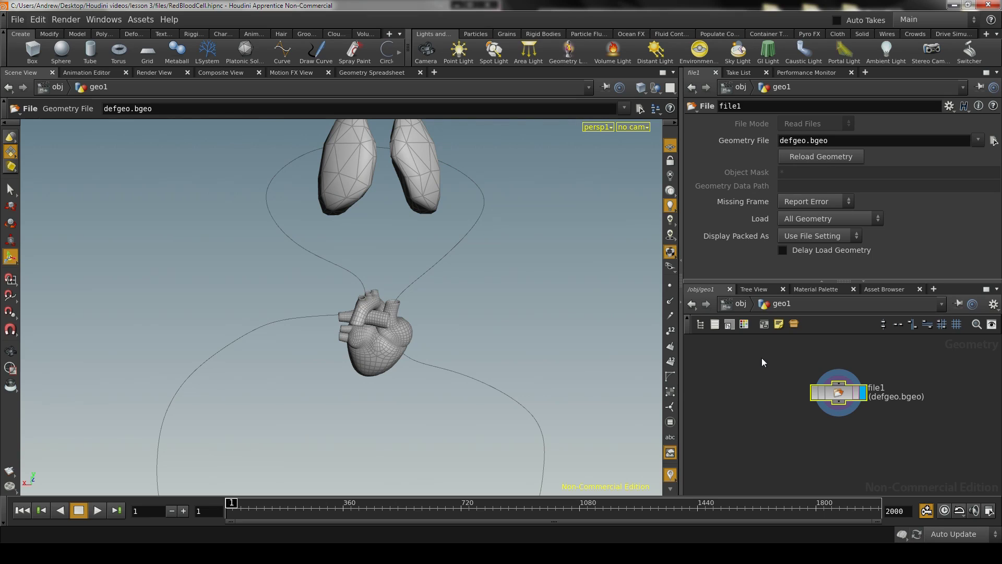
{"action": "left_click", "coordinate": [782, 140]}
{"action": "left_click_drag", "start_coordinate": [782, 140], "coordinate": [758, 142]}
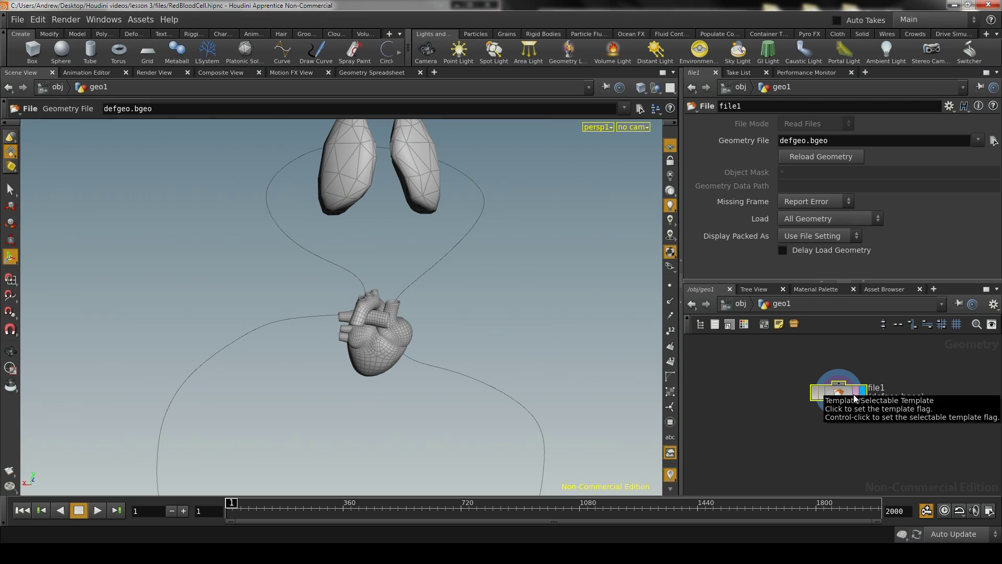
Step: Delete the default file1 node from the geo1 network
{"action": "key", "text": "Delete"}
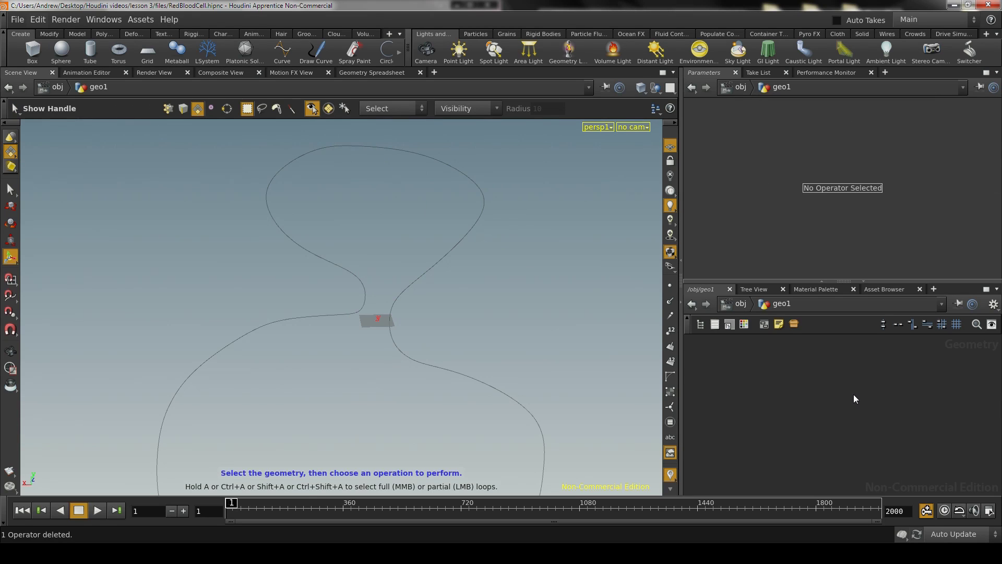
Step: Examine the whole particle path and its position around the origin grid from several angles and distances
{"action": "key", "text": "Escape"}
{"action": "left_click_drag", "start_coordinate": [531, 370], "coordinate": [392, 325]}
{"action": "key", "text": "s"}
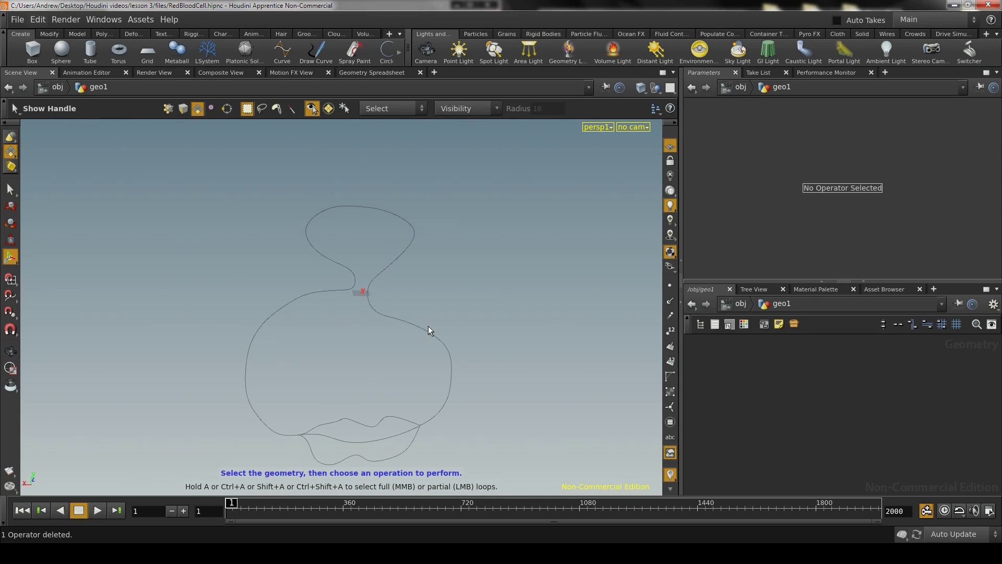
{"action": "key", "text": "Escape"}
{"action": "left_click_drag", "start_coordinate": [427, 311], "coordinate": [541, 355]}
{"action": "left_click_drag", "start_coordinate": [362, 355], "coordinate": [405, 311]}
{"action": "key", "text": "s"}
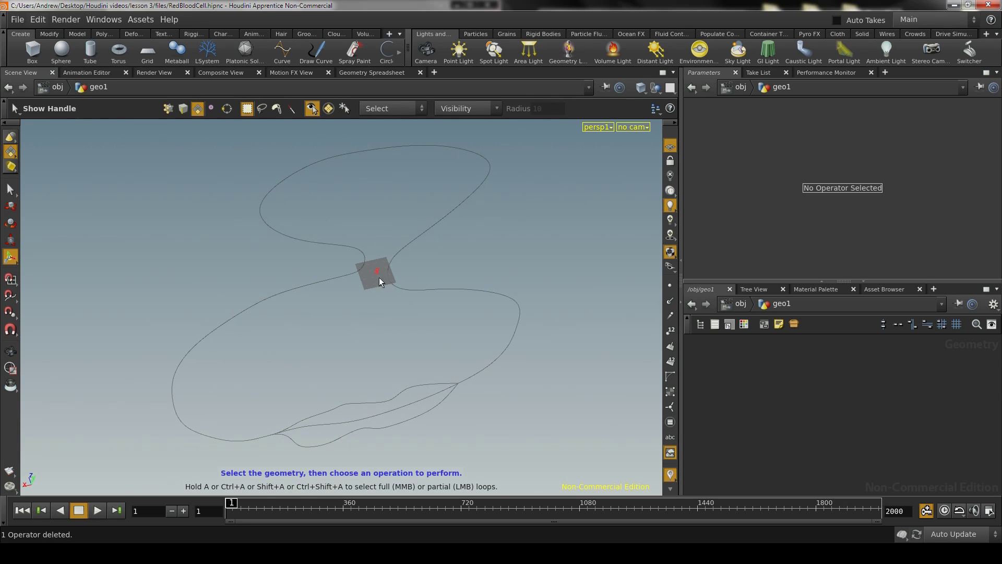
{"action": "key", "text": "Escape"}
{"action": "left_click_drag", "start_coordinate": [379, 277], "coordinate": [383, 285]}
{"action": "right_click_drag", "start_coordinate": [371, 279], "coordinate": [457, 396], "text": "alt"}
{"action": "left_click_drag", "start_coordinate": [457, 397], "coordinate": [447, 361], "text": "alt"}
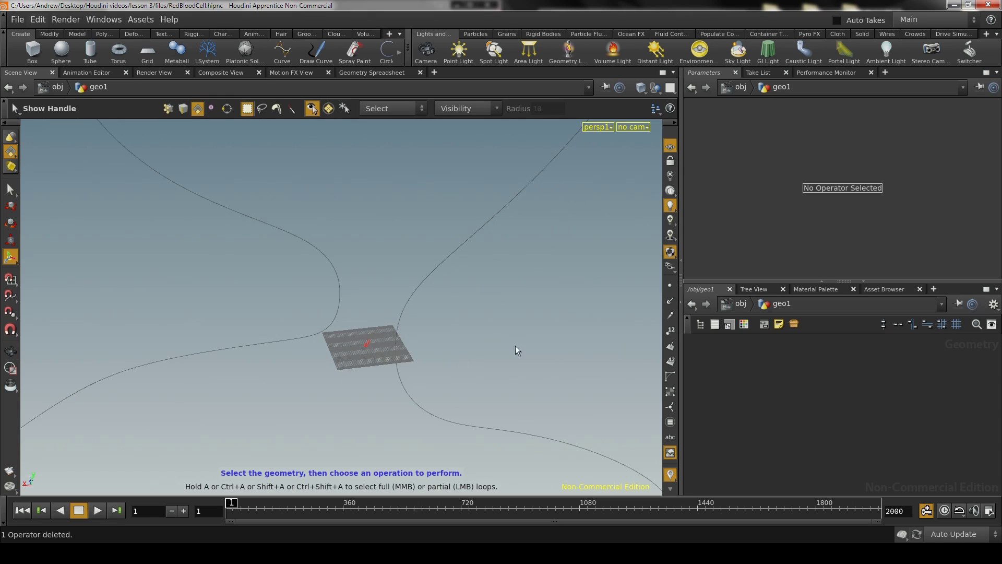
{"action": "right_click_drag", "start_coordinate": [516, 346], "coordinate": [488, 332], "text": "alt"}
{"action": "mouse_move", "coordinate": [488, 332]}
{"action": "left_mouse_down", "text": "alt"}
{"action": "mouse_move", "coordinate": [448, 336]}
{"action": "mouse_move", "coordinate": [481, 331]}
{"action": "left_mouse_up", "text": "alt"}
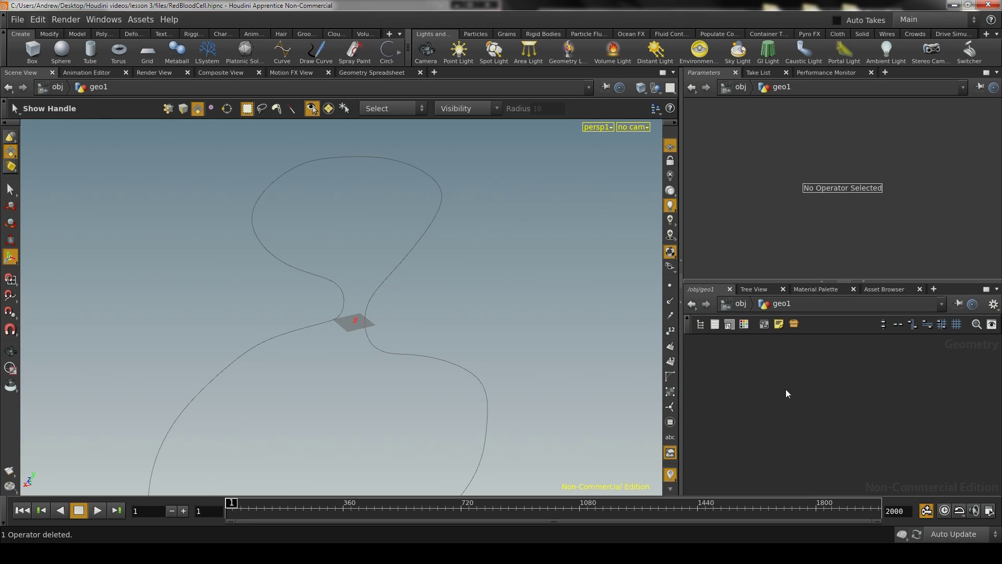
Step: Return to the object level and rename the geo1 object as red_blood_cell_sim
{"action": "left_click", "coordinate": [723, 305]}
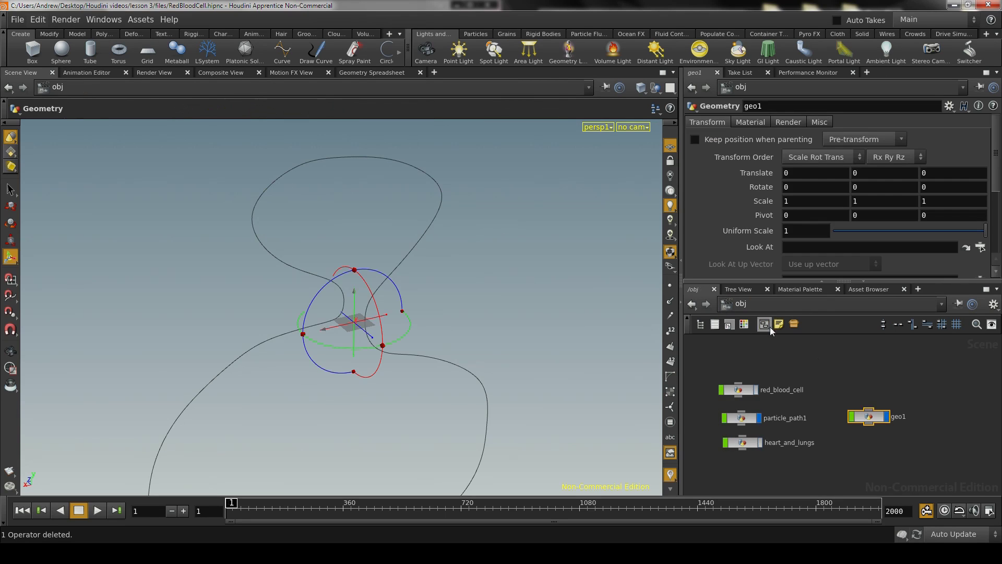
{"action": "left_click_drag", "start_coordinate": [868, 416], "coordinate": [871, 418]}
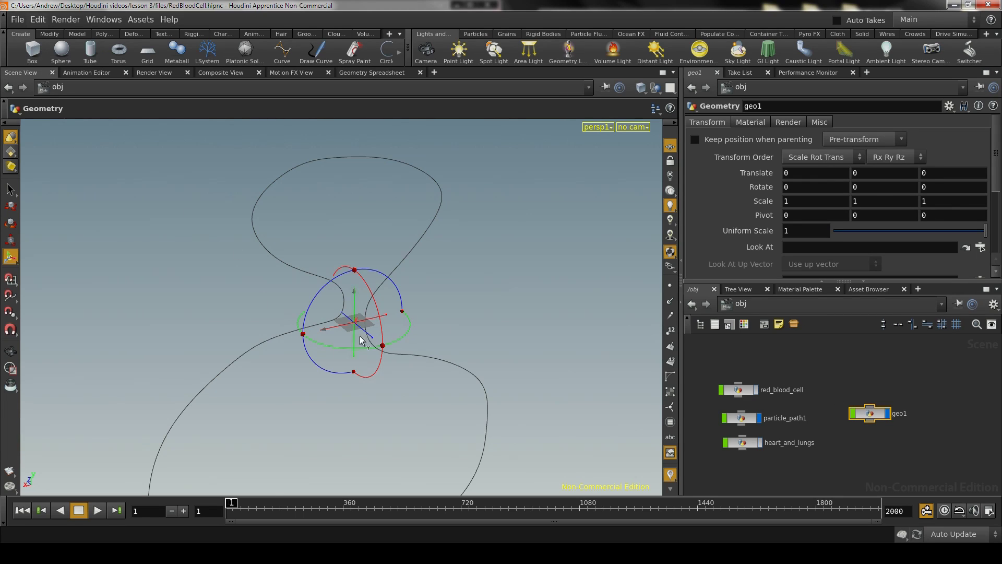
{"action": "double_click", "coordinate": [870, 414]}
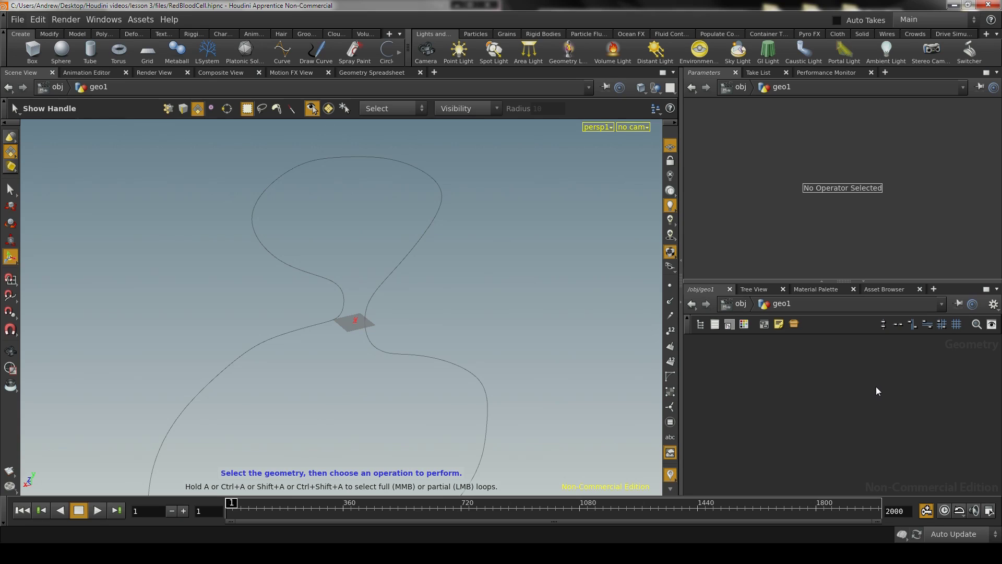
{"action": "left_click", "coordinate": [735, 301]}
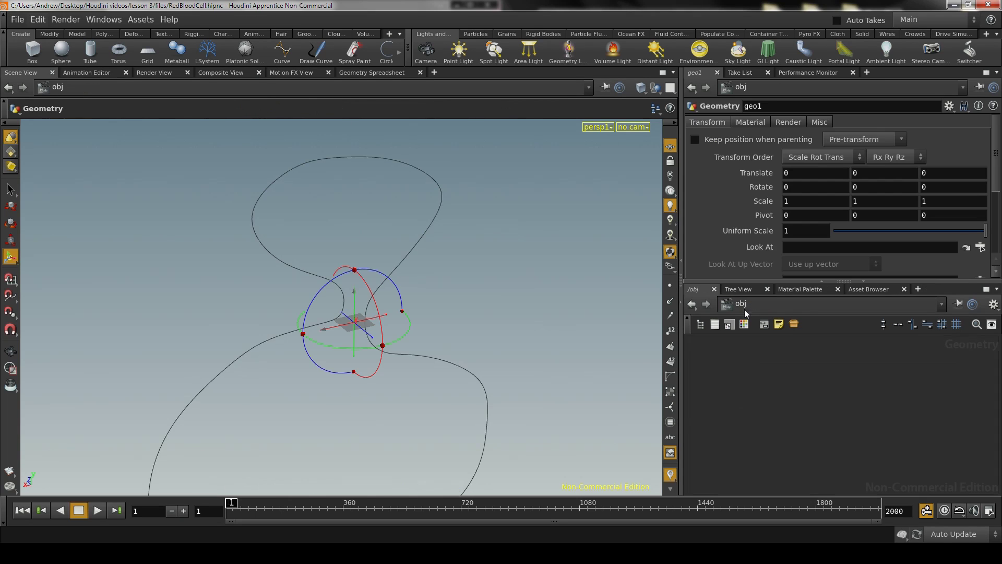
{"action": "double_click", "coordinate": [897, 413]}
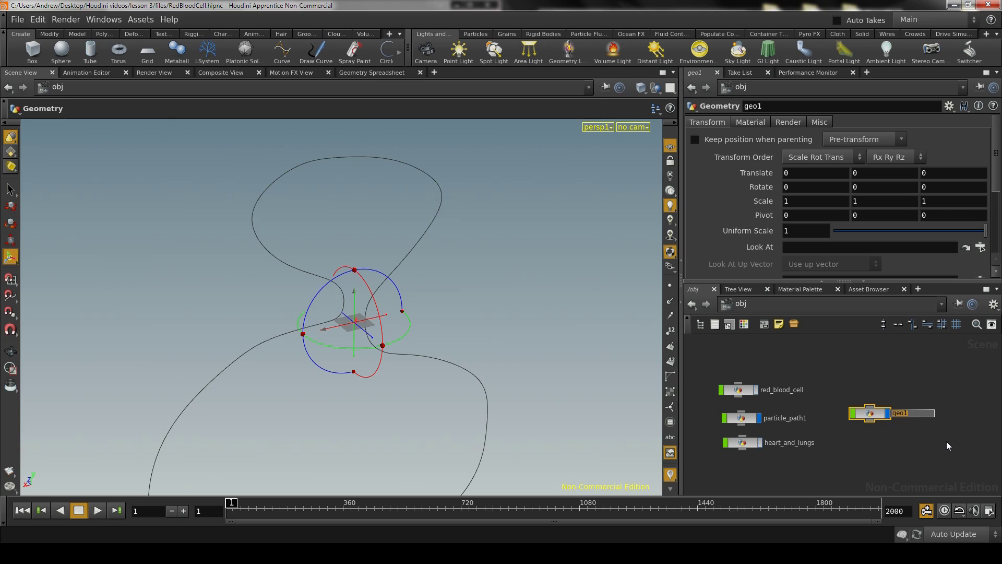
{"action": "type", "text": "red_ b"}
{"action": "type", "text": "lood_cell_si"}
{"action": "type", "text": "m"}
{"action": "key", "text": "Return"}
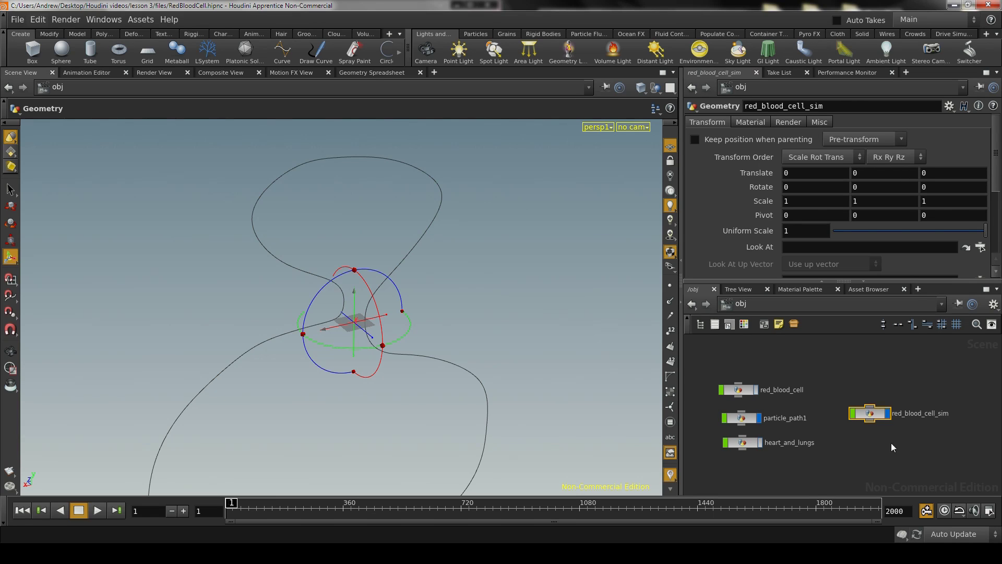
{"action": "key", "text": "h"}
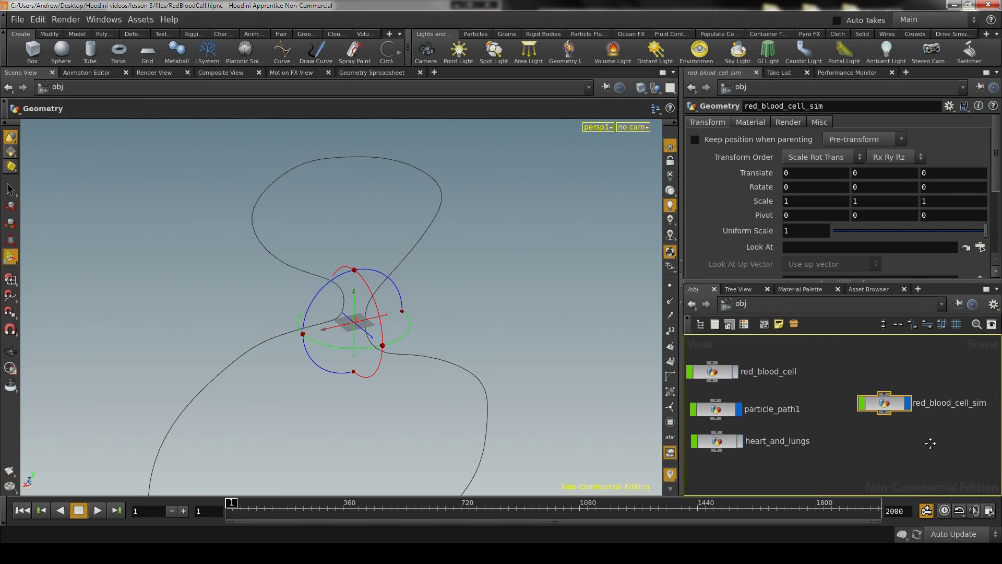
Step: Look into the red_blood_cell_sim network, and select particle_path1 at the object level to examine the path it holds
{"action": "double_click", "coordinate": [869, 399]}
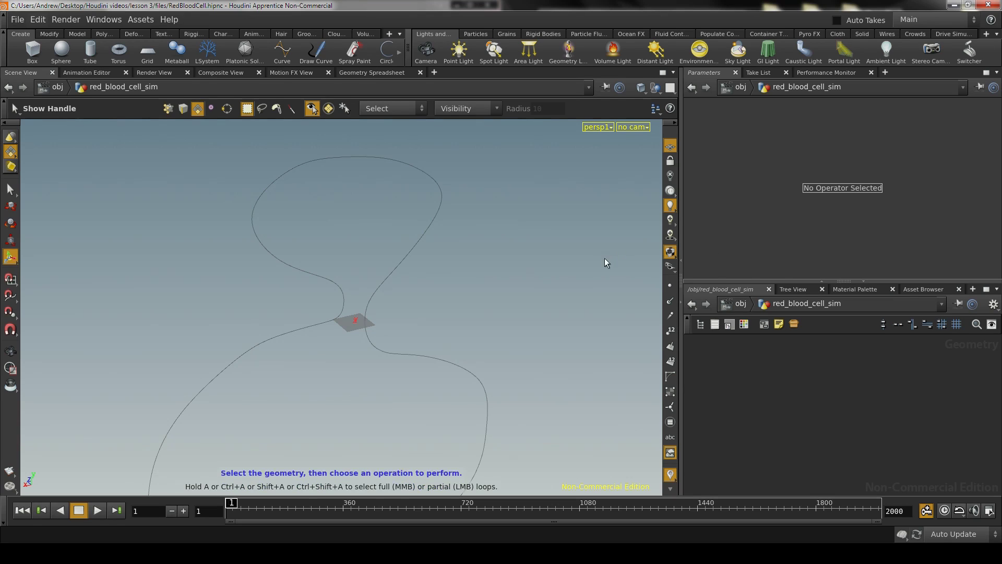
{"action": "right_click_drag", "start_coordinate": [588, 268], "coordinate": [425, 312], "text": "alt"}
{"action": "middle_click_drag", "start_coordinate": [425, 313], "coordinate": [435, 289], "text": "alt"}
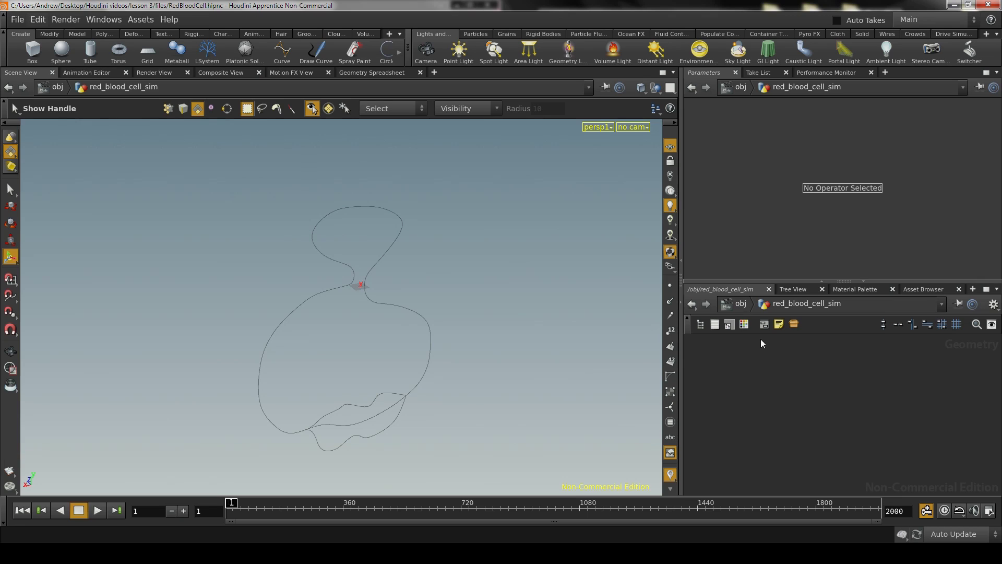
{"action": "left_click", "coordinate": [733, 304]}
{"action": "left_click", "coordinate": [729, 410]}
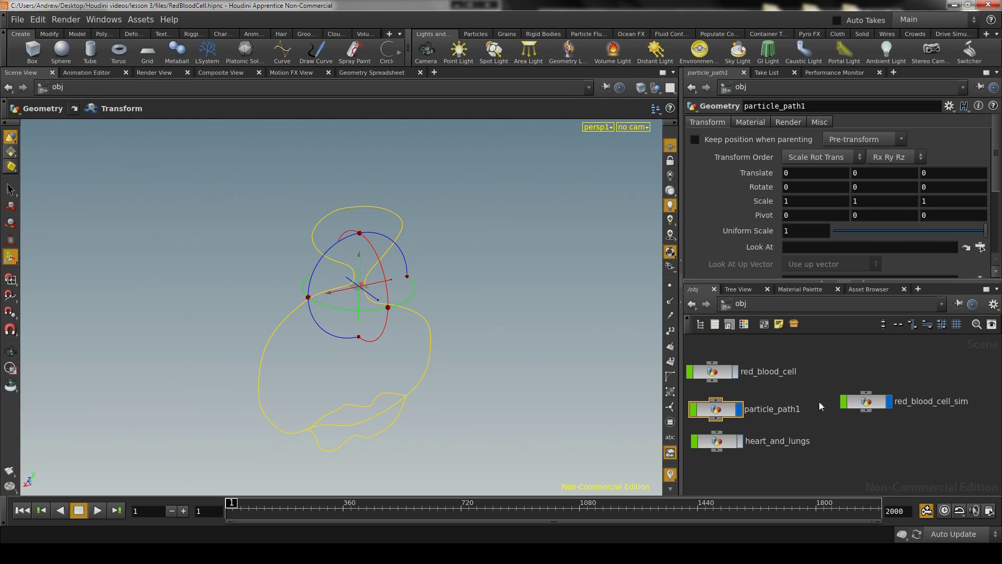
{"action": "double_click", "coordinate": [865, 402]}
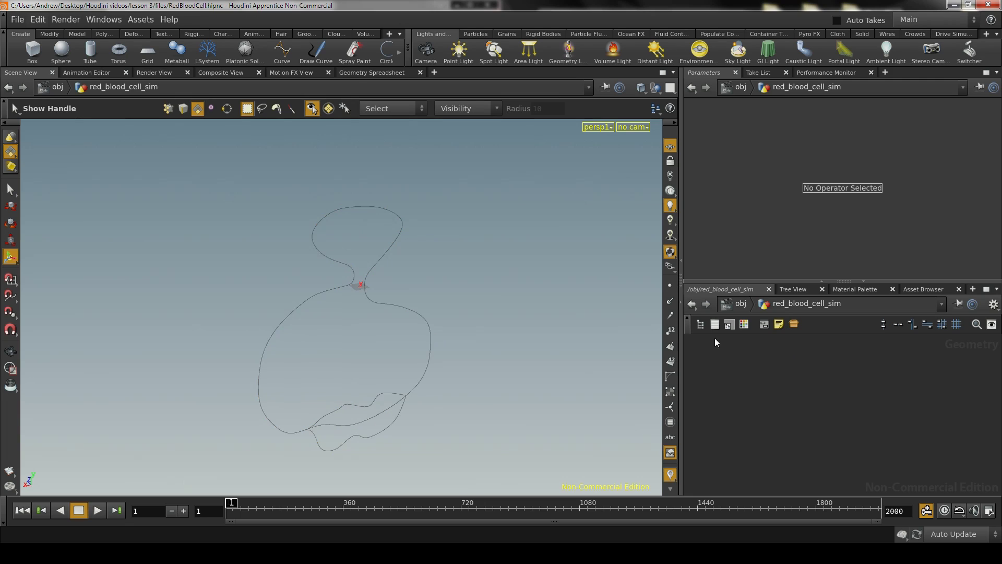
{"action": "left_click", "coordinate": [735, 305]}
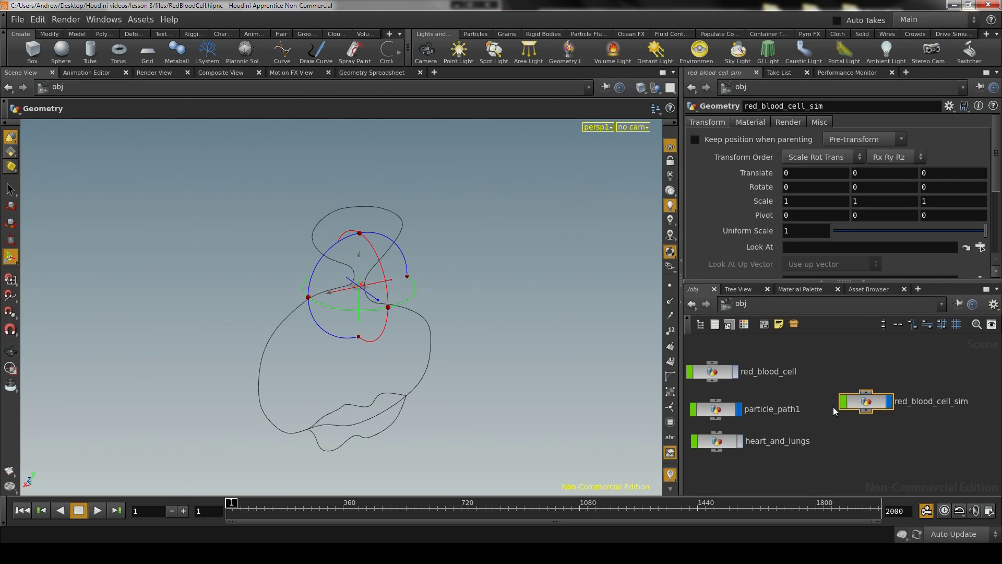
Step: Enter the red_blood_cell_sim network and add an Object Merge node
{"action": "double_click", "coordinate": [865, 402]}
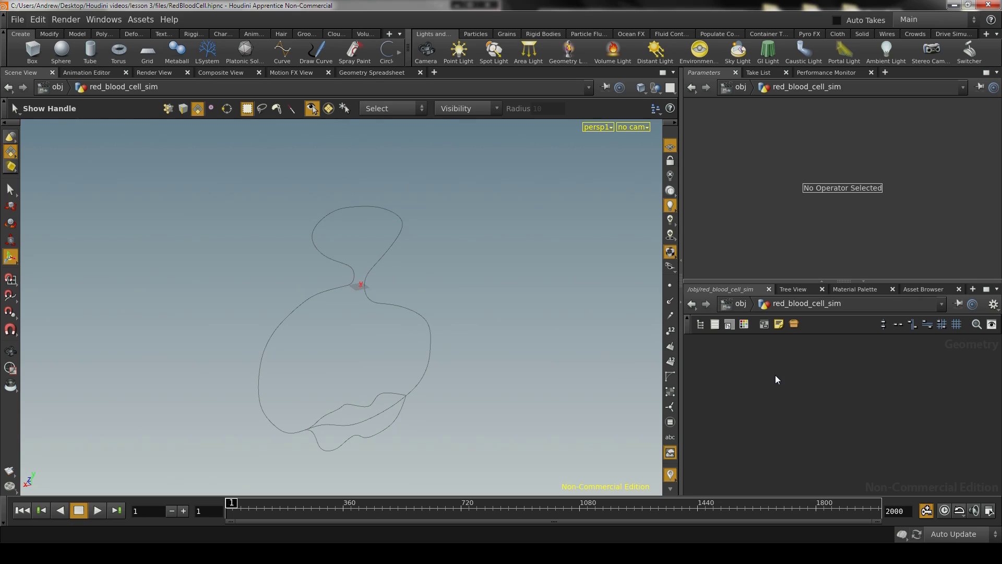
{"action": "key", "text": "Tab"}
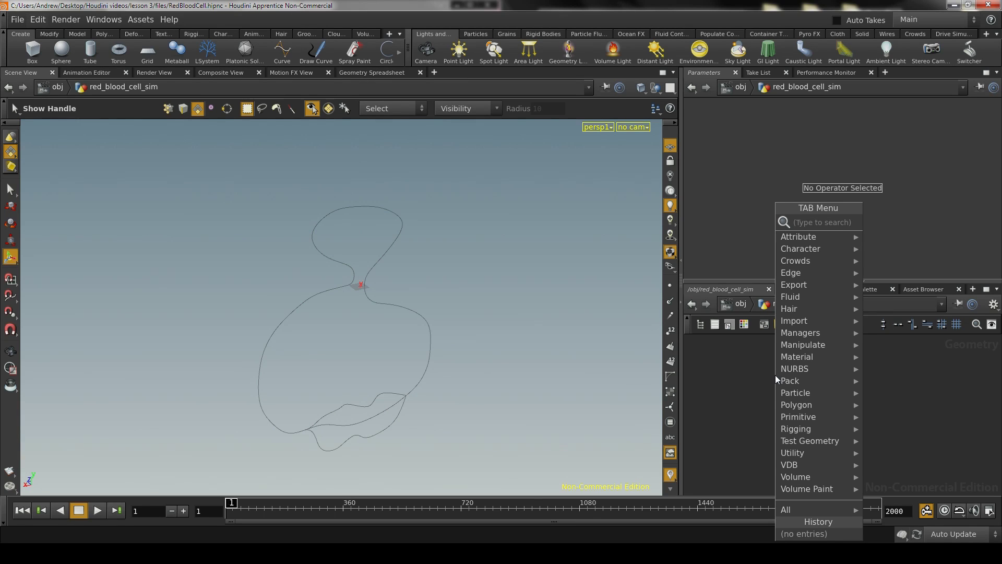
{"action": "type", "text": "merge"}
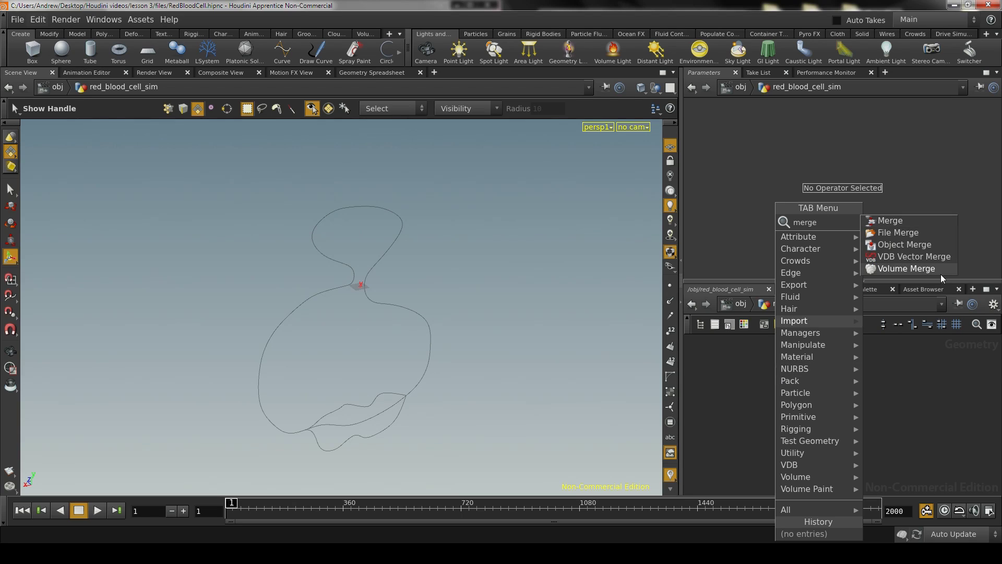
{"action": "left_click", "coordinate": [933, 245]}
{"action": "left_click", "coordinate": [781, 373]}
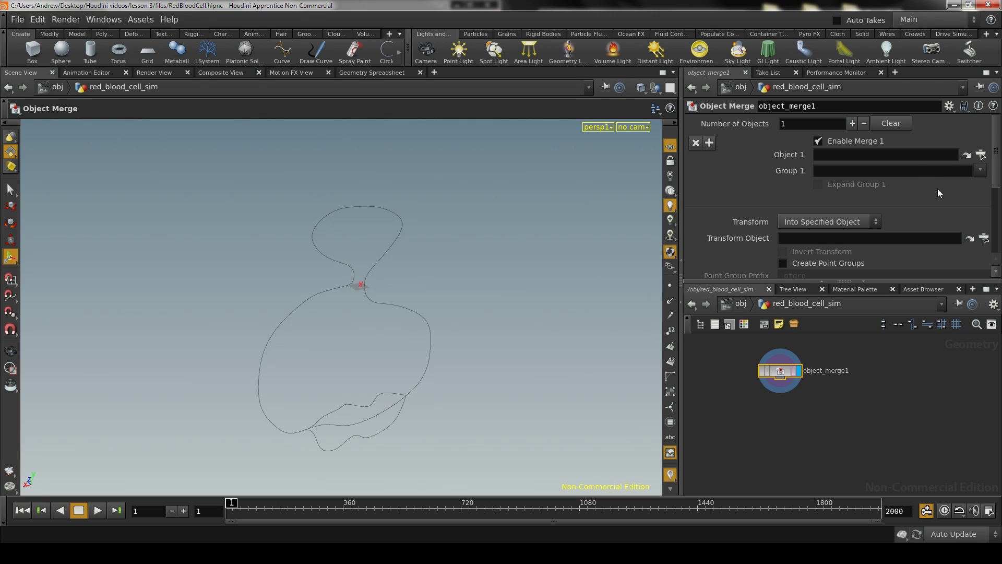
Step: Set Object 1 of the Object Merge node to /obj/particle_path1
{"action": "left_click", "coordinate": [979, 160]}
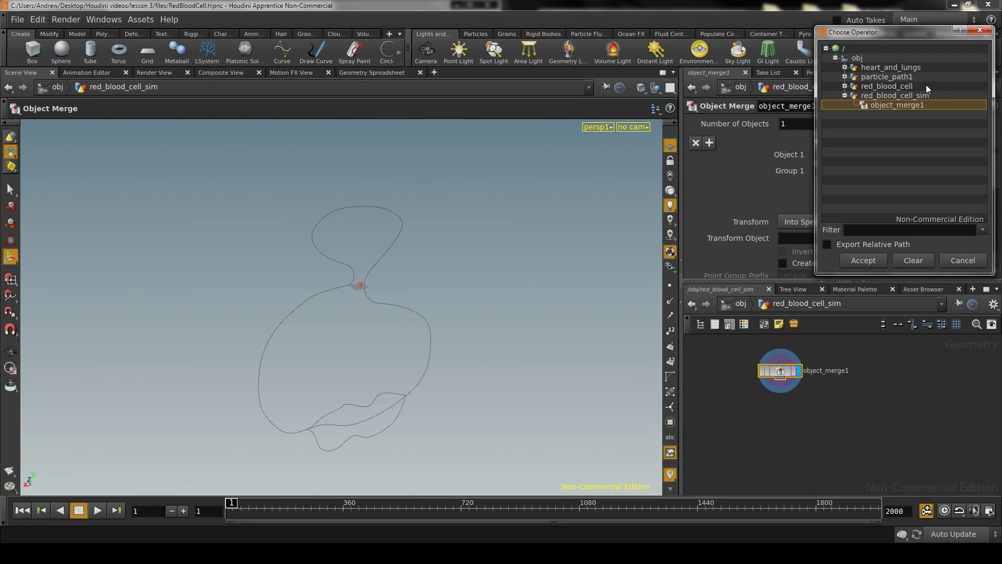
{"action": "left_click", "coordinate": [910, 78]}
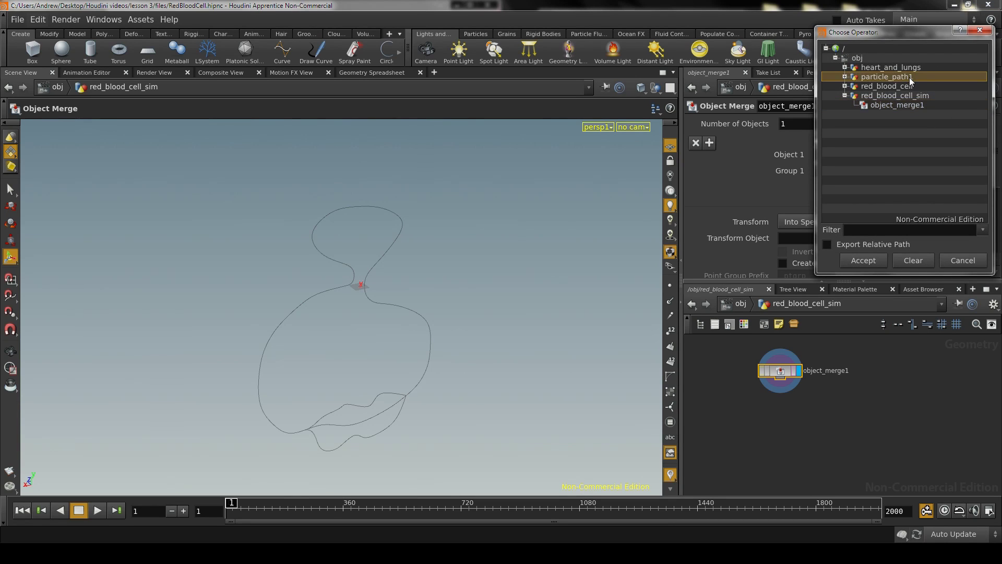
{"action": "left_click", "coordinate": [870, 261]}
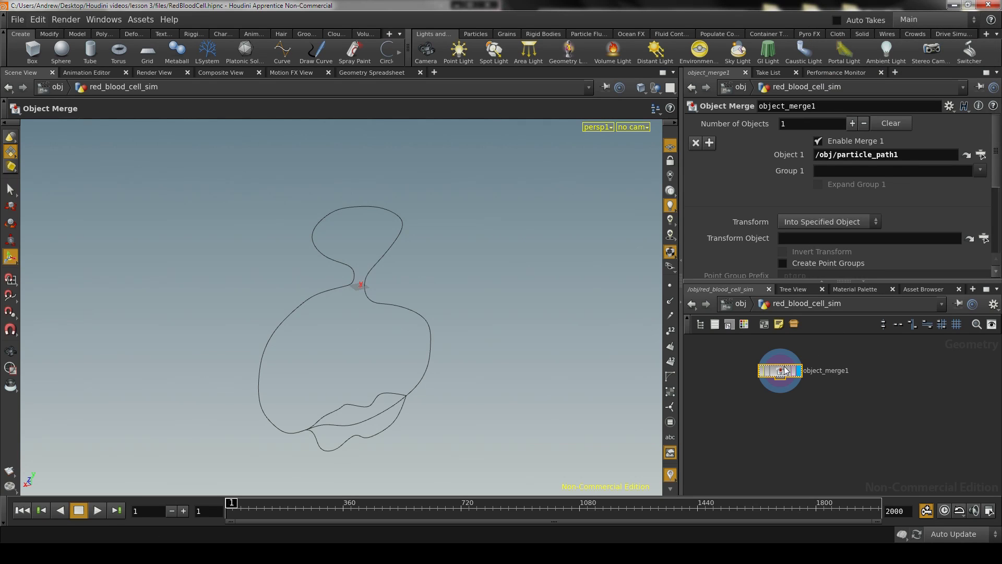
Step: Hide the original particle_path1 object, then reopen the red_blood_cell_sim network and check the merged path in the viewport
{"action": "left_click", "coordinate": [740, 304]}
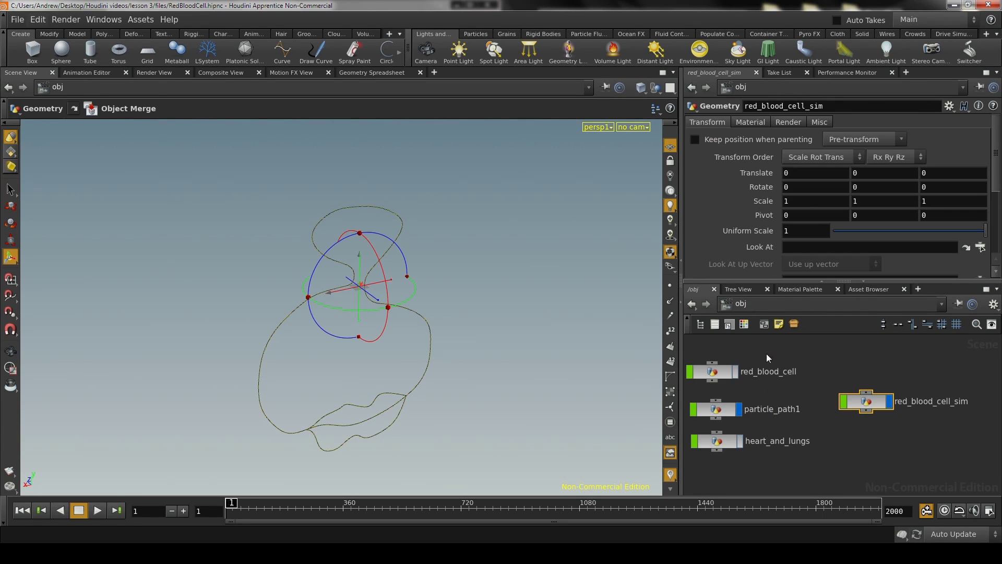
{"action": "left_click", "coordinate": [739, 409]}
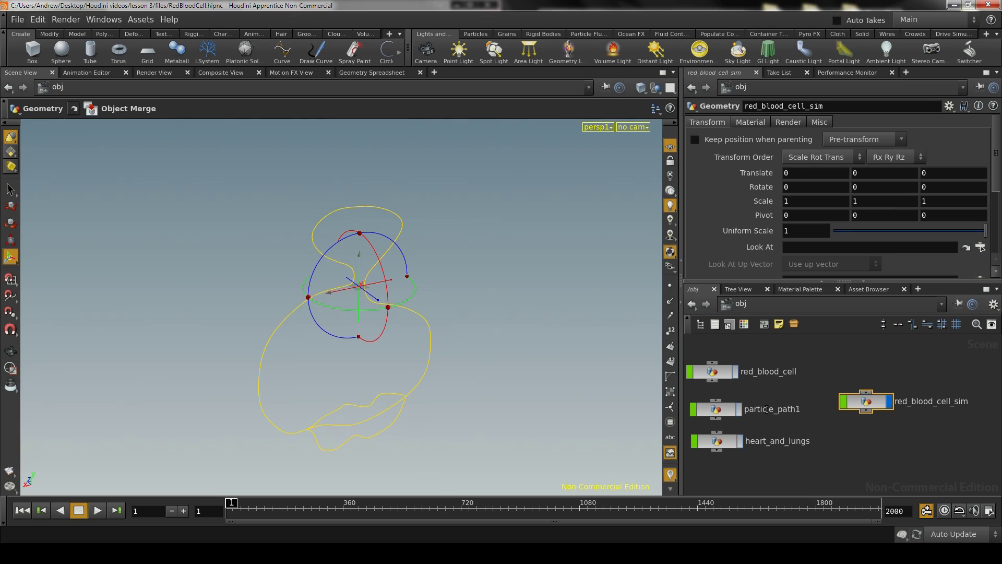
{"action": "double_click", "coordinate": [867, 401]}
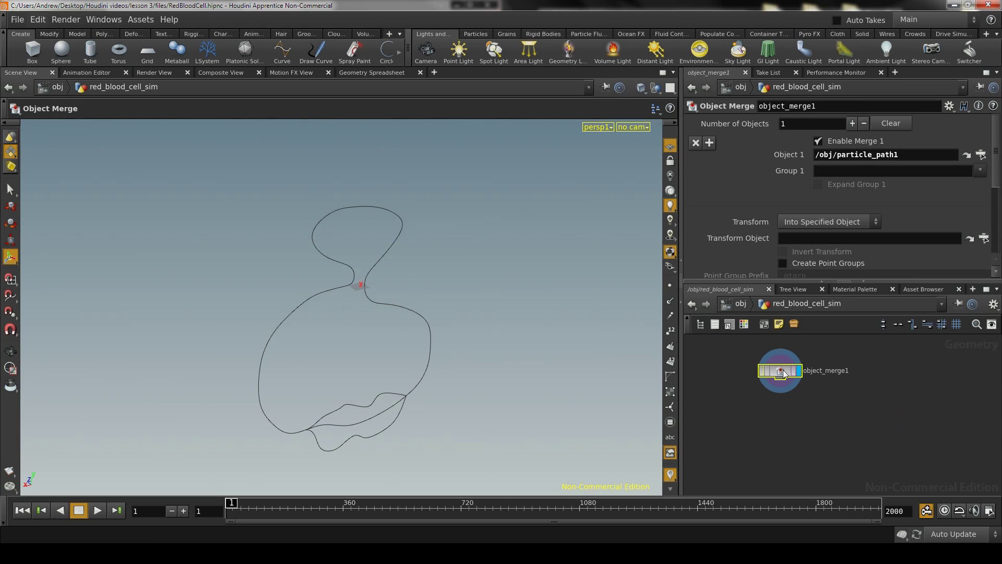
{"action": "key", "text": "Escape"}
{"action": "left_click_drag", "start_coordinate": [336, 342], "coordinate": [428, 206]}
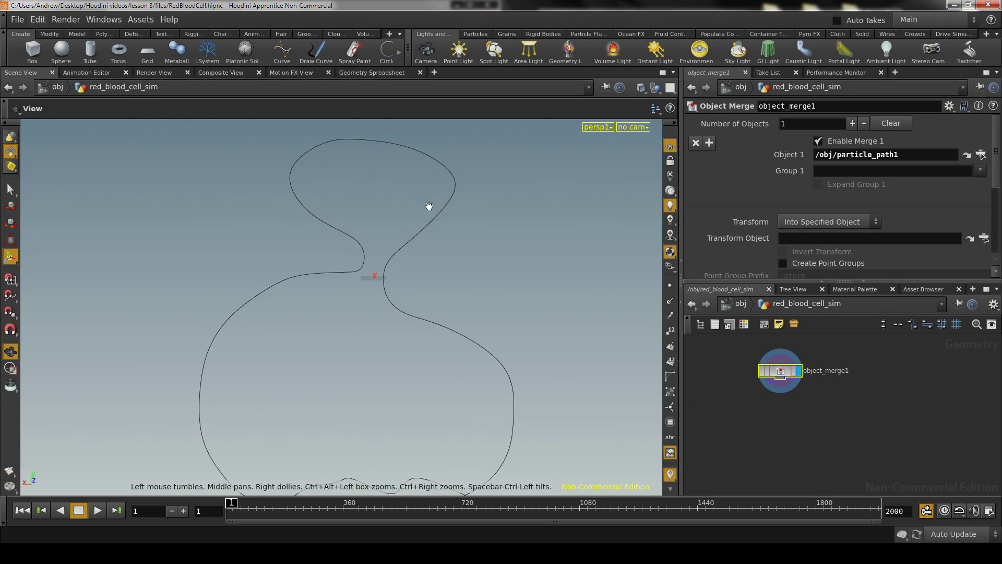
{"action": "left_click_drag", "start_coordinate": [477, 353], "coordinate": [408, 349]}
{"action": "key", "text": "Return"}
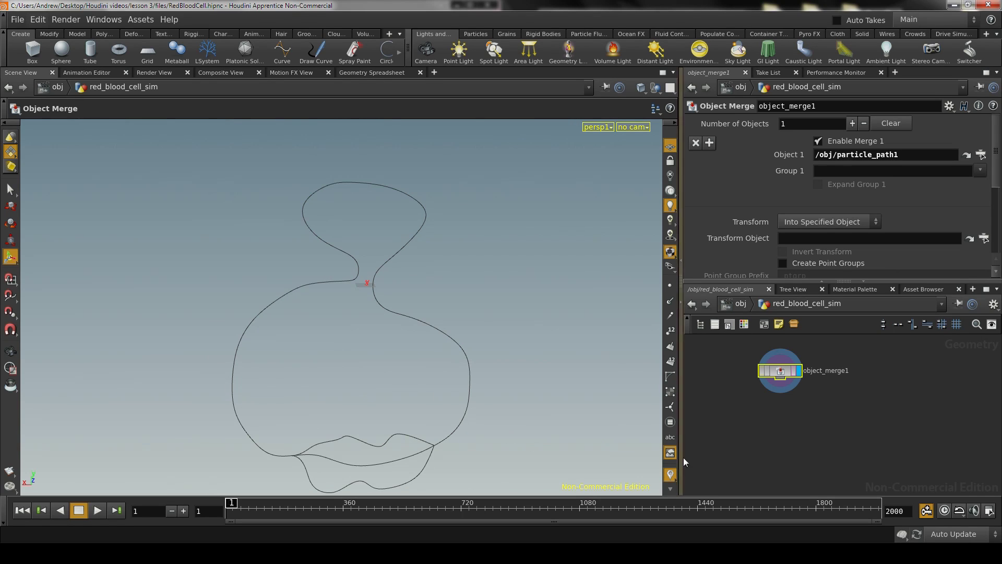
Step: Add a POP Network node below object_merge1
{"action": "left_click", "coordinate": [778, 416]}
{"action": "key", "text": "Tab"}
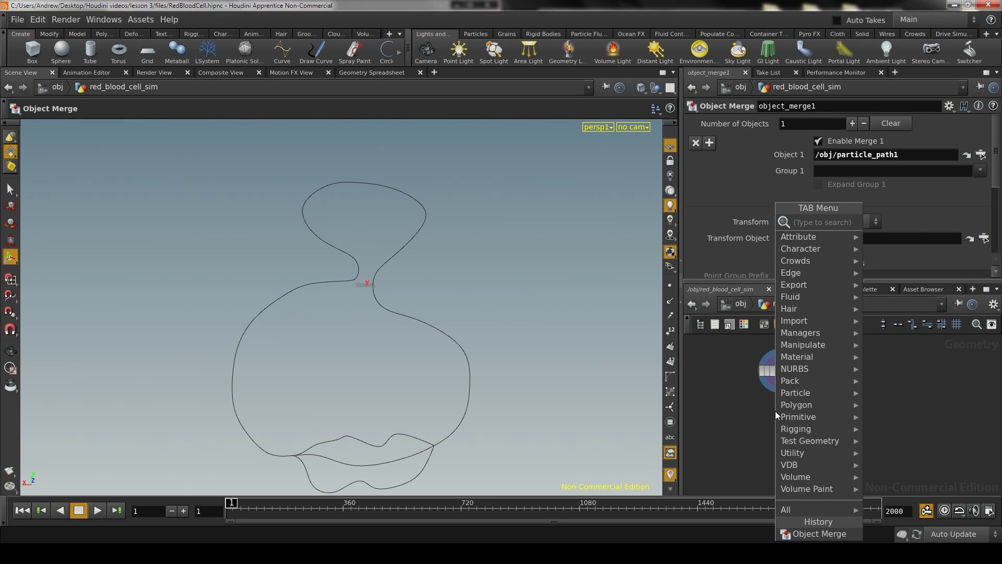
{"action": "type", "text": "pop"}
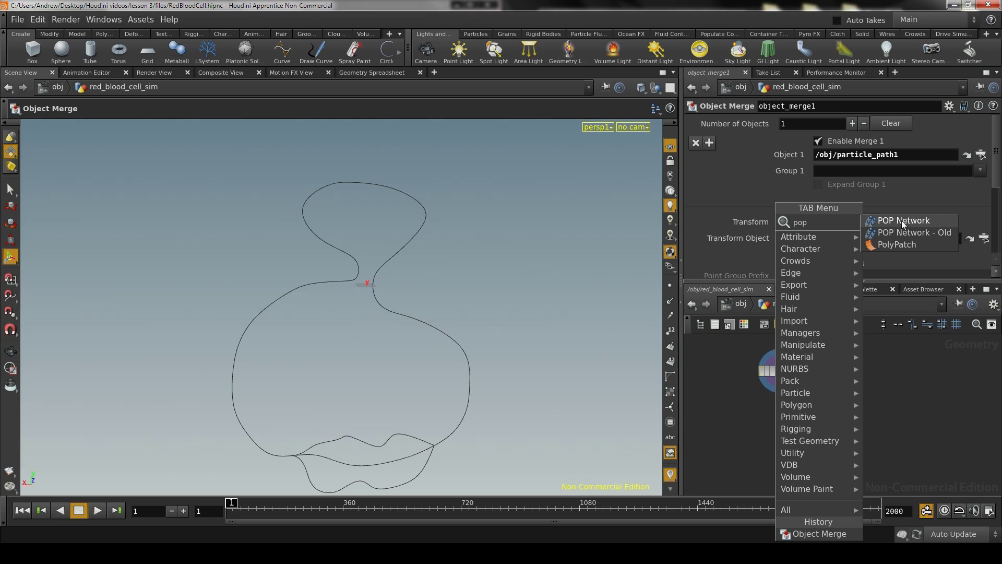
{"action": "left_click", "coordinate": [901, 220]}
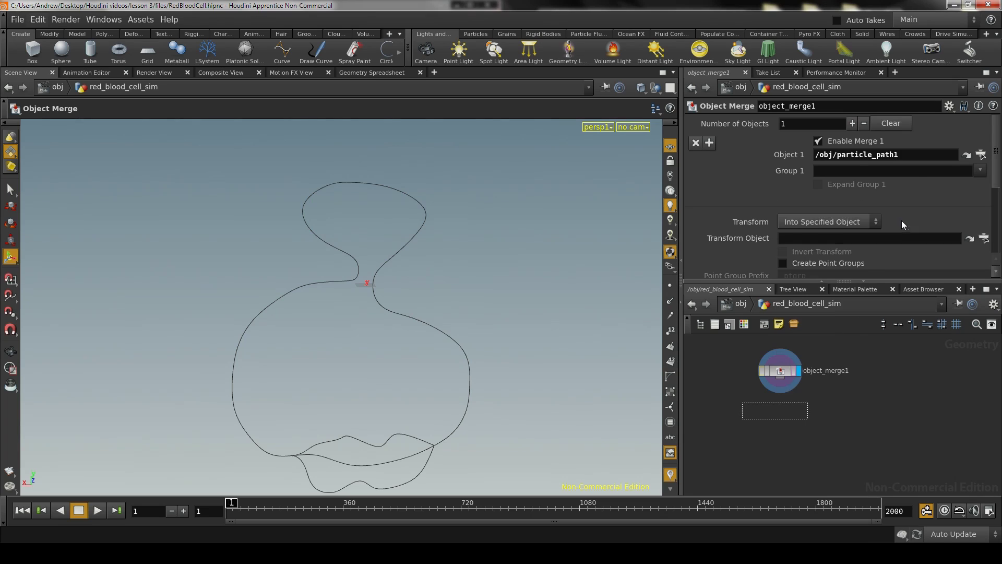
{"action": "left_click", "coordinate": [784, 407]}
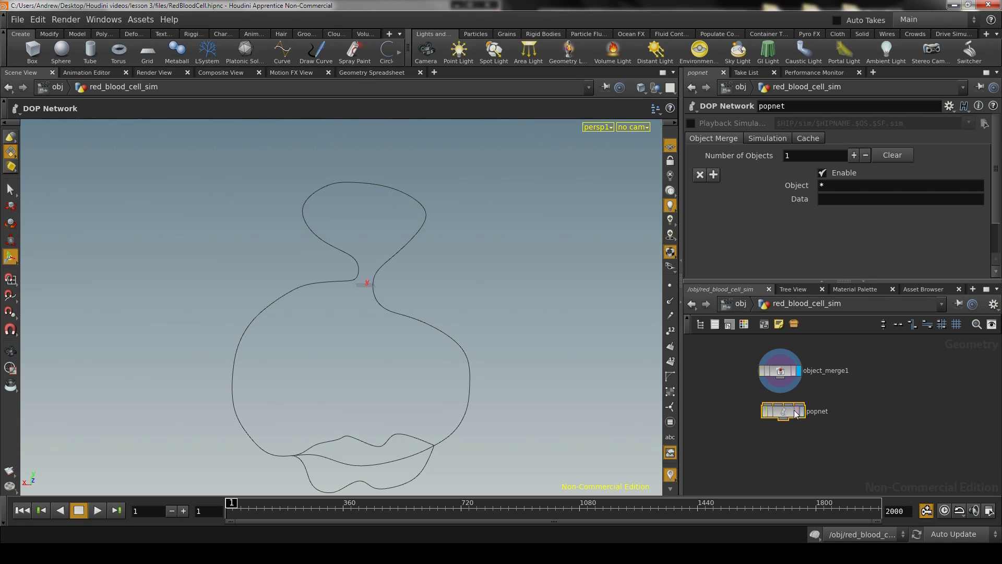
Step: Align the popnet node under object_merge1, connect object_merge1 to its first input and select popnet
{"action": "left_click_drag", "start_coordinate": [796, 414], "coordinate": [792, 405]}
{"action": "left_click_drag", "start_coordinate": [789, 405], "coordinate": [782, 413]}
{"action": "left_click_drag", "start_coordinate": [791, 409], "coordinate": [789, 410]}
{"action": "left_click_drag", "start_coordinate": [766, 410], "coordinate": [781, 380]}
{"action": "left_click", "coordinate": [789, 376]}
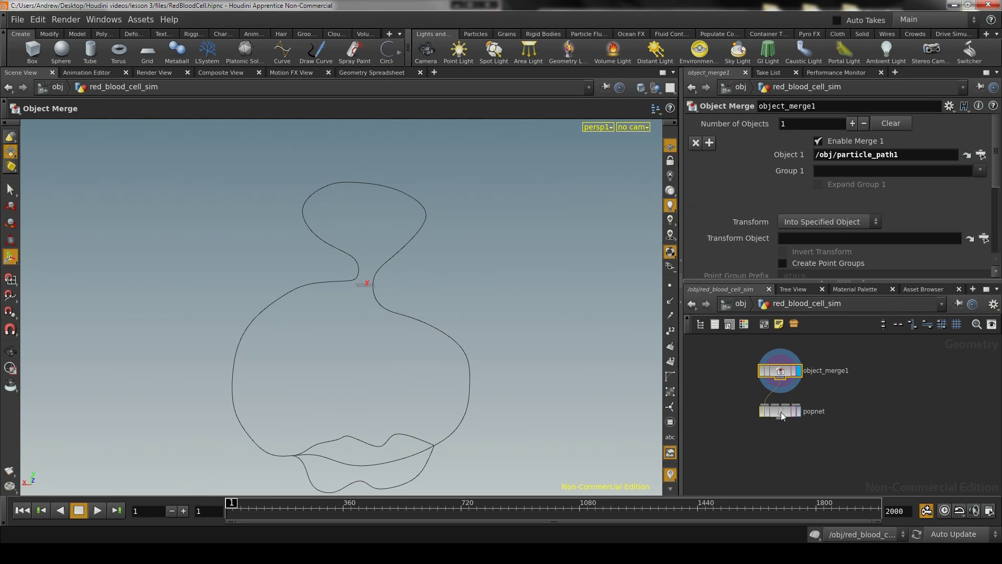
{"action": "left_click", "coordinate": [792, 414]}
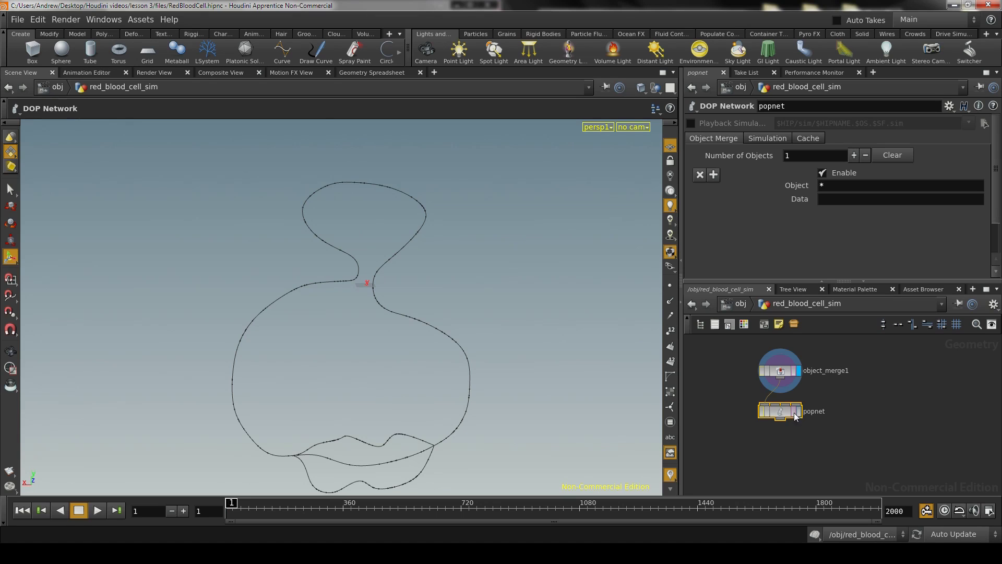
Step: Display the popnet node's output, play the simulation and stop it to inspect the particles emitted along the path
{"action": "left_click", "coordinate": [800, 412]}
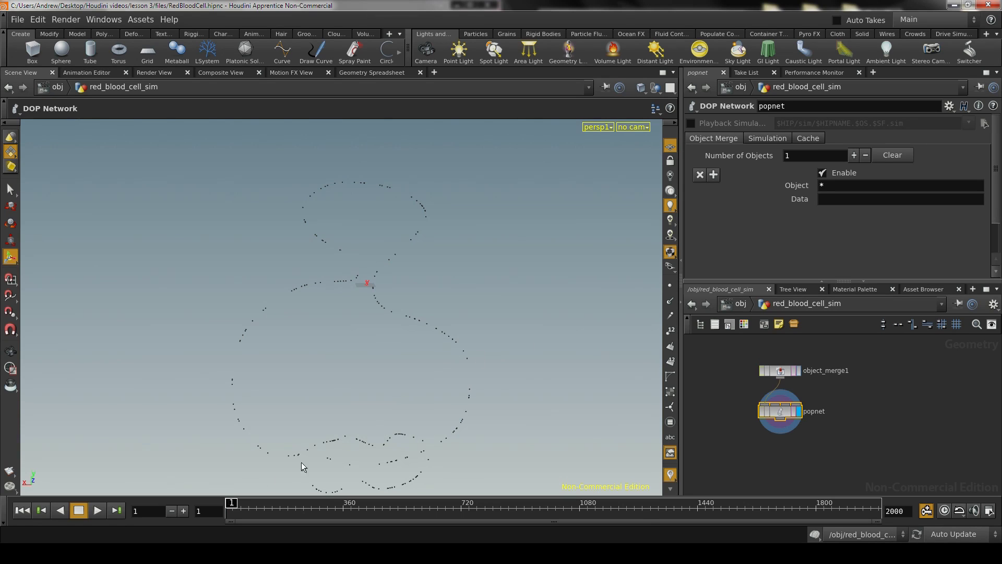
{"action": "left_click", "coordinate": [99, 509]}
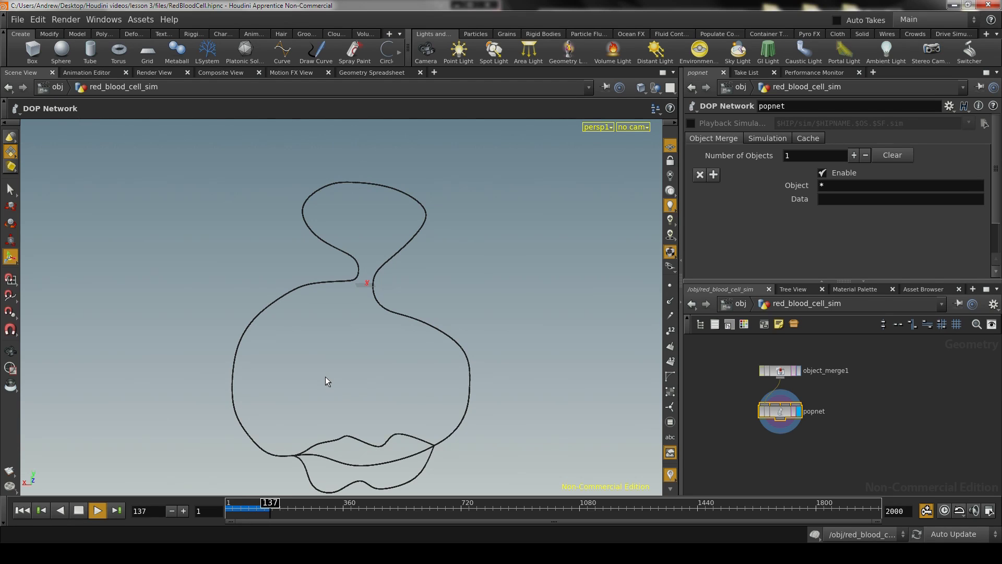
{"action": "left_click", "coordinate": [84, 511]}
{"action": "right_click_drag", "start_coordinate": [225, 308], "coordinate": [445, 288], "text": "alt"}
{"action": "left_click_drag", "start_coordinate": [445, 288], "coordinate": [364, 349]}
{"action": "key", "text": "Escape"}
{"action": "right_click_drag", "start_coordinate": [345, 344], "coordinate": [376, 351], "text": "alt"}
{"action": "right_click_drag", "start_coordinate": [319, 326], "coordinate": [293, 365], "text": "alt"}
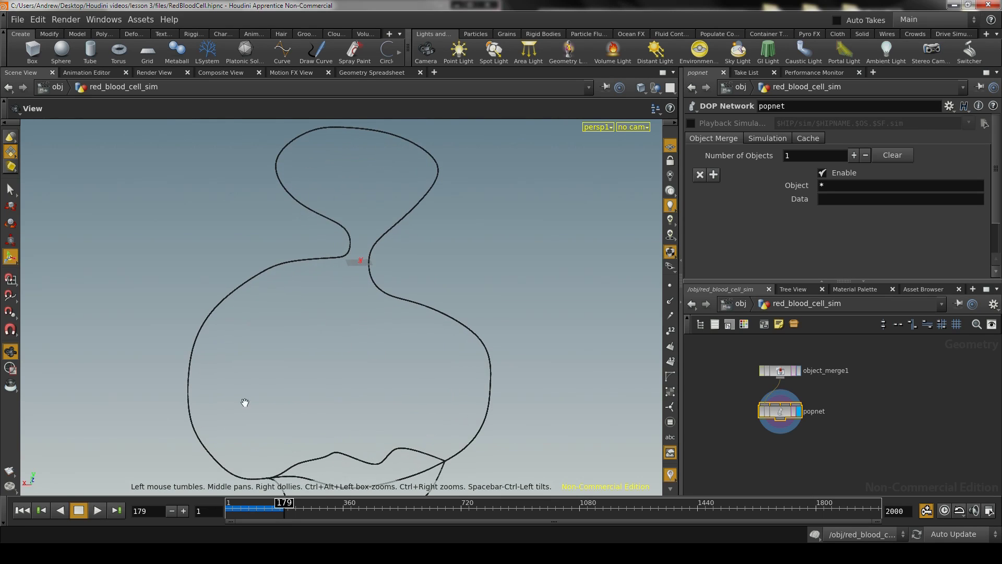
Step: Replay the simulation from frame 1 with a close-up of the path to examine the particle emission, and return to frame 1
{"action": "left_click", "coordinate": [22, 510]}
{"action": "middle_click_drag", "start_coordinate": [260, 357], "coordinate": [280, 402]}
{"action": "right_click_drag", "start_coordinate": [281, 402], "coordinate": [512, 334]}
{"action": "middle_click_drag", "start_coordinate": [512, 334], "coordinate": [450, 393], "text": "alt"}
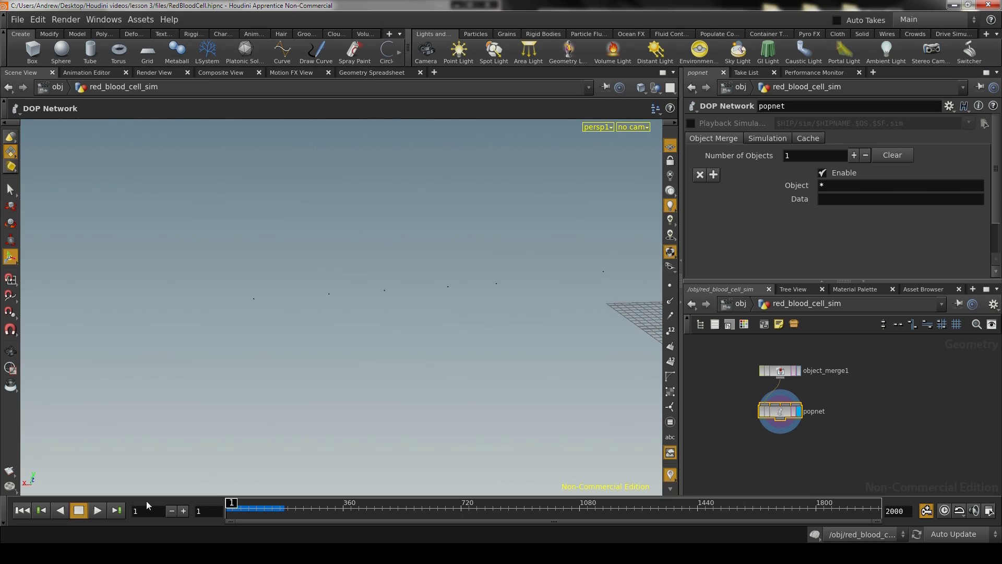
{"action": "left_click", "coordinate": [97, 511]}
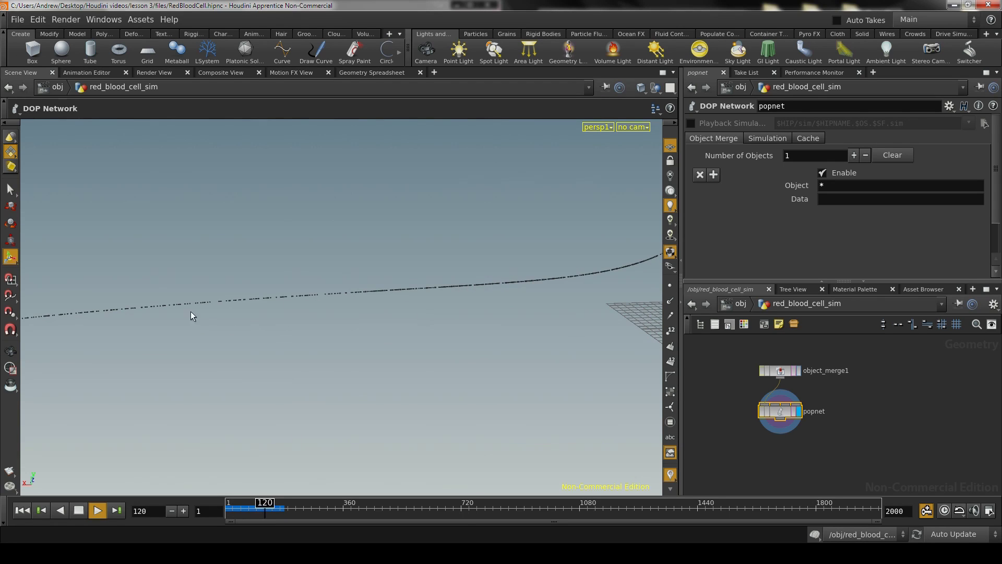
{"action": "right_click_drag", "start_coordinate": [566, 300], "coordinate": [251, 378], "text": "alt"}
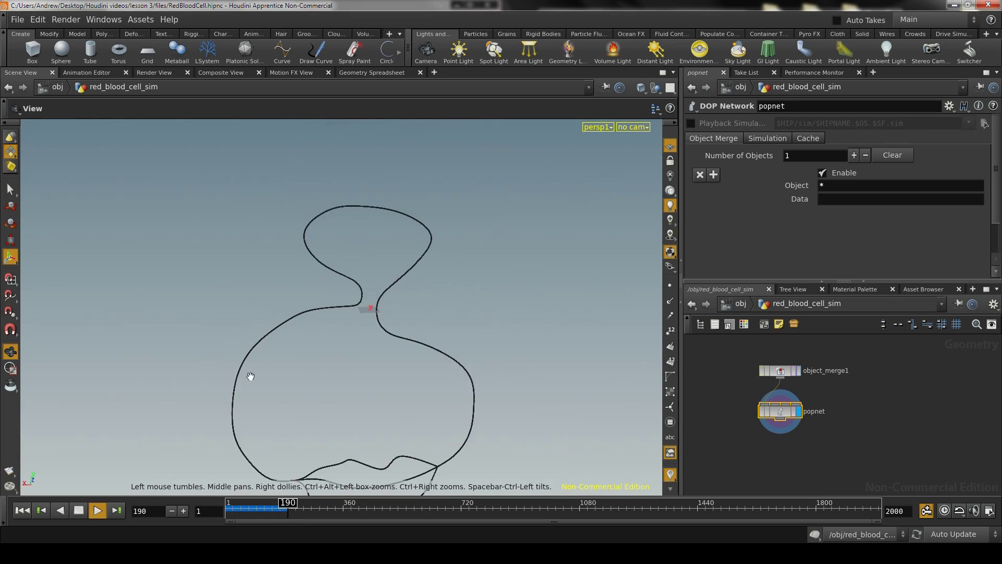
{"action": "middle_click_drag", "start_coordinate": [251, 378], "coordinate": [229, 350], "text": "alt"}
{"action": "left_click", "coordinate": [84, 507]}
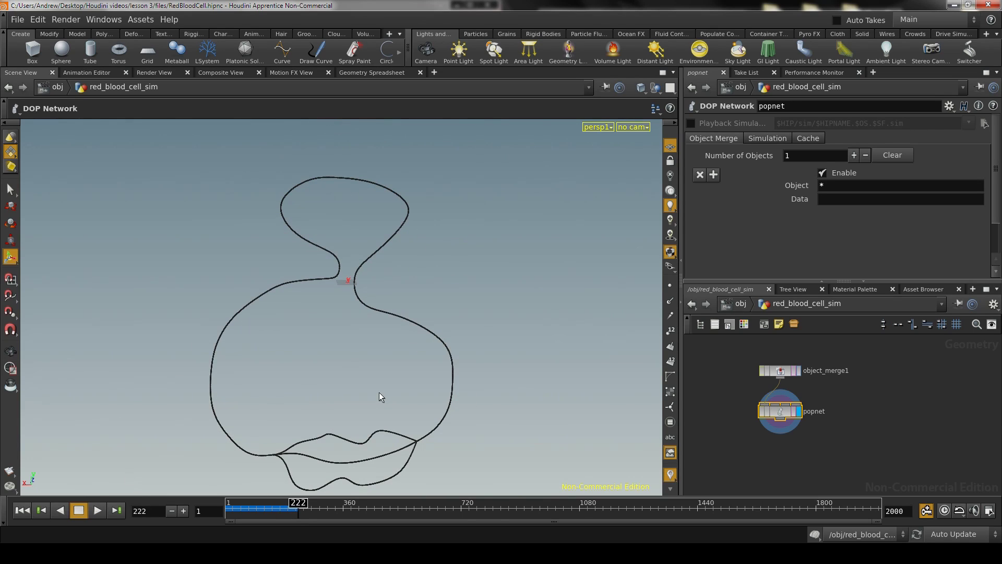
{"action": "left_click", "coordinate": [29, 510]}
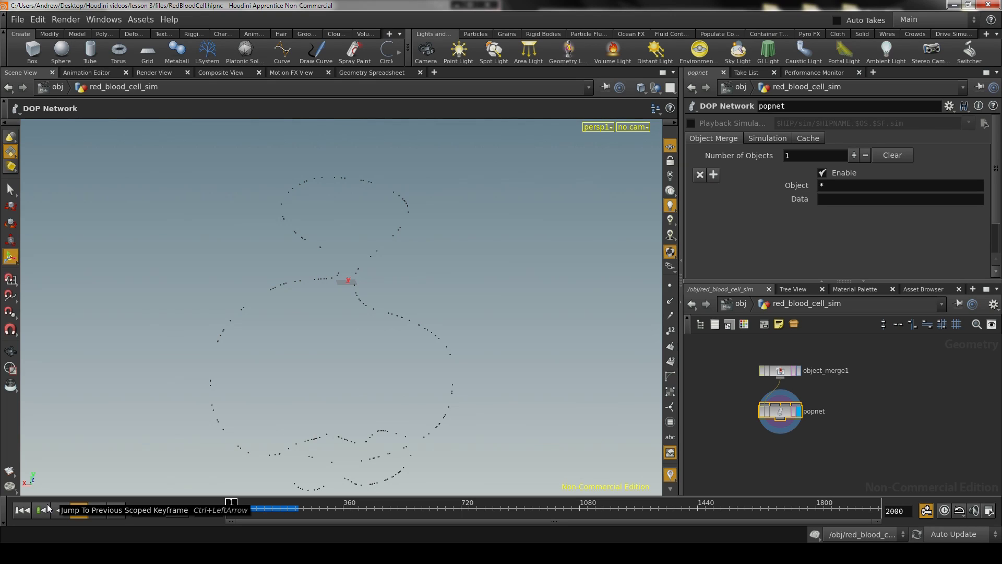
Step: Open the popnet network and select its source_first_input node
{"action": "double_click", "coordinate": [780, 412]}
{"action": "right_click_drag", "start_coordinate": [907, 409], "coordinate": [924, 447]}
{"action": "middle_click_drag", "start_coordinate": [934, 437], "coordinate": [924, 393]}
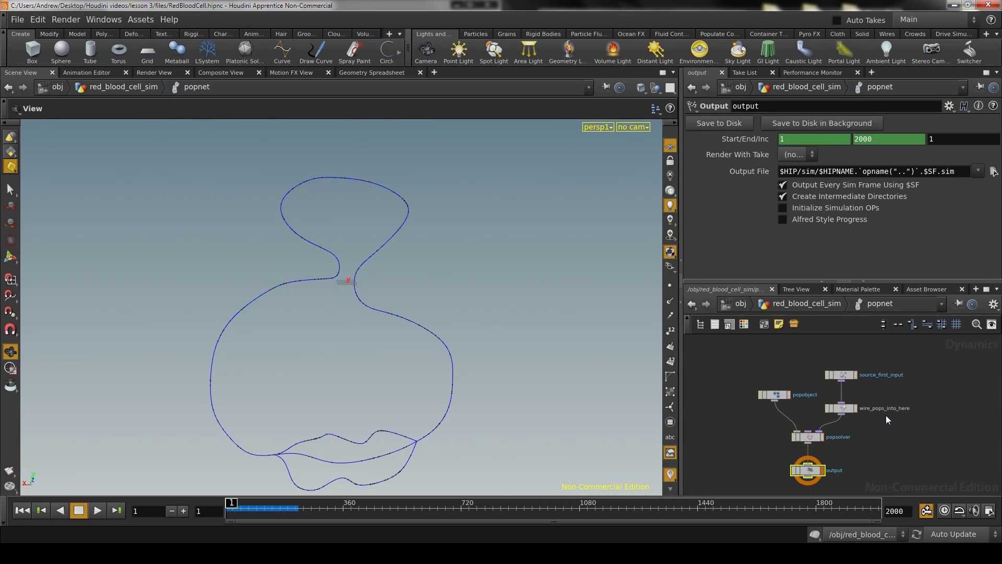
{"action": "left_click", "coordinate": [840, 375]}
{"action": "right_click_drag", "start_coordinate": [807, 373], "coordinate": [826, 374]}
{"action": "mouse_move", "coordinate": [818, 371]}
{"action": "middle_mouse_down"}
{"action": "mouse_move", "coordinate": [833, 339]}
{"action": "mouse_move", "coordinate": [827, 360]}
{"action": "middle_mouse_up"}
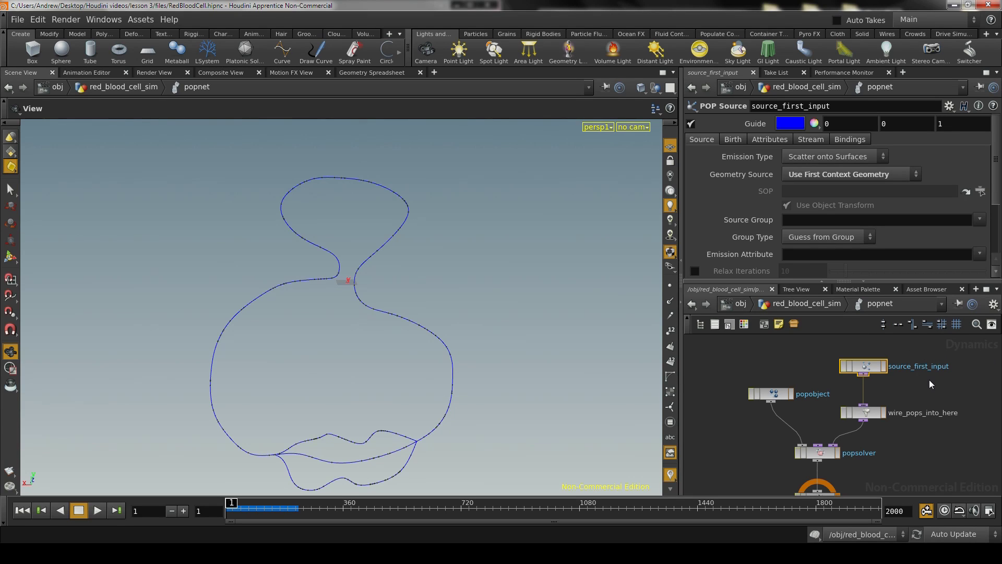
{"action": "middle_click_drag", "start_coordinate": [918, 378], "coordinate": [959, 377]}
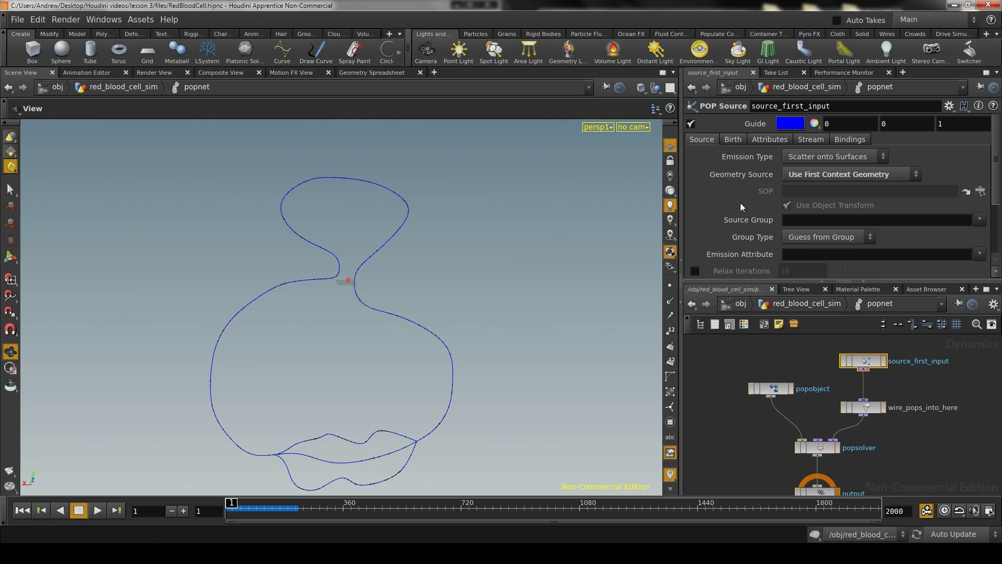
Step: Set both Const. Activation and Const. Birth Rate to 0 in the birth settings of source_first_input
{"action": "left_click", "coordinate": [733, 140]}
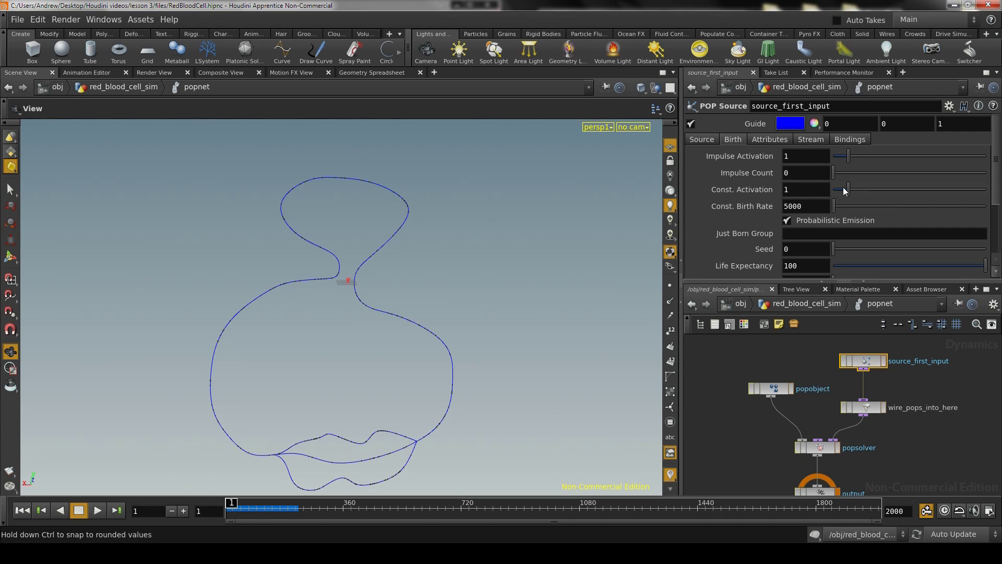
{"action": "left_click_drag", "start_coordinate": [848, 189], "coordinate": [834, 189]}
{"action": "left_click", "coordinate": [833, 204]}
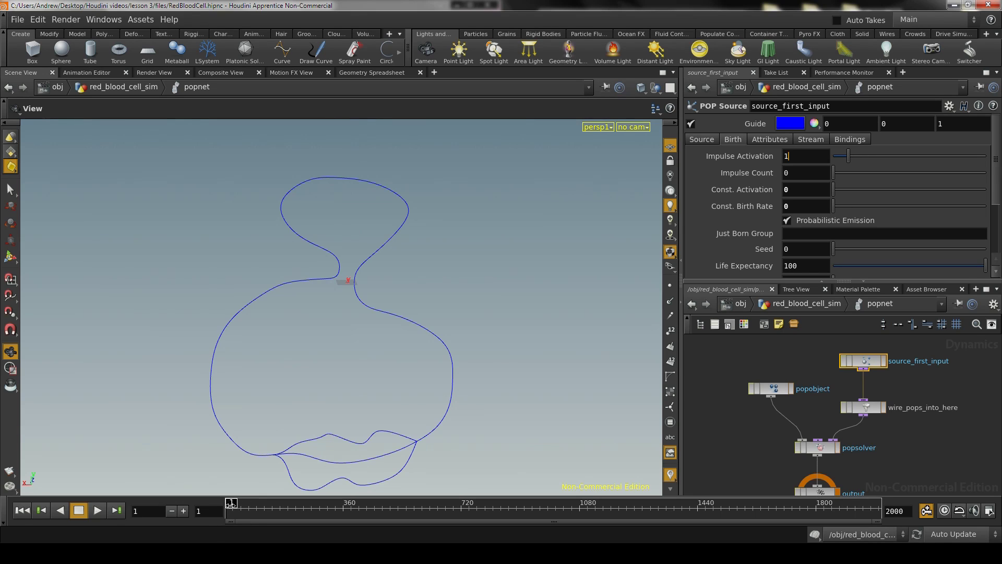
Step: Keyframe Impulse Activation at 1 on frame 1 and 0 on frame 2, and scrub the timeline to check the animation
{"action": "left_click", "coordinate": [805, 156], "text": "alt"}
{"action": "left_click", "coordinate": [183, 511]}
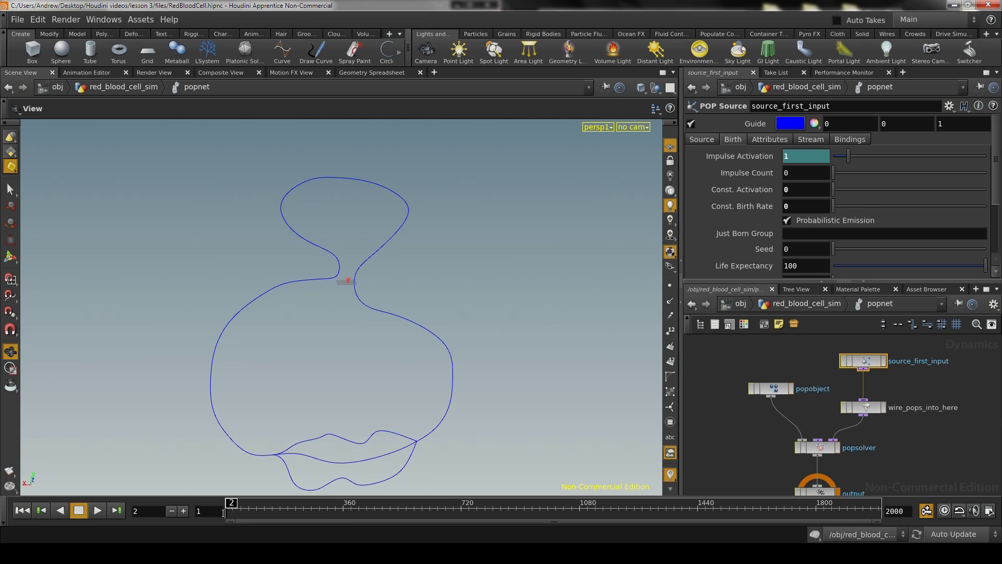
{"action": "double_click", "coordinate": [823, 156]}
{"action": "type", "text": "0"}
{"action": "key", "text": "Return"}
{"action": "left_click", "coordinate": [824, 156], "text": "alt"}
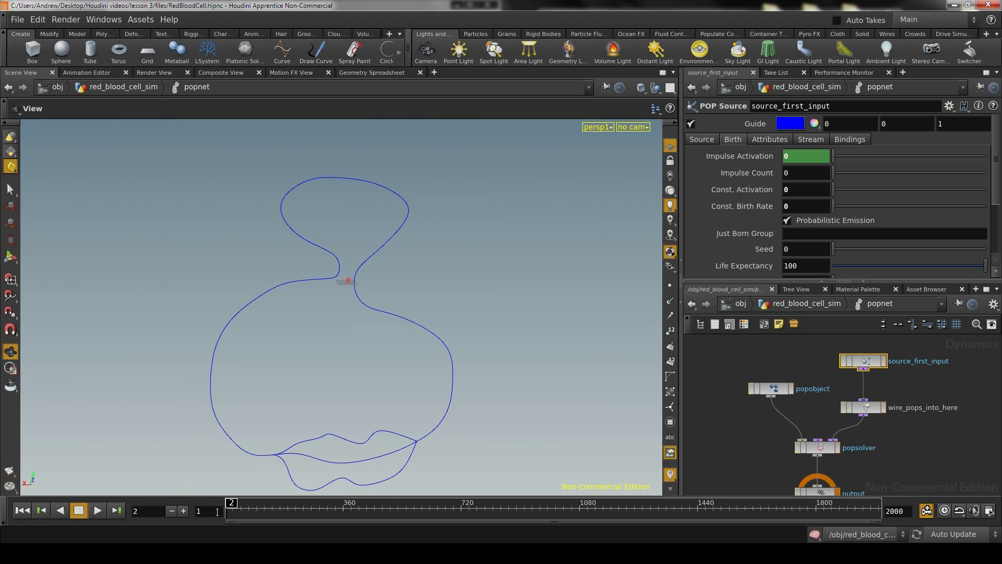
{"action": "left_click", "coordinate": [288, 505]}
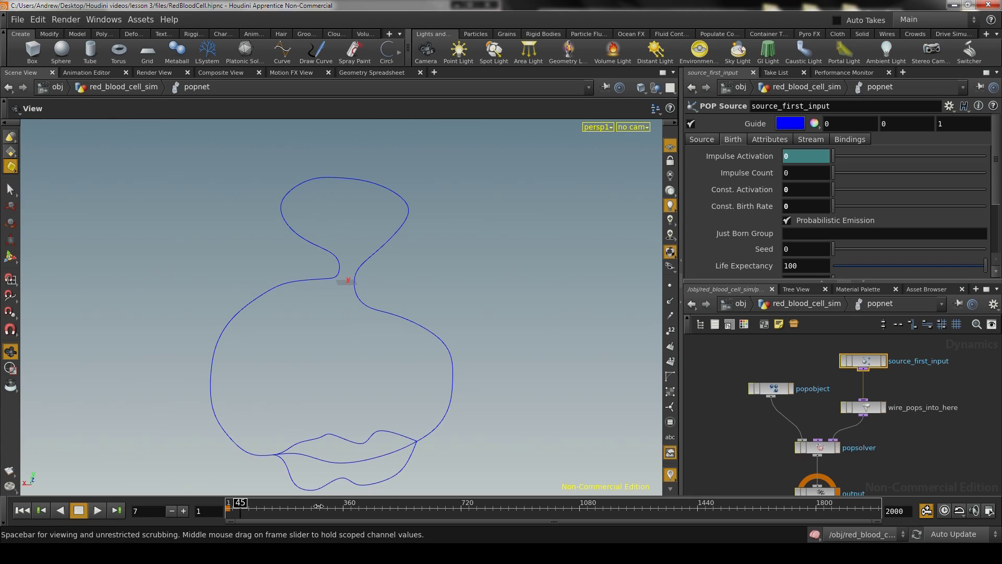
{"action": "left_click", "coordinate": [354, 502]}
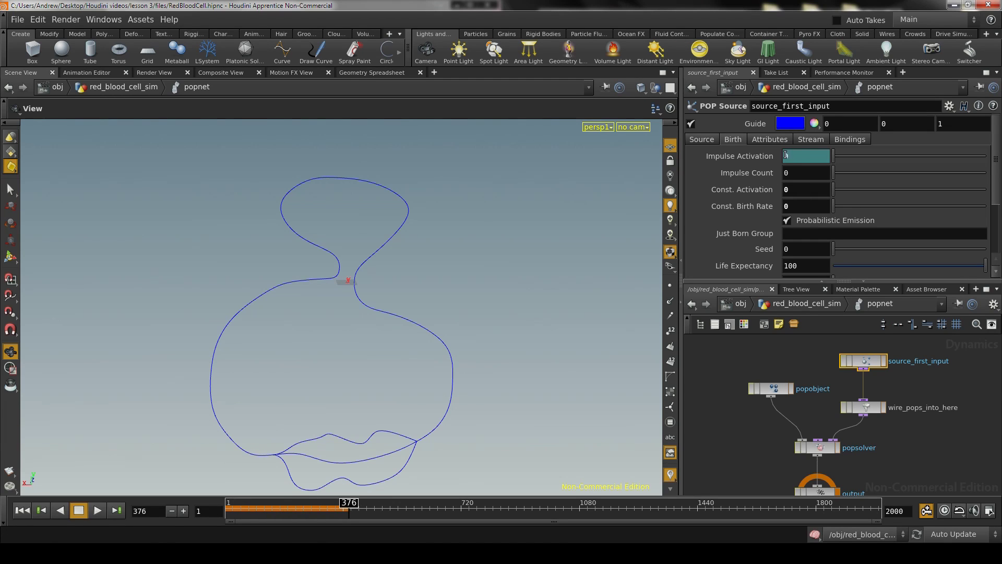
{"action": "left_click", "coordinate": [315, 504]}
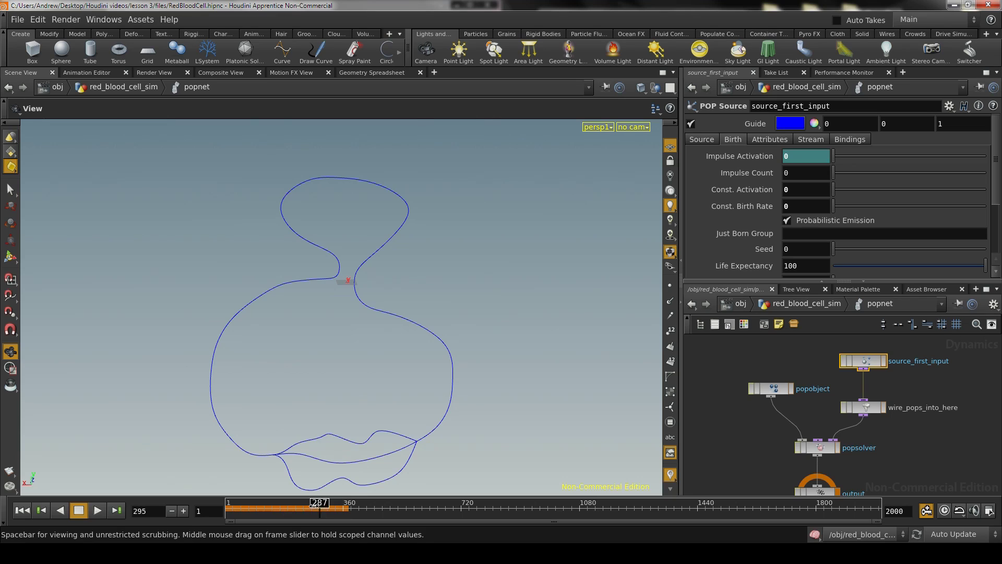
{"action": "left_click", "coordinate": [232, 505]}
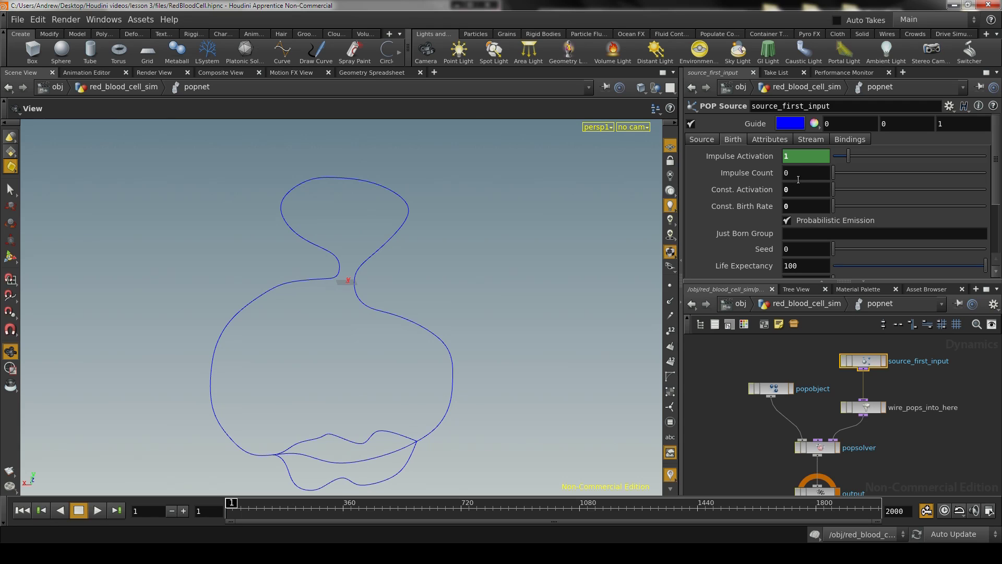
Step: Set the Impulse Count of source_first_input to 100
{"action": "right_click_drag", "start_coordinate": [206, 228], "coordinate": [400, 272]}
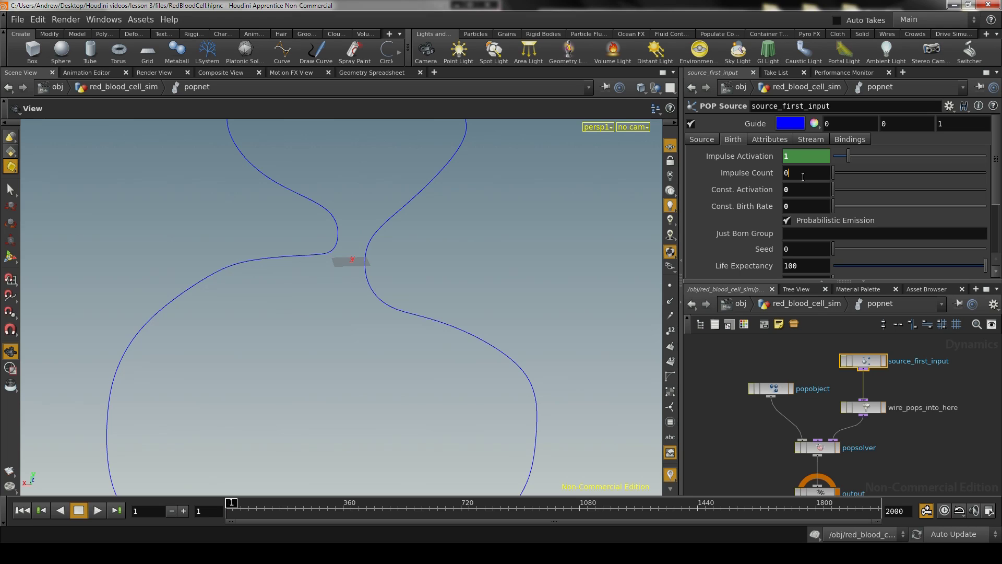
{"action": "left_click_drag", "start_coordinate": [803, 177], "coordinate": [693, 174]}
{"action": "type", "text": "100"}
{"action": "key", "text": "Return"}
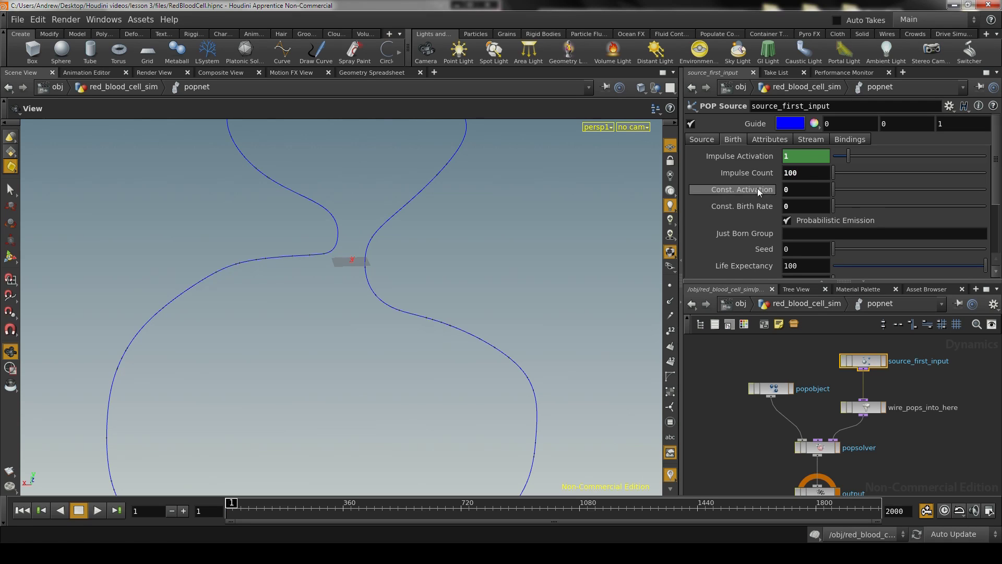
Step: Play the simulation while examining the particles along the path from several views, and stop and rewind to frame 1
{"action": "right_click_drag", "start_coordinate": [309, 339], "coordinate": [582, 327]}
{"action": "middle_click_drag", "start_coordinate": [439, 367], "coordinate": [418, 297]}
{"action": "right_click_drag", "start_coordinate": [418, 298], "coordinate": [362, 366]}
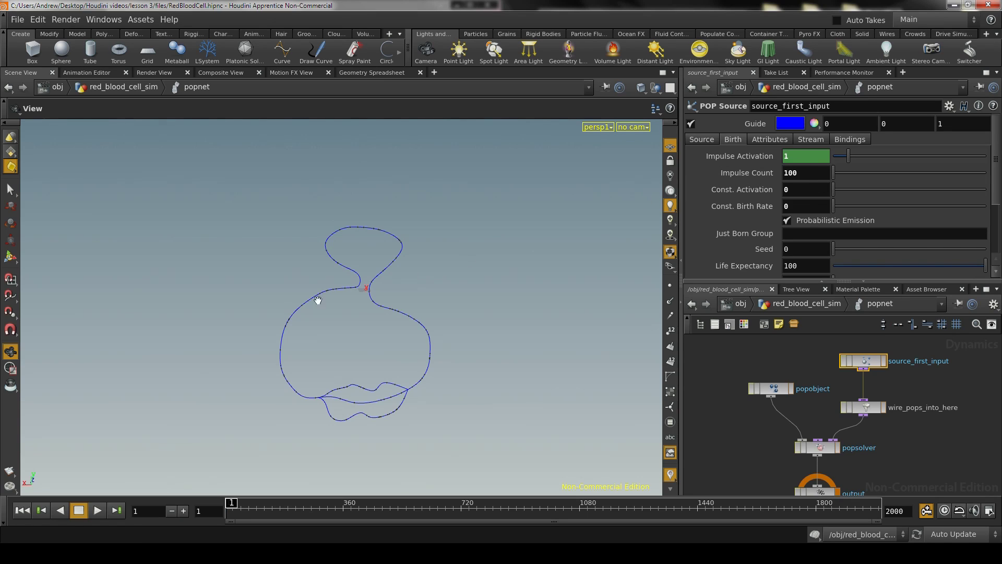
{"action": "right_click_drag", "start_coordinate": [251, 311], "coordinate": [394, 274]}
{"action": "middle_click_drag", "start_coordinate": [394, 274], "coordinate": [393, 256]}
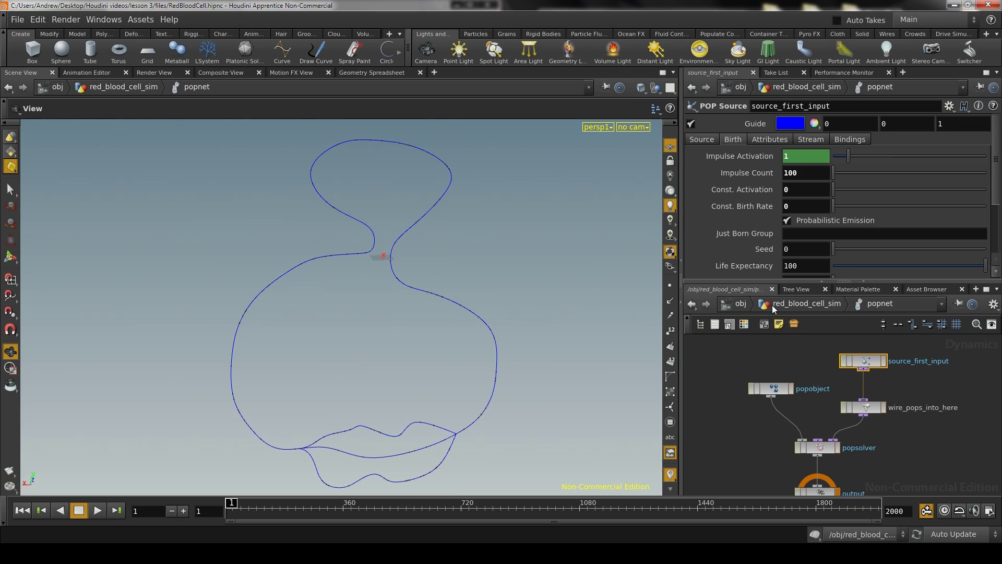
{"action": "left_click", "coordinate": [96, 511]}
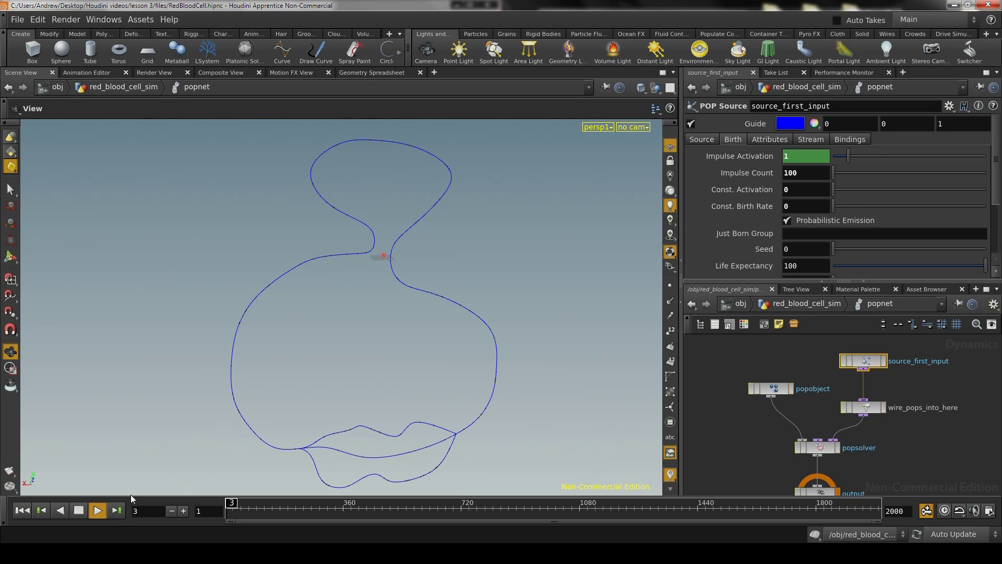
{"action": "left_click_drag", "start_coordinate": [331, 335], "coordinate": [318, 350]}
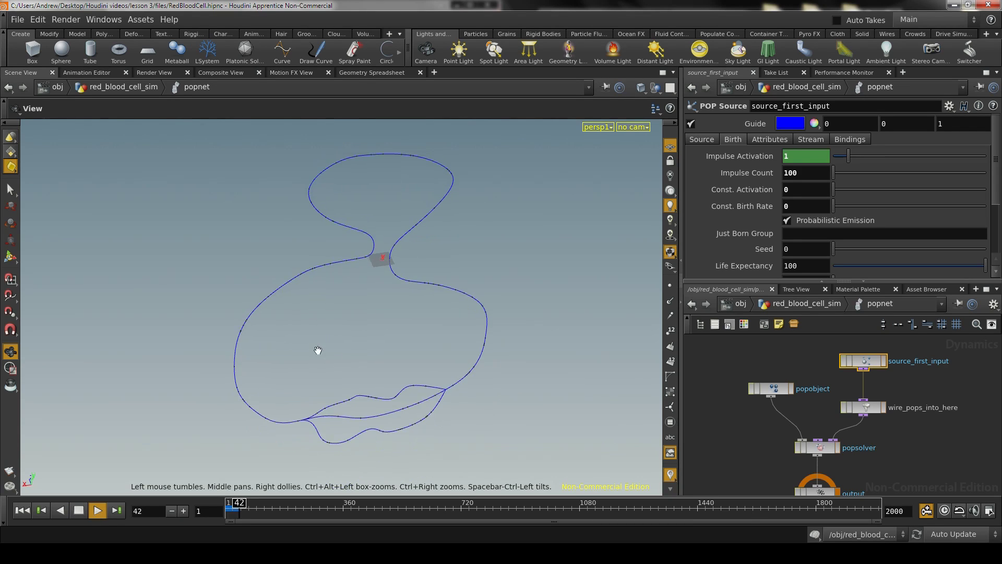
{"action": "right_click_drag", "start_coordinate": [318, 350], "coordinate": [338, 345]}
{"action": "middle_click_drag", "start_coordinate": [338, 345], "coordinate": [322, 438]}
{"action": "right_click_drag", "start_coordinate": [321, 439], "coordinate": [532, 425]}
{"action": "left_click_drag", "start_coordinate": [412, 414], "coordinate": [423, 380]}
{"action": "right_click_drag", "start_coordinate": [352, 376], "coordinate": [574, 389]}
{"action": "right_click_drag", "start_coordinate": [481, 360], "coordinate": [255, 414]}
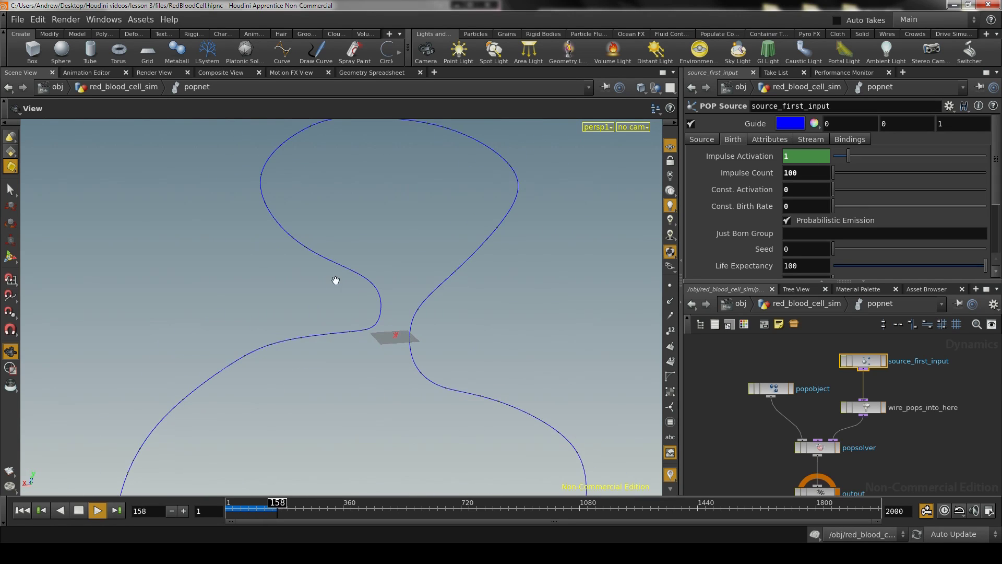
{"action": "right_click_drag", "start_coordinate": [474, 347], "coordinate": [261, 336]}
{"action": "left_click_drag", "start_coordinate": [261, 336], "coordinate": [304, 335]}
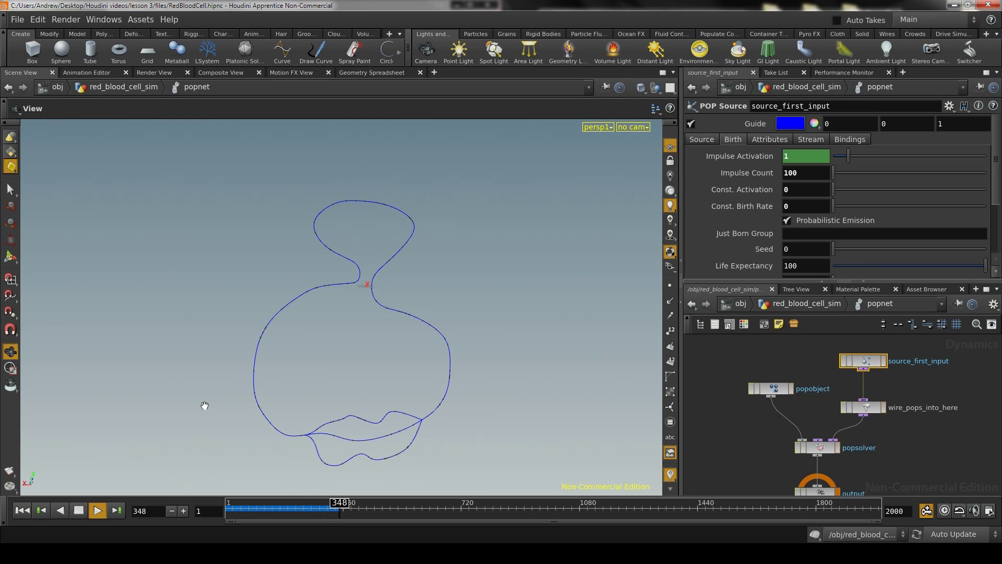
{"action": "left_click", "coordinate": [78, 510]}
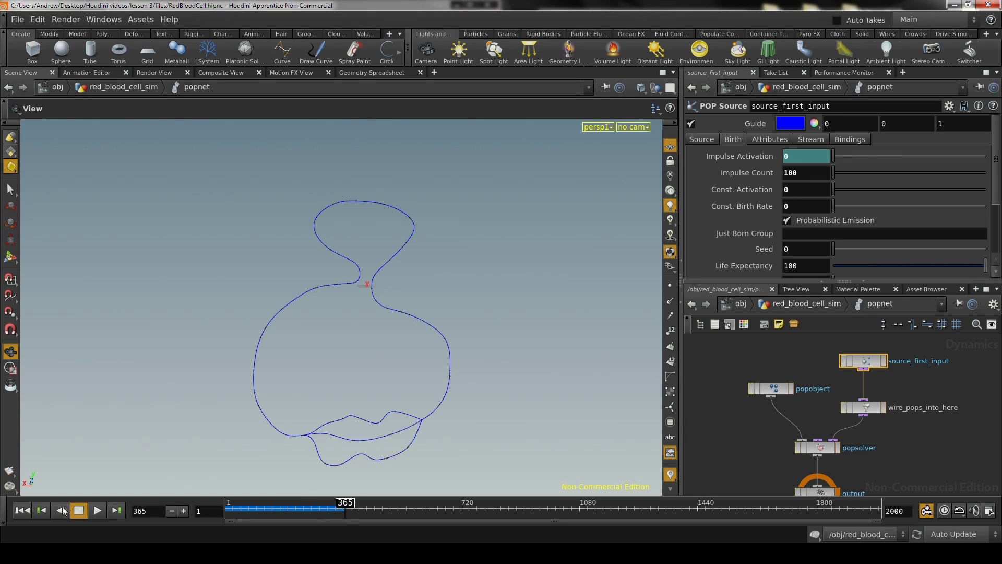
{"action": "left_click", "coordinate": [23, 510]}
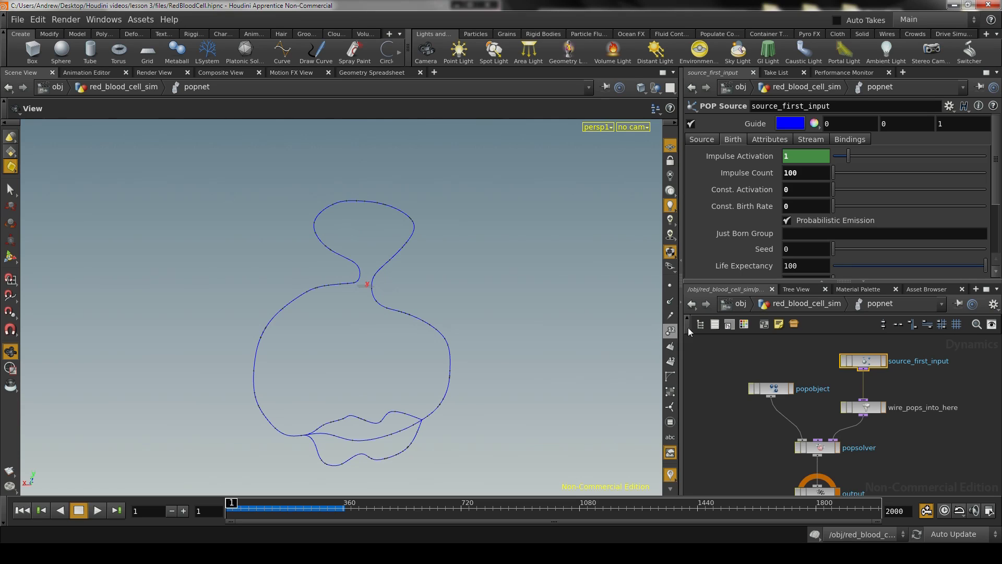
Step: Apply a Curve Force to the particles of the red_blood_cell_sim popnet, using particle_path1 as the force curve
{"action": "left_click", "coordinate": [807, 303]}
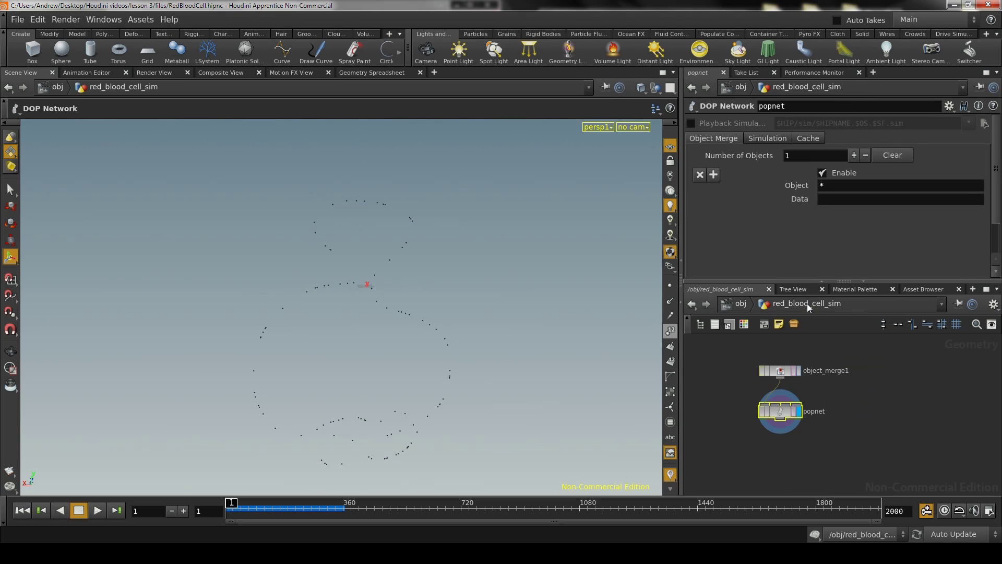
{"action": "middle_click_drag", "start_coordinate": [840, 396], "coordinate": [846, 400]}
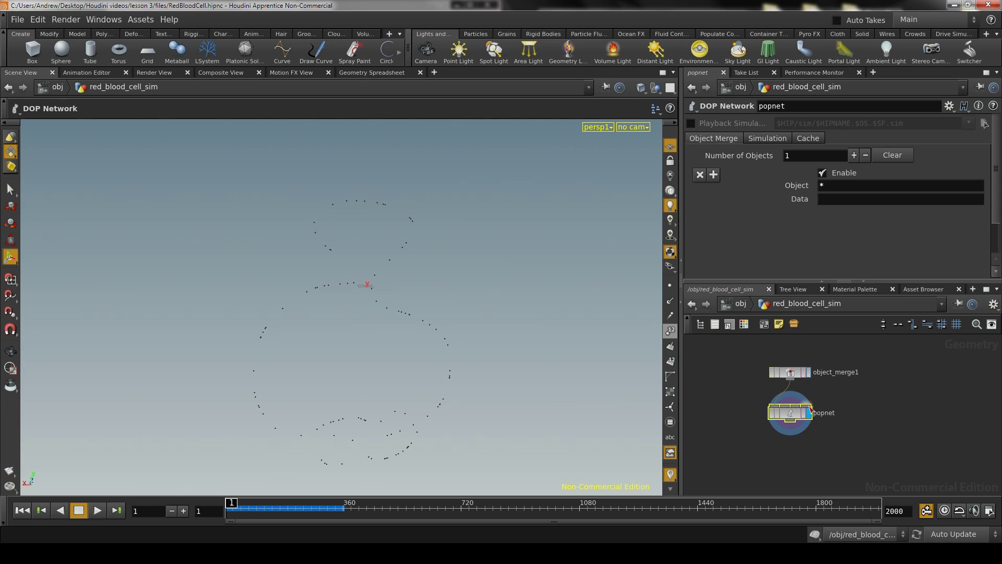
{"action": "left_click", "coordinate": [791, 415]}
{"action": "left_click", "coordinate": [477, 34]}
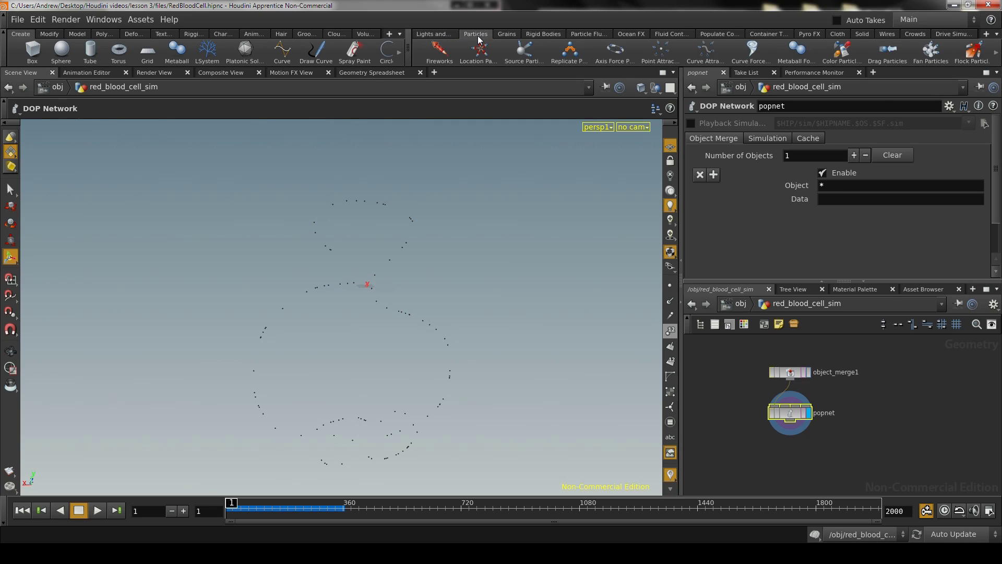
{"action": "left_click", "coordinate": [749, 48]}
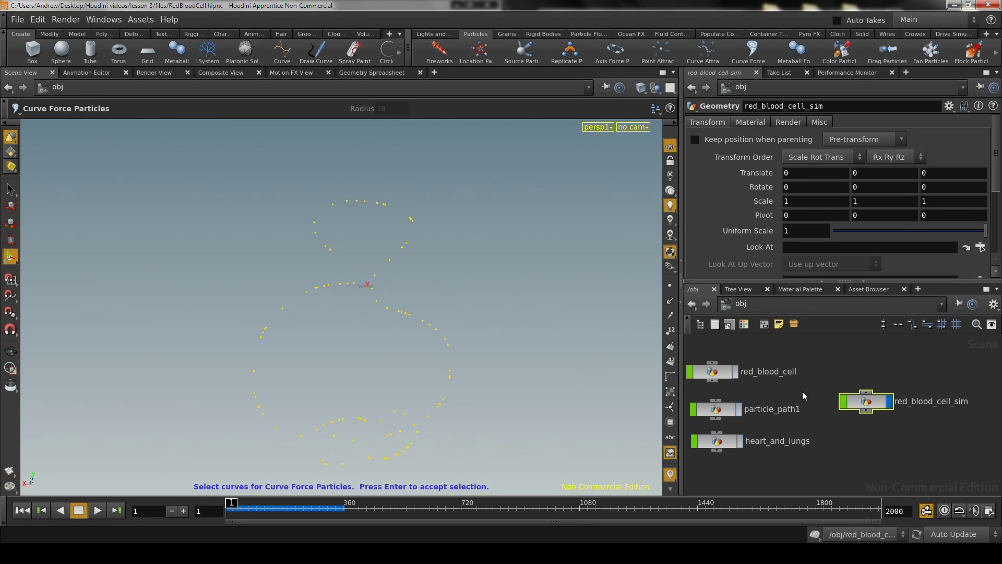
{"action": "left_click", "coordinate": [714, 413]}
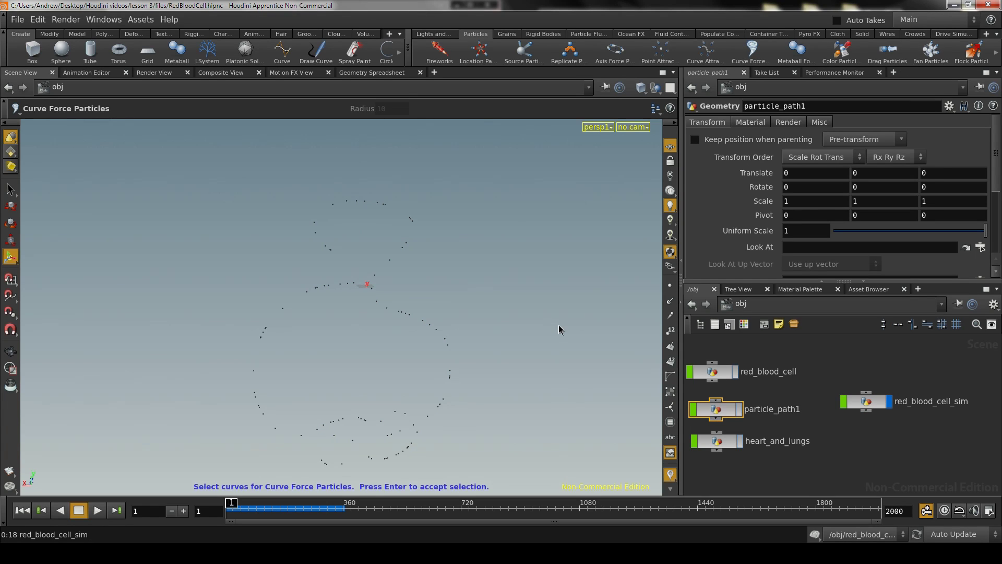
{"action": "key", "text": "Return"}
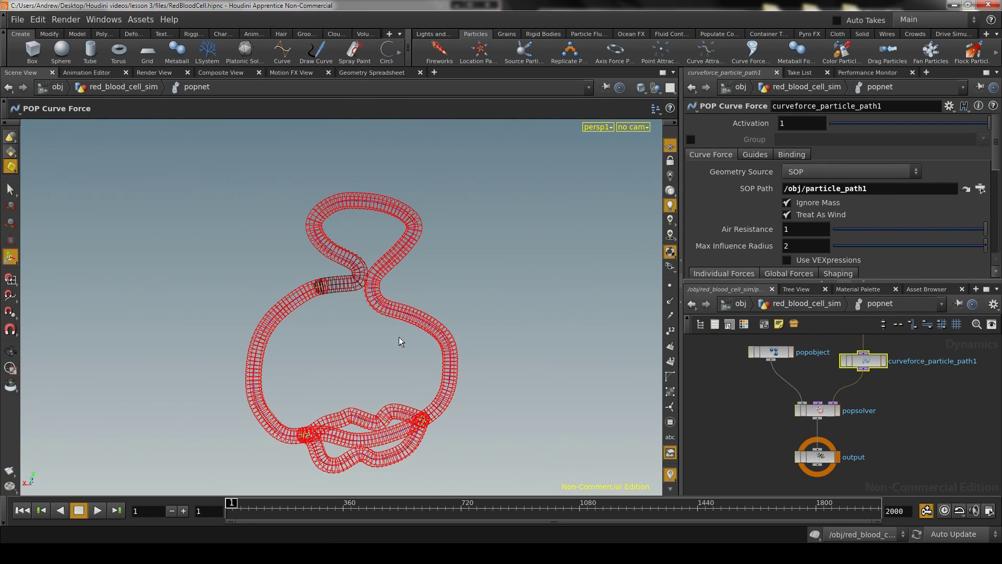
Step: Play the simulation with the curve force applied, watching the particles up close along the path, and stop around frame 102
{"action": "scroll", "coordinate": [365, 309], "scroll_direction": "up", "scroll_amount": 10}
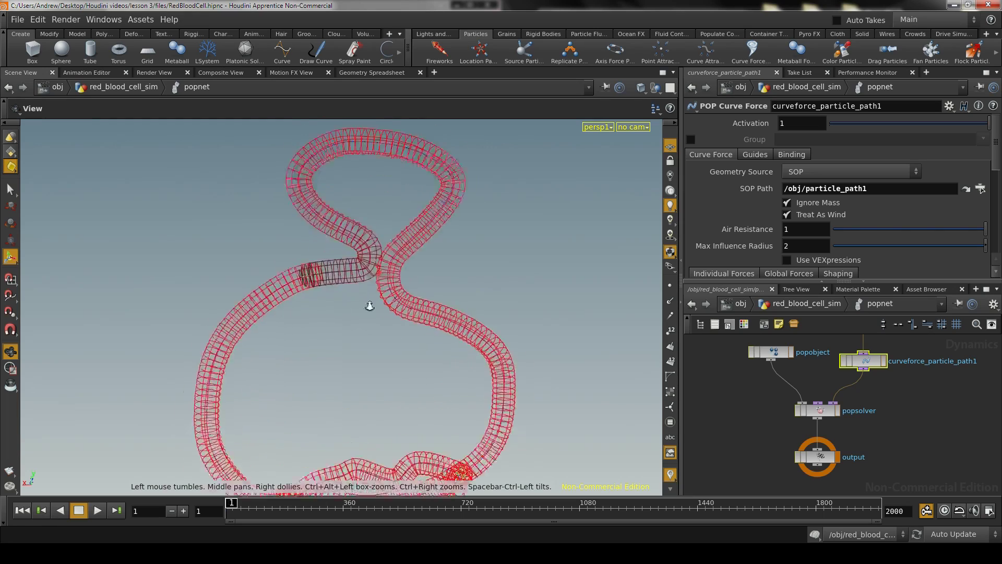
{"action": "left_click", "coordinate": [98, 510]}
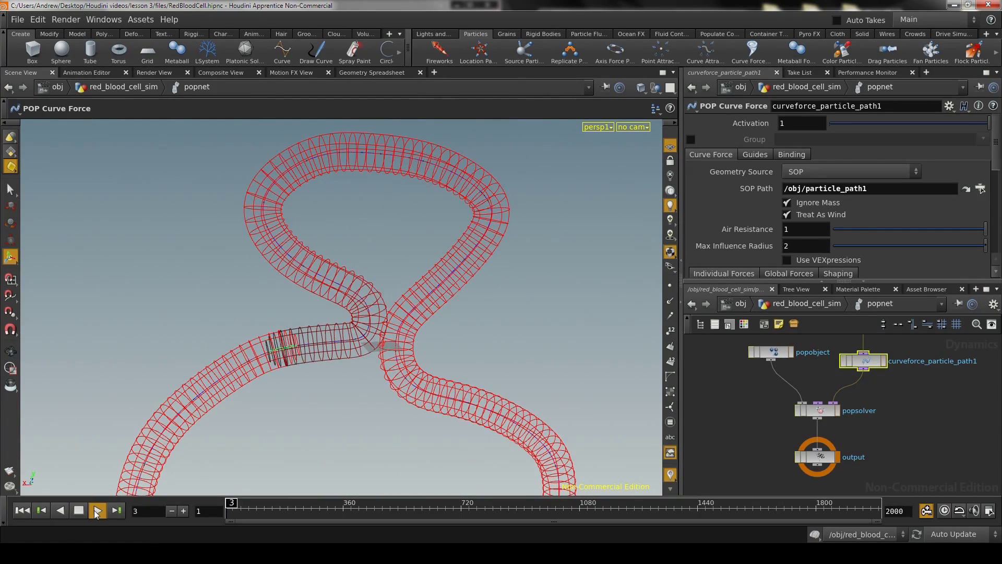
{"action": "key", "text": "Escape"}
{"action": "right_click_drag", "start_coordinate": [248, 273], "coordinate": [413, 303], "text": "alt"}
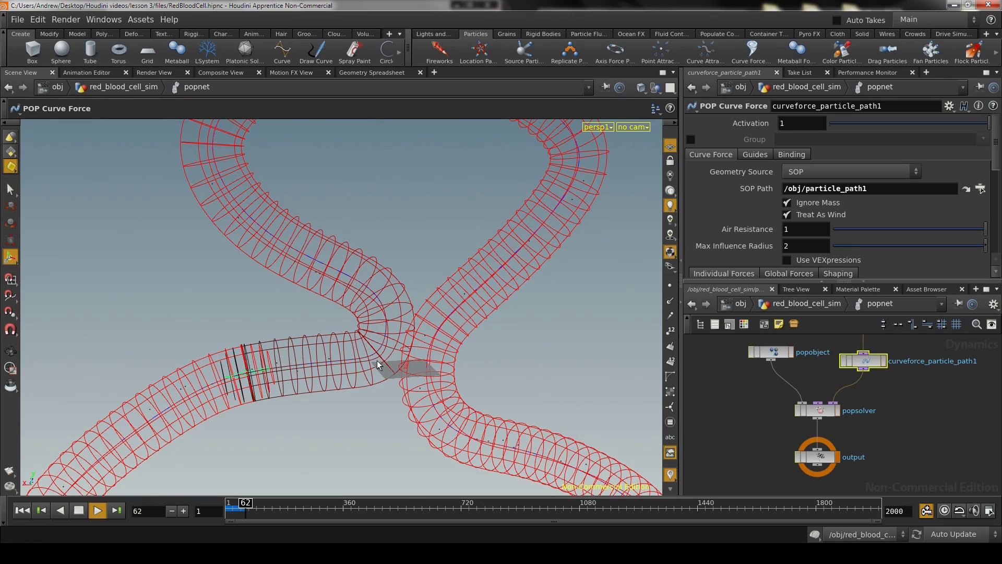
{"action": "left_click", "coordinate": [77, 511]}
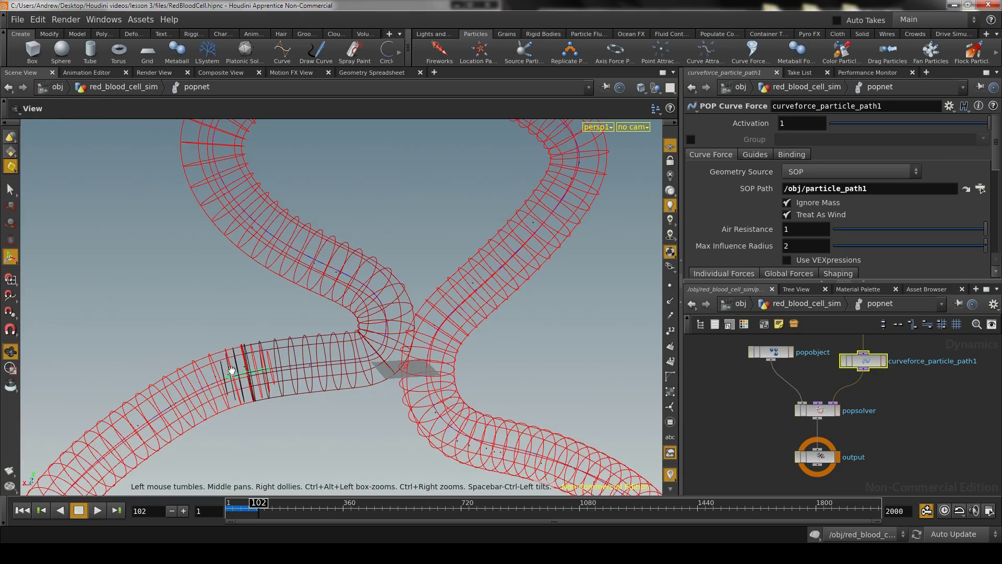
Step: Examine the curve force guide tube and the particles around the upper loop of the path from several angles
{"action": "mouse_move", "coordinate": [233, 369]}
{"action": "left_mouse_down", "text": "alt"}
{"action": "mouse_move", "coordinate": [468, 341]}
{"action": "mouse_move", "coordinate": [230, 359]}
{"action": "left_mouse_up", "text": "alt"}
{"action": "right_click_drag", "start_coordinate": [467, 319], "coordinate": [418, 329], "text": "alt"}
{"action": "key", "text": "Escape"}
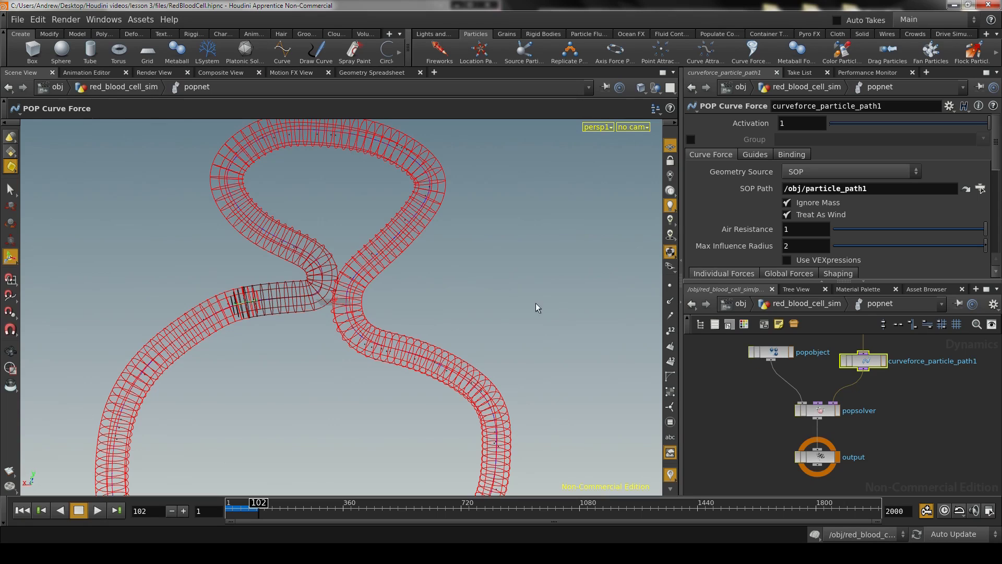
{"action": "left_click_drag", "start_coordinate": [536, 303], "coordinate": [424, 213]}
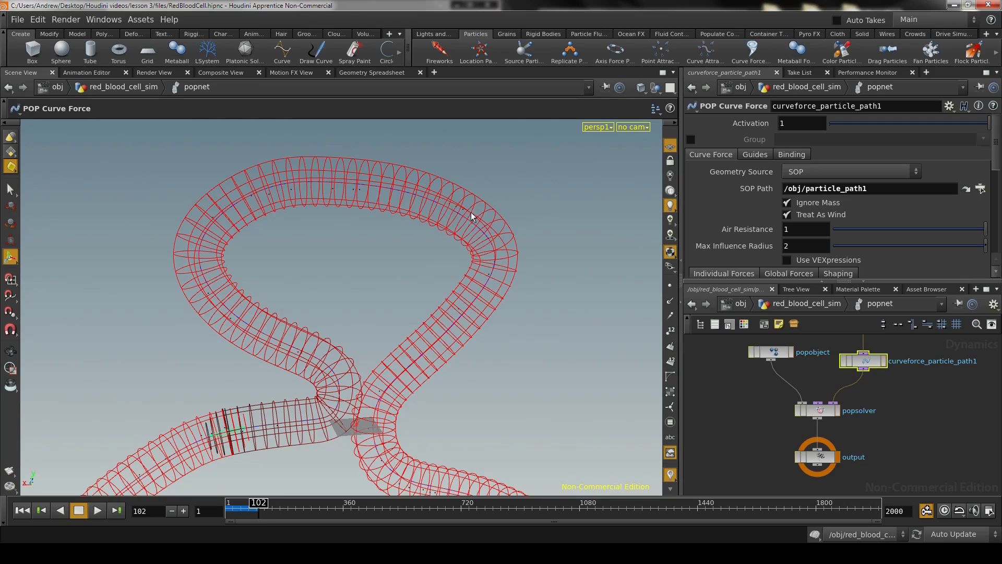
{"action": "key", "text": "space"}
{"action": "left_click_drag", "start_coordinate": [454, 208], "coordinate": [293, 199]}
{"action": "key", "text": "space"}
{"action": "left_click_drag", "start_coordinate": [215, 219], "coordinate": [329, 235]}
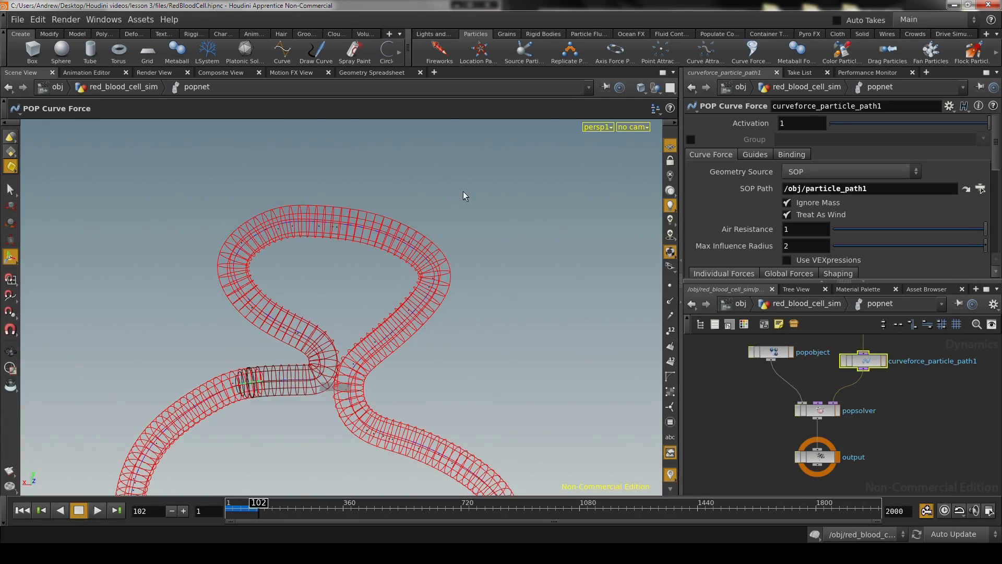
{"action": "key", "text": "space"}
{"action": "left_click_drag", "start_coordinate": [466, 196], "coordinate": [326, 241]}
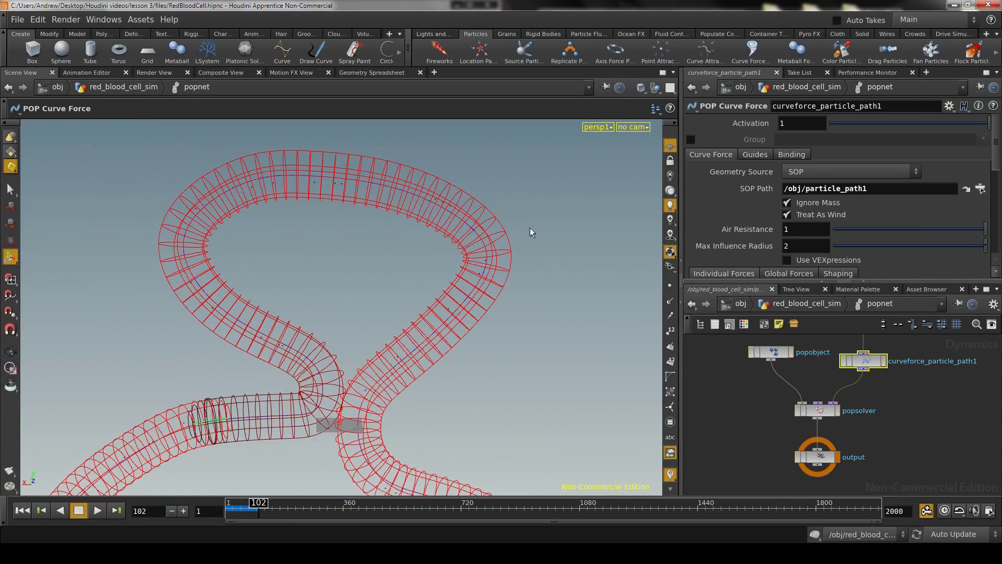
Step: Try a Max Influence Radius of 1 and 5 on curveforce_particle_path1, and set it back to 2
{"action": "middle_click_drag", "start_coordinate": [939, 406], "coordinate": [918, 450]}
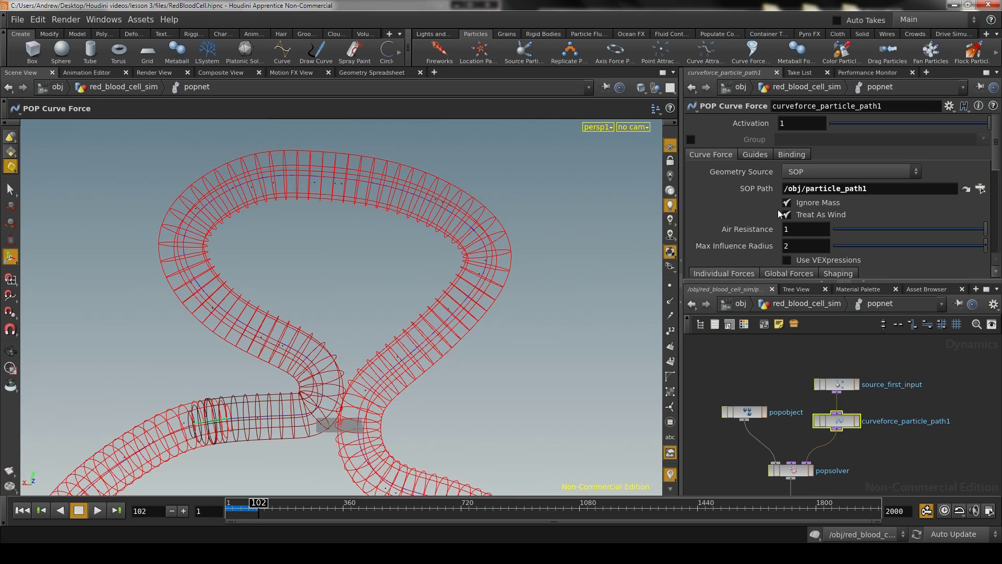
{"action": "scroll", "coordinate": [778, 210], "scroll_direction": "down", "scroll_amount": 1}
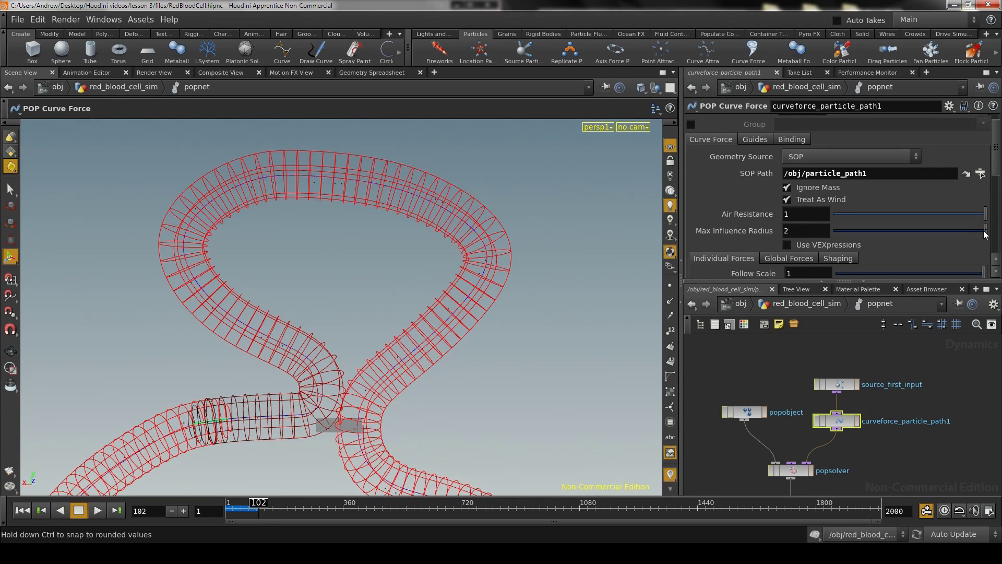
{"action": "left_click_drag", "start_coordinate": [985, 230], "coordinate": [1001, 239]}
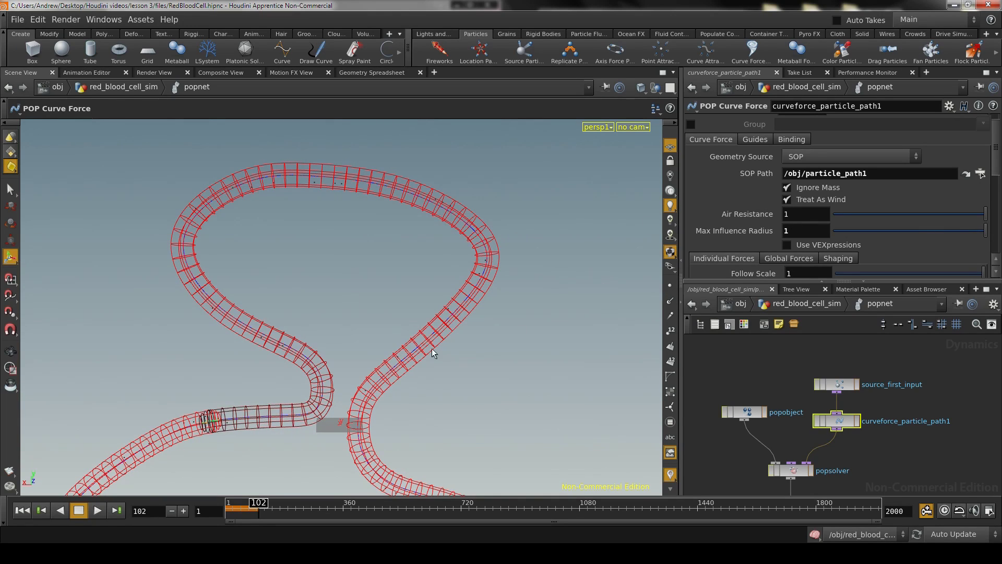
{"action": "left_click", "coordinate": [807, 231]}
{"action": "type", "text": "5"}
{"action": "key", "text": "Return"}
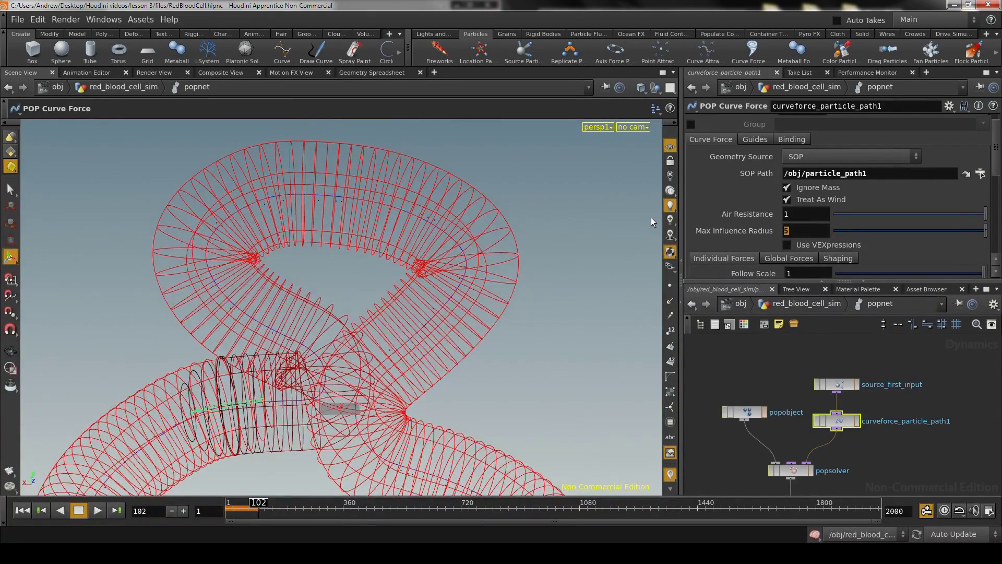
{"action": "type", "text": "2"}
{"action": "key", "text": "Return"}
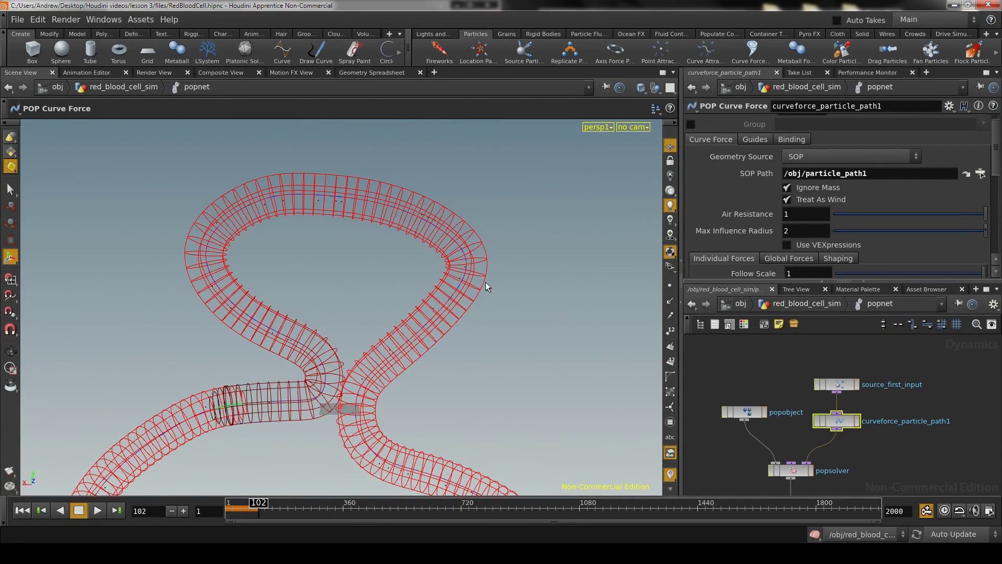
Step: Inspect the guide tube where the vessel sections pass close together, and try a Max Influence Radius of 5
{"action": "mouse_move", "coordinate": [476, 302]}
{"action": "left_mouse_down"}
{"action": "mouse_move", "coordinate": [553, 305]}
{"action": "mouse_move", "coordinate": [488, 293]}
{"action": "left_mouse_up"}
{"action": "right_click_drag", "start_coordinate": [353, 363], "coordinate": [590, 401]}
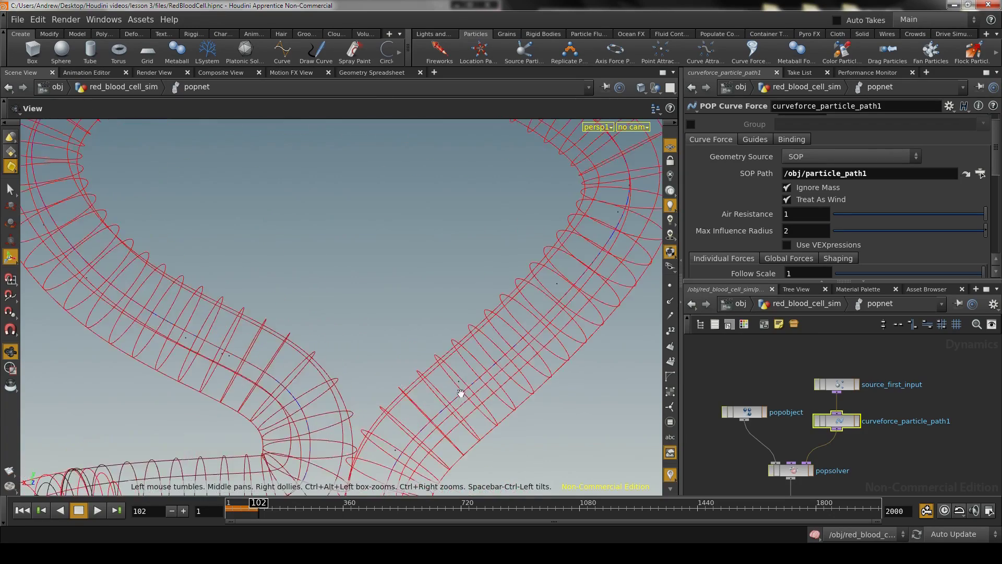
{"action": "middle_click_drag", "start_coordinate": [459, 394], "coordinate": [434, 261]}
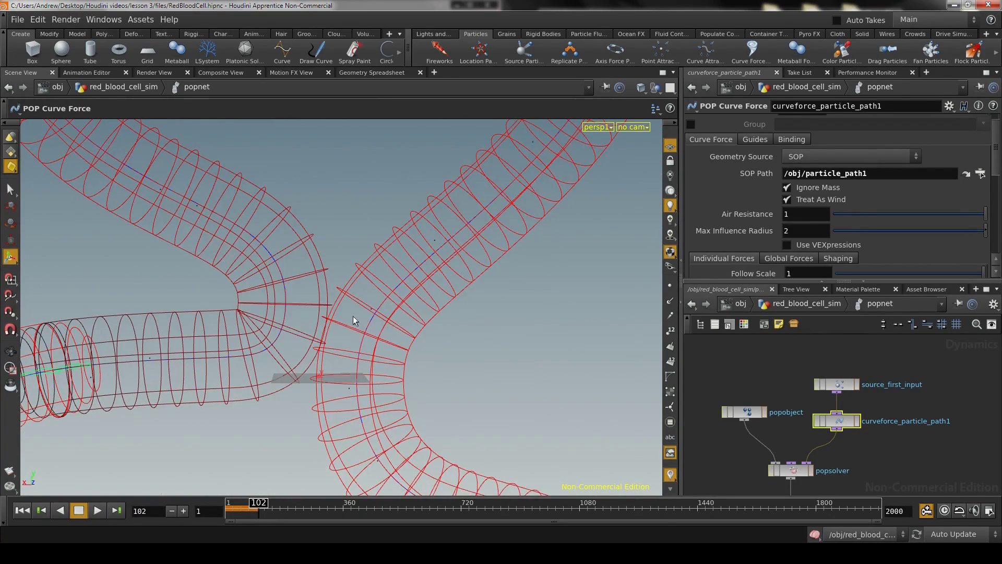
{"action": "right_click_drag", "start_coordinate": [467, 296], "coordinate": [296, 300]}
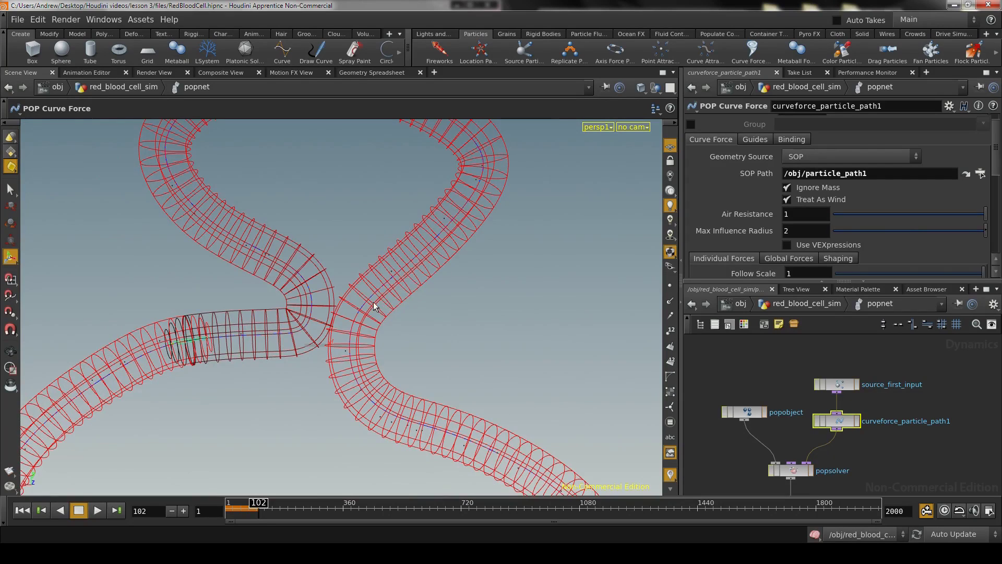
{"action": "left_click_drag", "start_coordinate": [804, 230], "coordinate": [742, 226]}
{"action": "type", "text": "5"}
{"action": "key", "text": "Return"}
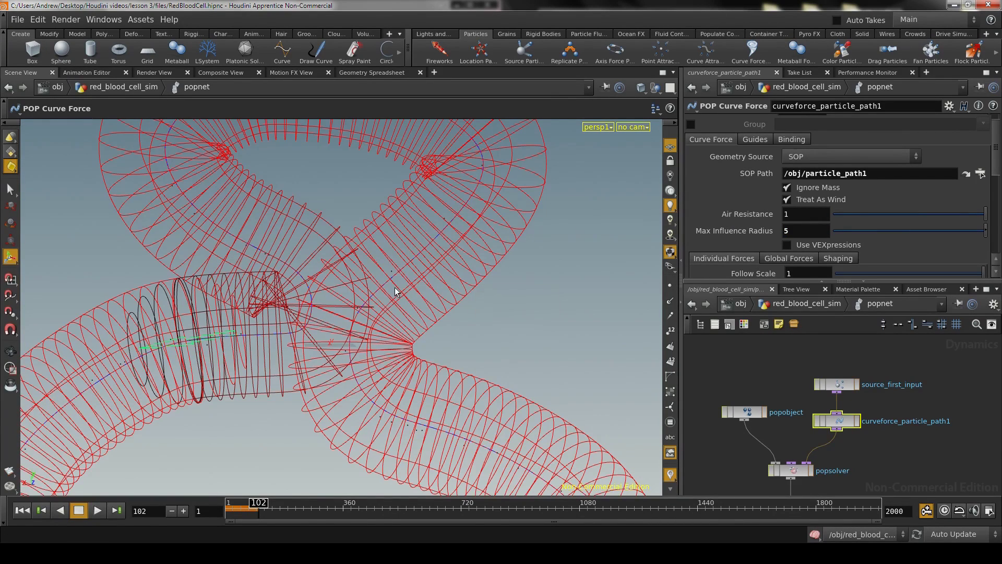
Step: Examine the overlapping guide tubes near the neck of the path, and set the Max Influence Radius to 2
{"action": "key", "text": "space"}
{"action": "left_click_drag", "start_coordinate": [470, 277], "coordinate": [436, 284]}
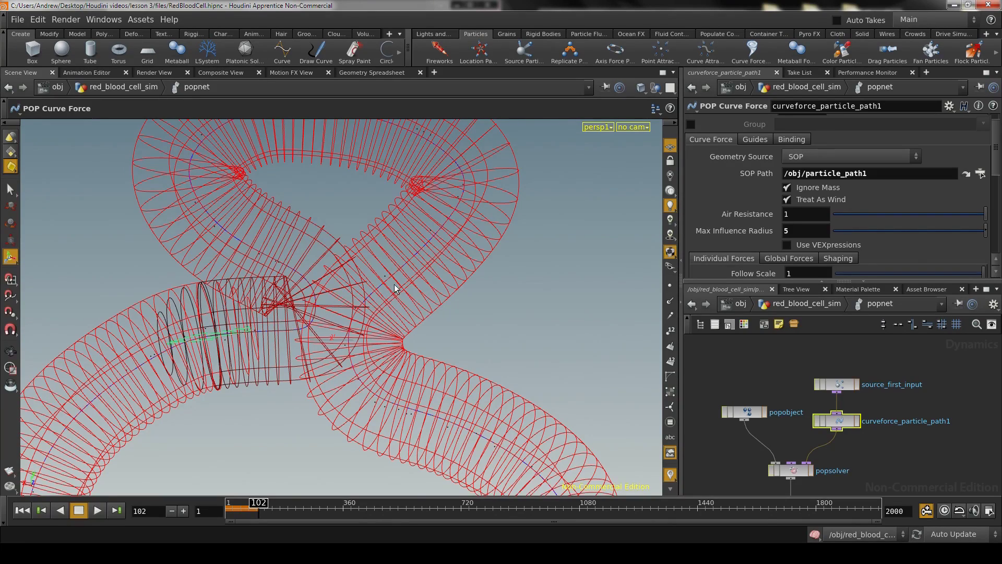
{"action": "key", "text": "Escape"}
{"action": "left_click_drag", "start_coordinate": [522, 339], "coordinate": [335, 211]}
{"action": "middle_click_drag", "start_coordinate": [335, 211], "coordinate": [357, 398]}
{"action": "scroll", "coordinate": [461, 393], "scroll_direction": "up", "scroll_amount": 8}
{"action": "scroll", "coordinate": [439, 386], "scroll_direction": "down", "scroll_amount": 2}
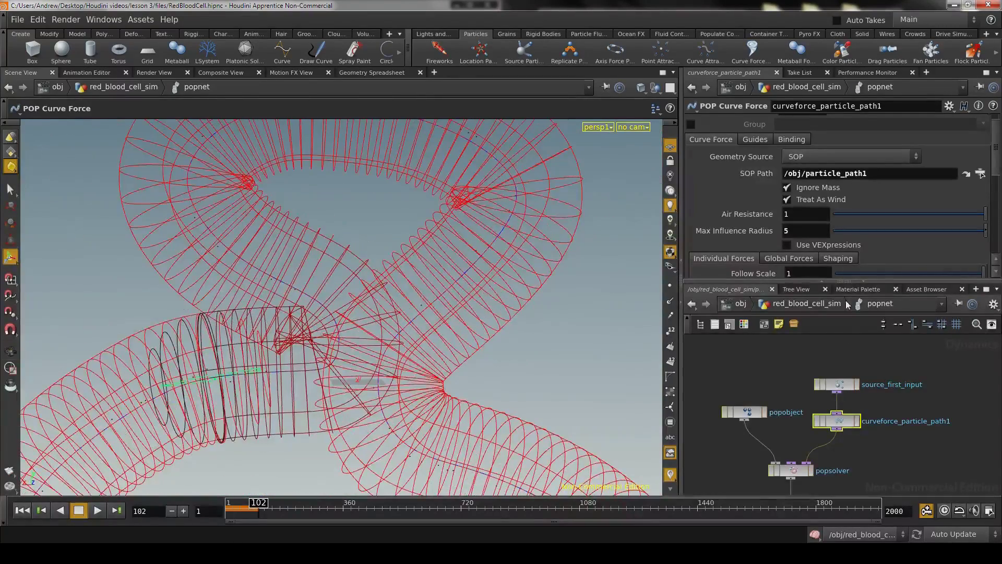
{"action": "left_click", "coordinate": [818, 233]}
{"action": "type", "text": "2"}
{"action": "key", "text": "Return"}
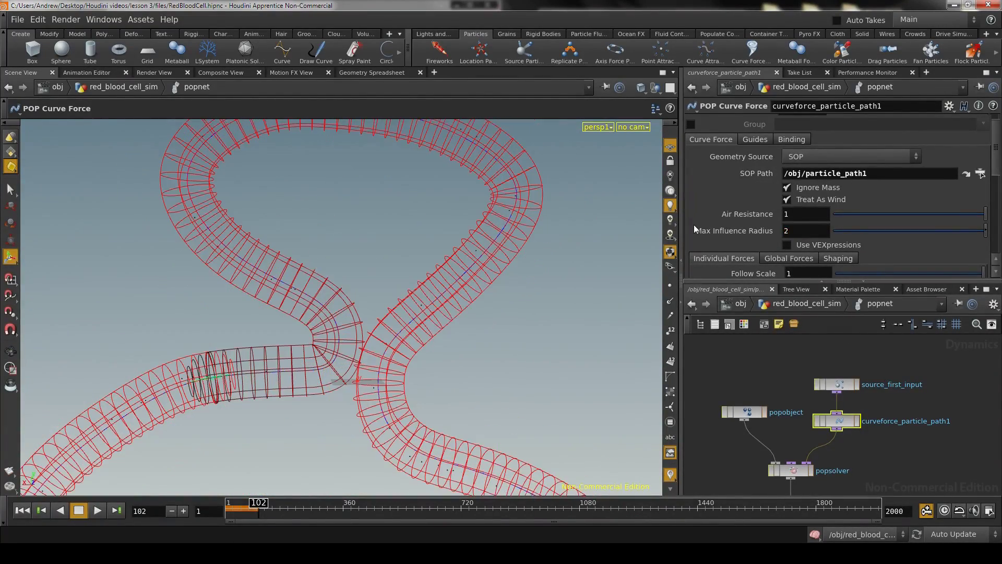
Step: Turn off Show Guide Geometry for the curve force on particle_path1
{"action": "left_click", "coordinate": [757, 140]}
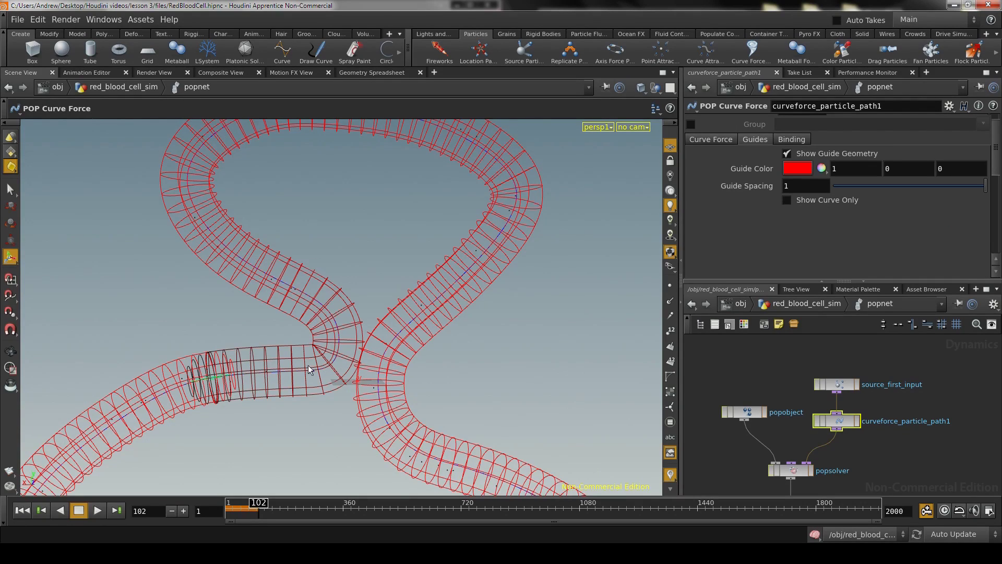
{"action": "left_click_drag", "start_coordinate": [417, 258], "coordinate": [403, 278]}
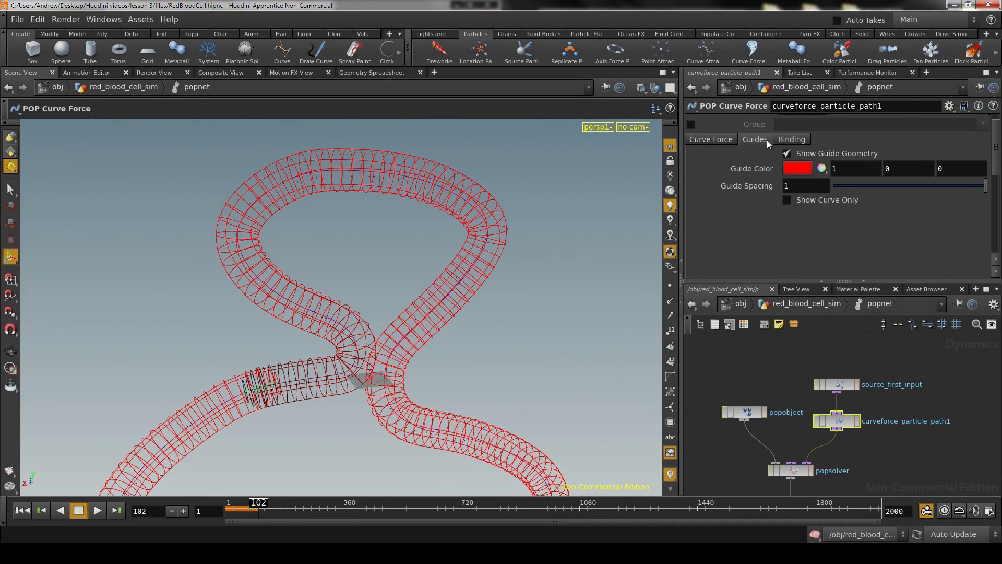
{"action": "left_click", "coordinate": [786, 153]}
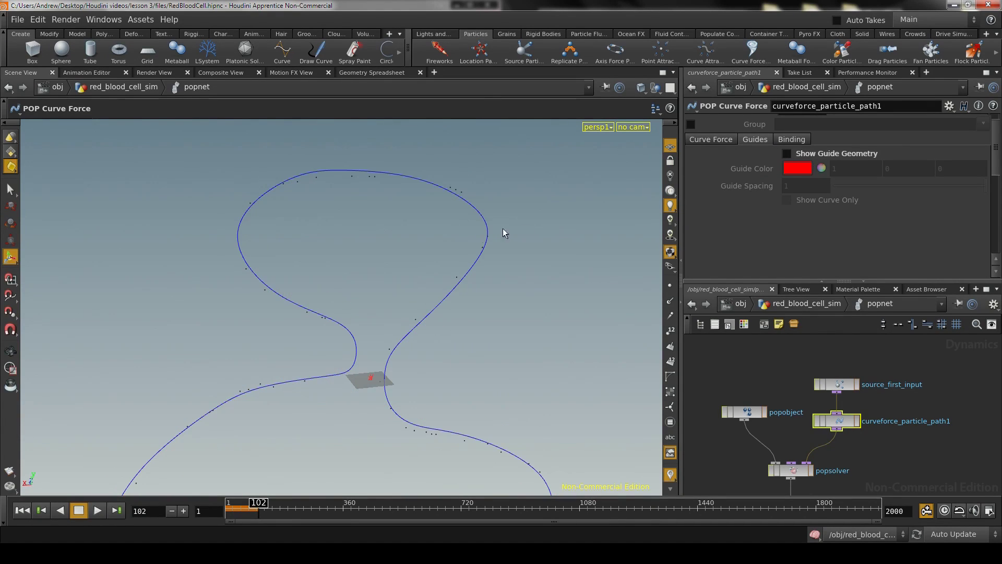
Step: Play the simulation without the guide geometry, watching the particles travel along the curve, and stop around frame 176
{"action": "left_click_drag", "start_coordinate": [373, 252], "coordinate": [224, 225]}
{"action": "middle_click_drag", "start_coordinate": [261, 257], "coordinate": [260, 246]}
{"action": "right_click_drag", "start_coordinate": [260, 246], "coordinate": [233, 413]}
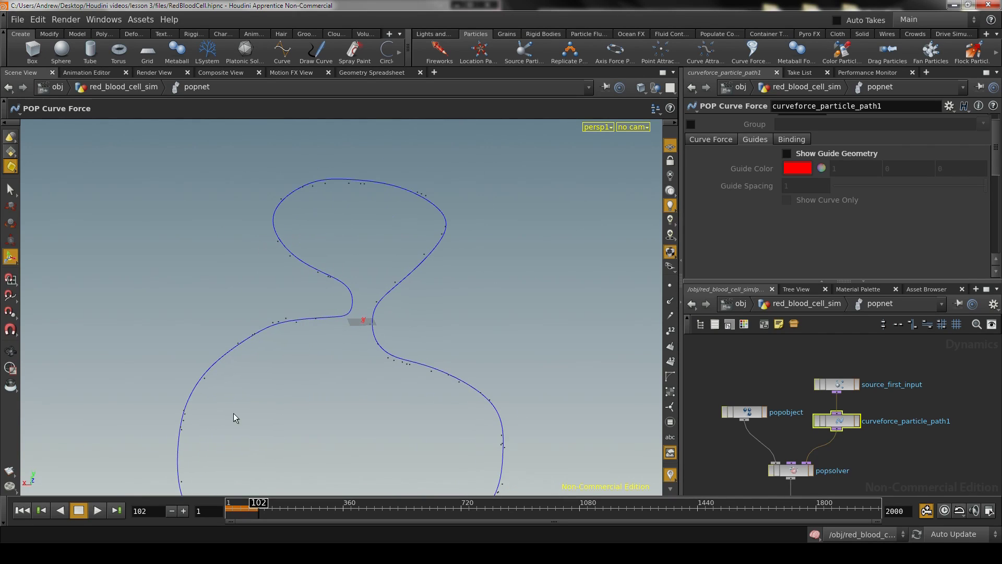
{"action": "left_click", "coordinate": [45, 511]}
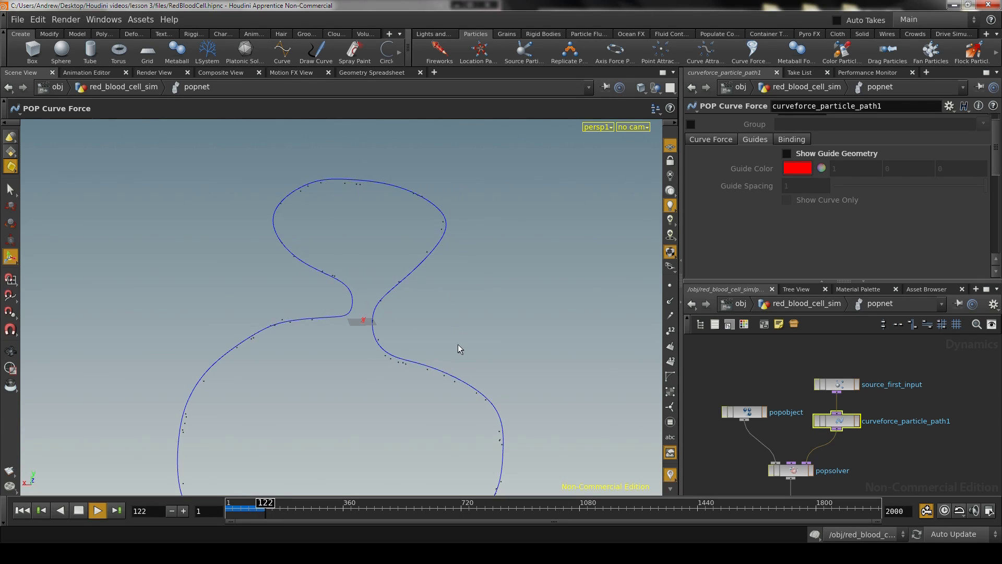
{"action": "left_click", "coordinate": [76, 514]}
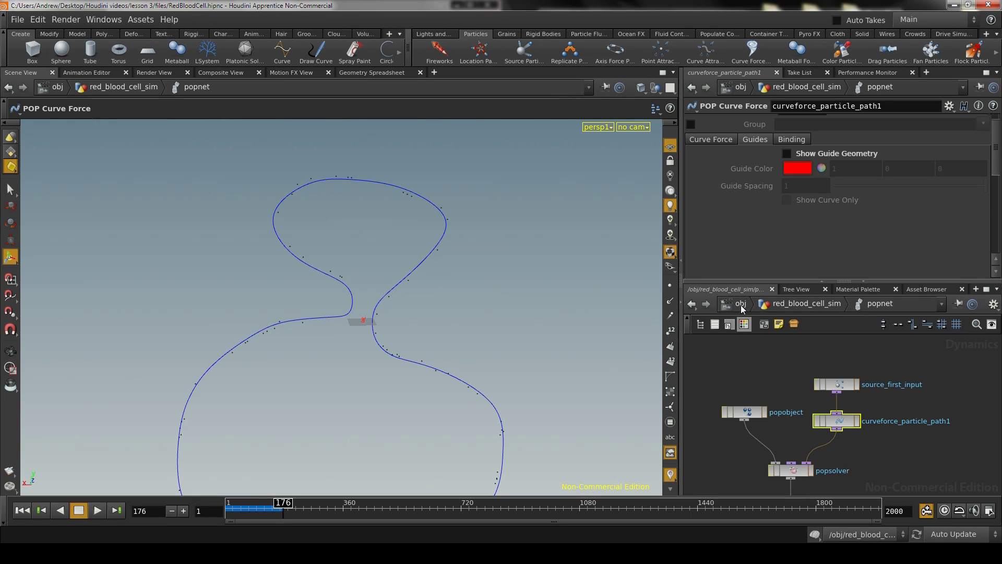
Step: Continue playback while examining the particle flow along the whole path from different angles, and stop around frame 288
{"action": "middle_click_drag", "start_coordinate": [520, 317], "coordinate": [514, 257], "text": "alt"}
{"action": "right_click_drag", "start_coordinate": [514, 257], "coordinate": [382, 274], "text": "alt"}
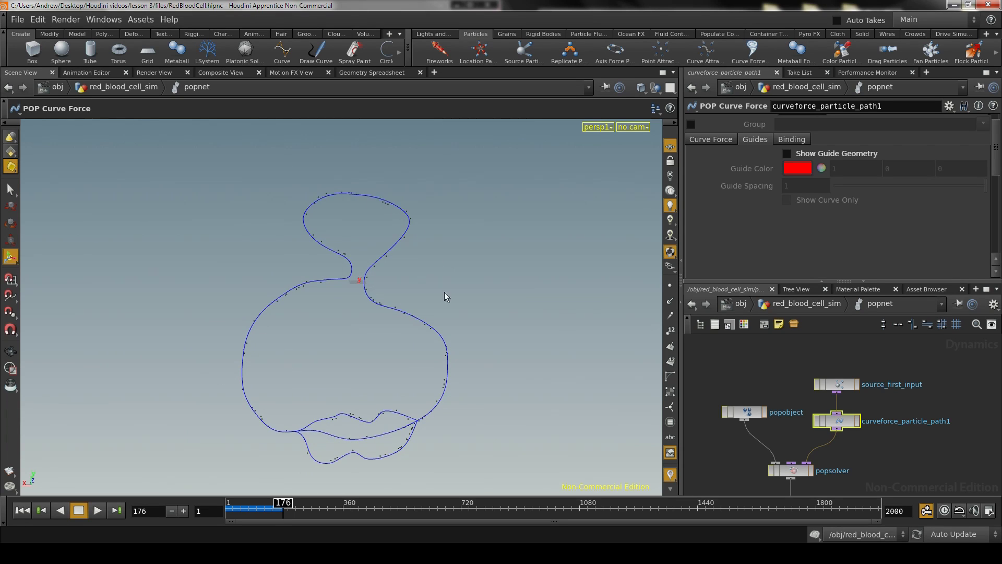
{"action": "right_click_drag", "start_coordinate": [407, 303], "coordinate": [277, 289], "text": "alt"}
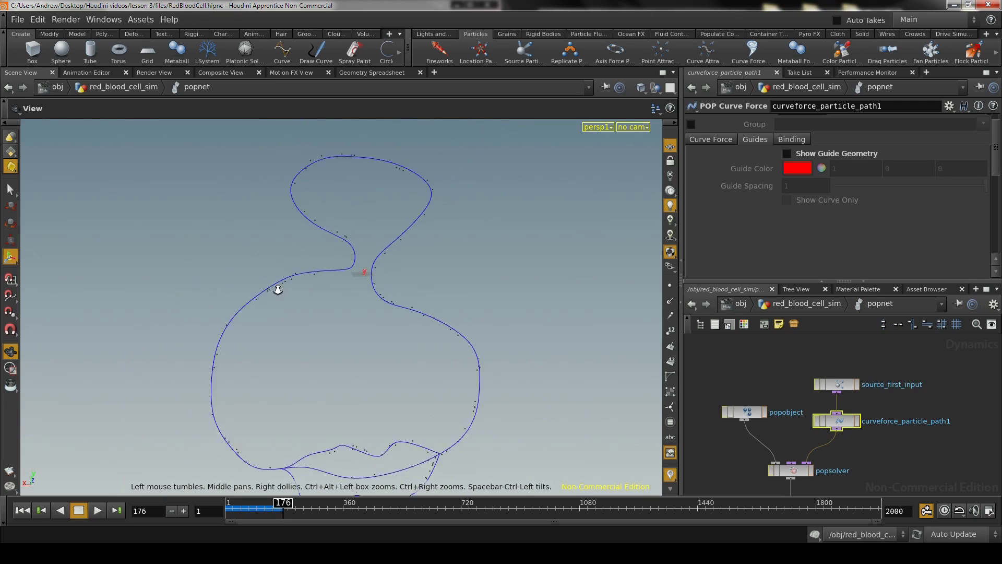
{"action": "left_click_drag", "start_coordinate": [277, 289], "coordinate": [380, 343], "text": "alt"}
{"action": "left_click", "coordinate": [98, 510]}
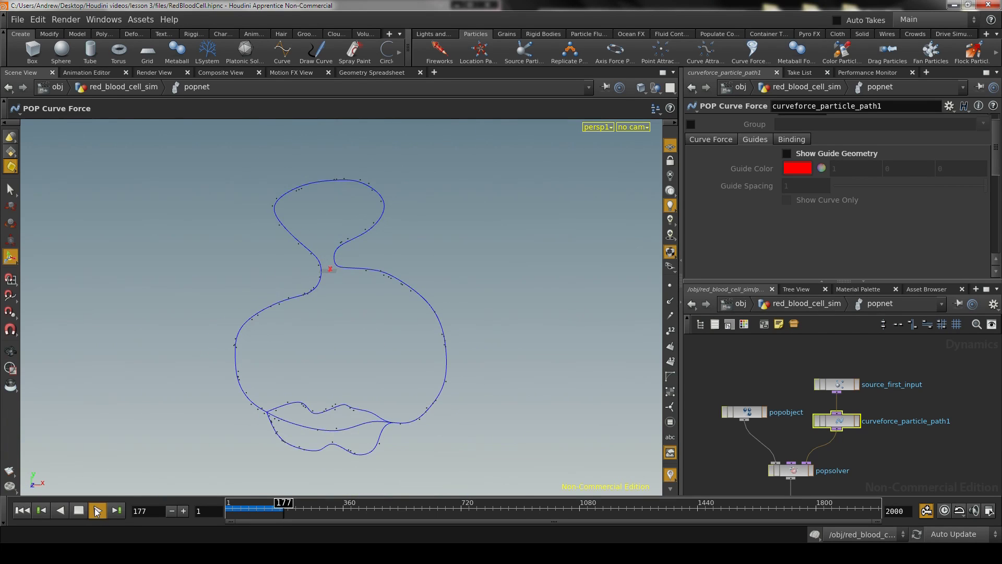
{"action": "key", "text": "Escape"}
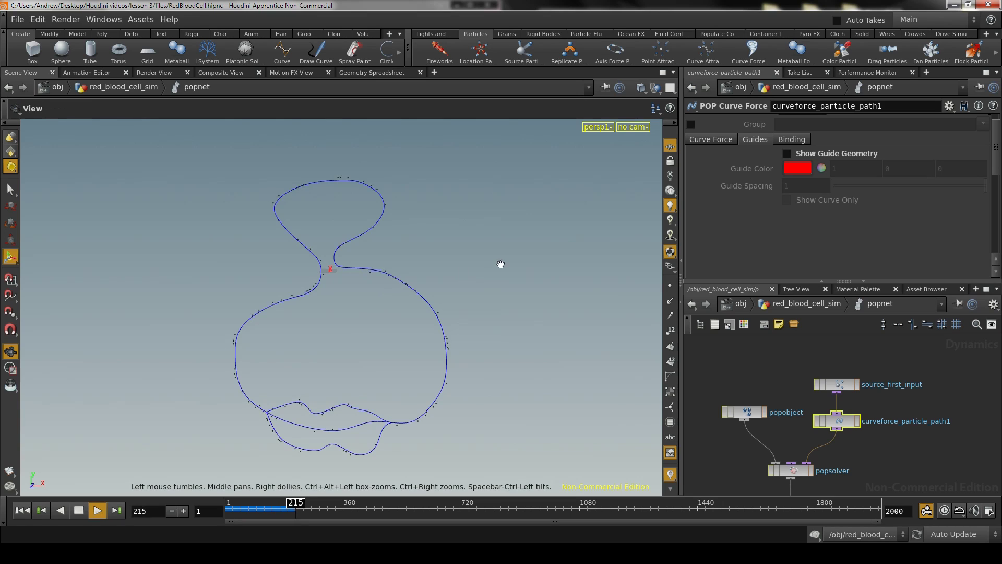
{"action": "left_click_drag", "start_coordinate": [502, 264], "coordinate": [216, 281]}
{"action": "right_click_drag", "start_coordinate": [217, 281], "coordinate": [390, 293], "text": "alt"}
{"action": "left_click", "coordinate": [78, 510]}
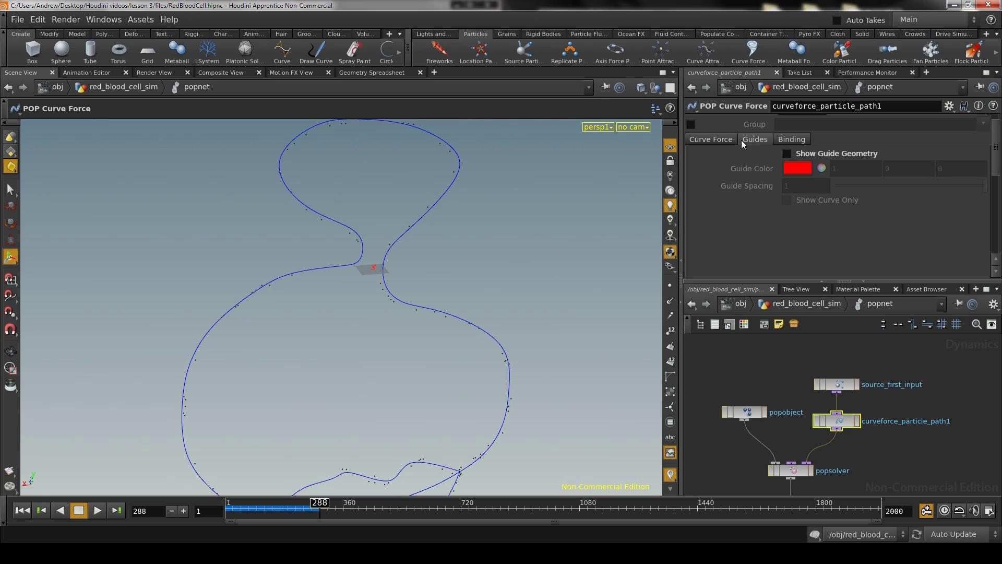
Step: Set the curve force's Follow Scale to -1 to reverse the direction of travel along particle_path1
{"action": "left_click", "coordinate": [722, 140]}
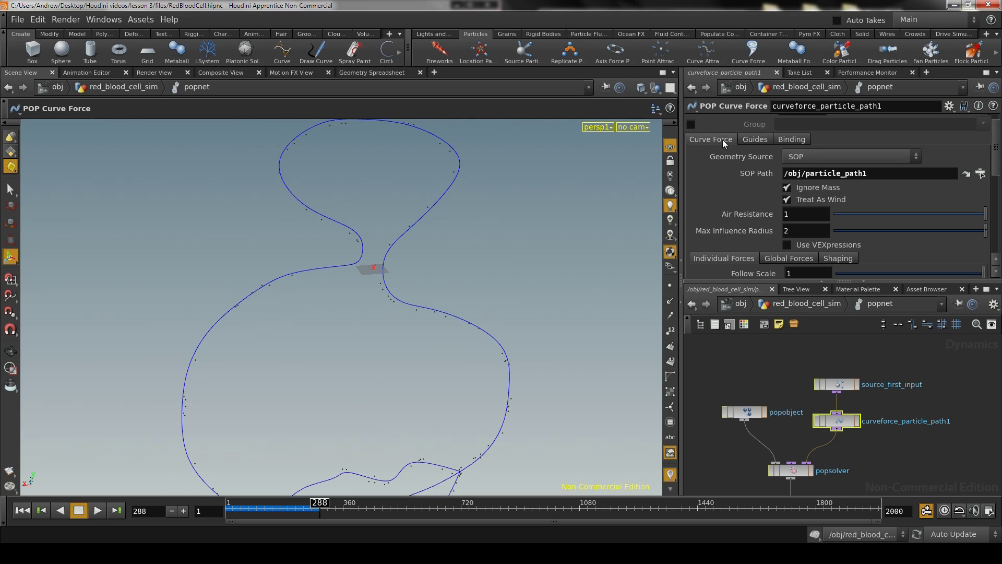
{"action": "scroll", "coordinate": [775, 156], "scroll_direction": "down", "scroll_amount": 6}
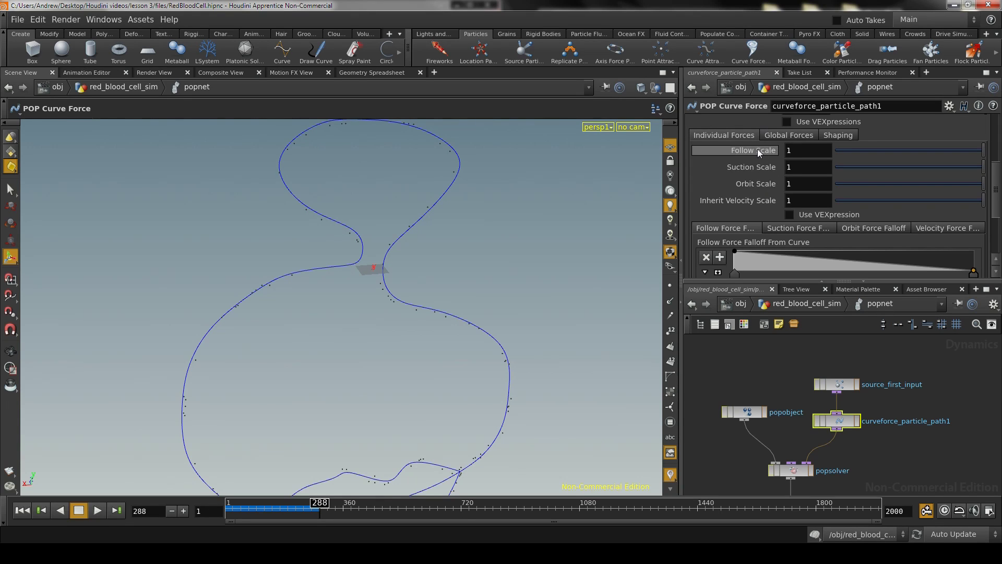
{"action": "left_click", "coordinate": [819, 149]}
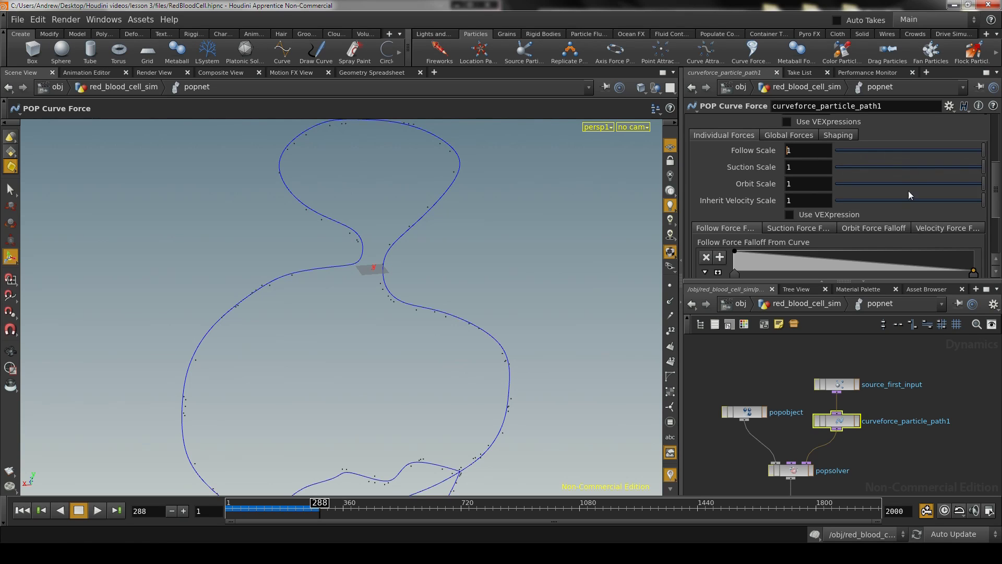
{"action": "type", "text": "-"}
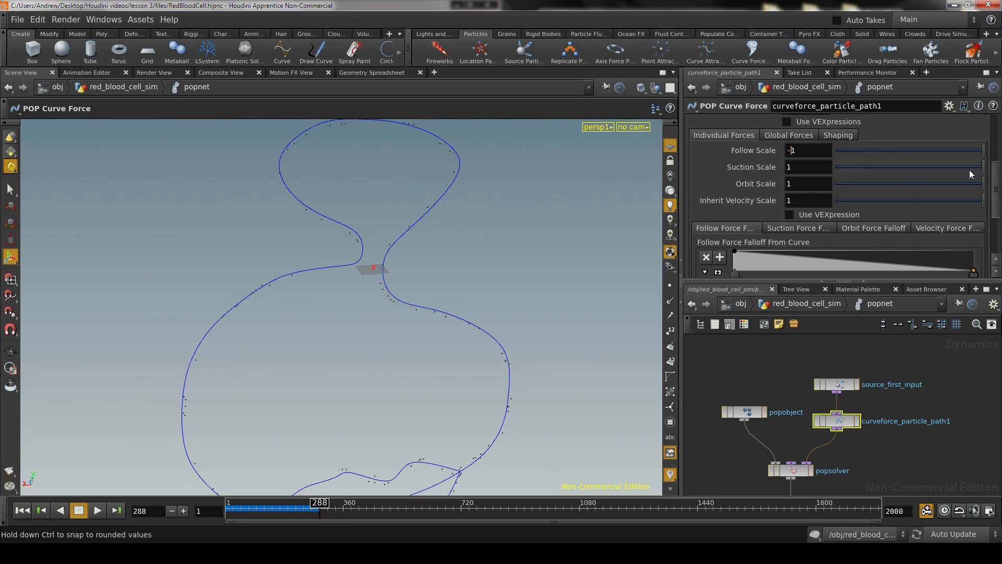
{"action": "key", "text": "Return"}
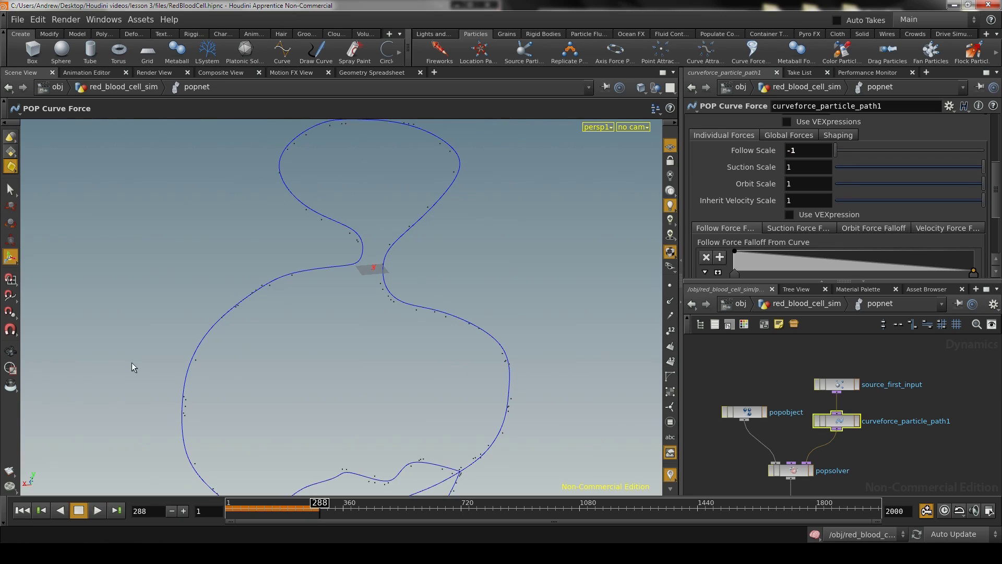
Step: Replay the simulation from frame 1, stop around frame 176, and examine how closely the particles follow the curve
{"action": "left_click", "coordinate": [23, 510]}
{"action": "key", "text": "Escape"}
{"action": "left_click_drag", "start_coordinate": [190, 257], "coordinate": [261, 357]}
{"action": "key", "text": "Return"}
{"action": "left_click", "coordinate": [97, 510]}
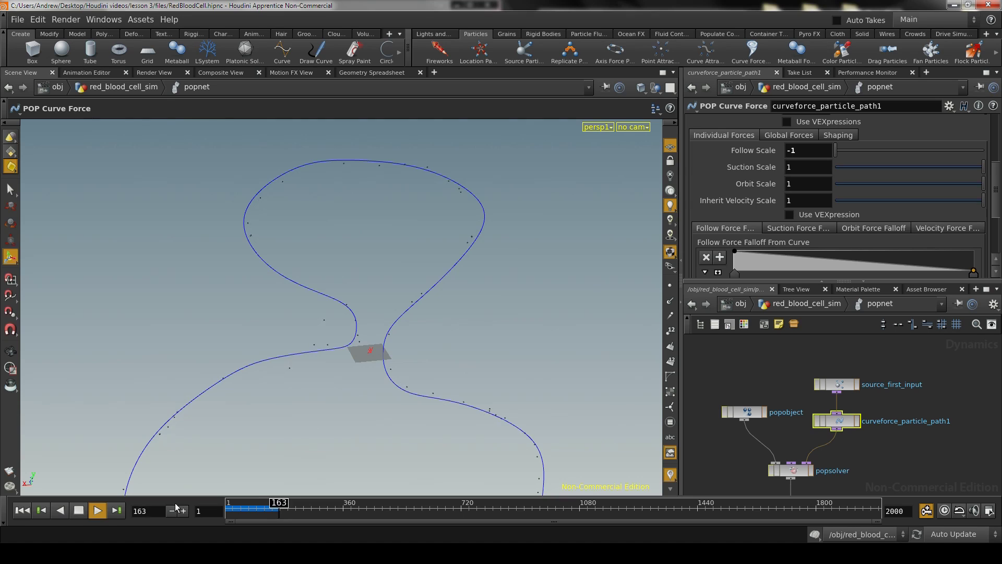
{"action": "left_click", "coordinate": [79, 513]}
{"action": "middle_click_drag", "start_coordinate": [343, 416], "coordinate": [329, 349], "text": "alt"}
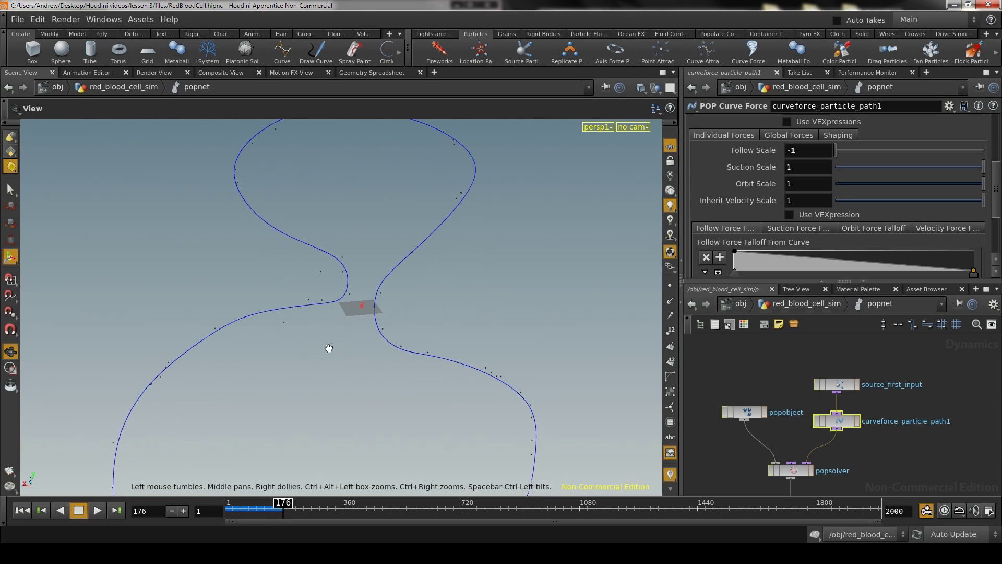
{"action": "right_click_drag", "start_coordinate": [329, 349], "coordinate": [310, 403], "text": "alt"}
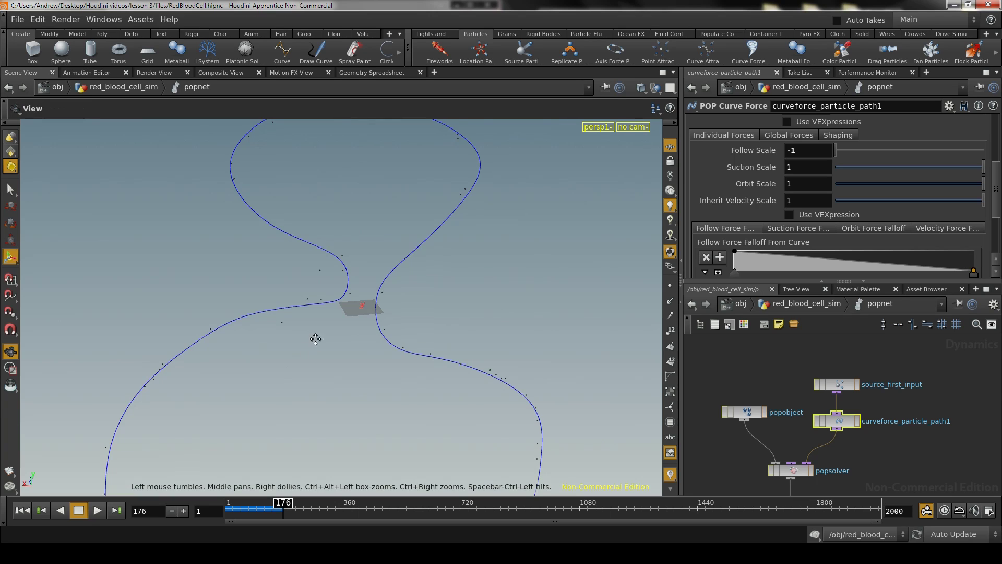
{"action": "middle_click_drag", "start_coordinate": [315, 341], "coordinate": [228, 423], "text": "alt"}
{"action": "right_click_drag", "start_coordinate": [228, 423], "coordinate": [293, 438], "text": "alt"}
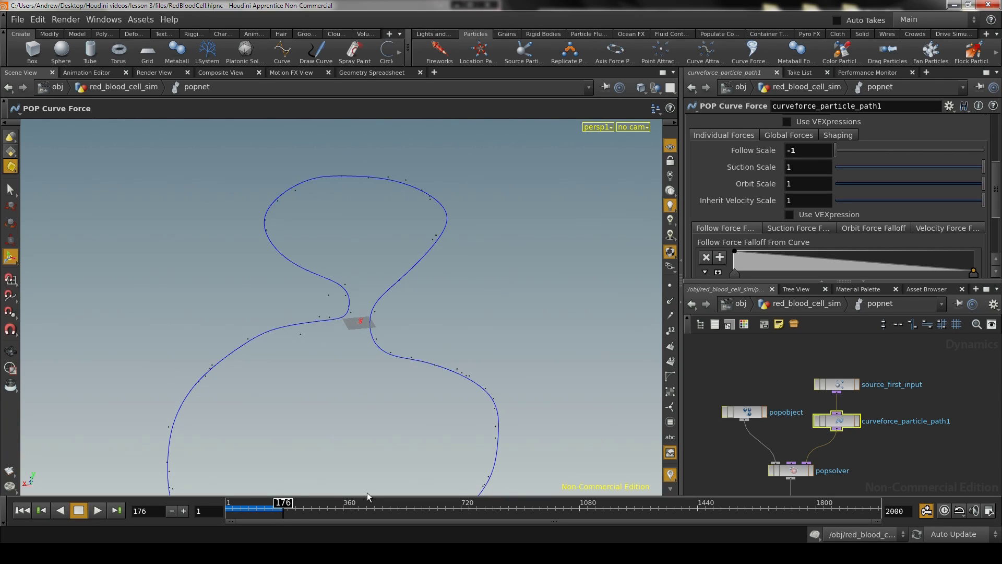
{"action": "right_click_drag", "start_coordinate": [305, 415], "coordinate": [441, 426], "text": "alt"}
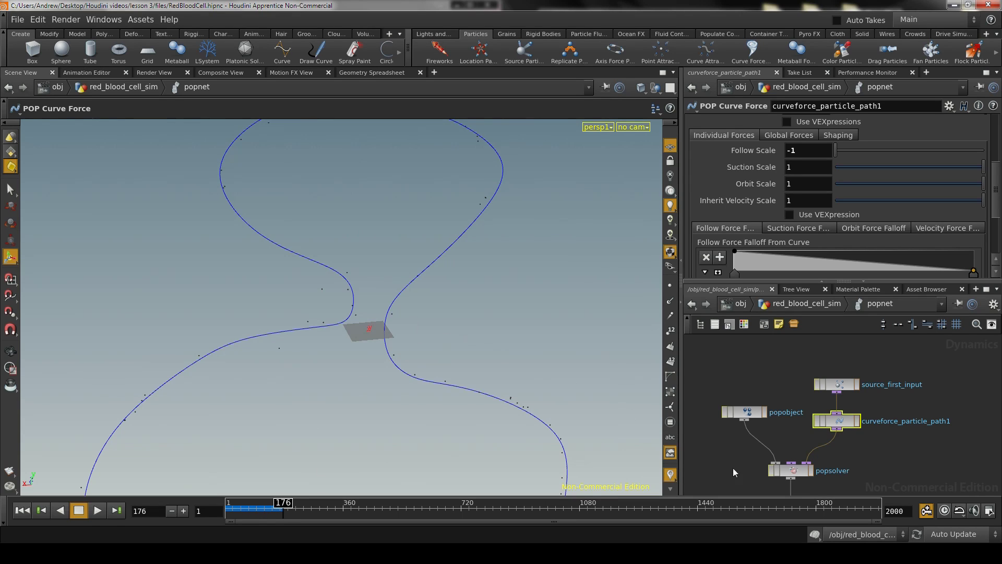
Step: Set the global animation end frame to 2100
{"action": "left_click", "coordinate": [990, 511]}
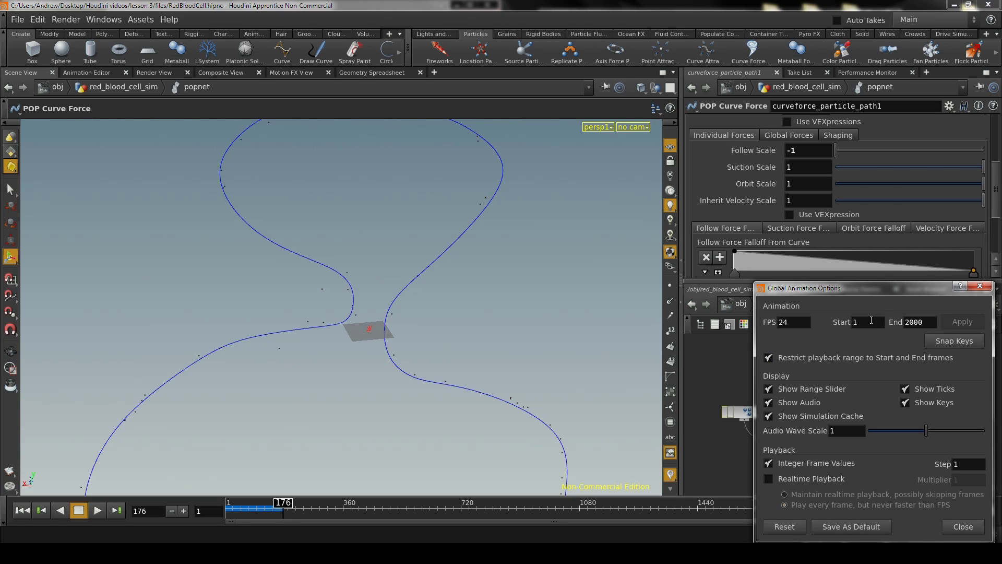
{"action": "double_click", "coordinate": [934, 322]}
{"action": "type", "text": "2100"}
{"action": "left_click", "coordinate": [982, 322]}
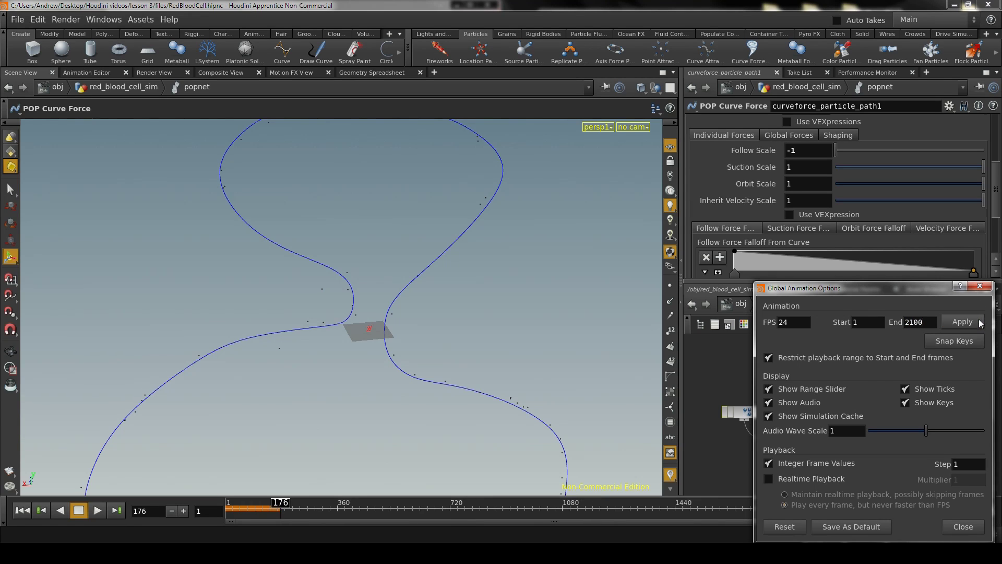
{"action": "left_click", "coordinate": [980, 286]}
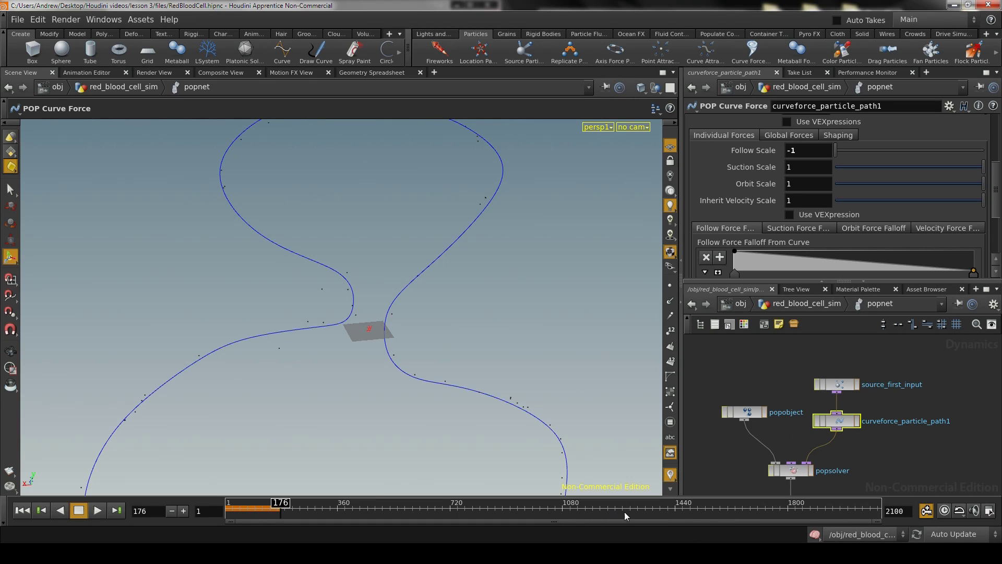
Step: Play the simulation from frame 1 past frame 700 while examining the particles along the neck and upper loop of the path
{"action": "key", "text": "Escape"}
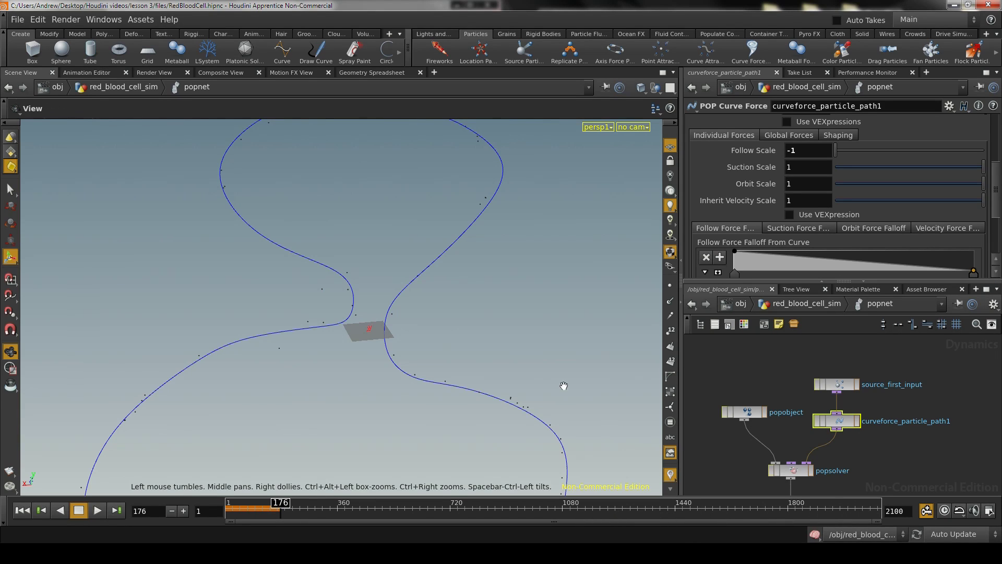
{"action": "right_click_drag", "start_coordinate": [434, 341], "coordinate": [342, 339]}
{"action": "key", "text": "Return"}
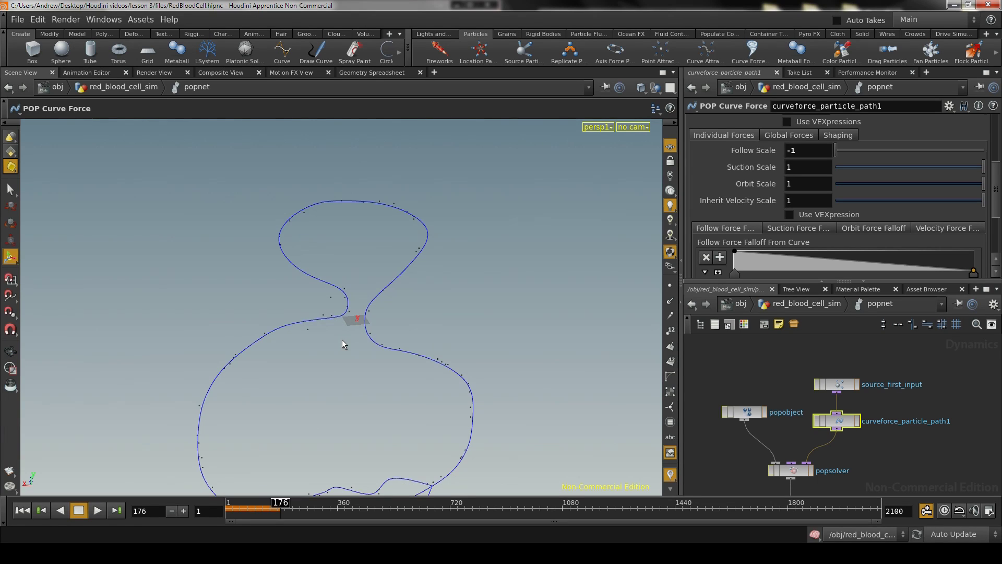
{"action": "key", "text": "space"}
{"action": "right_click_drag", "start_coordinate": [275, 342], "coordinate": [291, 307]}
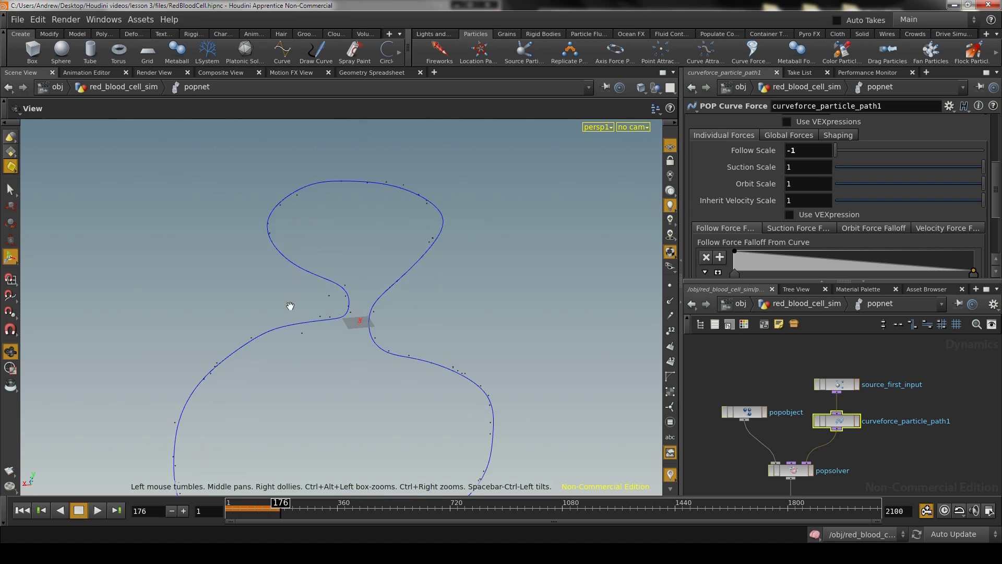
{"action": "middle_click_drag", "start_coordinate": [290, 307], "coordinate": [305, 204]}
{"action": "left_click", "coordinate": [22, 510]}
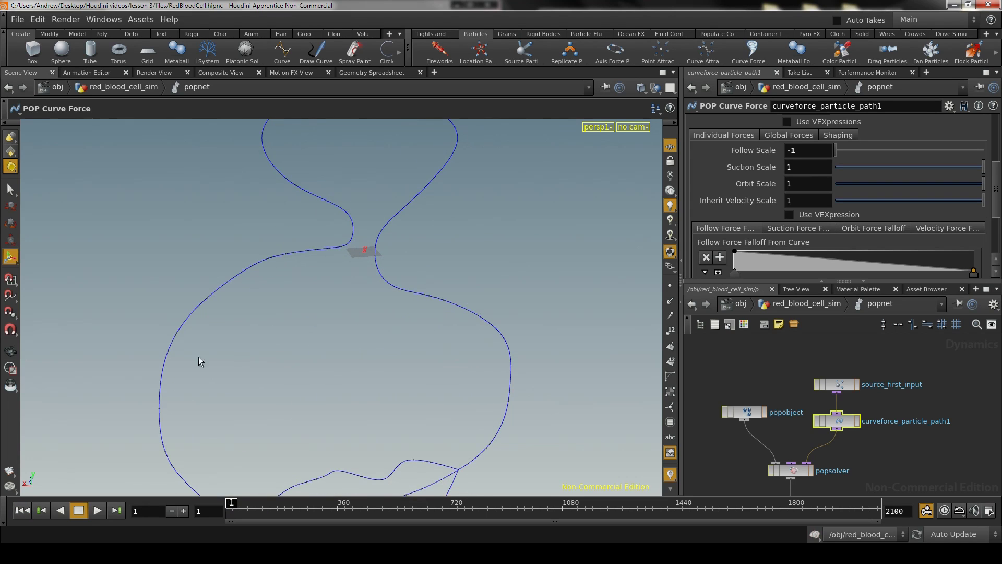
{"action": "left_click", "coordinate": [100, 511]}
{"action": "key", "text": "space"}
{"action": "right_click_drag", "start_coordinate": [262, 311], "coordinate": [353, 291]}
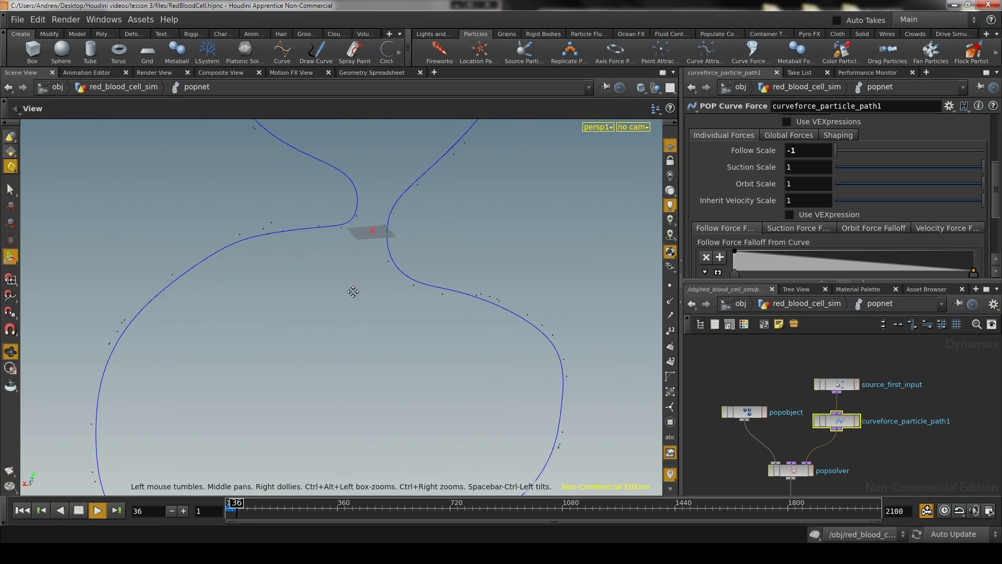
{"action": "left_click_drag", "start_coordinate": [354, 291], "coordinate": [351, 329]}
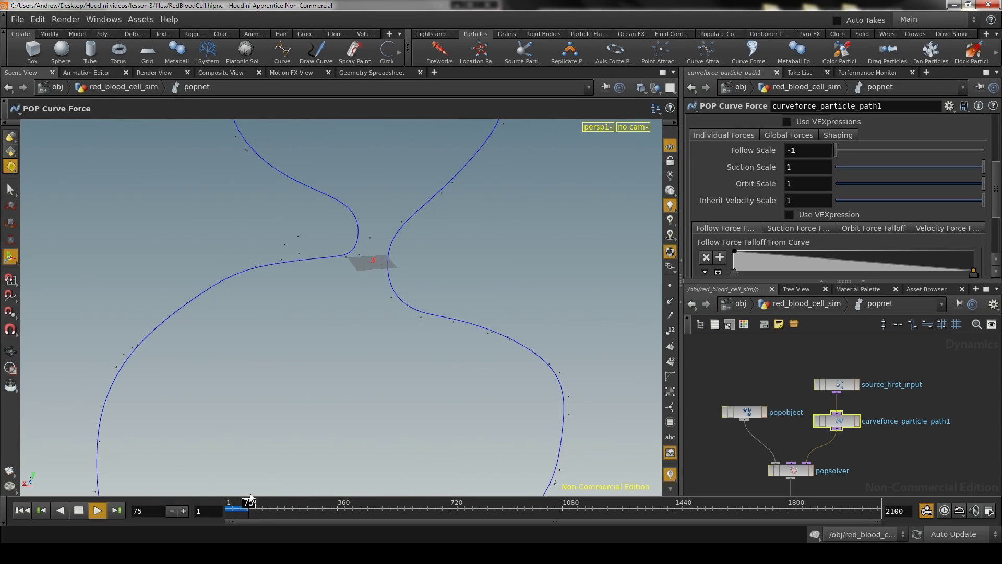
{"action": "key", "text": "space"}
{"action": "left_click_drag", "start_coordinate": [278, 318], "coordinate": [362, 291]}
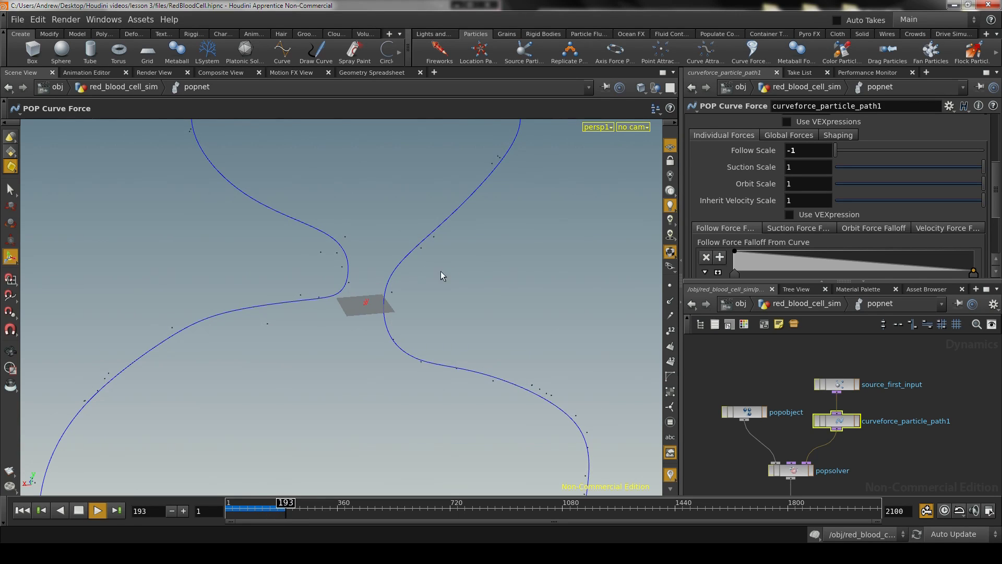
{"action": "right_click_drag", "start_coordinate": [436, 281], "coordinate": [379, 304], "text": "alt"}
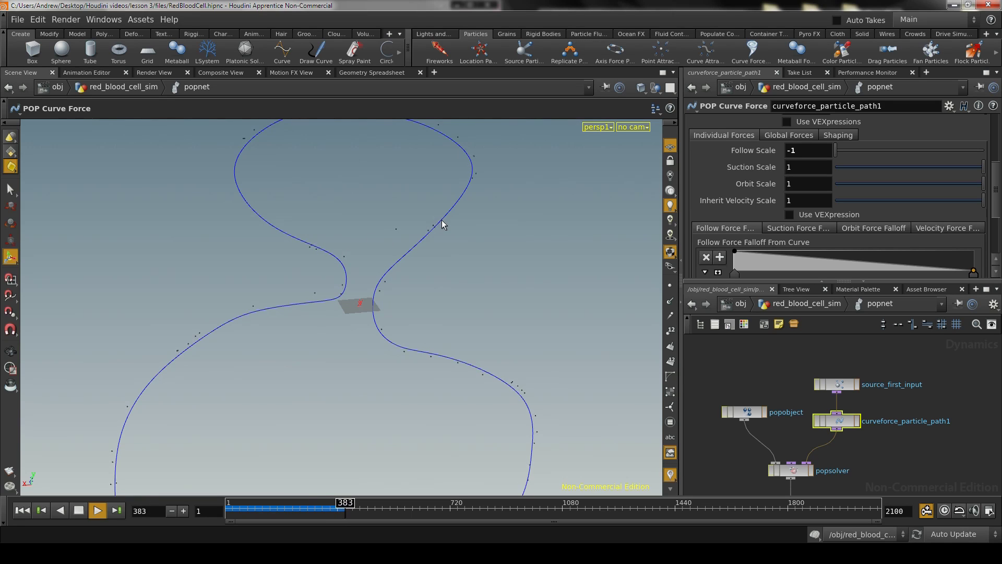
{"action": "middle_click_drag", "start_coordinate": [405, 222], "coordinate": [409, 249], "text": "alt"}
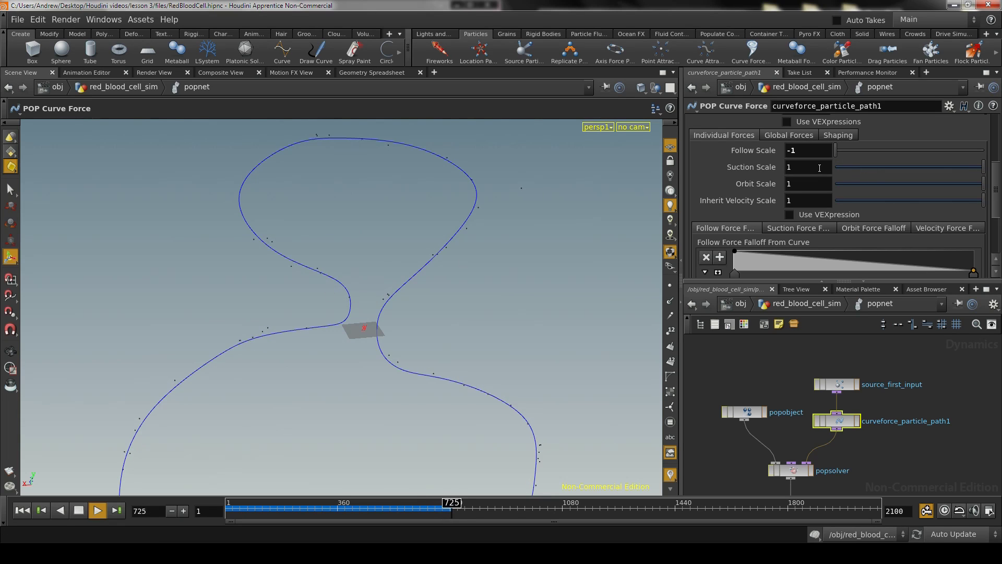
Step: Set the curve force's Suction Scale to 5 and stop the running playback
{"action": "double_click", "coordinate": [790, 167]}
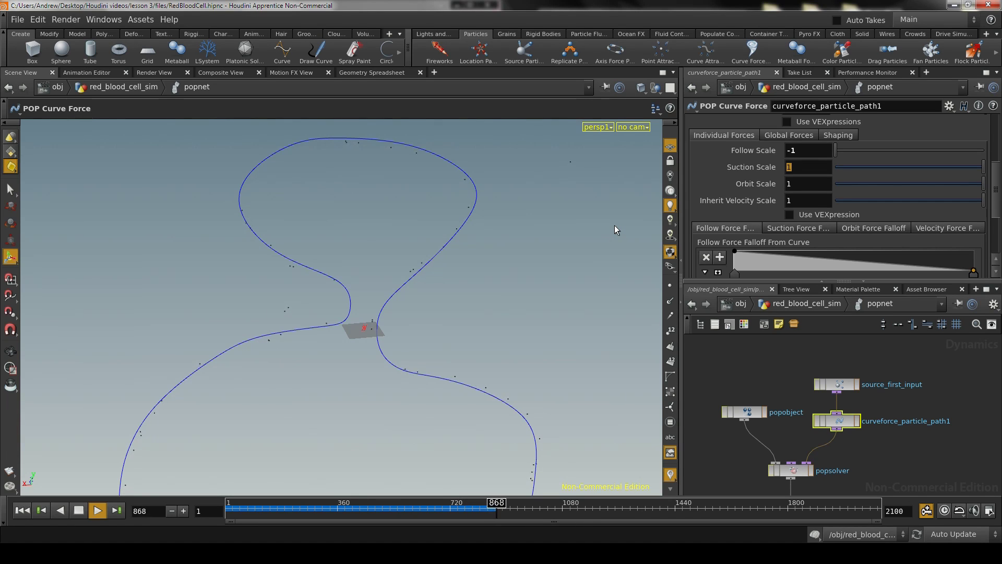
{"action": "type", "text": "5"}
{"action": "key", "text": "Return"}
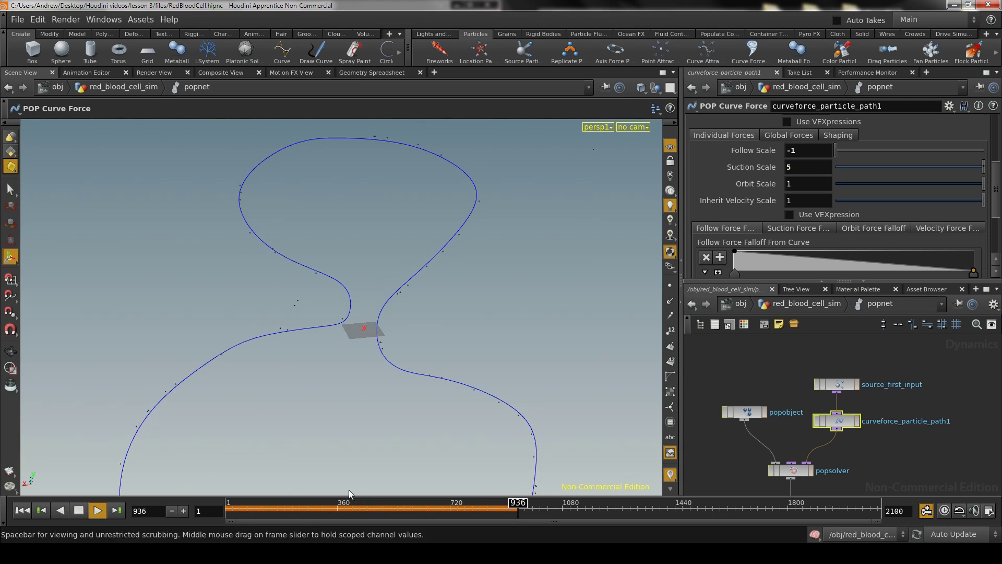
{"action": "left_click", "coordinate": [81, 510]}
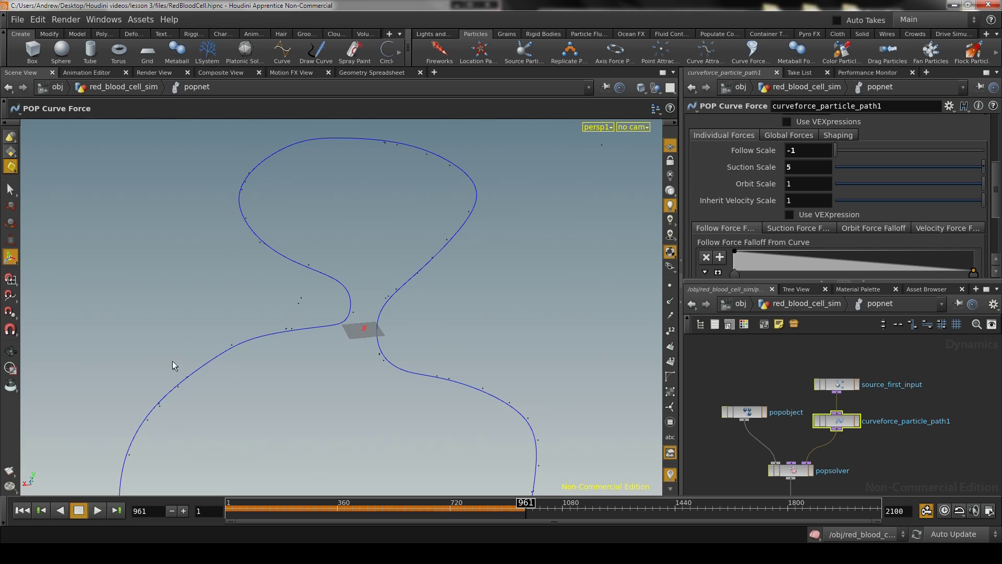
Step: Replay the simulation from frame 1 to past frame 570, examining how tightly the particles hold to the whole path
{"action": "left_click", "coordinate": [22, 511]}
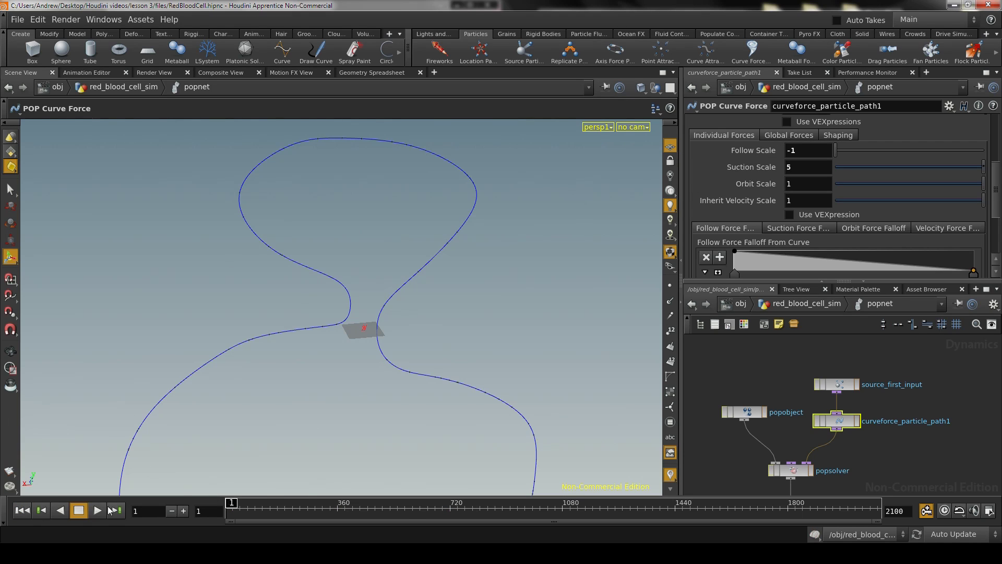
{"action": "left_click", "coordinate": [98, 511]}
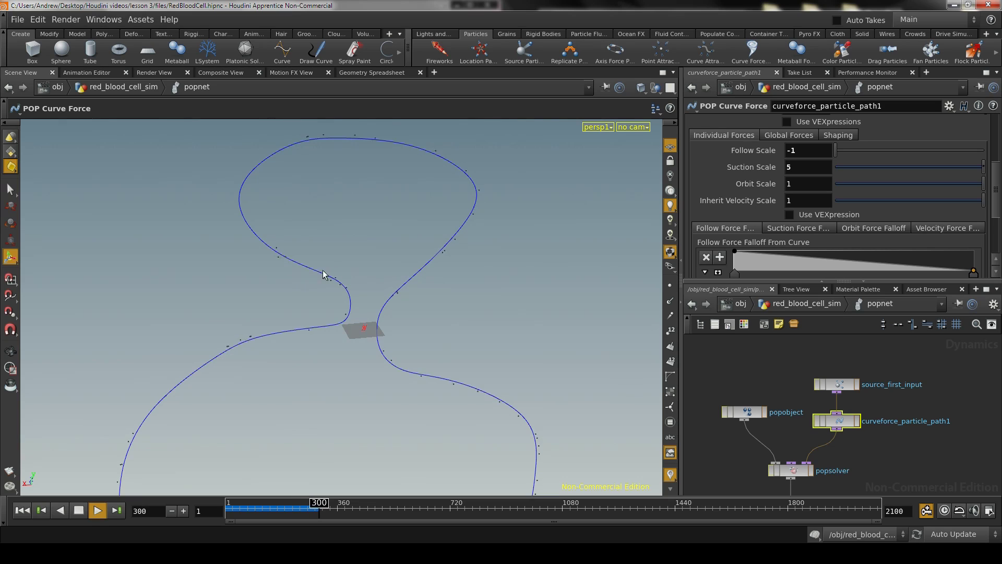
{"action": "key", "text": "space"}
{"action": "left_click_drag", "start_coordinate": [532, 391], "coordinate": [320, 459]}
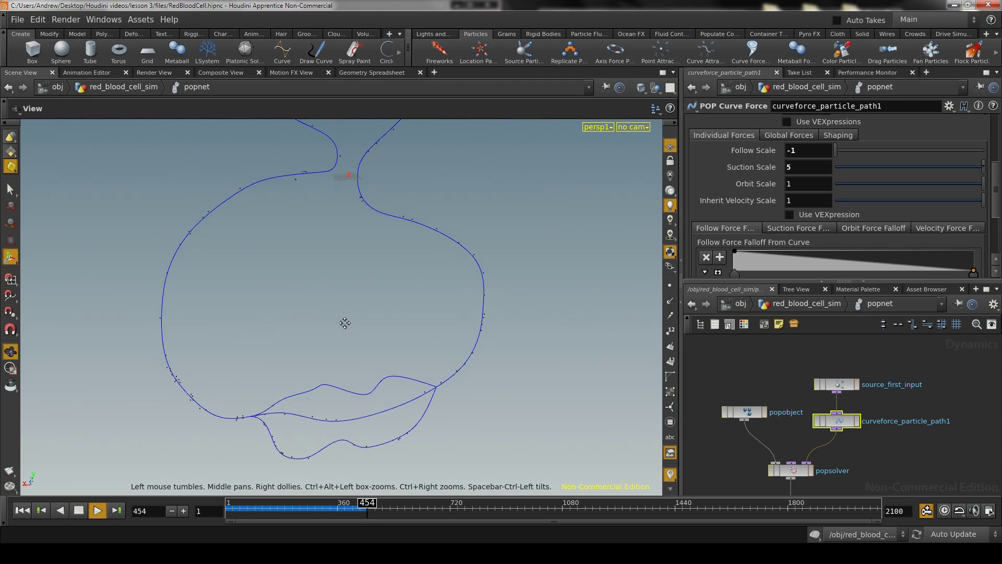
{"action": "middle_click_drag", "start_coordinate": [343, 324], "coordinate": [347, 406]}
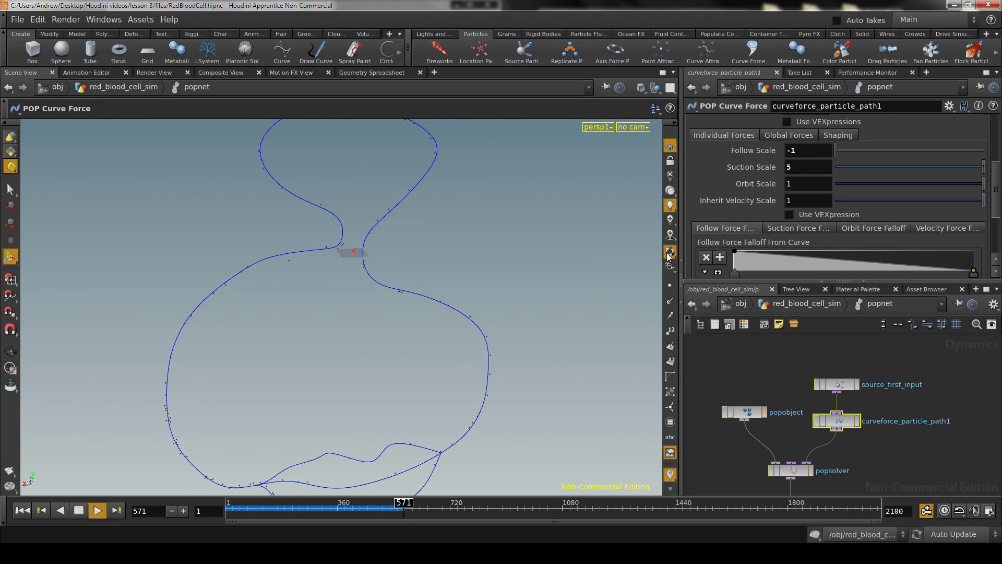
{"action": "left_click", "coordinate": [78, 510]}
Step: Try a Suction Scale of 50 and play the simulation from frame 1 to around frame 75
{"action": "left_click", "coordinate": [19, 511]}
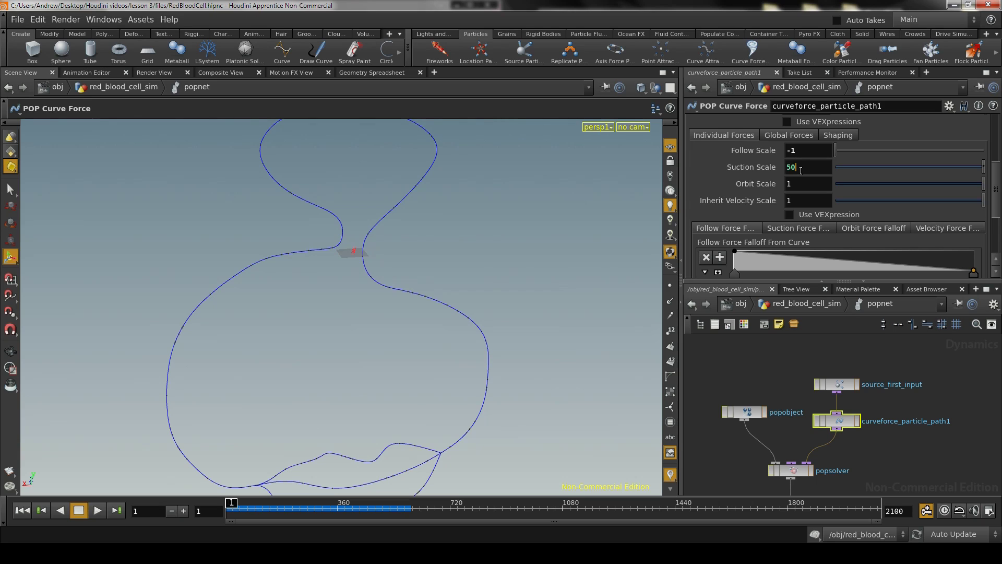
{"action": "key", "text": "Return"}
{"action": "right_click_drag", "start_coordinate": [237, 324], "coordinate": [369, 309], "text": "alt"}
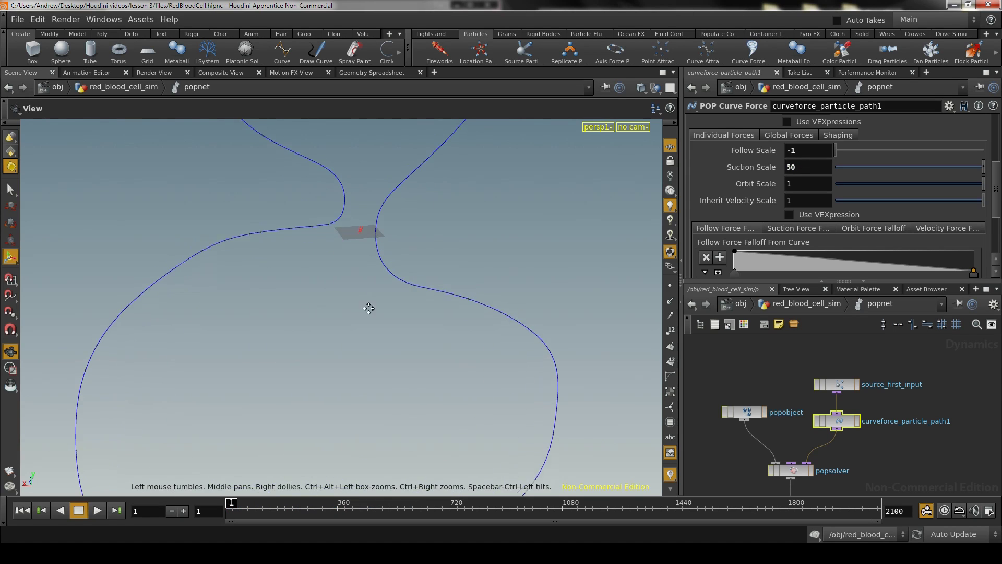
{"action": "left_click", "coordinate": [27, 510]}
{"action": "left_click", "coordinate": [97, 511]}
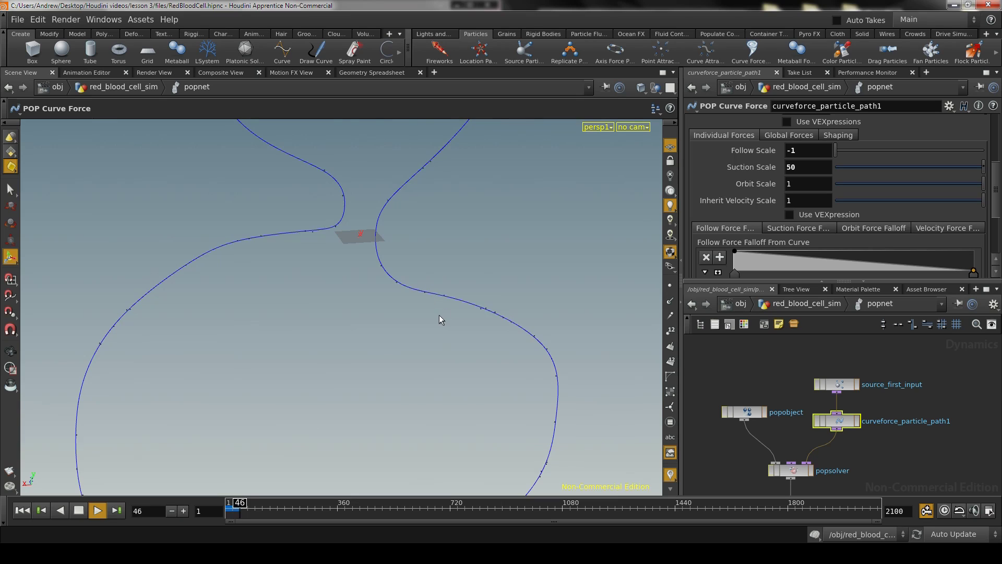
{"action": "left_click", "coordinate": [81, 515]}
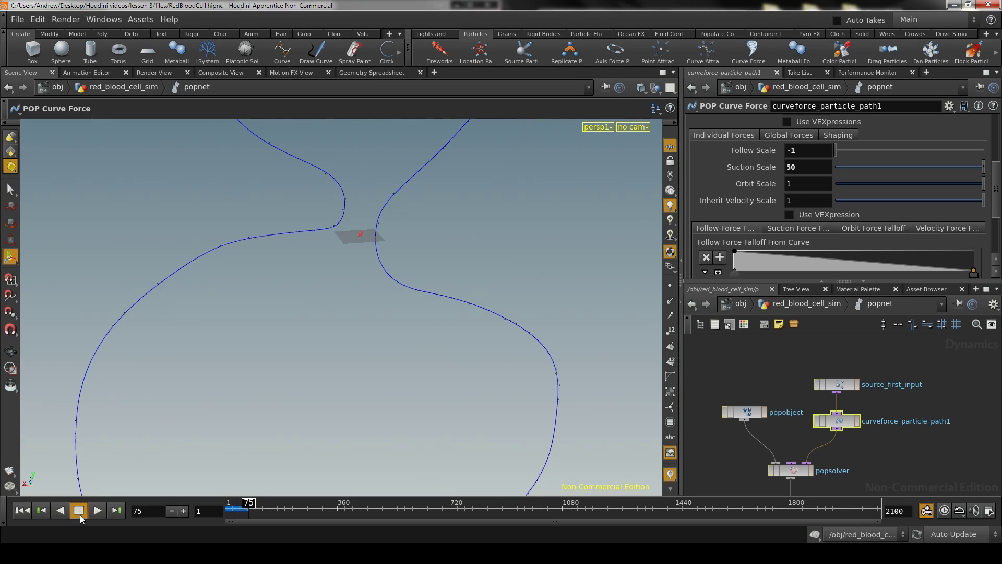
Step: Return to frame 1 and set the curve force's Suction Scale back to 5
{"action": "left_click", "coordinate": [23, 511]}
{"action": "type", "text": "5"}
{"action": "key", "text": "Return"}
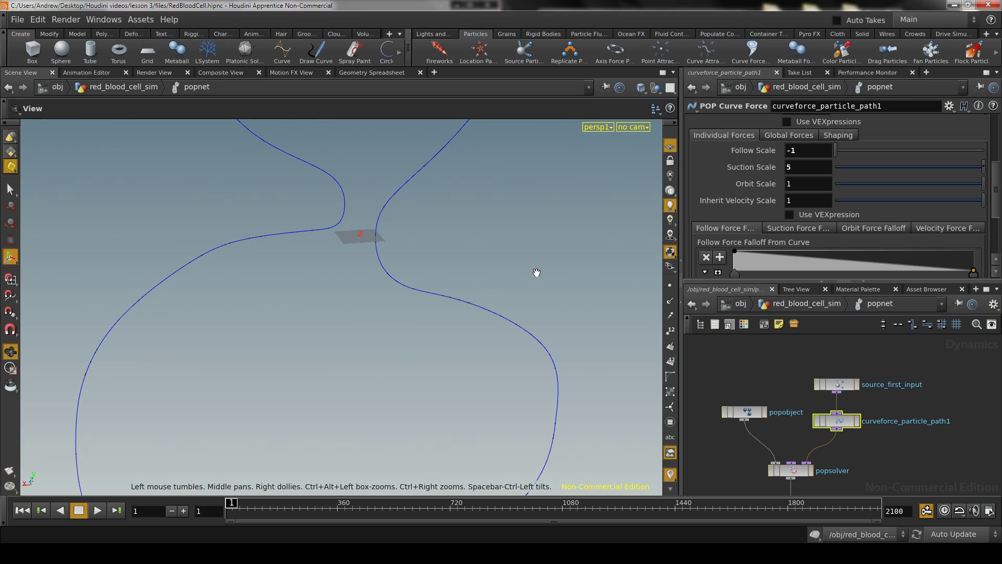
{"action": "right_click_drag", "start_coordinate": [538, 275], "coordinate": [306, 280]}
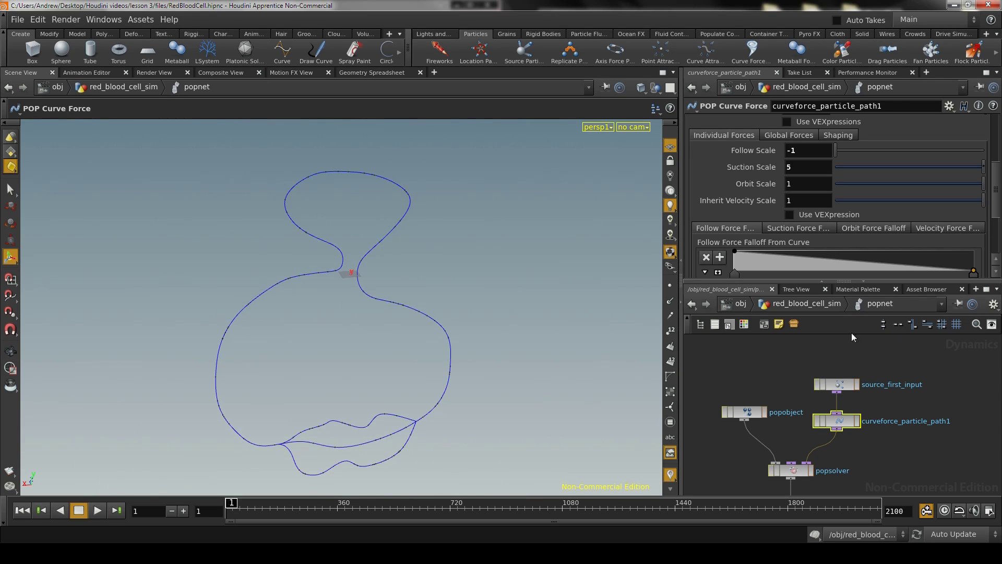
Step: Return to the red_blood_cell_sim network and play the particle simulation to frame 366, examining how the particles flow along the path
{"action": "left_click", "coordinate": [807, 310]}
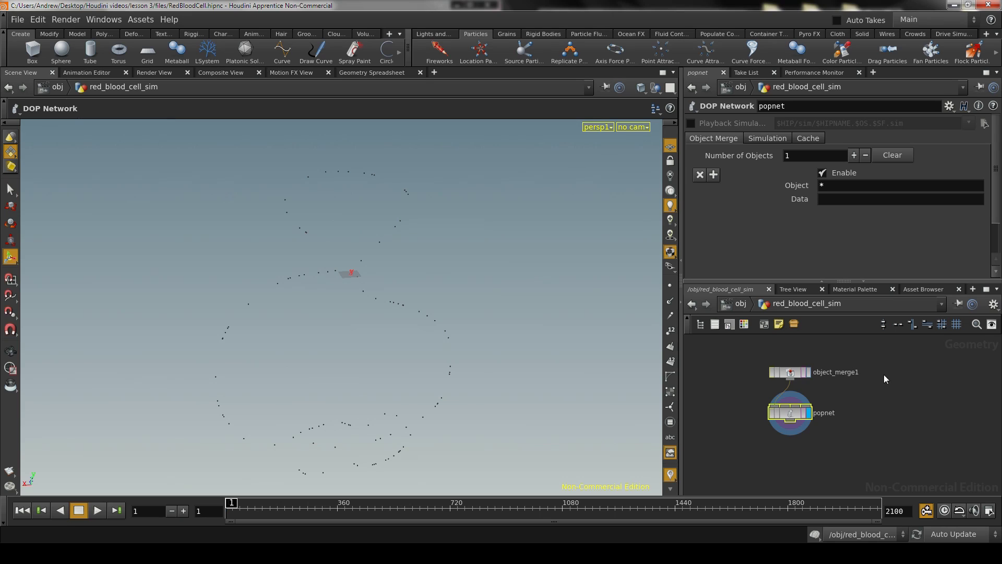
{"action": "left_click", "coordinate": [97, 510]}
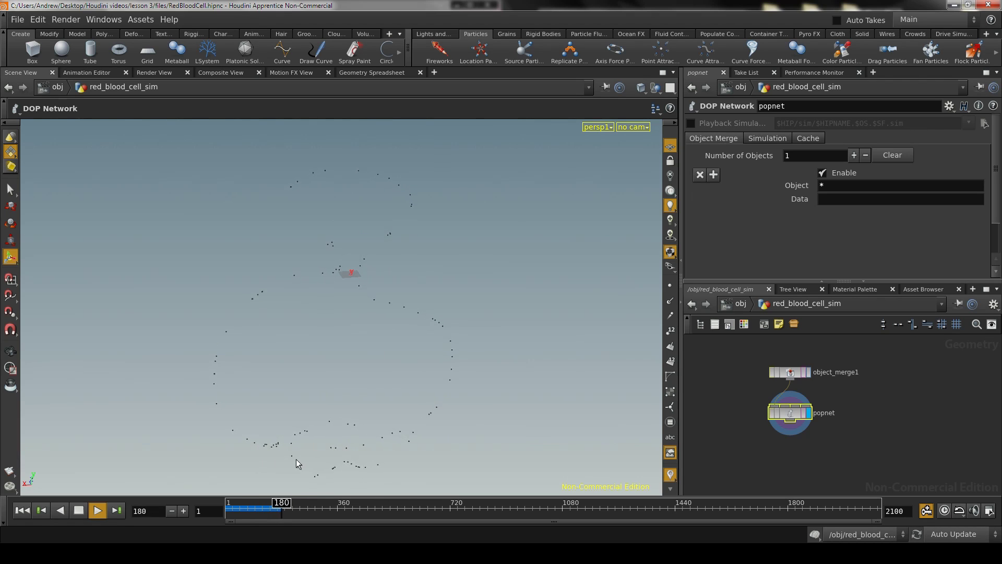
{"action": "key", "text": "Escape"}
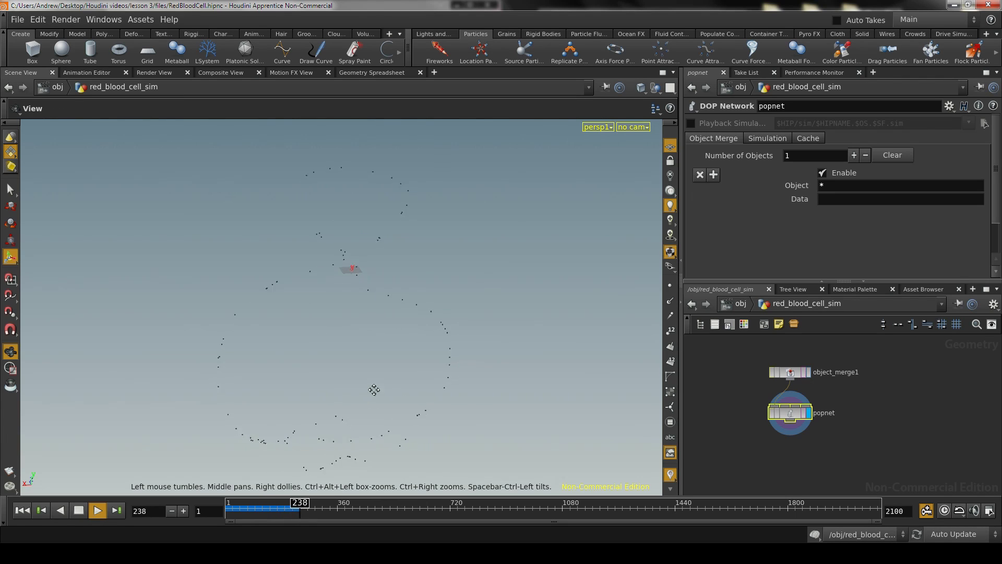
{"action": "key", "text": "Return"}
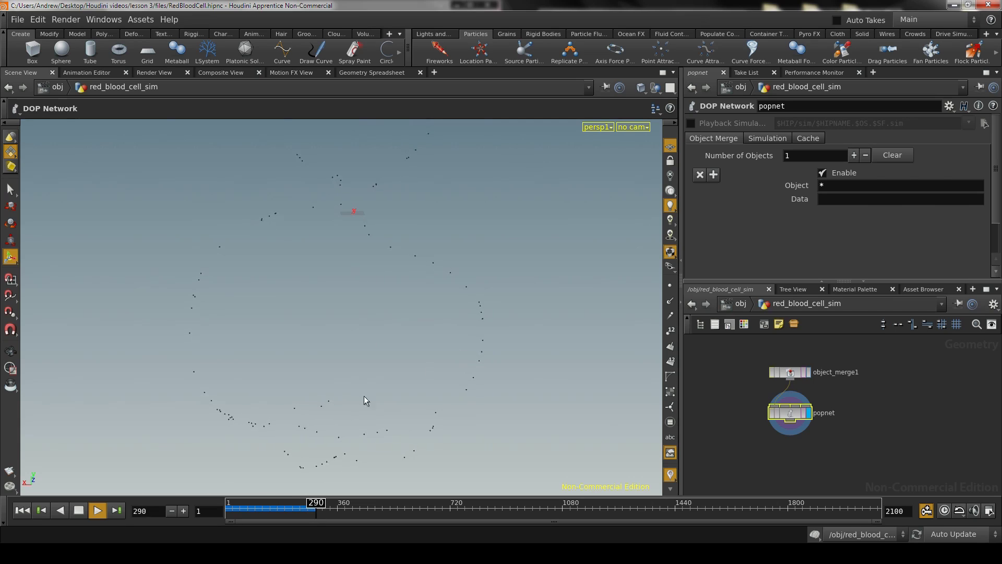
{"action": "left_click", "coordinate": [79, 510]}
{"action": "right_click_drag", "start_coordinate": [457, 315], "coordinate": [314, 319], "text": "alt"}
{"action": "mouse_move", "coordinate": [314, 318]}
{"action": "left_mouse_down"}
{"action": "mouse_move", "coordinate": [351, 313]}
{"action": "mouse_move", "coordinate": [310, 314]}
{"action": "left_mouse_up"}
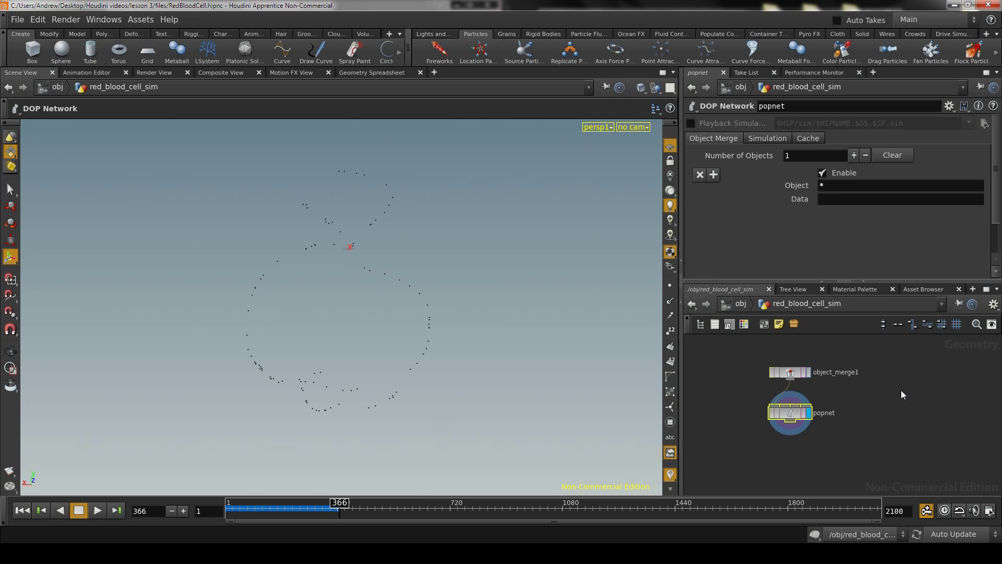
Step: Add a second Object Merge node to the red_blood_cell_sim network, beside object_merge1
{"action": "key", "text": "Tab"}
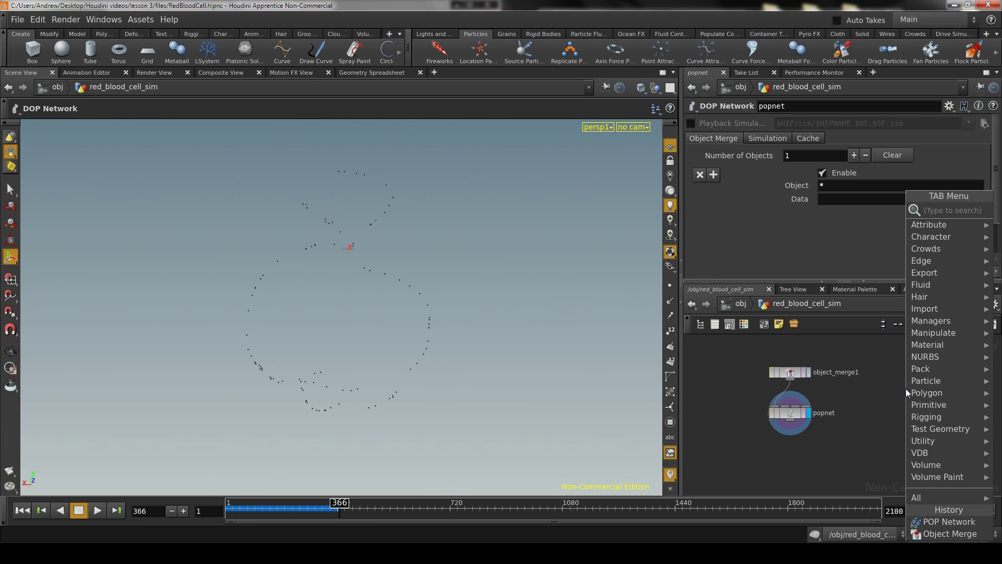
{"action": "type", "text": "obje"}
{"action": "key", "text": "Return"}
{"action": "left_click", "coordinate": [914, 382]}
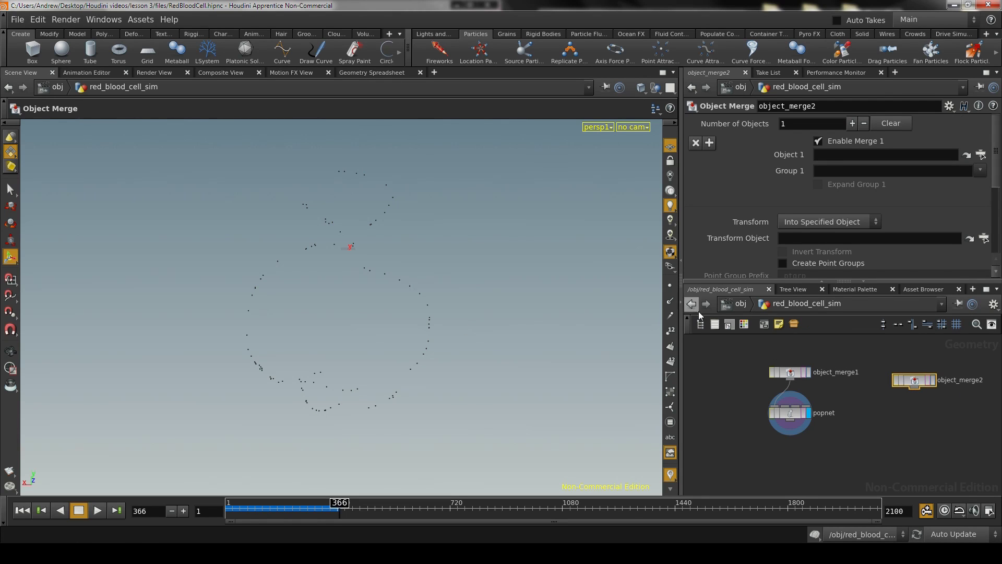
Step: Display the red_blood_cell object at the obj level and examine its size against the surrounding particles
{"action": "left_click", "coordinate": [728, 303]}
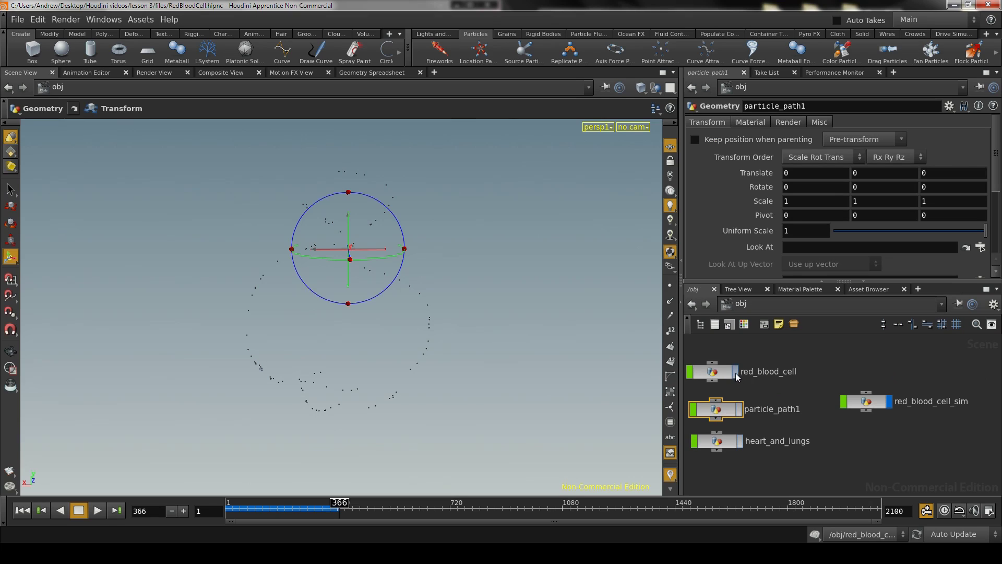
{"action": "key", "text": "space"}
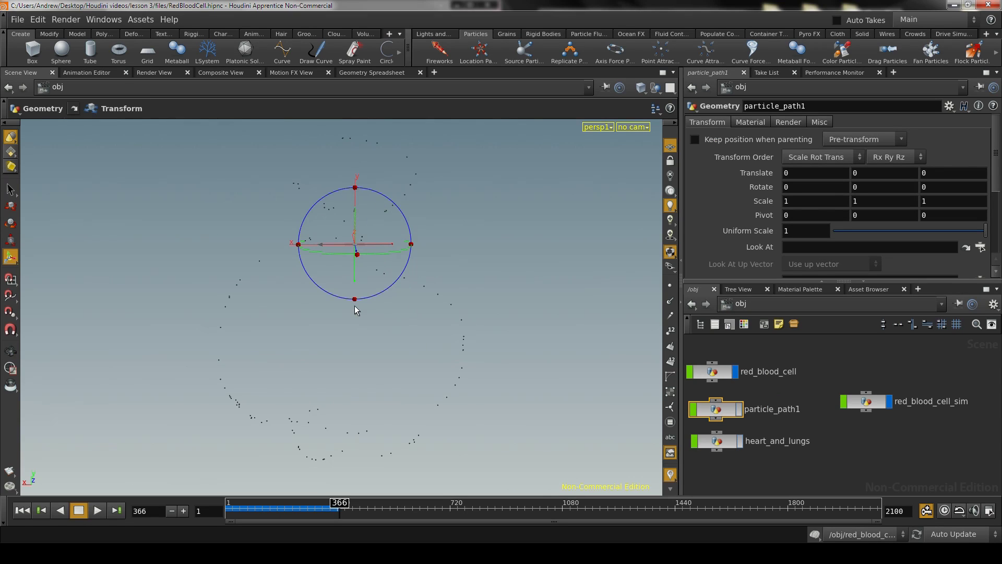
{"action": "key", "text": "space+f"}
{"action": "right_click_drag", "start_coordinate": [323, 306], "coordinate": [450, 320]}
{"action": "middle_click_drag", "start_coordinate": [338, 230], "coordinate": [336, 391]}
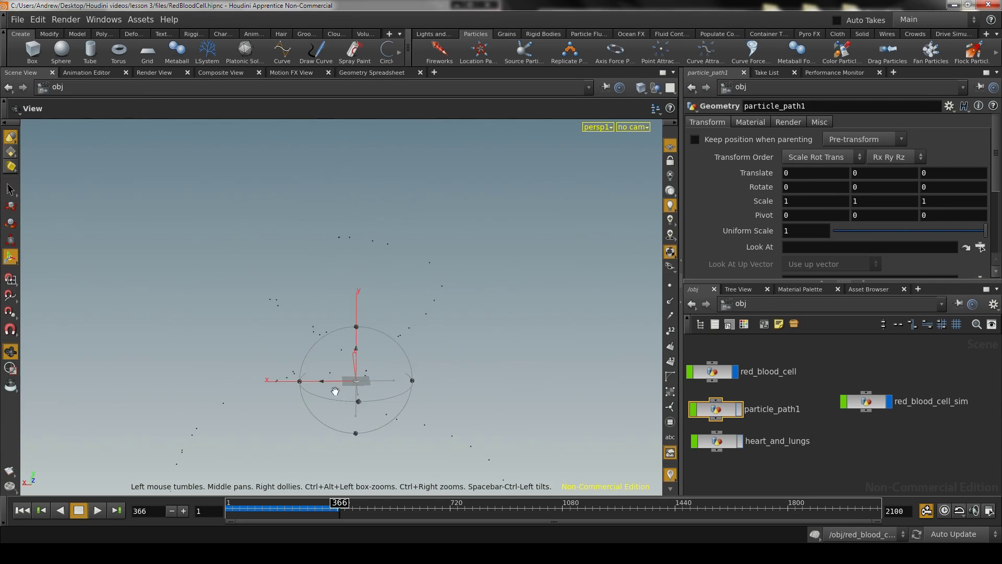
{"action": "right_click_drag", "start_coordinate": [336, 392], "coordinate": [573, 387]}
{"action": "middle_click_drag", "start_coordinate": [424, 387], "coordinate": [414, 284]}
{"action": "left_click", "coordinate": [713, 373]}
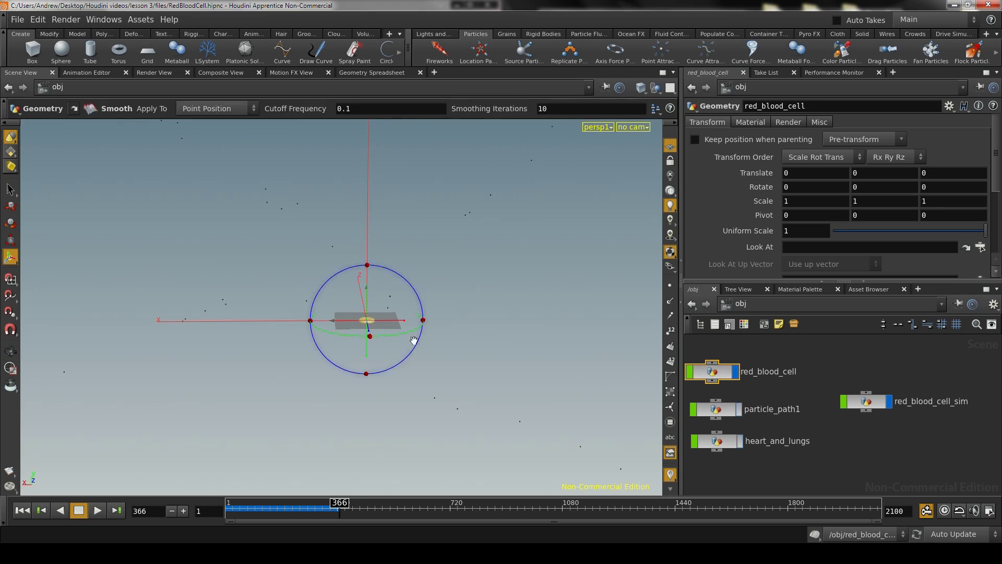
{"action": "key", "text": "space+f"}
{"action": "key", "text": "space"}
{"action": "right_click_drag", "start_coordinate": [519, 338], "coordinate": [440, 323]}
{"action": "left_click_drag", "start_coordinate": [439, 323], "coordinate": [243, 342]}
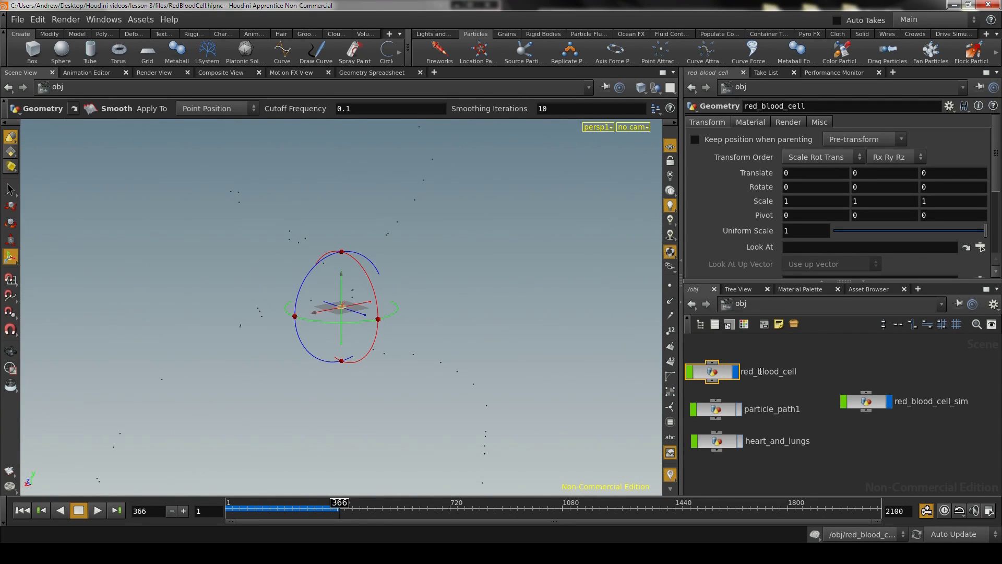
{"action": "left_click_drag", "start_coordinate": [720, 377], "coordinate": [721, 380]}
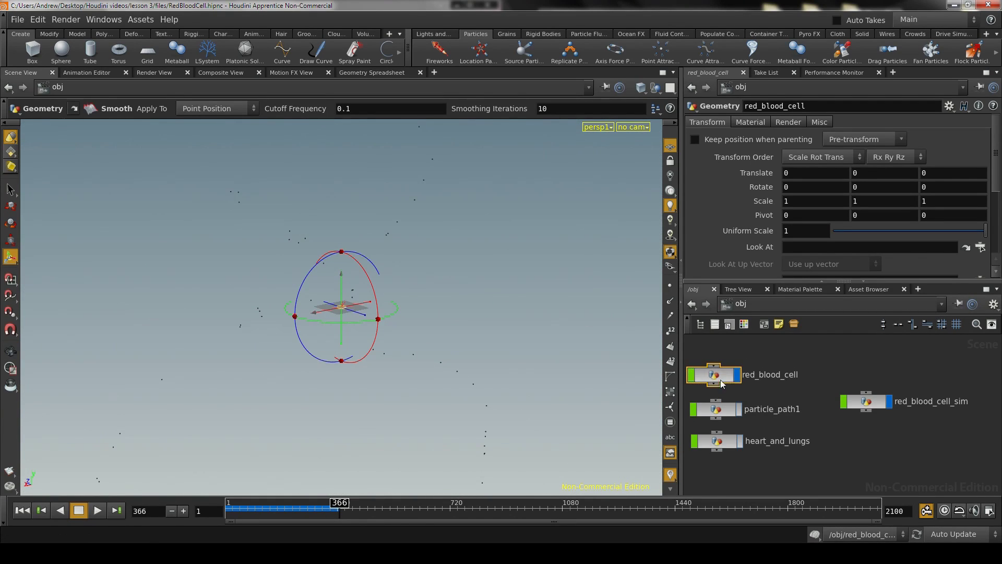
Step: Inside red_blood_cell_sim, set object_merge2's Object 1 to /obj/red_blood_cell and make that node the displayed one
{"action": "double_click", "coordinate": [870, 402]}
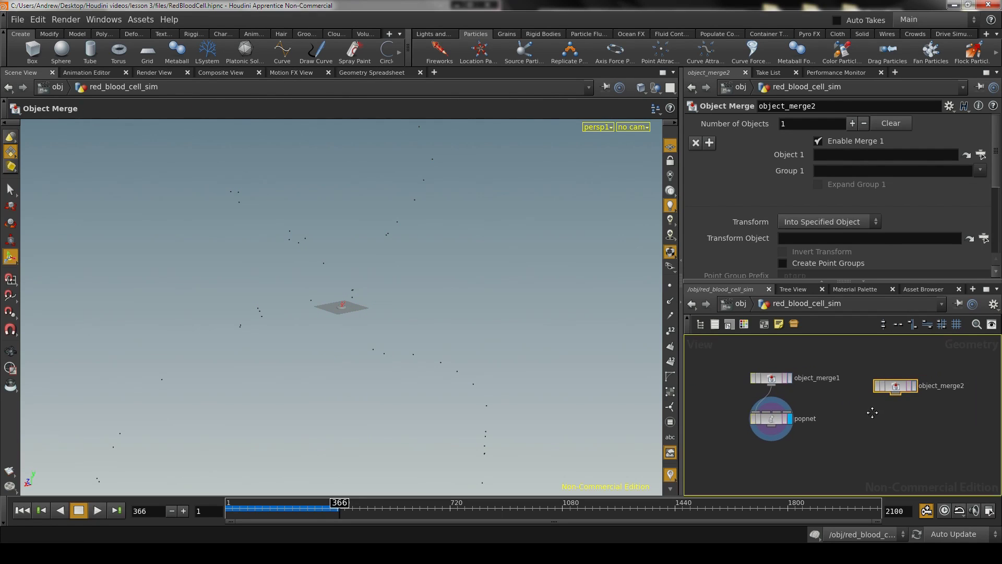
{"action": "left_click_drag", "start_coordinate": [888, 386], "coordinate": [892, 382]}
{"action": "left_click", "coordinate": [977, 152]}
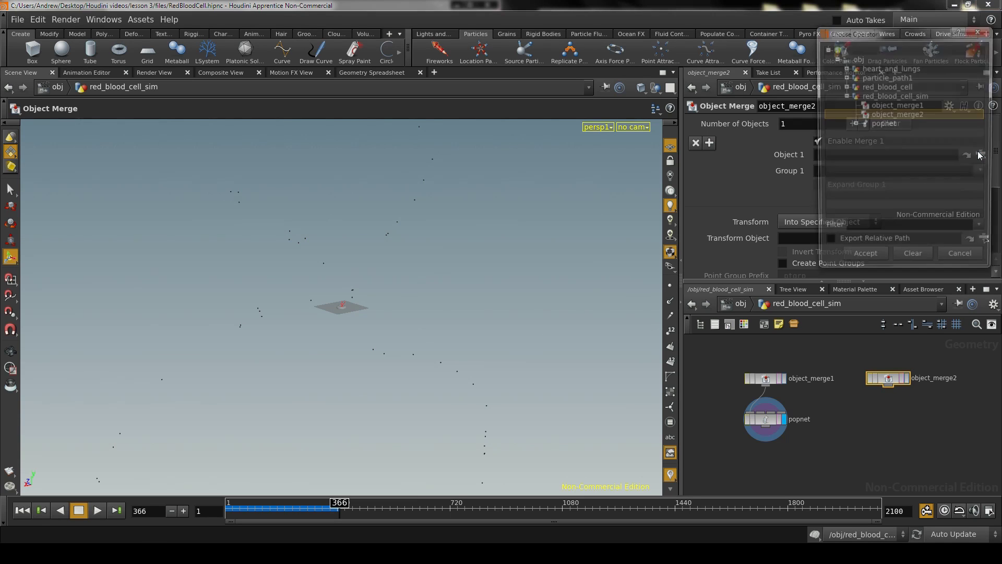
{"action": "left_click", "coordinate": [912, 87]}
{"action": "left_click", "coordinate": [865, 260]}
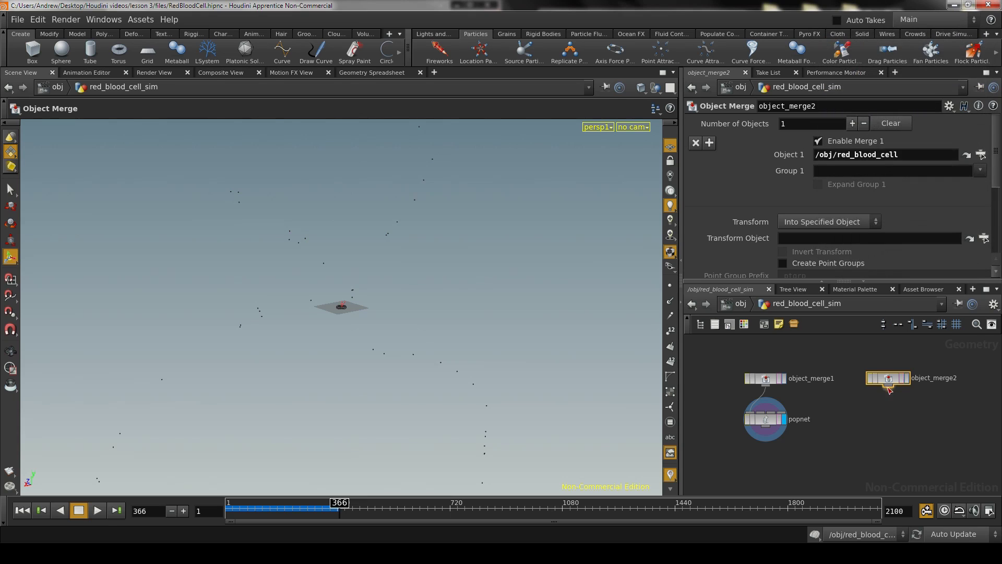
{"action": "left_click", "coordinate": [909, 379]}
{"action": "key", "text": "Escape"}
{"action": "left_click_drag", "start_coordinate": [350, 340], "coordinate": [448, 343]}
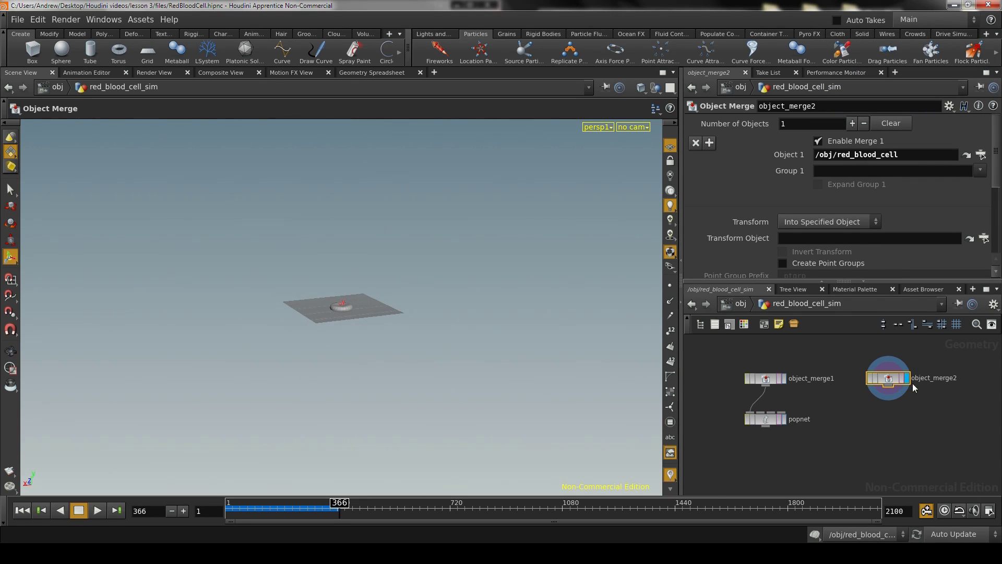
Step: Add a Copy node below popnet in the red_blood_cell_sim network
{"action": "key", "text": "Tab"}
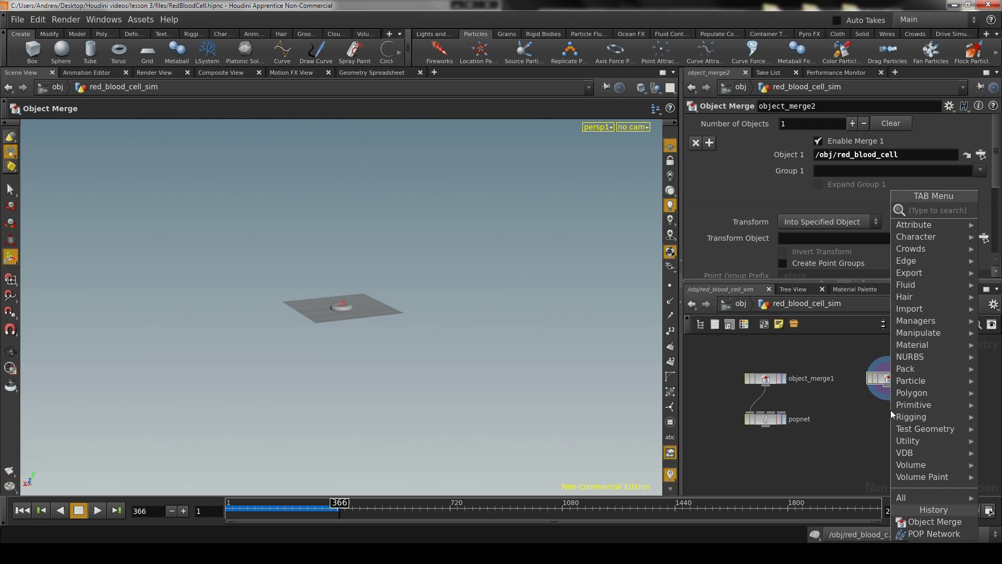
{"action": "type", "text": "copy"}
{"action": "key", "text": "Return"}
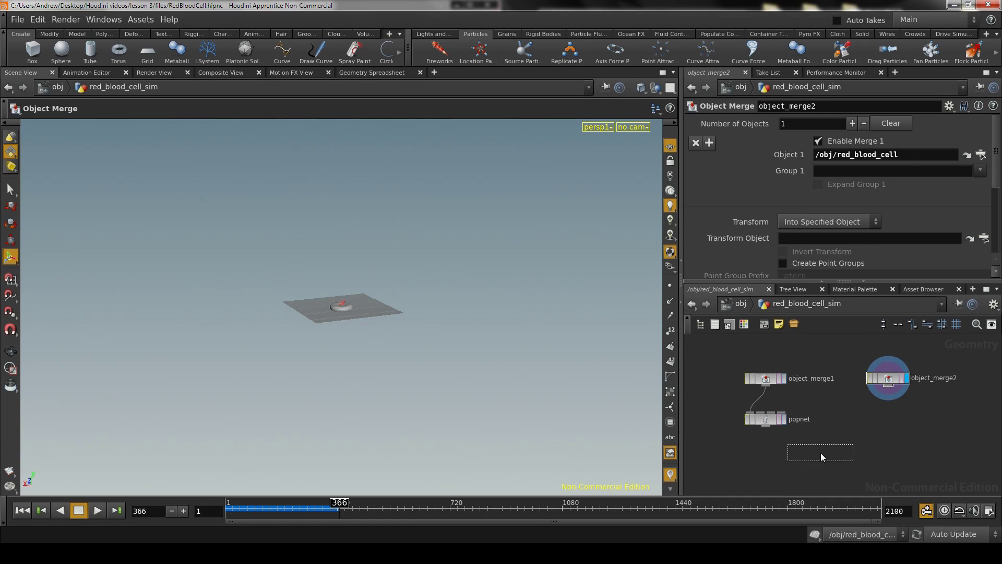
{"action": "left_click", "coordinate": [837, 462]}
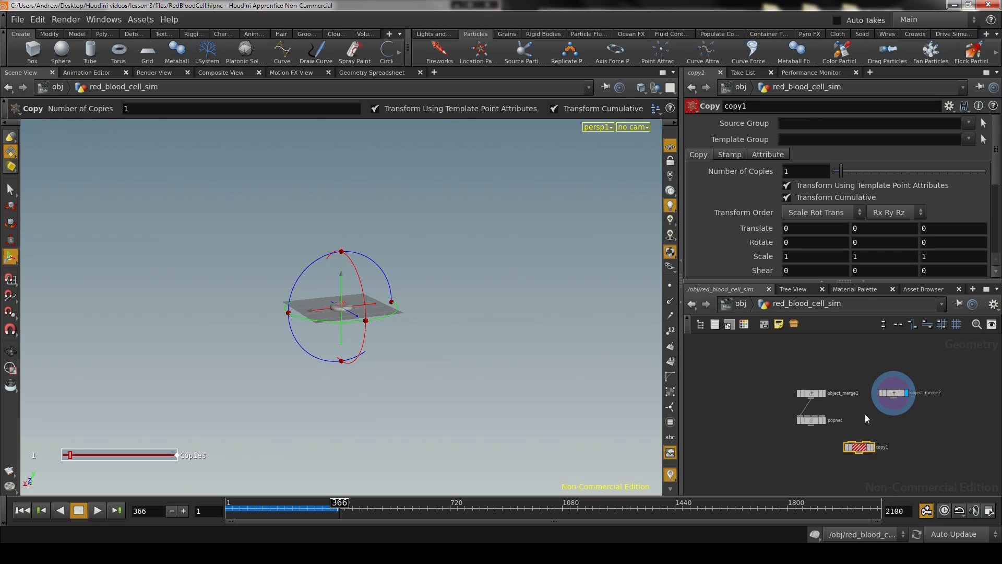
{"action": "scroll", "coordinate": [867, 417], "scroll_direction": "up", "scroll_amount": 3}
Step: Try wiring popnet into copy1's first input and object_merge2 into its second input
{"action": "left_click_drag", "start_coordinate": [774, 423], "coordinate": [848, 450]}
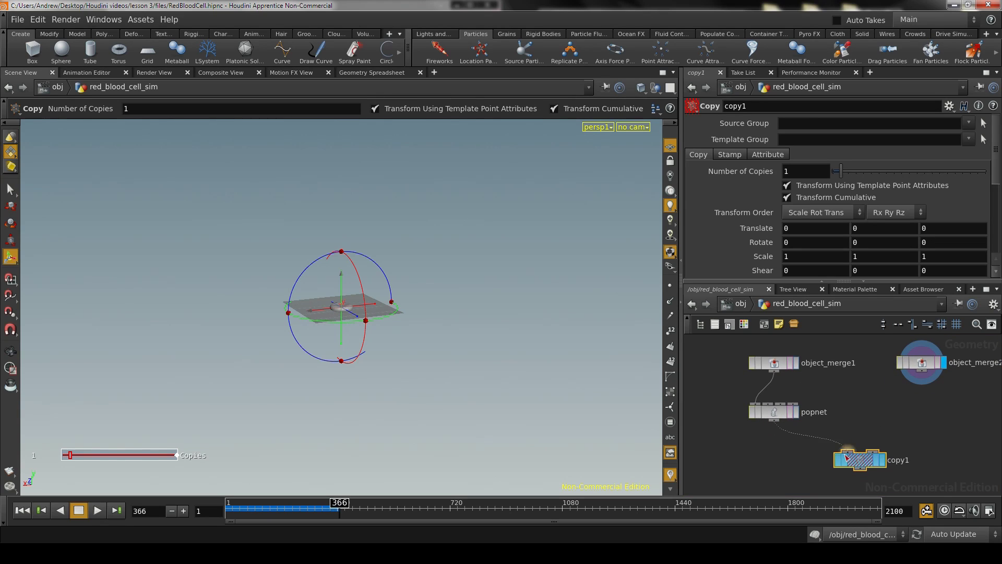
{"action": "left_click_drag", "start_coordinate": [927, 377], "coordinate": [872, 459]}
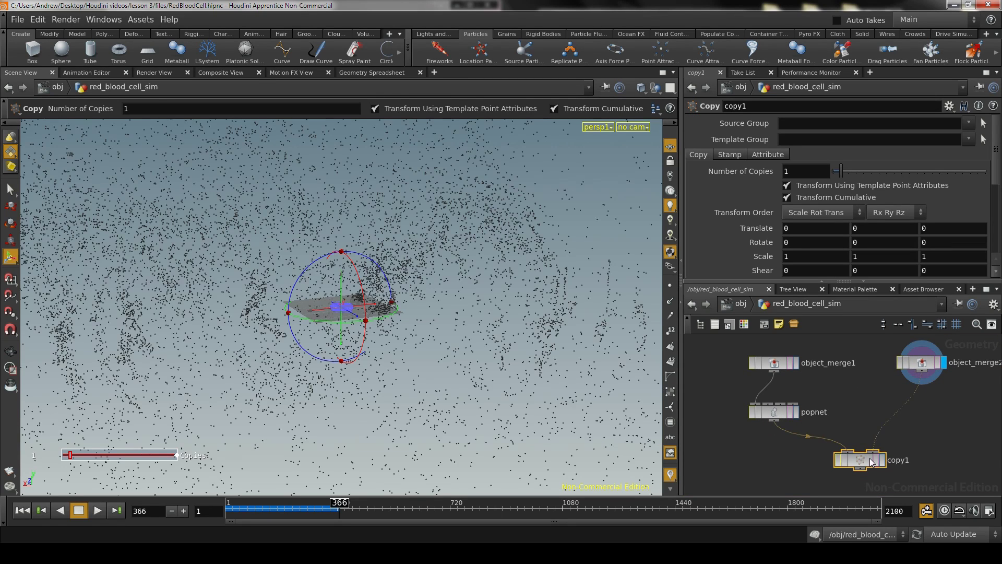
{"action": "scroll", "coordinate": [950, 422], "scroll_direction": "down", "scroll_amount": 3}
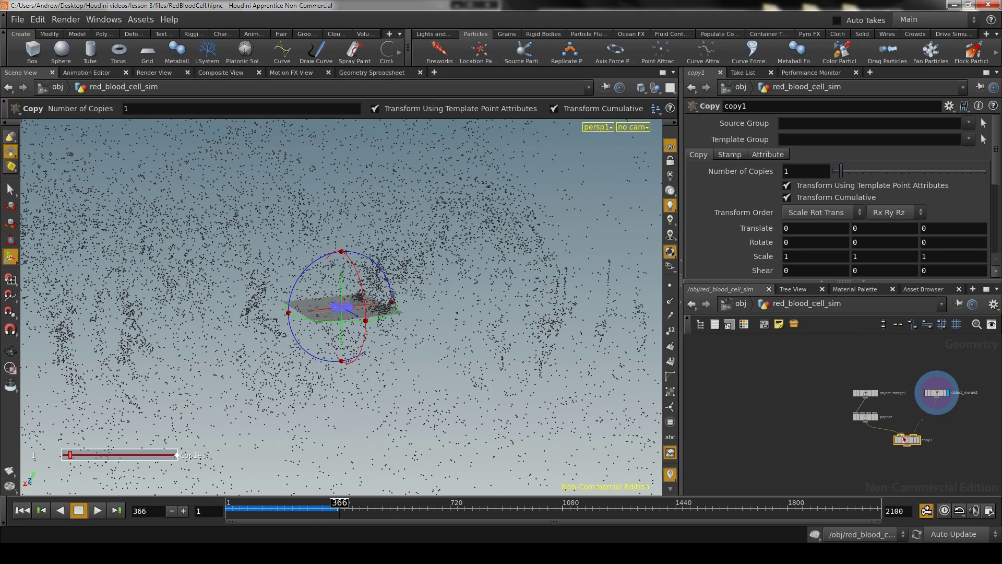
{"action": "left_click", "coordinate": [905, 437]}
{"action": "left_click", "coordinate": [913, 434]}
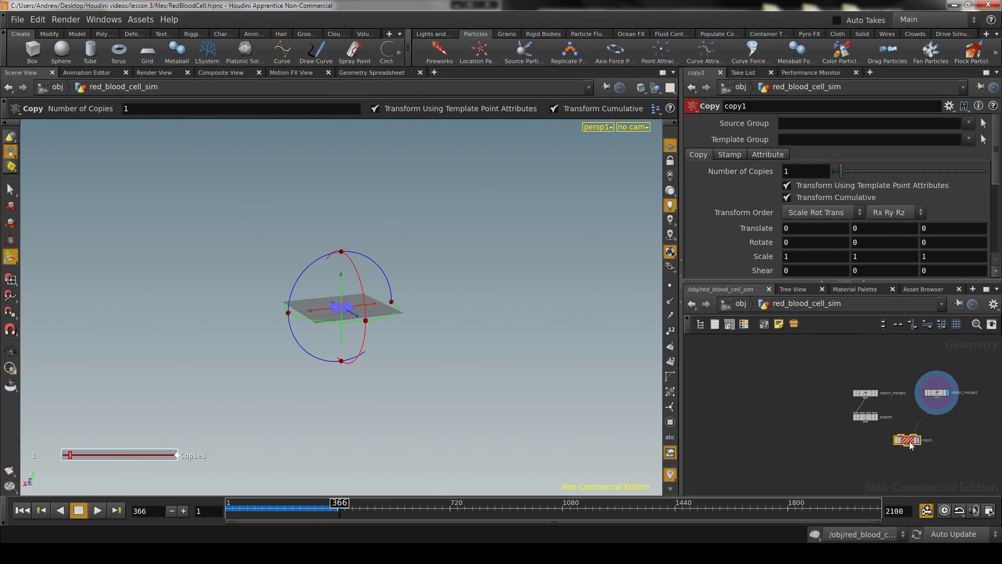
Step: Disconnect copy1, place object_merge2 on the other side of object_merge1, and wire it into copy1's first input
{"action": "left_click_drag", "start_coordinate": [915, 436], "coordinate": [815, 395]}
{"action": "left_click_drag", "start_coordinate": [911, 443], "coordinate": [851, 448]}
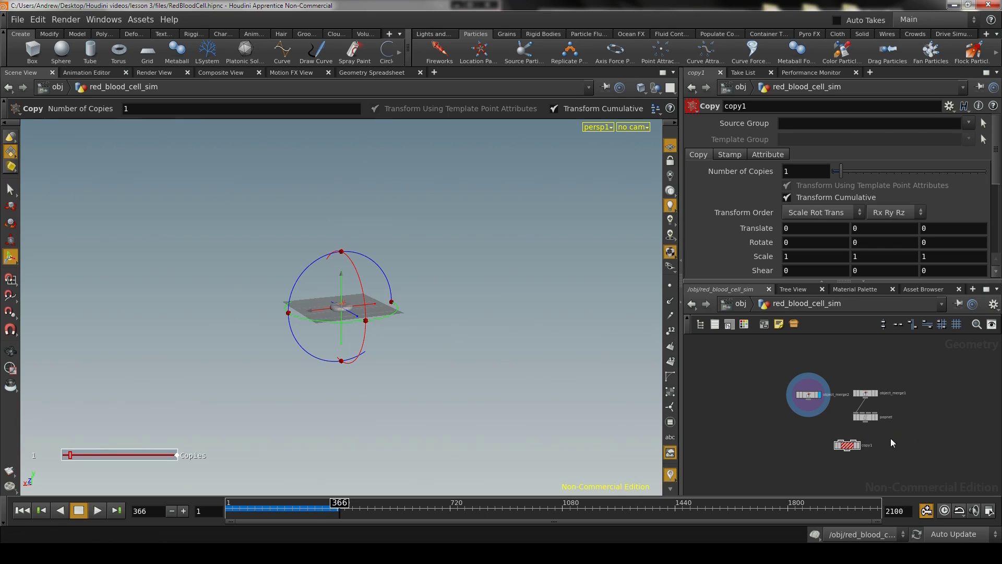
{"action": "left_click", "coordinate": [837, 442]}
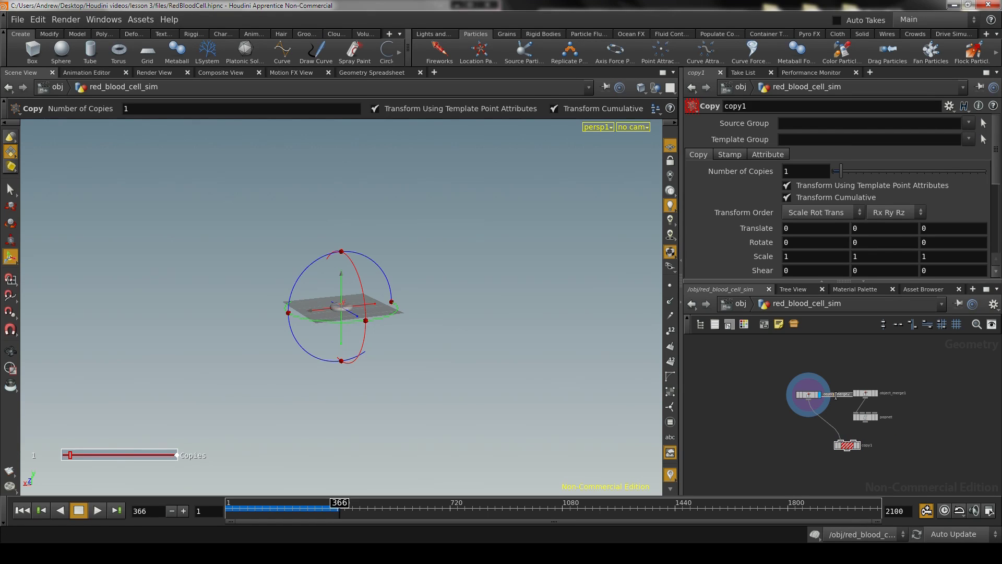
Step: Rename object_merge2 as blood_cell_merge and object_merge1 as path_merge
{"action": "scroll", "coordinate": [835, 397], "scroll_direction": "up", "scroll_amount": 5}
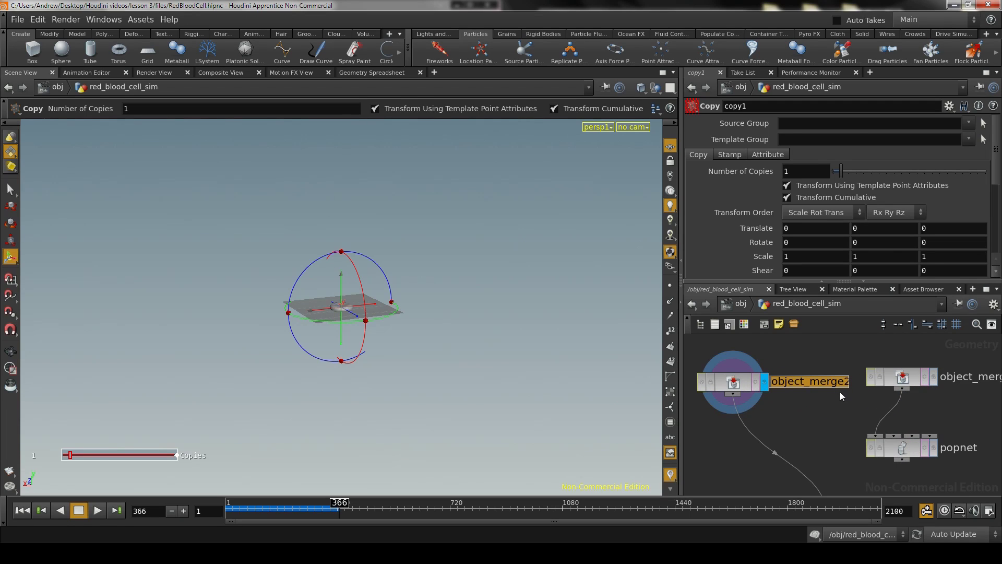
{"action": "type", "text": "blood"}
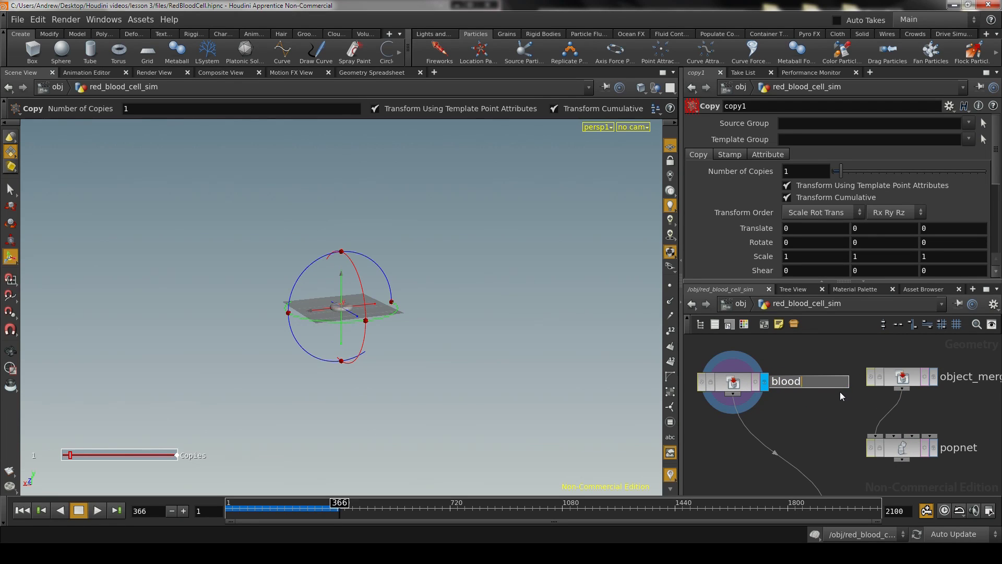
{"action": "type", "text": "_cell_merge"}
{"action": "key", "text": "Return"}
{"action": "double_click", "coordinate": [967, 377]}
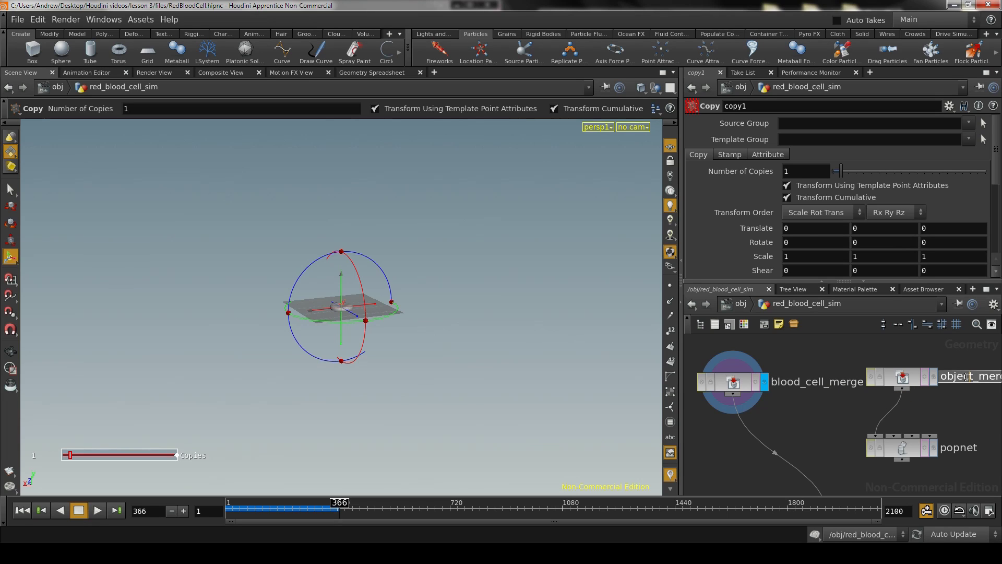
{"action": "type", "text": "path_merge"}
{"action": "key", "text": "Return"}
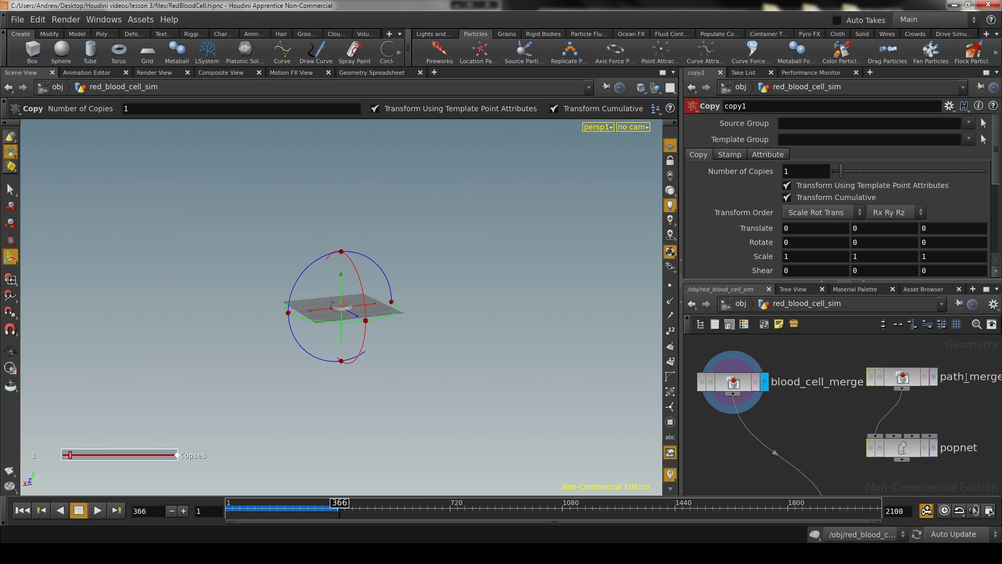
Step: Wire popnet into copy1's second input and make copy1 the displayed node
{"action": "scroll", "coordinate": [862, 420], "scroll_direction": "down", "scroll_amount": 5}
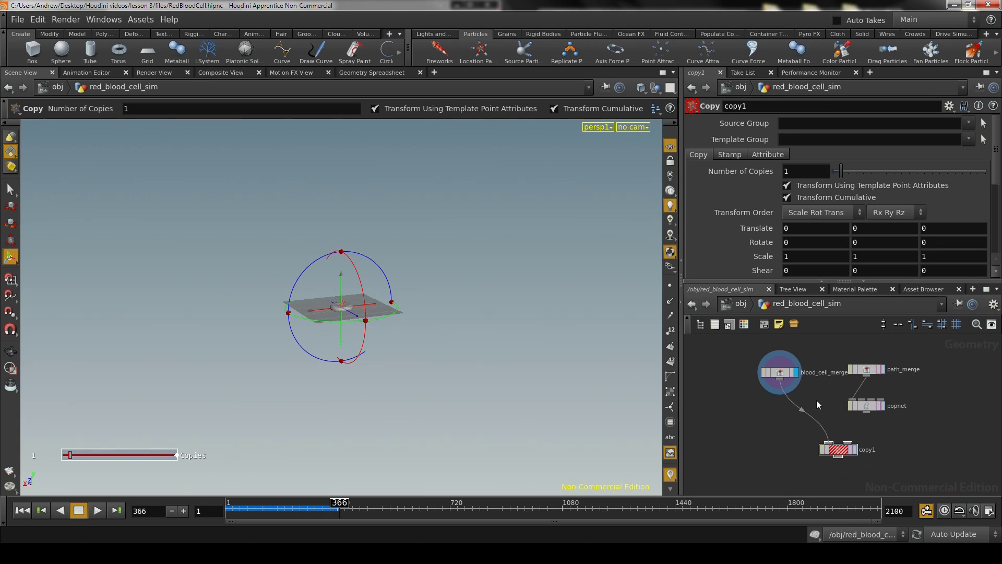
{"action": "left_click_drag", "start_coordinate": [869, 413], "coordinate": [851, 448]}
{"action": "left_click", "coordinate": [853, 450]}
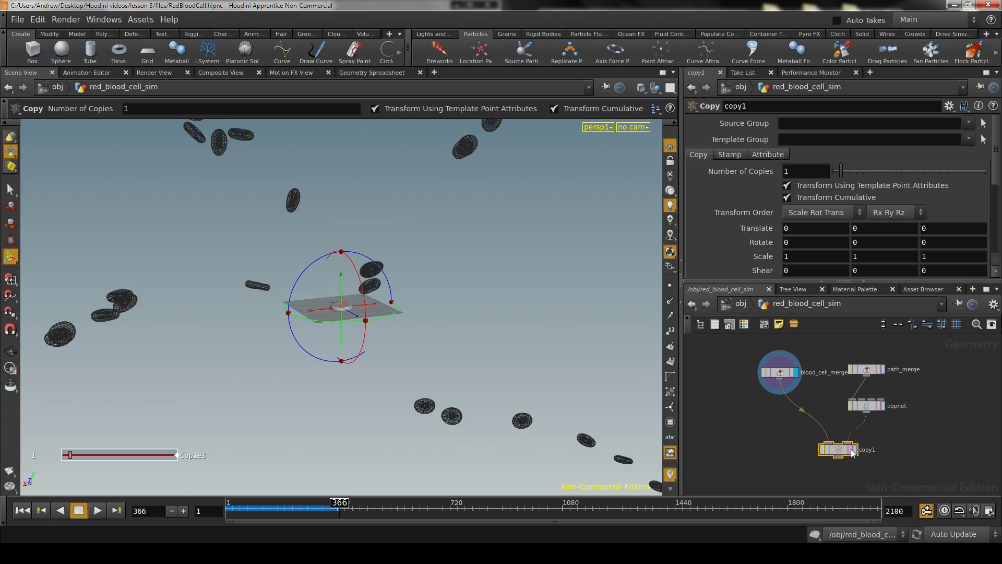
{"action": "left_click", "coordinate": [856, 450]}
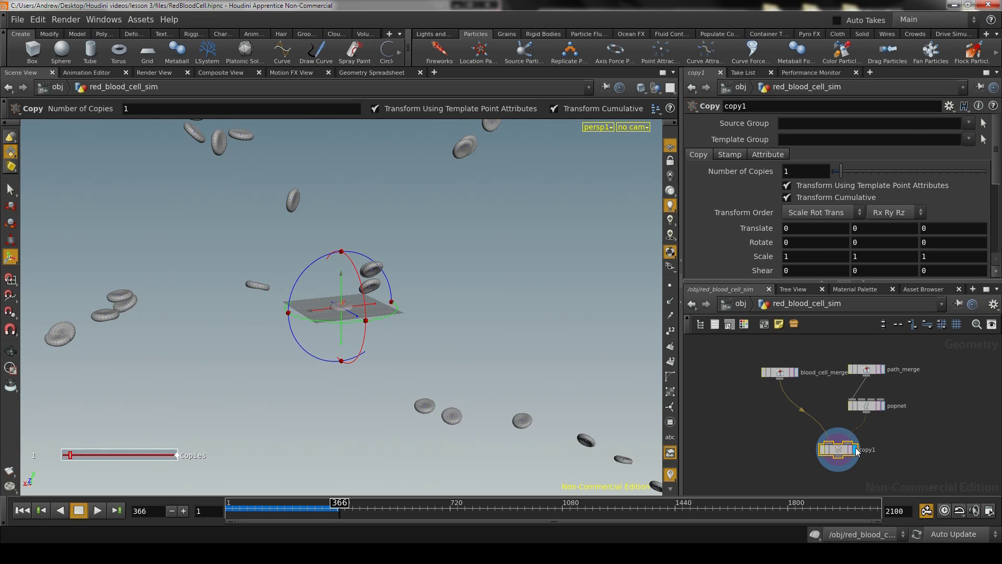
Step: Play the simulation from frame 1, examining the copied blood cells moving along the path
{"action": "right_click_drag", "start_coordinate": [486, 277], "coordinate": [436, 267], "text": "alt"}
{"action": "mouse_move", "coordinate": [567, 256]}
{"action": "right_mouse_down", "text": "alt"}
{"action": "mouse_move", "coordinate": [434, 312]}
{"action": "mouse_move", "coordinate": [344, 320]}
{"action": "mouse_move", "coordinate": [575, 313]}
{"action": "right_mouse_up", "text": "alt"}
{"action": "left_click_drag", "start_coordinate": [575, 313], "coordinate": [466, 338], "text": "alt"}
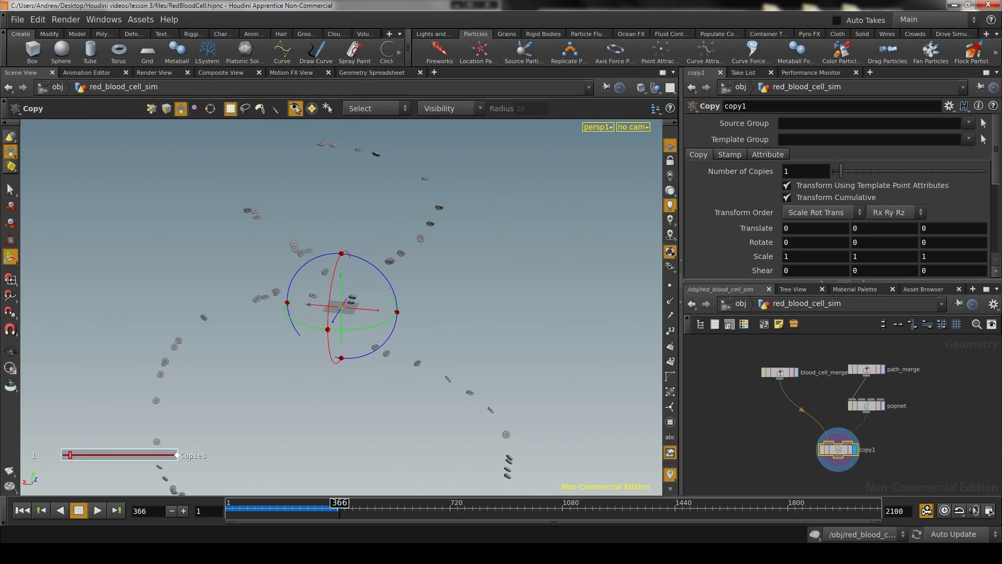
{"action": "left_click", "coordinate": [30, 511]}
{"action": "left_click", "coordinate": [97, 511]}
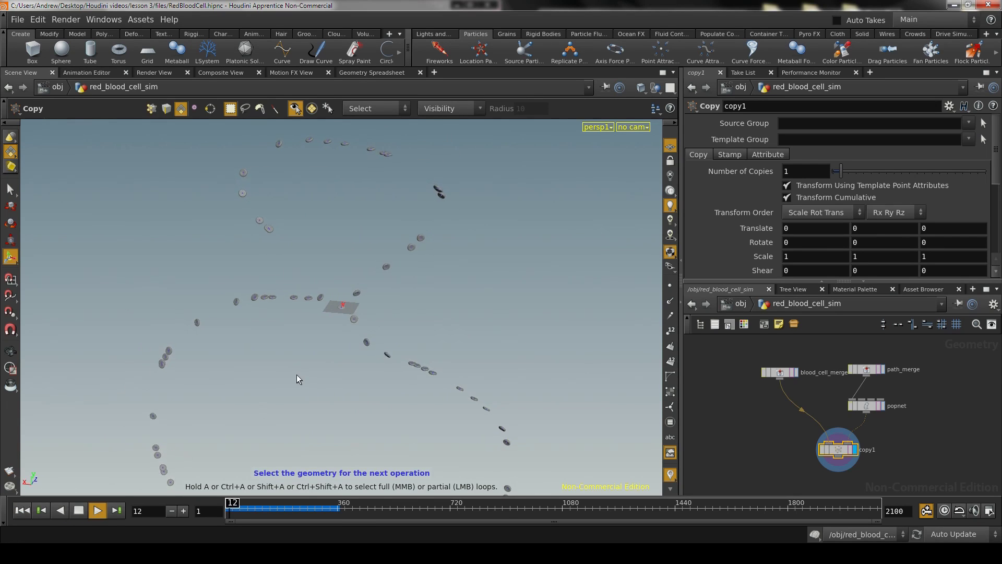
Step: Examine the moving blood cells along the path from several angles during playback, and stop the simulation
{"action": "left_click_drag", "start_coordinate": [320, 407], "coordinate": [444, 333], "text": "alt"}
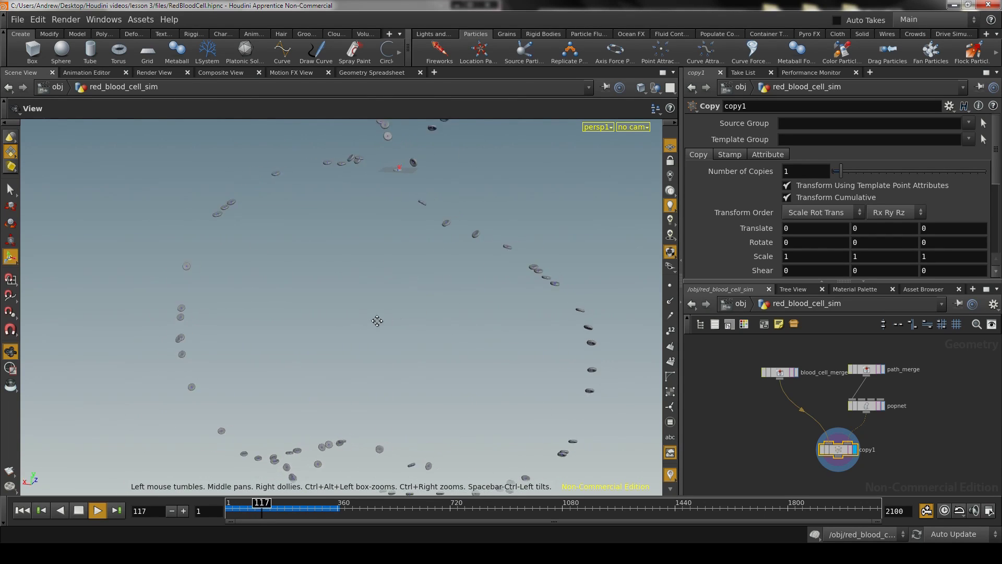
{"action": "mouse_move", "coordinate": [341, 327]}
{"action": "left_mouse_down"}
{"action": "mouse_move", "coordinate": [295, 409]}
{"action": "mouse_move", "coordinate": [298, 443]}
{"action": "left_mouse_up"}
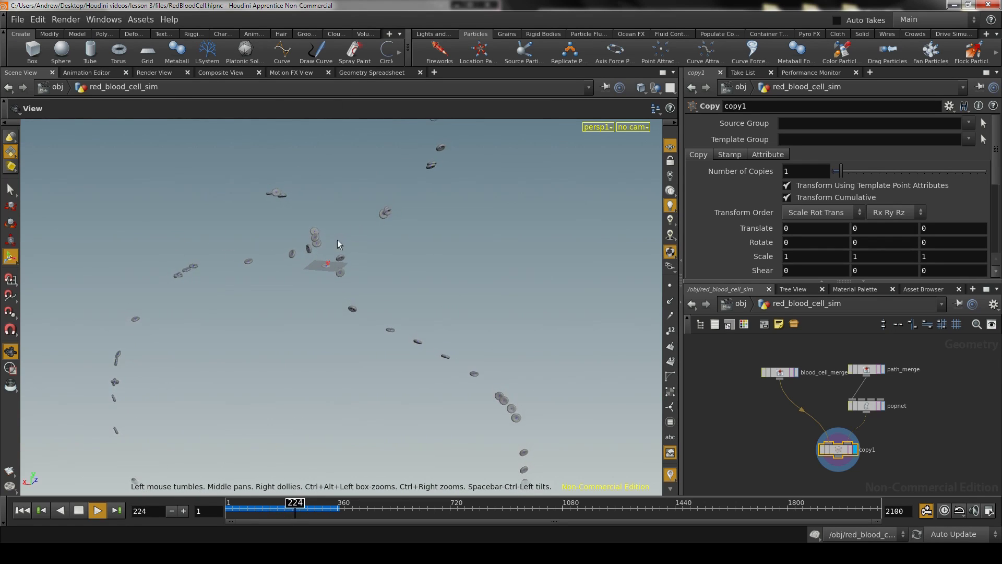
{"action": "key", "text": "s"}
{"action": "key", "text": "Escape"}
{"action": "left_click_drag", "start_coordinate": [432, 212], "coordinate": [469, 352]}
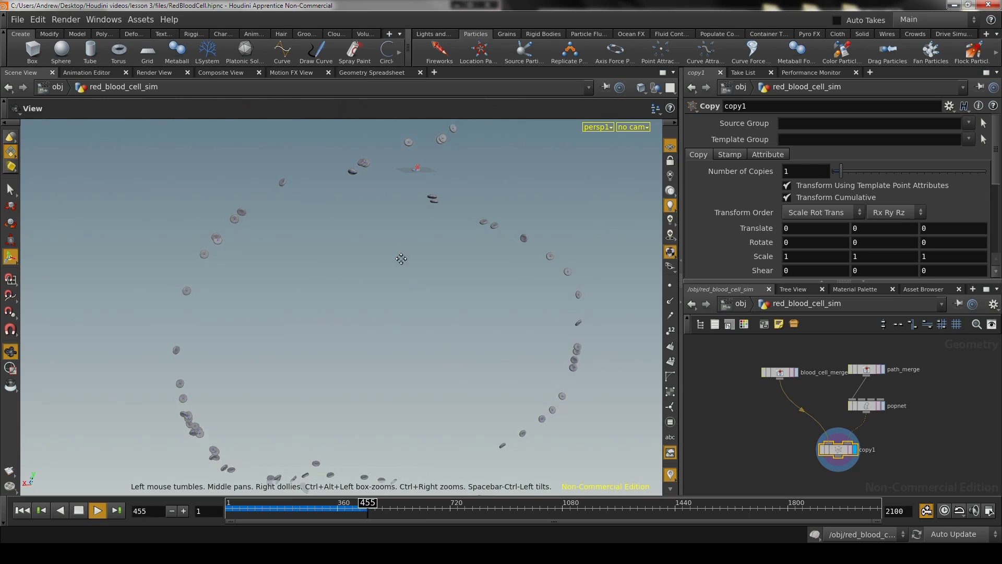
{"action": "left_click_drag", "start_coordinate": [409, 291], "coordinate": [396, 342]}
{"action": "right_click_drag", "start_coordinate": [397, 342], "coordinate": [416, 322]}
{"action": "middle_click_drag", "start_coordinate": [416, 322], "coordinate": [406, 401]}
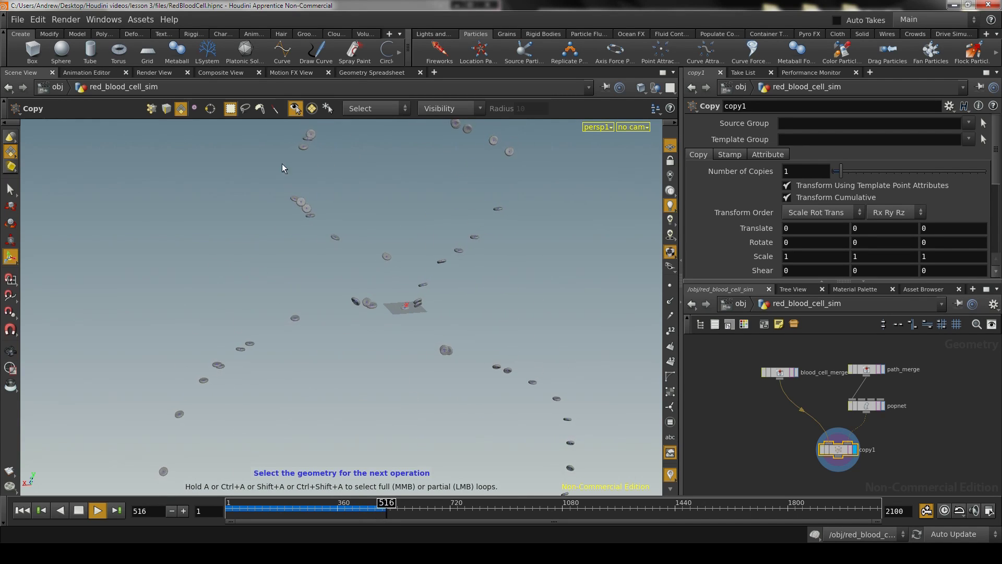
{"action": "left_click", "coordinate": [80, 511]}
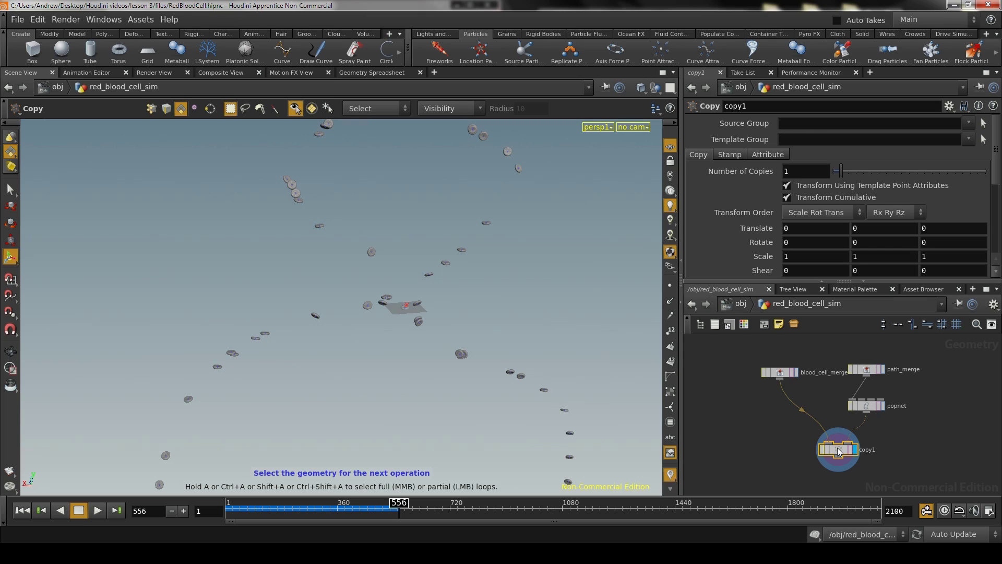
Step: Inspect the full loop of copied blood cells at frame 556, from a distance and close up
{"action": "right_click_drag", "start_coordinate": [508, 255], "coordinate": [400, 279], "text": "alt"}
{"action": "middle_click_drag", "start_coordinate": [383, 307], "coordinate": [379, 157], "text": "alt"}
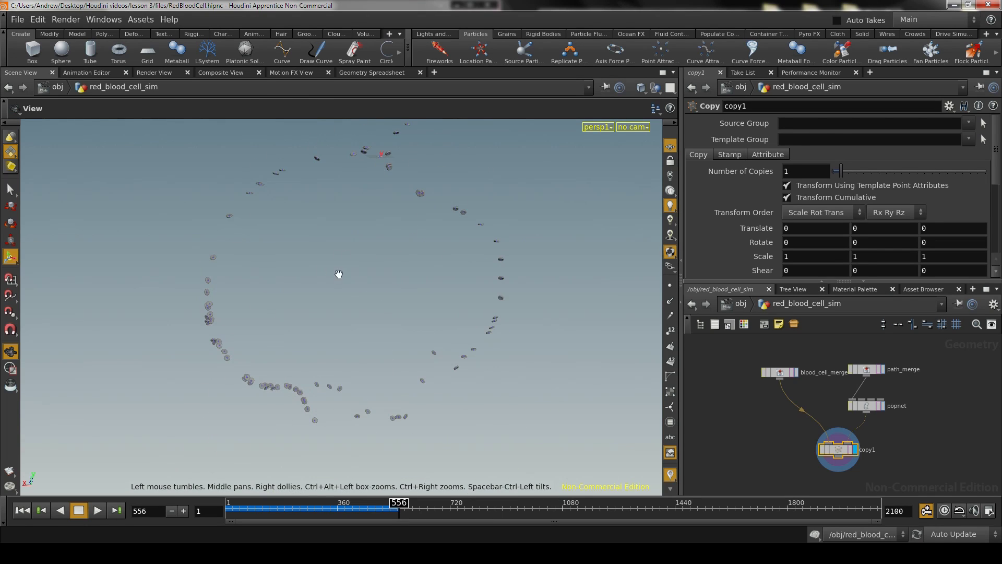
{"action": "middle_click_drag", "start_coordinate": [367, 256], "coordinate": [376, 414], "text": "alt"}
{"action": "middle_click_drag", "start_coordinate": [358, 361], "coordinate": [359, 419], "text": "alt"}
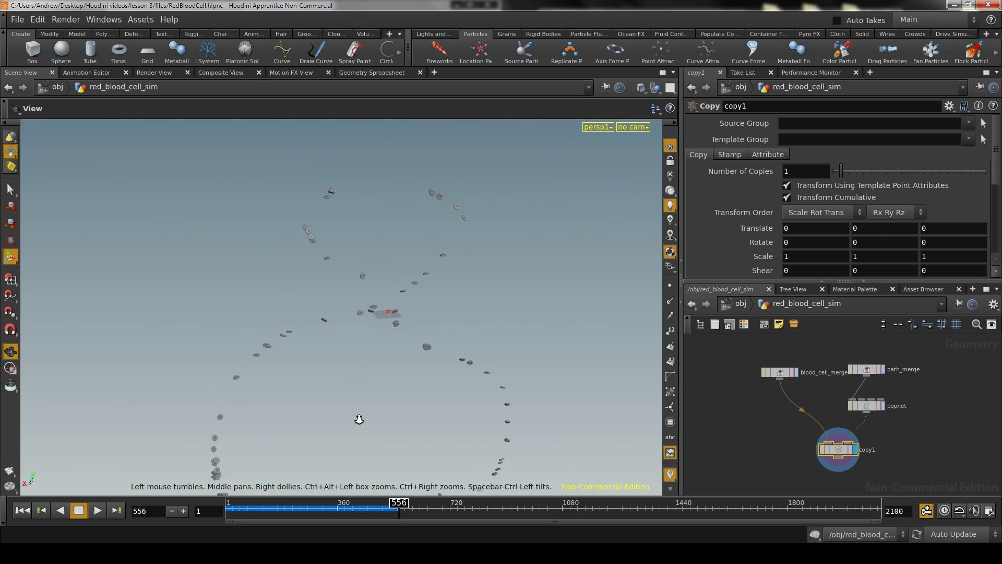
{"action": "right_click_drag", "start_coordinate": [358, 419], "coordinate": [387, 400], "text": "alt"}
{"action": "left_click_drag", "start_coordinate": [387, 400], "coordinate": [372, 415]}
{"action": "key", "text": "Escape"}
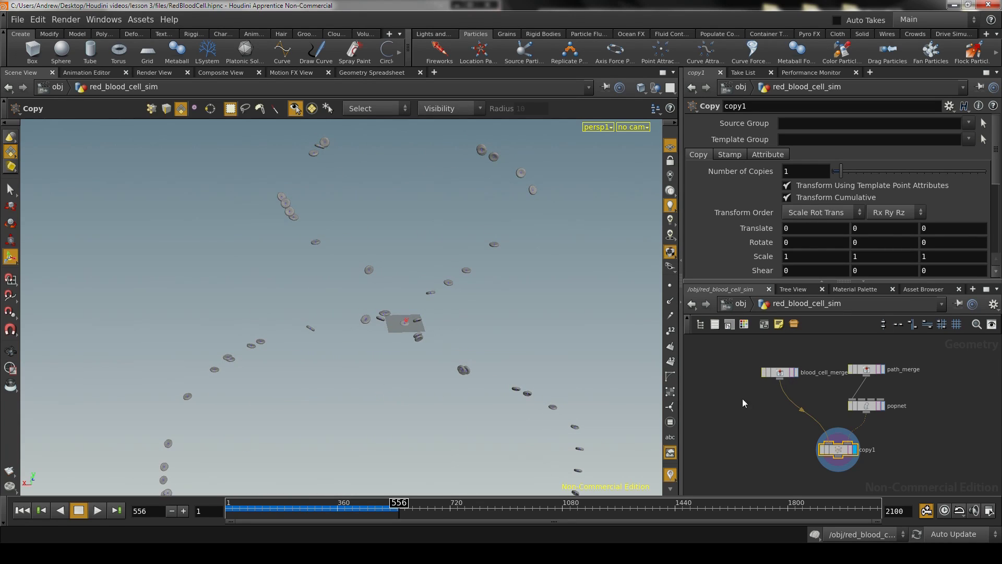
Step: Reposition the blood_cell_merge node further from the path_merge and popnet branch in the network
{"action": "right_click_drag", "start_coordinate": [732, 400], "coordinate": [768, 409]}
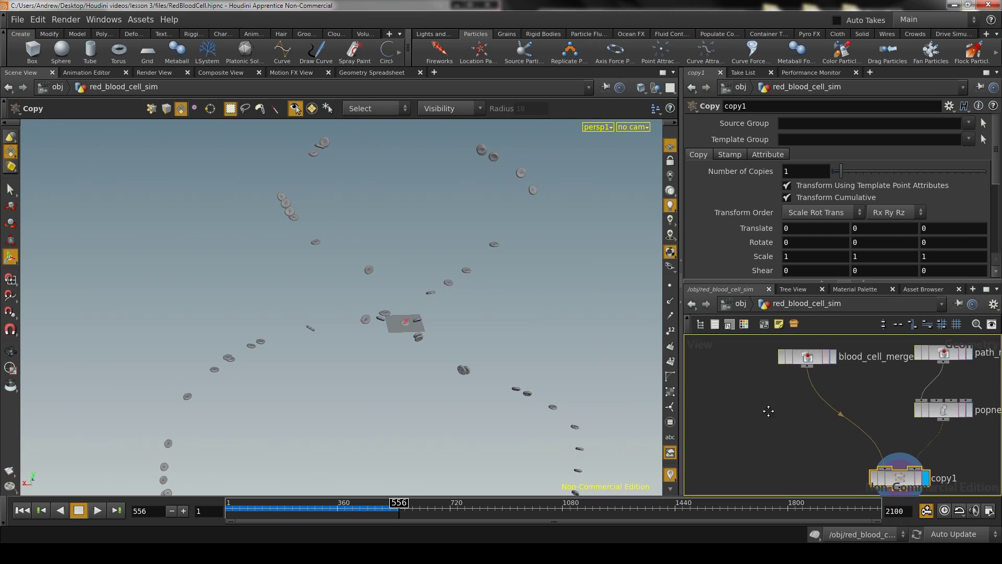
{"action": "middle_click_drag", "start_coordinate": [767, 410], "coordinate": [754, 407]}
{"action": "left_click_drag", "start_coordinate": [790, 356], "coordinate": [777, 373]}
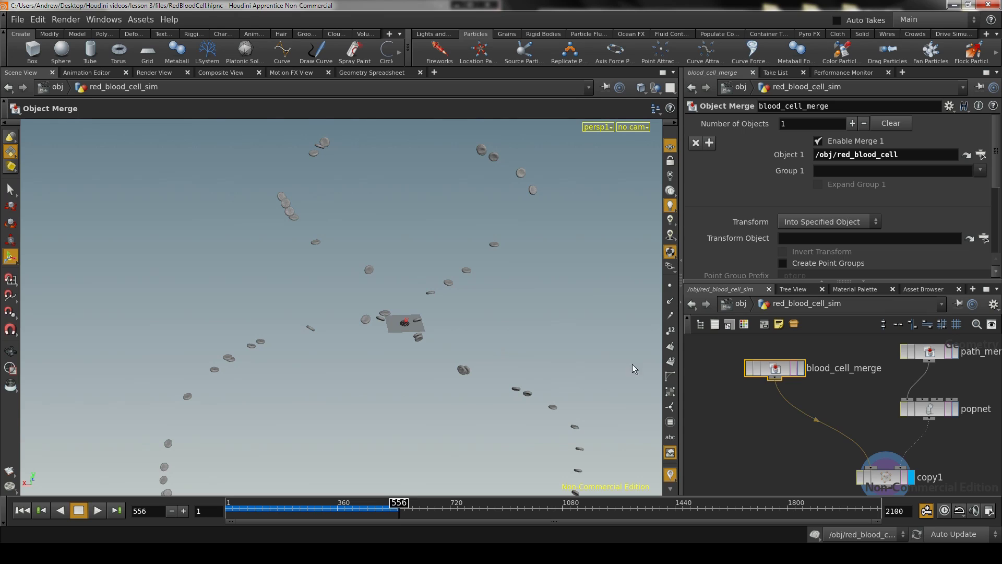
{"action": "middle_click_drag", "start_coordinate": [809, 403], "coordinate": [777, 388]}
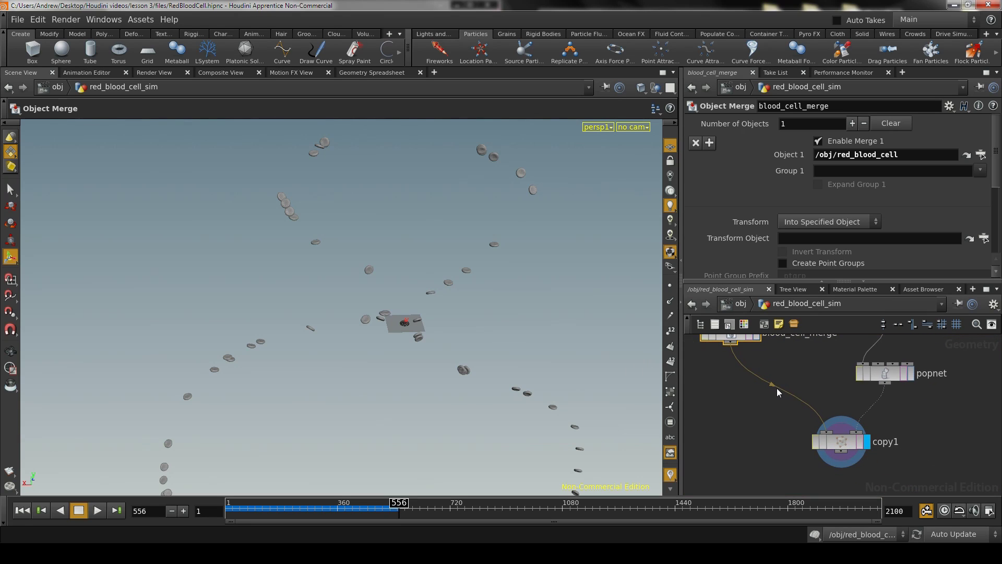
{"action": "mouse_move", "coordinate": [772, 423]}
{"action": "right_mouse_down"}
{"action": "mouse_move", "coordinate": [772, 443]}
{"action": "mouse_move", "coordinate": [794, 447]}
{"action": "mouse_move", "coordinate": [776, 439]}
{"action": "right_mouse_up"}
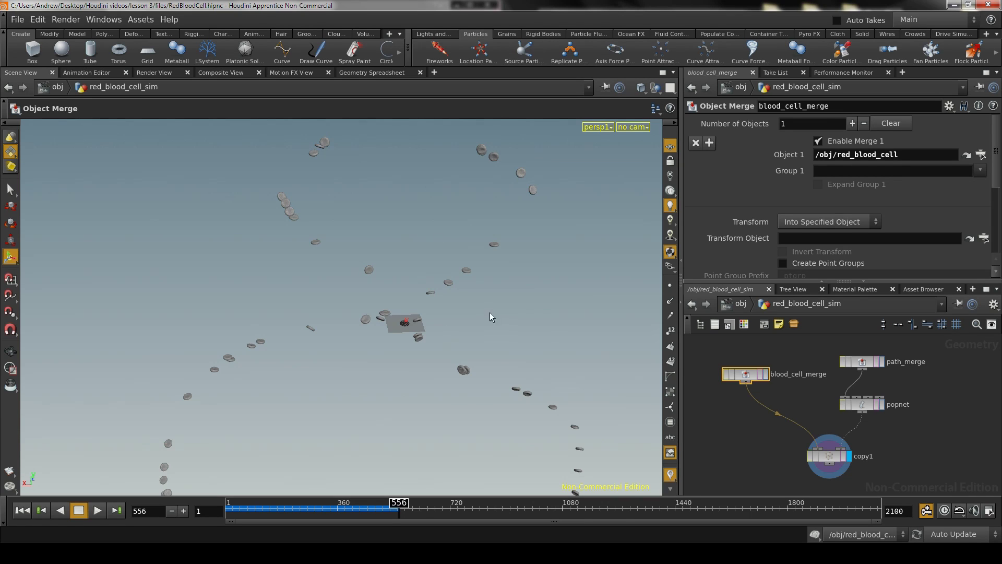
Step: Return to the object level and display the heart_and_lungs object together with the simulated cells
{"action": "key", "text": "s"}
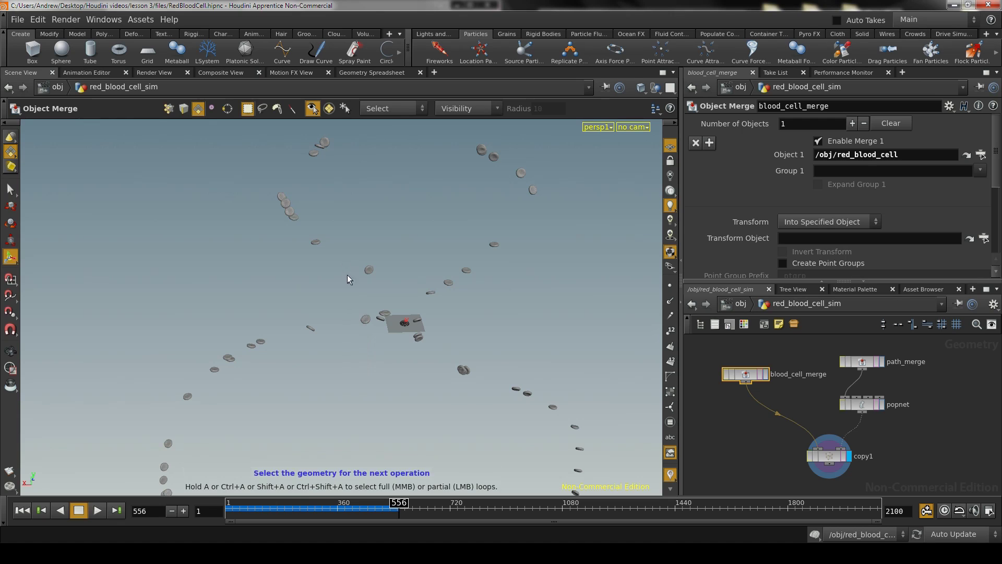
{"action": "middle_click_drag", "start_coordinate": [405, 366], "coordinate": [393, 334], "text": "alt"}
{"action": "right_click_drag", "start_coordinate": [393, 334], "coordinate": [338, 372], "text": "alt"}
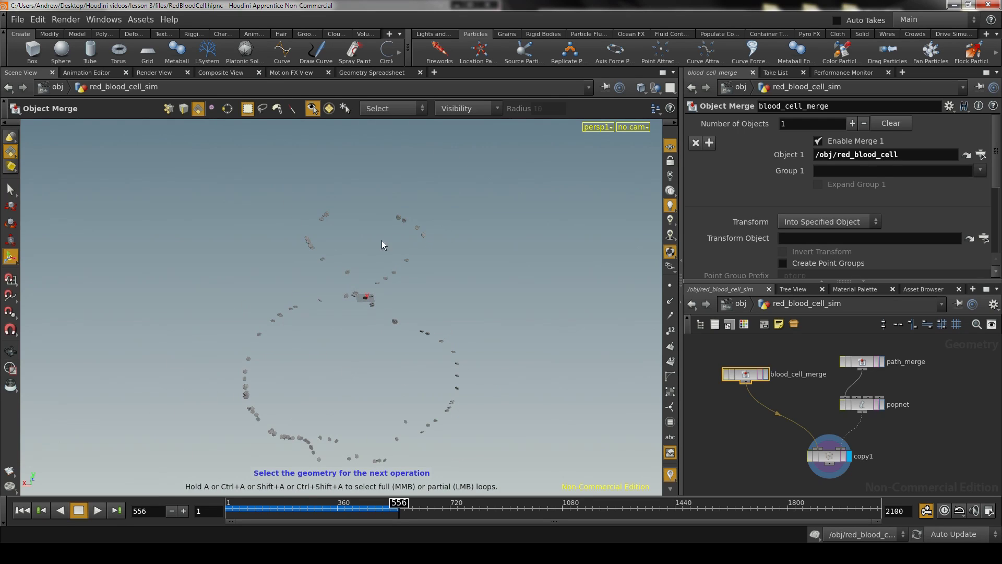
{"action": "left_click", "coordinate": [730, 305]}
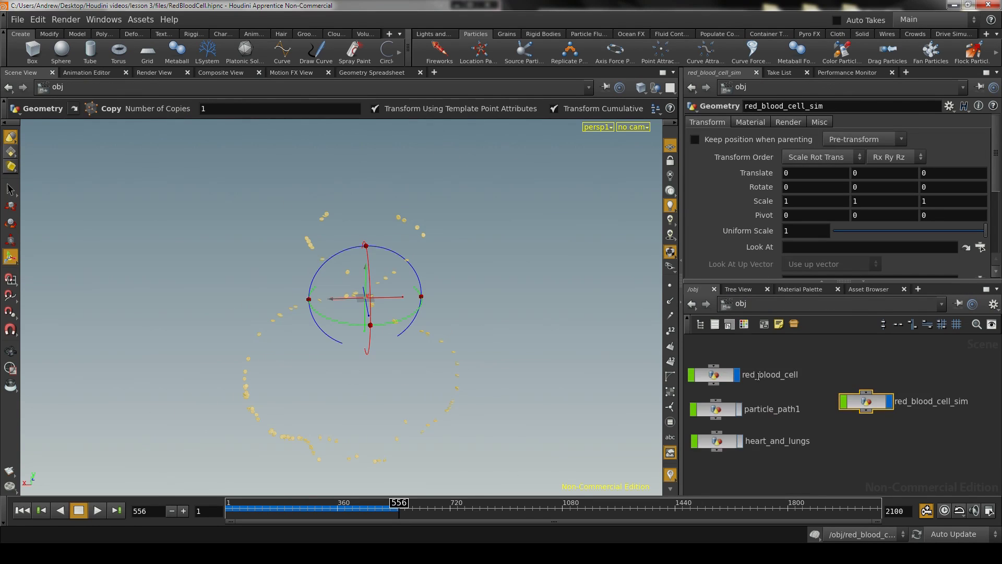
{"action": "left_click", "coordinate": [741, 443]}
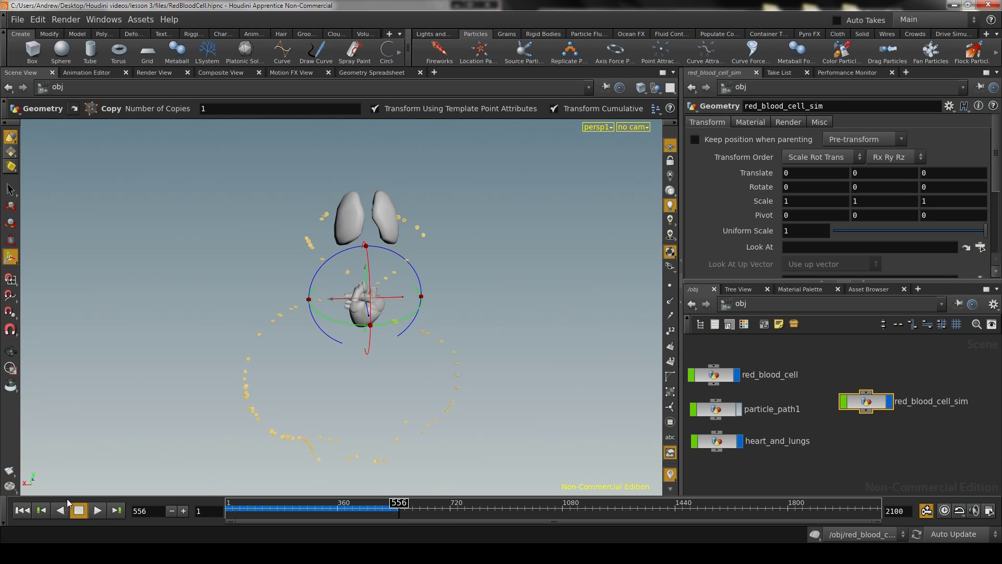
Step: Play the simulation, examining how the cells travel around the heart and lungs, and stop playback
{"action": "left_click", "coordinate": [97, 510]}
{"action": "key", "text": "Escape"}
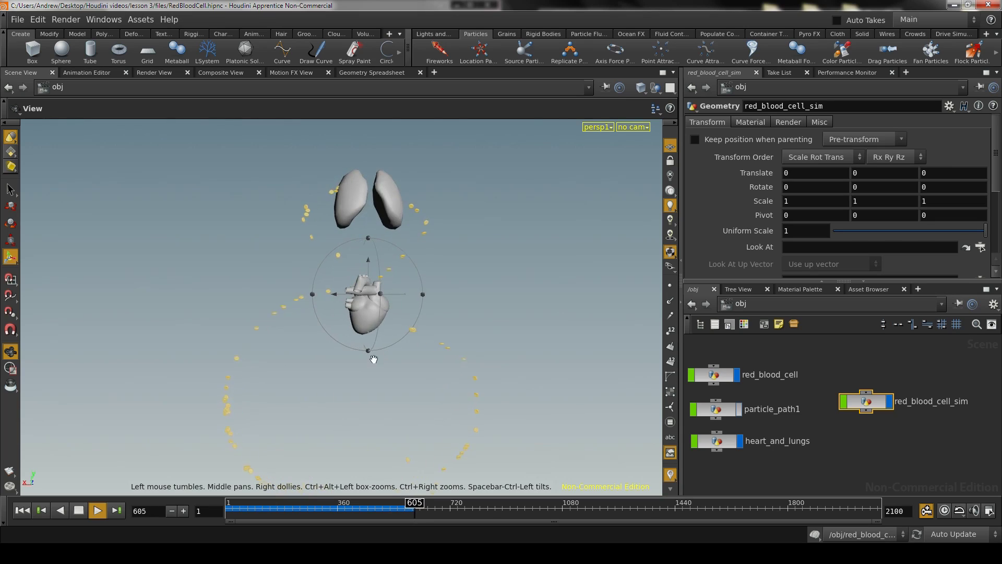
{"action": "right_click_drag", "start_coordinate": [374, 359], "coordinate": [340, 395]}
{"action": "middle_click_drag", "start_coordinate": [339, 366], "coordinate": [318, 294]}
{"action": "right_click_drag", "start_coordinate": [320, 295], "coordinate": [385, 318]}
{"action": "middle_click_drag", "start_coordinate": [358, 365], "coordinate": [376, 415]}
{"action": "right_click_drag", "start_coordinate": [375, 415], "coordinate": [449, 399]}
{"action": "left_click", "coordinate": [96, 511]}
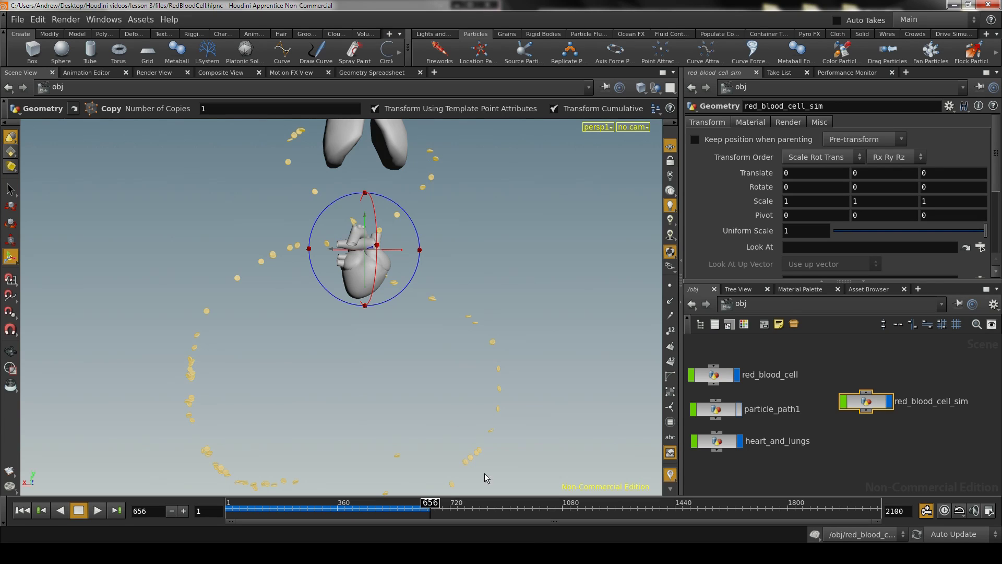
Step: Inside red_blood_cell_sim, add a new Object Merge node beside path_merge
{"action": "double_click", "coordinate": [867, 402]}
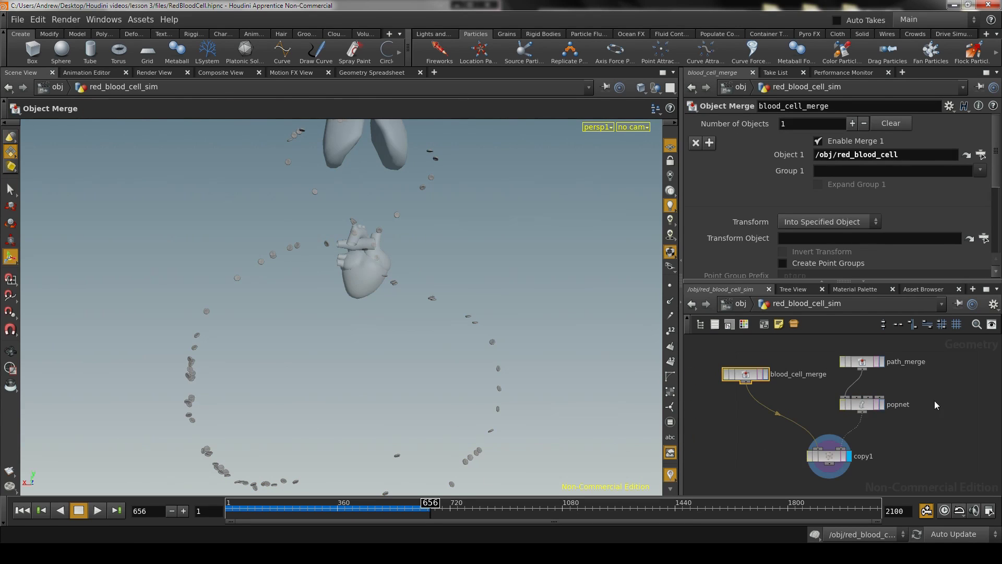
{"action": "middle_click_drag", "start_coordinate": [936, 405], "coordinate": [878, 413]}
{"action": "right_click_drag", "start_coordinate": [903, 425], "coordinate": [886, 431]}
{"action": "middle_click_drag", "start_coordinate": [887, 430], "coordinate": [871, 421]}
{"action": "right_click_drag", "start_coordinate": [871, 421], "coordinate": [877, 423]}
{"action": "left_click", "coordinate": [900, 391]}
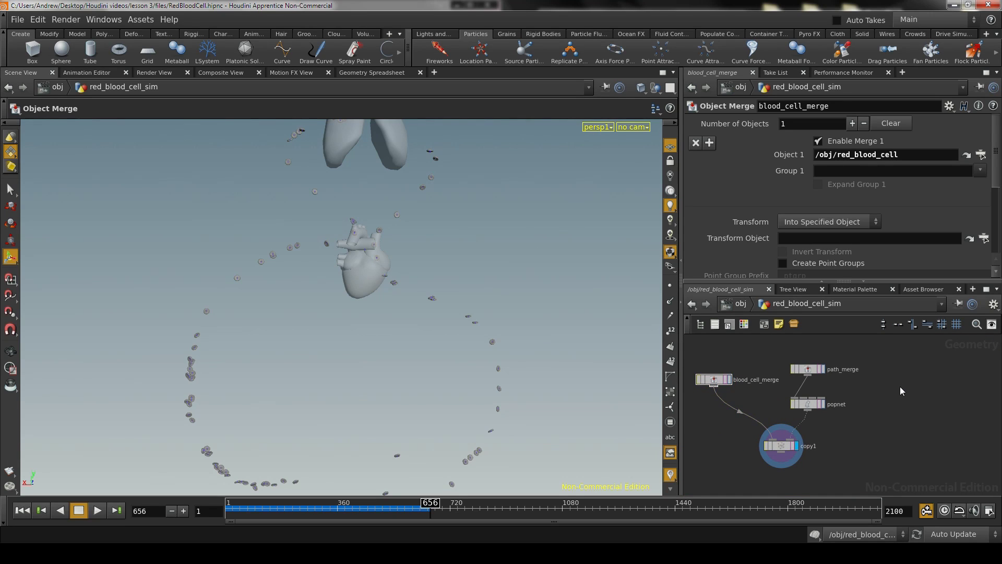
{"action": "key", "text": "Tab"}
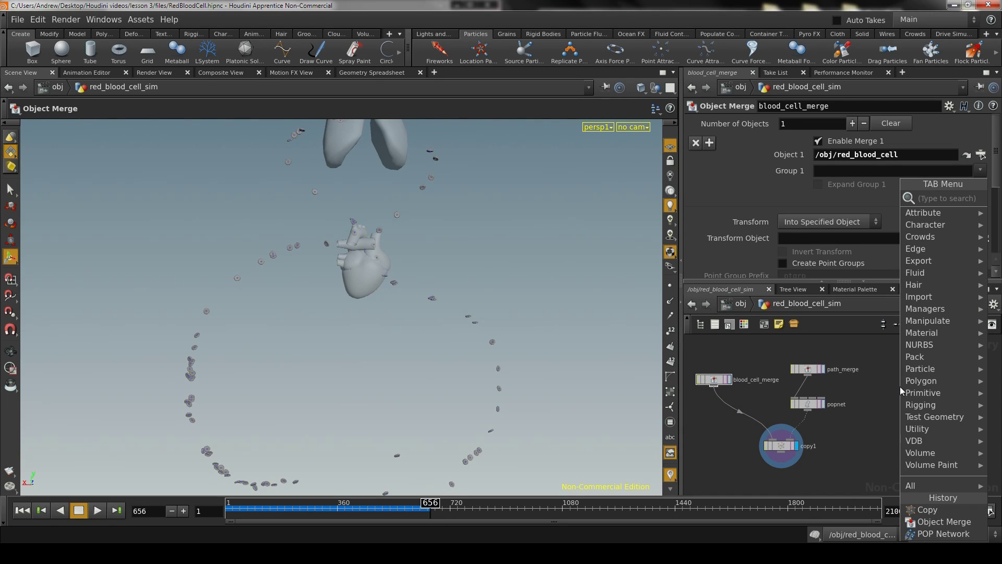
{"action": "type", "text": "merge"}
{"action": "key", "text": "Down"}
{"action": "key", "text": "Down"}
{"action": "key", "text": "Return"}
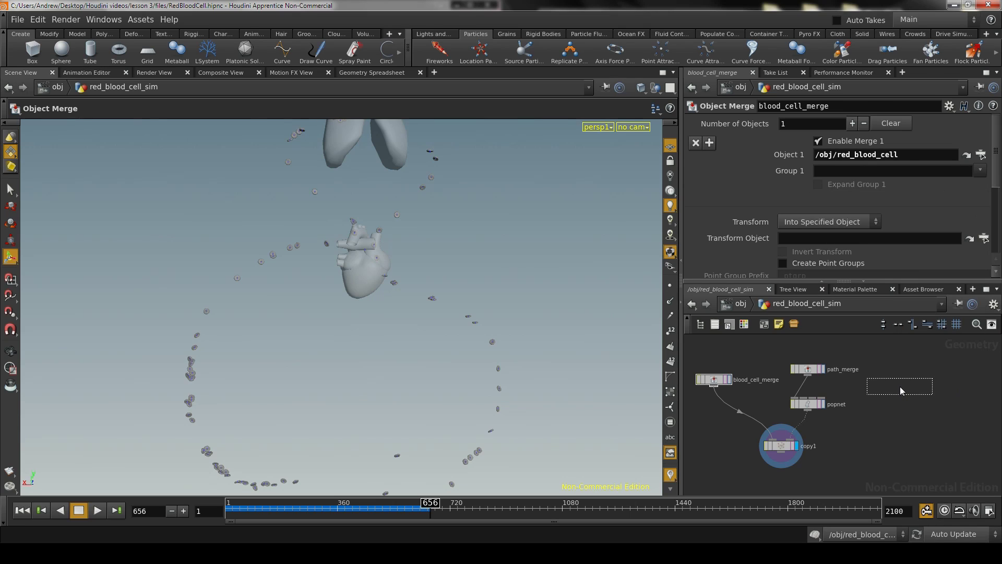
{"action": "left_click", "coordinate": [907, 381]}
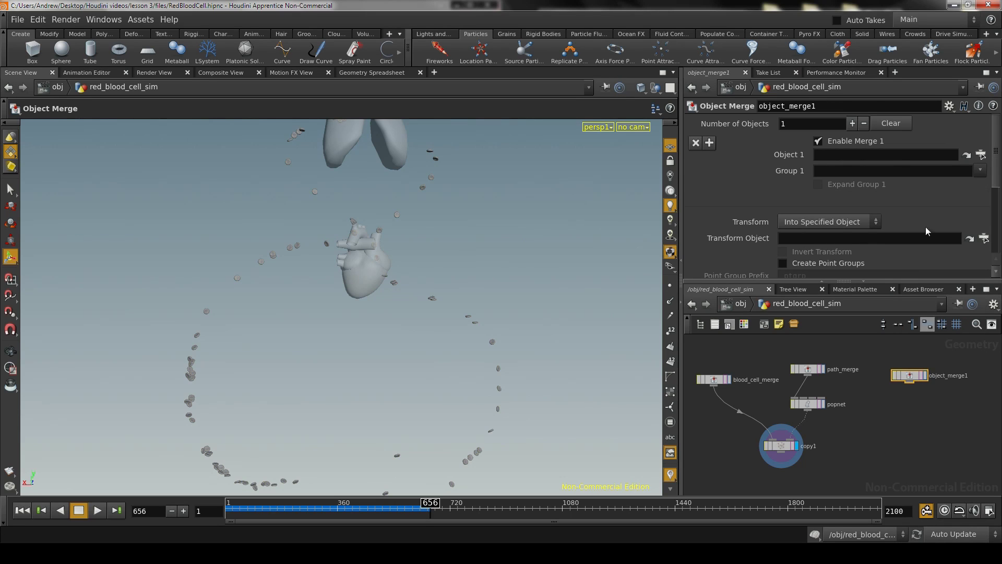
Step: Set the new Object Merge's Object 1 to /obj/particle_path1 and move the node level with path_merge
{"action": "left_click", "coordinate": [981, 155]}
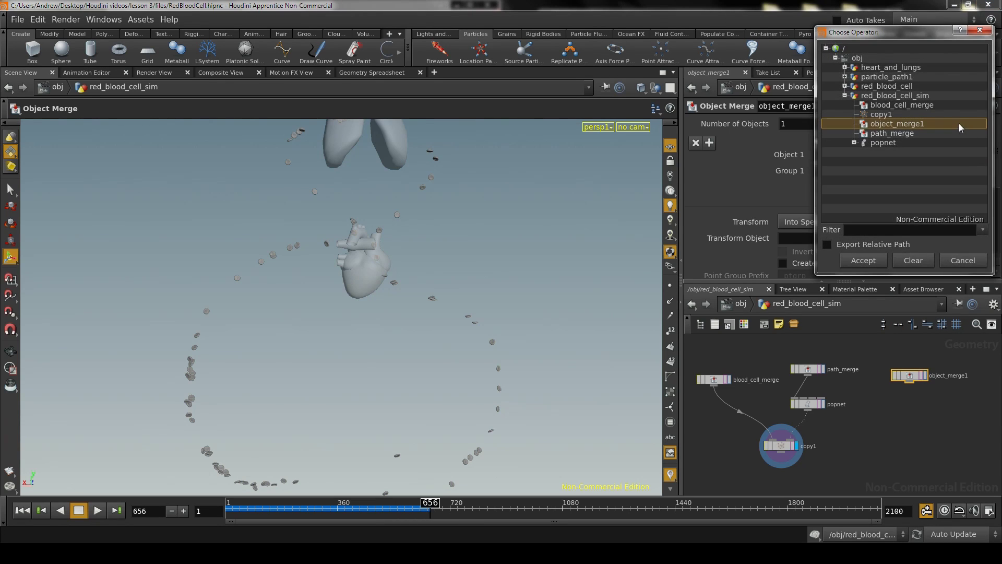
{"action": "left_click", "coordinate": [905, 77]}
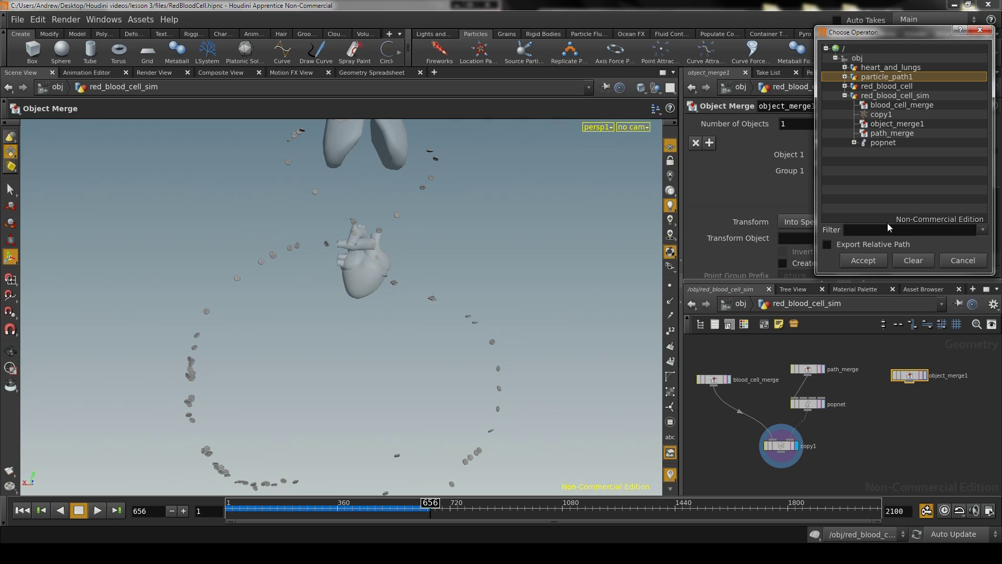
{"action": "left_click", "coordinate": [873, 261]}
{"action": "left_click_drag", "start_coordinate": [908, 380], "coordinate": [893, 373]}
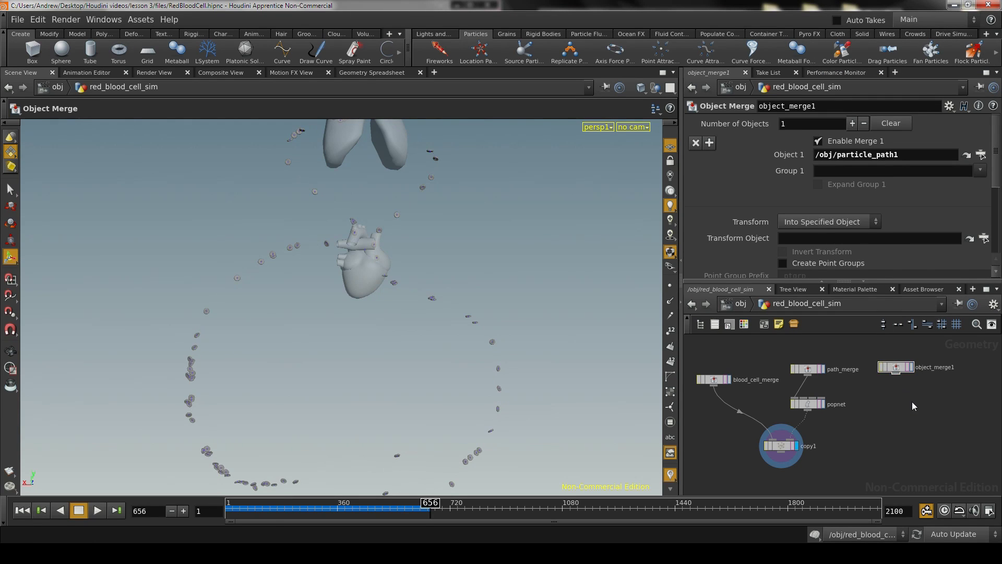
Step: Add a Sweep node below object_merge1
{"action": "key", "text": "Tab"}
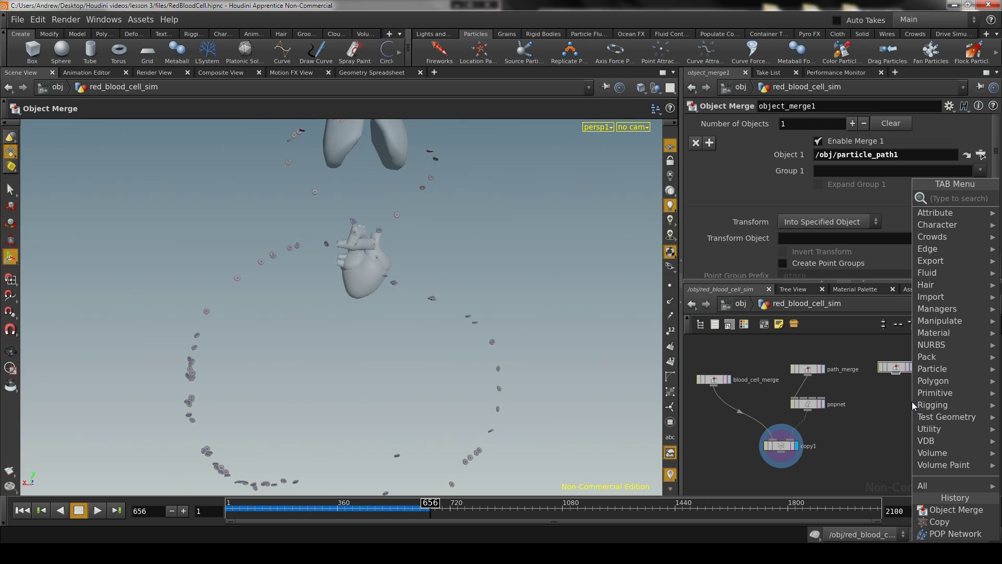
{"action": "type", "text": "swee"}
{"action": "key", "text": "Return"}
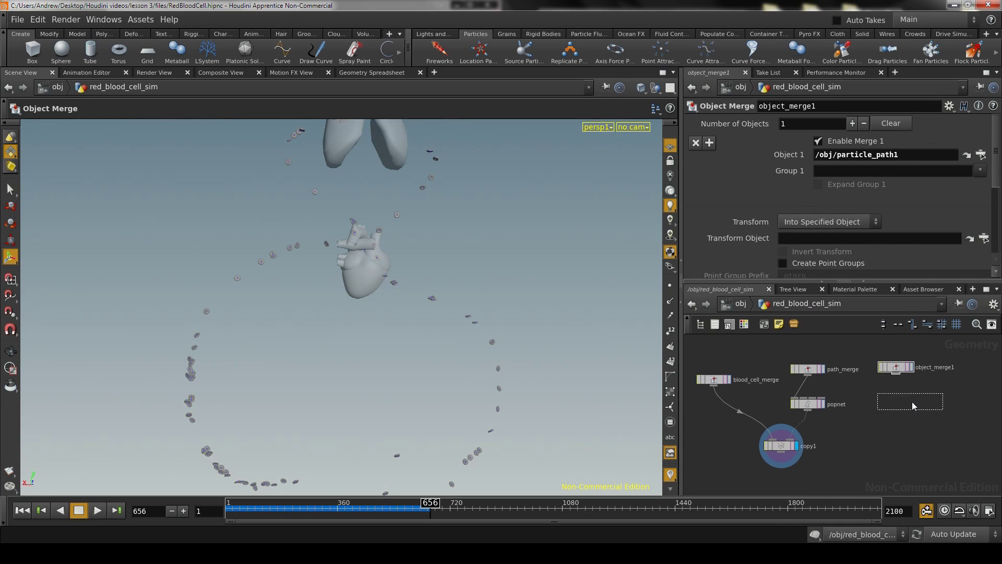
{"action": "left_click", "coordinate": [913, 402]}
Step: Add a Skin node below sweep1 and wire sweep1's output into it
{"action": "key", "text": "Tab"}
{"action": "type", "text": "ski"}
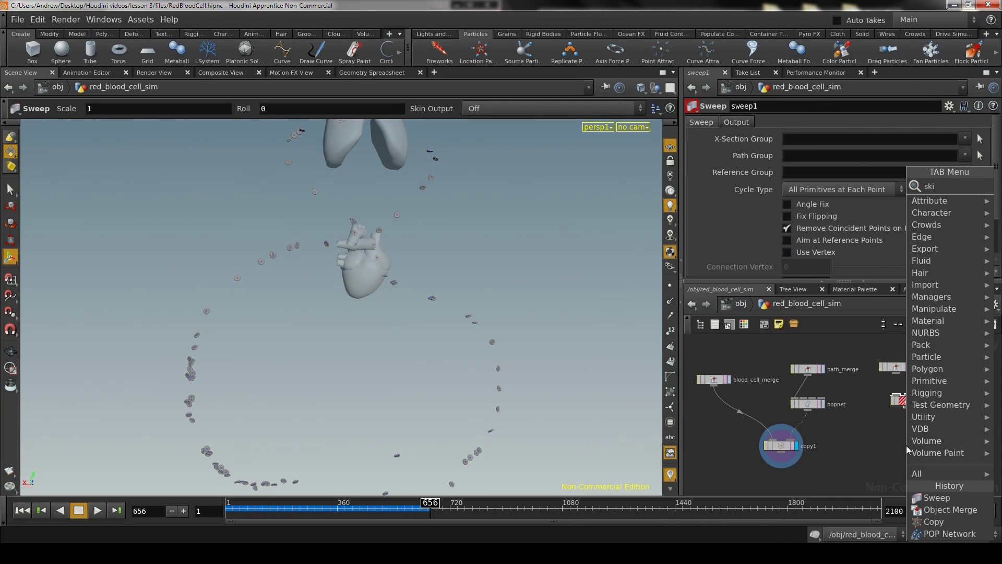
{"action": "key", "text": "Return"}
{"action": "left_click", "coordinate": [912, 425]}
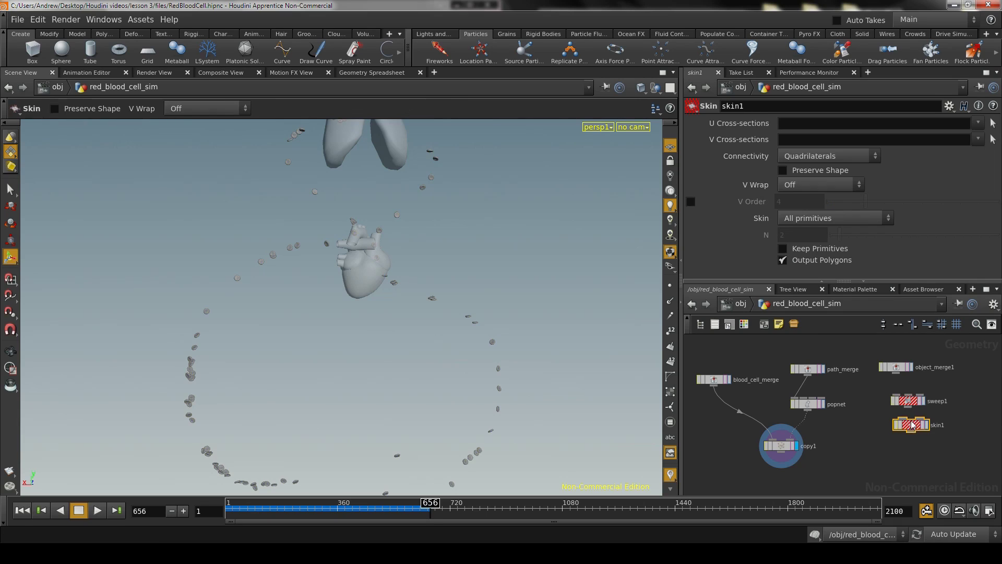
{"action": "mouse_move", "coordinate": [908, 418]}
{"action": "left_mouse_down"}
{"action": "mouse_move", "coordinate": [898, 377]}
{"action": "mouse_move", "coordinate": [911, 403]}
{"action": "left_mouse_up"}
Step: Add a Circle node next to the sweep1 node
{"action": "left_click", "coordinate": [898, 462]}
{"action": "key", "text": "Tab"}
{"action": "type", "text": "cir"}
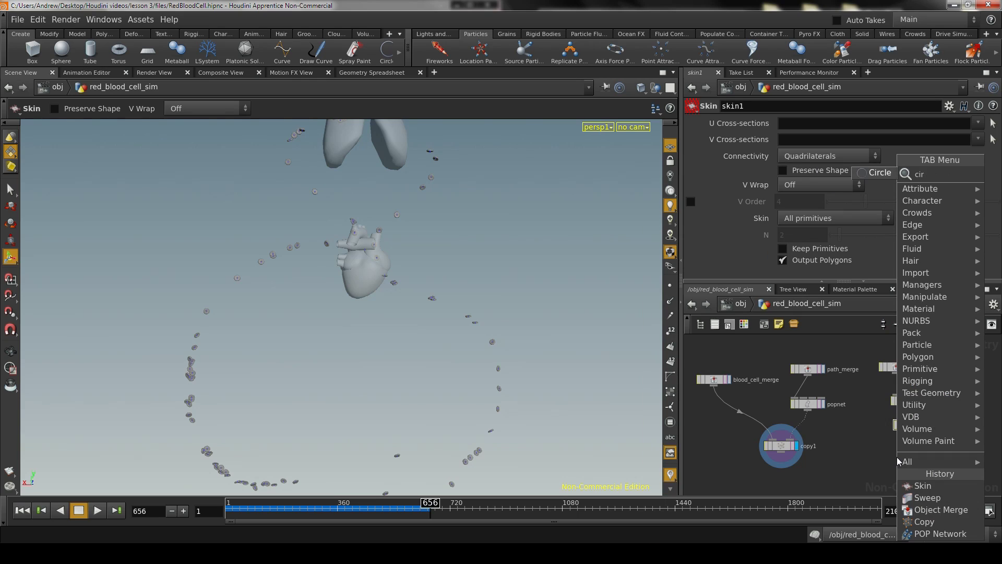
{"action": "key", "text": "Return"}
{"action": "left_click", "coordinate": [871, 396]}
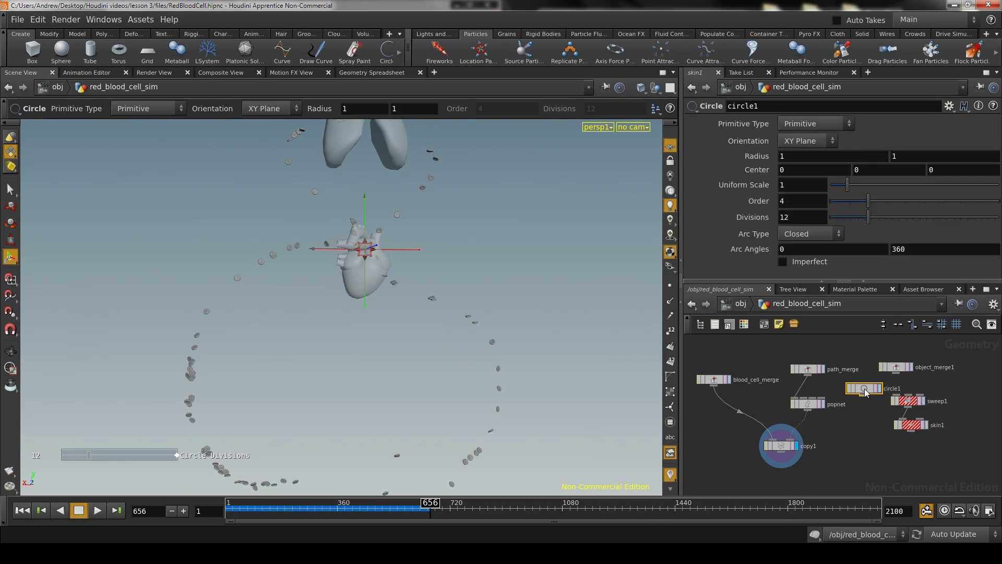
Step: Wire circle1 into sweep1's first input and object_merge1 into its second, and make skin1 the displayed node
{"action": "left_click_drag", "start_coordinate": [939, 452], "coordinate": [954, 370]}
{"action": "left_click_drag", "start_coordinate": [867, 391], "coordinate": [932, 394]}
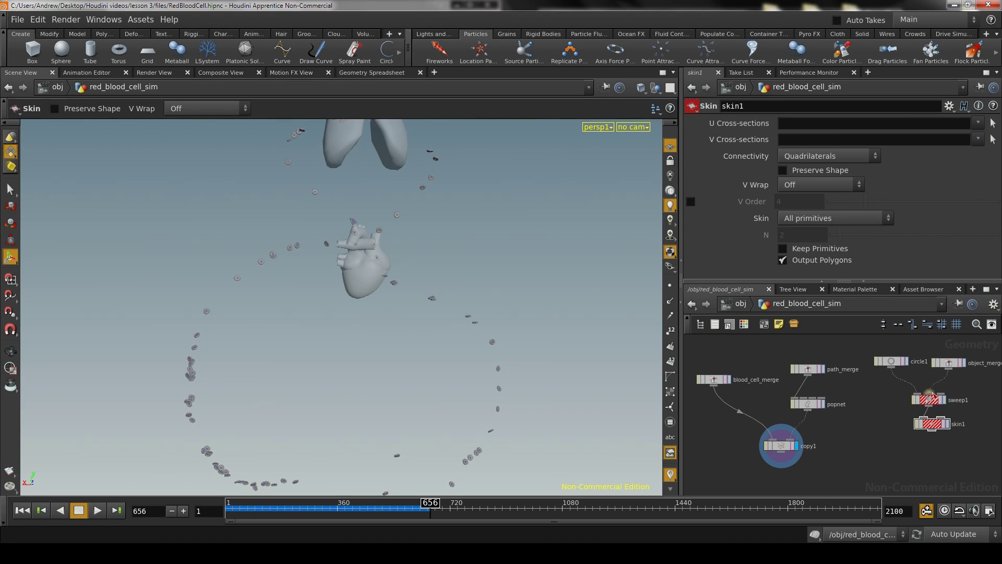
{"action": "left_click", "coordinate": [948, 423]}
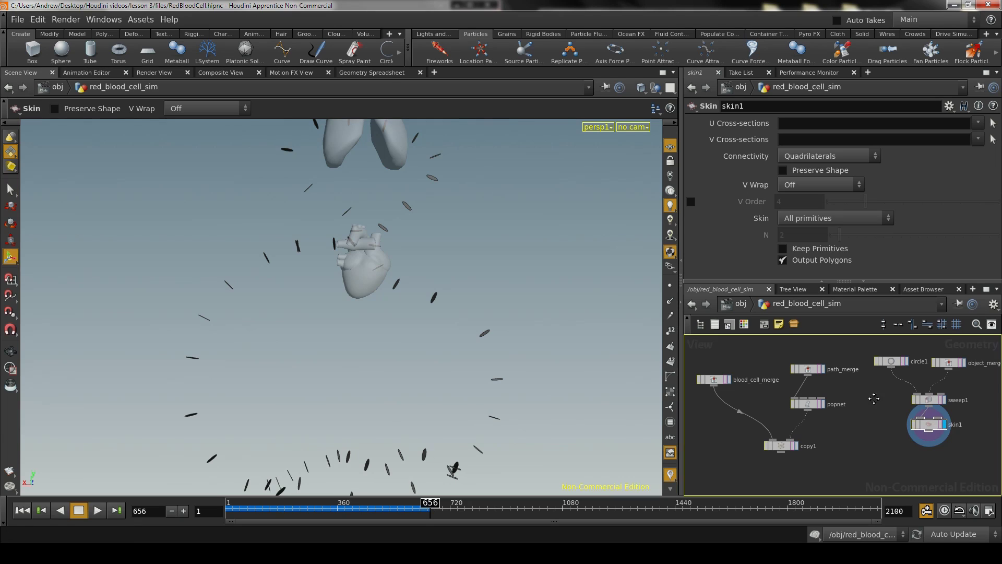
{"action": "middle_click_drag", "start_coordinate": [874, 399], "coordinate": [821, 427]}
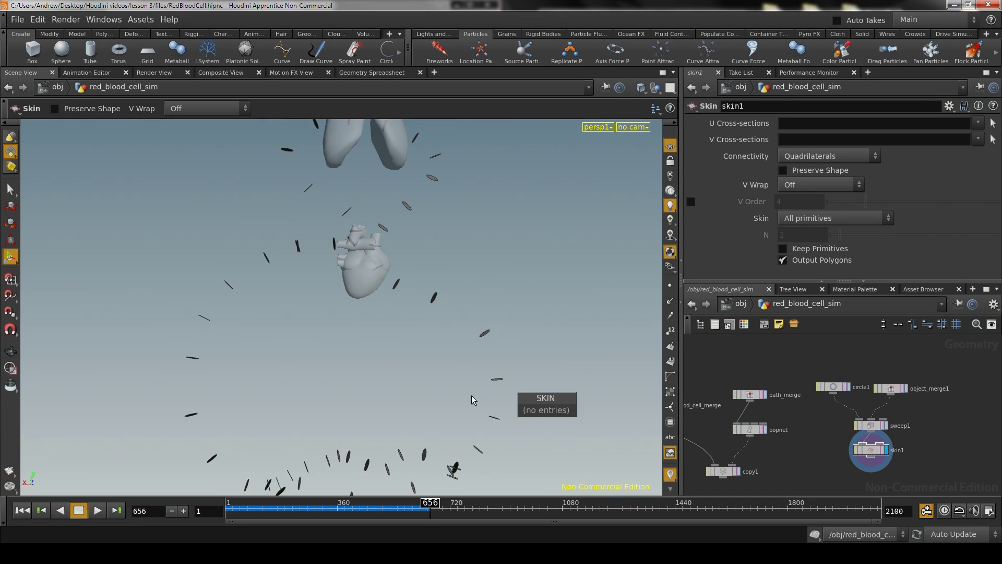
Step: Examine the geometry along the path while checking the skin1, sweep1 and circle1 nodes
{"action": "right_click_drag", "start_coordinate": [445, 358], "coordinate": [305, 374], "text": "alt"}
{"action": "middle_click_drag", "start_coordinate": [332, 358], "coordinate": [360, 395], "text": "alt"}
{"action": "scroll", "coordinate": [410, 365], "scroll_direction": "up", "scroll_amount": 6}
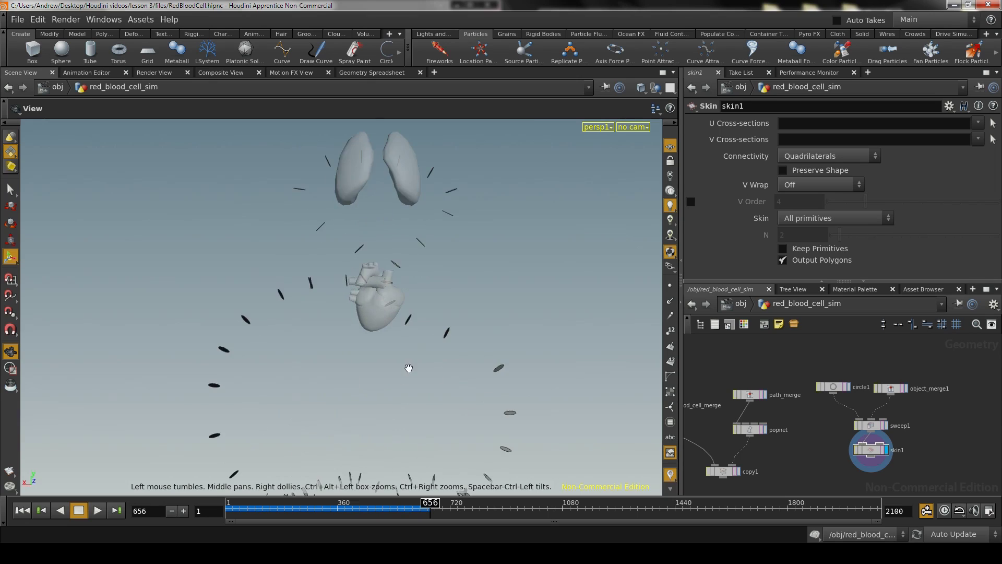
{"action": "left_click", "coordinate": [873, 425]}
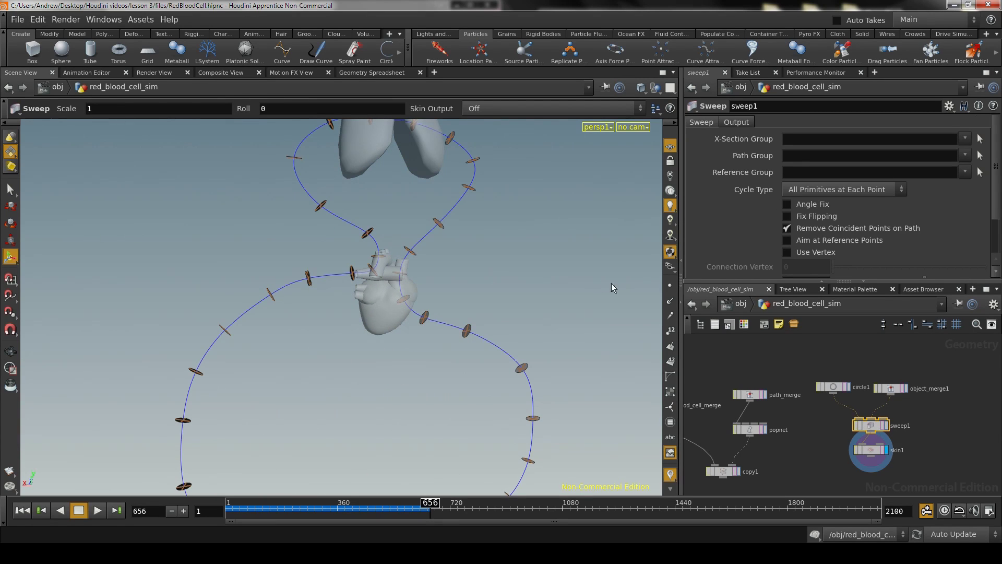
{"action": "left_click", "coordinate": [834, 387]}
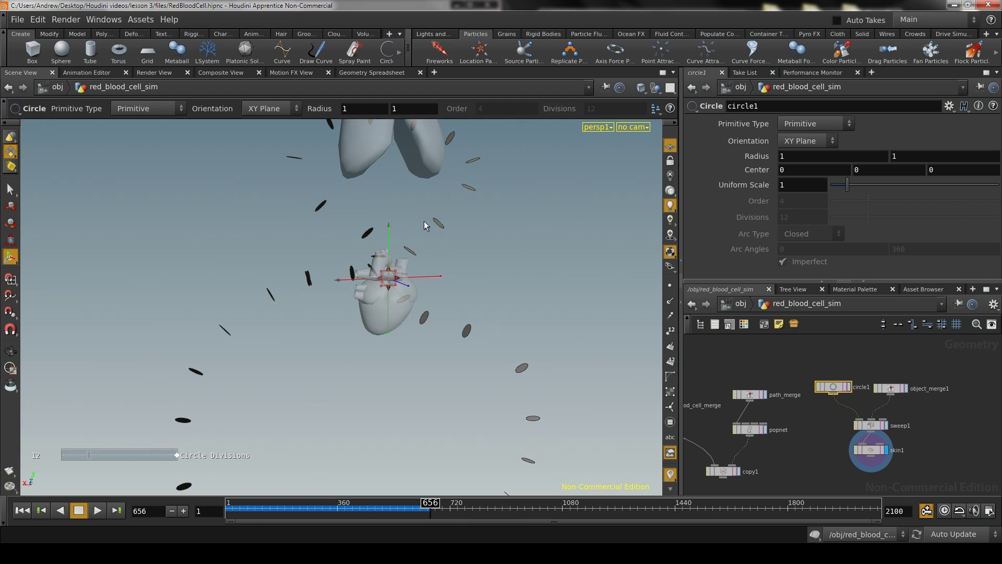
{"action": "left_click_drag", "start_coordinate": [425, 225], "coordinate": [418, 271]}
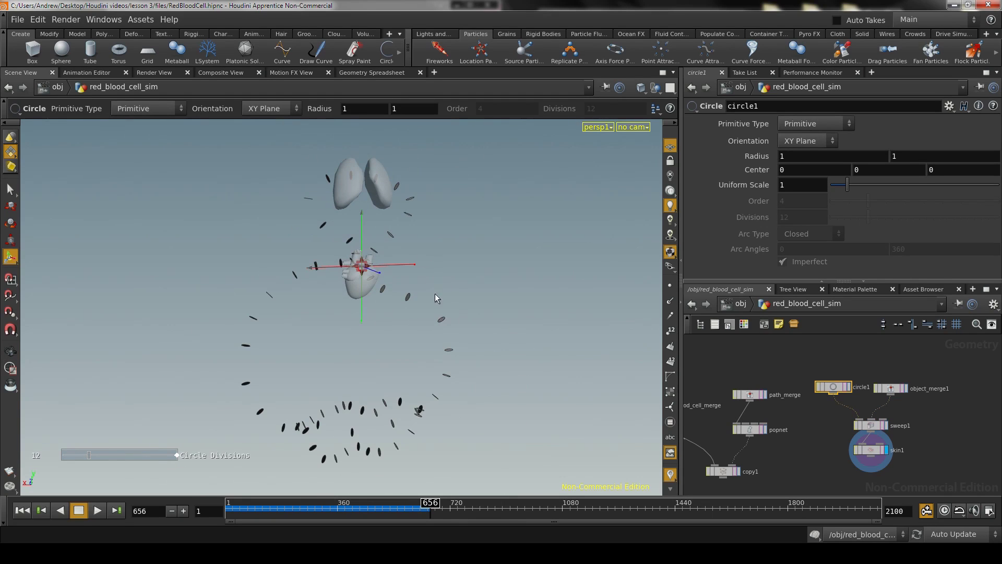
{"action": "left_click_drag", "start_coordinate": [417, 418], "coordinate": [358, 351]}
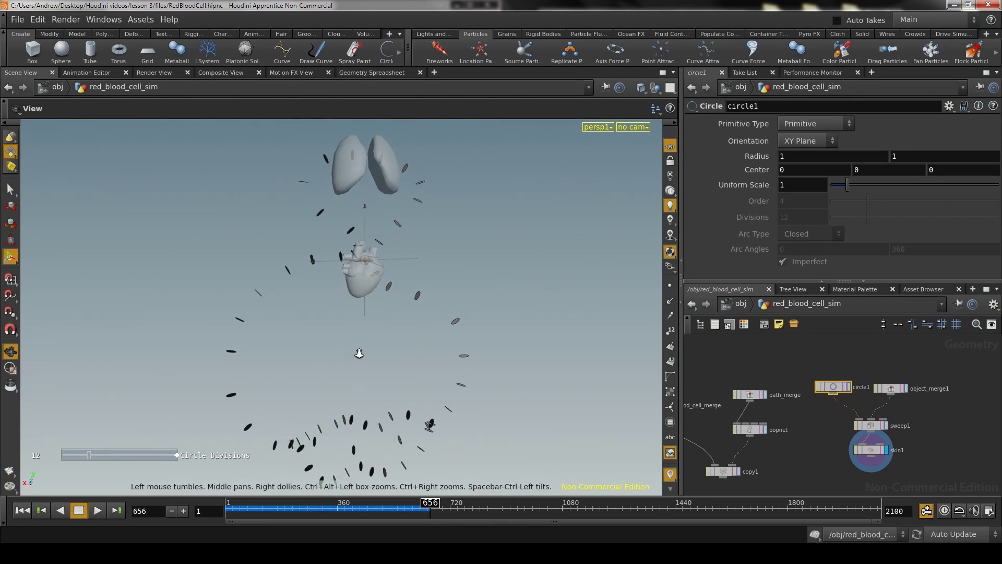
{"action": "left_click", "coordinate": [871, 452]}
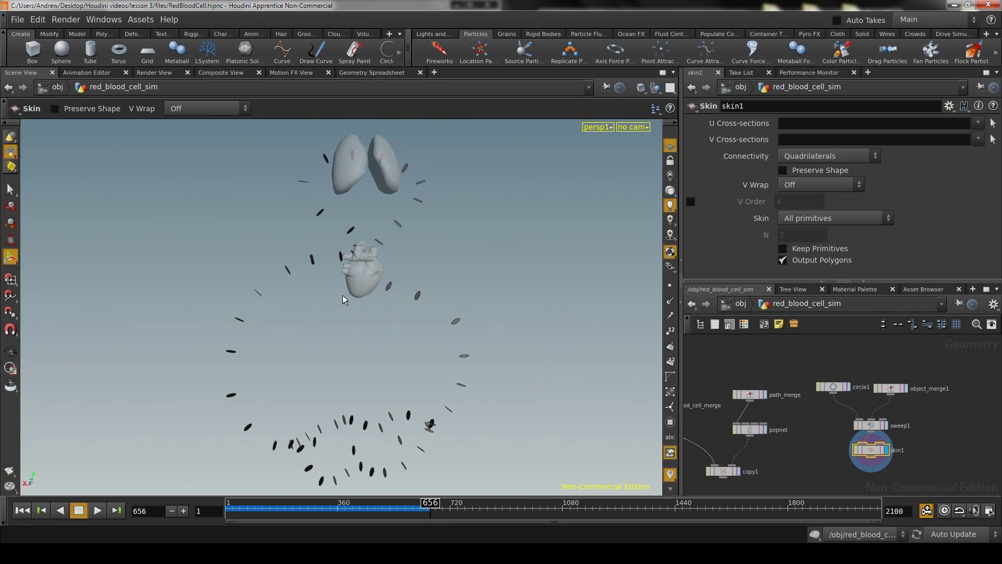
Step: Set circle1's primitive type to Polygon
{"action": "left_click", "coordinate": [843, 388]}
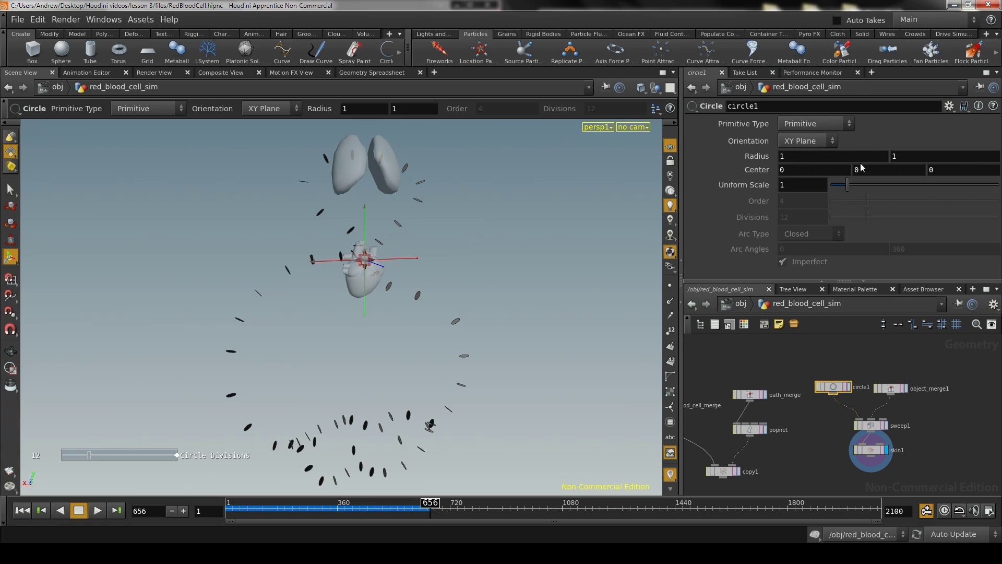
{"action": "left_click", "coordinate": [814, 123]}
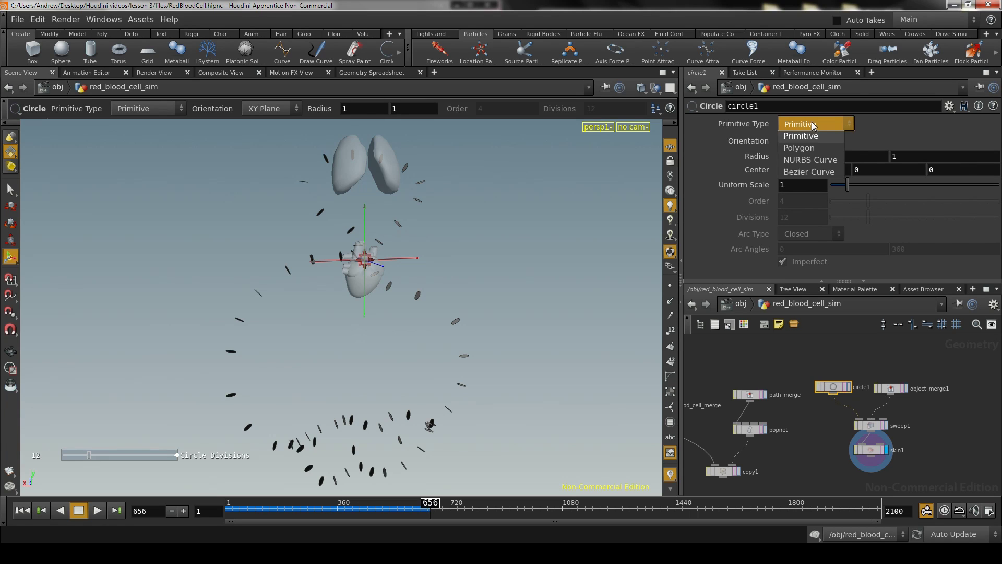
{"action": "left_click", "coordinate": [816, 151]}
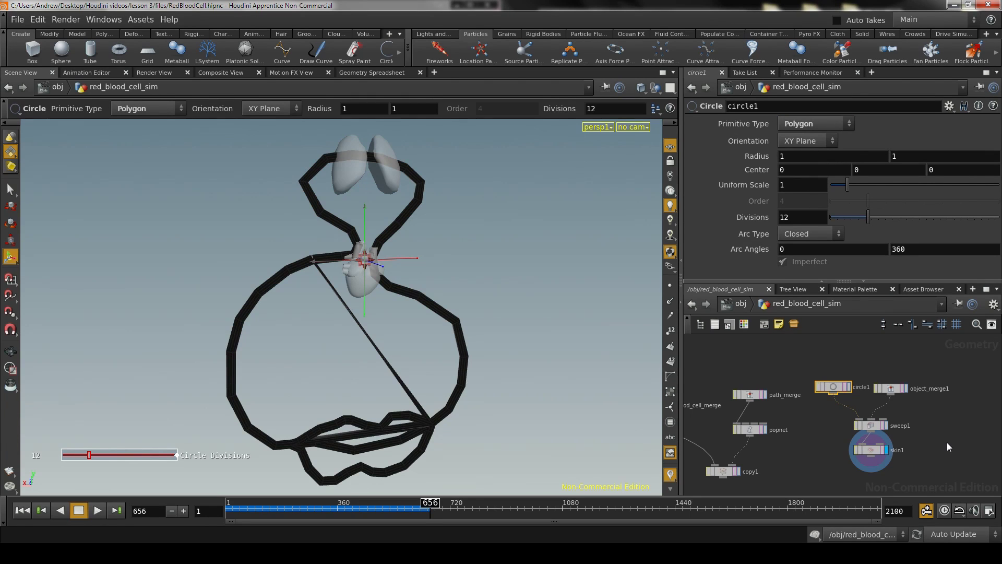
Step: Examine the skinned tube along the main loop and its lower branches from several angles
{"action": "right_click_drag", "start_coordinate": [440, 345], "coordinate": [421, 305], "text": "alt"}
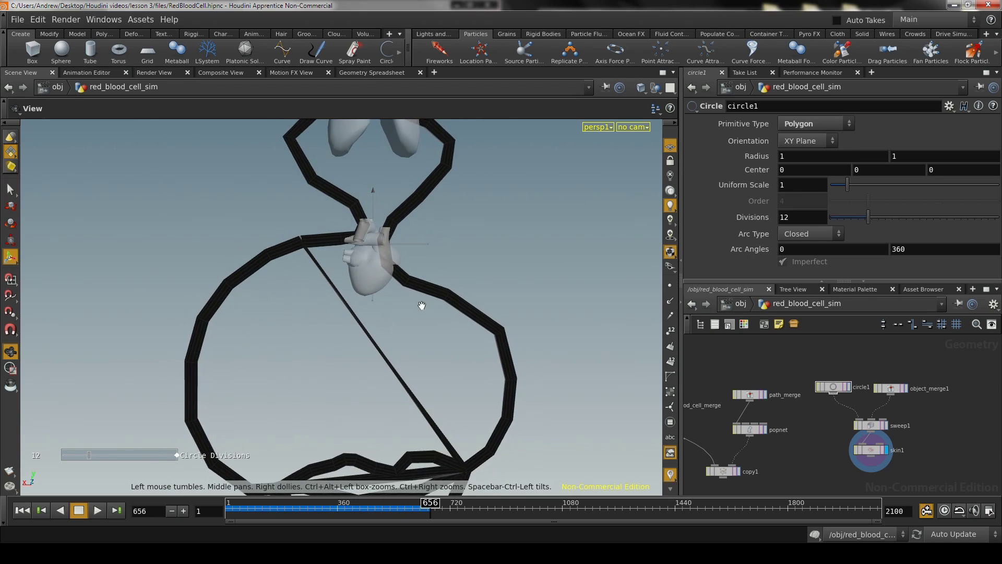
{"action": "left_click_drag", "start_coordinate": [422, 305], "coordinate": [445, 266], "text": "alt"}
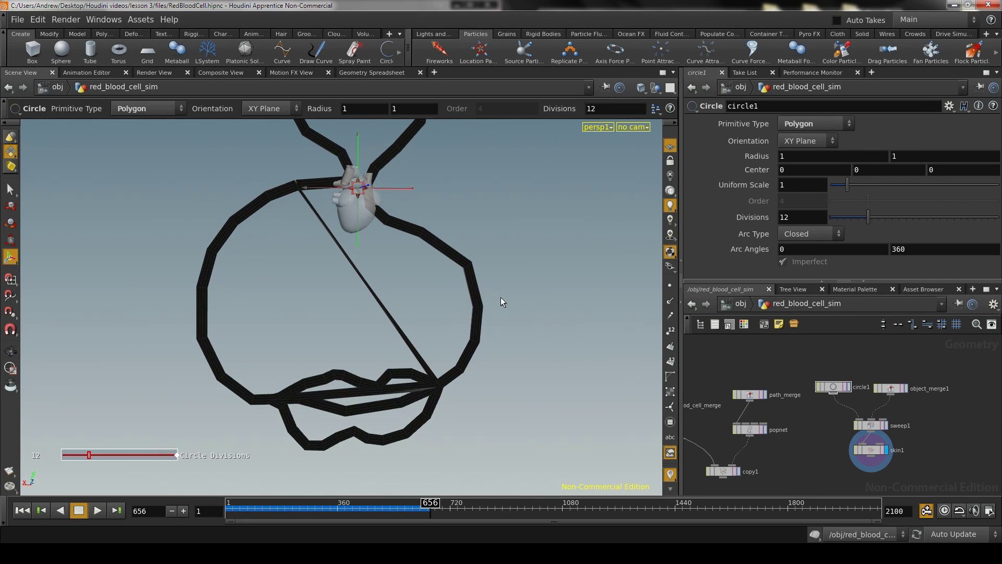
{"action": "right_click_drag", "start_coordinate": [532, 382], "coordinate": [532, 436], "text": "alt"}
{"action": "left_click_drag", "start_coordinate": [532, 436], "coordinate": [483, 421], "text": "alt"}
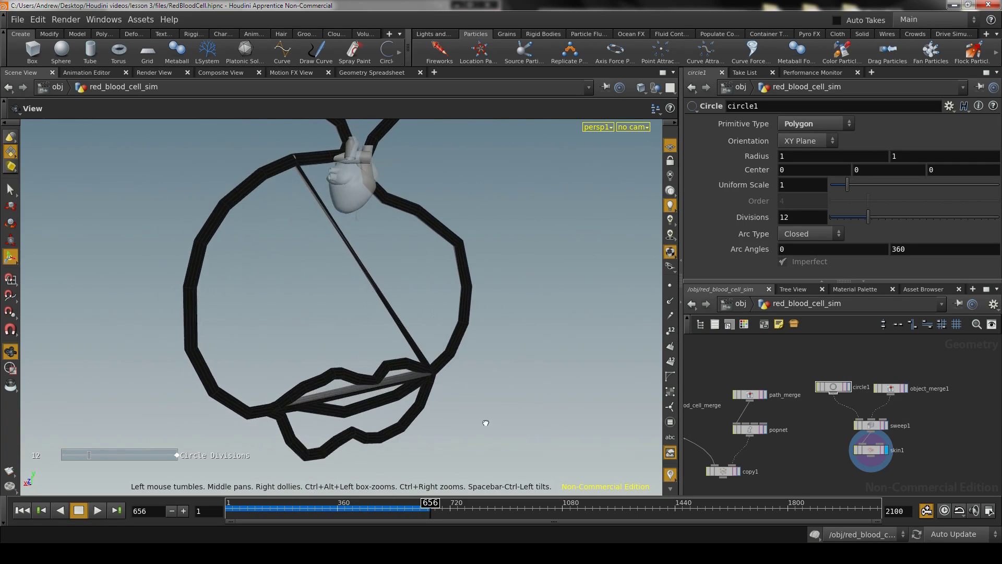
{"action": "key", "text": "Return"}
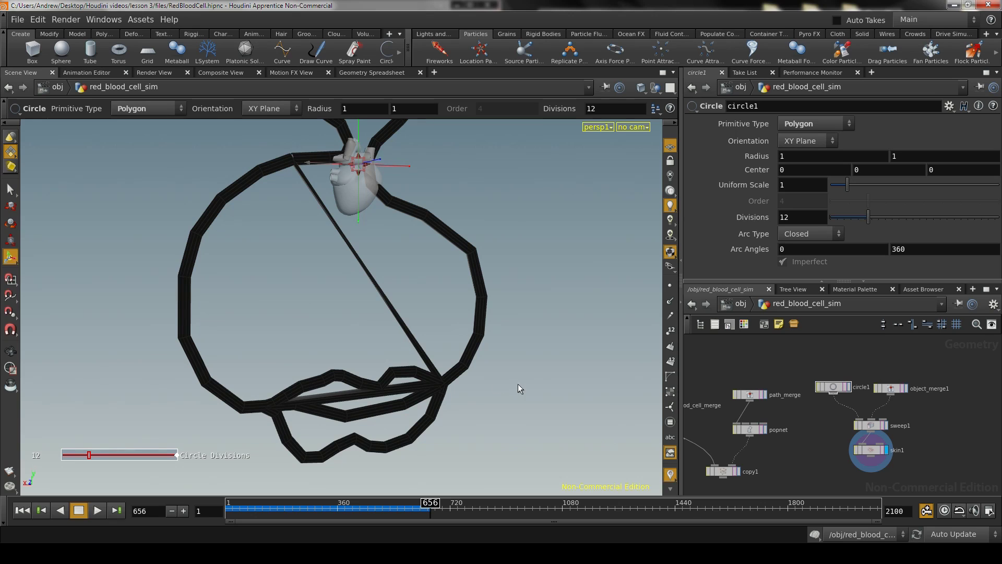
{"action": "mouse_move", "coordinate": [807, 419]}
{"action": "middle_mouse_down"}
{"action": "mouse_move", "coordinate": [793, 411]}
{"action": "mouse_move", "coordinate": [819, 428]}
{"action": "middle_mouse_up"}
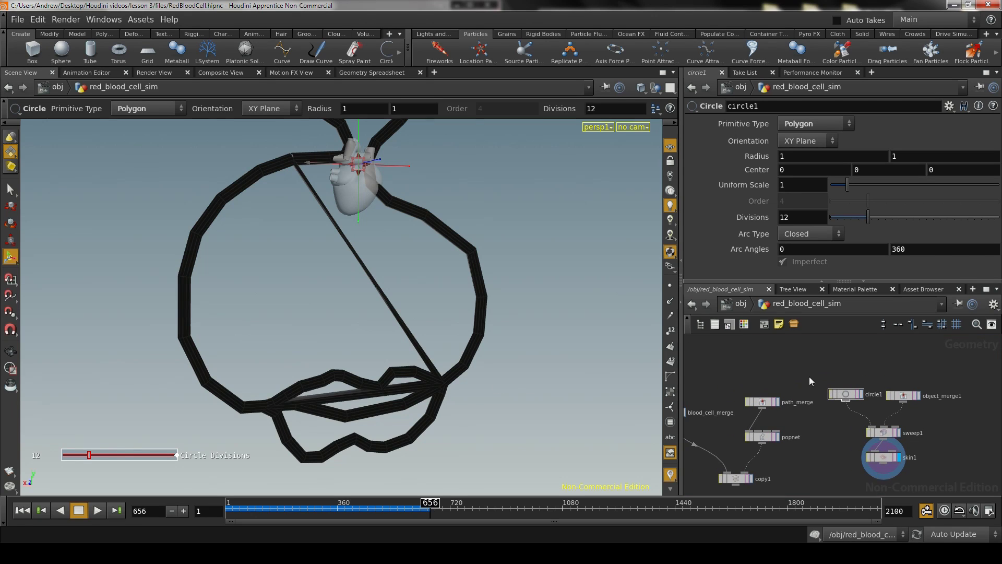
Step: Go into the particle_path1 object and display its merge1 node to check the merged path curves
{"action": "left_click", "coordinate": [741, 307]}
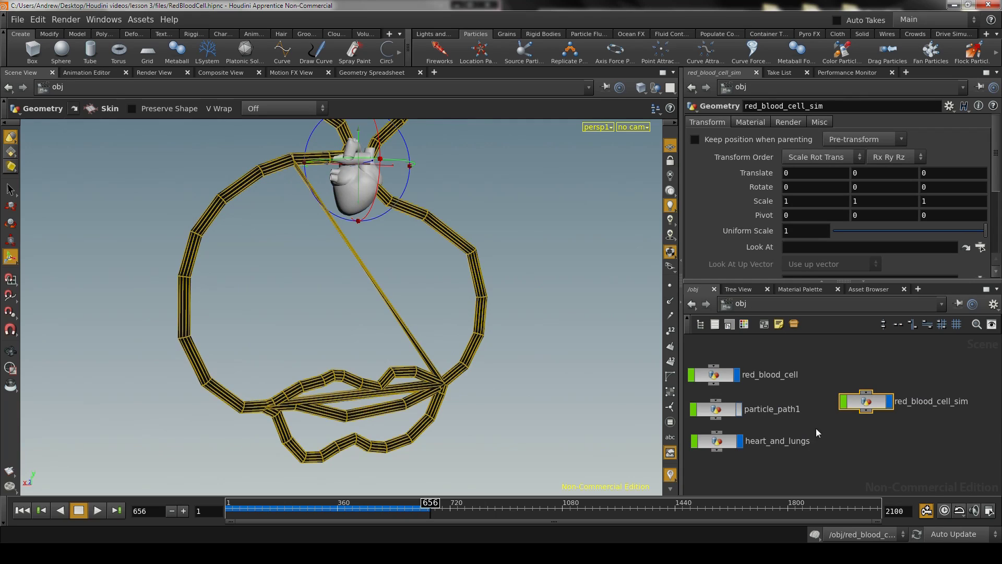
{"action": "double_click", "coordinate": [707, 410]}
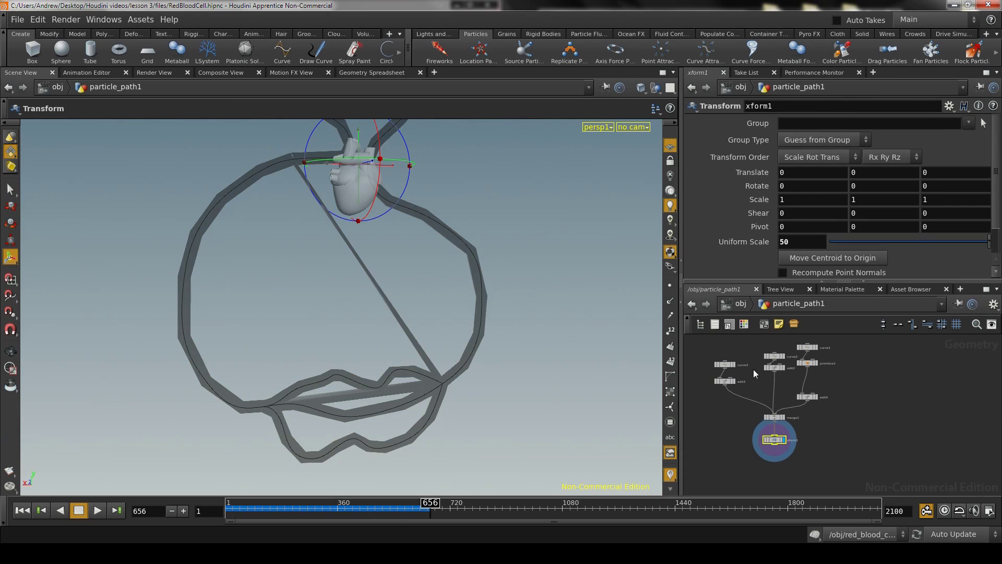
{"action": "scroll", "coordinate": [753, 369], "scroll_direction": "up", "scroll_amount": 4}
{"action": "middle_click_drag", "start_coordinate": [743, 395], "coordinate": [774, 416]}
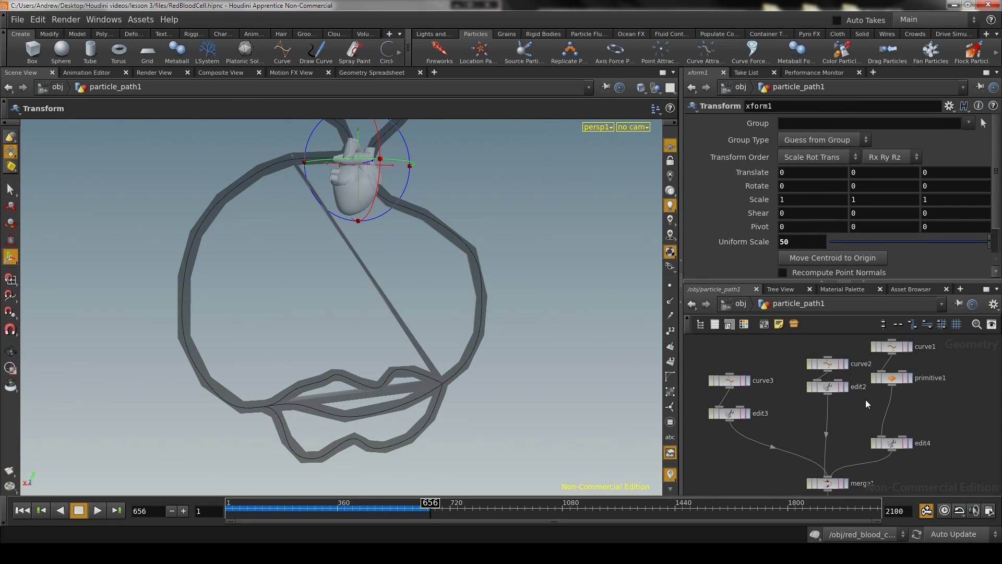
{"action": "middle_click_drag", "start_coordinate": [860, 430], "coordinate": [839, 378]}
{"action": "left_click", "coordinate": [826, 432]}
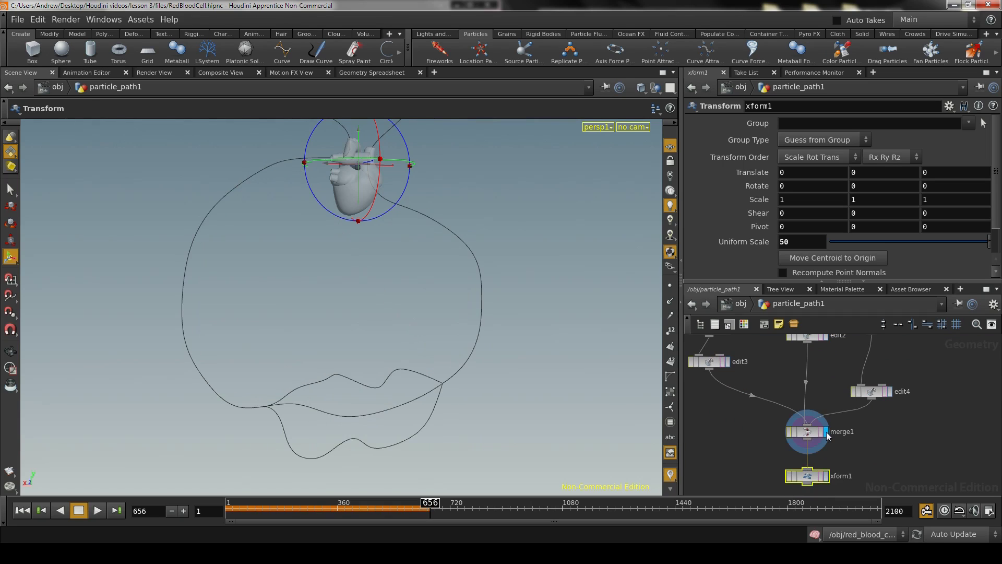
{"action": "scroll", "coordinate": [508, 246], "scroll_direction": "down", "scroll_amount": 3}
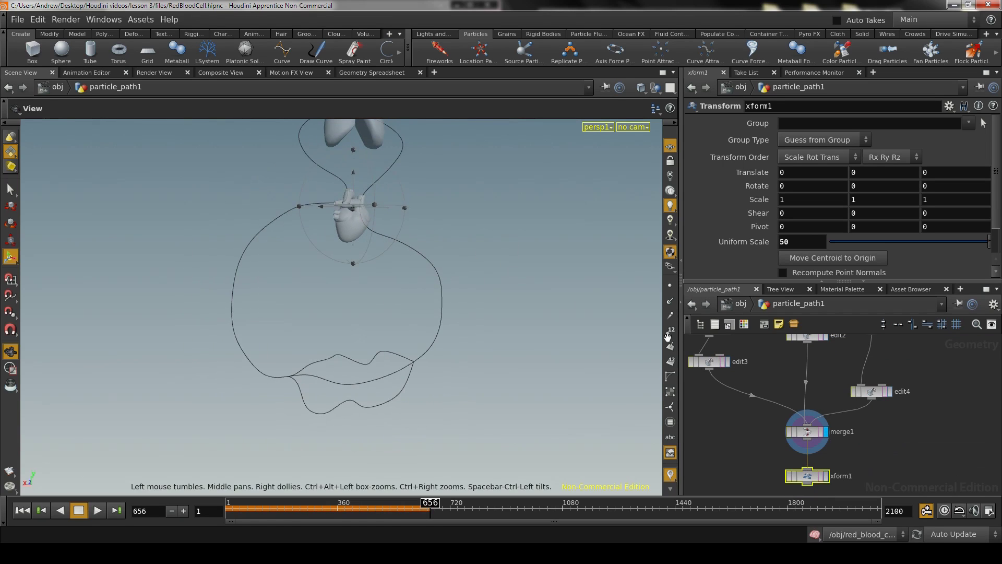
Step: Display and select the edit3 node, and frame its curve in the view
{"action": "left_click", "coordinate": [728, 361]}
{"action": "middle_click_drag", "start_coordinate": [765, 373], "coordinate": [769, 408]}
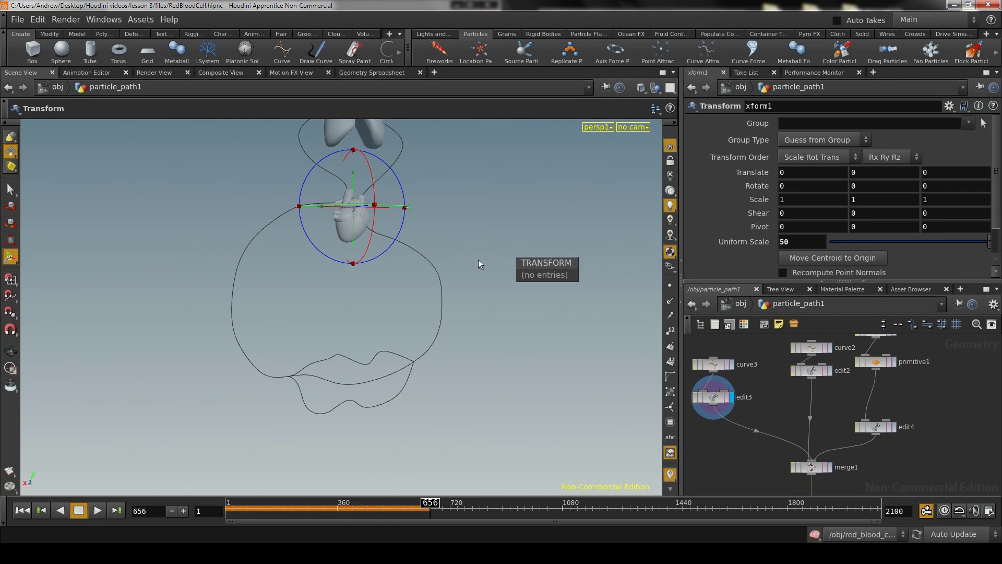
{"action": "left_click", "coordinate": [718, 401]}
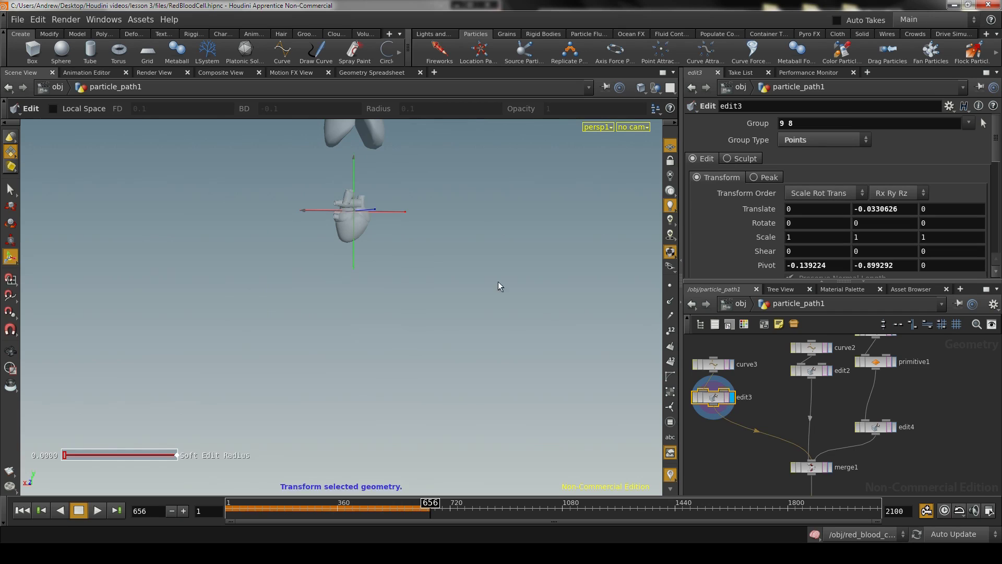
{"action": "right_click_drag", "start_coordinate": [497, 285], "coordinate": [365, 307], "text": "alt"}
{"action": "key", "text": "Return"}
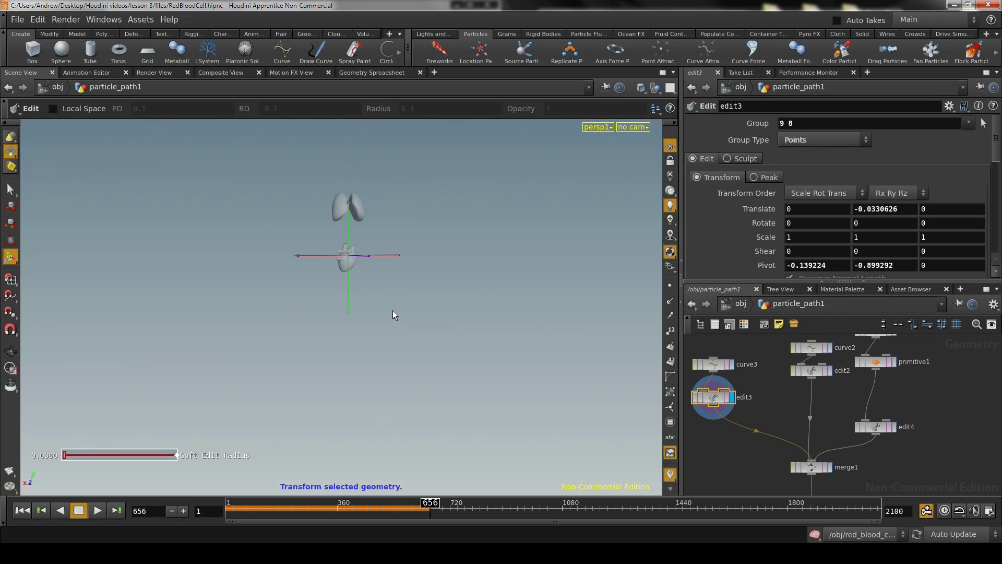
{"action": "key", "text": "ctrl+f"}
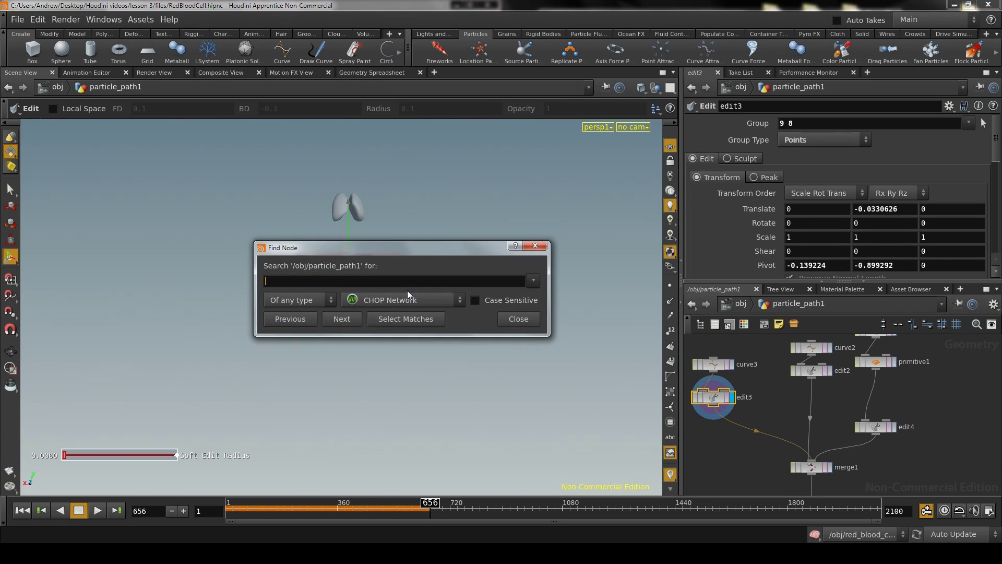
{"action": "left_click", "coordinate": [534, 323]}
{"action": "key", "text": "space+f"}
{"action": "right_click_drag", "start_coordinate": [418, 327], "coordinate": [545, 345], "text": "alt"}
Step: Hide the heart_and_lungs and red_blood_cell objects, display particle_path1, and go back inside it
{"action": "left_click", "coordinate": [741, 304]}
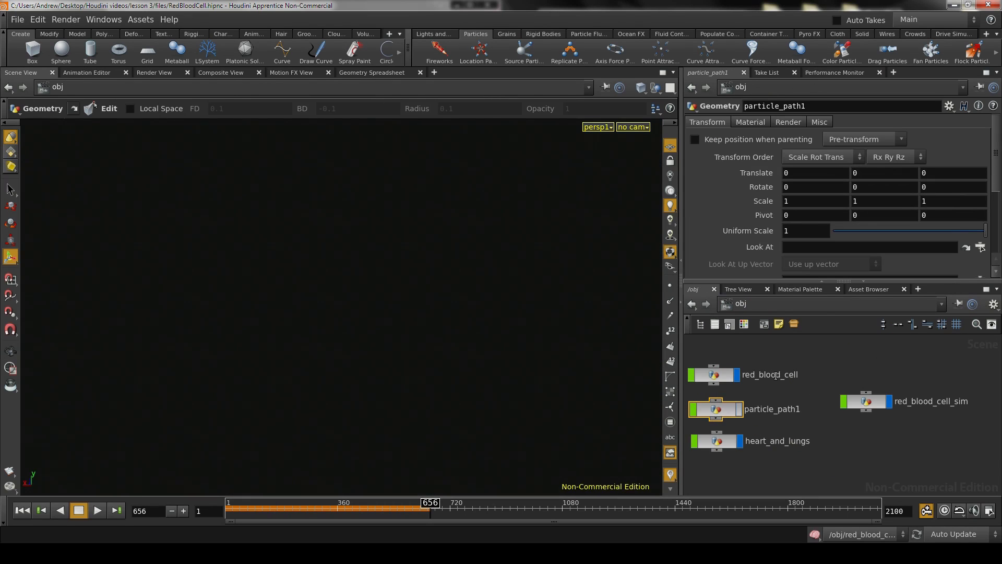
{"action": "left_click", "coordinate": [740, 441]}
{"action": "left_click", "coordinate": [737, 374]}
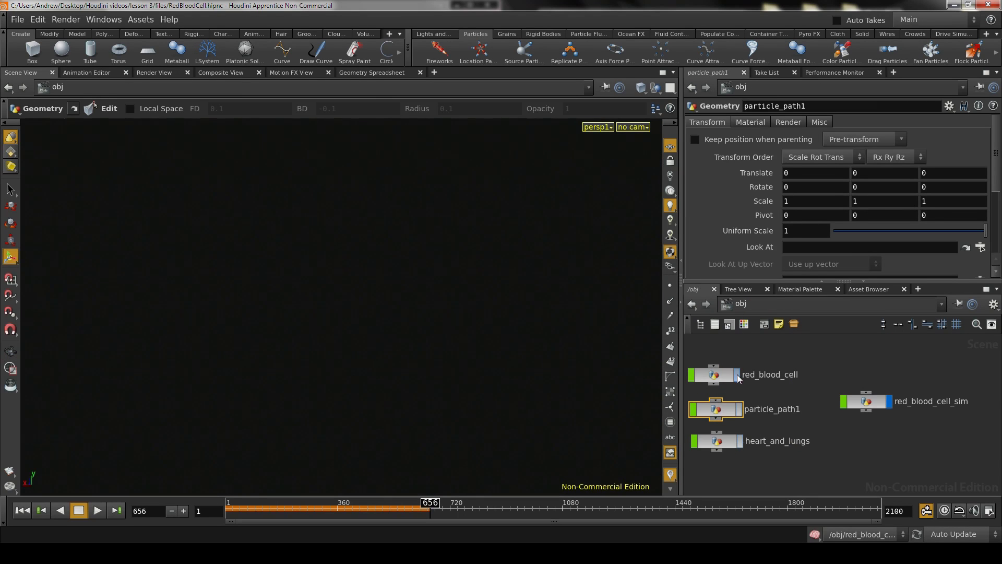
{"action": "left_click", "coordinate": [740, 409]}
{"action": "double_click", "coordinate": [718, 409]}
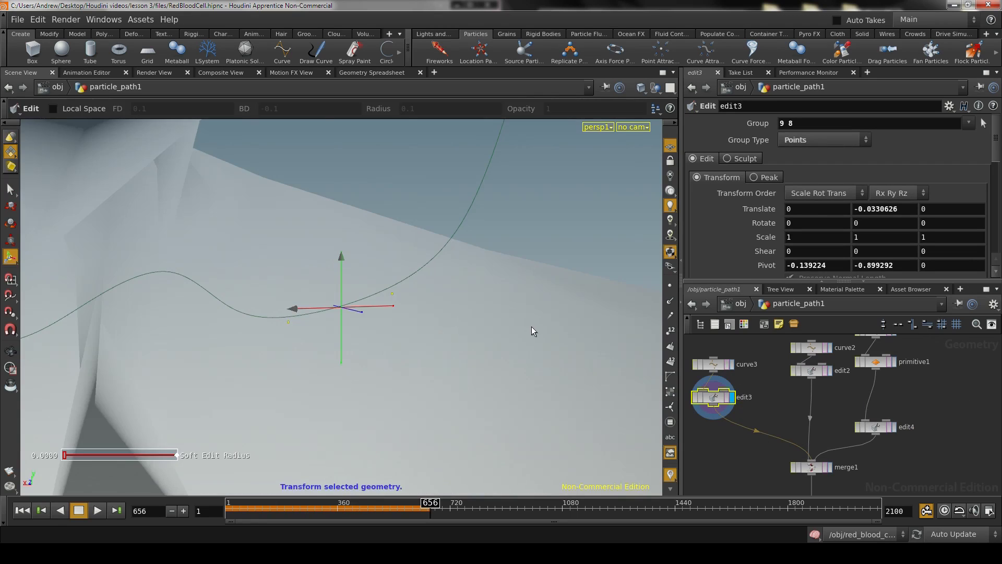
Step: Hide the red_blood_cell_sim object and reopen particle_path1 to view edit3's curve on its own
{"action": "right_click_drag", "start_coordinate": [531, 328], "coordinate": [511, 305], "text": "alt"}
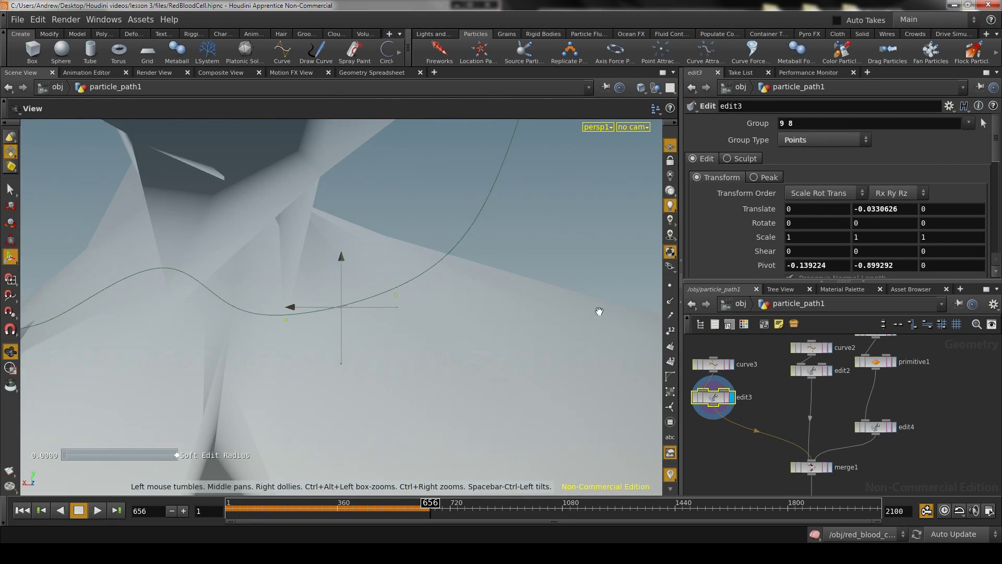
{"action": "right_click_drag", "start_coordinate": [600, 312], "coordinate": [413, 300], "text": "alt"}
{"action": "left_click", "coordinate": [741, 303]}
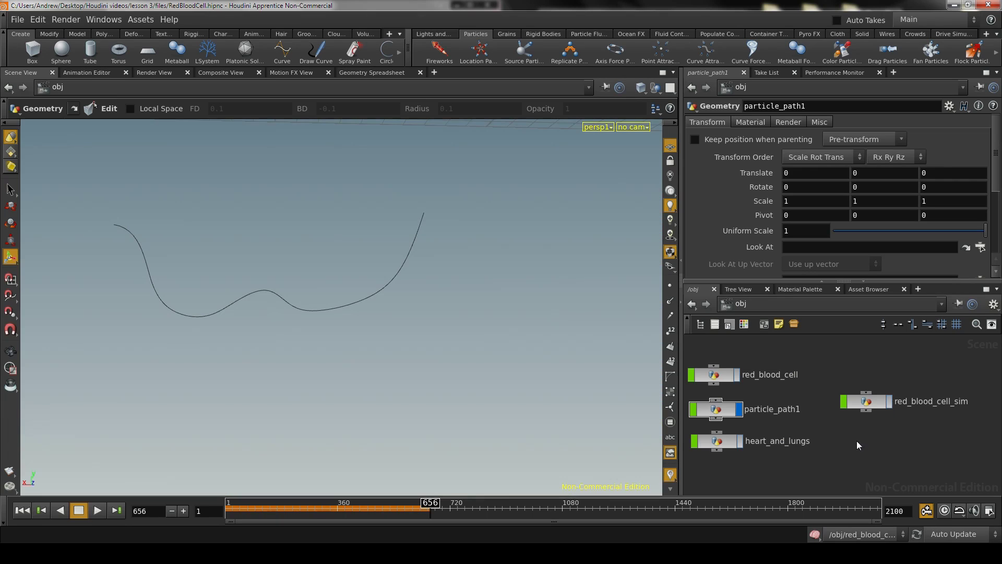
{"action": "double_click", "coordinate": [719, 411]}
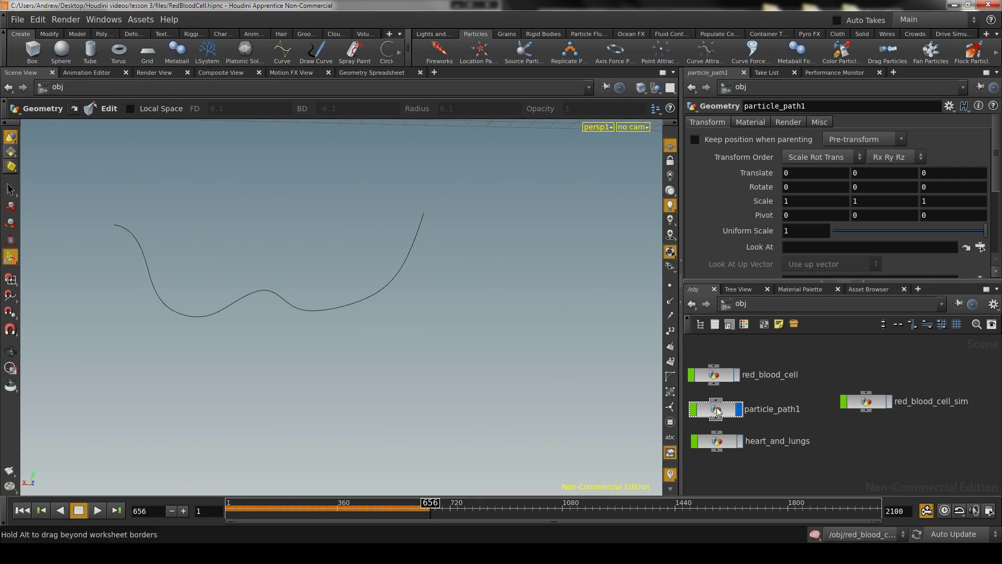
{"action": "right_click_drag", "start_coordinate": [522, 302], "coordinate": [377, 294], "text": "alt"}
{"action": "left_click_drag", "start_coordinate": [411, 296], "coordinate": [453, 312], "text": "alt"}
{"action": "middle_click_drag", "start_coordinate": [461, 322], "coordinate": [490, 367], "text": "alt"}
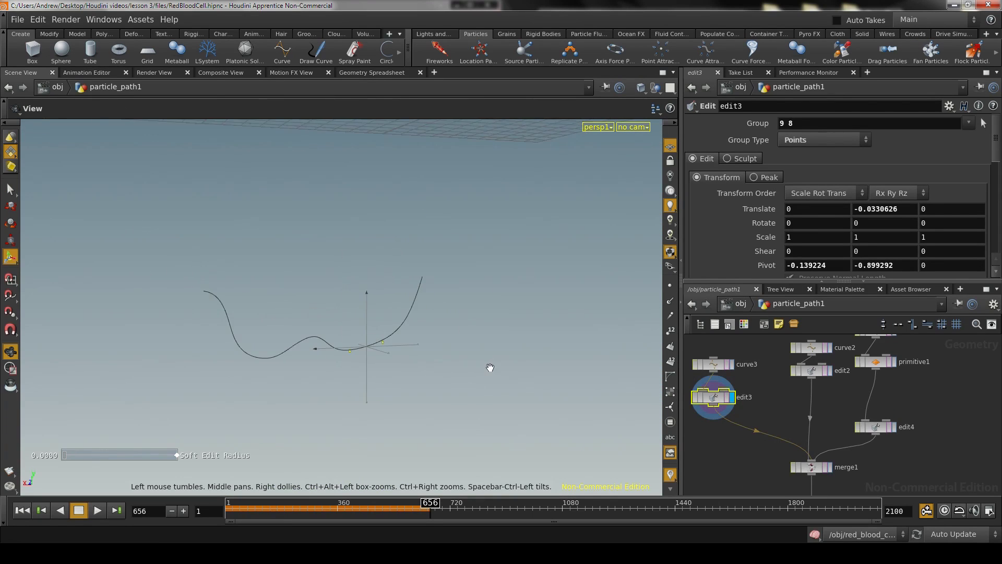
{"action": "right_click_drag", "start_coordinate": [490, 367], "coordinate": [524, 371], "text": "alt"}
{"action": "right_click_drag", "start_coordinate": [472, 307], "coordinate": [394, 298], "text": "alt"}
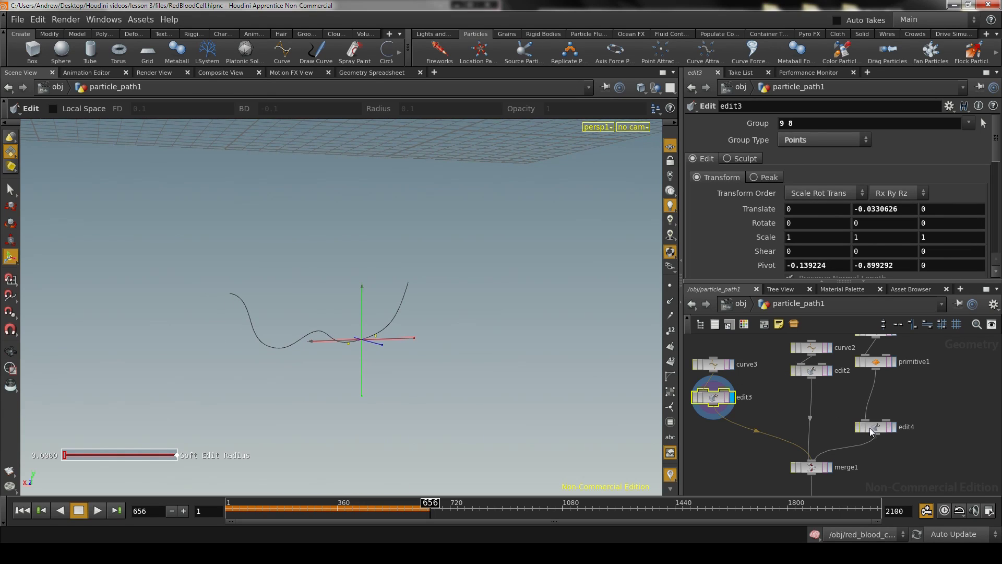
Step: Compare the path curves by displaying edit4, then edit2, with edit3 added to the selection
{"action": "left_click", "coordinate": [894, 426]}
{"action": "left_click", "coordinate": [878, 427]}
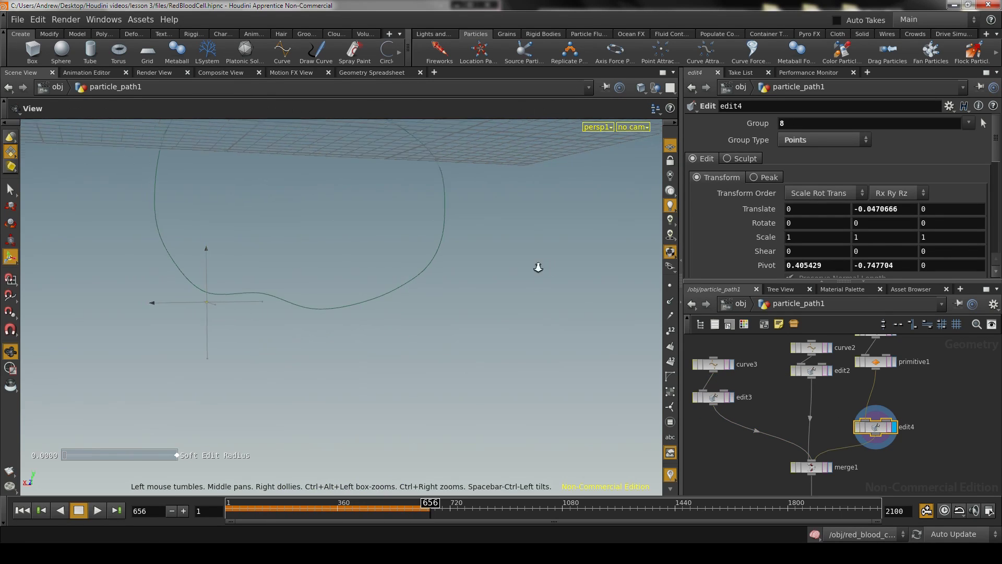
{"action": "right_click_drag", "start_coordinate": [538, 266], "coordinate": [473, 266], "text": "alt"}
{"action": "left_click_drag", "start_coordinate": [472, 266], "coordinate": [441, 331], "text": "alt"}
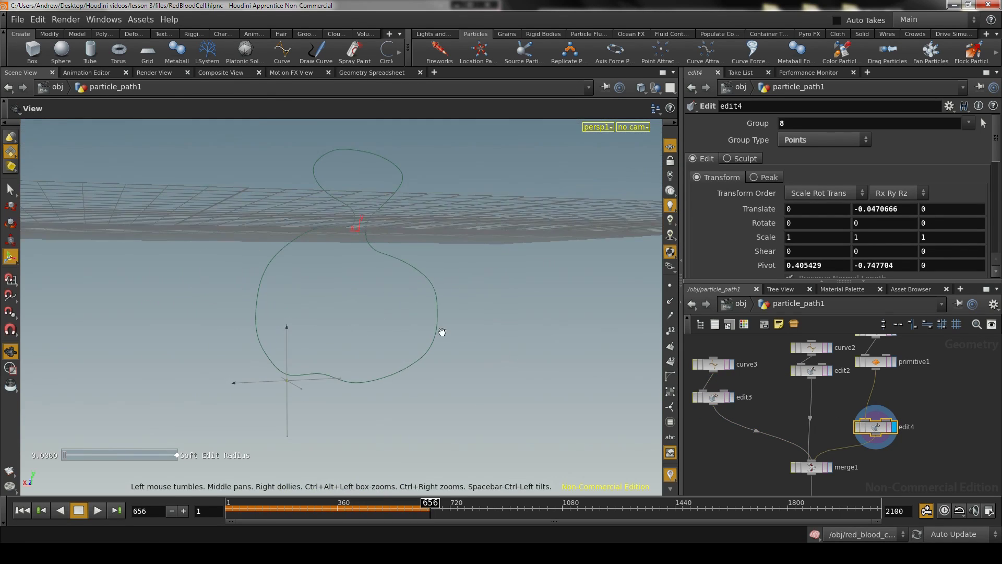
{"action": "left_click", "coordinate": [829, 371]}
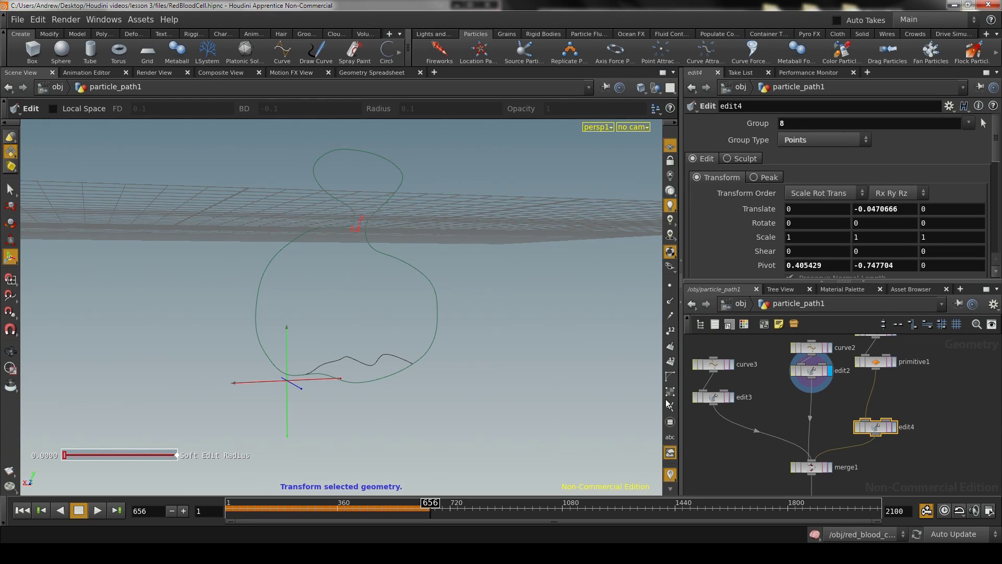
{"action": "left_click", "coordinate": [713, 400], "text": "shift"}
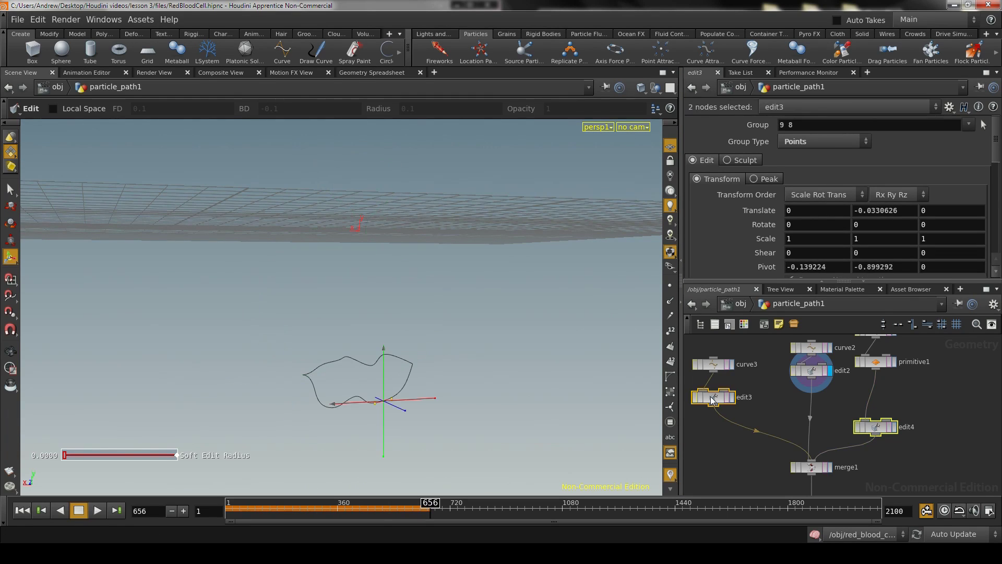
Step: Select edit2 and merge1 in turn, and examine from several angles how the path curves meet
{"action": "left_click", "coordinate": [813, 372], "text": "shift"}
{"action": "left_click", "coordinate": [828, 388]}
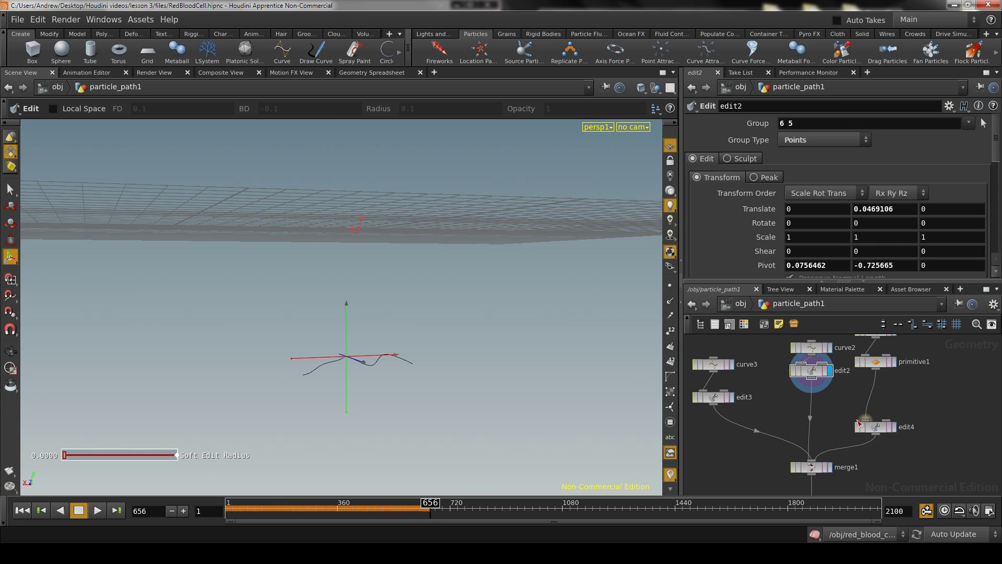
{"action": "left_click", "coordinate": [817, 470]}
{"action": "right_click_drag", "start_coordinate": [485, 340], "coordinate": [380, 340]}
{"action": "left_click_drag", "start_coordinate": [379, 340], "coordinate": [355, 309]}
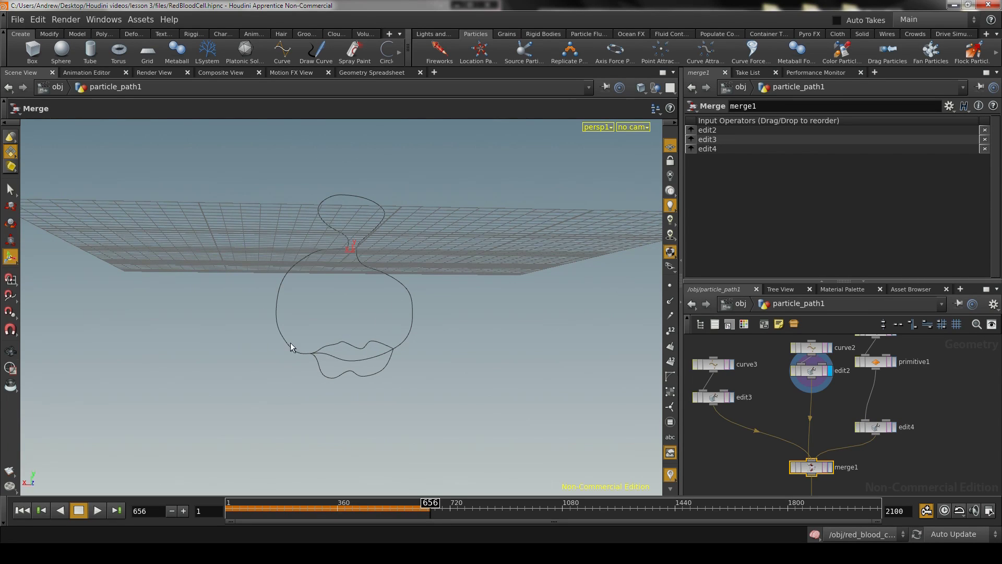
{"action": "right_click_drag", "start_coordinate": [290, 343], "coordinate": [431, 368]}
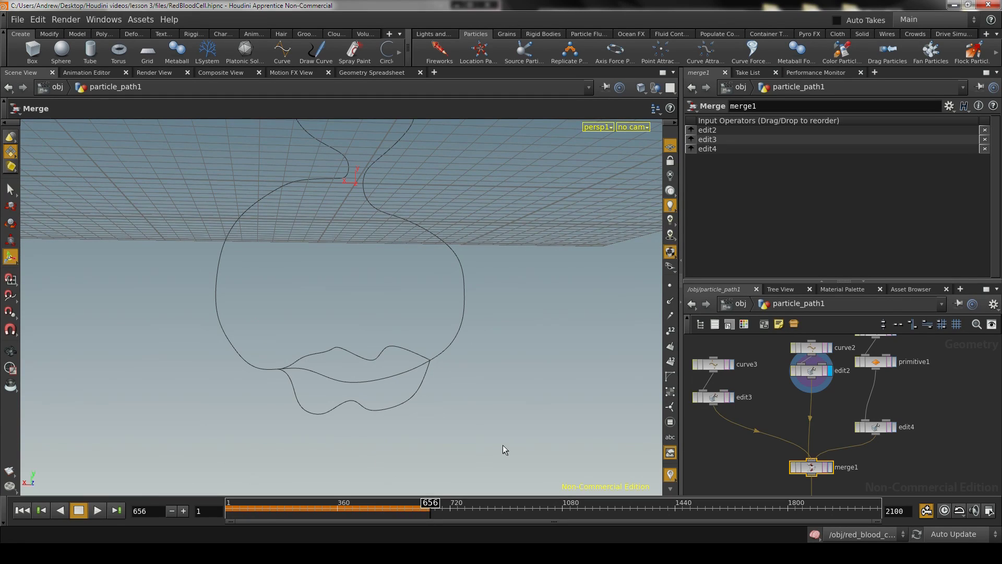
{"action": "middle_click_drag", "start_coordinate": [767, 470], "coordinate": [760, 435]}
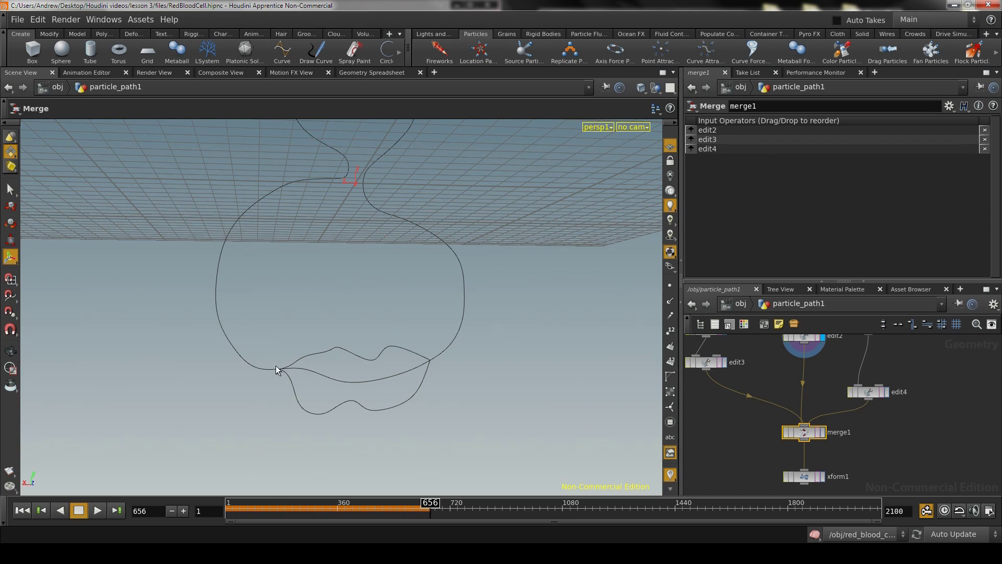
{"action": "left_click_drag", "start_coordinate": [408, 365], "coordinate": [418, 337], "text": "alt"}
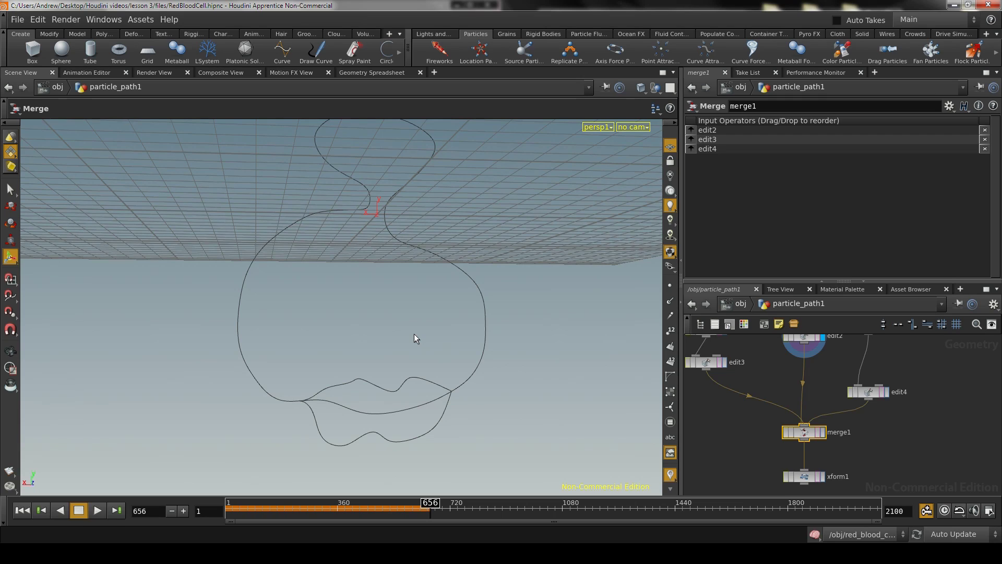
Step: Return to the object level, display heart_and_lungs alongside the path, and frame the heart
{"action": "left_click", "coordinate": [738, 304]}
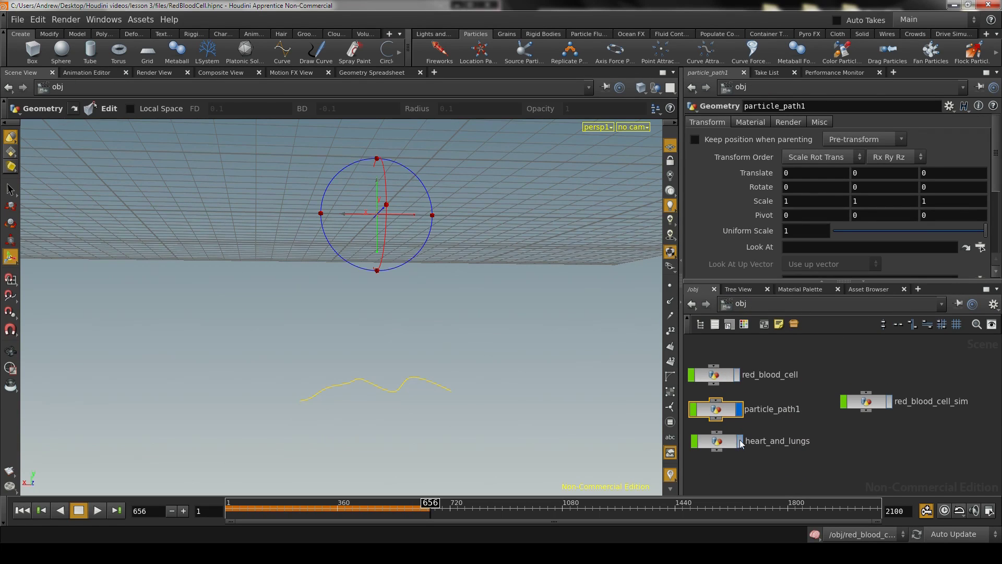
{"action": "key", "text": "Escape"}
{"action": "middle_click_drag", "start_coordinate": [472, 241], "coordinate": [424, 276]}
{"action": "right_click_drag", "start_coordinate": [424, 276], "coordinate": [302, 327], "text": "alt"}
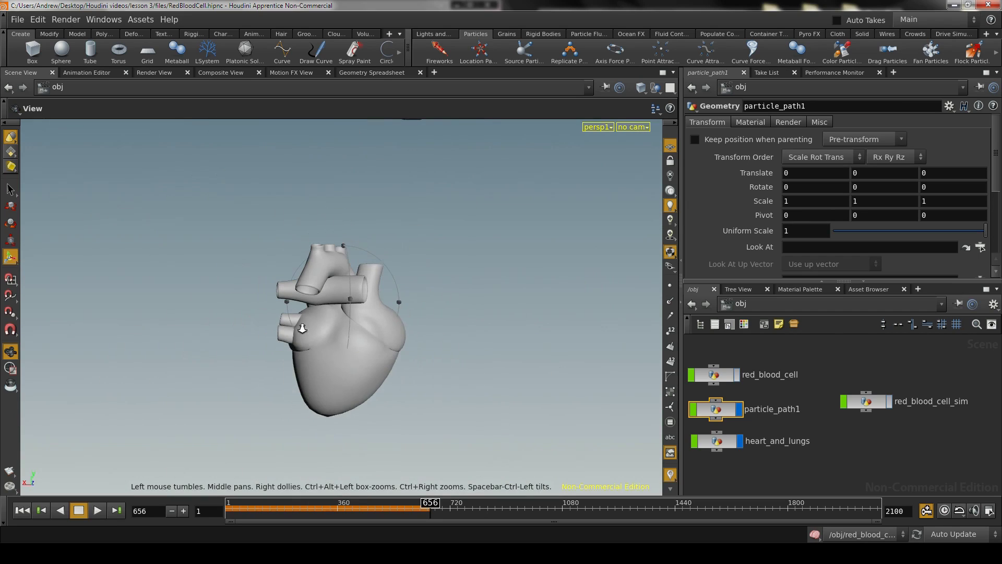
Step: Set particle_path1's displayed node to xform1, then return to the object level and hide particle_path1
{"action": "double_click", "coordinate": [730, 412]}
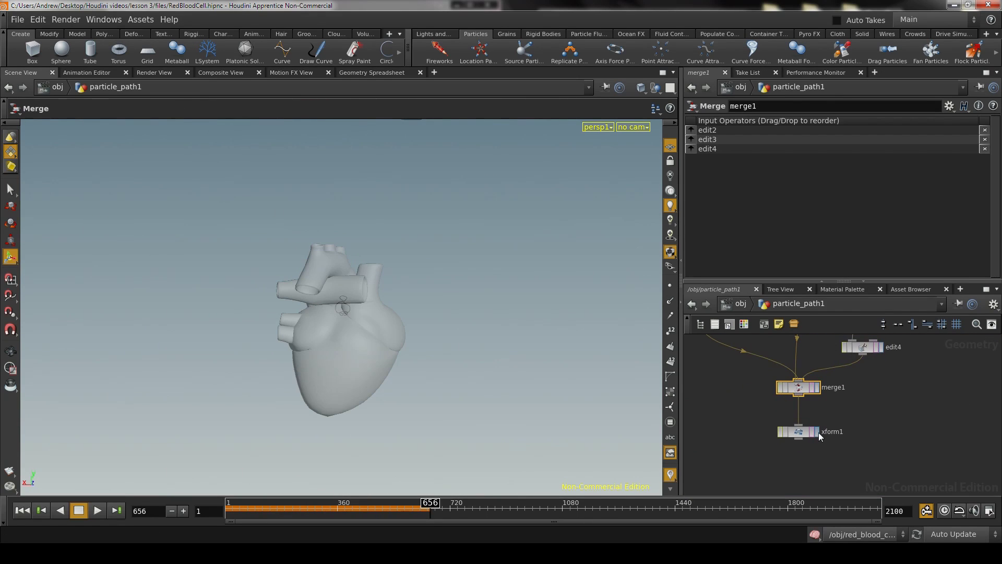
{"action": "left_click", "coordinate": [817, 432]}
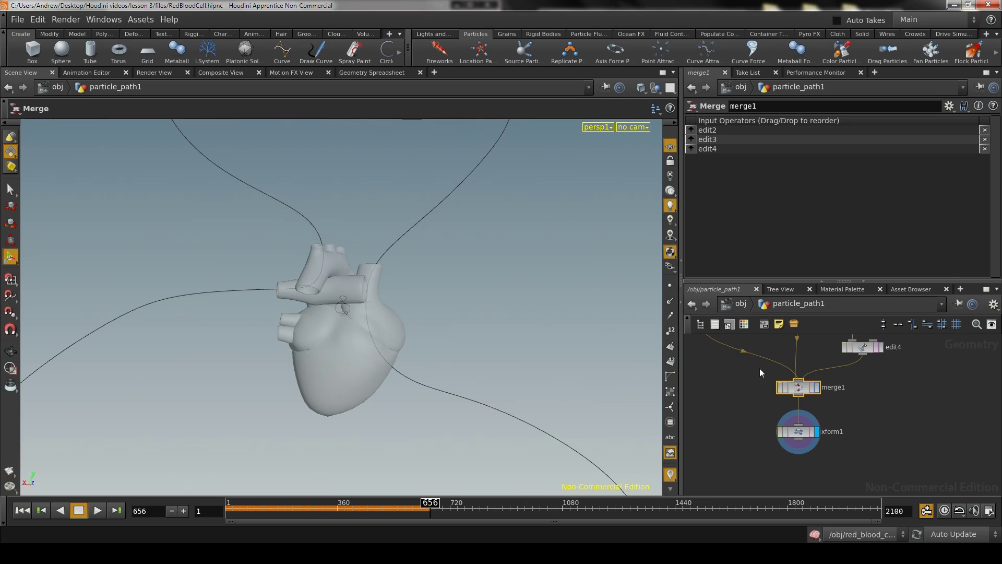
{"action": "left_click", "coordinate": [733, 304]}
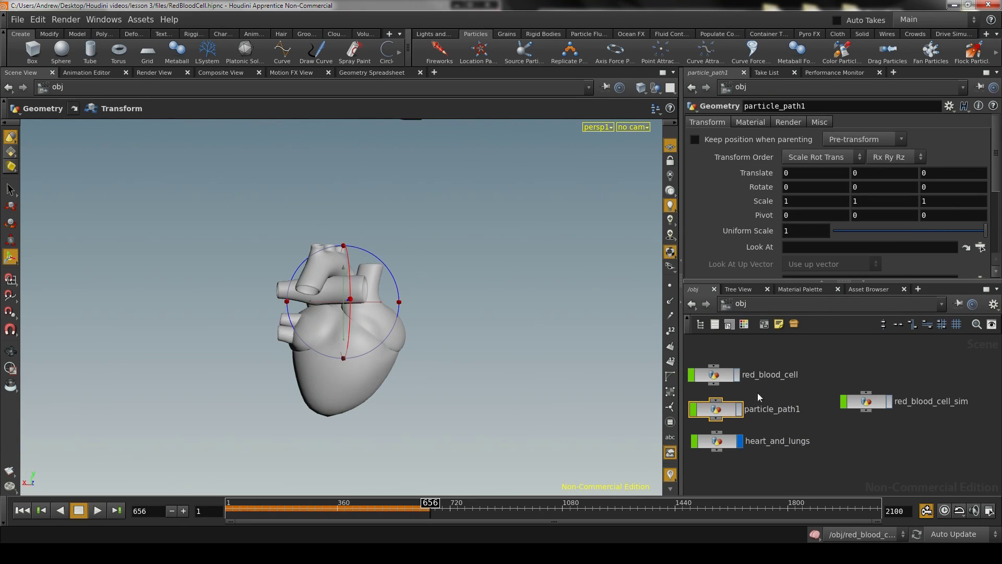
Step: Display red_blood_cell_sim and delete the circle1, object_merge1, sweep1 and skin1 nodes inside it
{"action": "left_click", "coordinate": [716, 376]}
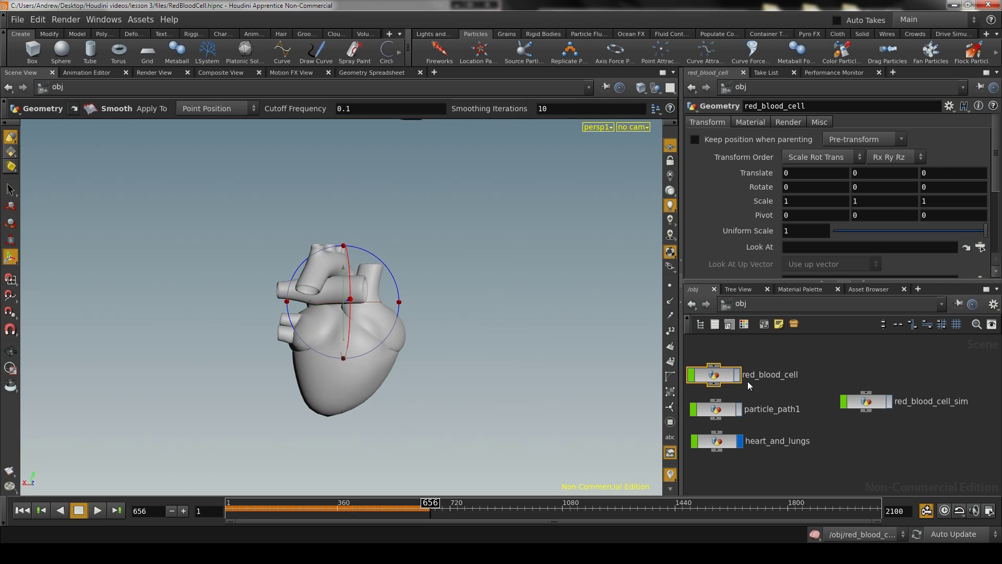
{"action": "double_click", "coordinate": [864, 400]}
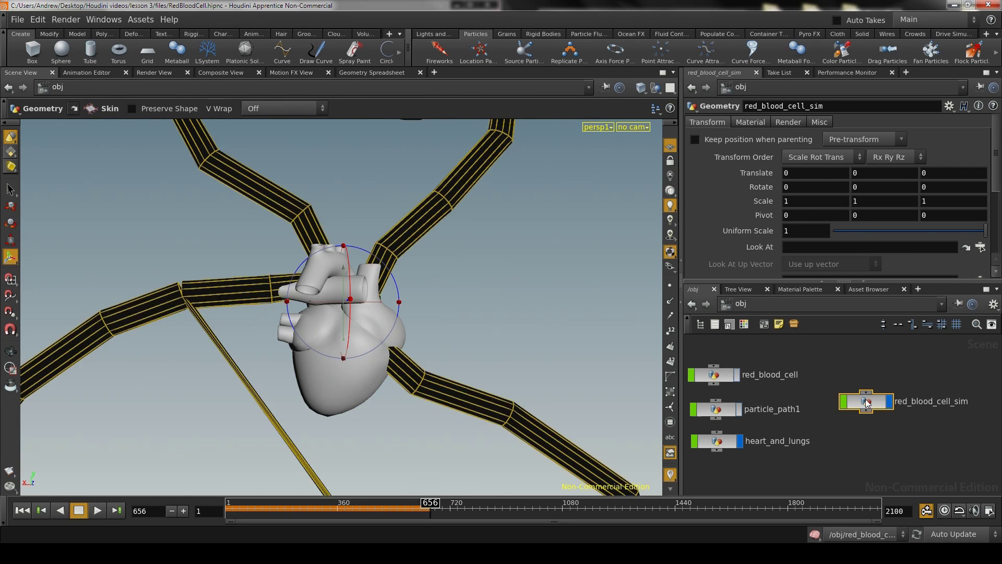
{"action": "right_click_drag", "start_coordinate": [577, 277], "coordinate": [251, 292], "text": "alt"}
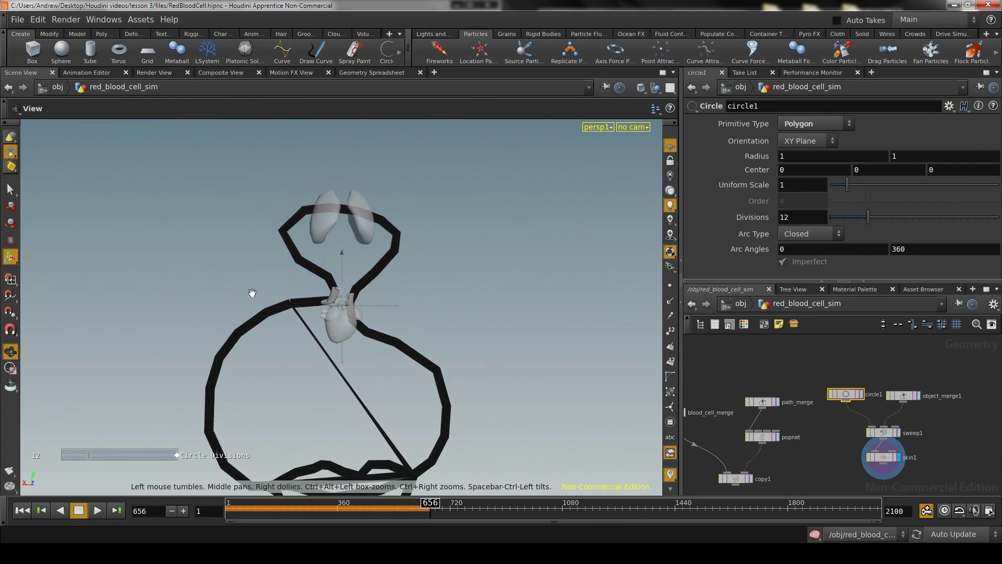
{"action": "middle_click_drag", "start_coordinate": [477, 288], "coordinate": [495, 206], "text": "alt"}
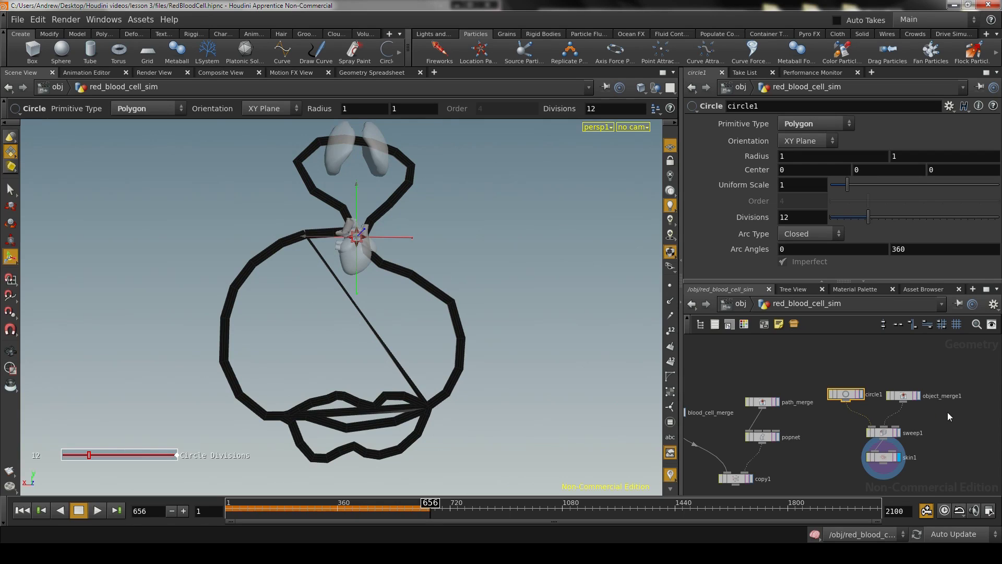
{"action": "left_click_drag", "start_coordinate": [959, 451], "coordinate": [833, 371]}
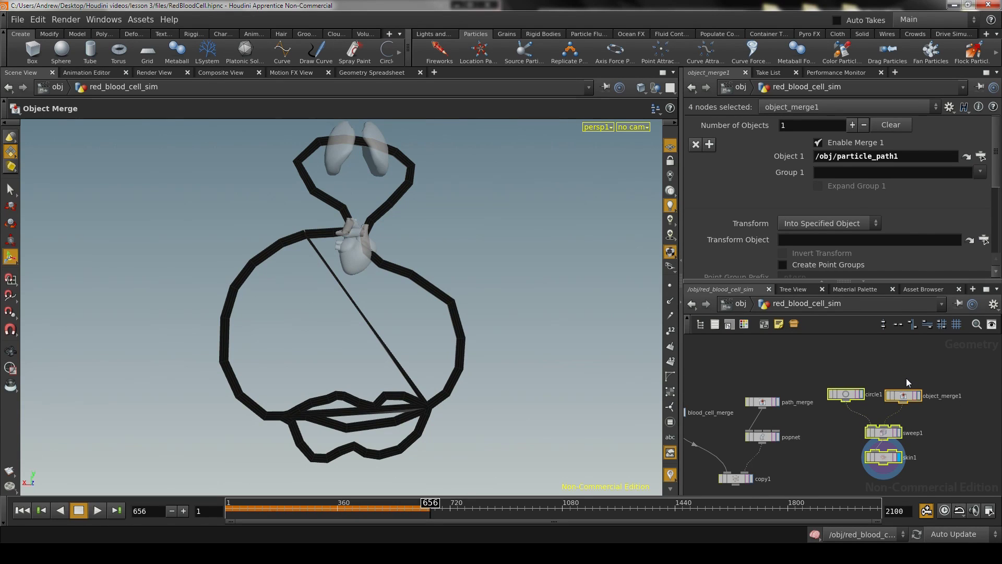
{"action": "key", "text": "Delete"}
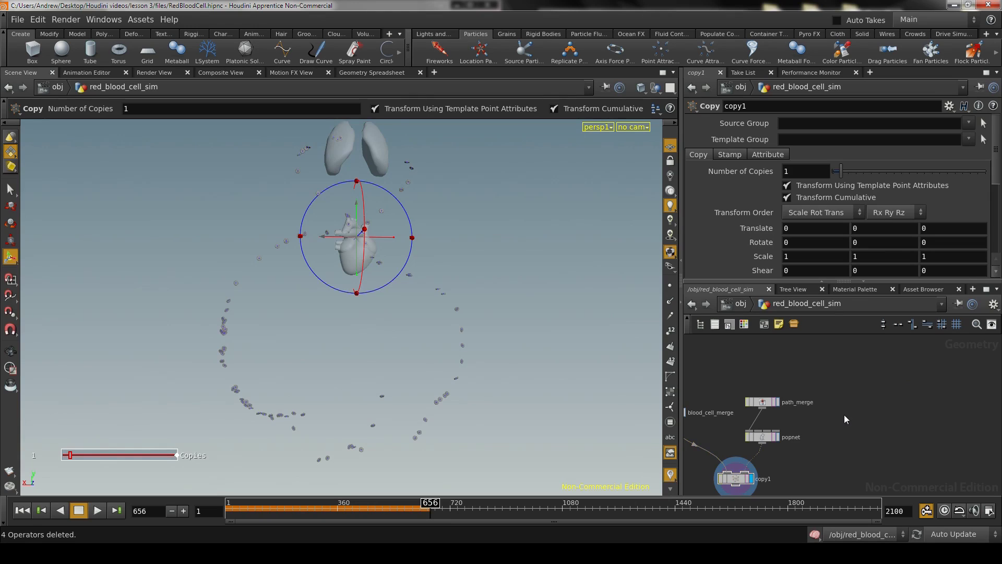
{"action": "middle_click_drag", "start_coordinate": [846, 419], "coordinate": [862, 392]}
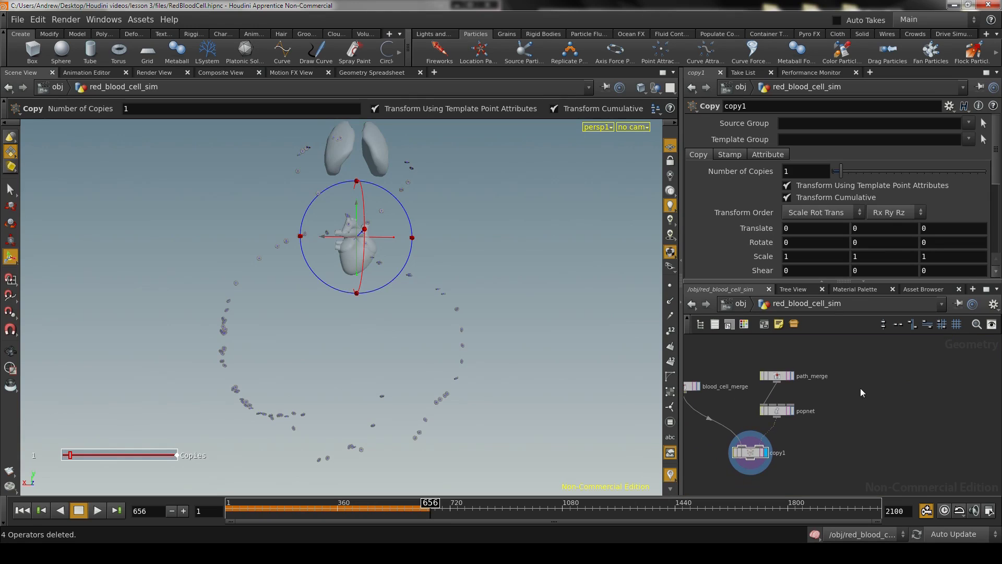
Step: Copy all the nodes inside particle_path1 and paste them into red_blood_cell_sim beside its existing network
{"action": "left_click", "coordinate": [728, 303]}
{"action": "double_click", "coordinate": [723, 414]}
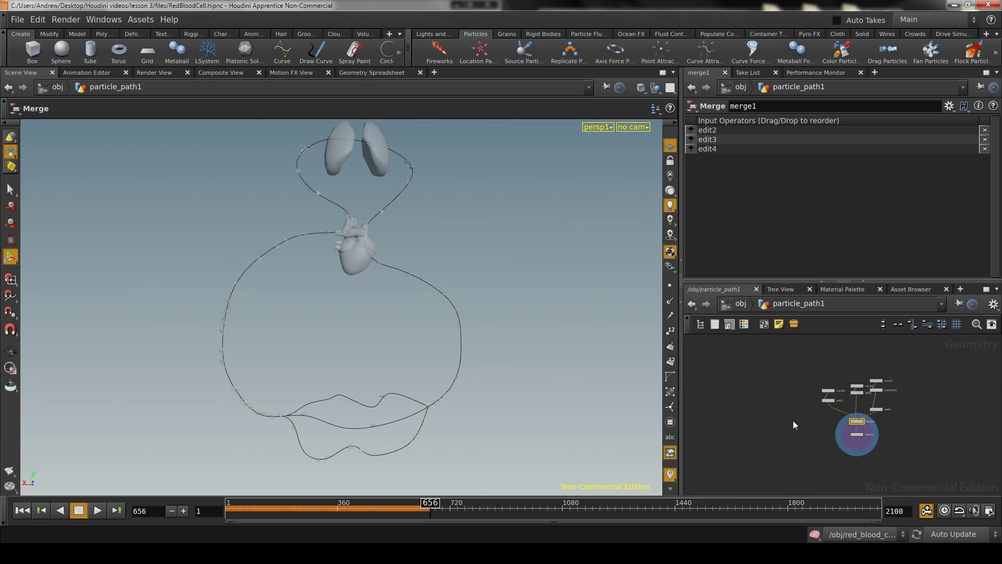
{"action": "left_click_drag", "start_coordinate": [775, 352], "coordinate": [944, 459]}
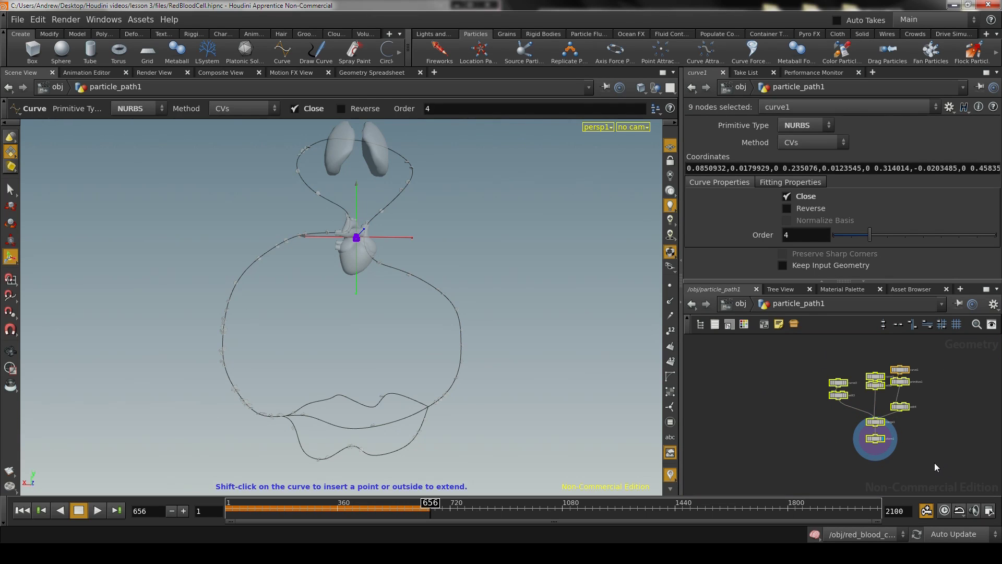
{"action": "key", "text": "ctrl+c"}
{"action": "left_click", "coordinate": [741, 304]}
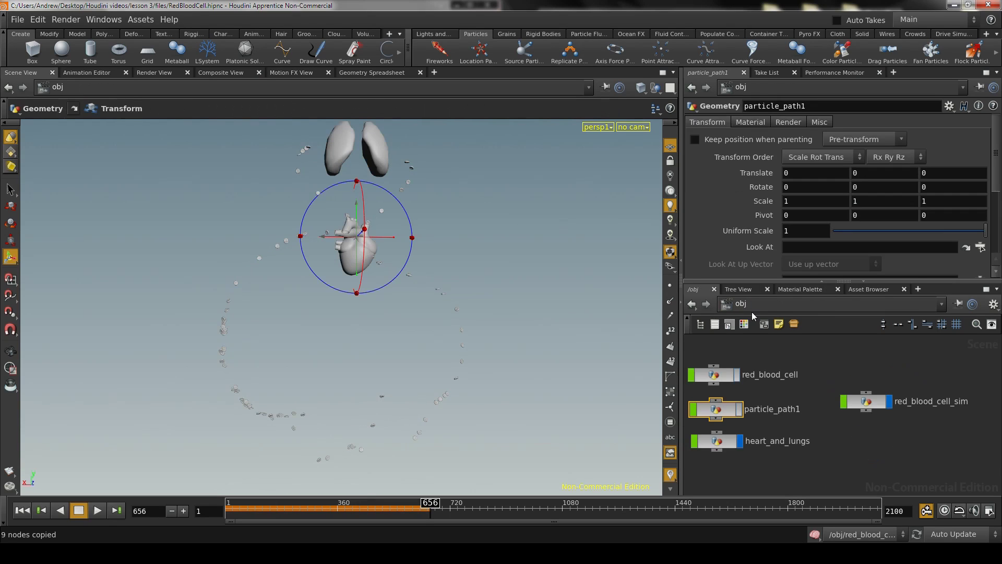
{"action": "double_click", "coordinate": [870, 408]}
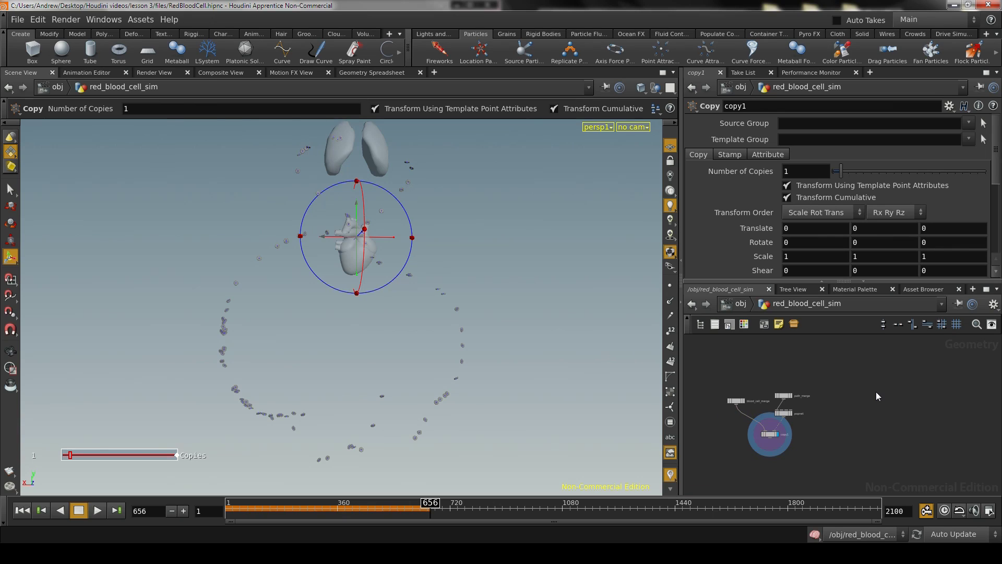
{"action": "key", "text": "ctrl+v"}
{"action": "left_click", "coordinate": [926, 428]}
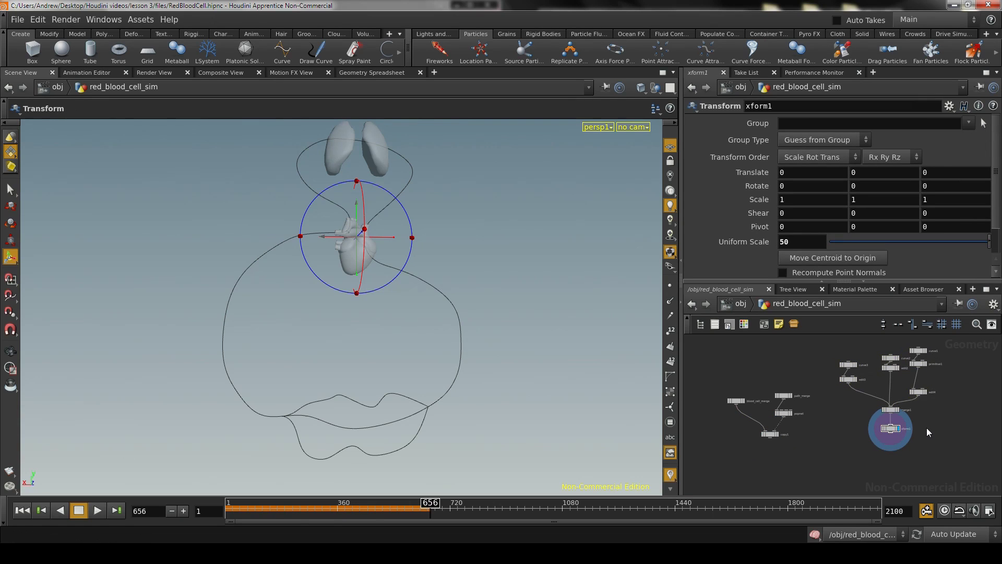
Step: Hide heart_and_lungs and go back inside red_blood_cell_sim to view the pasted path curves on their own
{"action": "left_click", "coordinate": [742, 304]}
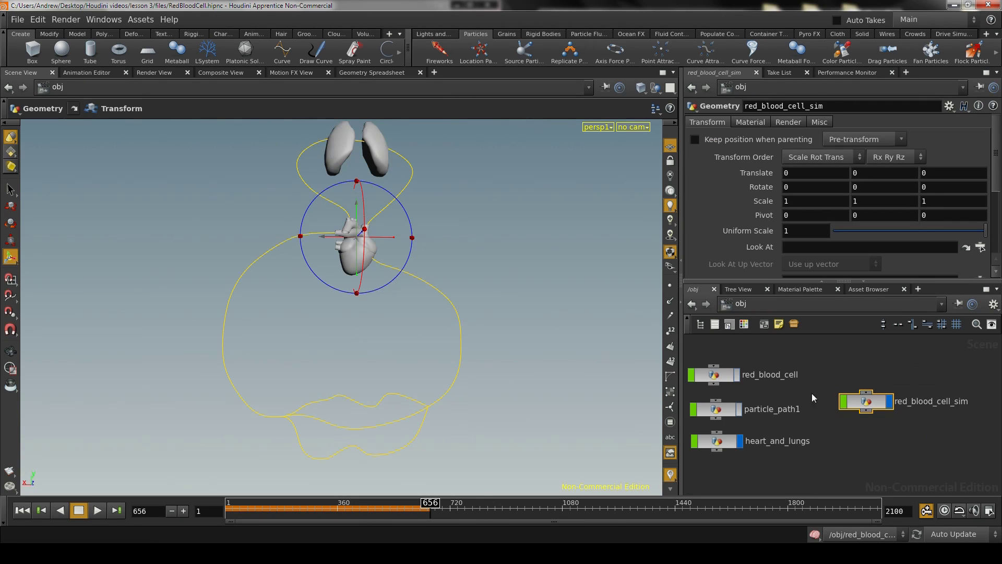
{"action": "left_click", "coordinate": [740, 440]}
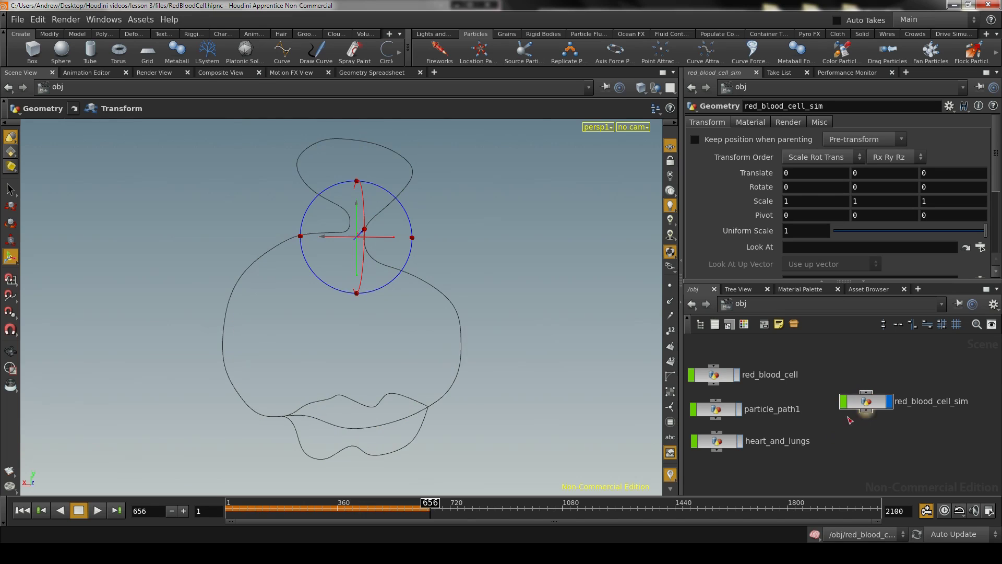
{"action": "double_click", "coordinate": [867, 401]}
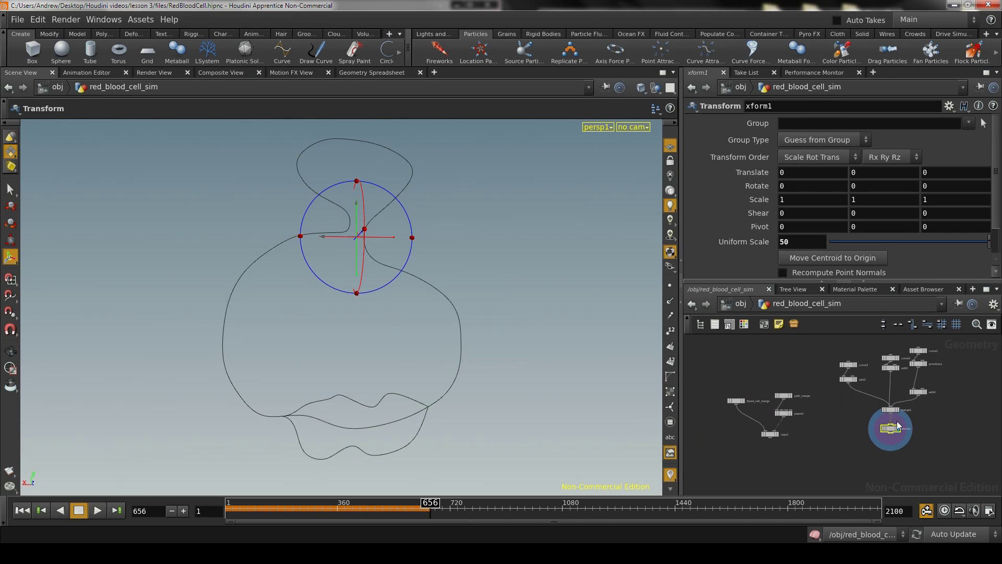
{"action": "right_click_drag", "start_coordinate": [546, 339], "coordinate": [495, 259], "text": "alt"}
{"action": "middle_click_drag", "start_coordinate": [495, 296], "coordinate": [494, 441], "text": "alt"}
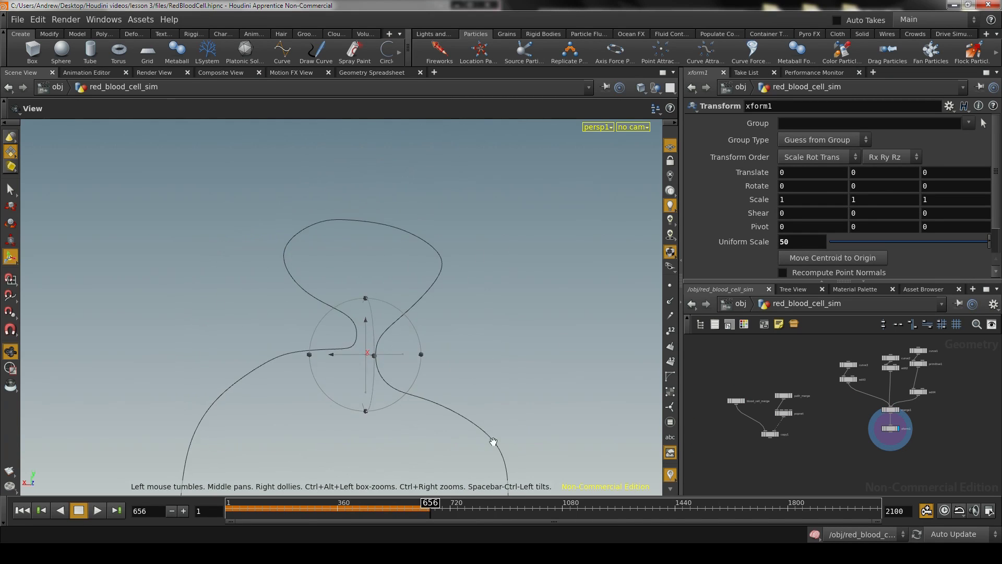
{"action": "right_click_drag", "start_coordinate": [499, 441], "coordinate": [522, 392], "text": "alt"}
{"action": "left_click_drag", "start_coordinate": [522, 392], "coordinate": [310, 226], "text": "alt"}
{"action": "left_click_drag", "start_coordinate": [505, 364], "coordinate": [513, 302], "text": "alt"}
{"action": "left_click_drag", "start_coordinate": [504, 376], "coordinate": [453, 403], "text": "alt"}
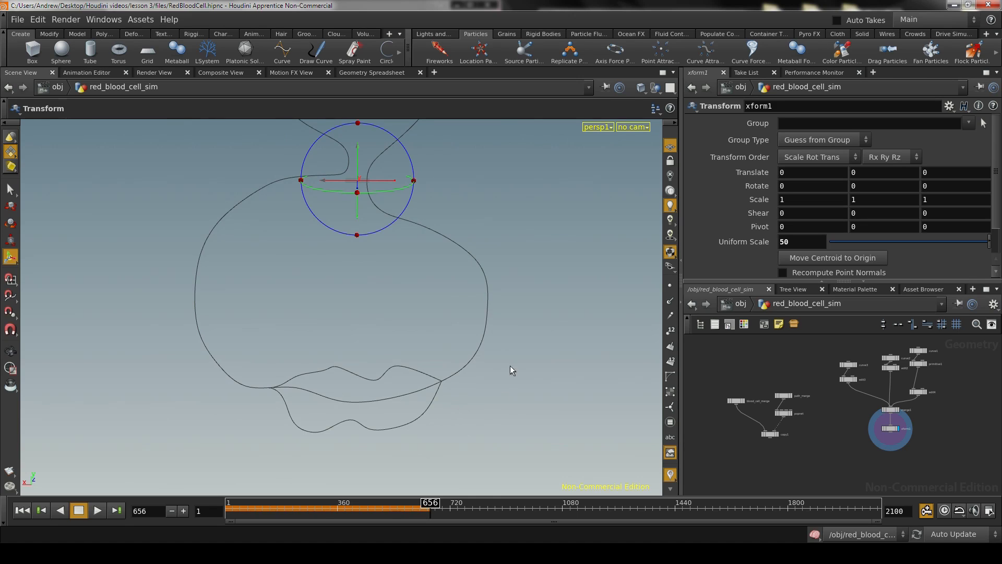
Step: Review the pasted network's merge1 inputs and xform1 parameters, and examine the whole combined path in the view
{"action": "scroll", "coordinate": [840, 440], "scroll_direction": "up", "scroll_amount": 6}
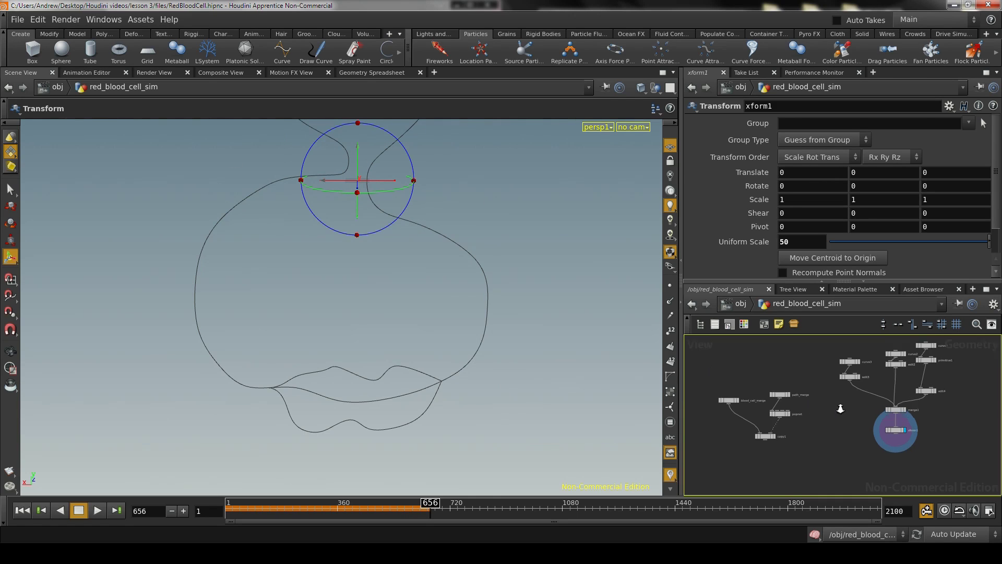
{"action": "scroll", "coordinate": [835, 428], "scroll_direction": "down", "scroll_amount": 8}
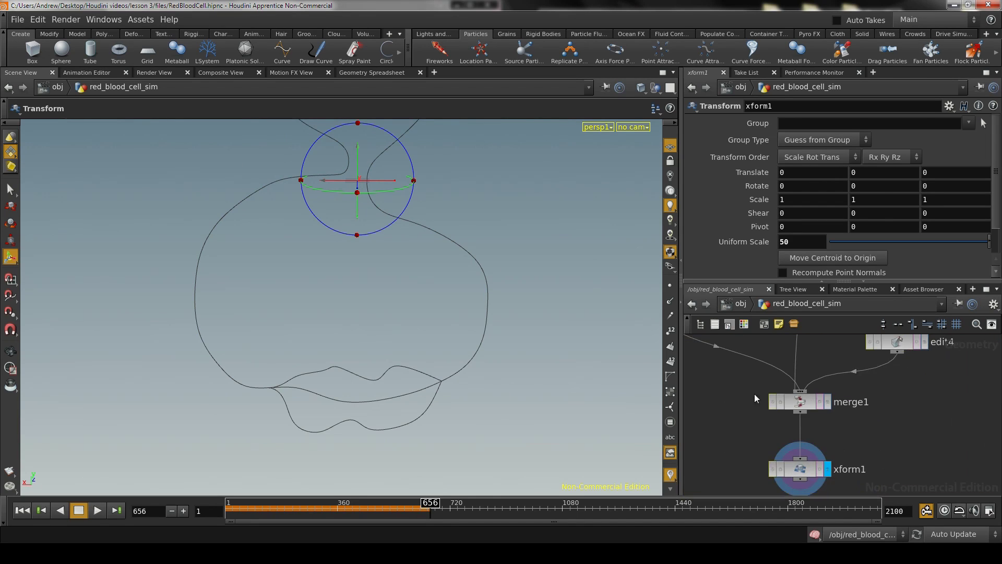
{"action": "middle_click_drag", "start_coordinate": [868, 405], "coordinate": [812, 420]}
{"action": "scroll", "coordinate": [812, 420], "scroll_direction": "up", "scroll_amount": 4}
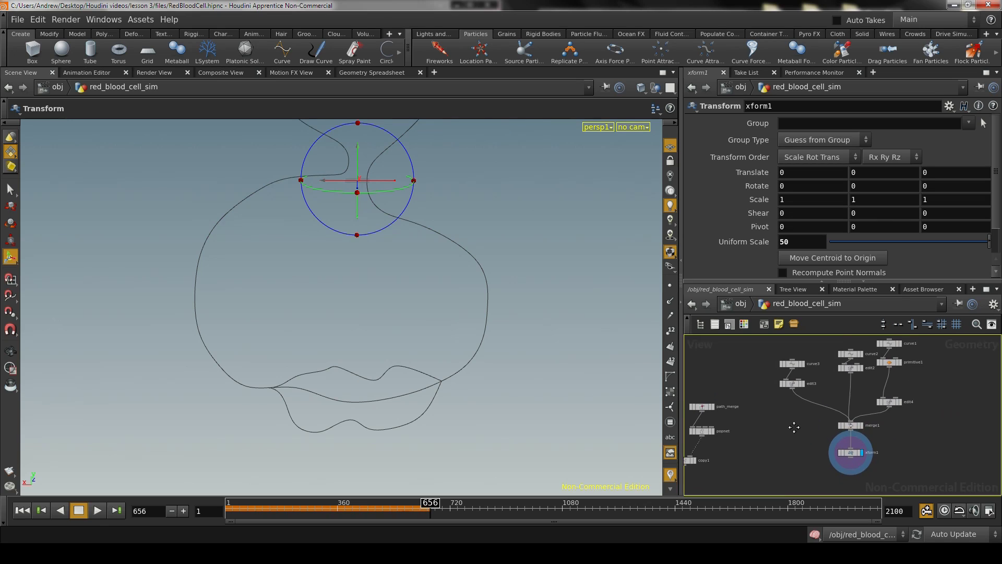
{"action": "left_click_drag", "start_coordinate": [797, 466], "coordinate": [895, 421]}
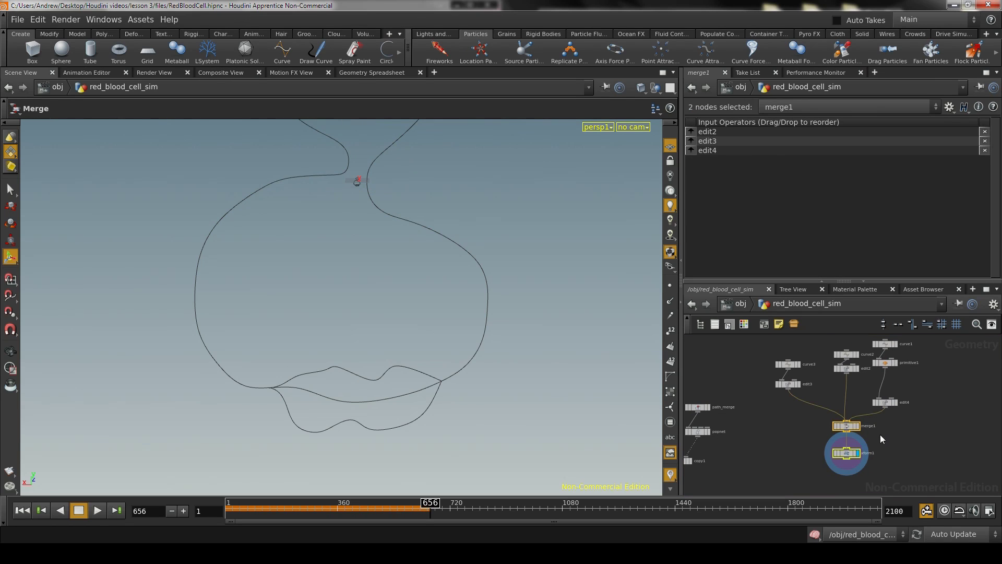
{"action": "left_click", "coordinate": [845, 426]}
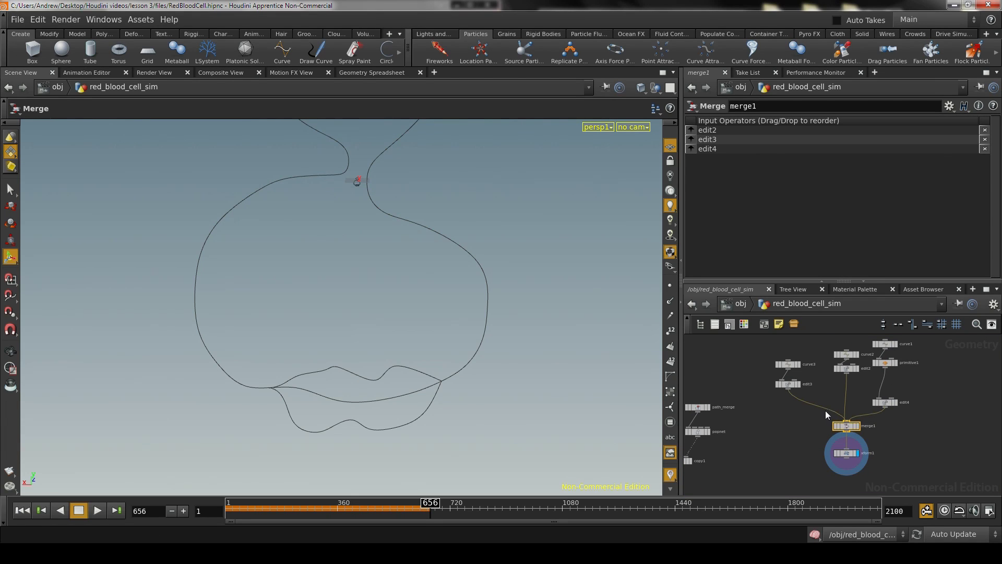
{"action": "left_click", "coordinate": [938, 430]}
{"action": "left_click", "coordinate": [851, 455]}
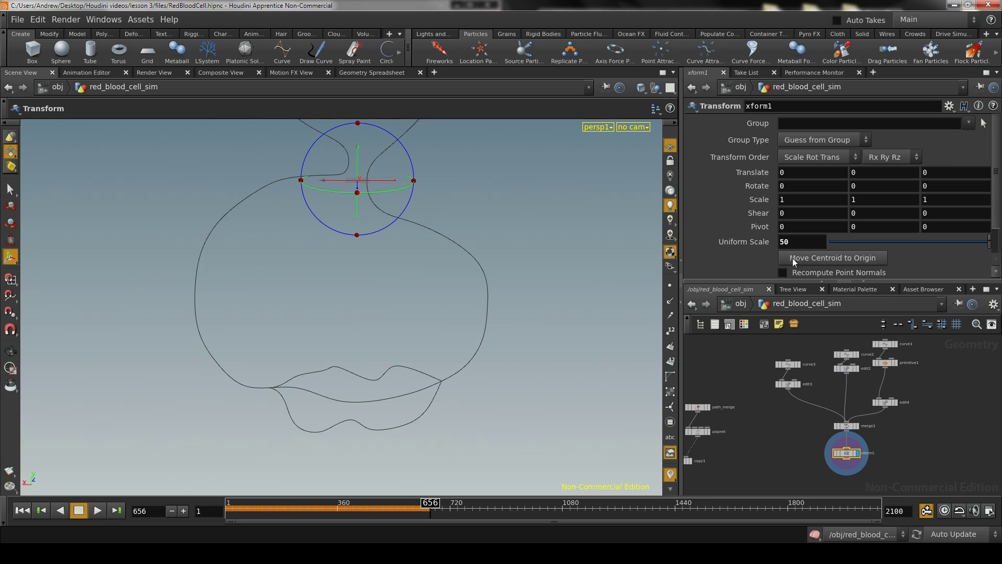
{"action": "middle_click_drag", "start_coordinate": [422, 291], "coordinate": [415, 370], "text": "alt"}
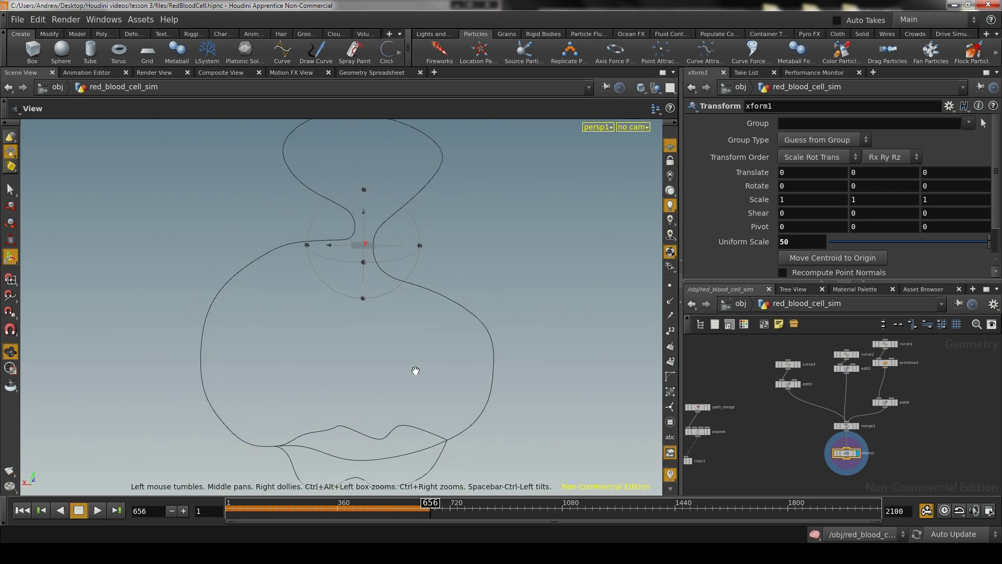
{"action": "right_click_drag", "start_coordinate": [414, 370], "coordinate": [371, 347], "text": "alt"}
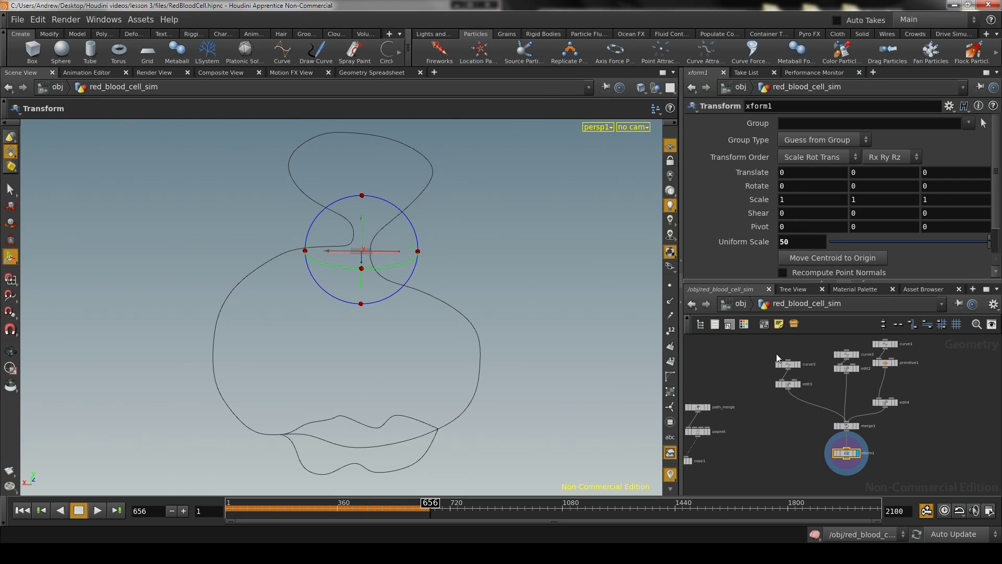
{"action": "left_click", "coordinate": [847, 426]}
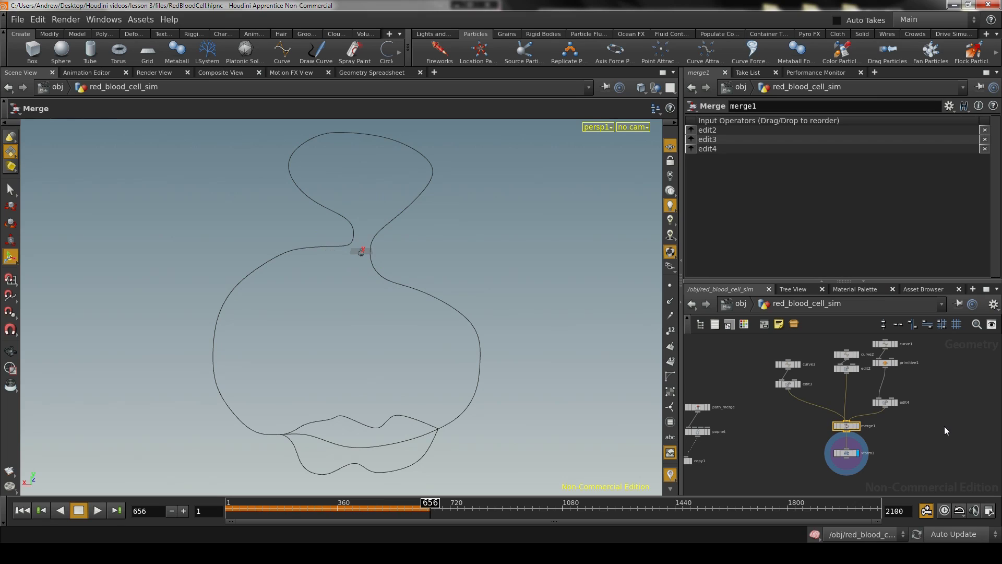
{"action": "key", "text": "Delete"}
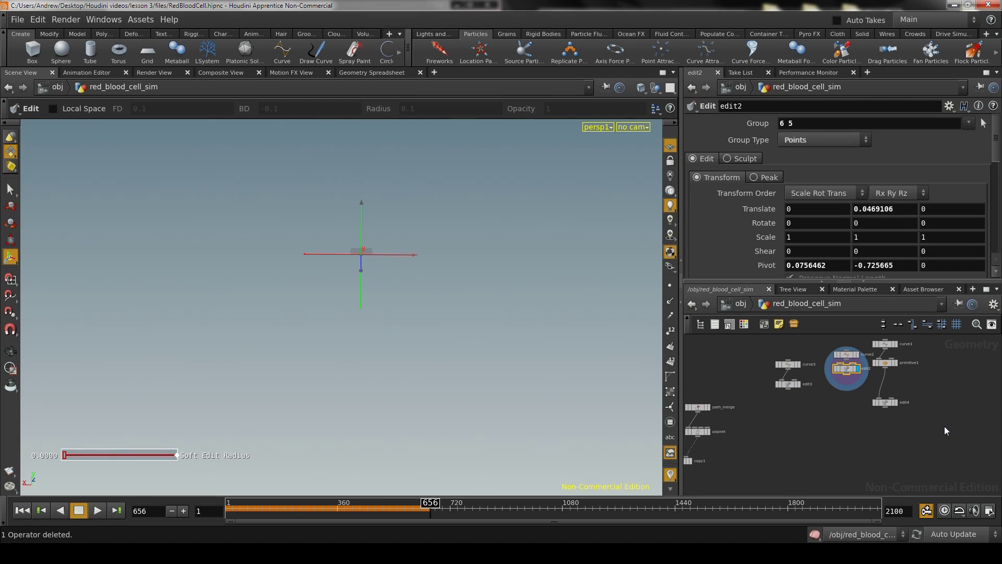
{"action": "key", "text": "ctrl+z"}
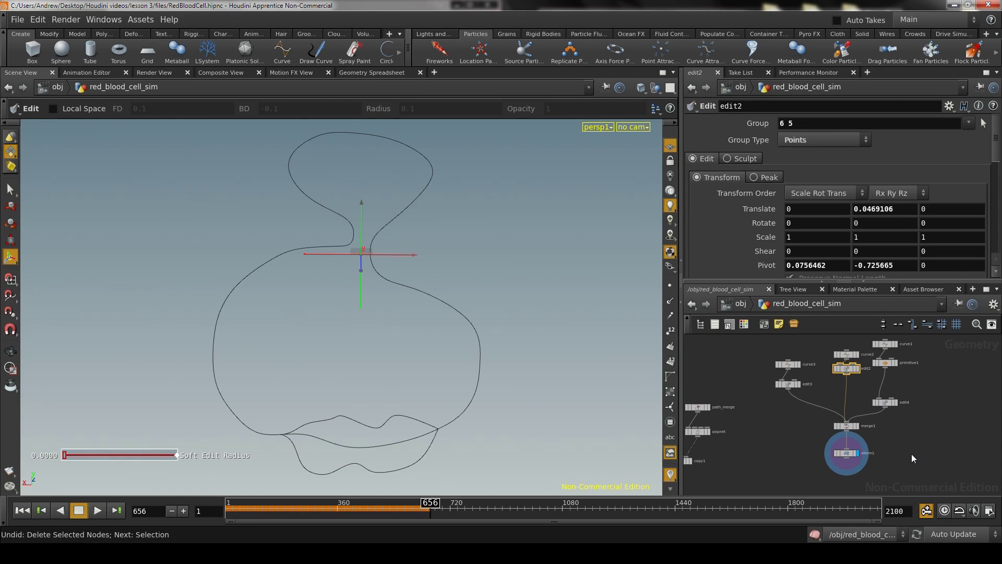
Step: Delete merge1 together with the xform1 node below it
{"action": "left_click", "coordinate": [910, 454]}
{"action": "left_click_drag", "start_coordinate": [848, 443], "coordinate": [851, 421]}
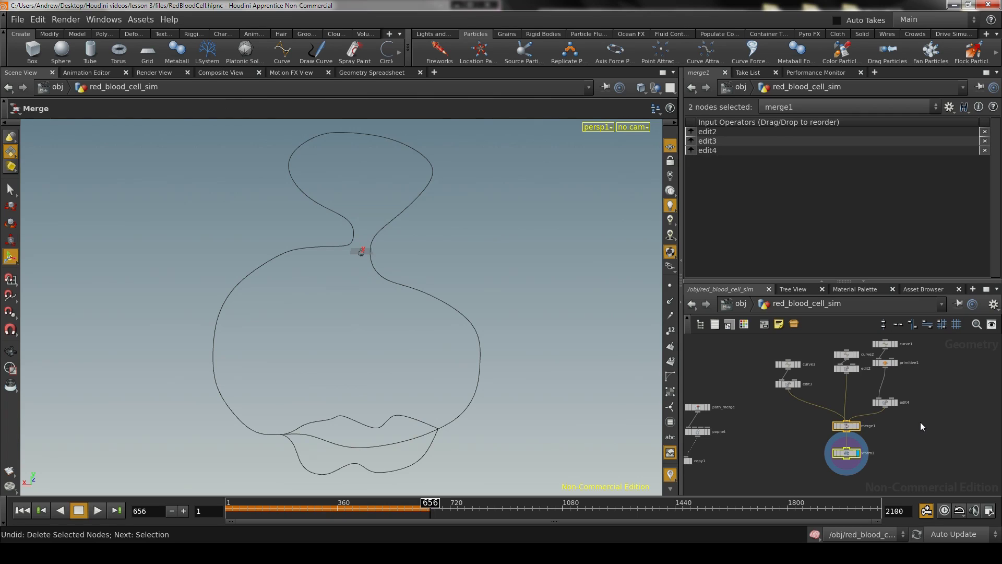
{"action": "key", "text": "Delete"}
Step: Rearrange the curve3, curve2 and curve1 node chains into three compact columns with room beneath them
{"action": "scroll", "coordinate": [846, 409], "scroll_direction": "up", "scroll_amount": 5}
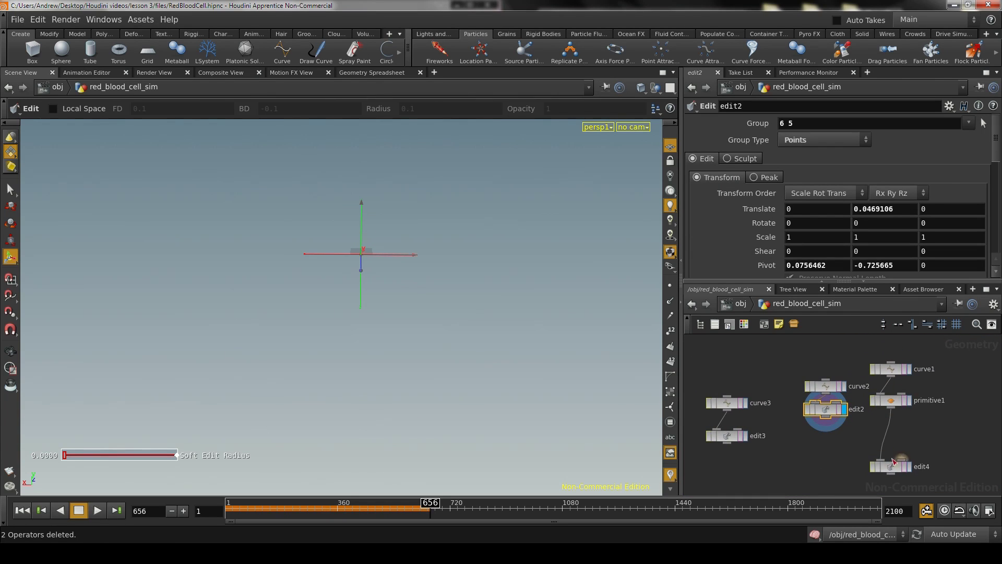
{"action": "left_click_drag", "start_coordinate": [891, 466], "coordinate": [891, 421]}
{"action": "left_click_drag", "start_coordinate": [891, 371], "coordinate": [892, 380]}
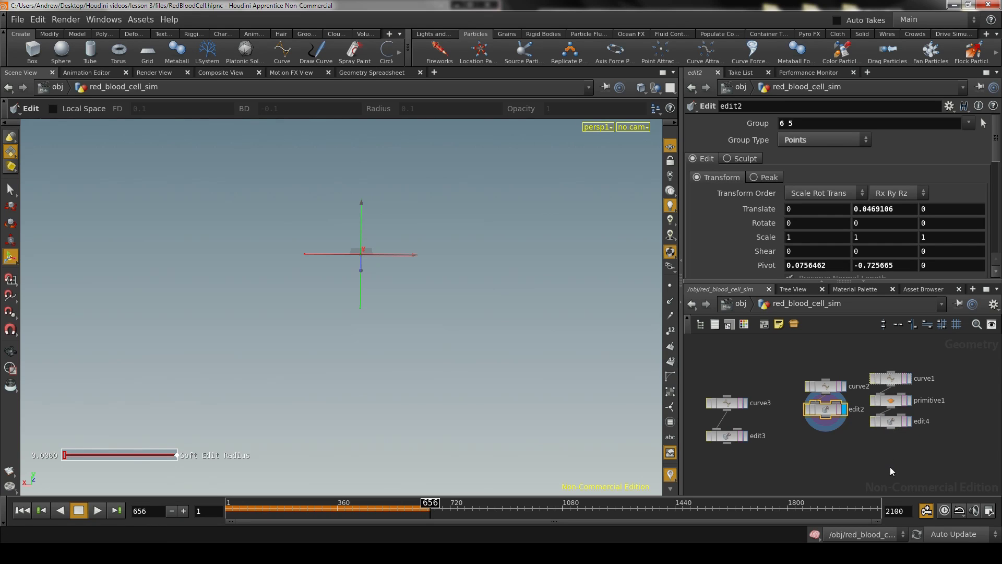
{"action": "left_click_drag", "start_coordinate": [890, 467], "coordinate": [895, 363]}
{"action": "left_click_drag", "start_coordinate": [892, 422], "coordinate": [894, 409]}
{"action": "left_click_drag", "start_coordinate": [793, 460], "coordinate": [716, 385]}
{"action": "left_click_drag", "start_coordinate": [732, 435], "coordinate": [771, 385]}
{"action": "left_click", "coordinate": [718, 356]}
{"action": "left_click_drag", "start_coordinate": [775, 438], "coordinate": [825, 367]}
{"action": "left_click", "coordinate": [786, 448]}
{"action": "left_click_drag", "start_coordinate": [827, 413], "coordinate": [816, 415]}
{"action": "left_click", "coordinate": [760, 440]}
Step: Add a Transform node below edit3 and set its uniform scale to 50
{"action": "key", "text": "Tab"}
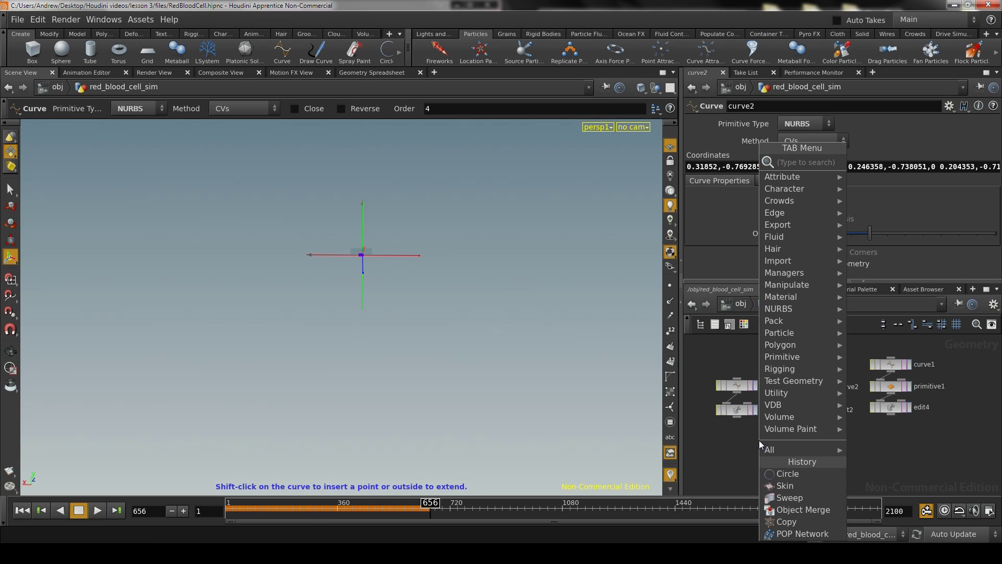
{"action": "type", "text": "trans"}
{"action": "key", "text": "Return"}
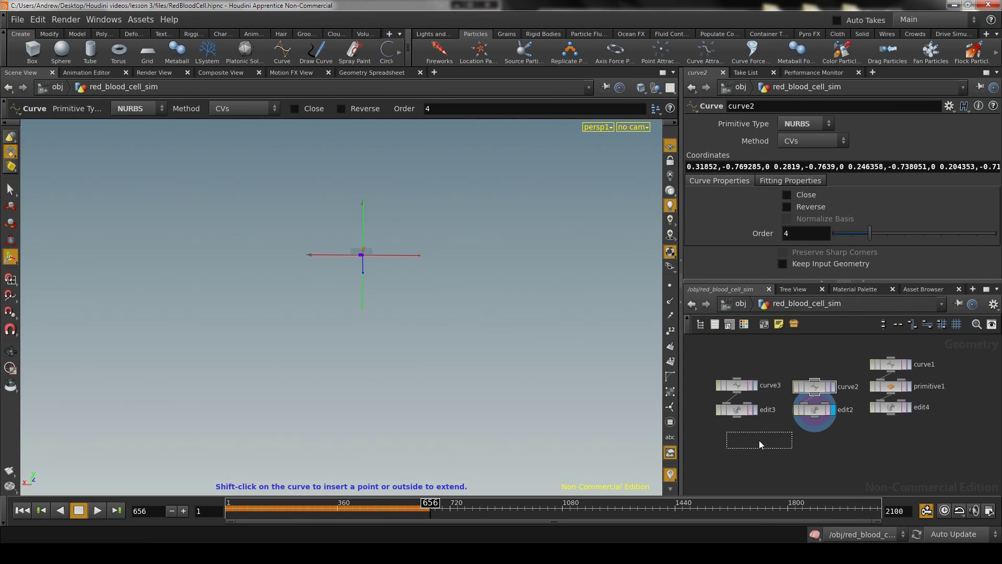
{"action": "left_click", "coordinate": [747, 437]}
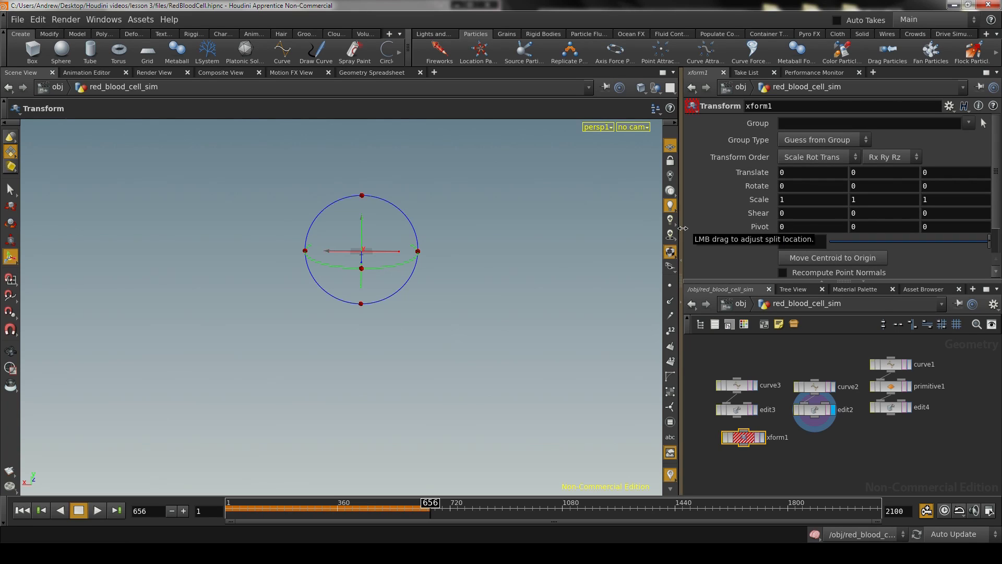
{"action": "left_click_drag", "start_coordinate": [743, 440], "coordinate": [737, 438]}
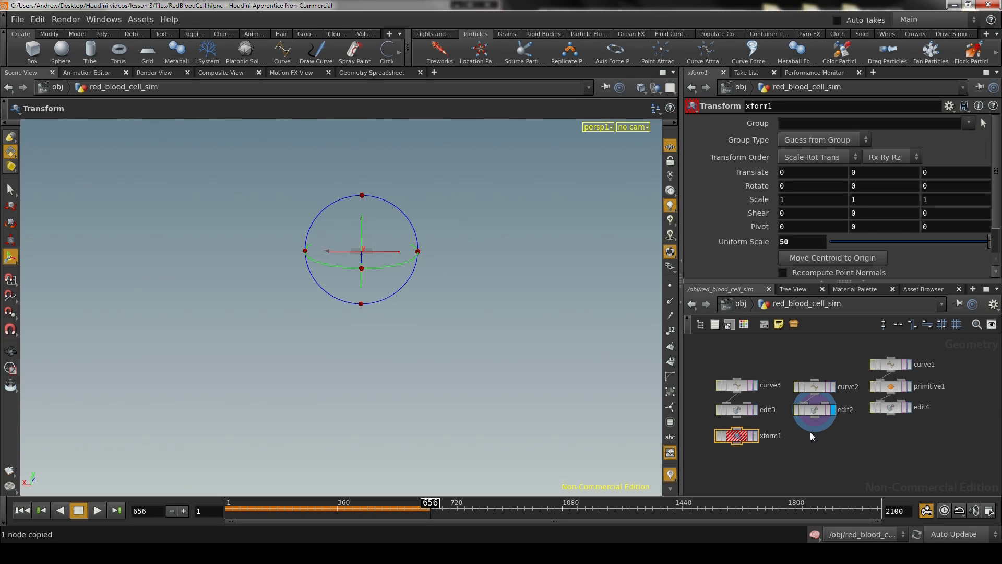
Step: Duplicate the Transform node twice, placing one copy below edit2 and the other below edit4
{"action": "key", "text": "ctrl+c"}
{"action": "key", "text": "ctrl+v"}
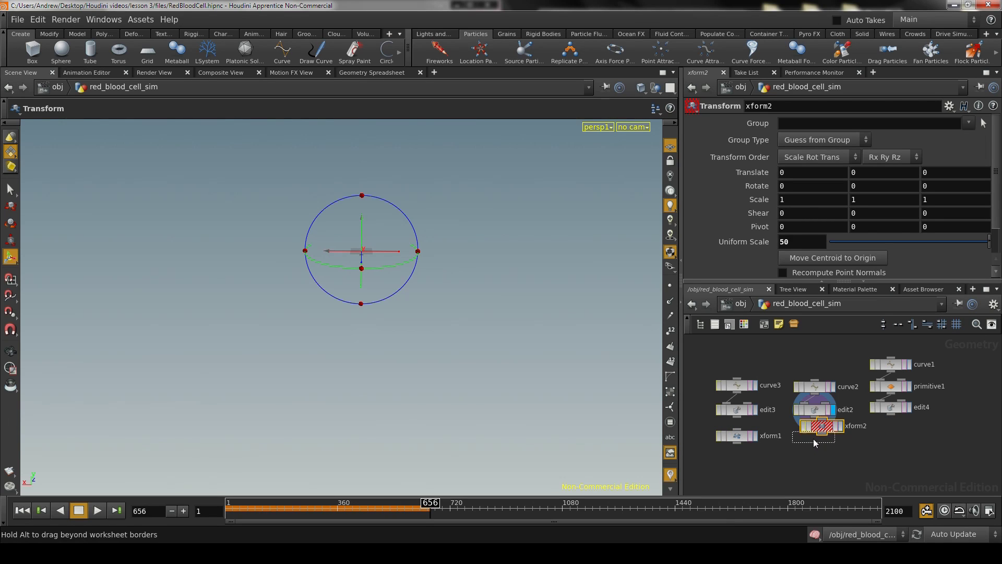
{"action": "left_click", "coordinate": [813, 439]}
{"action": "left_click_drag", "start_coordinate": [823, 443], "coordinate": [896, 438]}
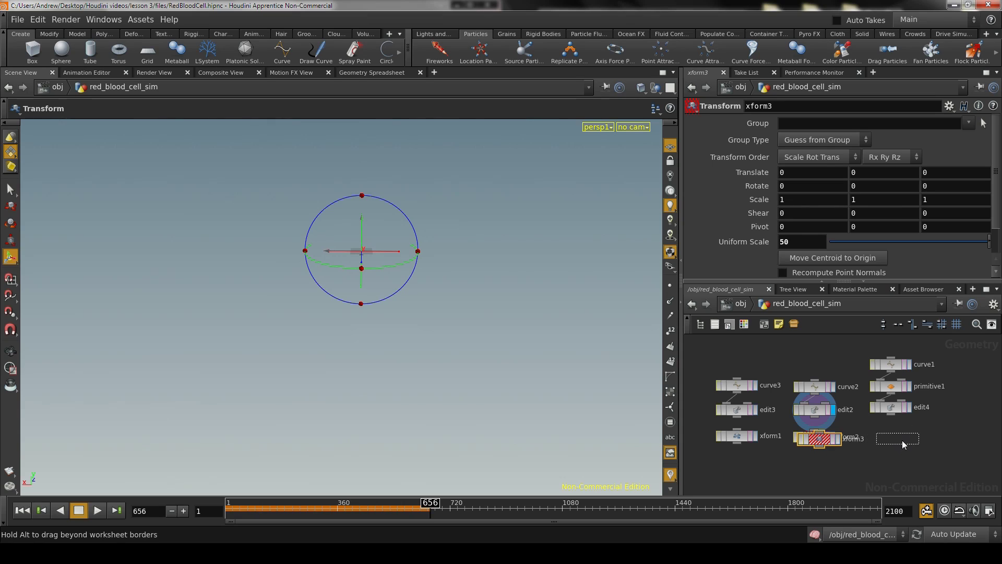
Step: Connect edit3 to xform1, edit2 to xform2 and edit4 to xform3, lining xform3 up with its chain
{"action": "left_click_drag", "start_coordinate": [737, 430], "coordinate": [738, 416]}
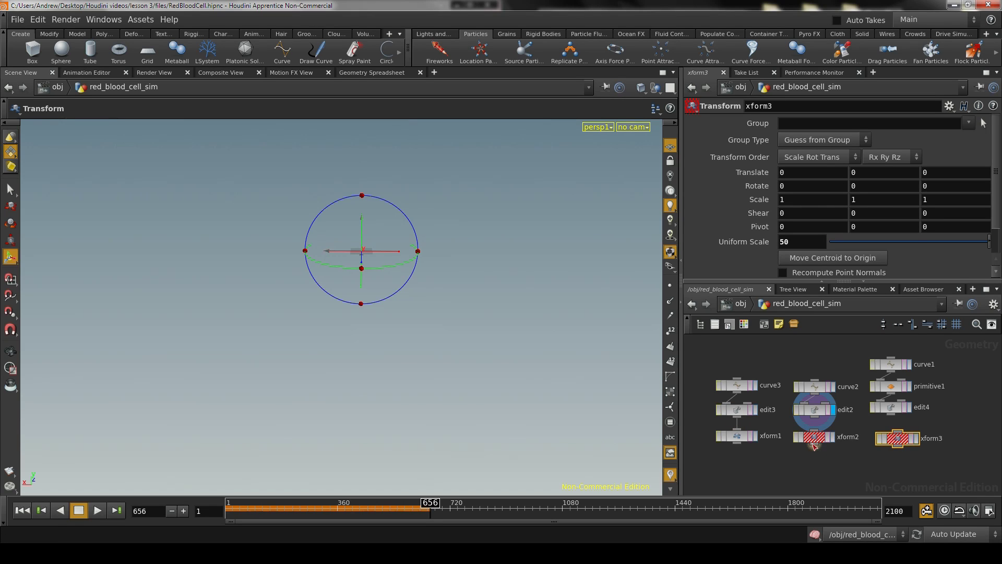
{"action": "left_click", "coordinate": [810, 403]}
{"action": "left_click_drag", "start_coordinate": [815, 430], "coordinate": [815, 416]}
{"action": "mouse_move", "coordinate": [898, 432]}
{"action": "left_mouse_down"}
{"action": "mouse_move", "coordinate": [891, 415]}
{"action": "mouse_move", "coordinate": [897, 437]}
{"action": "left_mouse_up"}
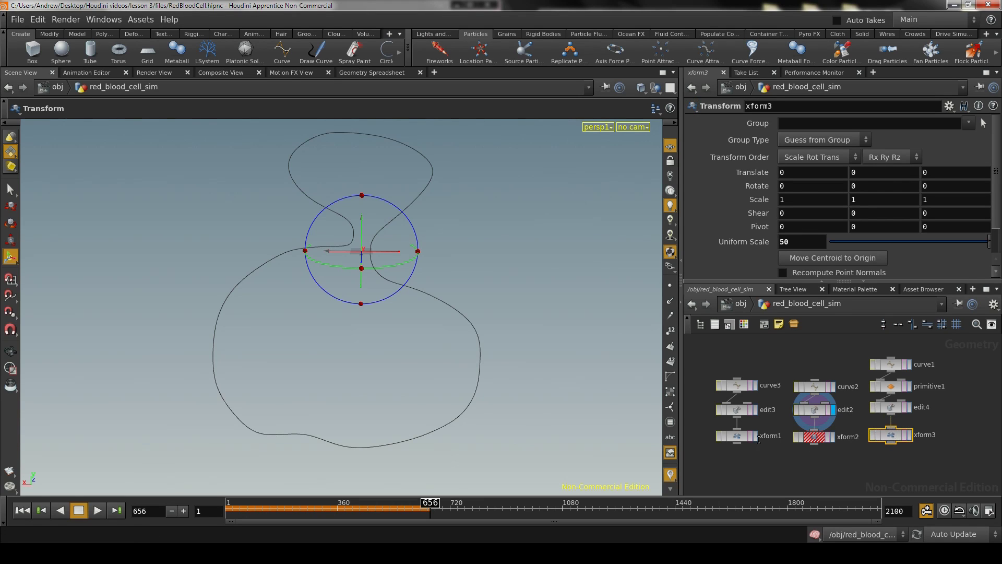
Step: Check the scaled curves of xform2 and xform3 one at a time, leaving xform3 displayed
{"action": "left_click", "coordinate": [833, 437]}
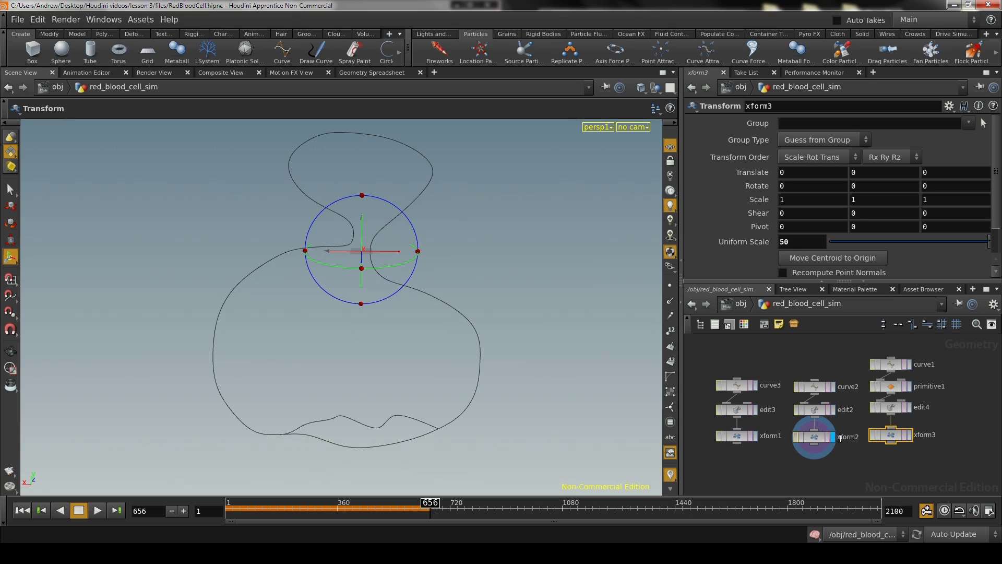
{"action": "left_click", "coordinate": [911, 437]}
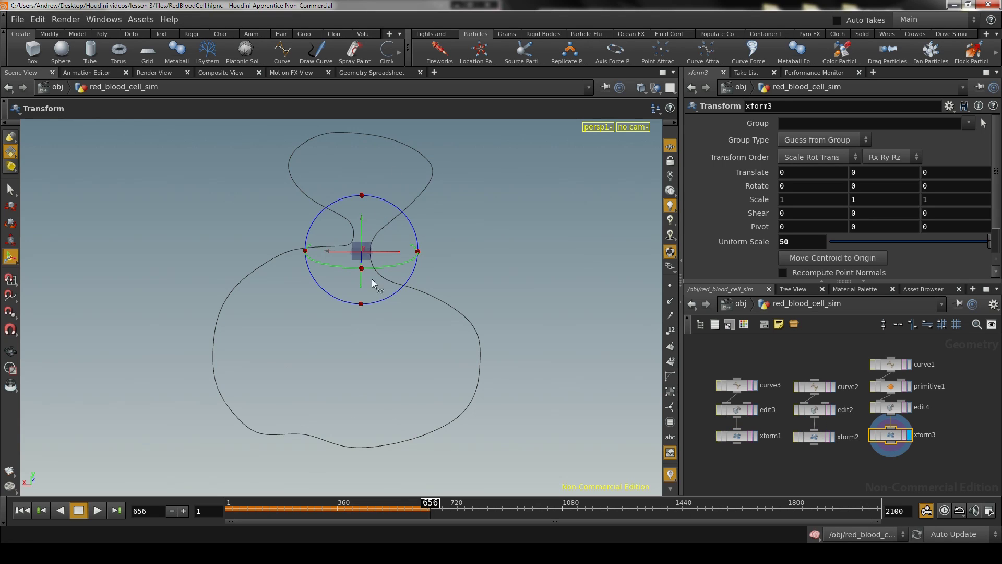
{"action": "left_click_drag", "start_coordinate": [378, 287], "coordinate": [501, 331], "text": "alt"}
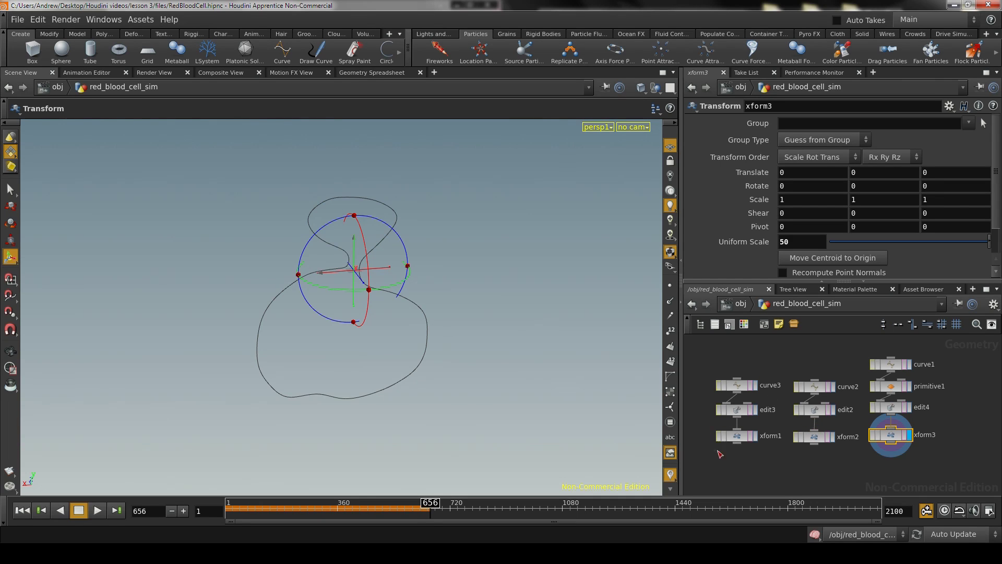
Step: Add a Circle node in the free space beside xform3
{"action": "middle_click_drag", "start_coordinate": [822, 481], "coordinate": [853, 455]}
{"action": "mouse_move", "coordinate": [853, 454]}
{"action": "right_mouse_down"}
{"action": "mouse_move", "coordinate": [811, 453]}
{"action": "mouse_move", "coordinate": [853, 459]}
{"action": "right_mouse_up"}
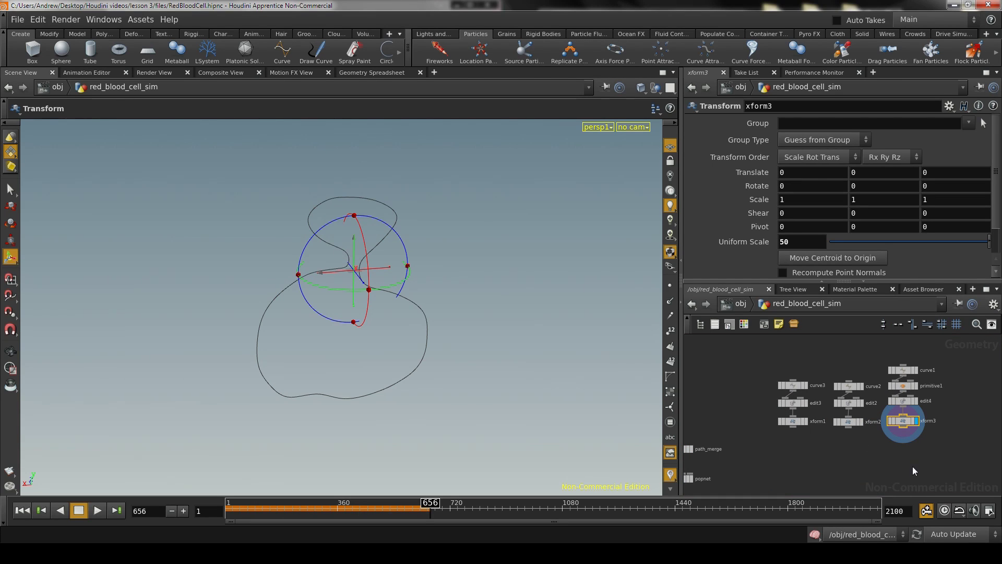
{"action": "middle_click_drag", "start_coordinate": [913, 471], "coordinate": [844, 423]}
{"action": "key", "text": "Tab"}
{"action": "type", "text": "c"}
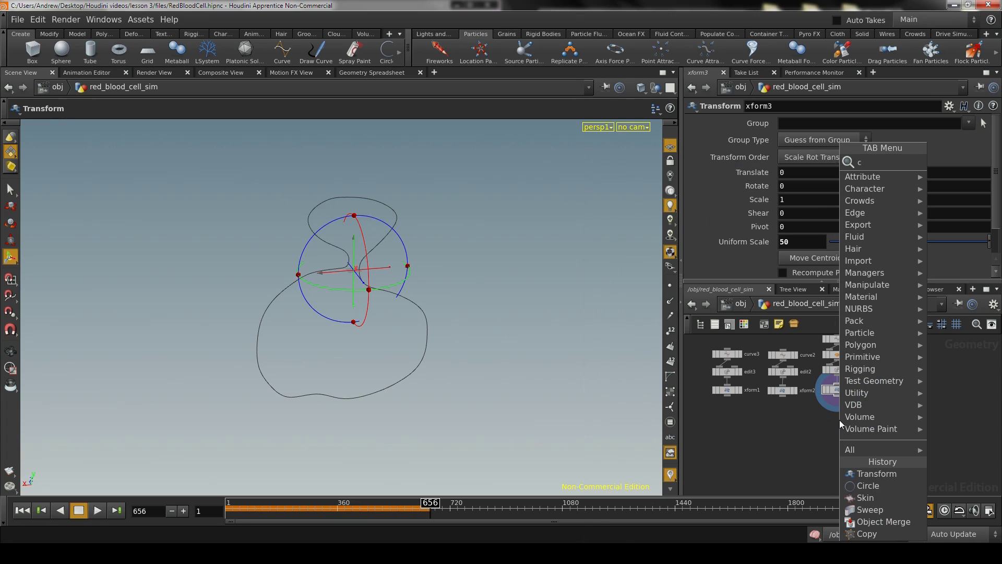
{"action": "key", "text": "Escape"}
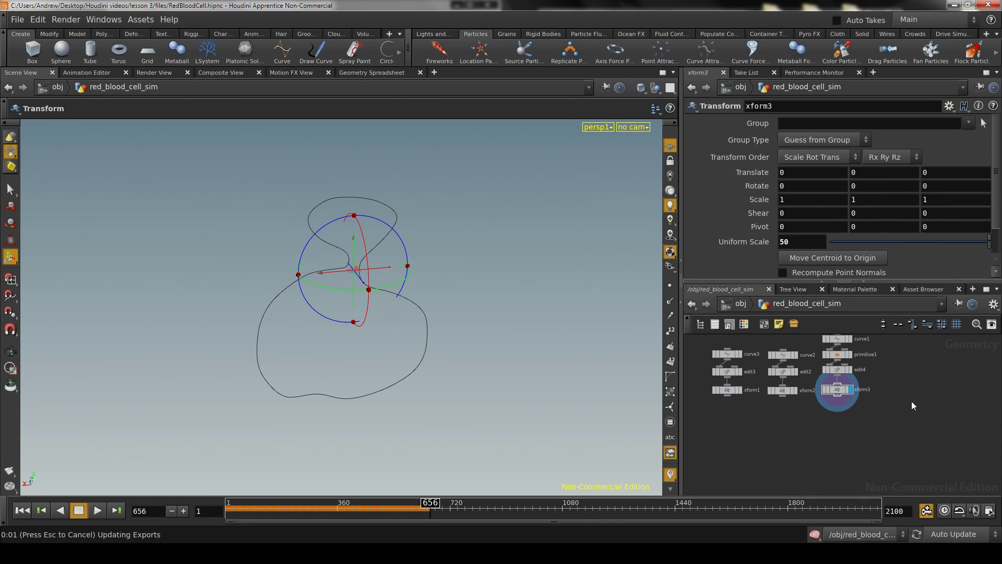
{"action": "left_click", "coordinate": [912, 401]}
Step: Add a Sweep node below xform3 with xform3 feeding its backbone input
{"action": "key", "text": "Tab"}
{"action": "type", "text": "sweep"}
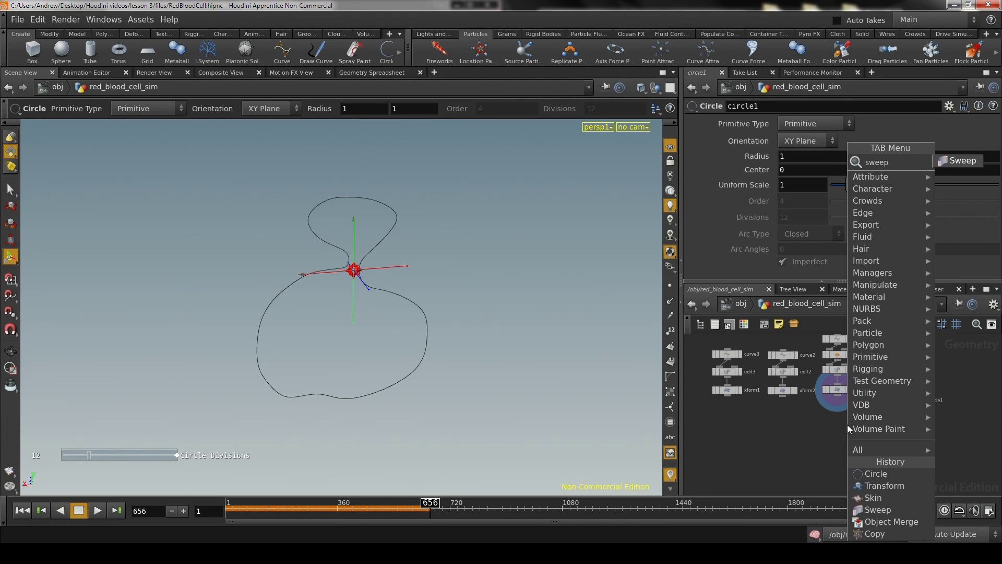
{"action": "key", "text": "Return"}
{"action": "left_click", "coordinate": [846, 420]}
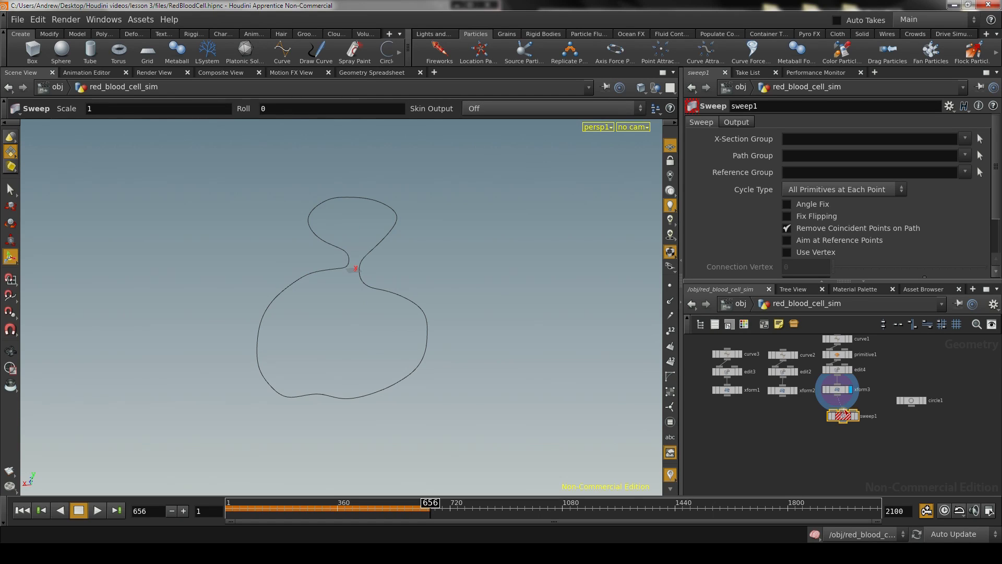
Step: Make the network editor pane taller and wider and bring the sweep nodes into close view
{"action": "scroll", "coordinate": [843, 415], "scroll_direction": "up", "scroll_amount": 3}
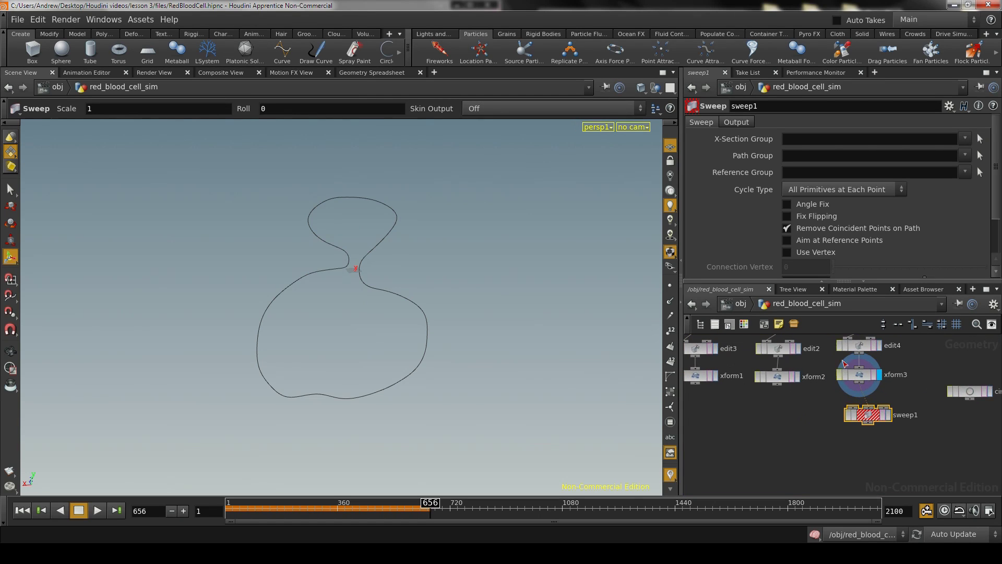
{"action": "left_click_drag", "start_coordinate": [849, 285], "coordinate": [846, 242]}
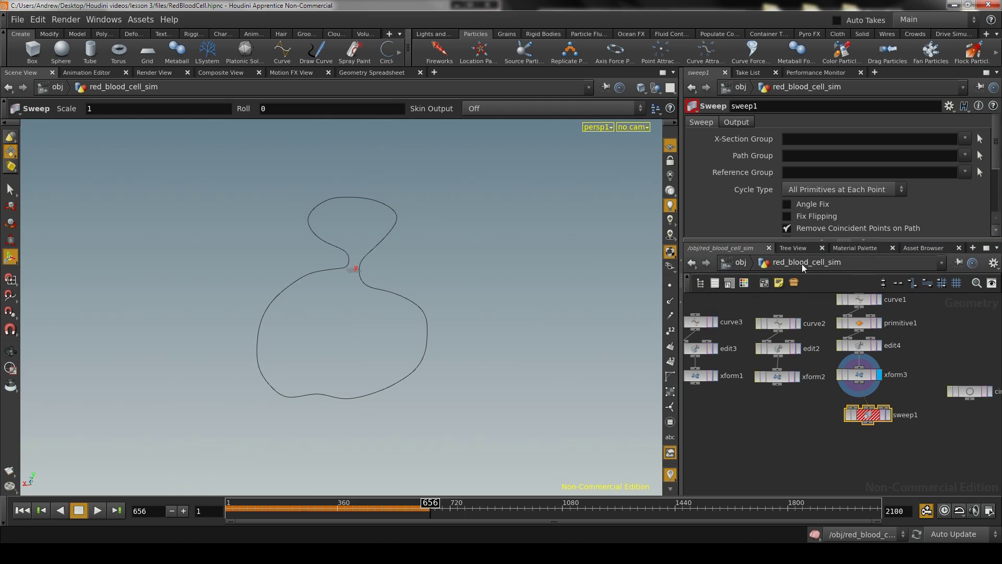
{"action": "left_click_drag", "start_coordinate": [681, 288], "coordinate": [614, 289]}
{"action": "scroll", "coordinate": [691, 428], "scroll_direction": "up", "scroll_amount": 2}
{"action": "middle_click_drag", "start_coordinate": [681, 401], "coordinate": [648, 437]}
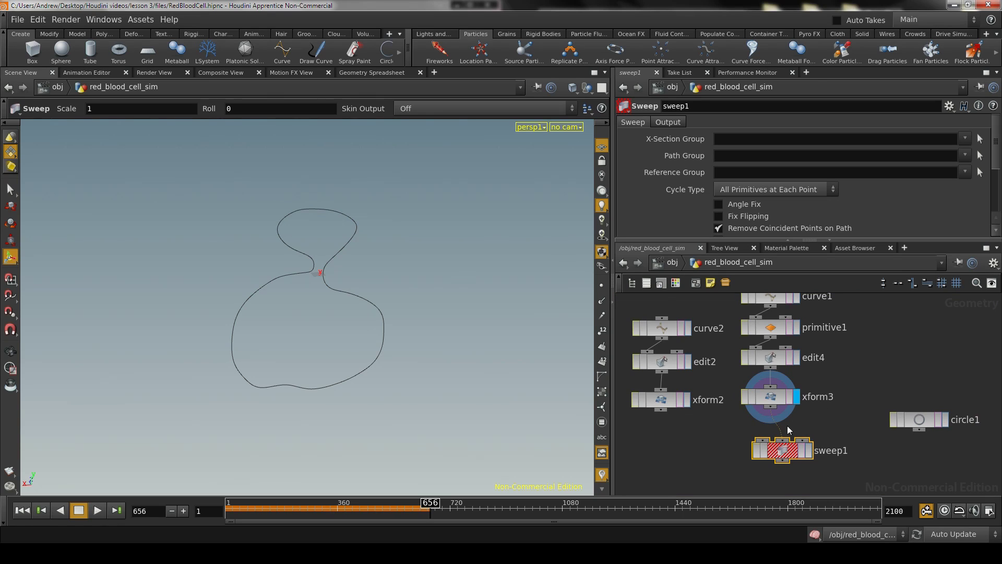
Step: Align sweep1 directly beneath xform3 and connect circle1 to its cross-section input
{"action": "left_click", "coordinate": [777, 402]}
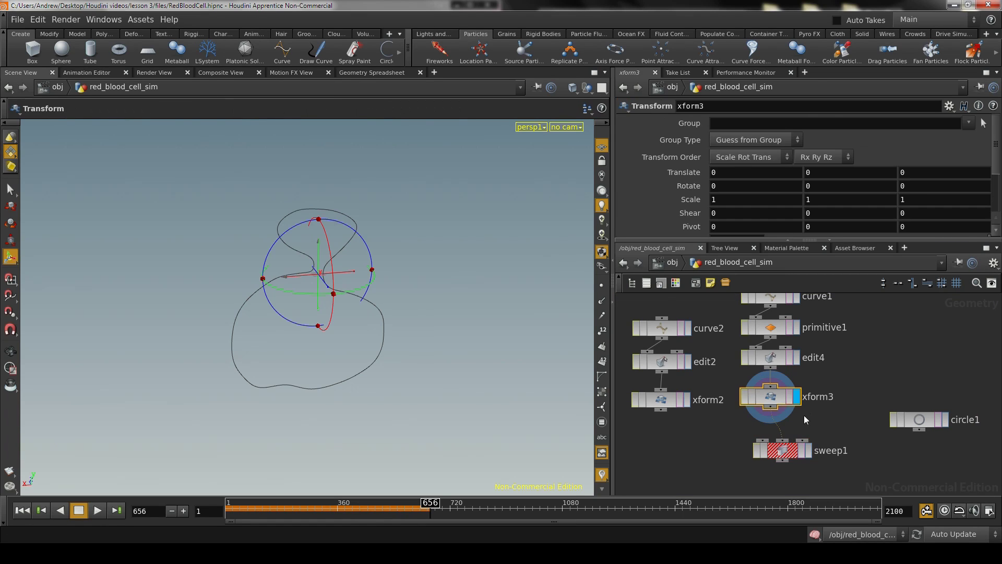
{"action": "left_click", "coordinate": [801, 452]}
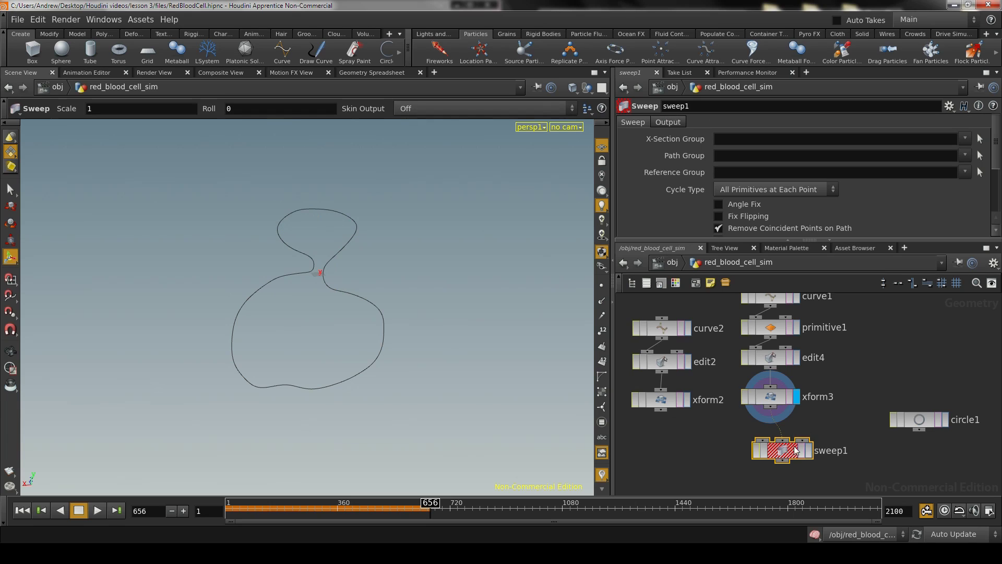
{"action": "left_click_drag", "start_coordinate": [785, 447], "coordinate": [773, 449]}
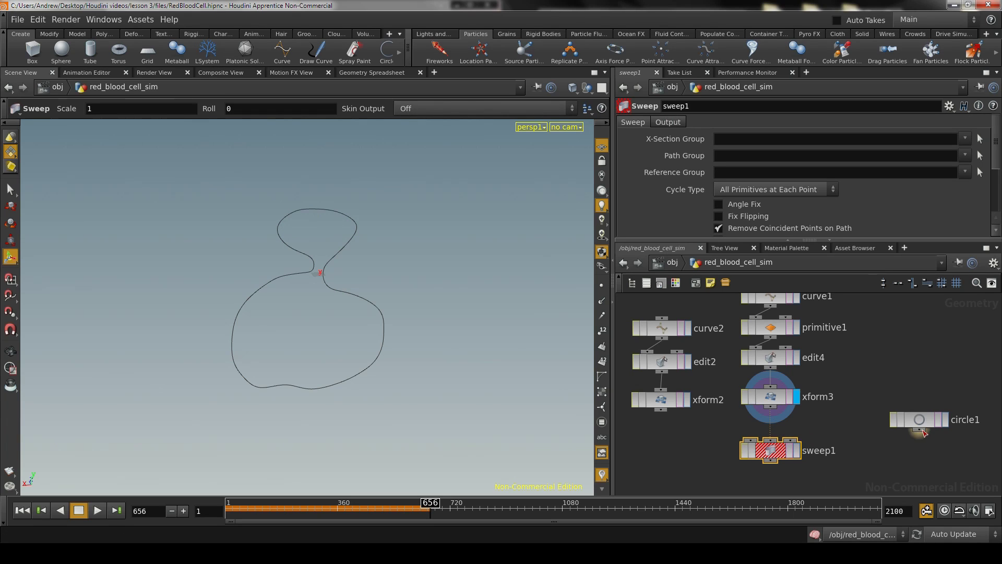
{"action": "left_click", "coordinate": [742, 435]}
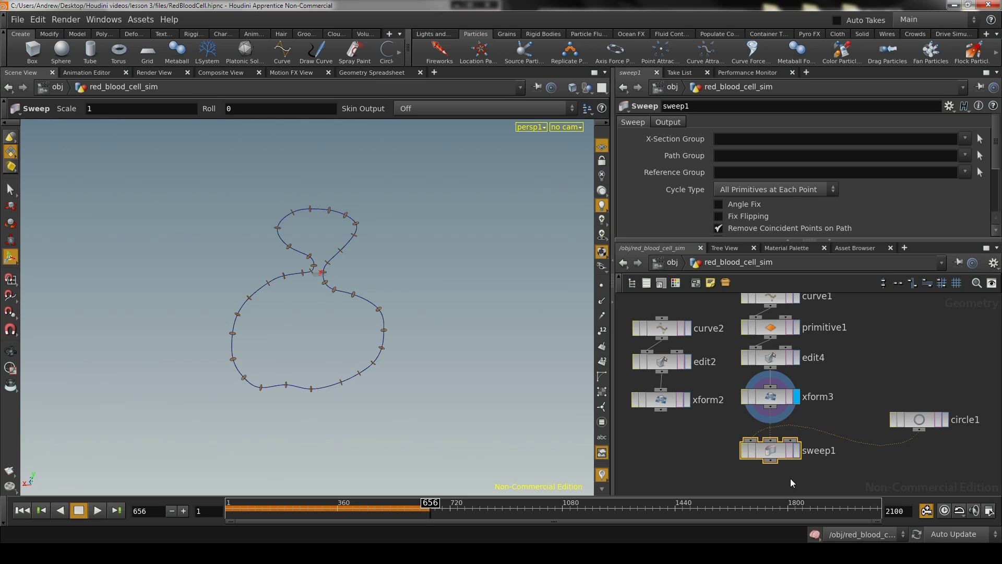
Step: Add a Skin node below sweep1 and connect the sweep's output to its first input
{"action": "key", "text": "Tab"}
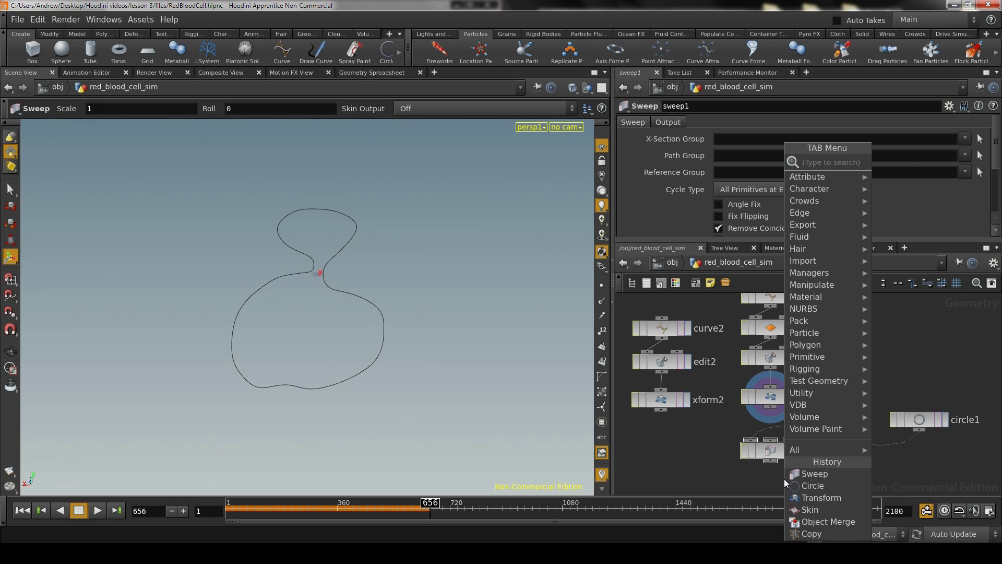
{"action": "type", "text": "skin"}
{"action": "key", "text": "Return"}
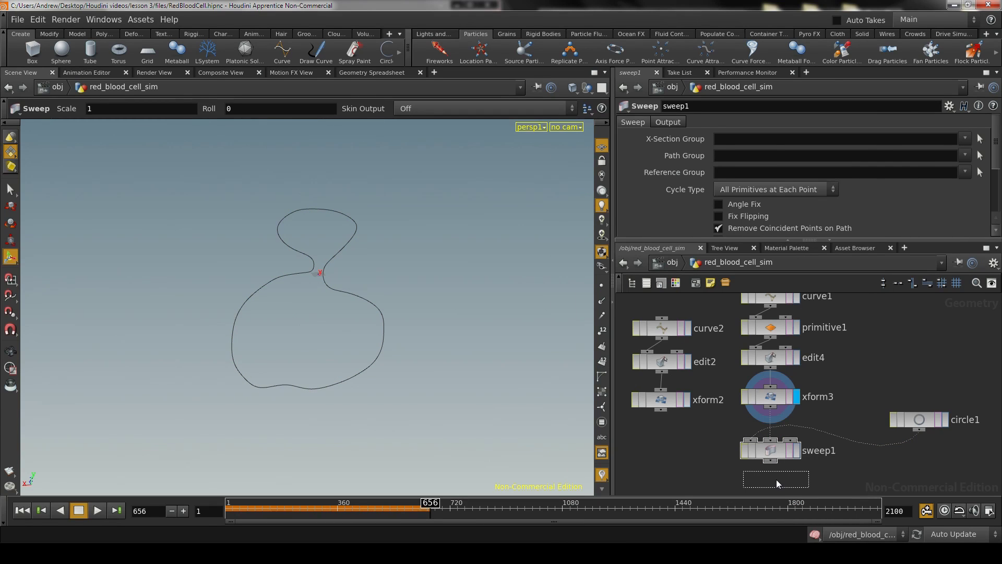
{"action": "left_click", "coordinate": [776, 480]}
{"action": "middle_click_drag", "start_coordinate": [850, 475], "coordinate": [850, 446]}
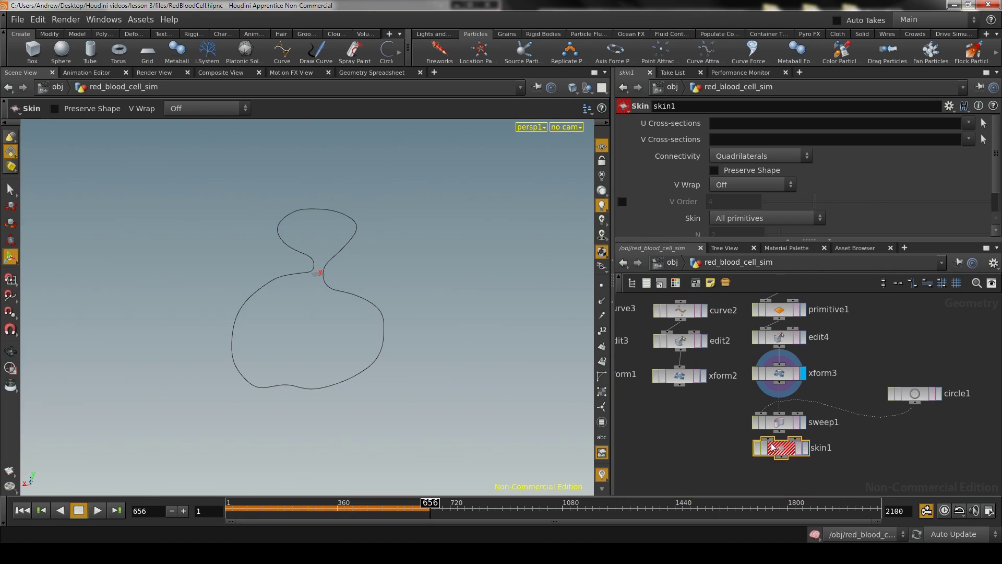
{"action": "left_click_drag", "start_coordinate": [767, 439], "coordinate": [782, 461]}
Step: Change circle1's primitive type to Polygon and display the skin1 result
{"action": "left_click", "coordinate": [915, 393]}
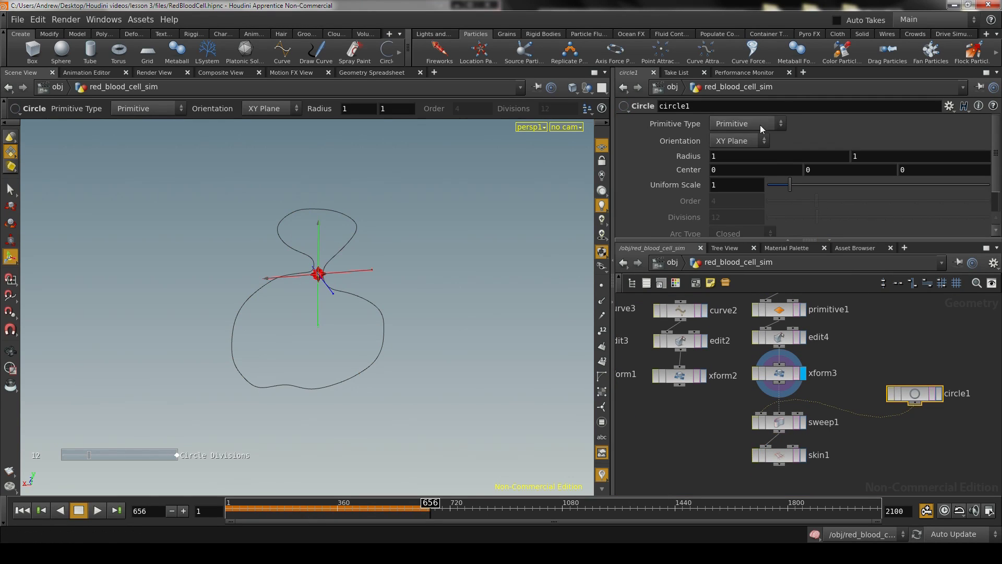
{"action": "left_click", "coordinate": [760, 124]}
{"action": "left_click", "coordinate": [758, 139]}
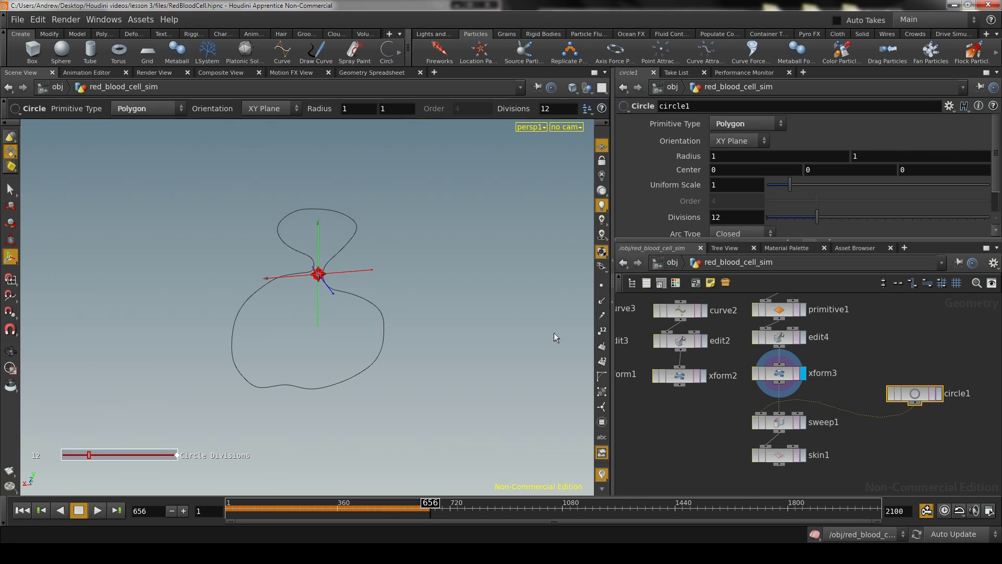
{"action": "left_click", "coordinate": [792, 457]}
{"action": "left_click", "coordinate": [804, 455]}
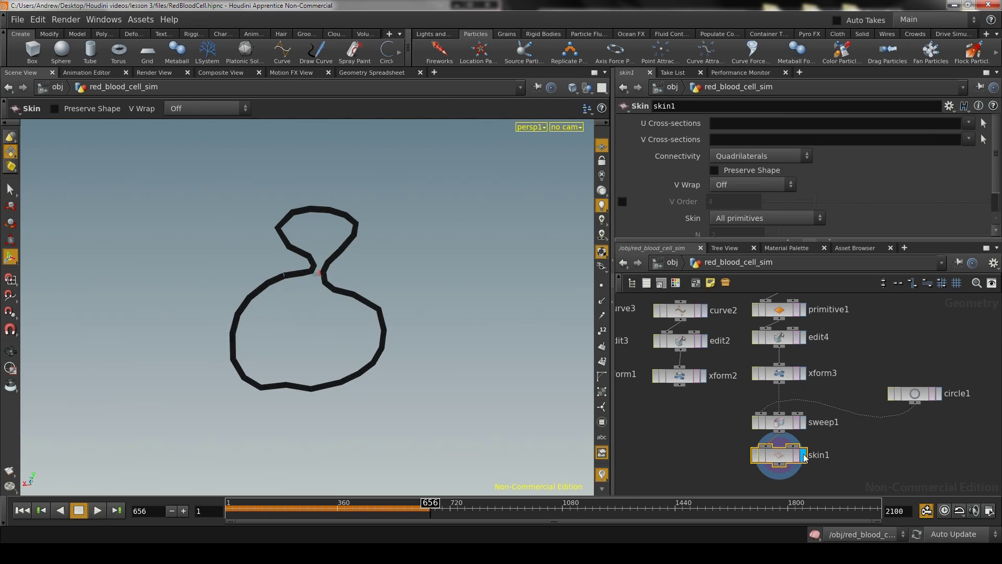
Step: Set V Wrap to On for skin1 to close the gap in the swept tube, and check the whole loop
{"action": "key", "text": "Escape"}
{"action": "scroll", "coordinate": [481, 311], "scroll_direction": "up", "scroll_amount": 8}
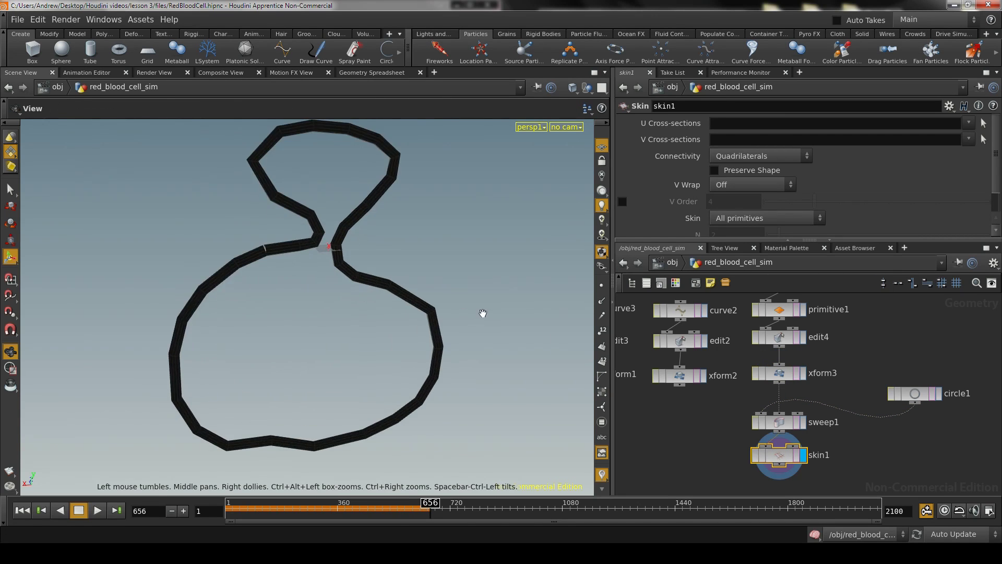
{"action": "scroll", "coordinate": [435, 366], "scroll_direction": "down", "scroll_amount": 6}
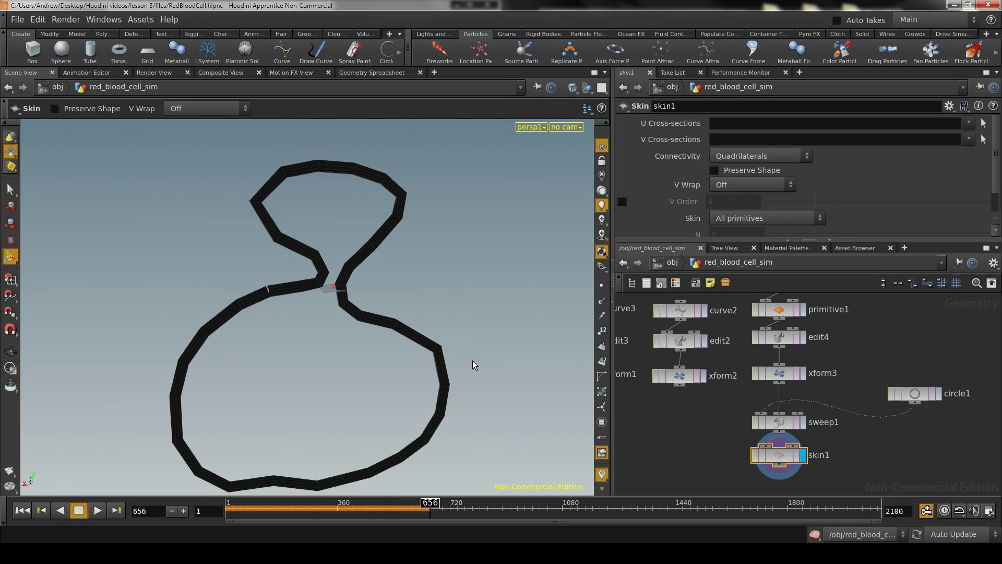
{"action": "key", "text": "Escape"}
{"action": "scroll", "coordinate": [310, 336], "scroll_direction": "up", "scroll_amount": 5}
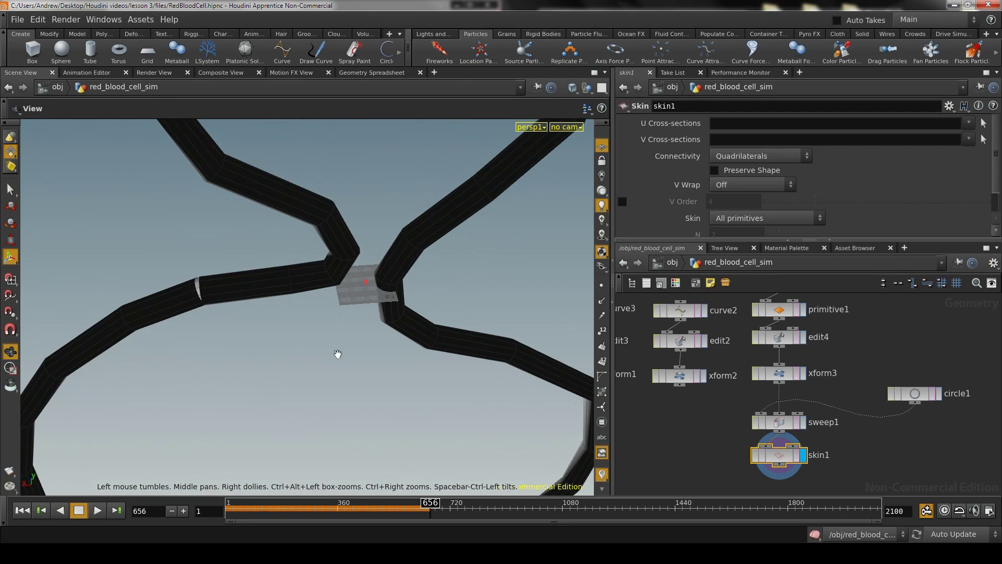
{"action": "key", "text": "Return"}
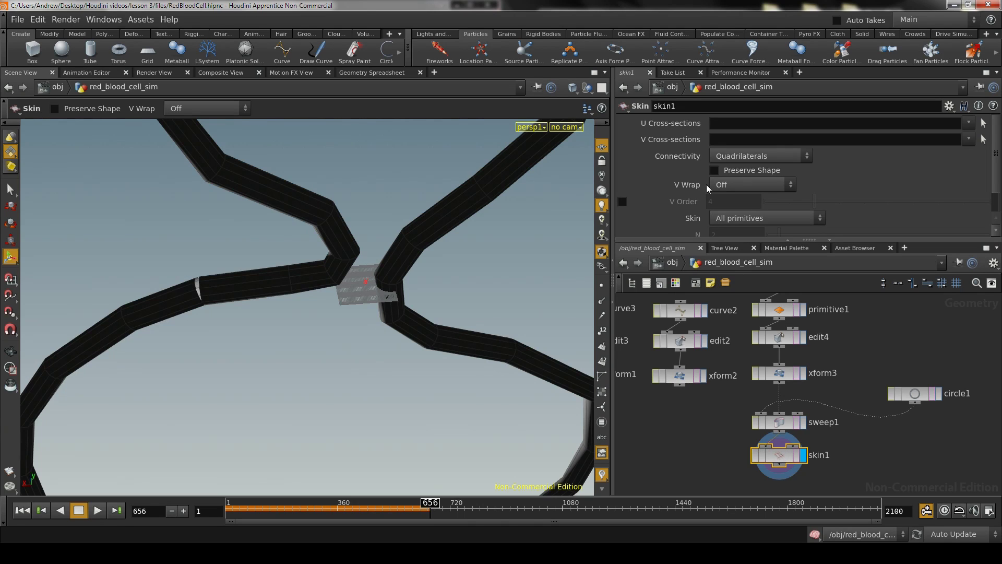
{"action": "left_click", "coordinate": [724, 187]}
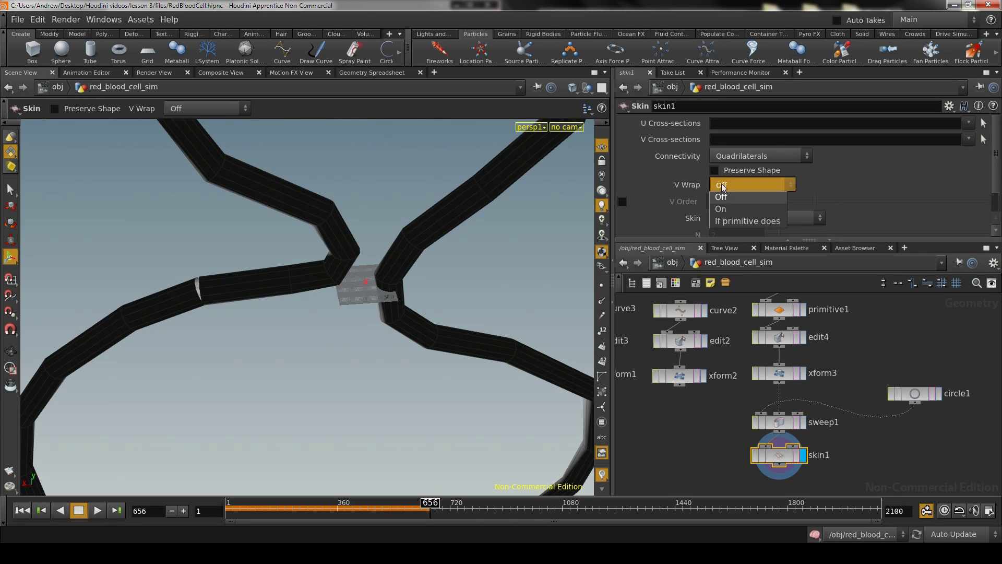
{"action": "left_click", "coordinate": [721, 211]}
{"action": "right_click_drag", "start_coordinate": [448, 381], "coordinate": [322, 406], "text": "alt"}
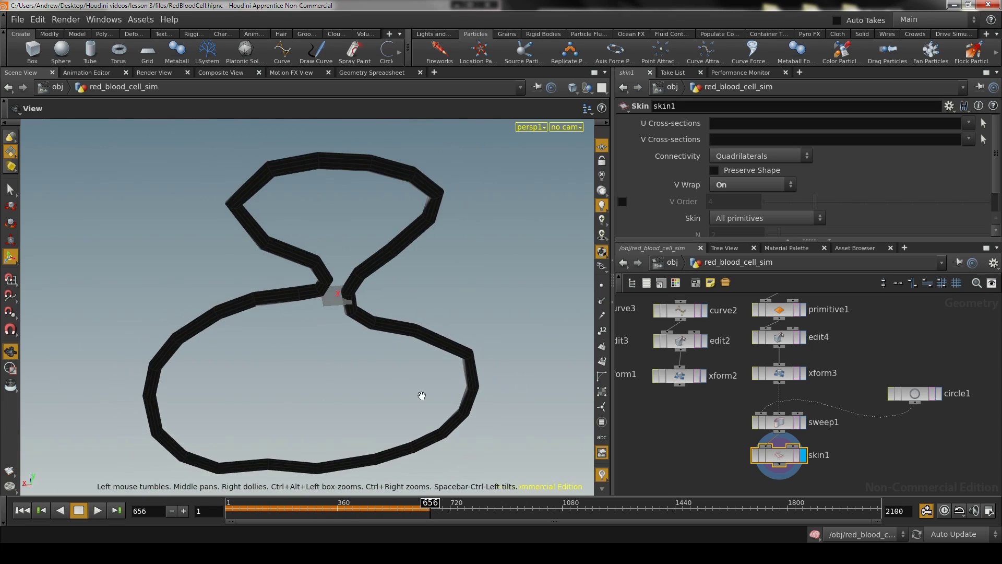
{"action": "left_click_drag", "start_coordinate": [422, 396], "coordinate": [353, 364]}
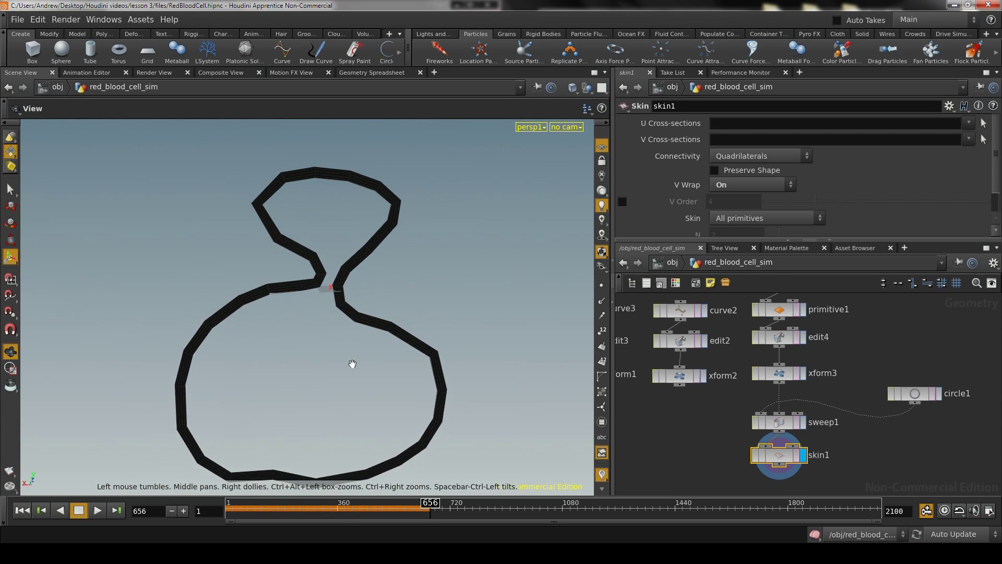
{"action": "middle_click_drag", "start_coordinate": [352, 364], "coordinate": [357, 345], "text": "alt"}
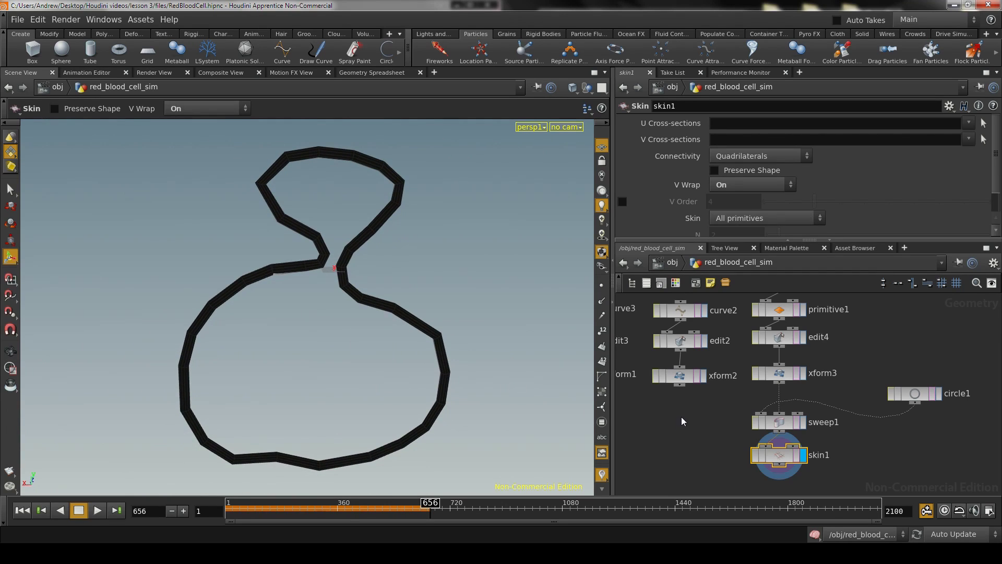
Step: Insert a Resample node into the connection between xform3 and sweep1
{"action": "key", "text": "Tab"}
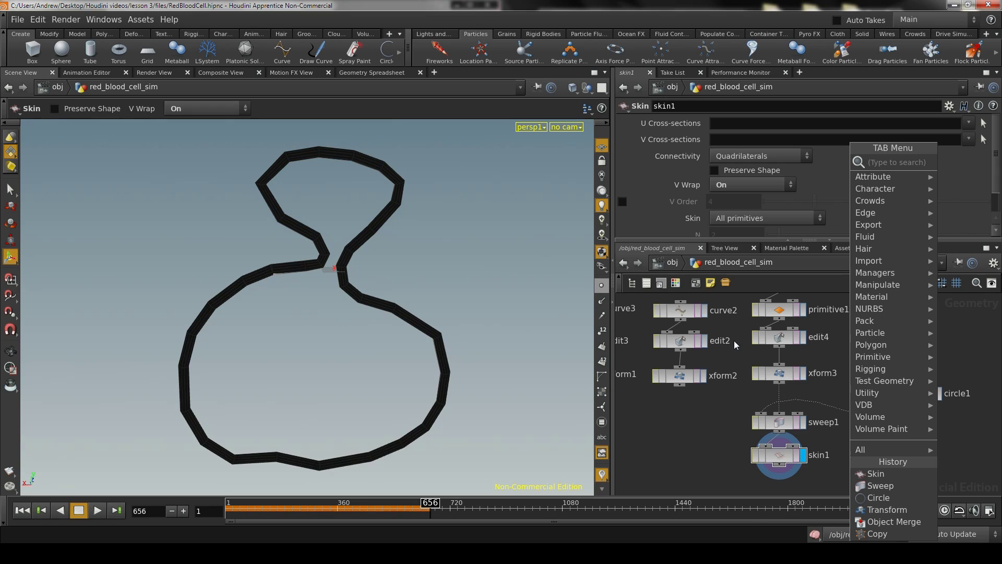
{"action": "type", "text": "resample"}
{"action": "key", "text": "Return"}
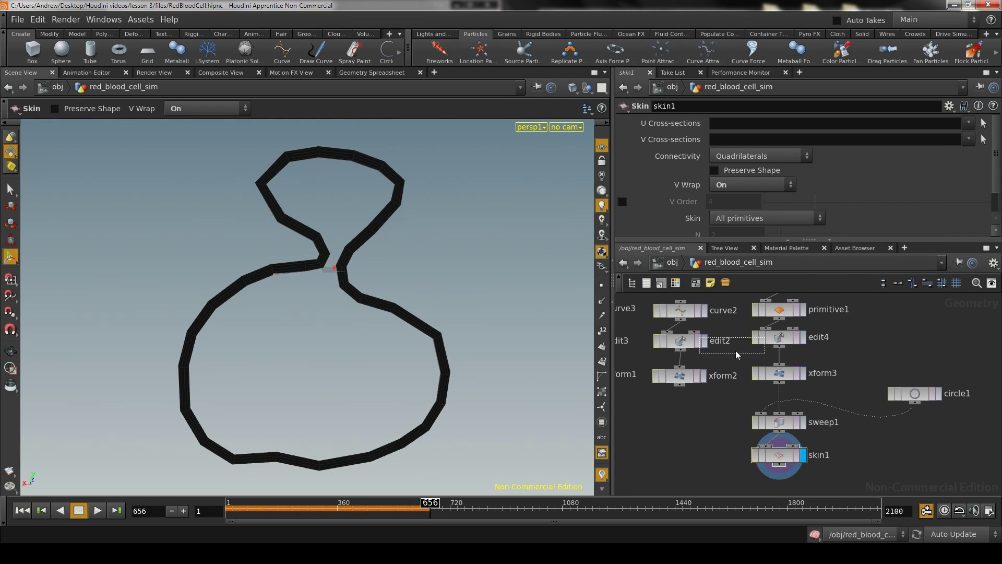
{"action": "left_click", "coordinate": [781, 400]}
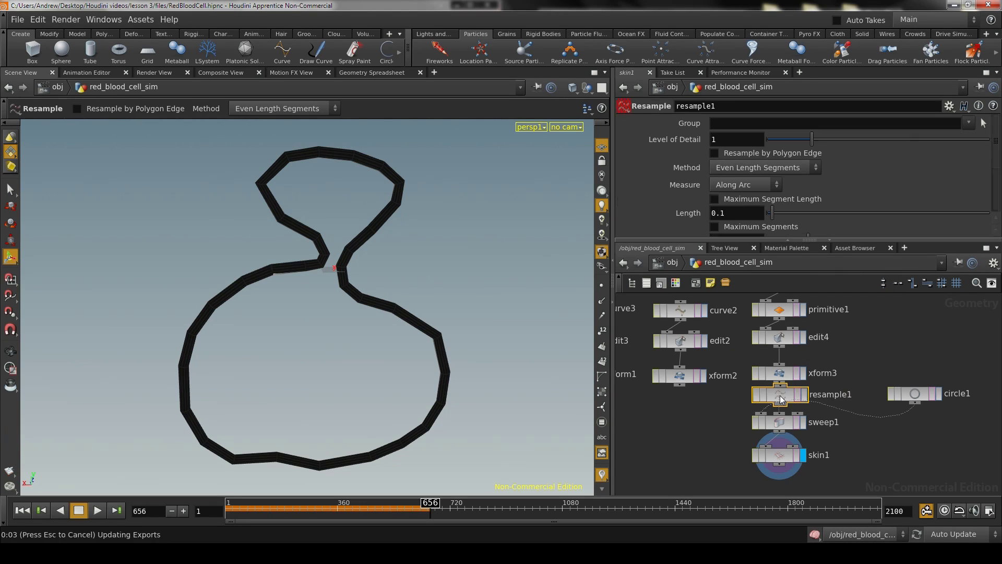
Step: Undo the recent node selection and the latest changes to the resample1 node
{"action": "left_click_drag", "start_coordinate": [888, 480], "coordinate": [787, 425]}
{"action": "scroll", "coordinate": [851, 441], "scroll_direction": "down", "scroll_amount": 3}
{"action": "middle_click_drag", "start_coordinate": [852, 441], "coordinate": [831, 382]}
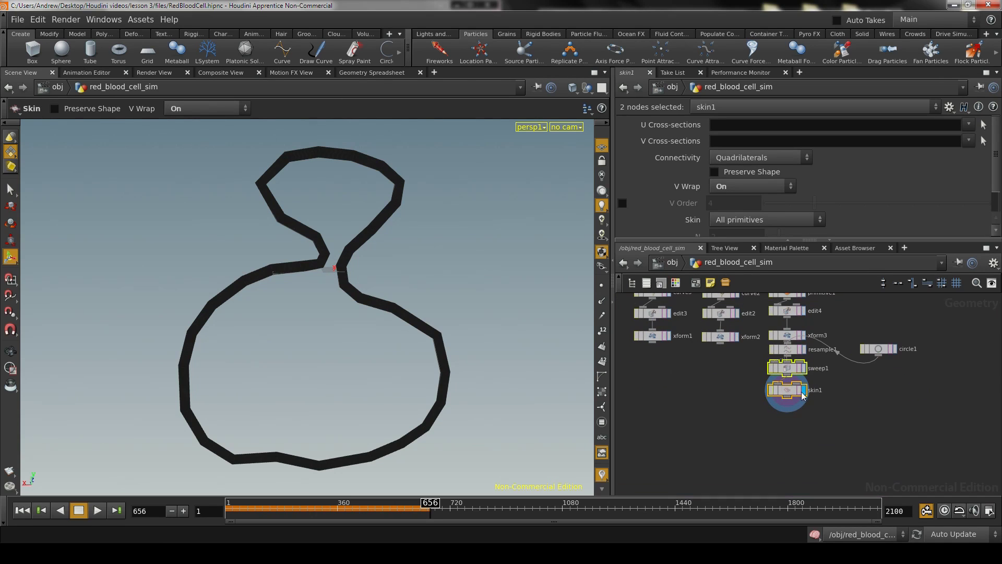
{"action": "left_click_drag", "start_coordinate": [787, 390], "coordinate": [788, 404]}
{"action": "key", "text": "ctrl+z"}
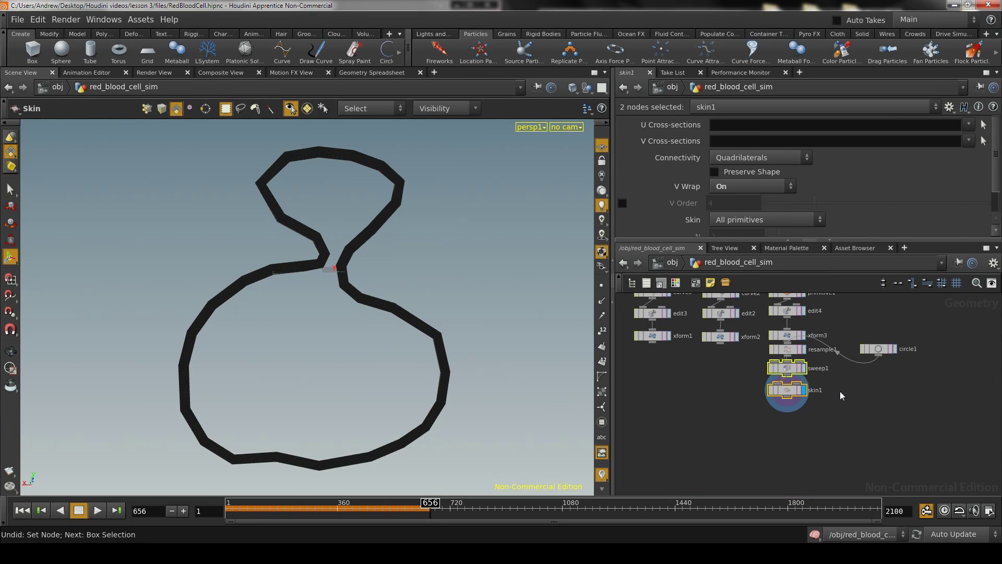
{"action": "key", "text": "ctrl+z"}
{"action": "key", "text": "ctrl+z"}
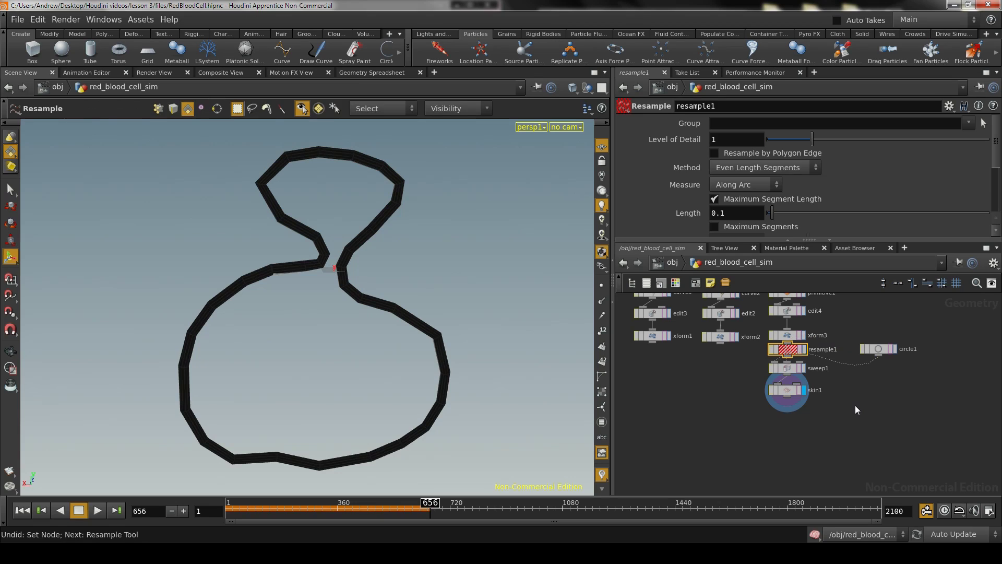
Step: Move sweep1 and skin1 lower in the network and insert a new Resample node between xform3 and sweep1
{"action": "left_click_drag", "start_coordinate": [842, 442], "coordinate": [783, 406]}
{"action": "key", "text": "Tab"}
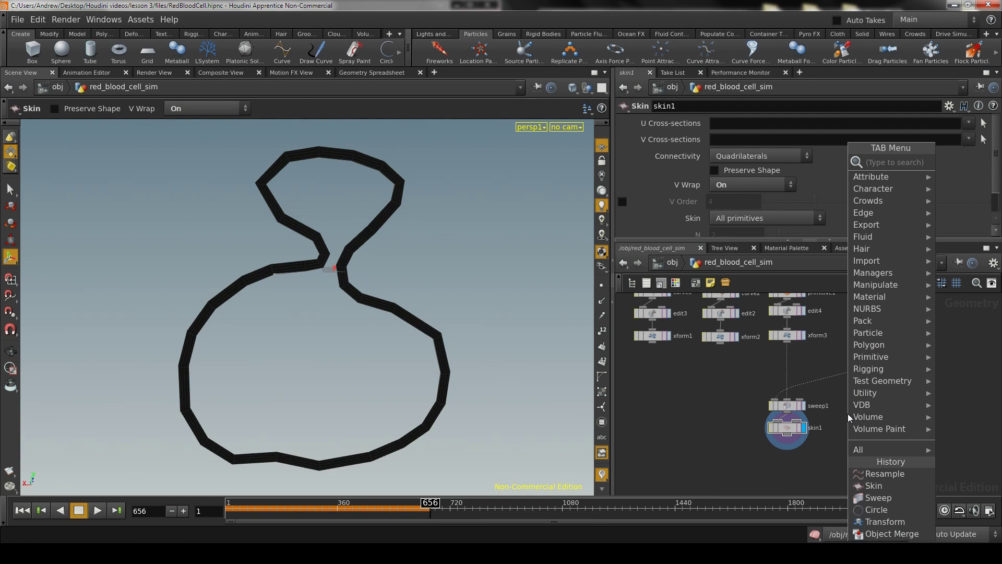
{"action": "type", "text": "resamp"}
{"action": "key", "text": "Return"}
{"action": "left_click", "coordinate": [736, 372]}
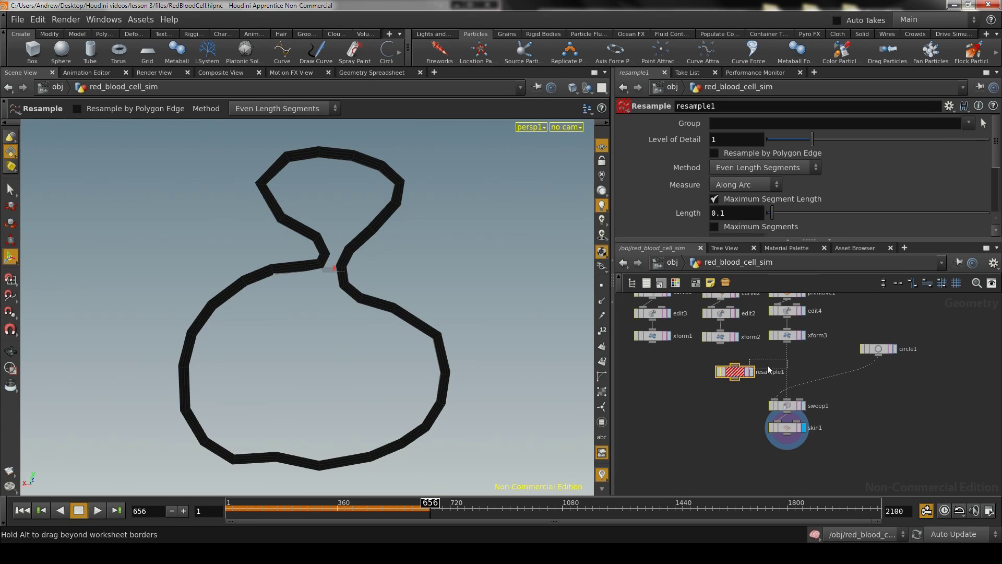
{"action": "left_click", "coordinate": [789, 362]}
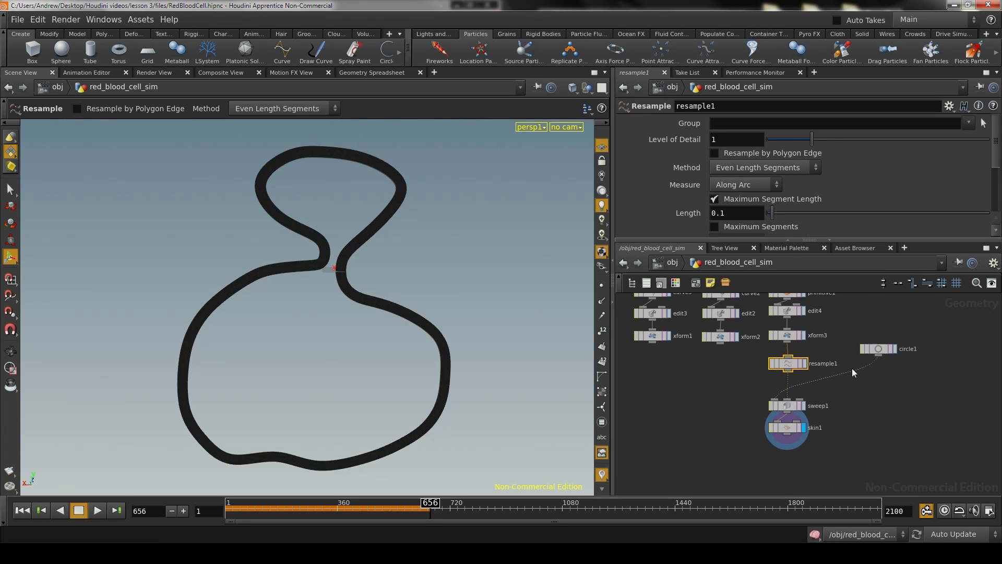
Step: Reposition the resample1 node slightly lower on the wire between xform3 and sweep1
{"action": "key", "text": "Escape"}
{"action": "mouse_move", "coordinate": [291, 322]}
{"action": "right_mouse_down"}
{"action": "mouse_move", "coordinate": [369, 329]}
{"action": "mouse_move", "coordinate": [311, 352]}
{"action": "mouse_move", "coordinate": [304, 320]}
{"action": "mouse_move", "coordinate": [297, 337]}
{"action": "right_mouse_up"}
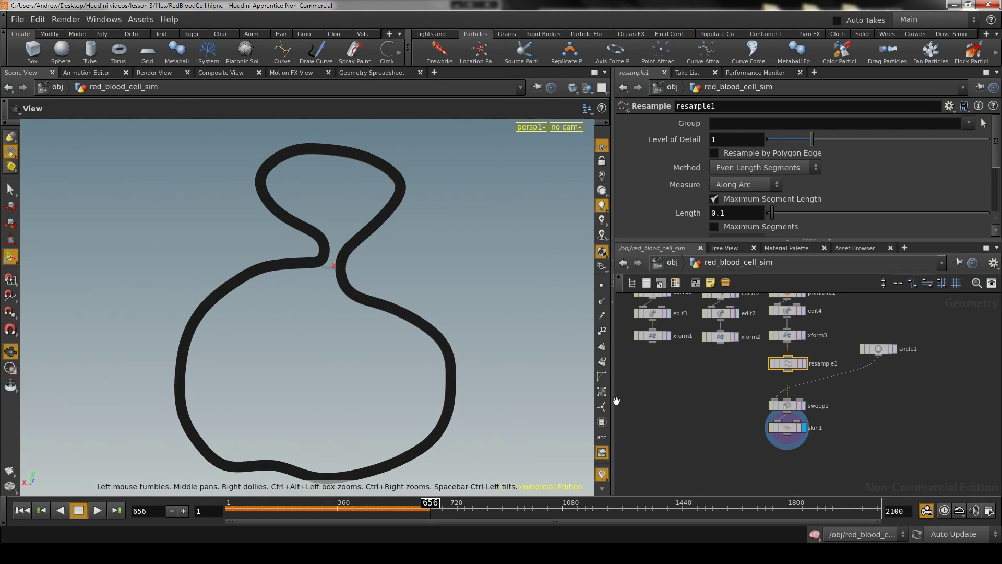
{"action": "key", "text": "Return"}
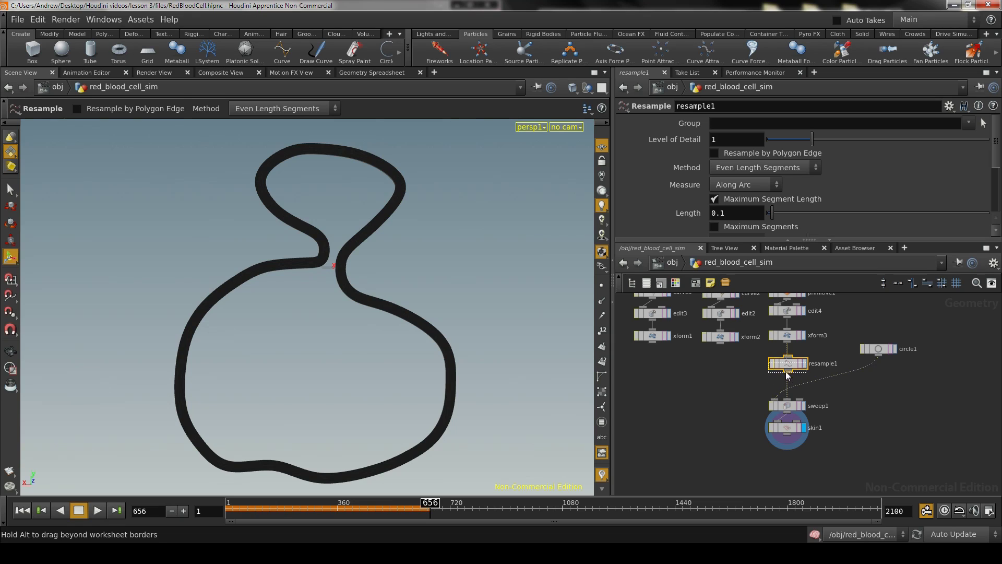
{"action": "left_click_drag", "start_coordinate": [790, 370], "coordinate": [788, 375]}
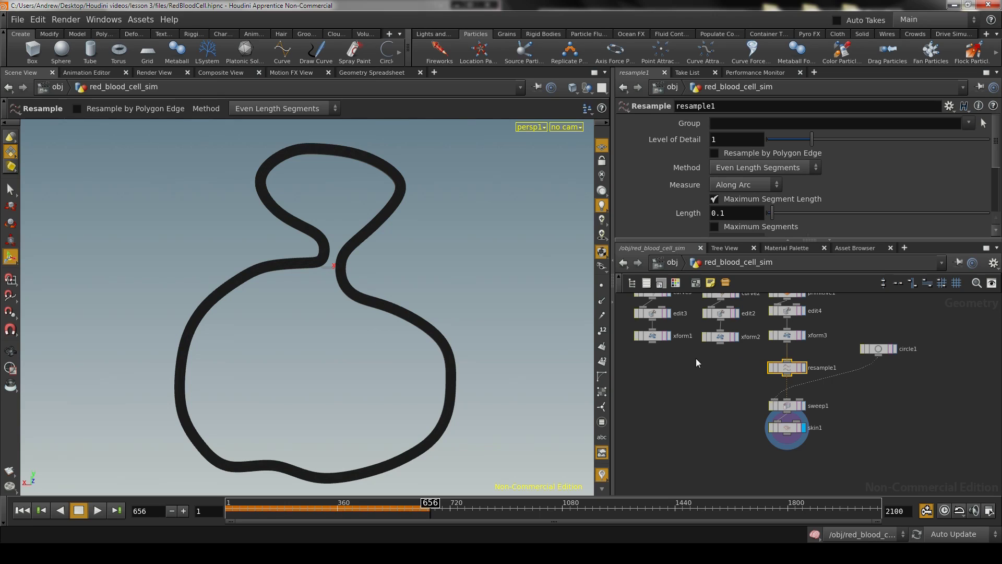
Step: Duplicate resample1, sweep1 and skin1, place the copies below xform2, and wire resample2's input to xform2 instead of xform3
{"action": "left_click_drag", "start_coordinate": [744, 464], "coordinate": [726, 386]}
{"action": "left_click_drag", "start_coordinate": [729, 464], "coordinate": [809, 356]}
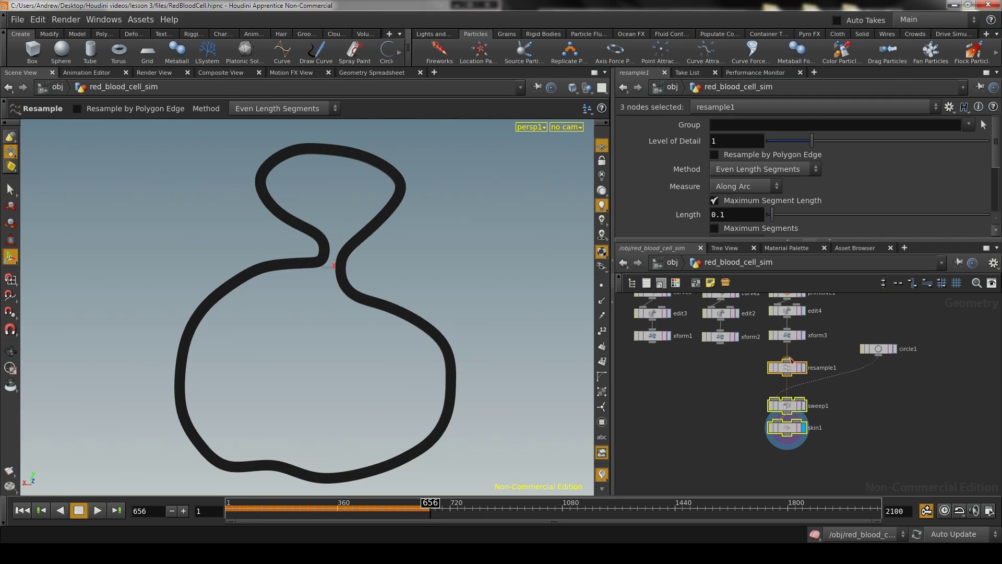
{"action": "key", "text": "ctrl+c"}
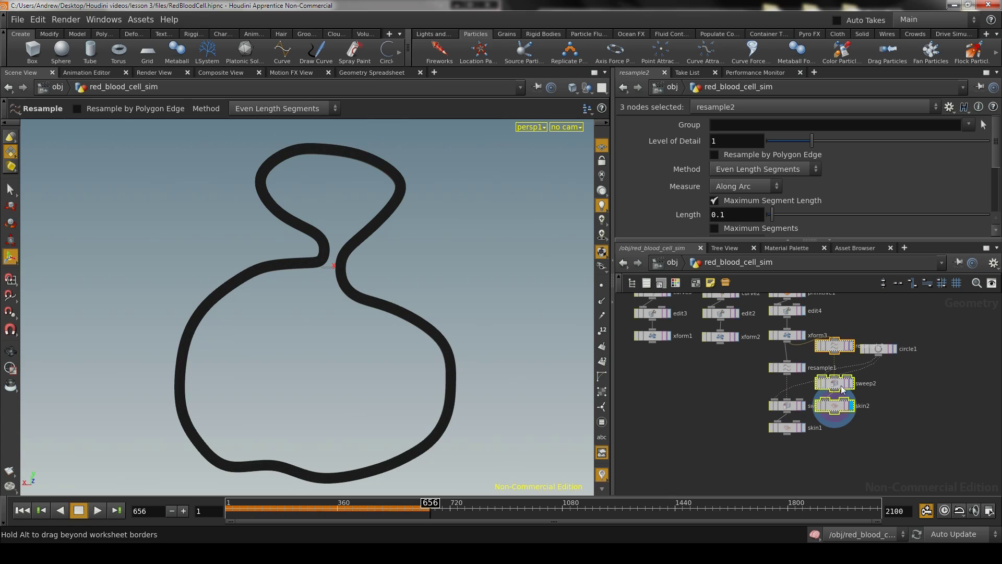
{"action": "left_click_drag", "start_coordinate": [841, 385], "coordinate": [726, 402]}
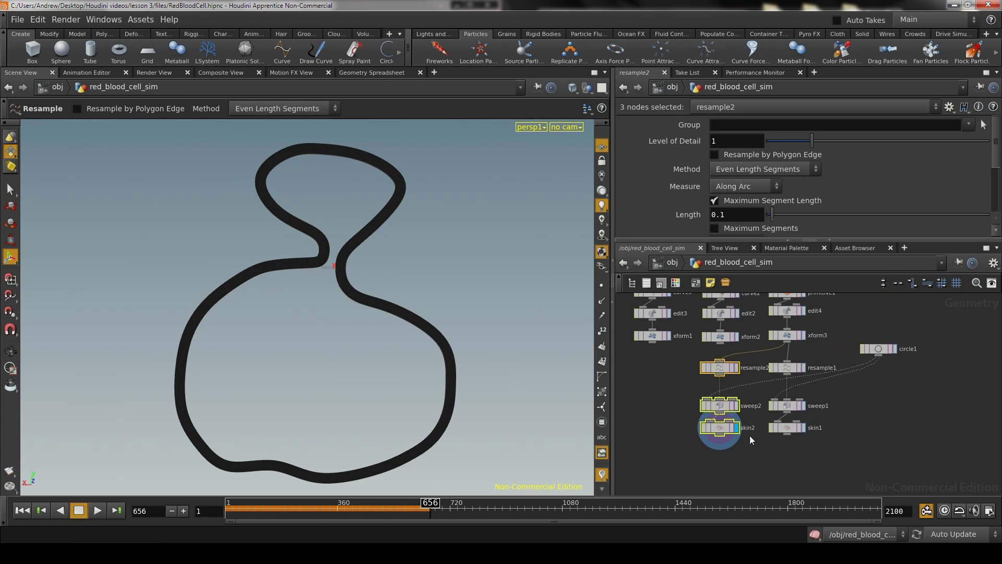
{"action": "left_click", "coordinate": [756, 456]}
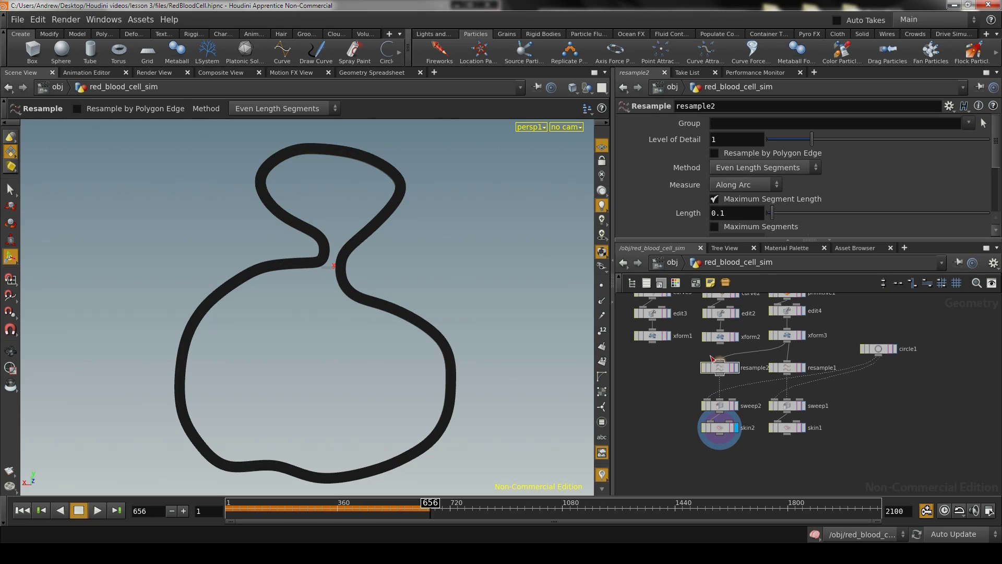
{"action": "left_click_drag", "start_coordinate": [710, 356], "coordinate": [684, 356]}
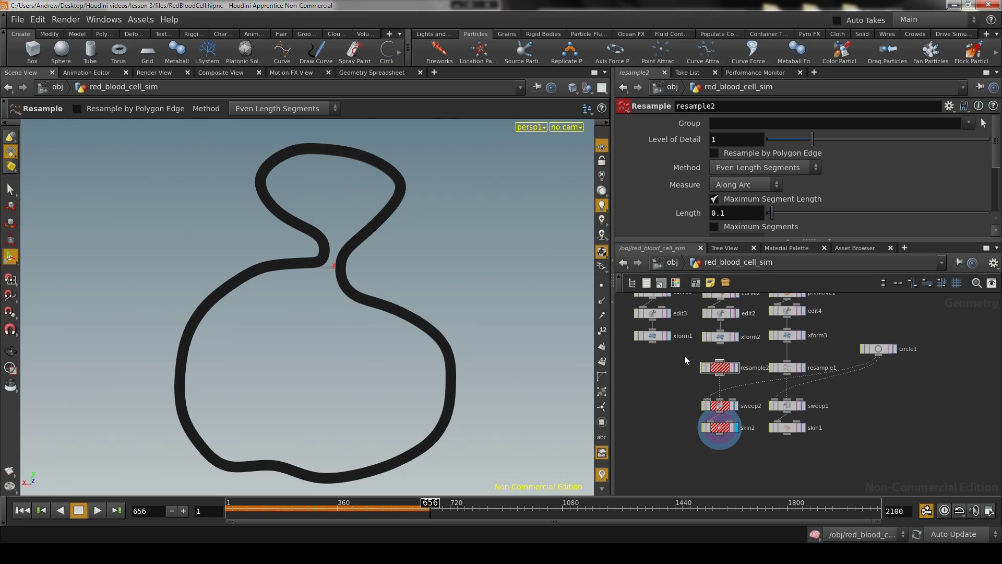
{"action": "left_click", "coordinate": [726, 342]}
Step: Inspect the stray geometry between the ends of the tubes and set V Wrap to Off on skin2
{"action": "middle_click_drag", "start_coordinate": [393, 387], "coordinate": [412, 292], "text": "alt"}
{"action": "right_click_drag", "start_coordinate": [347, 343], "coordinate": [421, 337], "text": "alt"}
{"action": "middle_click_drag", "start_coordinate": [421, 337], "coordinate": [421, 277], "text": "alt"}
{"action": "right_click_drag", "start_coordinate": [428, 308], "coordinate": [502, 307], "text": "alt"}
{"action": "left_click_drag", "start_coordinate": [500, 307], "coordinate": [472, 298], "text": "alt"}
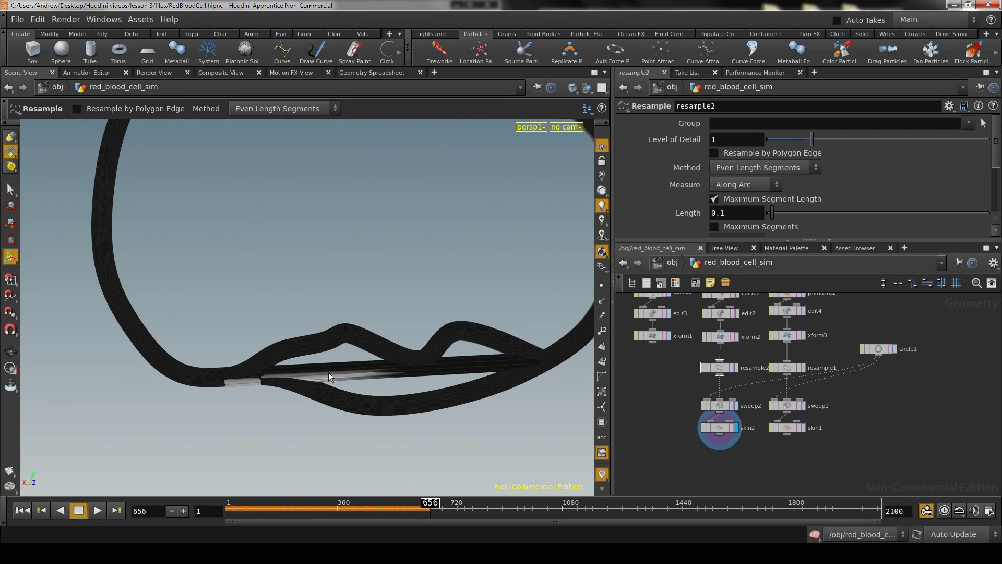
{"action": "left_click", "coordinate": [719, 425]}
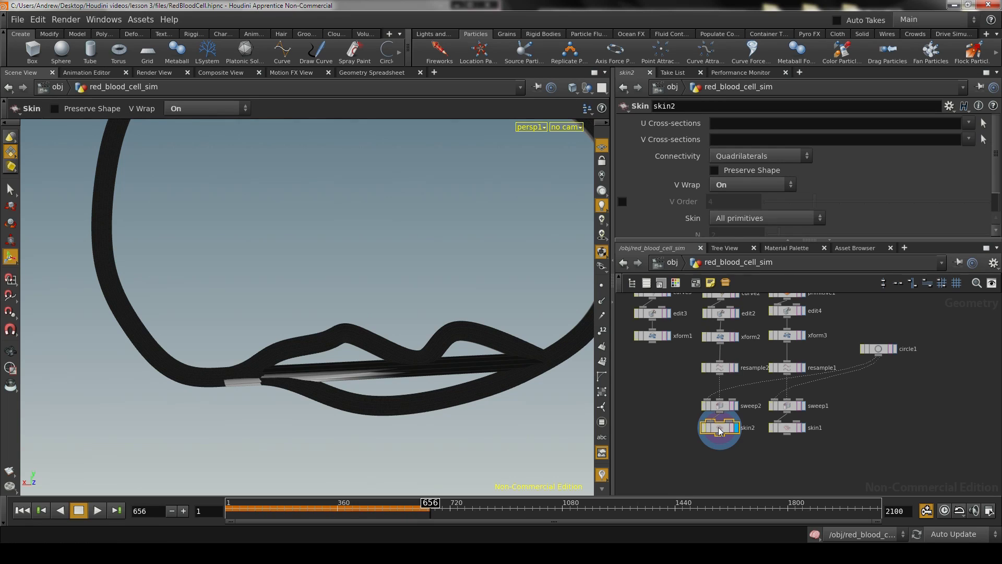
{"action": "left_click_drag", "start_coordinate": [807, 244], "coordinate": [808, 285]}
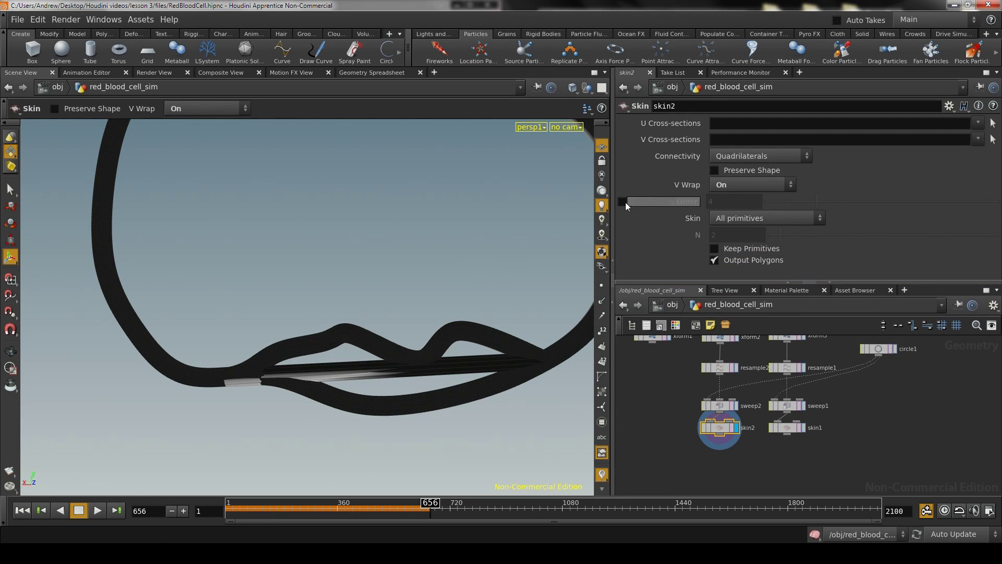
{"action": "left_click_drag", "start_coordinate": [538, 246], "coordinate": [443, 252], "text": "alt"}
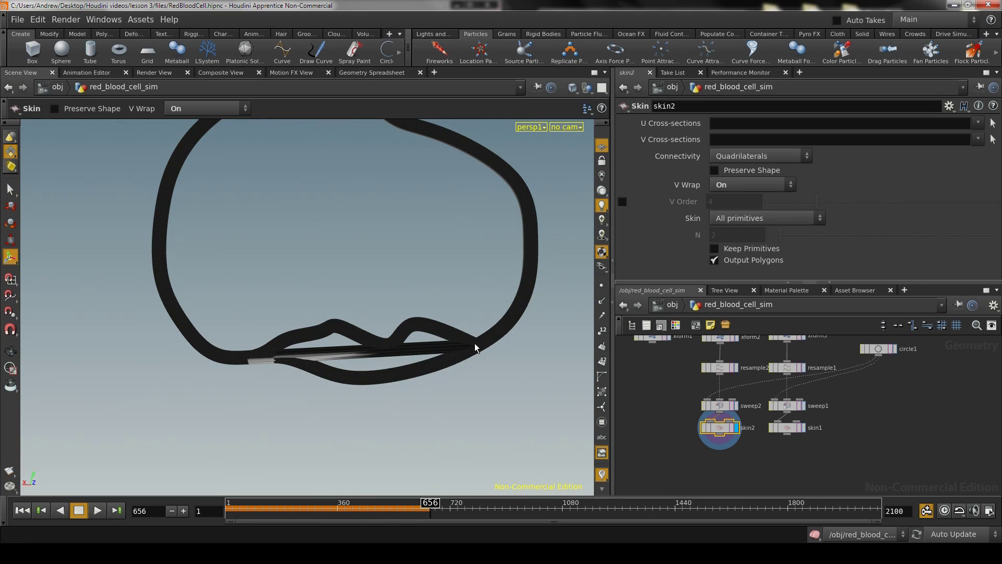
{"action": "right_click_drag", "start_coordinate": [459, 268], "coordinate": [318, 264], "text": "alt"}
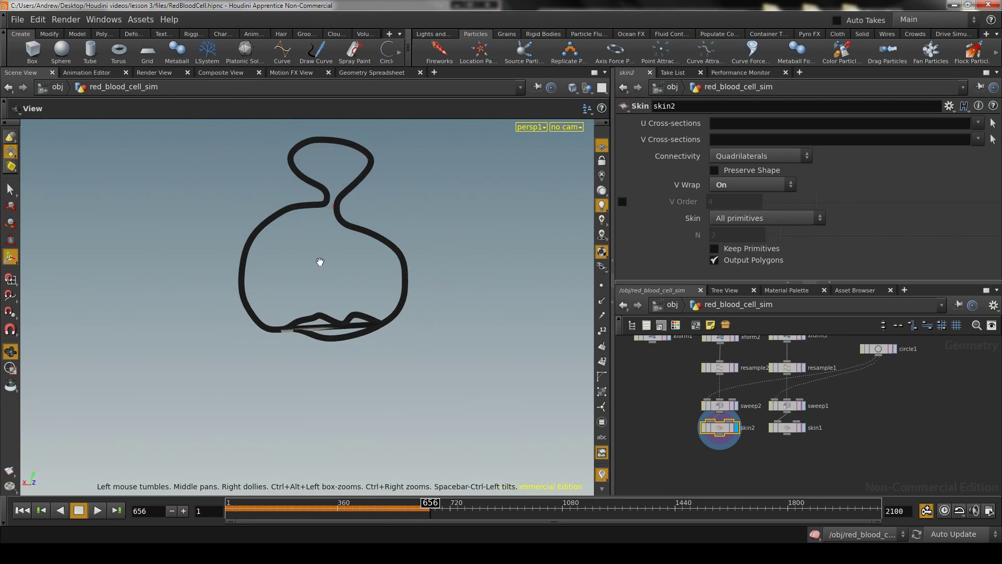
{"action": "right_click_drag", "start_coordinate": [251, 283], "coordinate": [625, 283], "text": "alt"}
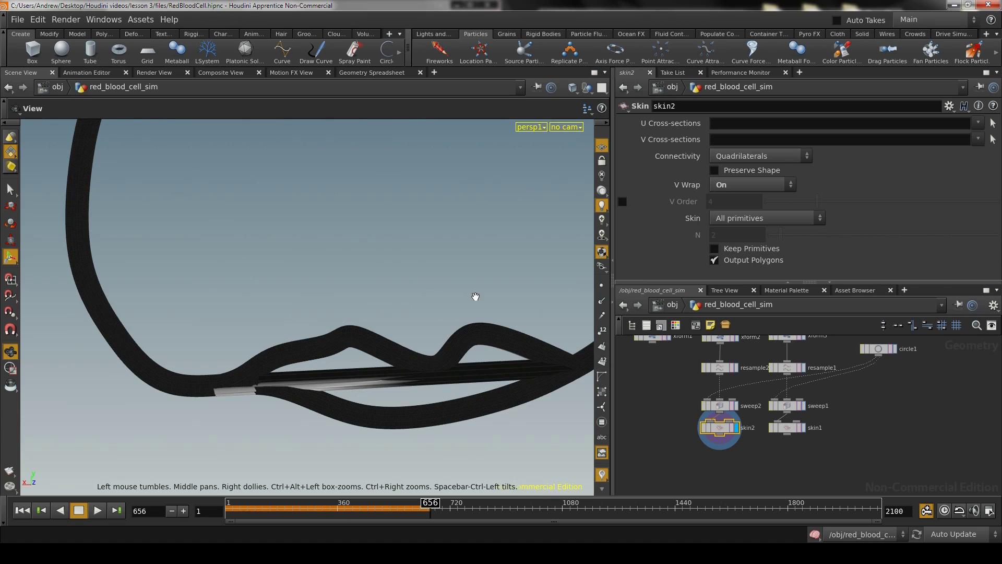
{"action": "right_click_drag", "start_coordinate": [476, 297], "coordinate": [417, 308], "text": "alt"}
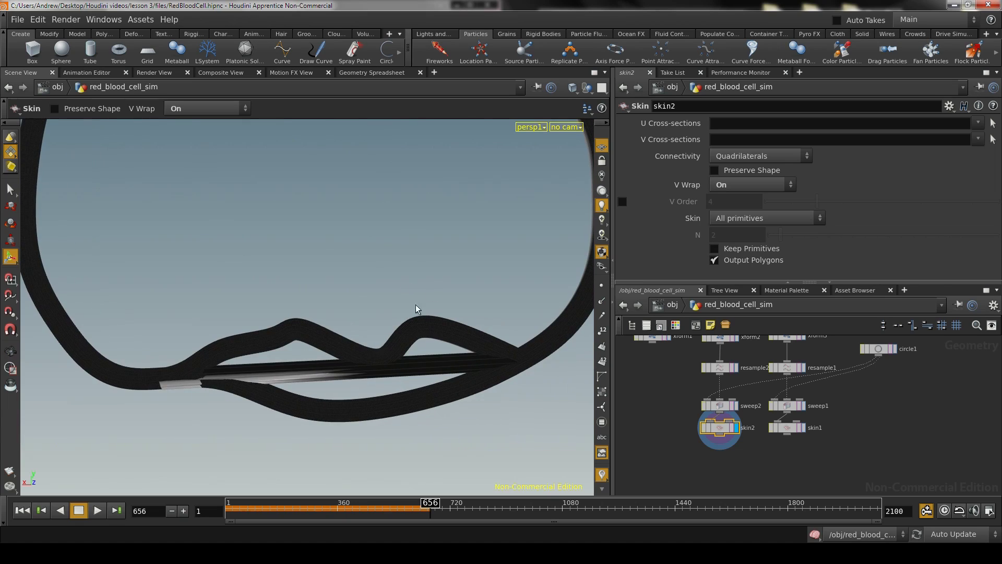
{"action": "left_click", "coordinate": [740, 188]}
{"action": "left_click", "coordinate": [733, 201]}
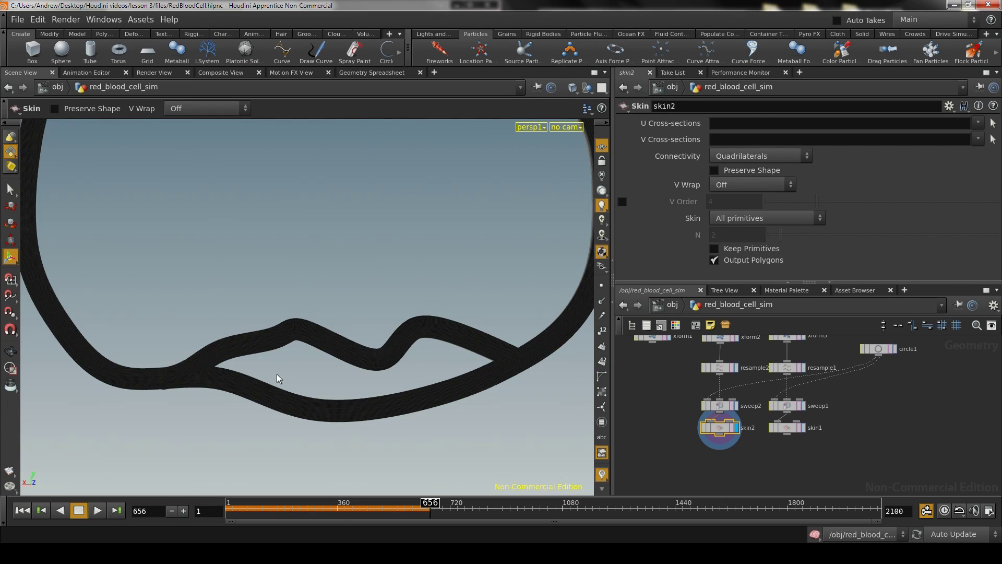
{"action": "right_click_drag", "start_coordinate": [385, 383], "coordinate": [557, 419], "text": "alt"}
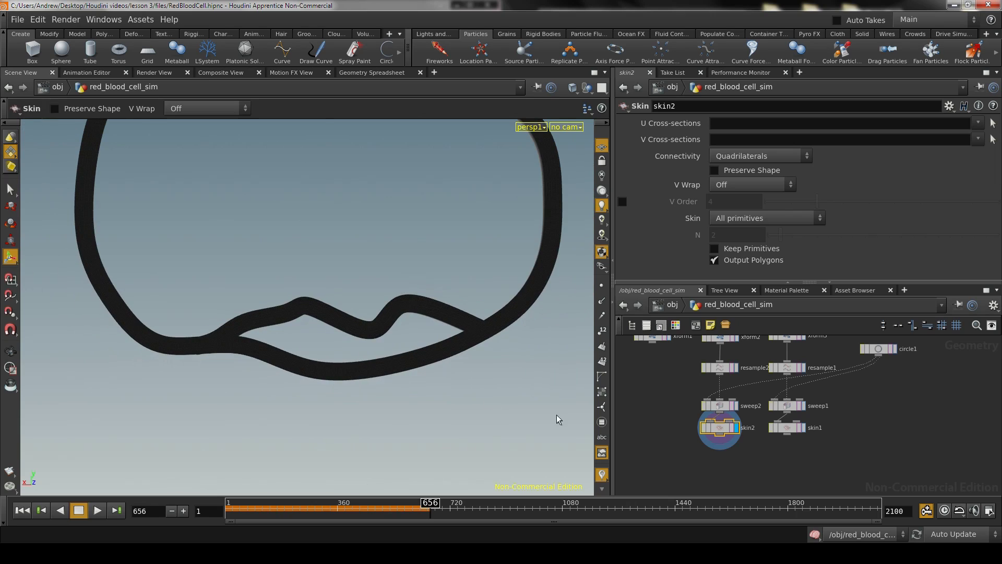
Step: Duplicate resample2, sweep2 and skin2, place the copies below xform1, and wire resample3's input to xform1
{"action": "left_click_drag", "start_coordinate": [677, 460], "coordinate": [641, 427]}
{"action": "key", "text": "ctrl+v"}
{"action": "left_click", "coordinate": [645, 361]}
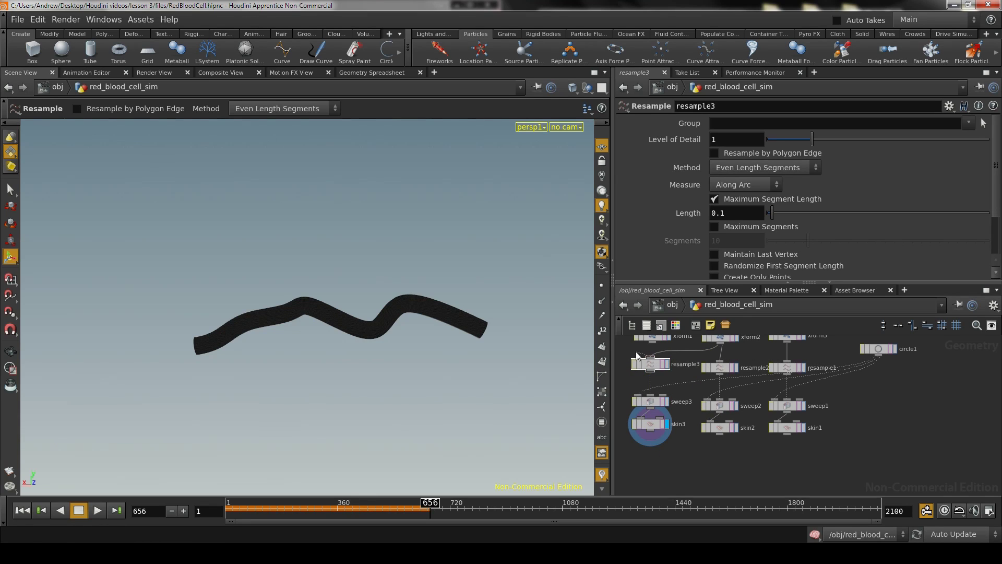
{"action": "left_click", "coordinate": [632, 349]}
{"action": "middle_click_drag", "start_coordinate": [695, 387], "coordinate": [729, 418]}
{"action": "right_click_drag", "start_coordinate": [730, 418], "coordinate": [763, 421]}
{"action": "left_click_drag", "start_coordinate": [677, 384], "coordinate": [675, 355]}
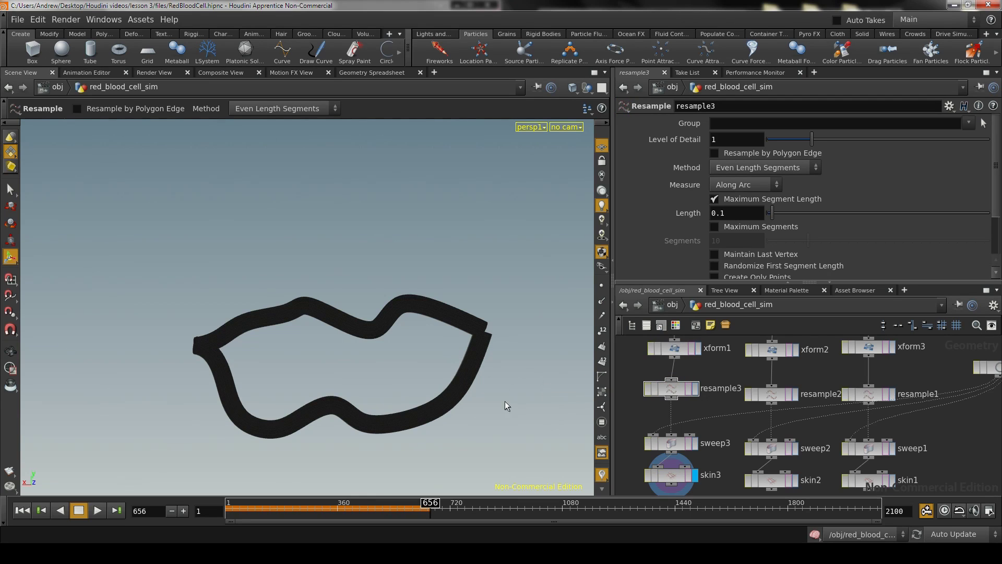
{"action": "scroll", "coordinate": [728, 407], "scroll_direction": "down", "scroll_amount": 6}
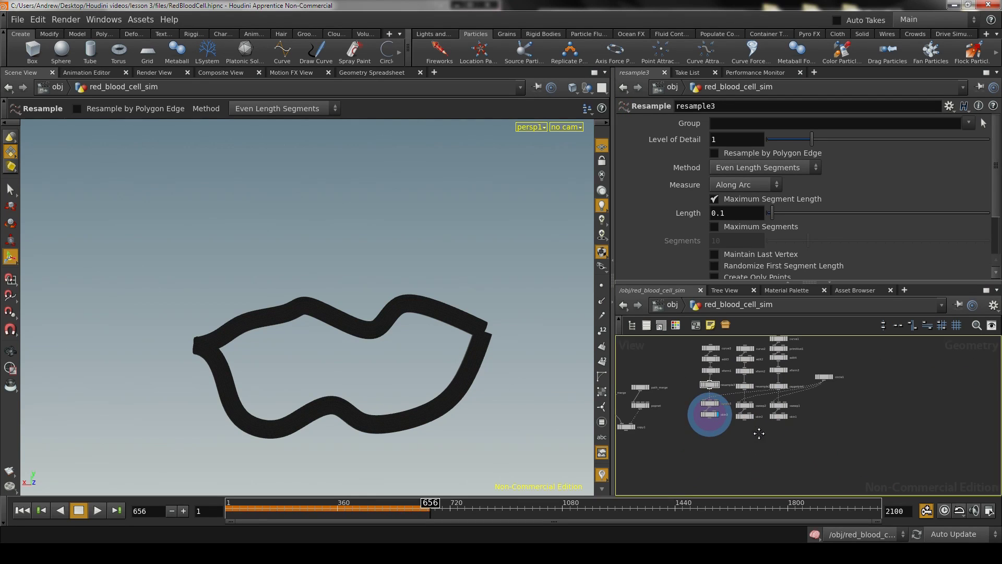
{"action": "scroll", "coordinate": [749, 433], "scroll_direction": "up", "scroll_amount": 1}
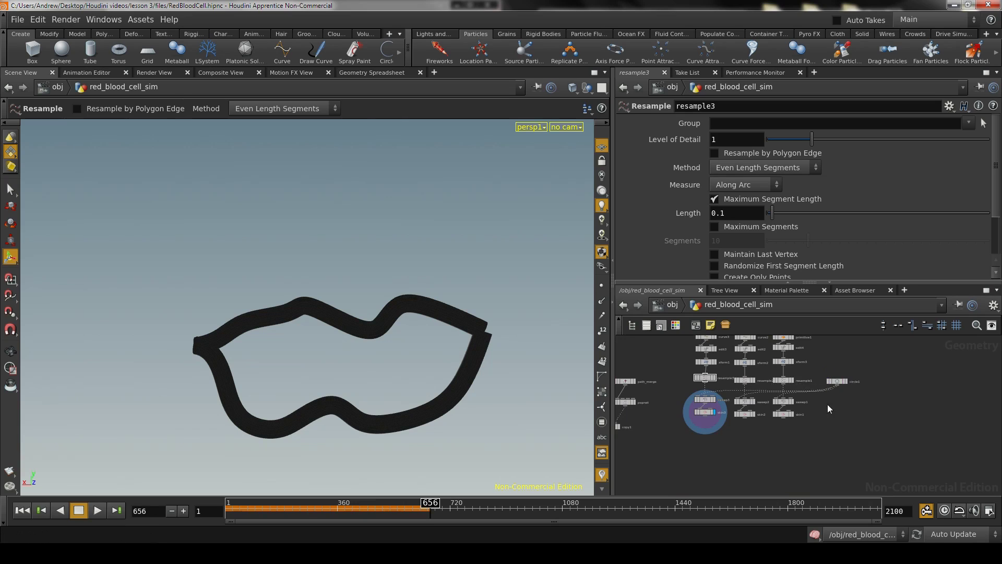
{"action": "scroll", "coordinate": [828, 404], "scroll_direction": "up", "scroll_amount": 4}
{"action": "middle_click_drag", "start_coordinate": [688, 411], "coordinate": [788, 416]}
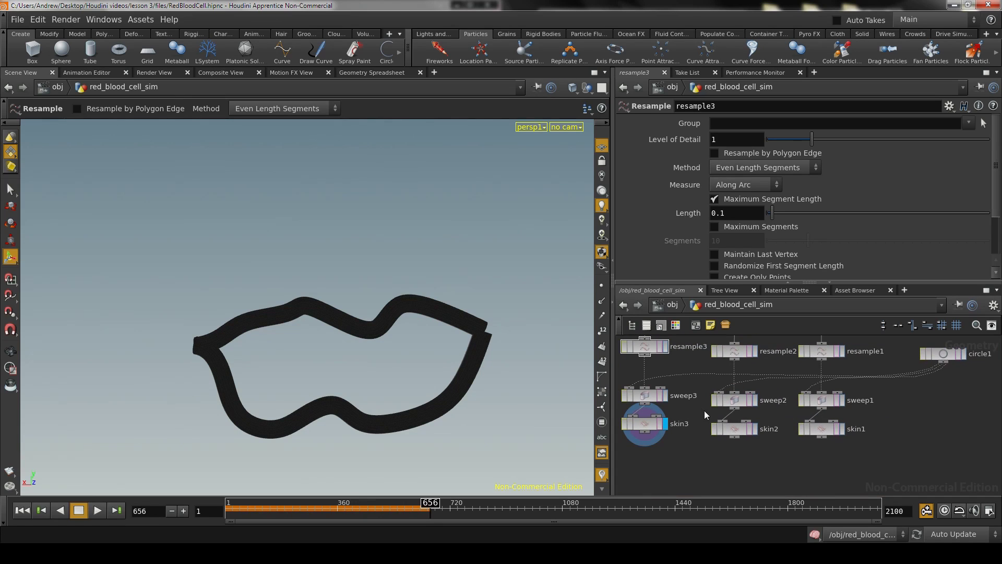
{"action": "scroll", "coordinate": [731, 462], "scroll_direction": "down", "scroll_amount": 3}
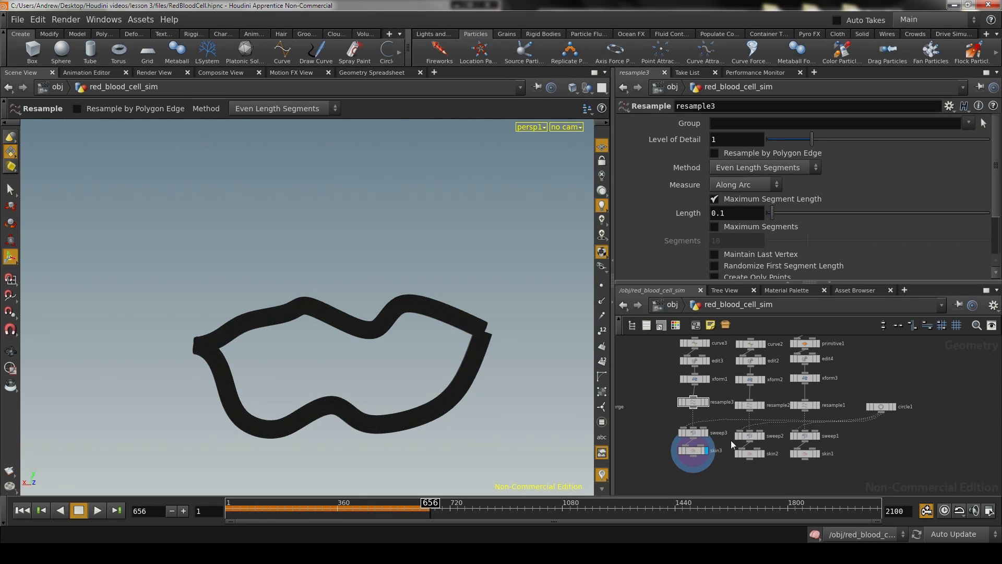
{"action": "middle_click_drag", "start_coordinate": [873, 447], "coordinate": [897, 396]}
{"action": "scroll", "coordinate": [898, 402], "scroll_direction": "down", "scroll_amount": 4}
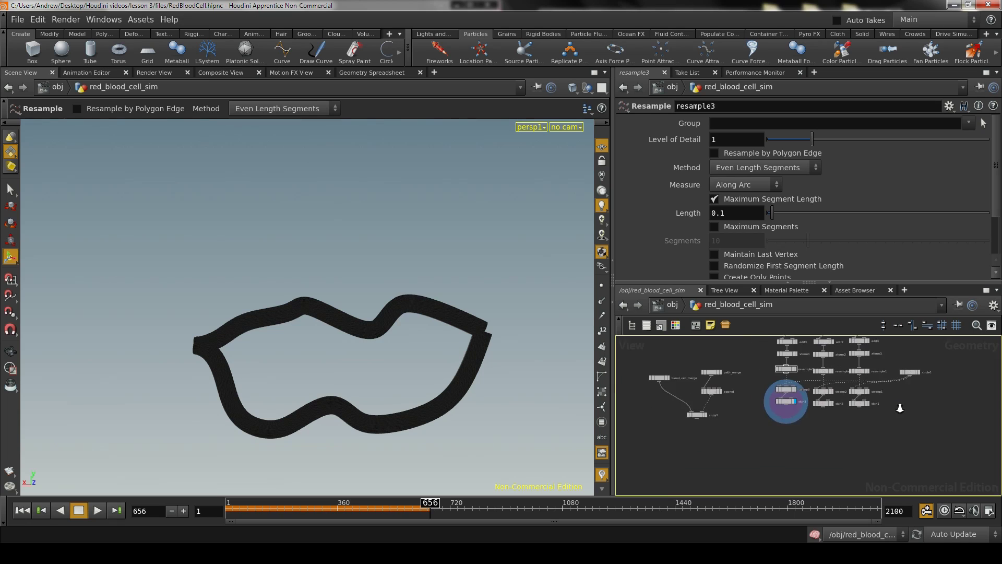
{"action": "right_click_drag", "start_coordinate": [784, 419], "coordinate": [869, 428]}
{"action": "middle_click_drag", "start_coordinate": [870, 429], "coordinate": [731, 464]}
{"action": "mouse_move", "coordinate": [809, 447]}
{"action": "right_mouse_down"}
{"action": "mouse_move", "coordinate": [779, 453]}
{"action": "mouse_move", "coordinate": [828, 456]}
{"action": "mouse_move", "coordinate": [812, 459]}
{"action": "right_mouse_up"}
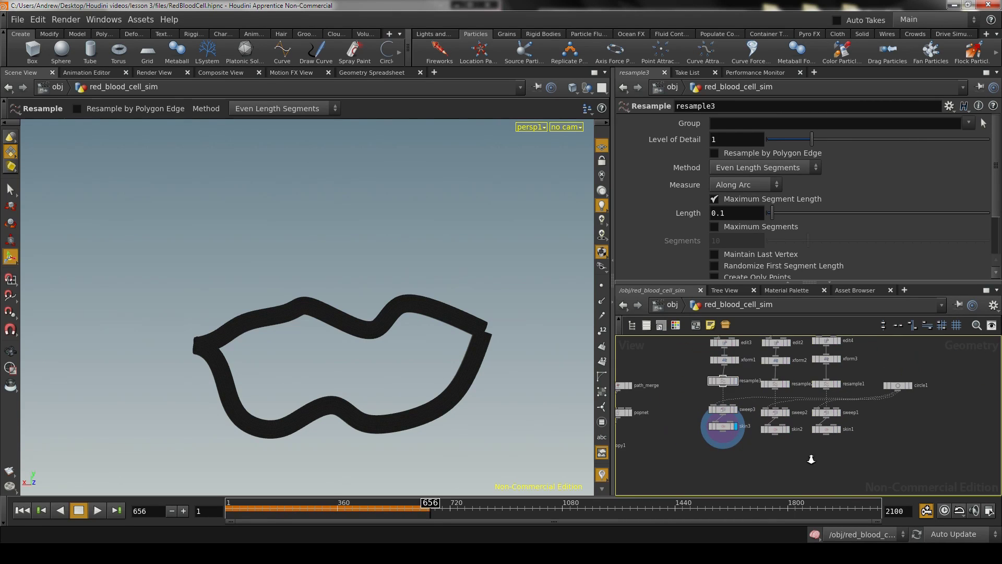
{"action": "mouse_move", "coordinate": [902, 359]}
{"action": "middle_mouse_down"}
{"action": "mouse_move", "coordinate": [900, 406]}
{"action": "mouse_move", "coordinate": [896, 357]}
{"action": "middle_mouse_up"}
{"action": "right_click_drag", "start_coordinate": [758, 447], "coordinate": [805, 446]}
{"action": "mouse_move", "coordinate": [806, 447]}
{"action": "middle_mouse_down"}
{"action": "mouse_move", "coordinate": [804, 459]}
{"action": "mouse_move", "coordinate": [807, 447]}
{"action": "middle_mouse_up"}
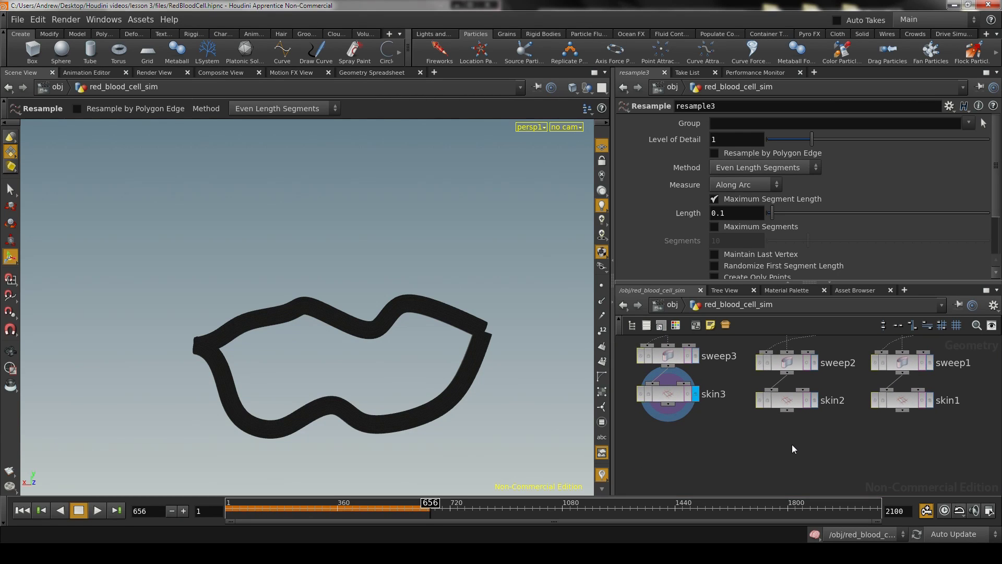
Step: Add a Merge node below the skin nodes, wire skin3, skin2 and skin1 into it, and display its output
{"action": "scroll", "coordinate": [790, 449], "scroll_direction": "down", "scroll_amount": 4}
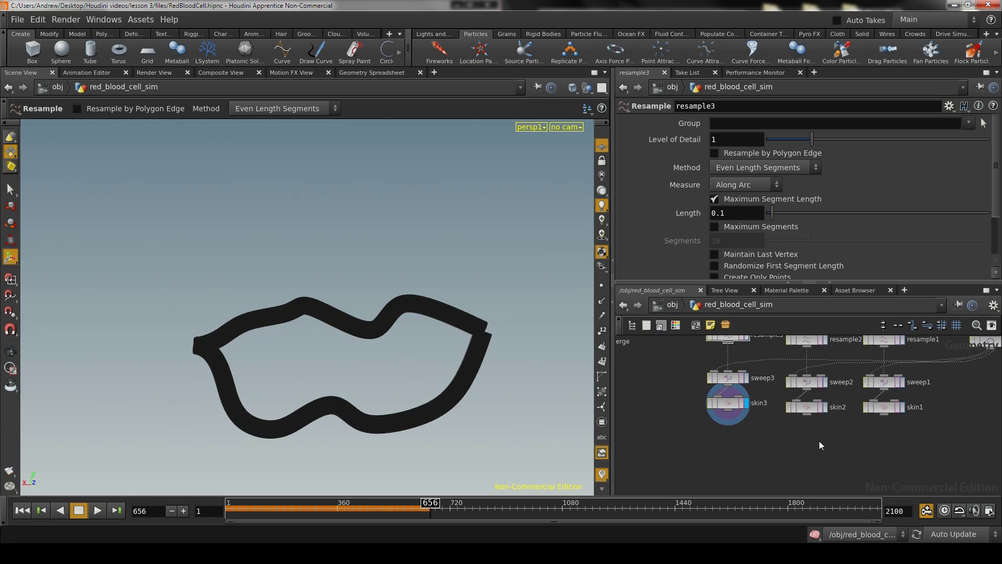
{"action": "key", "text": "Tab"}
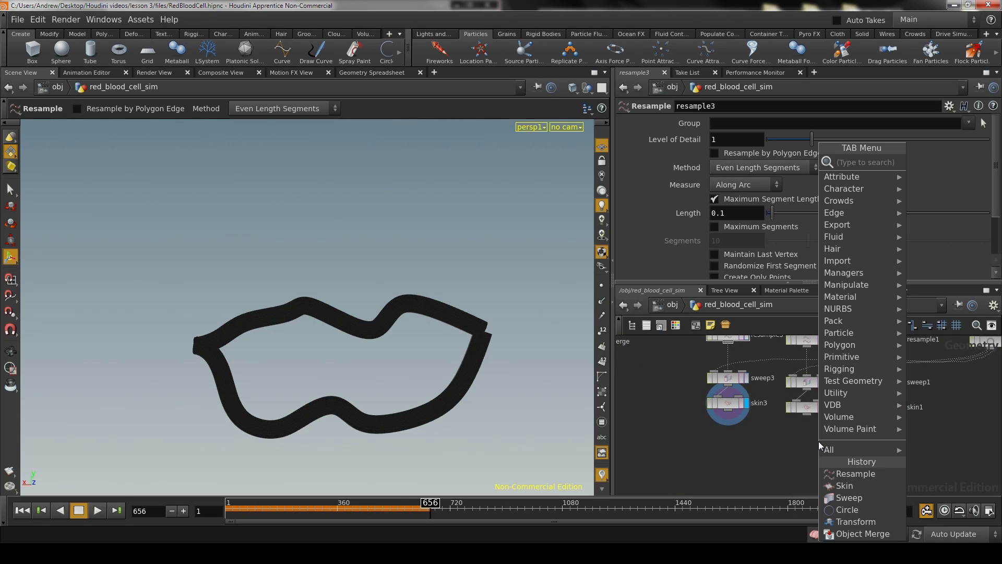
{"action": "type", "text": "merge"}
{"action": "key", "text": "Return"}
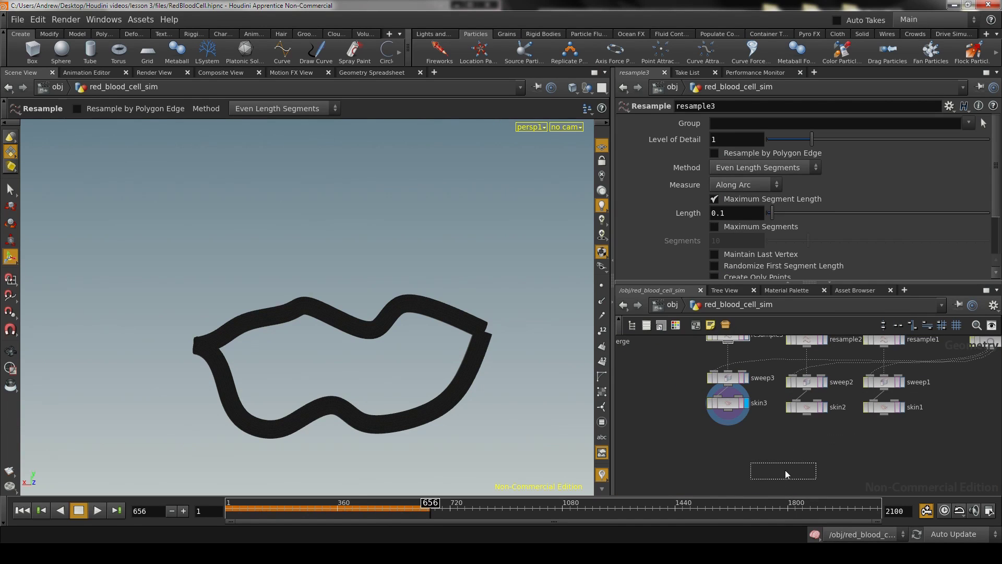
{"action": "left_click", "coordinate": [816, 462]}
{"action": "left_click_drag", "start_coordinate": [729, 413], "coordinate": [824, 457]}
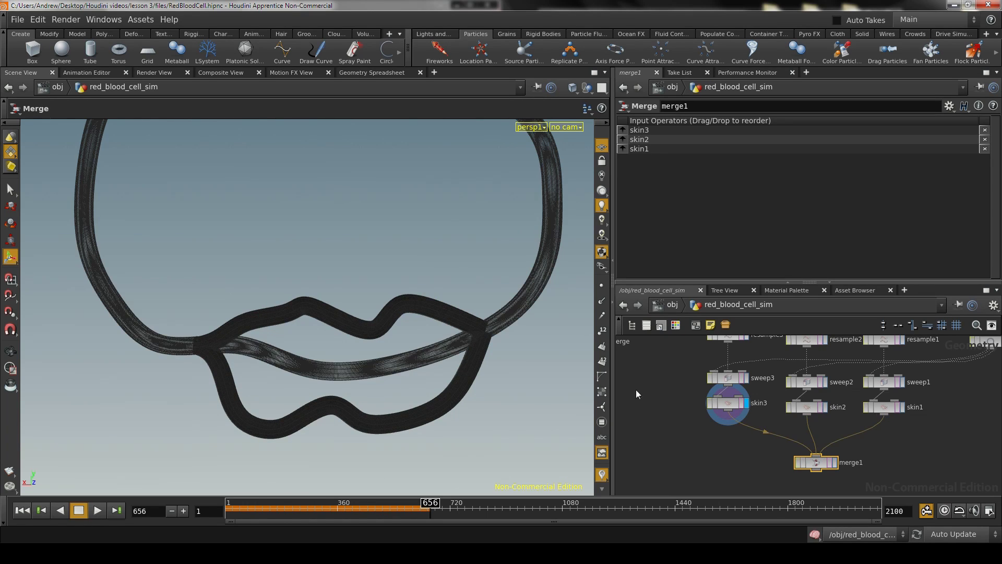
{"action": "left_click", "coordinate": [836, 464]}
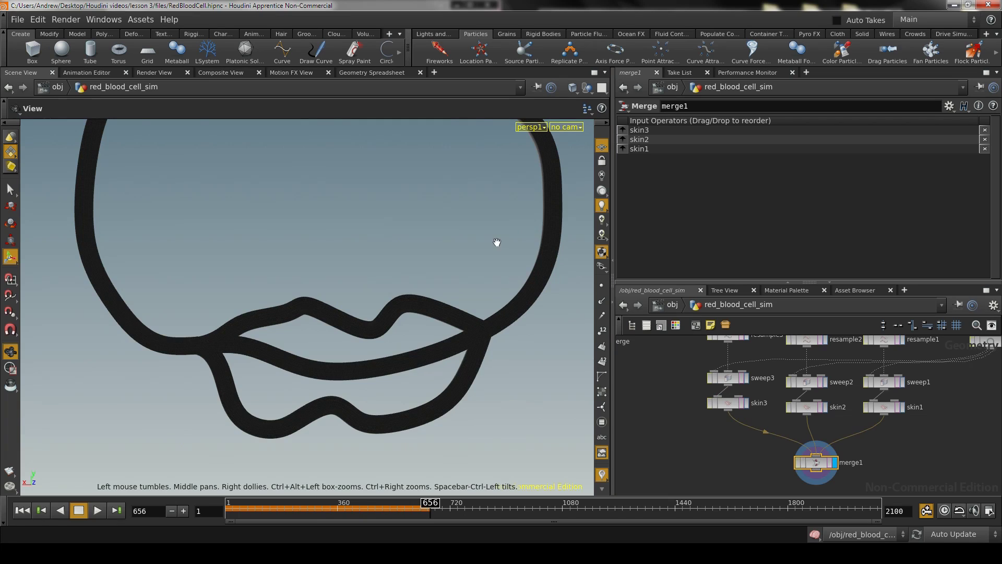
{"action": "right_click_drag", "start_coordinate": [497, 242], "coordinate": [339, 334], "text": "alt"}
{"action": "key", "text": "h"}
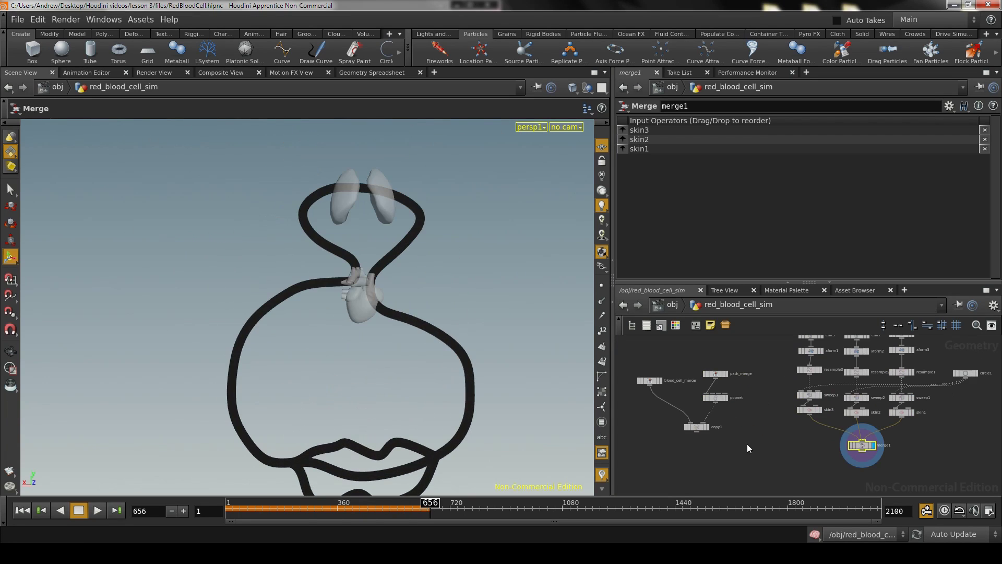
Step: Display copy1 and show merge1 as template geometry alongside it
{"action": "left_click", "coordinate": [708, 428]}
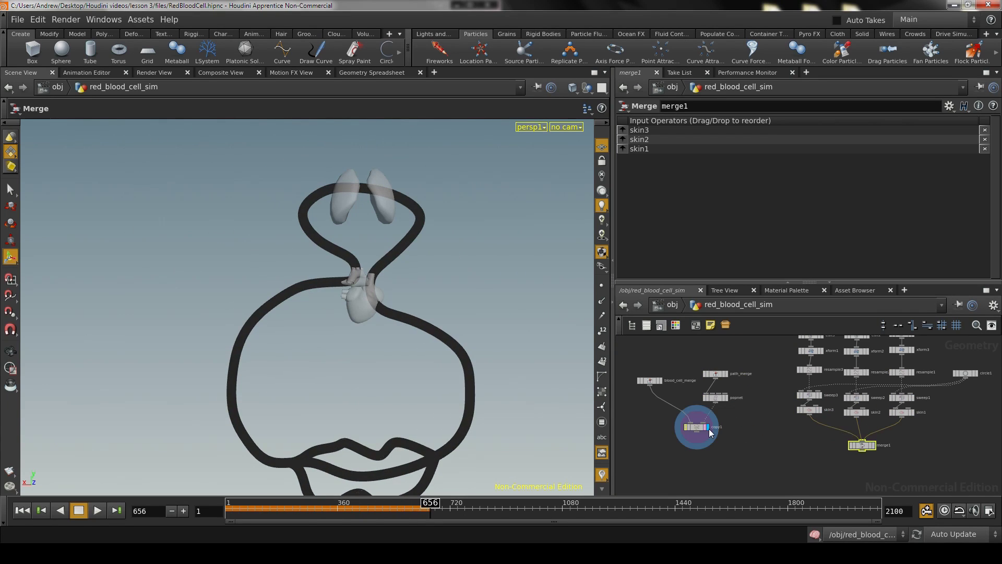
{"action": "left_click", "coordinate": [871, 447], "text": "ctrl"}
{"action": "left_click", "coordinate": [734, 462]}
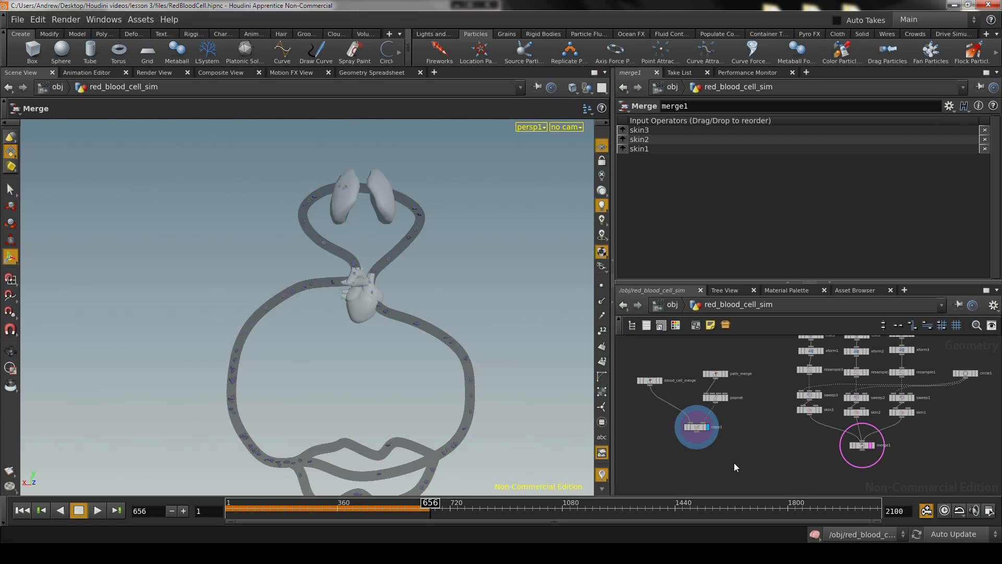
Step: Play the simulation and examine how the blood cells travel inside the tubes around the heart, lungs and lower branches
{"action": "left_click_drag", "start_coordinate": [380, 346], "coordinate": [166, 456]}
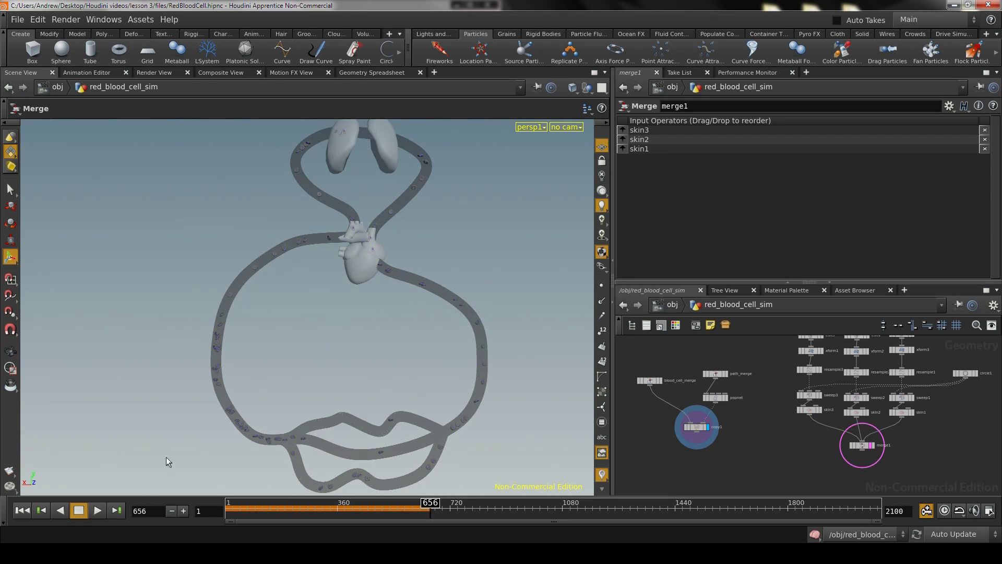
{"action": "left_click", "coordinate": [91, 511]}
{"action": "right_click_drag", "start_coordinate": [349, 384], "coordinate": [409, 275], "text": "alt"}
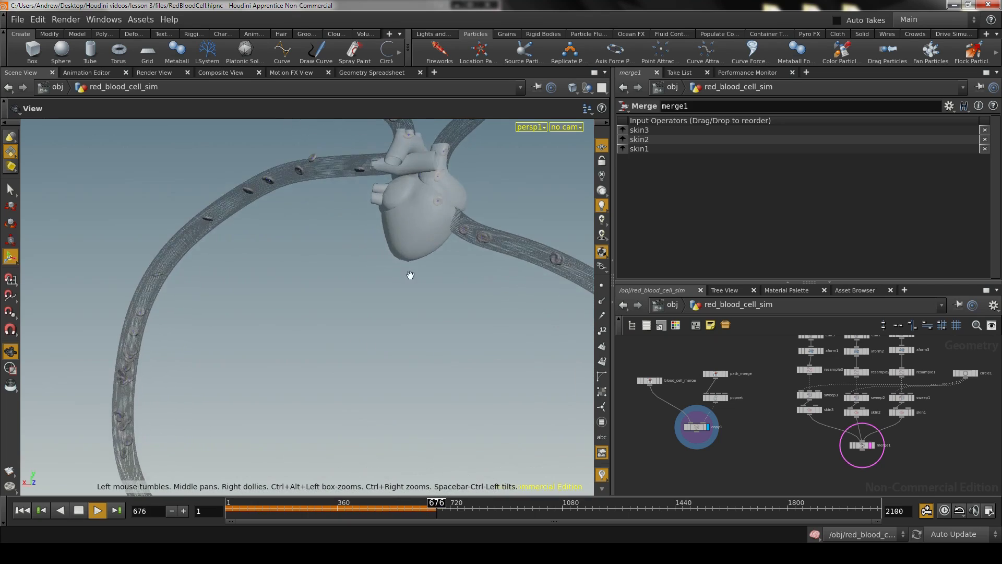
{"action": "middle_click_drag", "start_coordinate": [404, 288], "coordinate": [304, 396], "text": "alt"}
{"action": "right_click_drag", "start_coordinate": [304, 396], "coordinate": [396, 398]}
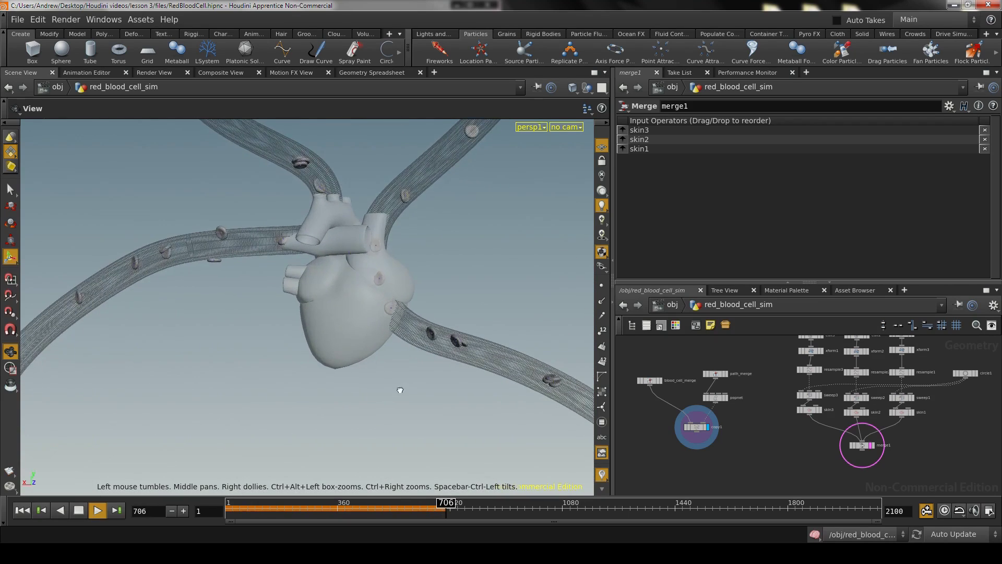
{"action": "left_click_drag", "start_coordinate": [400, 390], "coordinate": [340, 380]}
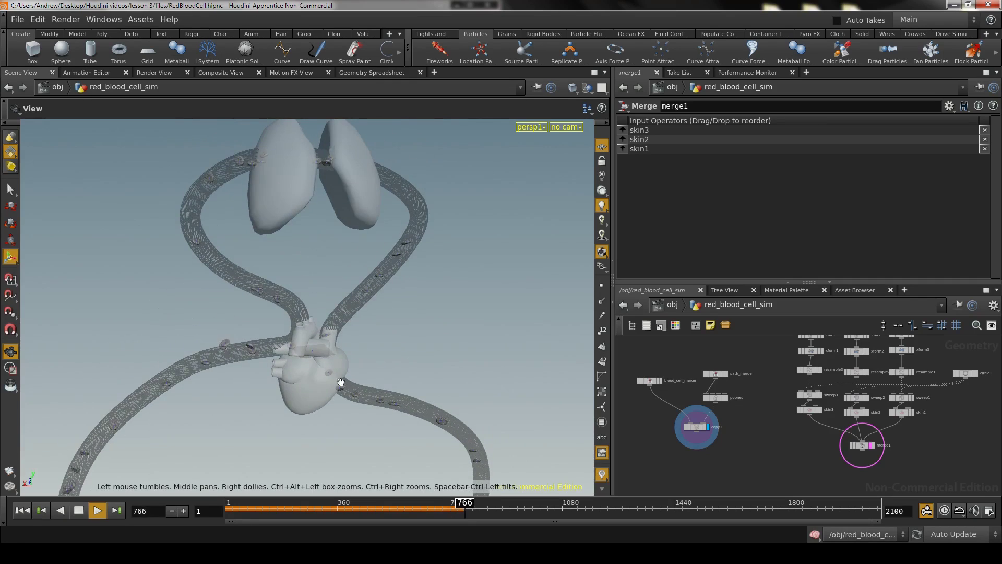
{"action": "right_click_drag", "start_coordinate": [201, 349], "coordinate": [275, 333]}
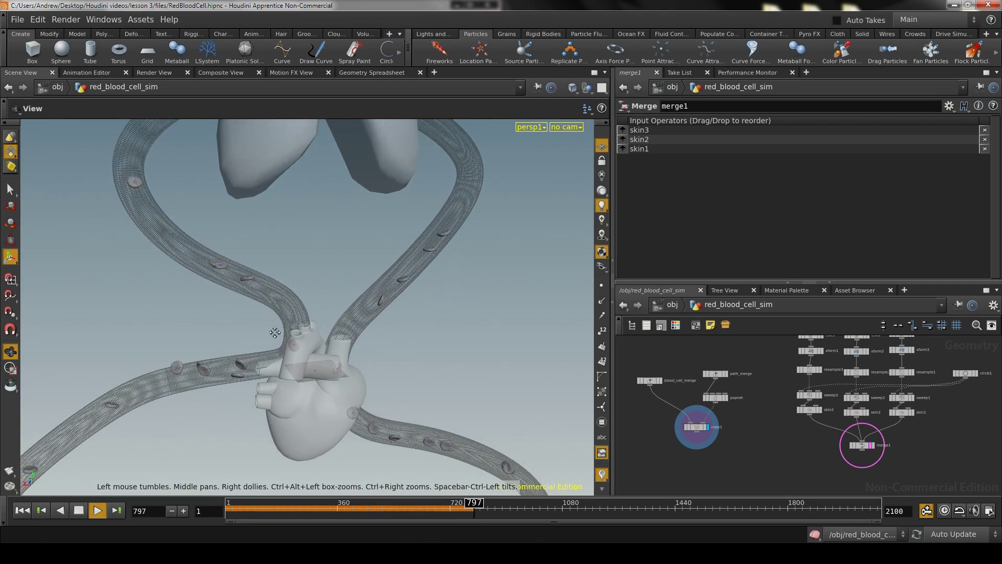
{"action": "middle_click_drag", "start_coordinate": [275, 334], "coordinate": [304, 304]}
{"action": "key", "text": "space"}
{"action": "left_click_drag", "start_coordinate": [236, 328], "coordinate": [295, 226]}
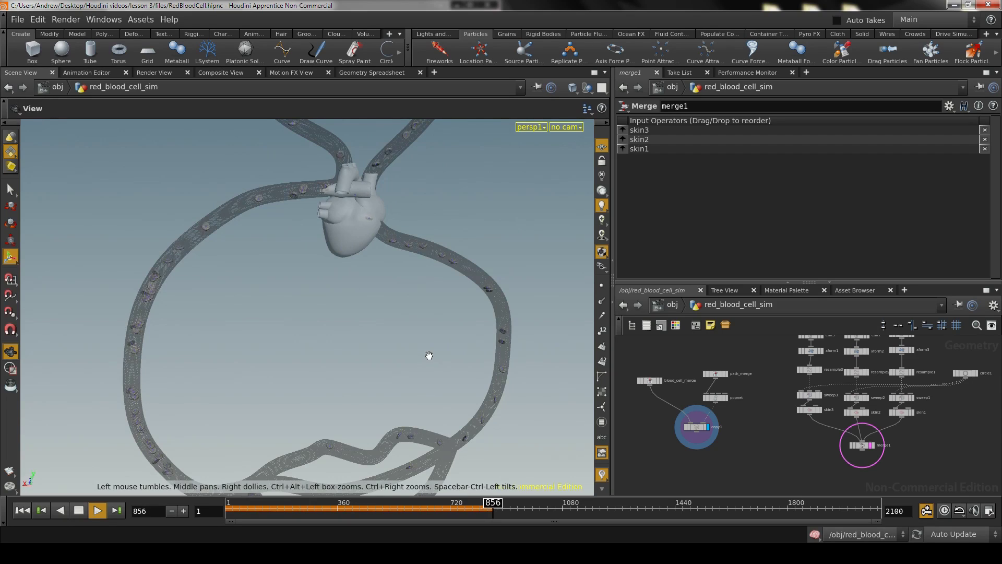
{"action": "left_click_drag", "start_coordinate": [428, 354], "coordinate": [350, 418]}
{"action": "key", "text": "space"}
{"action": "left_click_drag", "start_coordinate": [271, 286], "coordinate": [317, 308]}
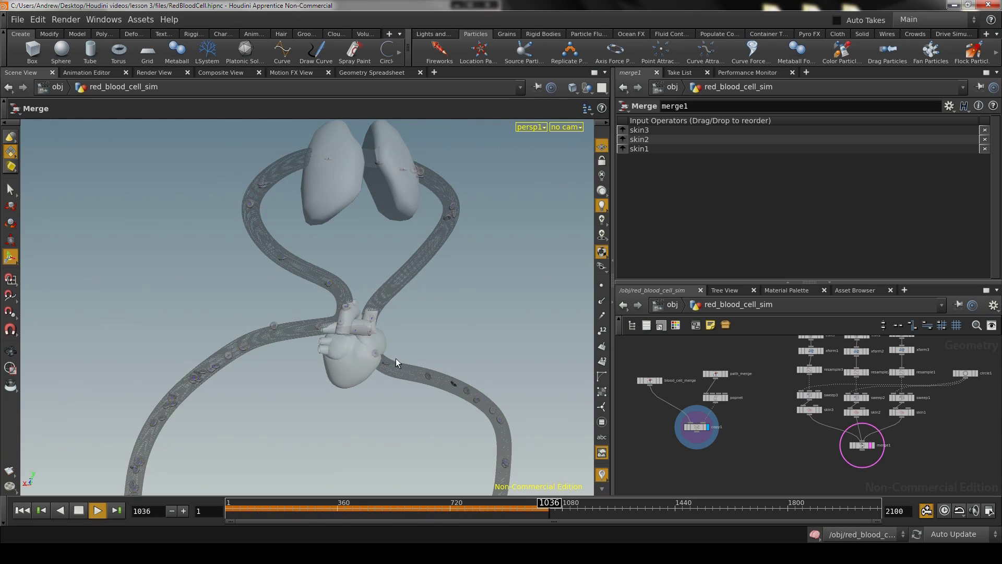
{"action": "middle_click_drag", "start_coordinate": [400, 372], "coordinate": [455, 250]}
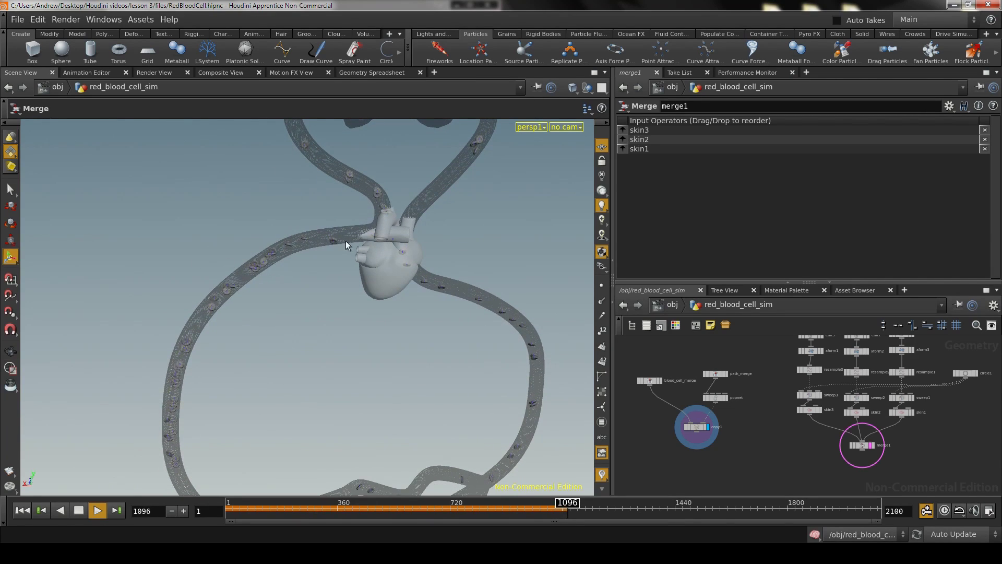
{"action": "left_click_drag", "start_coordinate": [407, 306], "coordinate": [361, 324]}
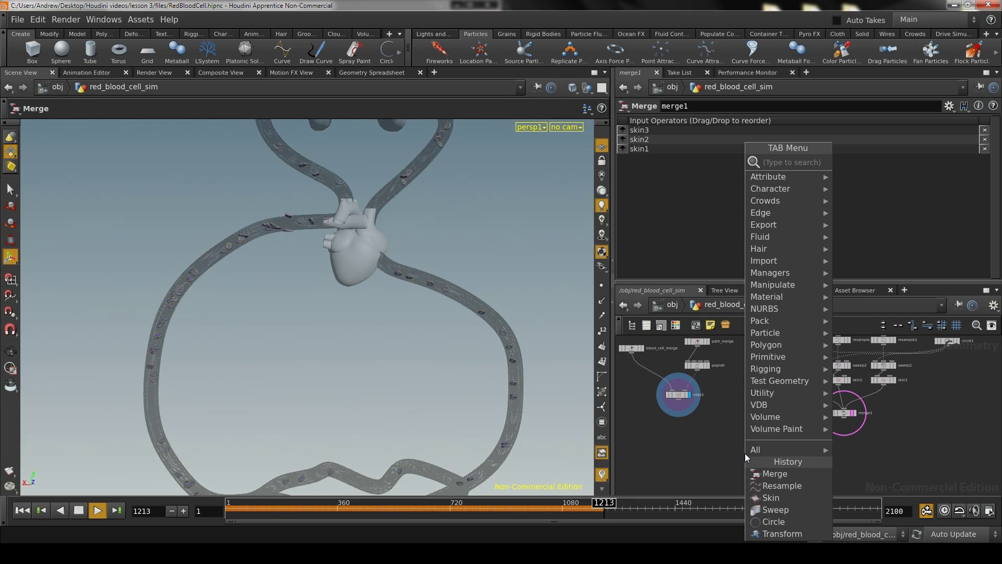
Step: Add a second Merge node below copy1 and merge1, wire both into it, and display the combined output
{"action": "key", "text": "Tab"}
{"action": "key", "text": "Escape"}
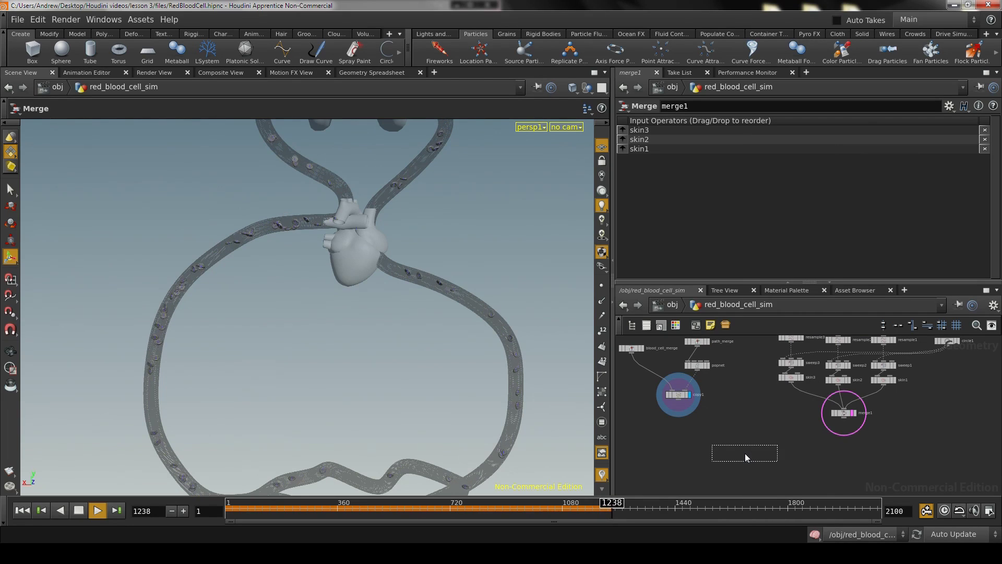
{"action": "left_click", "coordinate": [756, 465]}
{"action": "left_click", "coordinate": [679, 399]}
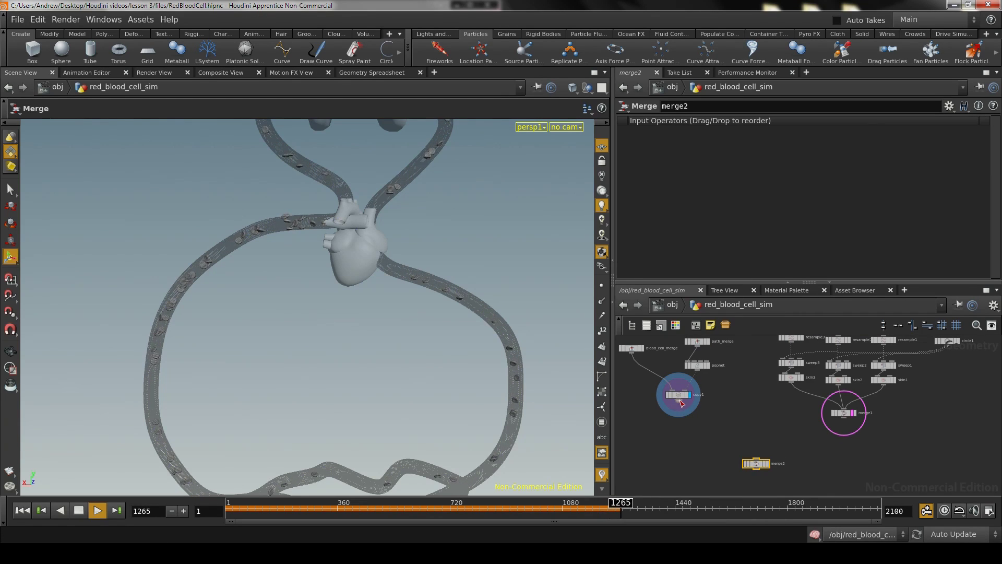
{"action": "left_click", "coordinate": [757, 464]}
{"action": "left_click", "coordinate": [757, 463]}
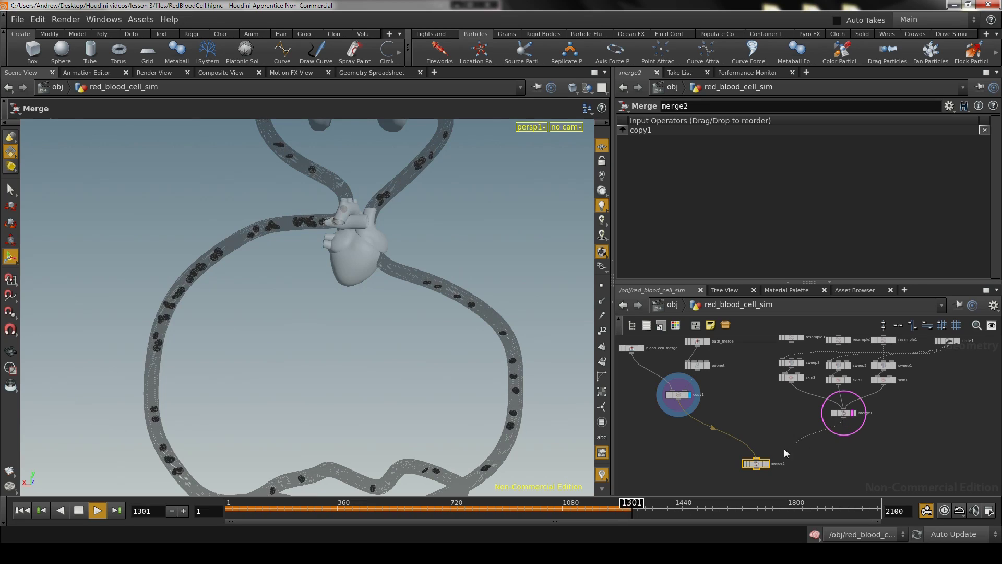
{"action": "left_click", "coordinate": [764, 463]}
{"action": "left_click", "coordinate": [766, 465]}
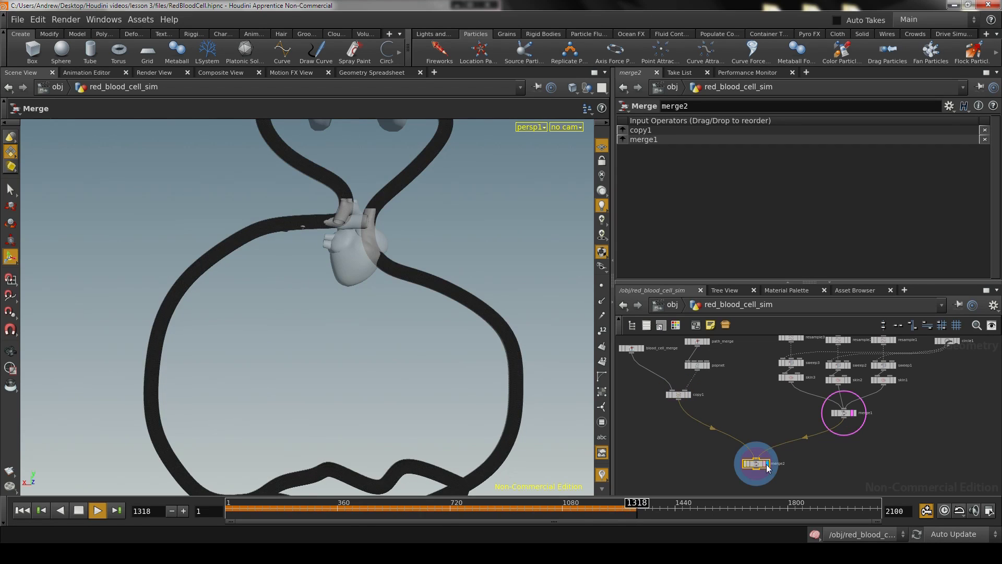
Step: Stop the playback and return the timeline to frame 1
{"action": "key", "text": "Escape"}
{"action": "left_click_drag", "start_coordinate": [340, 347], "coordinate": [379, 358]}
{"action": "scroll", "coordinate": [379, 358], "scroll_direction": "down", "scroll_amount": 3}
{"action": "key", "text": "Escape"}
{"action": "left_click", "coordinate": [79, 511]}
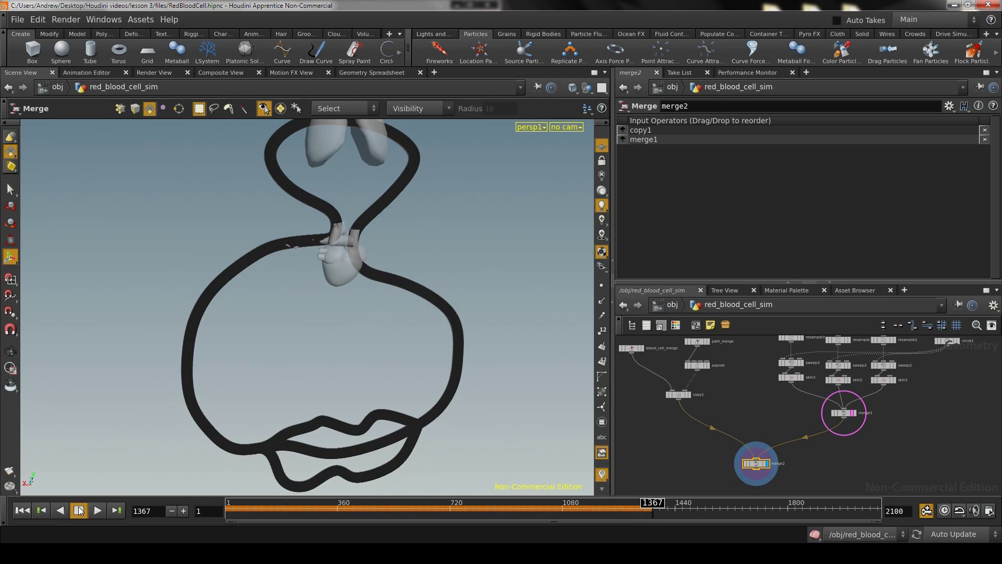
{"action": "left_click", "coordinate": [25, 511]}
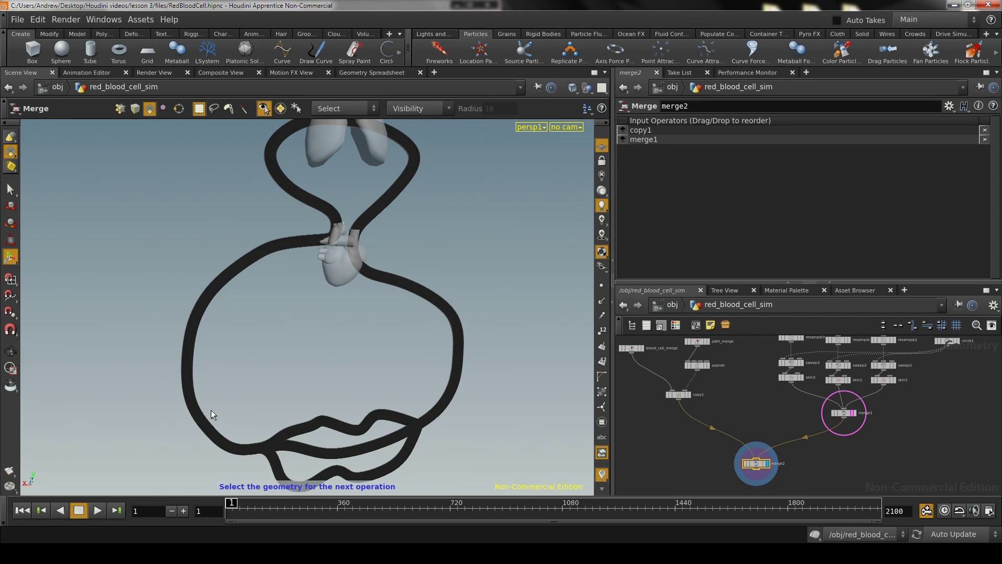
{"action": "left_click_drag", "start_coordinate": [337, 341], "coordinate": [454, 405], "text": "alt"}
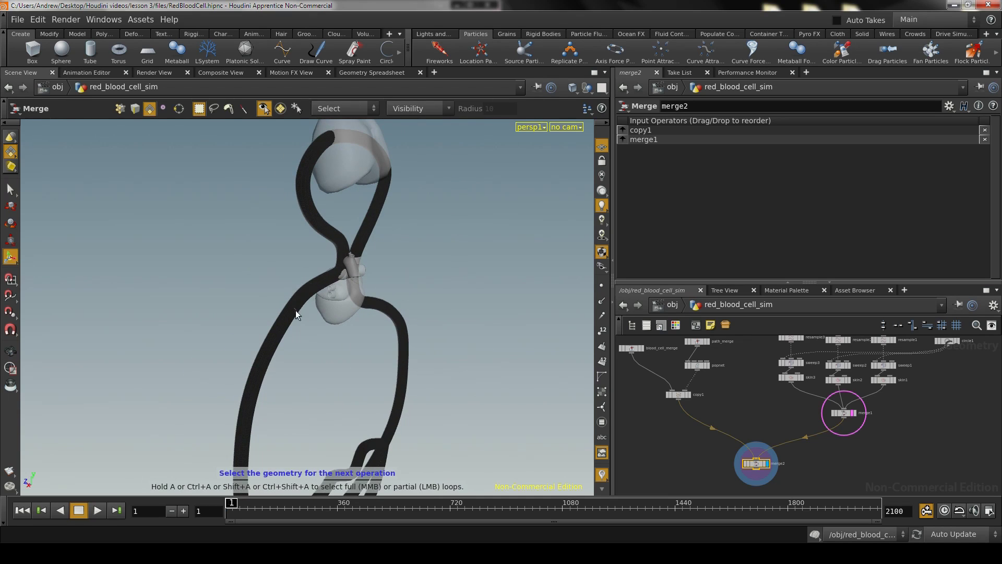
{"action": "left_click_drag", "start_coordinate": [365, 326], "coordinate": [308, 390], "text": "alt"}
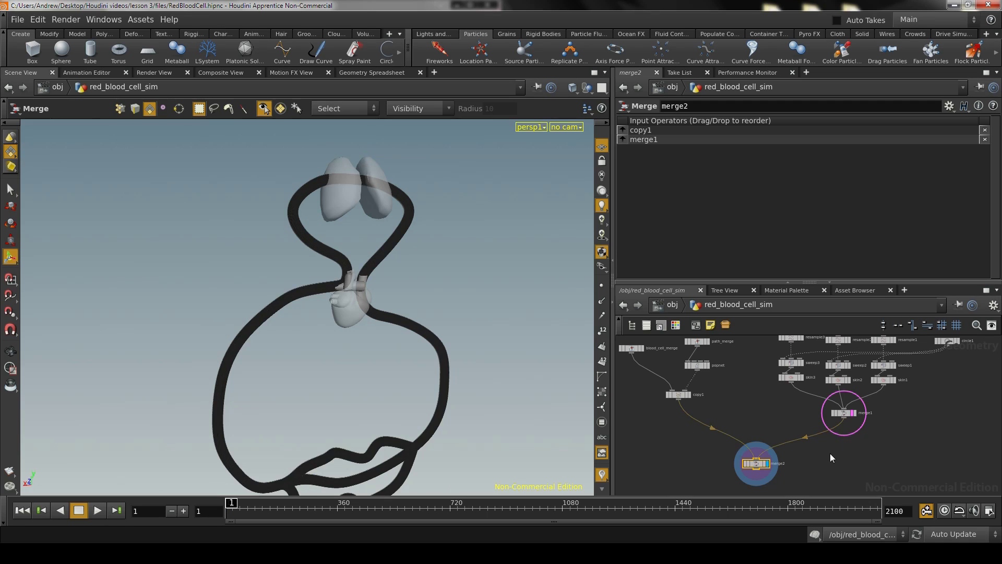
Step: Move merge2 lower and insert a Group node on the wire between merge1 and merge2
{"action": "scroll", "coordinate": [830, 455], "scroll_direction": "up", "scroll_amount": 2}
{"action": "middle_click_drag", "start_coordinate": [835, 457], "coordinate": [841, 412]}
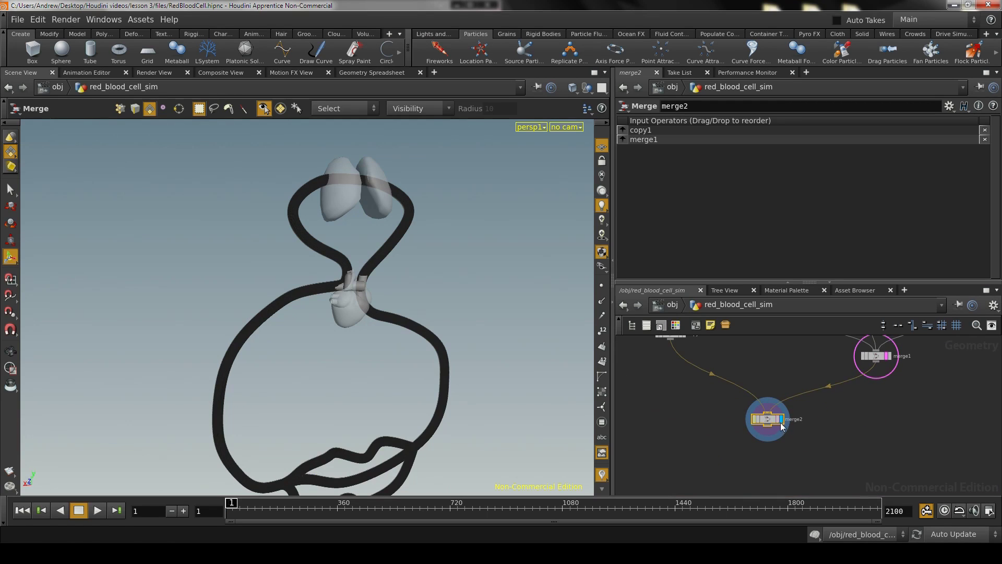
{"action": "left_click_drag", "start_coordinate": [781, 426], "coordinate": [775, 460]}
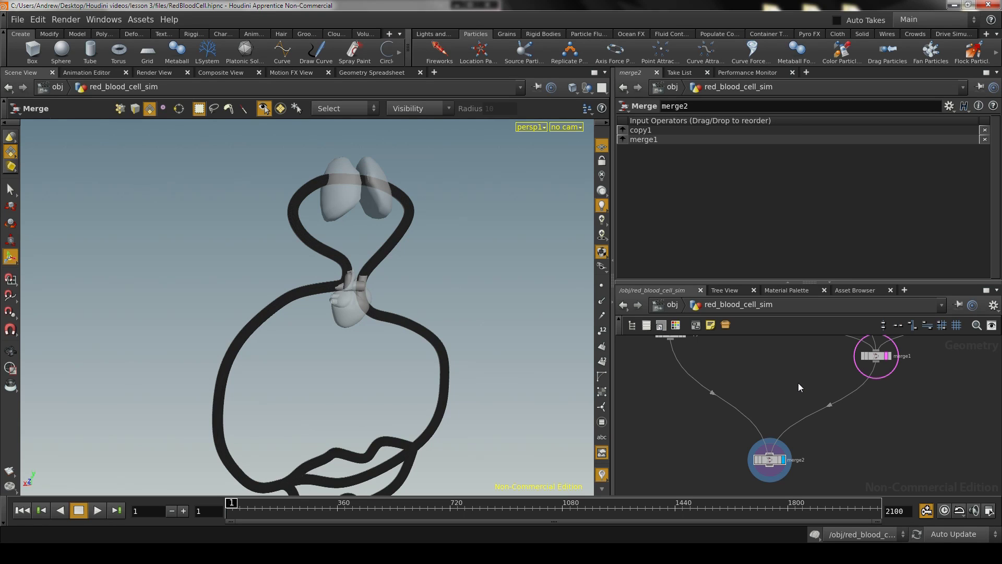
{"action": "key", "text": "Tab"}
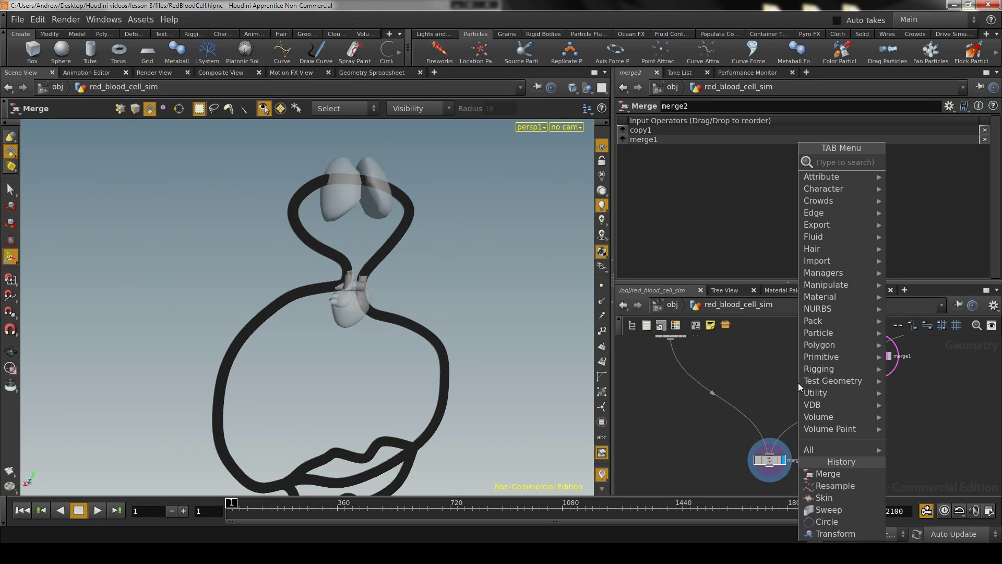
{"action": "type", "text": "gro"}
{"action": "key", "text": "Return"}
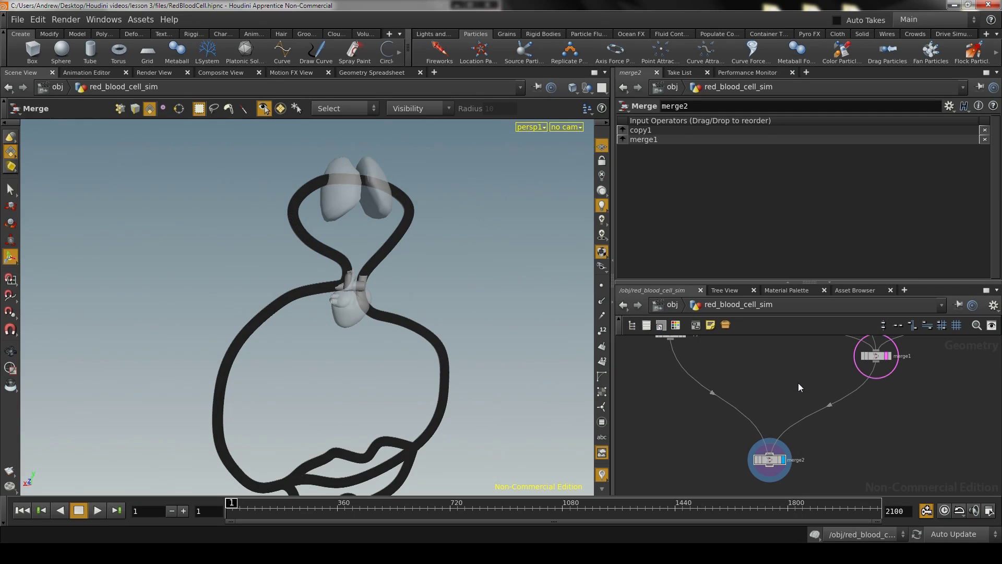
{"action": "left_click", "coordinate": [797, 383]}
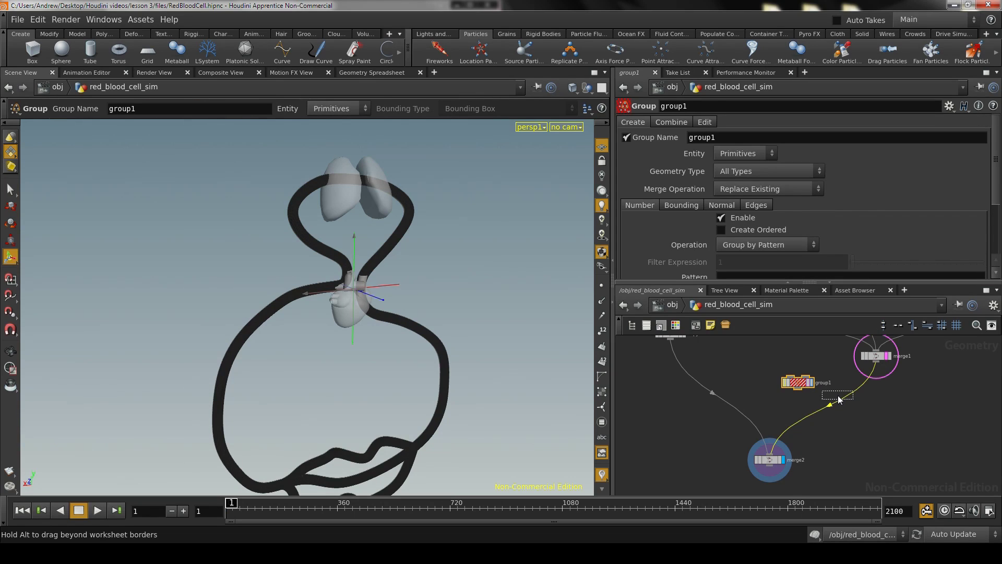
{"action": "left_click_drag", "start_coordinate": [840, 399], "coordinate": [857, 387]}
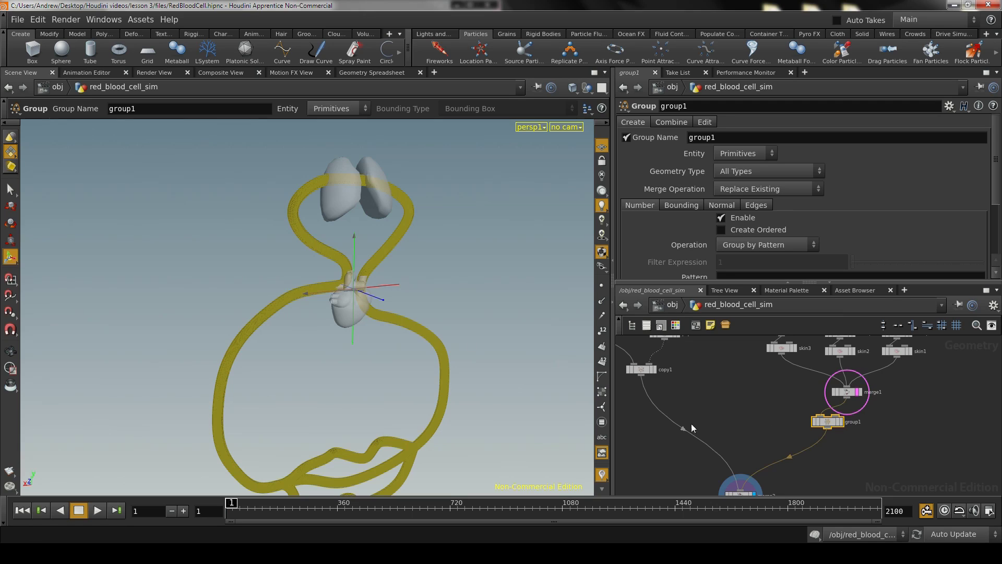
Step: Display the output of group1 instead of merge2
{"action": "scroll", "coordinate": [740, 434], "scroll_direction": "down", "scroll_amount": 2}
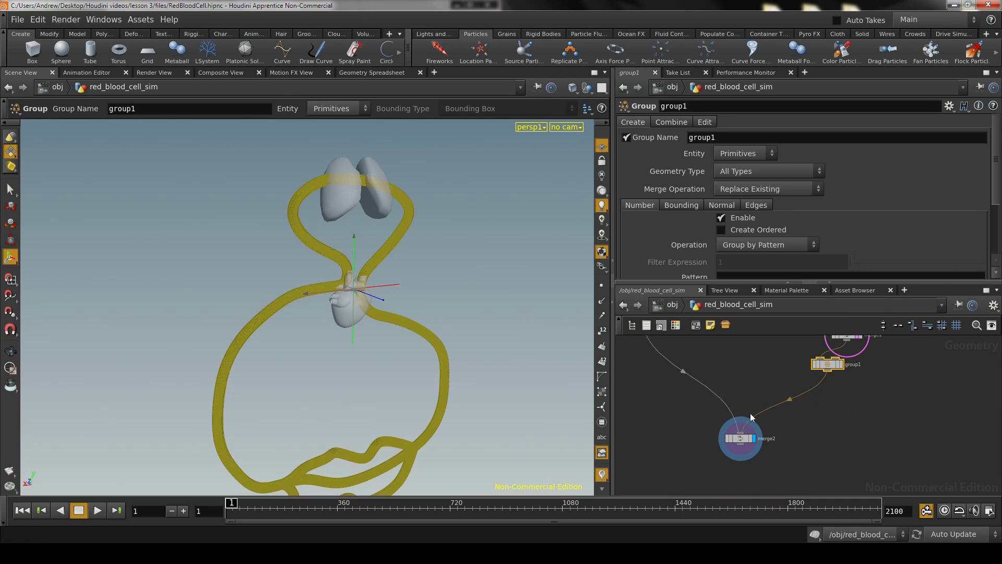
{"action": "middle_click_drag", "start_coordinate": [455, 431], "coordinate": [407, 347]}
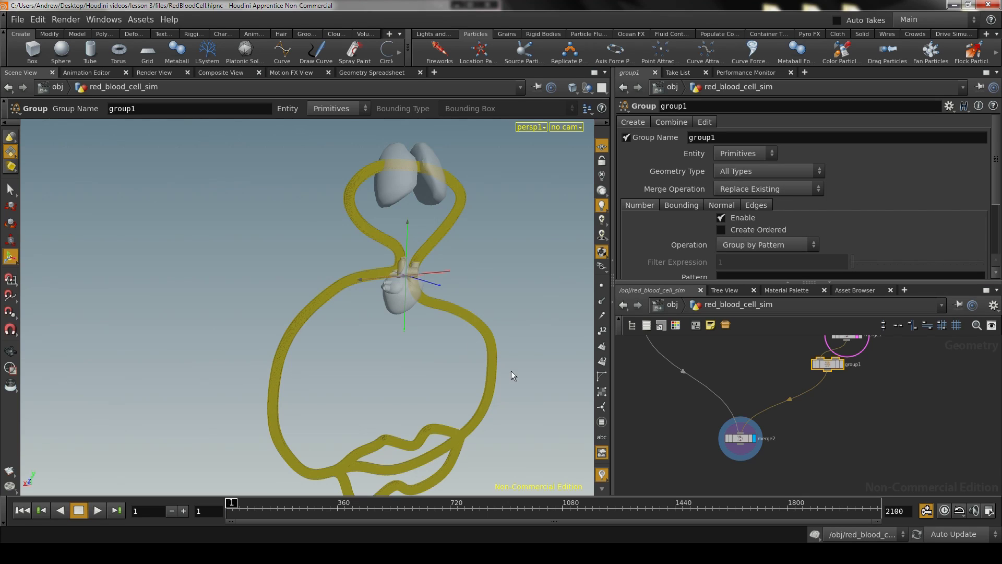
{"action": "left_click", "coordinate": [844, 364]}
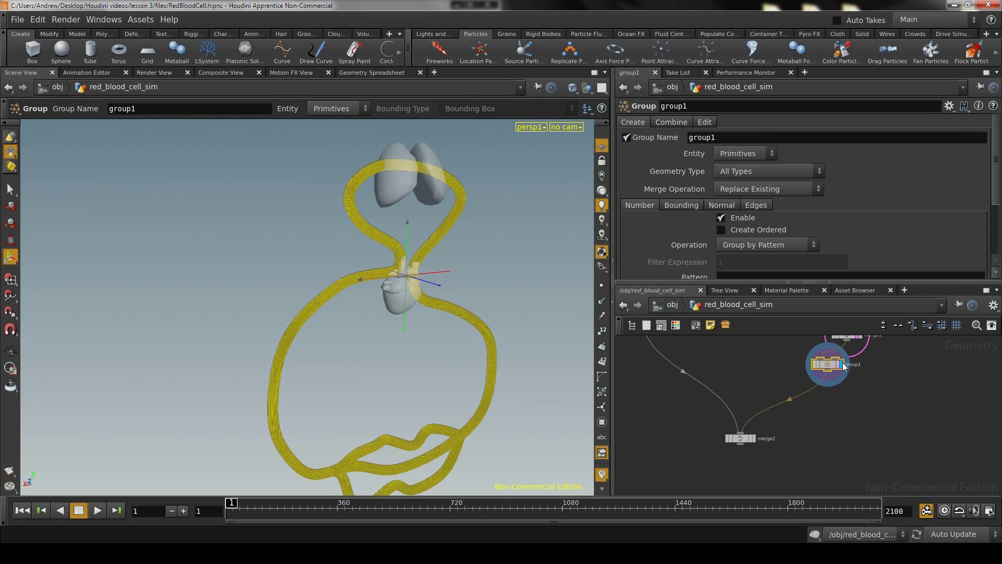
{"action": "middle_click_drag", "start_coordinate": [751, 351], "coordinate": [700, 388]}
{"action": "scroll", "coordinate": [700, 389], "scroll_direction": "up", "scroll_amount": 3}
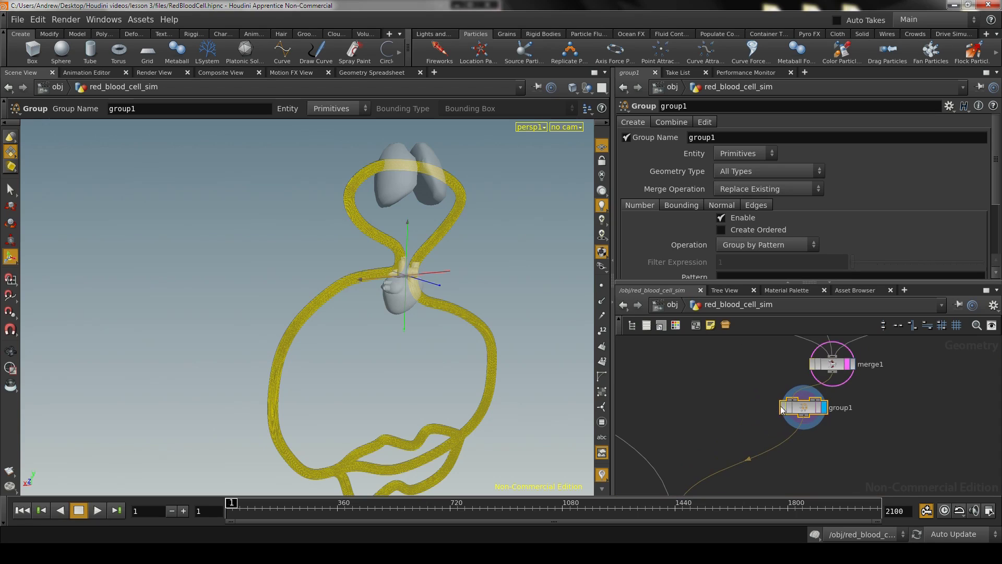
Step: Name the primitive group in group1 z_negative
{"action": "left_click", "coordinate": [807, 408]}
{"action": "left_click_drag", "start_coordinate": [807, 409], "coordinate": [807, 414]}
{"action": "double_click", "coordinate": [716, 138]}
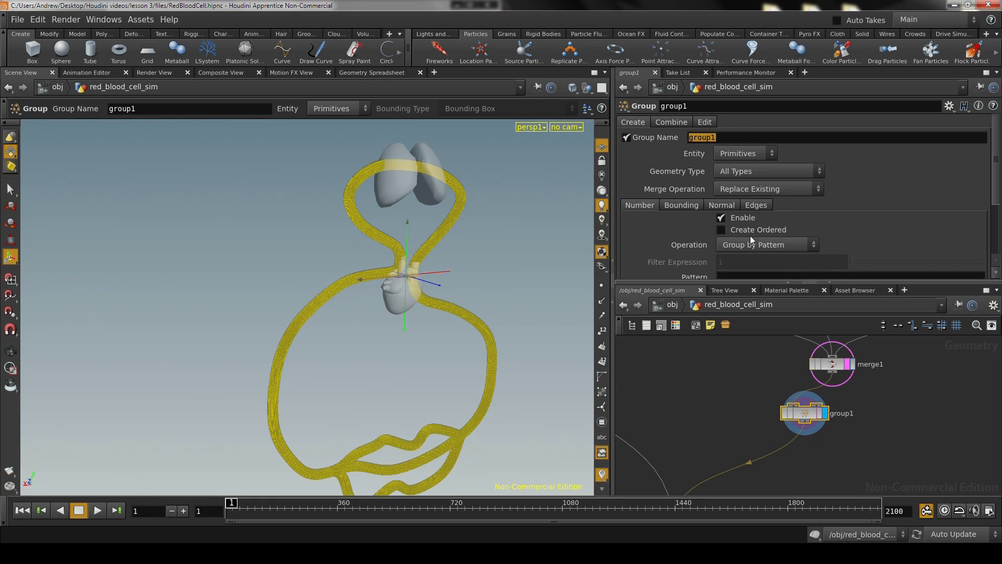
{"action": "type", "text": "z_negative"}
{"action": "key", "text": "Return"}
Step: Make group1 select primitives by expression, with the filter expression $TZ < 0
{"action": "scroll", "coordinate": [801, 239], "scroll_direction": "down", "scroll_amount": 1}
{"action": "left_click", "coordinate": [790, 229]}
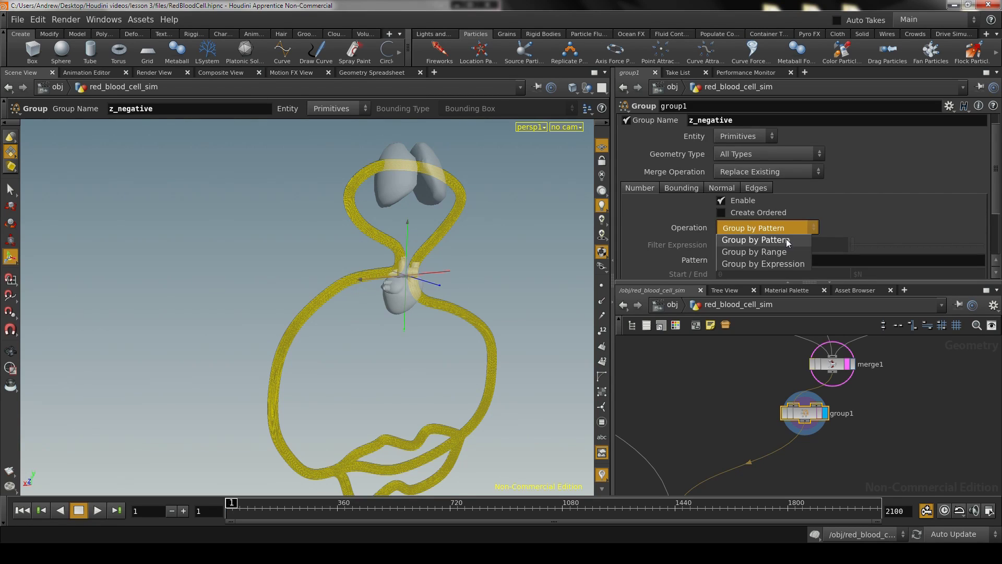
{"action": "left_click", "coordinate": [781, 267]}
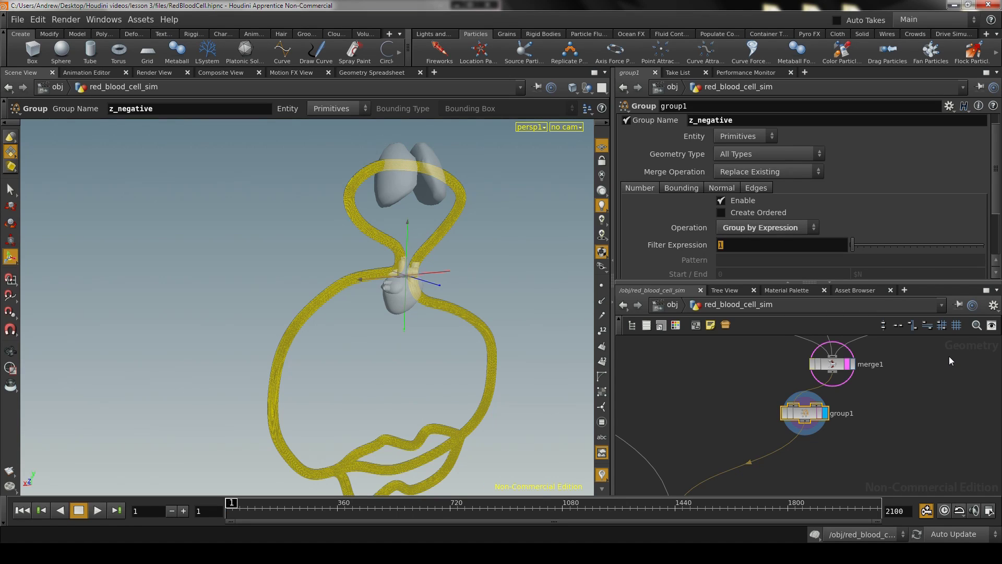
{"action": "type", "text": "TZ "}
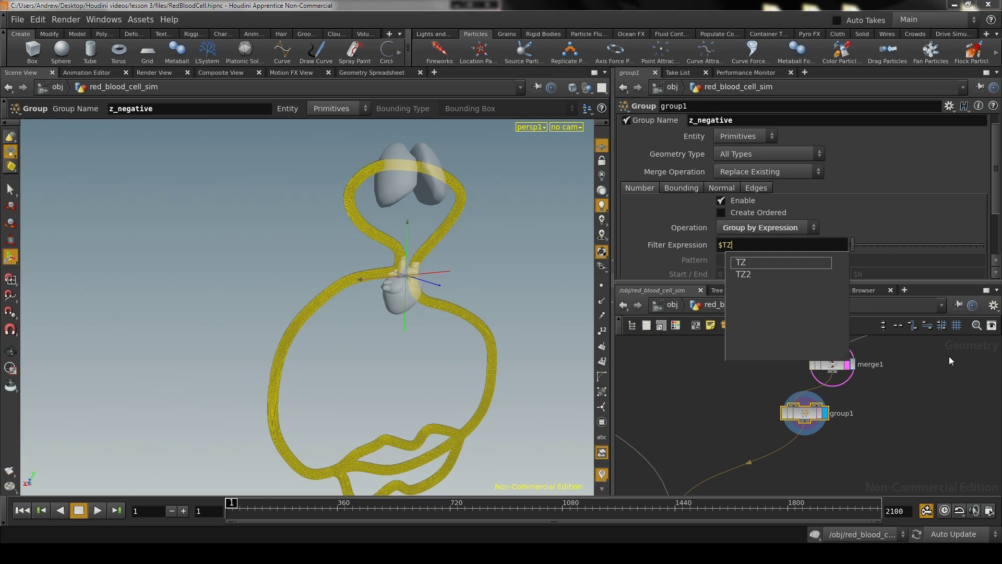
{"action": "type", "text": "< 0"}
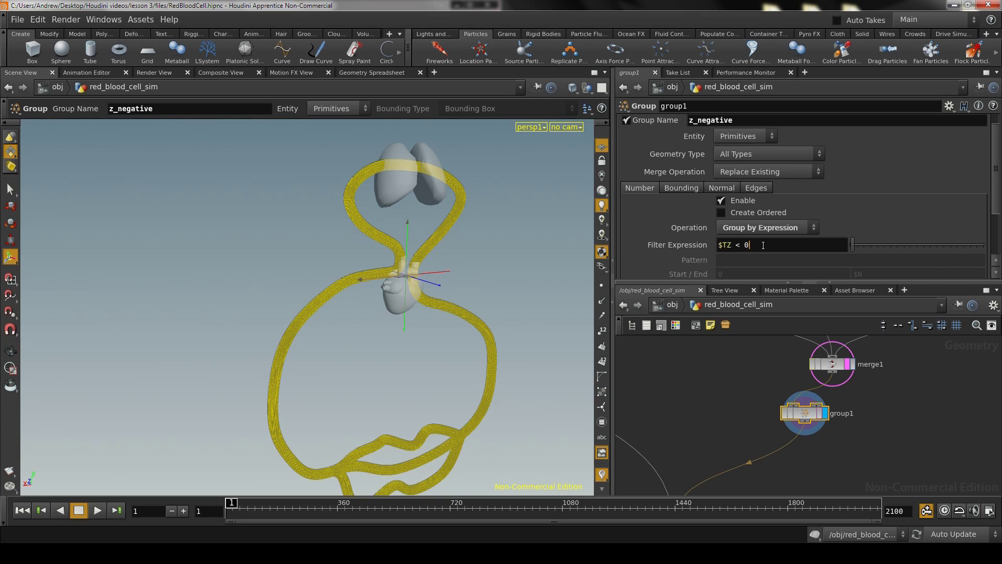
{"action": "key", "text": "Return"}
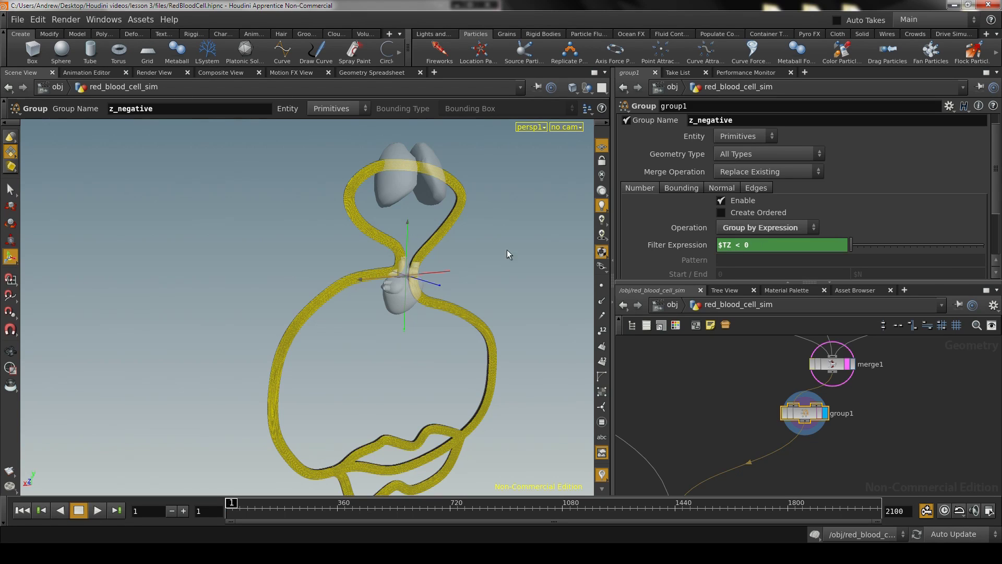
Step: Insert a Delete node on the wire between group1 and merge2
{"action": "right_click_drag", "start_coordinate": [261, 252], "coordinate": [338, 250], "text": "alt"}
{"action": "left_click_drag", "start_coordinate": [338, 250], "coordinate": [342, 330]}
{"action": "key", "text": "Return"}
{"action": "key", "text": "Escape"}
{"action": "key", "text": "Tab"}
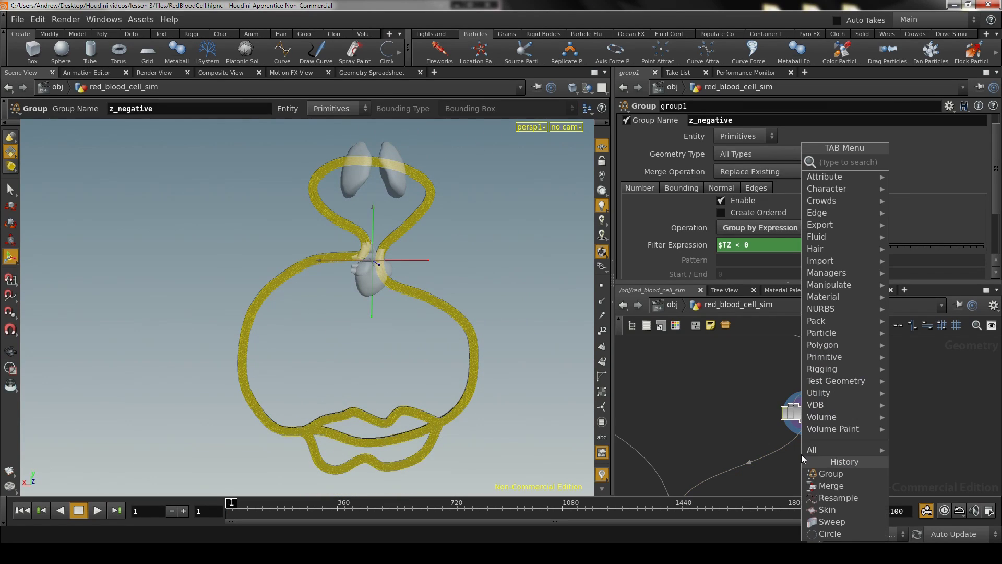
{"action": "type", "text": "delet"}
{"action": "key", "text": "Return"}
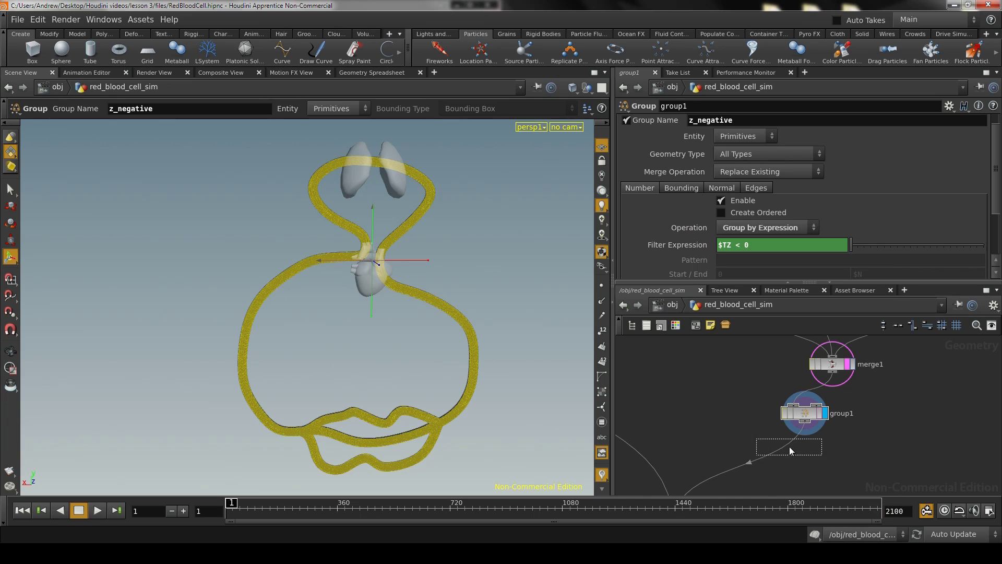
{"action": "left_click", "coordinate": [775, 453]}
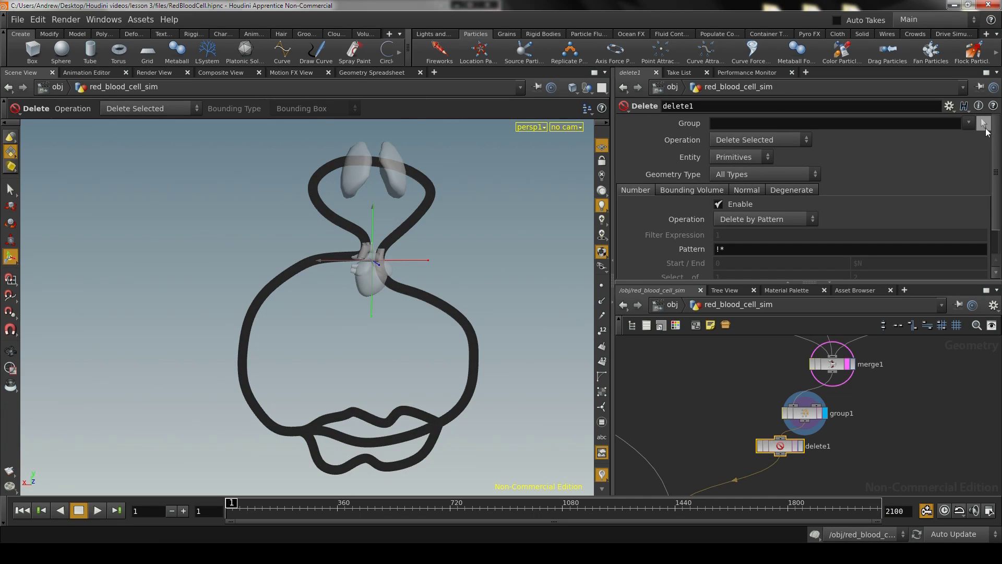
Step: Set delete1 to remove the z_negative group and display its output
{"action": "left_click", "coordinate": [969, 124]}
{"action": "left_click", "coordinate": [941, 149]}
{"action": "left_click", "coordinate": [803, 449]}
{"action": "scroll", "coordinate": [373, 352], "scroll_direction": "up", "scroll_amount": 6}
{"action": "mouse_move", "coordinate": [369, 358]}
{"action": "left_mouse_down"}
{"action": "mouse_move", "coordinate": [461, 350]}
{"action": "mouse_move", "coordinate": [364, 357]}
{"action": "left_mouse_up"}
{"action": "scroll", "coordinate": [364, 358], "scroll_direction": "down", "scroll_amount": 6}
{"action": "middle_click_drag", "start_coordinate": [383, 360], "coordinate": [372, 351]}
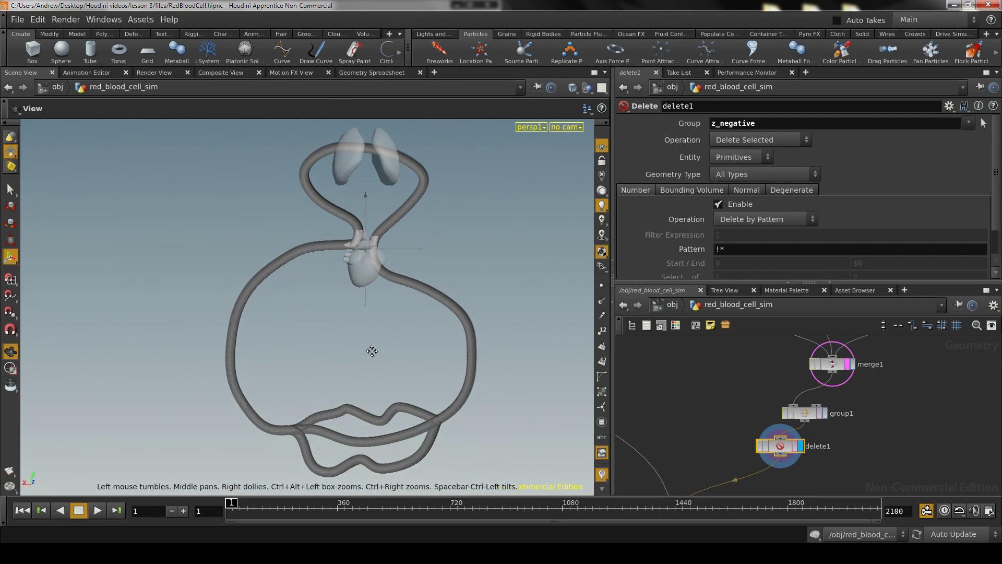
{"action": "key", "text": "Return"}
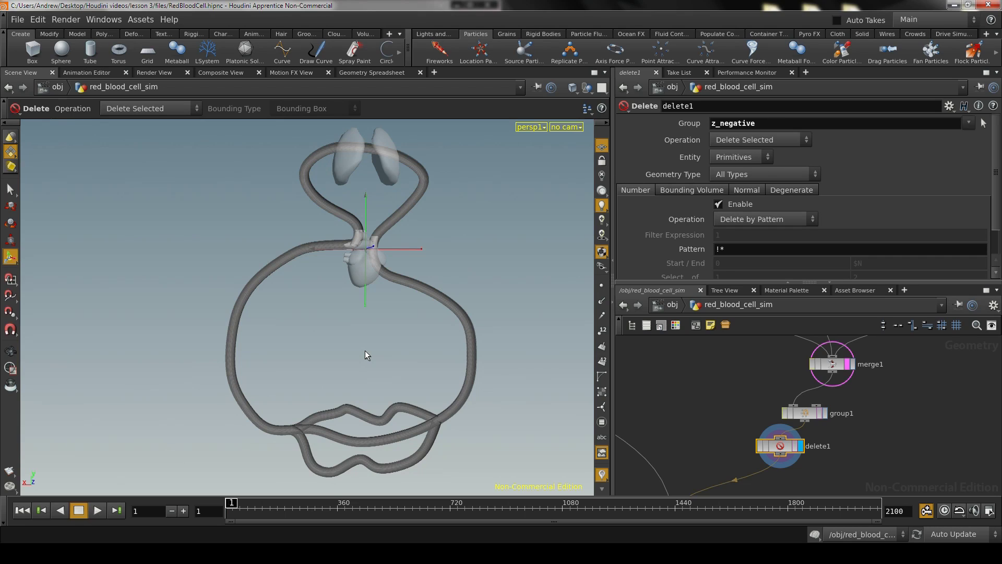
Step: Display the output of merge2 to show the cut-open tubes together with the blood cells
{"action": "middle_click_drag", "start_coordinate": [700, 433], "coordinate": [718, 353]}
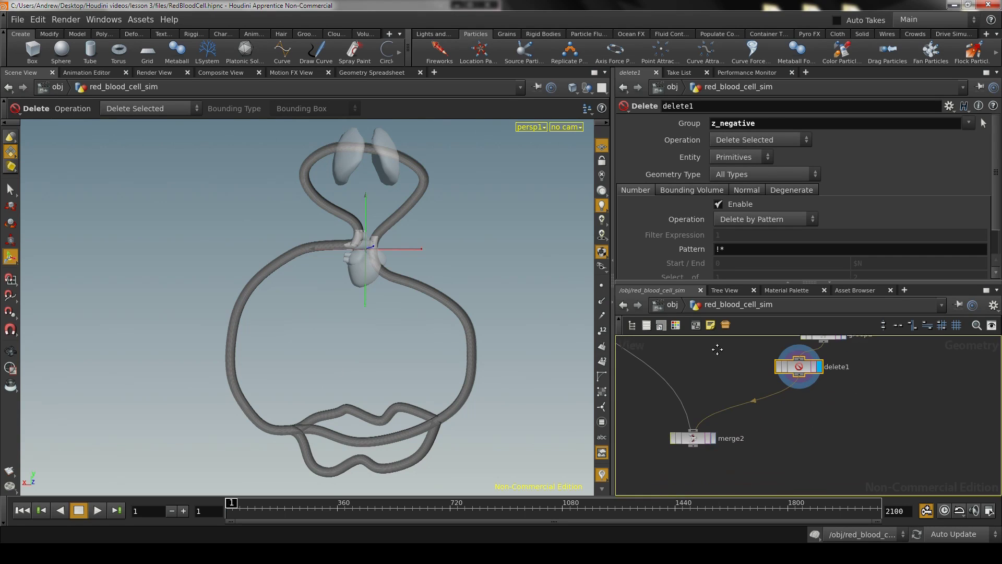
{"action": "left_click", "coordinate": [714, 439]}
{"action": "left_click", "coordinate": [757, 441]}
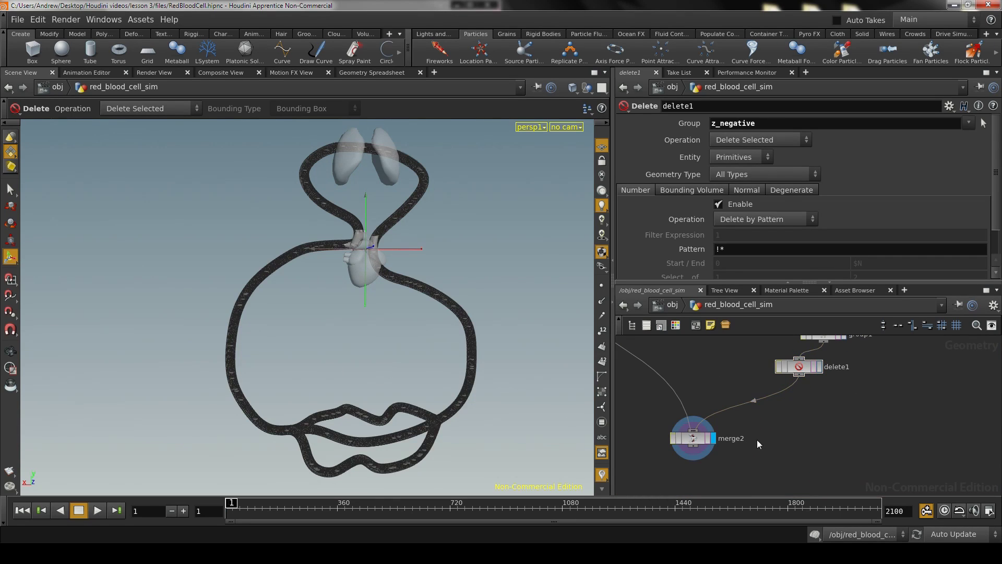
{"action": "right_click_drag", "start_coordinate": [434, 314], "coordinate": [417, 384], "text": "alt"}
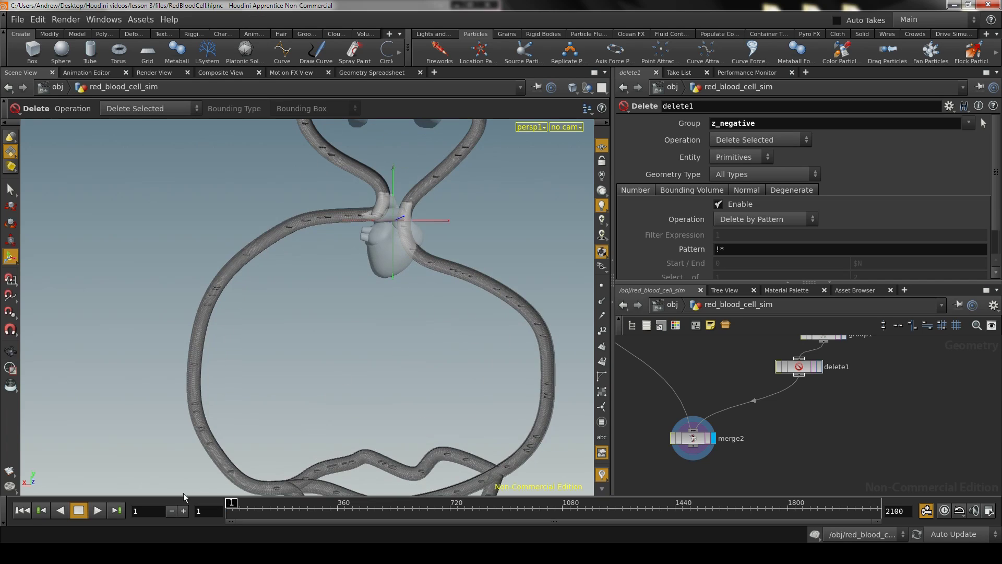
Step: Play the simulation, examine the blood cells flowing through the opened tubes and the branching vessels up close, and stop the playback
{"action": "left_click", "coordinate": [98, 510]}
{"action": "mouse_move", "coordinate": [328, 337]}
{"action": "right_mouse_down", "text": "alt"}
{"action": "mouse_move", "coordinate": [365, 331]}
{"action": "mouse_move", "coordinate": [317, 336]}
{"action": "right_mouse_up", "text": "alt"}
{"action": "left_click_drag", "start_coordinate": [317, 336], "coordinate": [324, 342], "text": "alt"}
{"action": "middle_click_drag", "start_coordinate": [330, 330], "coordinate": [329, 263], "text": "alt"}
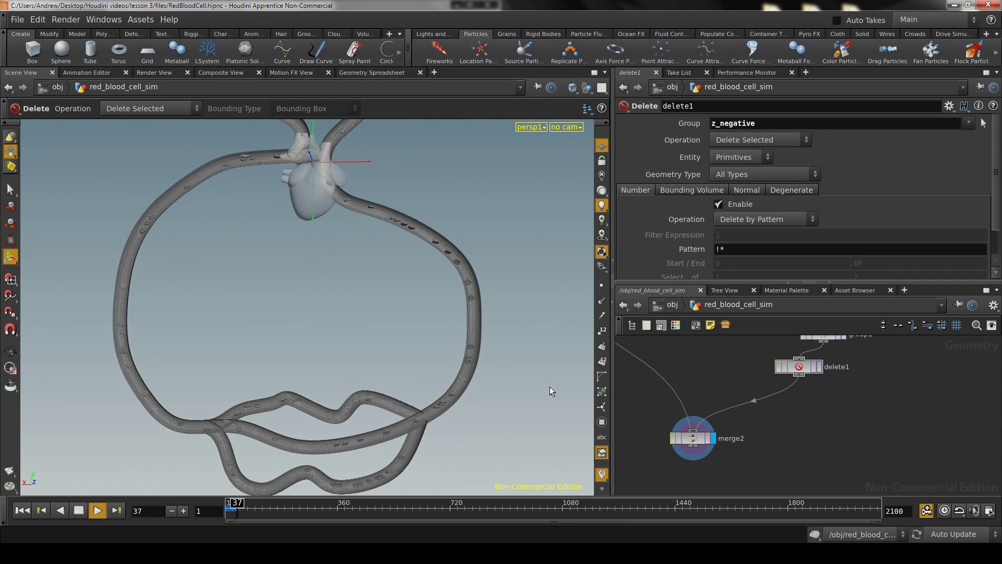
{"action": "right_click_drag", "start_coordinate": [373, 299], "coordinate": [349, 339], "text": "alt"}
{"action": "middle_click_drag", "start_coordinate": [317, 244], "coordinate": [292, 199], "text": "alt"}
{"action": "right_click_drag", "start_coordinate": [292, 199], "coordinate": [477, 284], "text": "alt"}
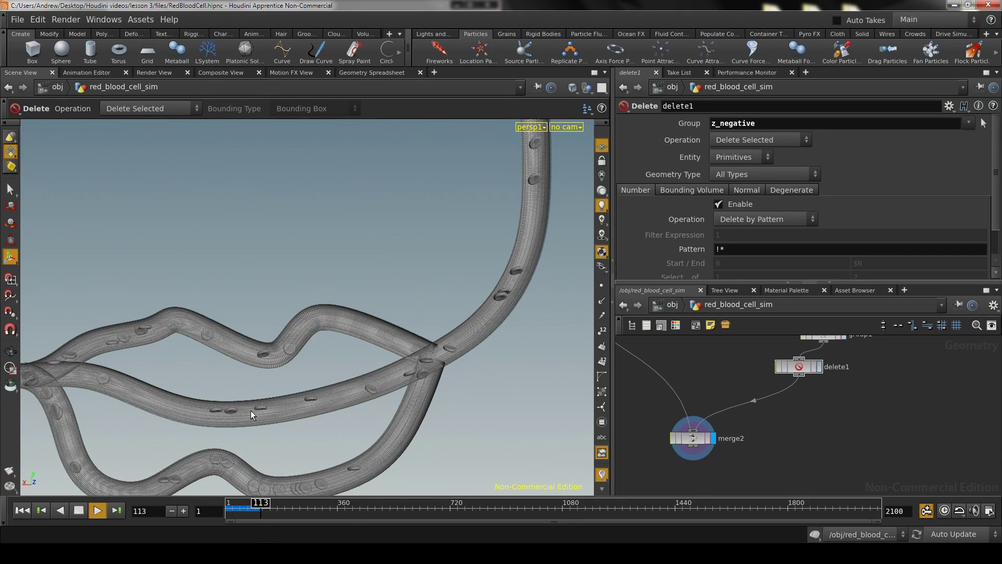
{"action": "right_click_drag", "start_coordinate": [298, 403], "coordinate": [458, 403], "text": "alt"}
{"action": "middle_click_drag", "start_coordinate": [459, 403], "coordinate": [267, 349], "text": "alt"}
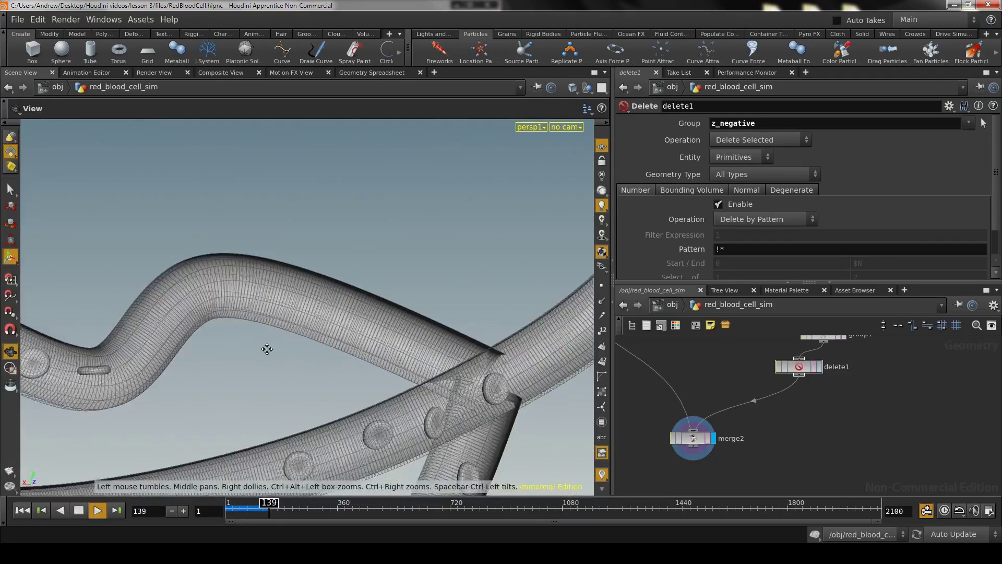
{"action": "right_click_drag", "start_coordinate": [267, 349], "coordinate": [71, 360], "text": "alt"}
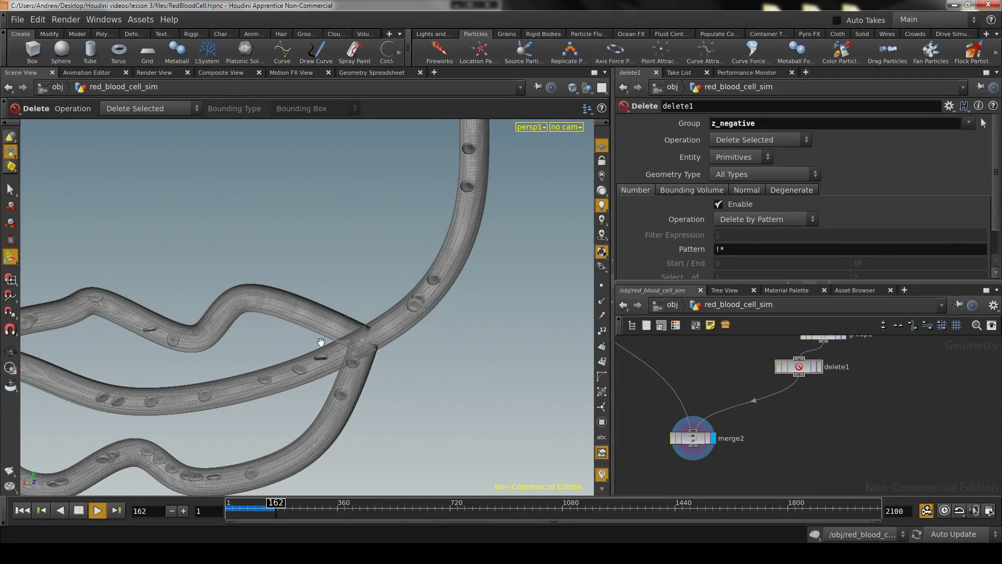
{"action": "right_click_drag", "start_coordinate": [320, 342], "coordinate": [464, 339], "text": "alt"}
{"action": "middle_click_drag", "start_coordinate": [465, 338], "coordinate": [351, 340], "text": "alt"}
{"action": "right_click_drag", "start_coordinate": [352, 340], "coordinate": [287, 358], "text": "alt"}
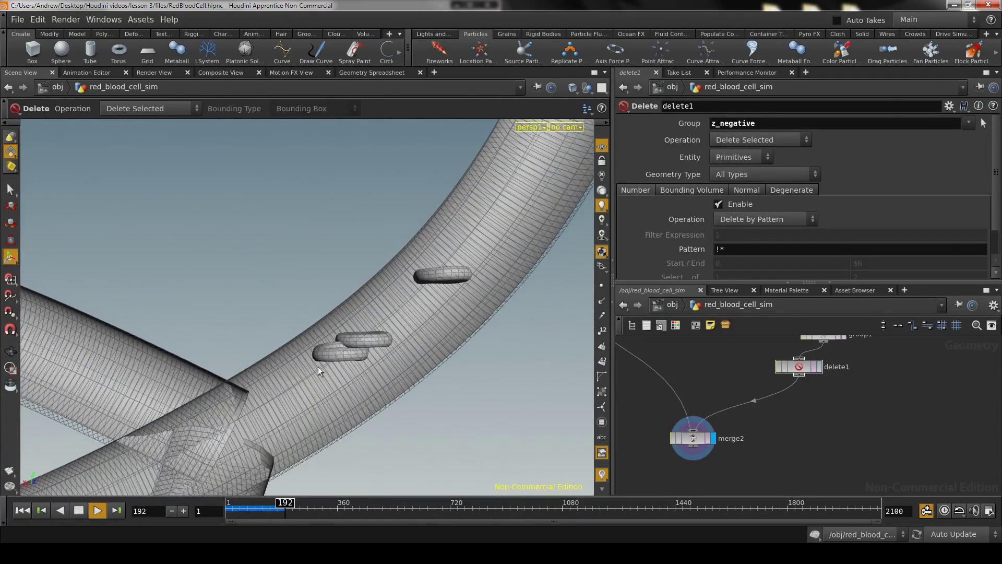
{"action": "right_click_drag", "start_coordinate": [438, 230], "coordinate": [157, 282], "text": "alt"}
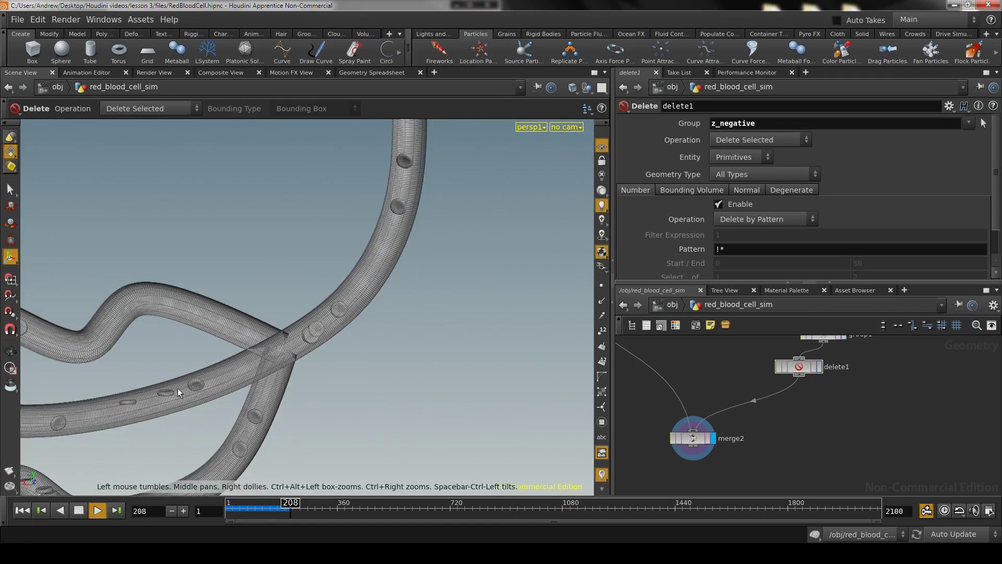
{"action": "left_click", "coordinate": [79, 510]}
{"action": "left_click_drag", "start_coordinate": [258, 215], "coordinate": [476, 344], "text": "alt"}
Step: Set the maximum segment length of resample3 to 1
{"action": "middle_click_drag", "start_coordinate": [733, 350], "coordinate": [711, 389]}
{"action": "middle_click_drag", "start_coordinate": [731, 364], "coordinate": [726, 473]}
{"action": "middle_click_drag", "start_coordinate": [726, 365], "coordinate": [698, 394]}
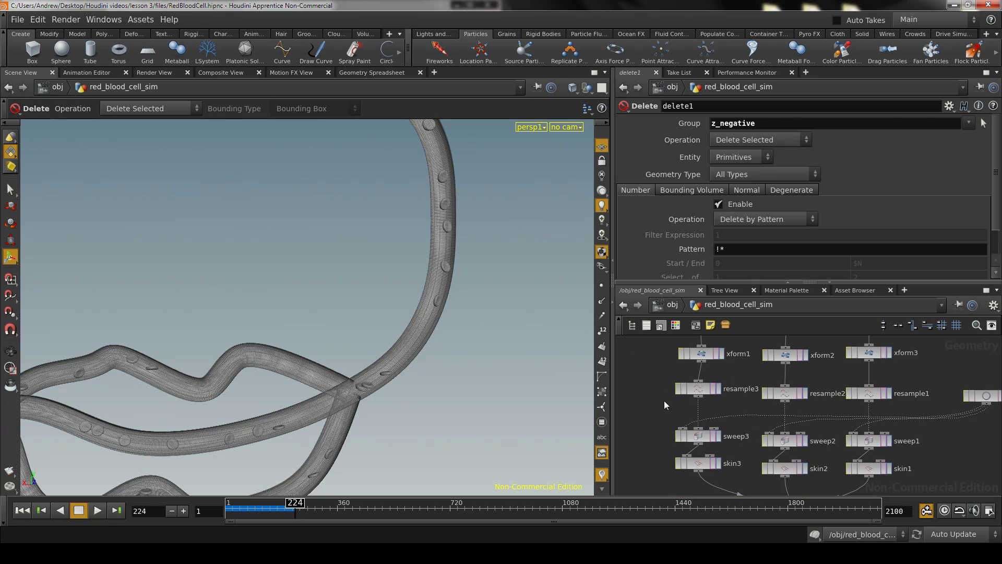
{"action": "left_click", "coordinate": [698, 389]}
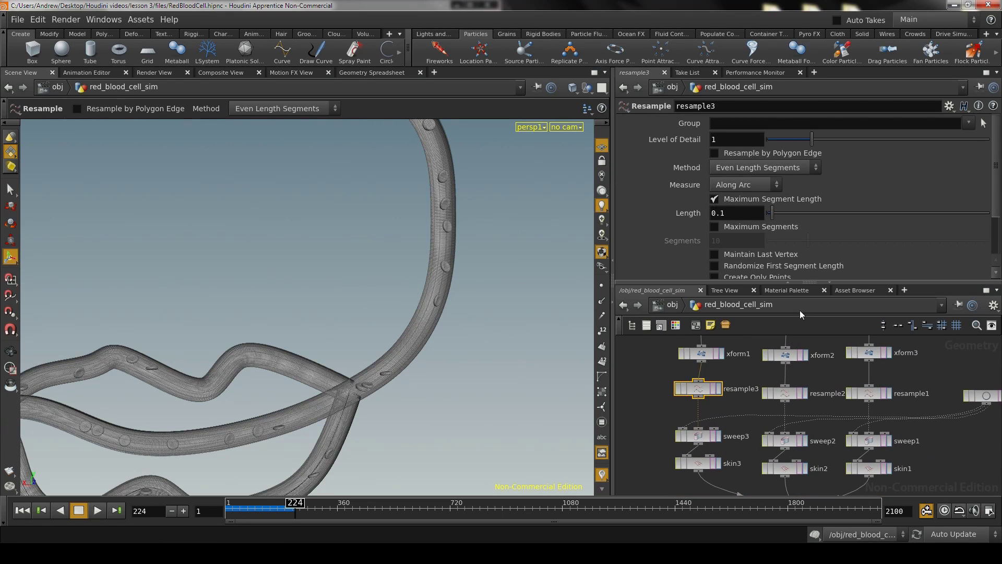
{"action": "left_click", "coordinate": [726, 216]}
{"action": "type", "text": "1"}
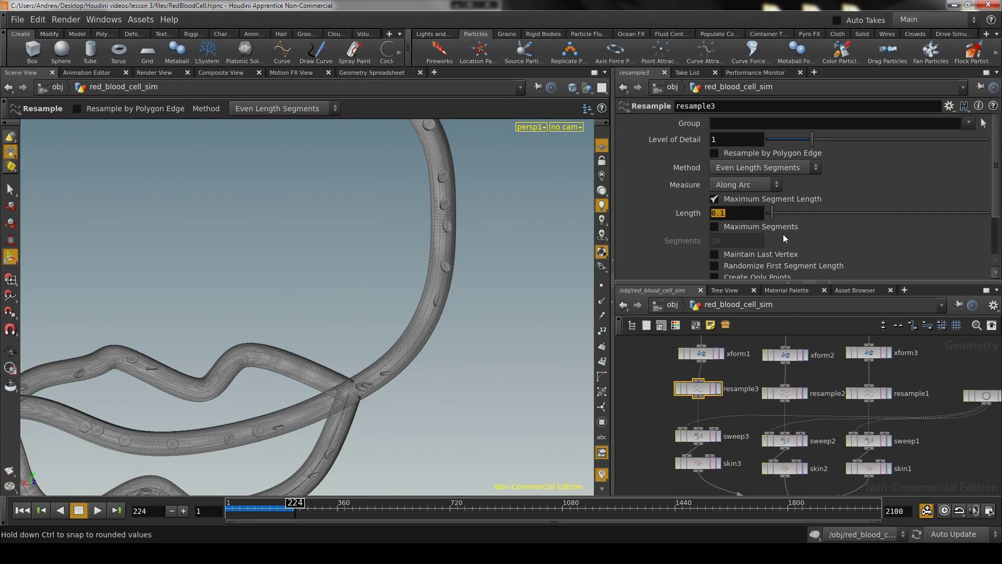
{"action": "key", "text": "Return"}
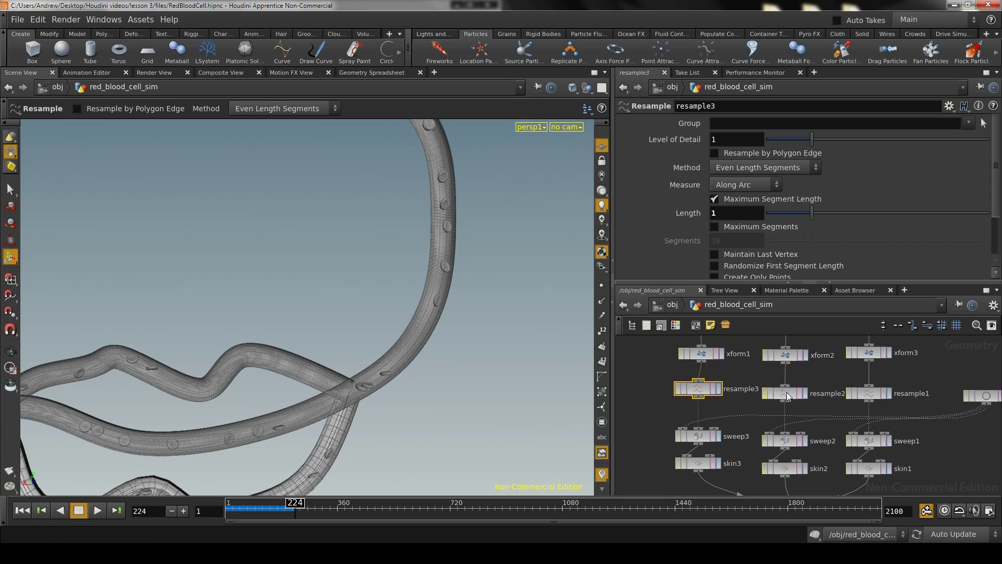
Step: Set the maximum segment length of resample2 to 1
{"action": "left_click", "coordinate": [785, 393]}
{"action": "left_click", "coordinate": [731, 213]}
{"action": "type", "text": "1"}
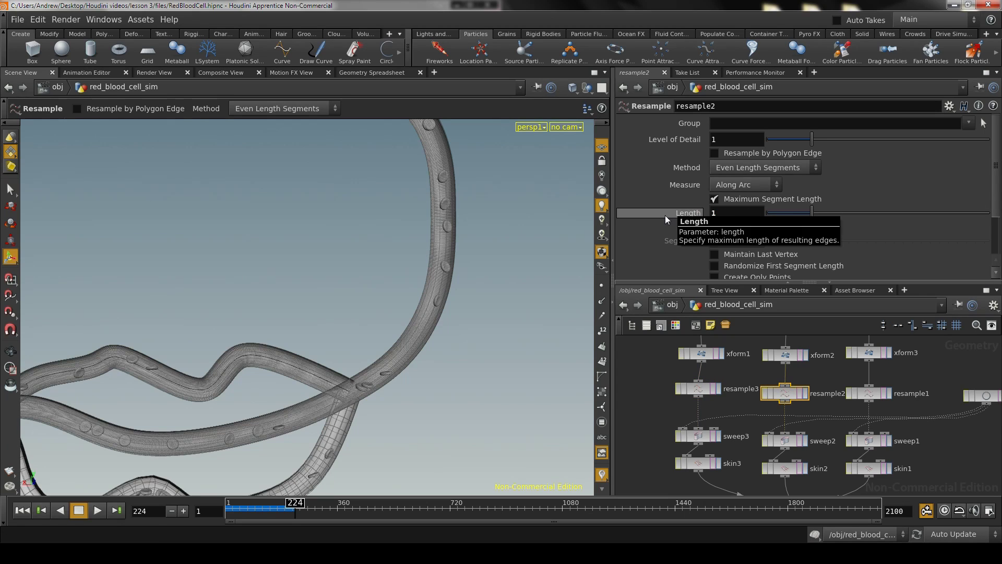
{"action": "key", "text": "Return"}
Step: Set the maximum segment length of resample1 to 1
{"action": "left_click", "coordinate": [869, 393]}
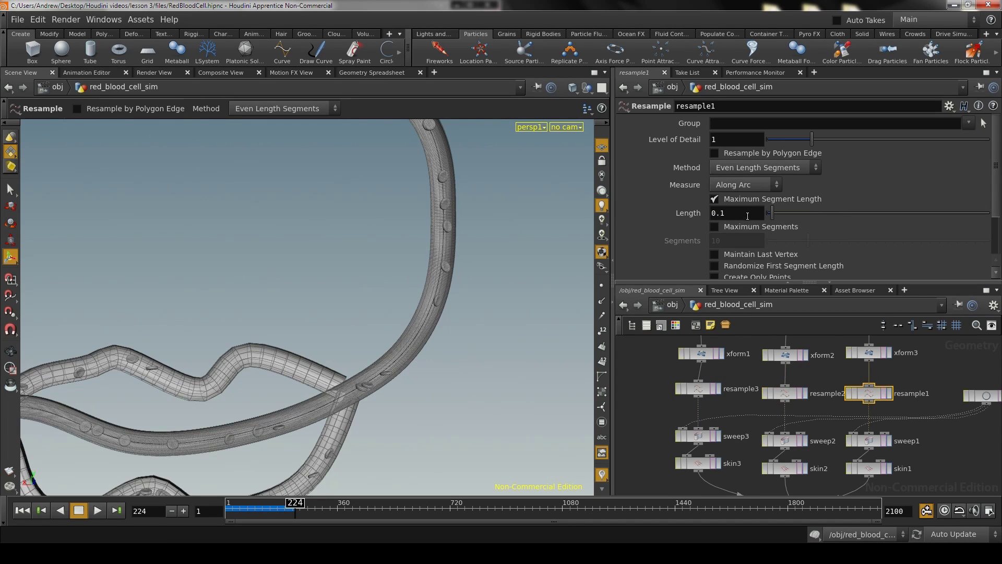
{"action": "left_click_drag", "start_coordinate": [728, 213], "coordinate": [682, 209]}
{"action": "type", "text": "1"}
{"action": "key", "text": "Return"}
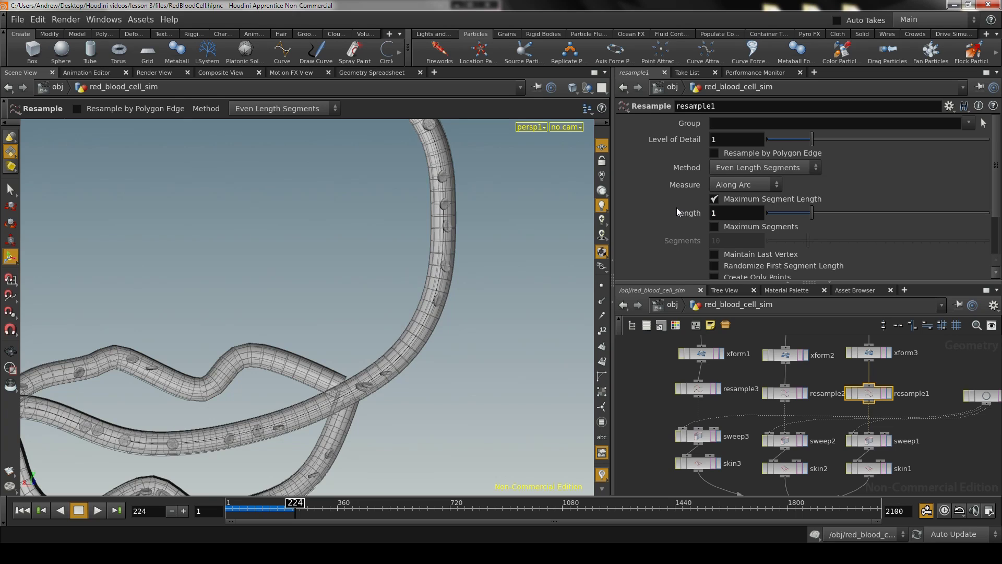
Step: Examine the resampled vessel tubes around the whole circulation loop and select the delete1 node in the network
{"action": "right_click_drag", "start_coordinate": [473, 263], "coordinate": [383, 368], "text": "alt"}
{"action": "middle_click_drag", "start_coordinate": [332, 290], "coordinate": [403, 251], "text": "alt"}
{"action": "right_click_drag", "start_coordinate": [370, 266], "coordinate": [432, 244], "text": "alt"}
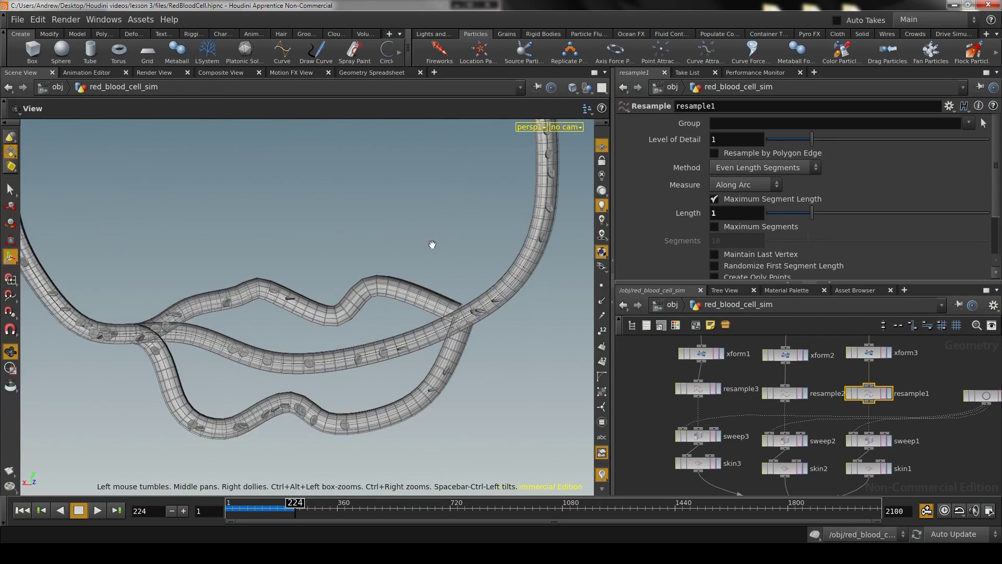
{"action": "middle_click_drag", "start_coordinate": [376, 235], "coordinate": [407, 241], "text": "alt"}
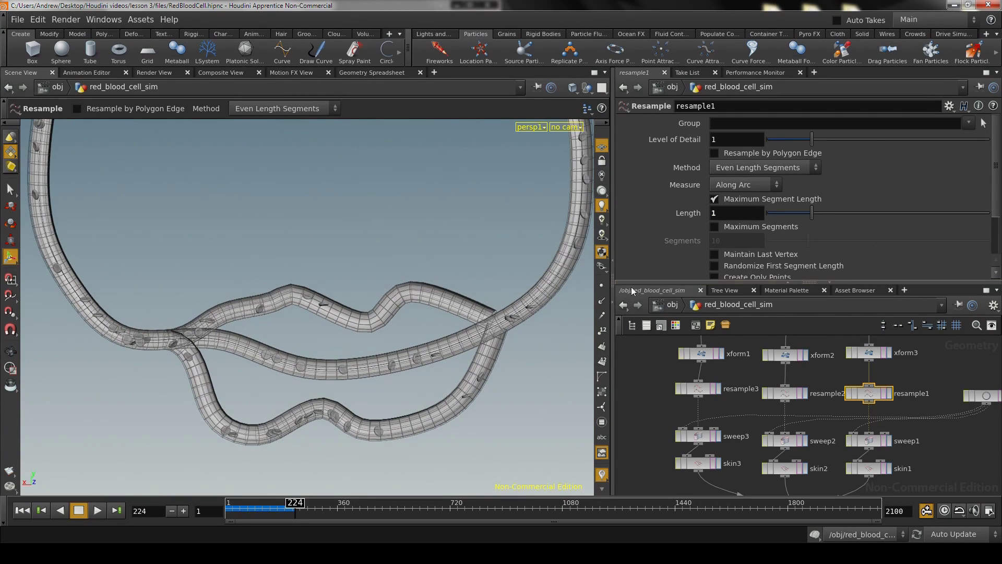
{"action": "scroll", "coordinate": [651, 427], "scroll_direction": "down", "scroll_amount": 5}
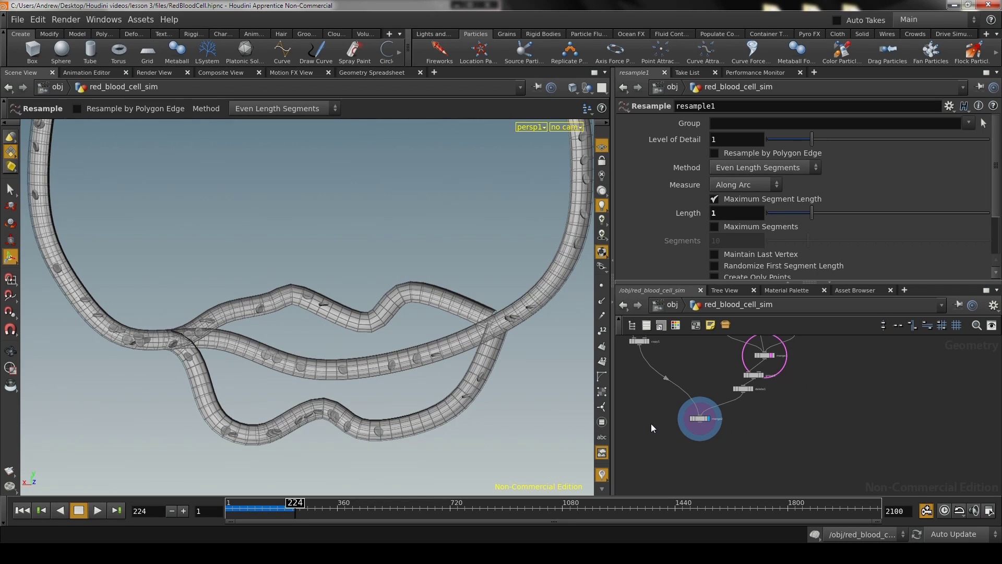
{"action": "left_click", "coordinate": [743, 389]}
{"action": "scroll", "coordinate": [762, 437], "scroll_direction": "up", "scroll_amount": 5}
{"action": "middle_click_drag", "start_coordinate": [791, 439], "coordinate": [769, 459]}
{"action": "right_click_drag", "start_coordinate": [380, 224], "coordinate": [312, 229], "text": "alt"}
{"action": "middle_click_drag", "start_coordinate": [331, 224], "coordinate": [354, 303], "text": "alt"}
{"action": "right_click_drag", "start_coordinate": [353, 302], "coordinate": [324, 304], "text": "alt"}
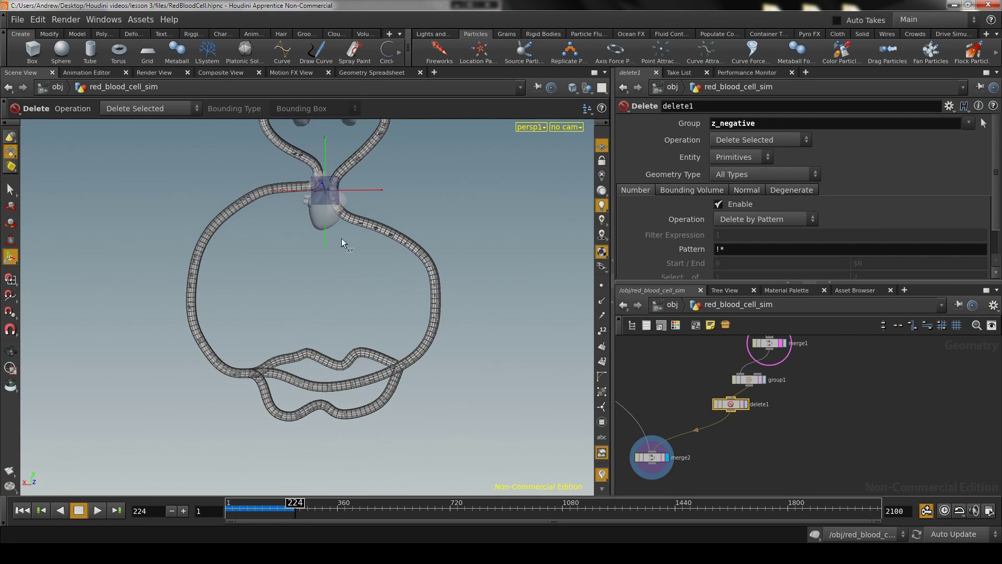
{"action": "left_click_drag", "start_coordinate": [491, 226], "coordinate": [368, 158], "text": "alt"}
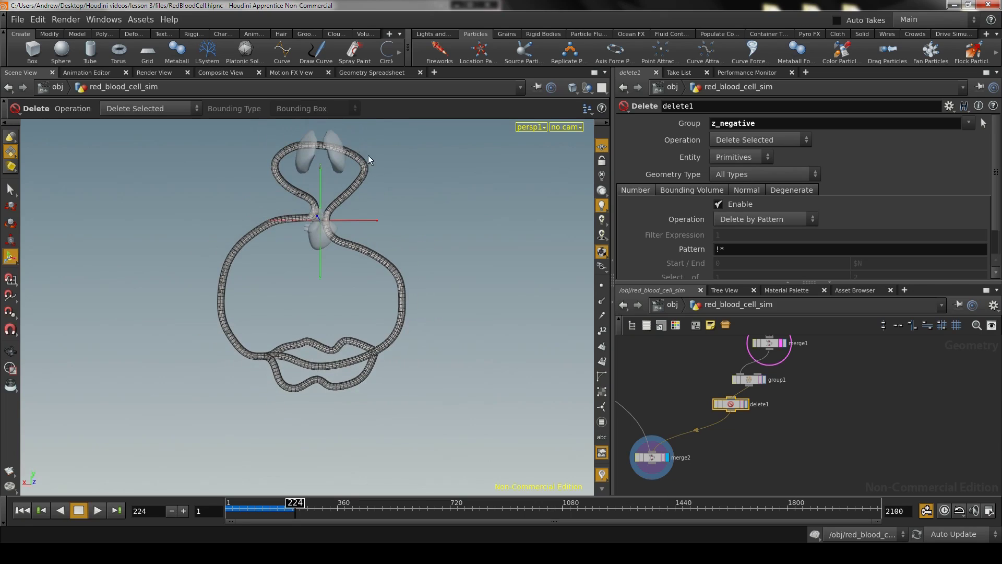
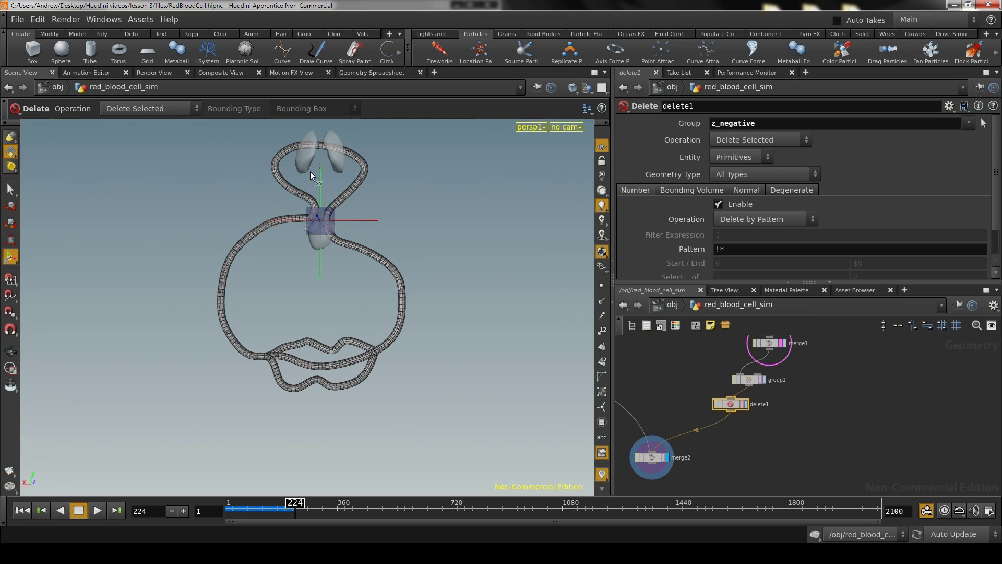
{"action": "key", "text": "space"}
{"action": "key", "text": "space"}
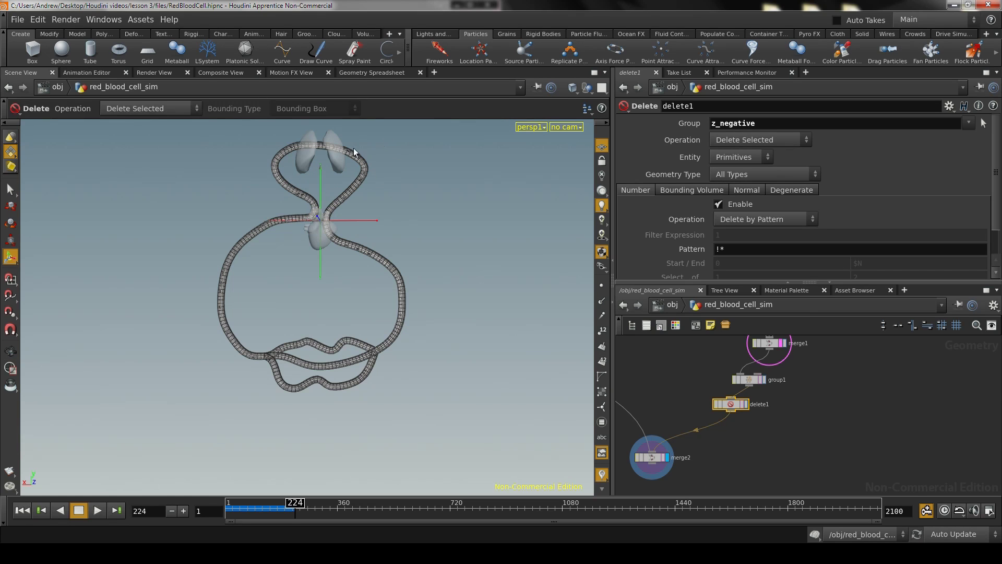
{"action": "right_click_drag", "start_coordinate": [208, 154], "coordinate": [264, 148]}
{"action": "middle_click_drag", "start_coordinate": [352, 143], "coordinate": [359, 245]}
{"action": "right_click_drag", "start_coordinate": [359, 245], "coordinate": [319, 216]}
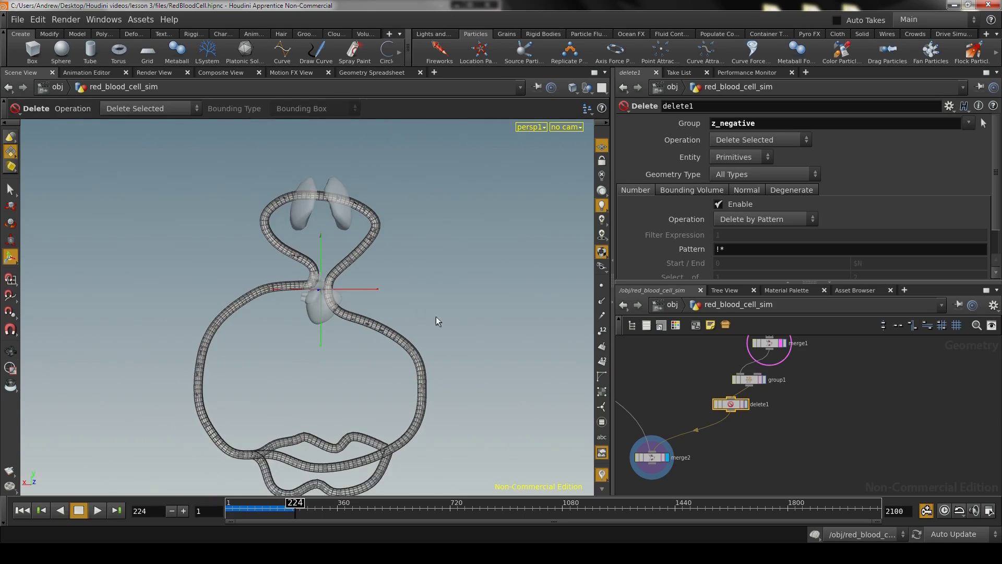
Step: Switch the viewport to point selection and box-select the points on the right half of the upper vessel loop
{"action": "right_click_drag", "start_coordinate": [471, 319], "coordinate": [400, 327]}
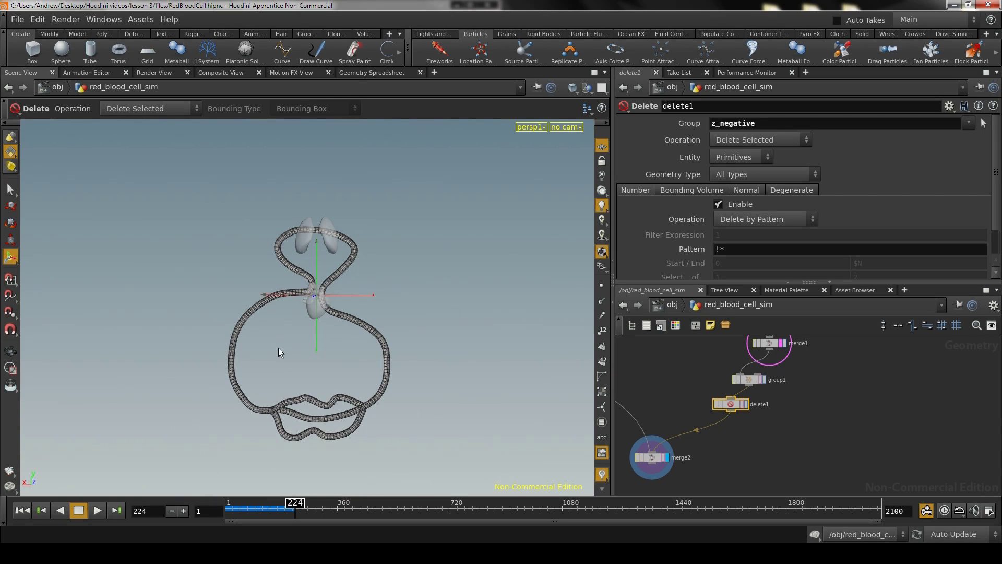
{"action": "right_click_drag", "start_coordinate": [167, 284], "coordinate": [340, 246]}
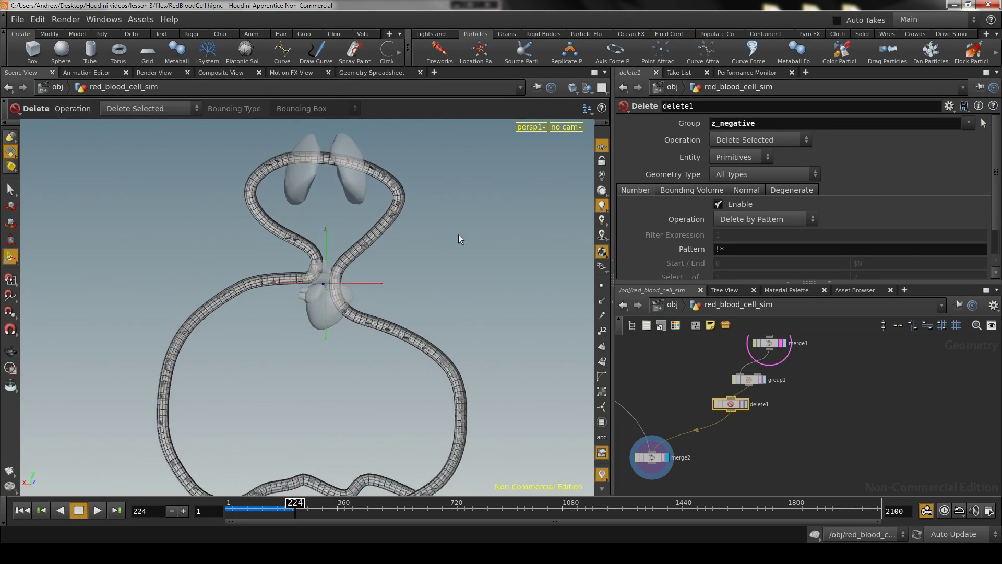
{"action": "left_click_drag", "start_coordinate": [473, 242], "coordinate": [477, 300]}
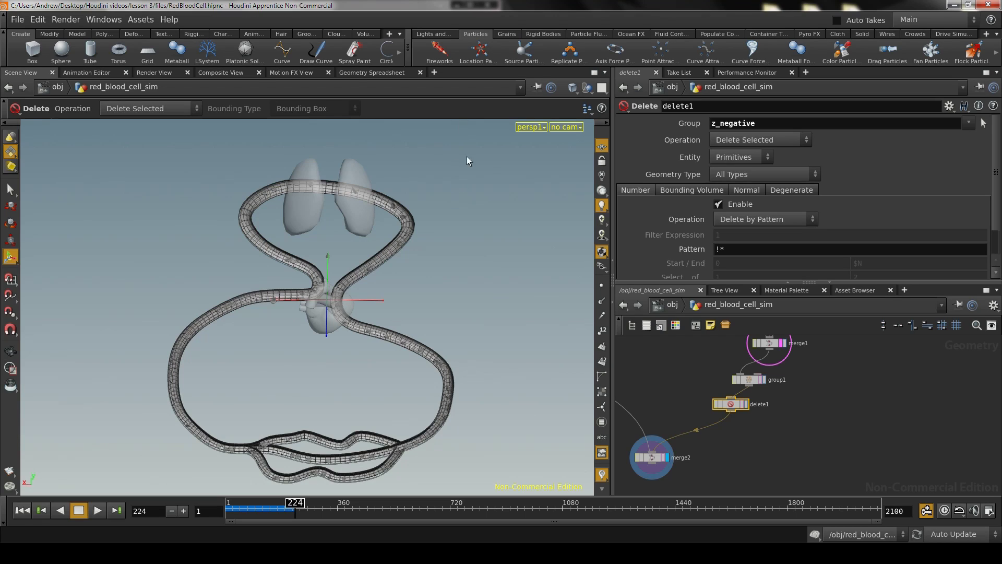
{"action": "left_click_drag", "start_coordinate": [459, 227], "coordinate": [473, 202]}
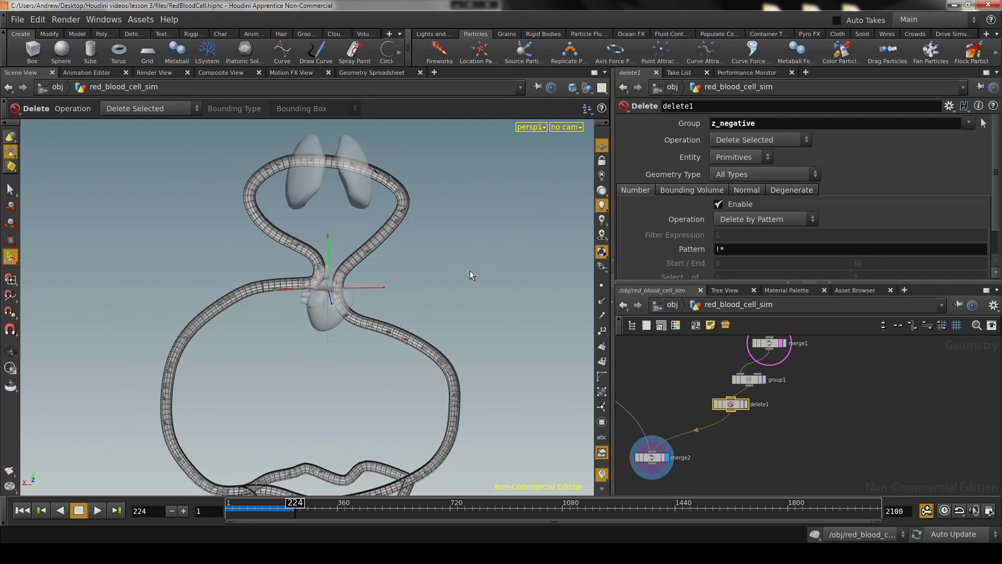
{"action": "key", "text": "s"}
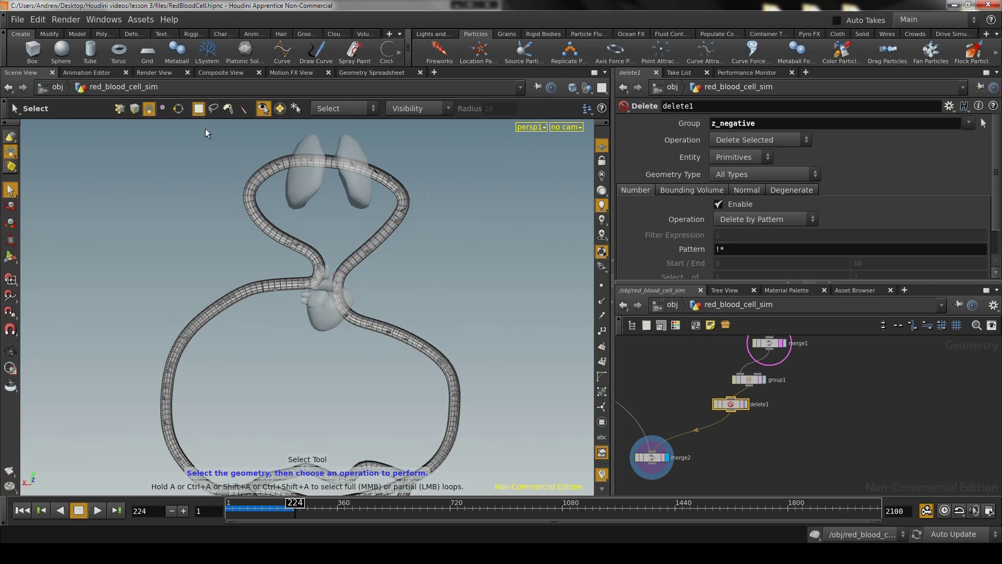
{"action": "left_click", "coordinate": [120, 110]}
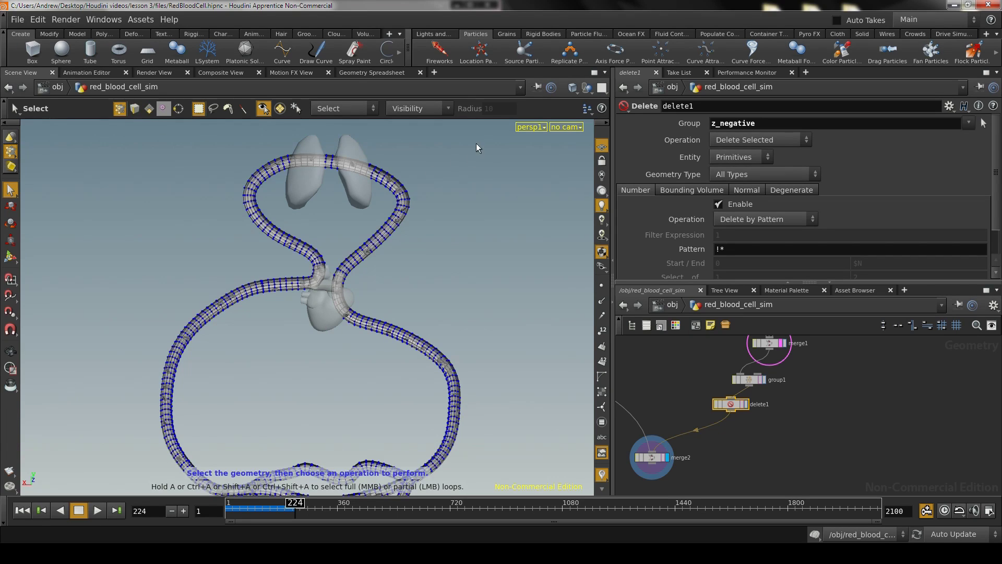
{"action": "left_click_drag", "start_coordinate": [476, 143], "coordinate": [331, 356]}
Step: Orbit around the heart and upper vessels to check which points on the back of the tubes are selected
{"action": "key", "text": "Escape"}
{"action": "left_click_drag", "start_coordinate": [374, 257], "coordinate": [241, 274]}
{"action": "right_click_drag", "start_coordinate": [242, 274], "coordinate": [305, 340]}
{"action": "left_click_drag", "start_coordinate": [305, 339], "coordinate": [280, 329]}
{"action": "key", "text": "s"}
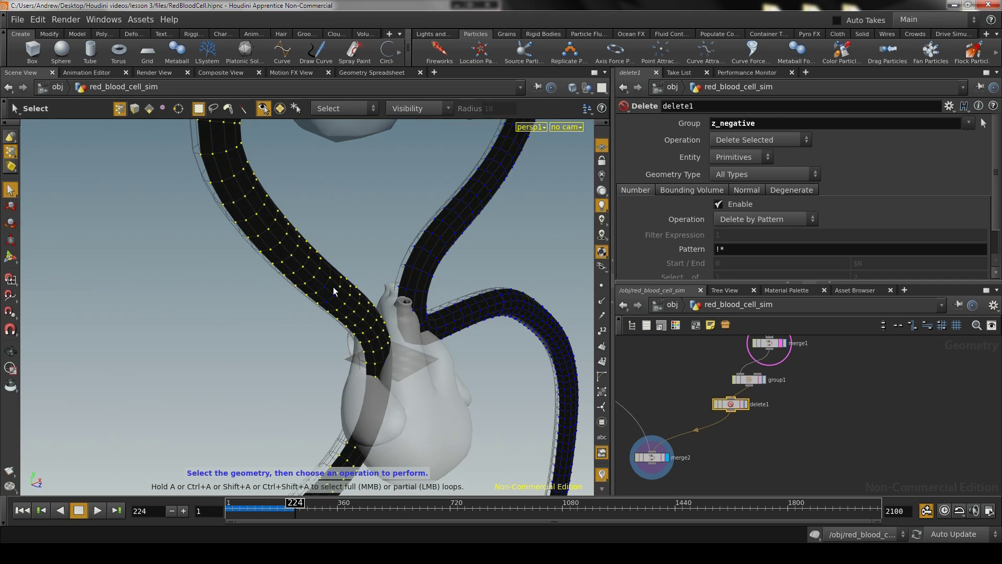
{"action": "key", "text": "Escape"}
{"action": "left_click_drag", "start_coordinate": [262, 329], "coordinate": [438, 241]}
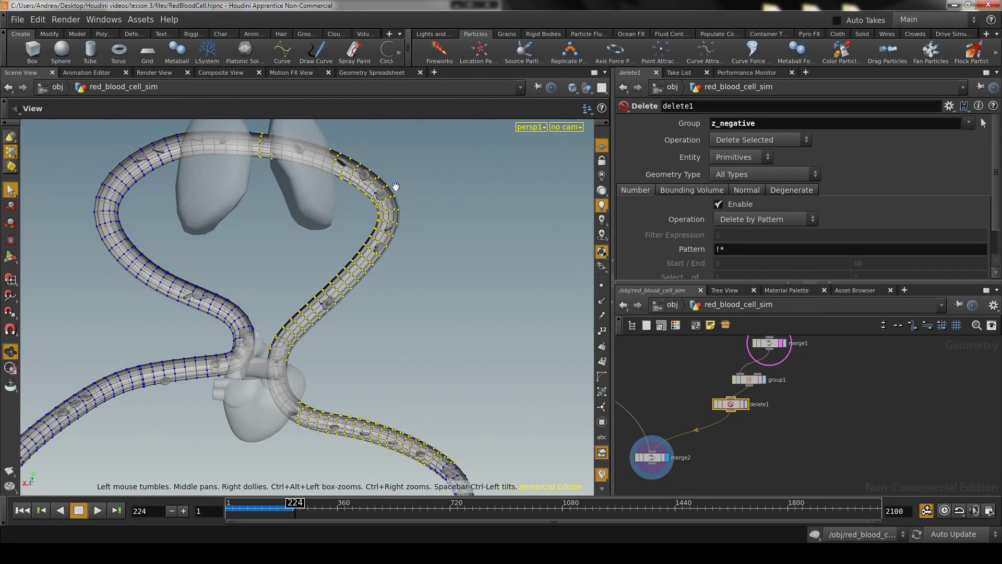
Step: Turn off Select Visible Geometry Only and reselect the points on the right side of the upper loop through the full tube depth
{"action": "mouse_move", "coordinate": [432, 192]}
{"action": "left_mouse_down"}
{"action": "mouse_move", "coordinate": [449, 209]}
{"action": "mouse_move", "coordinate": [436, 201]}
{"action": "mouse_move", "coordinate": [449, 193]}
{"action": "left_mouse_up"}
{"action": "key", "text": "s"}
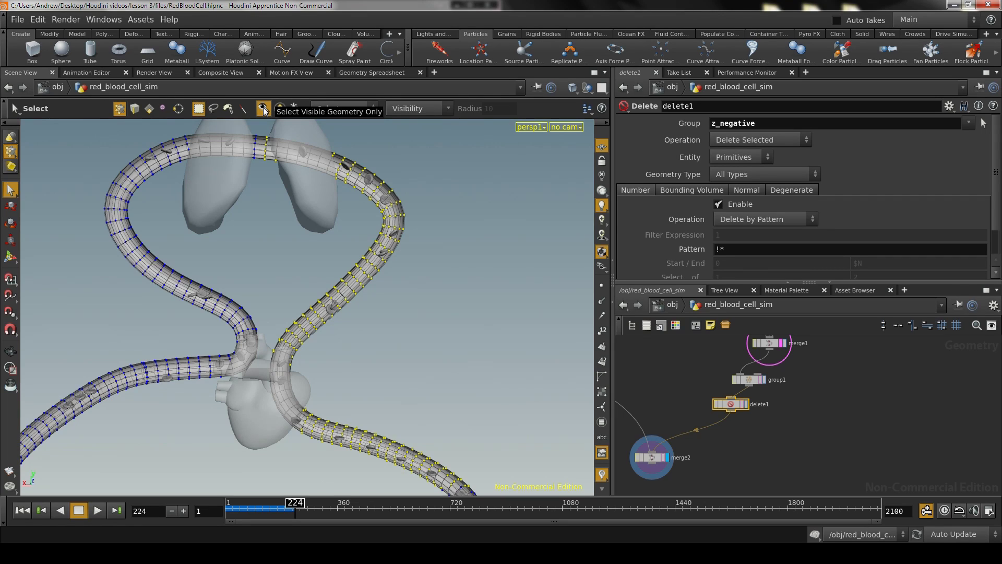
{"action": "key", "text": "Escape"}
{"action": "left_click_drag", "start_coordinate": [456, 234], "coordinate": [452, 150]}
{"action": "key", "text": "s"}
{"action": "left_click_drag", "start_coordinate": [380, 258], "coordinate": [304, 356]}
Step: Add the points on the right side of the large lower loop and the right parts of its three branches to the selection
{"action": "middle_click_drag", "start_coordinate": [309, 141], "coordinate": [315, 170], "text": "alt"}
{"action": "right_click_drag", "start_coordinate": [302, 317], "coordinate": [442, 188], "text": "alt"}
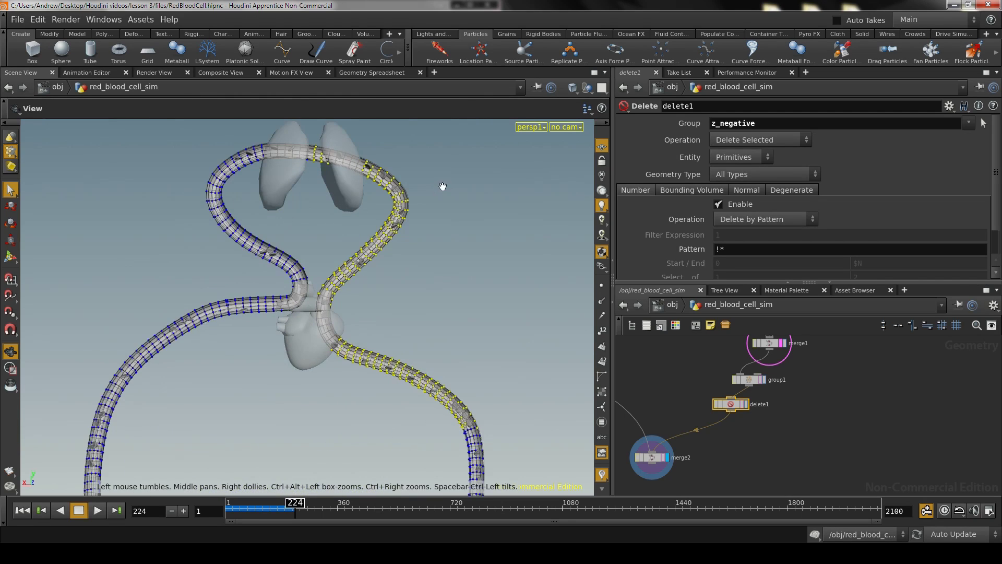
{"action": "mouse_move", "coordinate": [443, 197]}
{"action": "middle_mouse_down", "text": "alt"}
{"action": "mouse_move", "coordinate": [425, 284]}
{"action": "mouse_move", "coordinate": [429, 194]}
{"action": "middle_mouse_up", "text": "alt"}
{"action": "middle_click_drag", "start_coordinate": [447, 259], "coordinate": [431, 192]}
{"action": "key", "text": "s"}
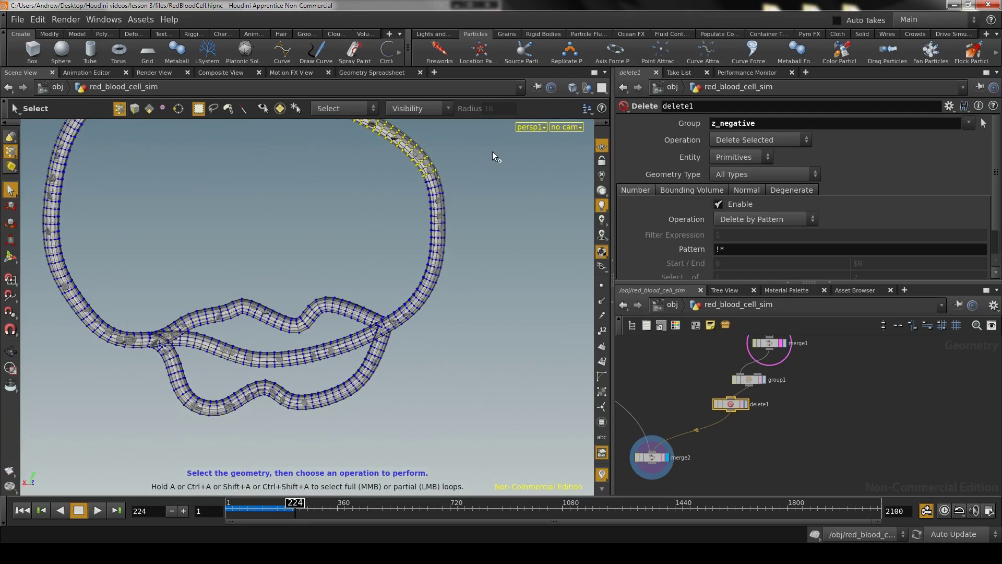
{"action": "left_click_drag", "start_coordinate": [493, 147], "coordinate": [384, 360], "text": "shift"}
{"action": "left_click_drag", "start_coordinate": [415, 246], "coordinate": [276, 448], "text": "shift"}
Step: Extend the point selection on the three lower vessel branches toward the middle of each branch
{"action": "right_click_drag", "start_coordinate": [98, 427], "coordinate": [271, 412], "text": "alt"}
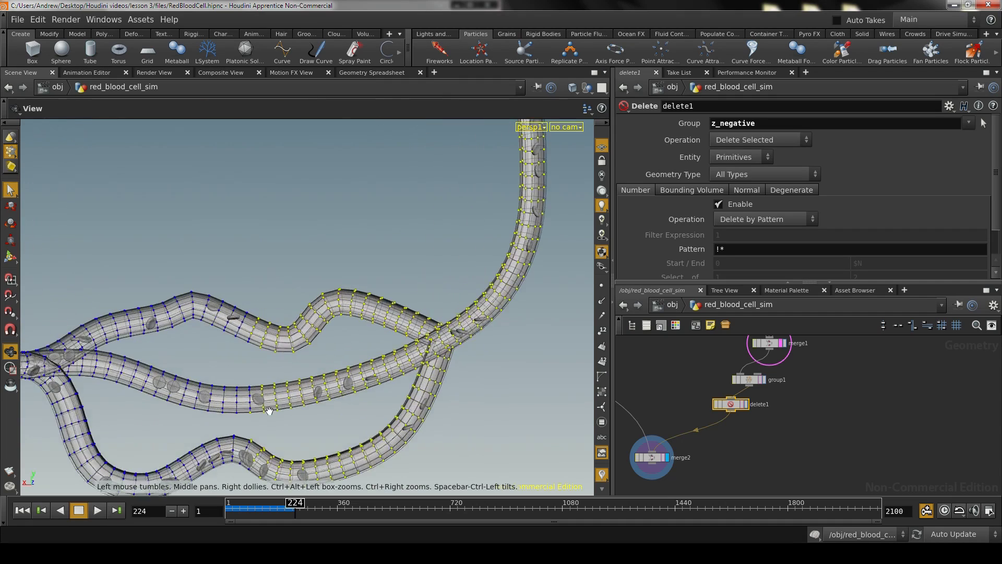
{"action": "middle_click_drag", "start_coordinate": [271, 412], "coordinate": [436, 252], "text": "alt"}
{"action": "left_click_drag", "start_coordinate": [267, 406], "coordinate": [403, 309]}
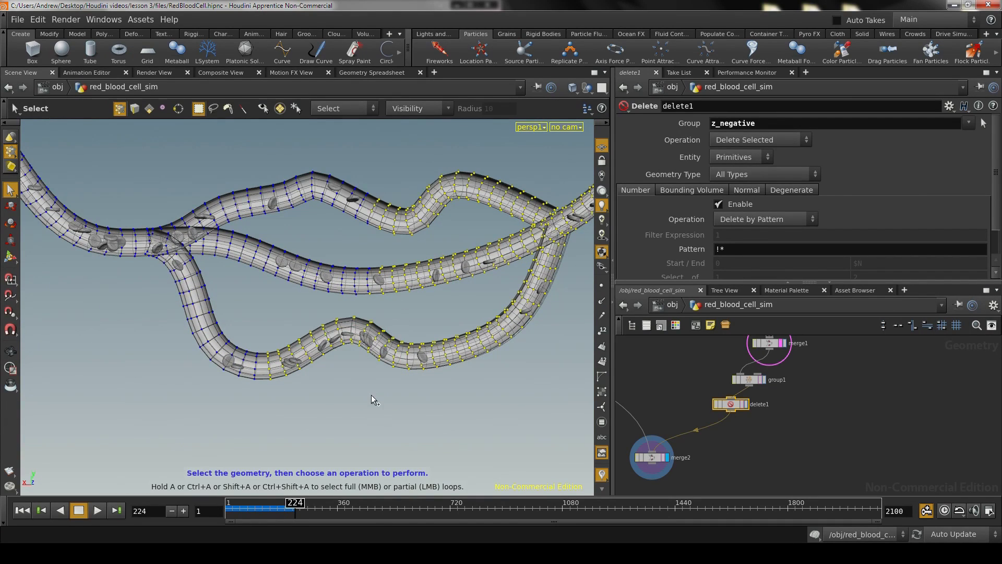
{"action": "left_click_drag", "start_coordinate": [365, 399], "coordinate": [362, 422], "text": "alt"}
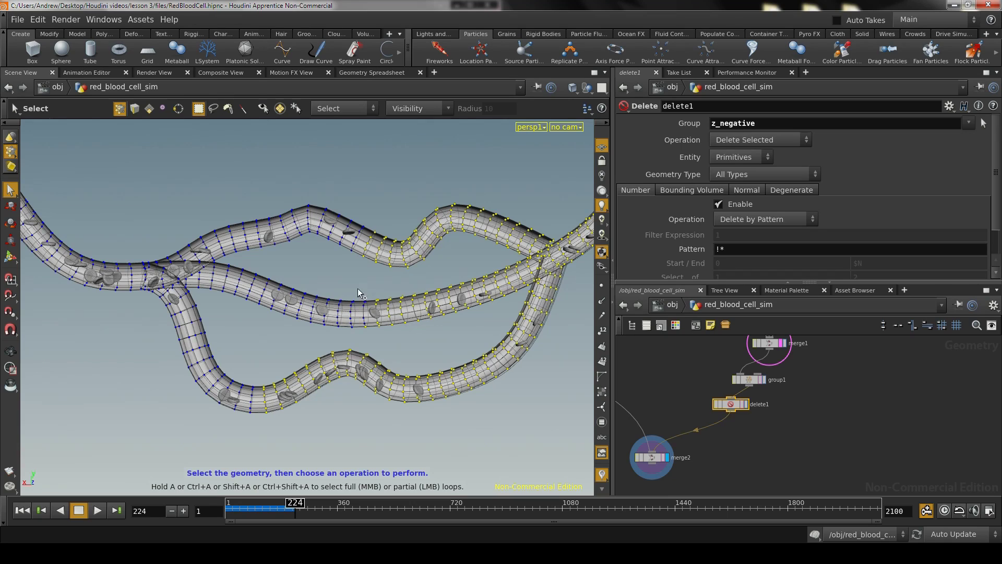
{"action": "left_click_drag", "start_coordinate": [343, 273], "coordinate": [397, 193]}
{"action": "left_click_drag", "start_coordinate": [341, 282], "coordinate": [409, 332]}
Step: Examine the point selection along the three lower branches and around the whole circulation loop
{"action": "right_click_drag", "start_coordinate": [528, 383], "coordinate": [325, 381], "text": "alt"}
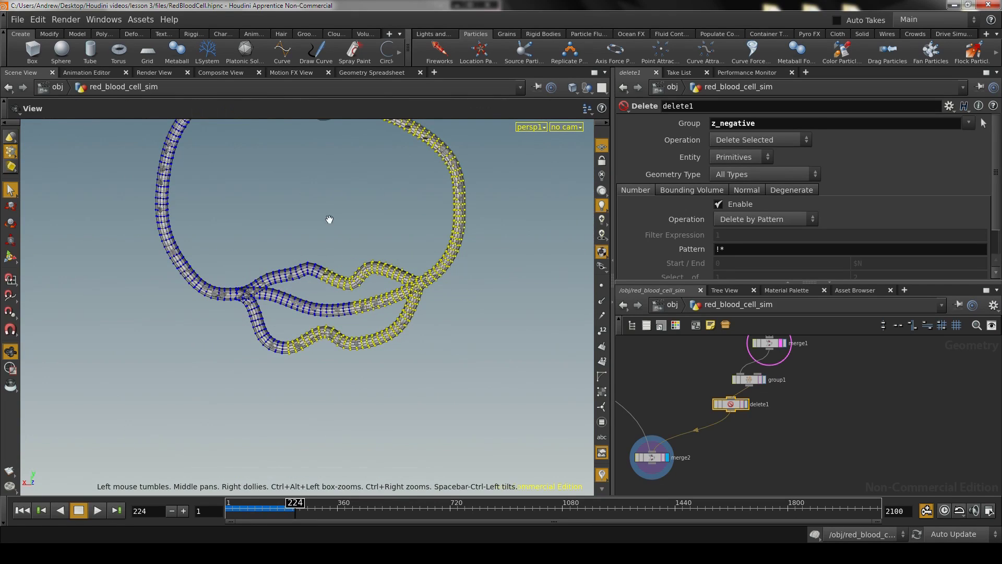
{"action": "middle_click_drag", "start_coordinate": [330, 219], "coordinate": [353, 291], "text": "alt"}
{"action": "right_click_drag", "start_coordinate": [350, 340], "coordinate": [439, 355], "text": "alt"}
{"action": "left_click_drag", "start_coordinate": [430, 345], "coordinate": [390, 401]}
{"action": "right_click_drag", "start_coordinate": [442, 391], "coordinate": [359, 384], "text": "alt"}
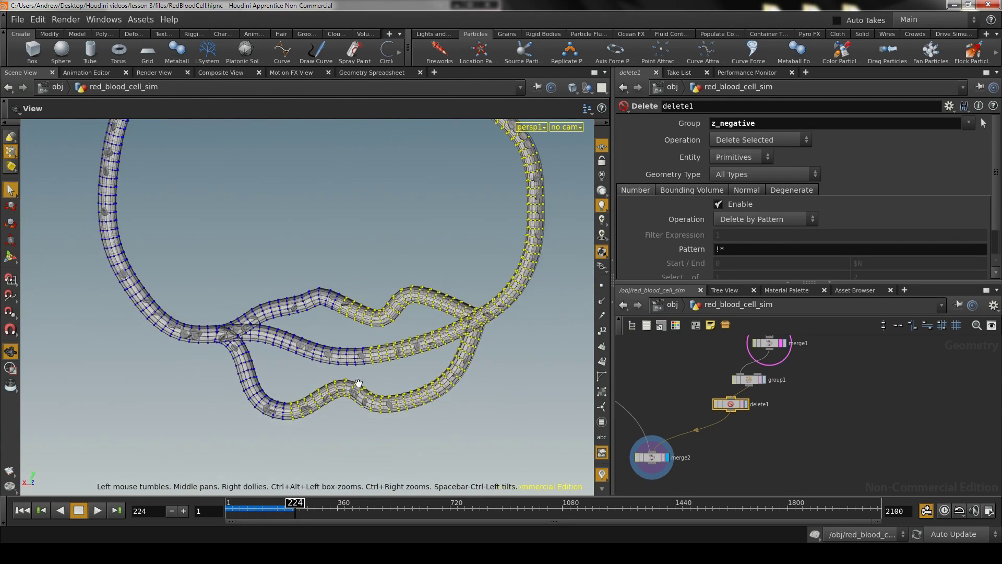
{"action": "right_click_drag", "start_coordinate": [428, 237], "coordinate": [336, 246], "text": "alt"}
{"action": "right_click_drag", "start_coordinate": [394, 236], "coordinate": [343, 240], "text": "alt"}
{"action": "middle_click_drag", "start_coordinate": [343, 240], "coordinate": [351, 280], "text": "alt"}
{"action": "right_click_drag", "start_coordinate": [394, 290], "coordinate": [307, 291], "text": "alt"}
{"action": "middle_click_drag", "start_coordinate": [307, 291], "coordinate": [314, 326], "text": "alt"}
{"action": "right_click", "coordinate": [315, 326], "text": "alt"}
{"action": "left_click", "coordinate": [430, 4]}
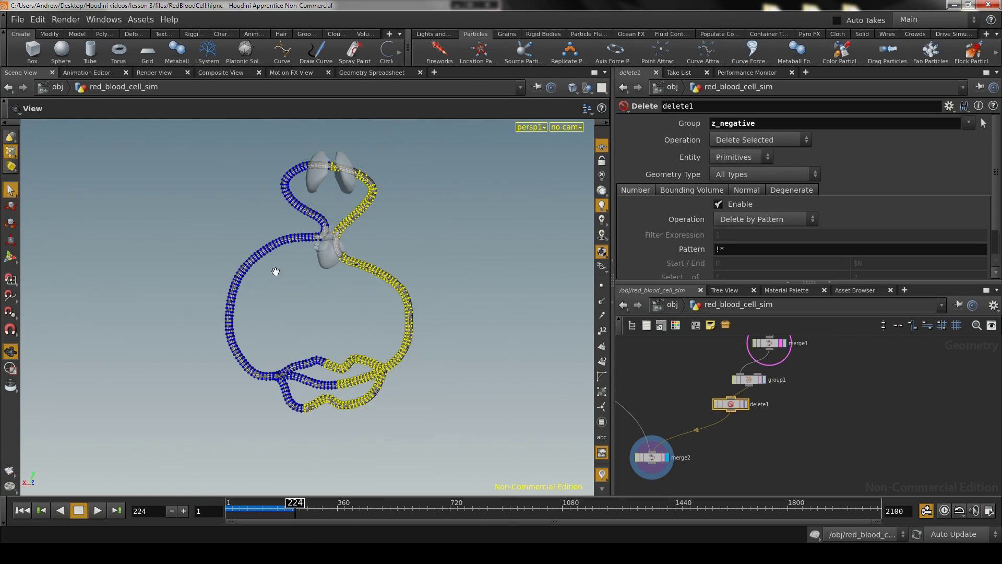
{"action": "right_click_drag", "start_coordinate": [315, 347], "coordinate": [388, 347]}
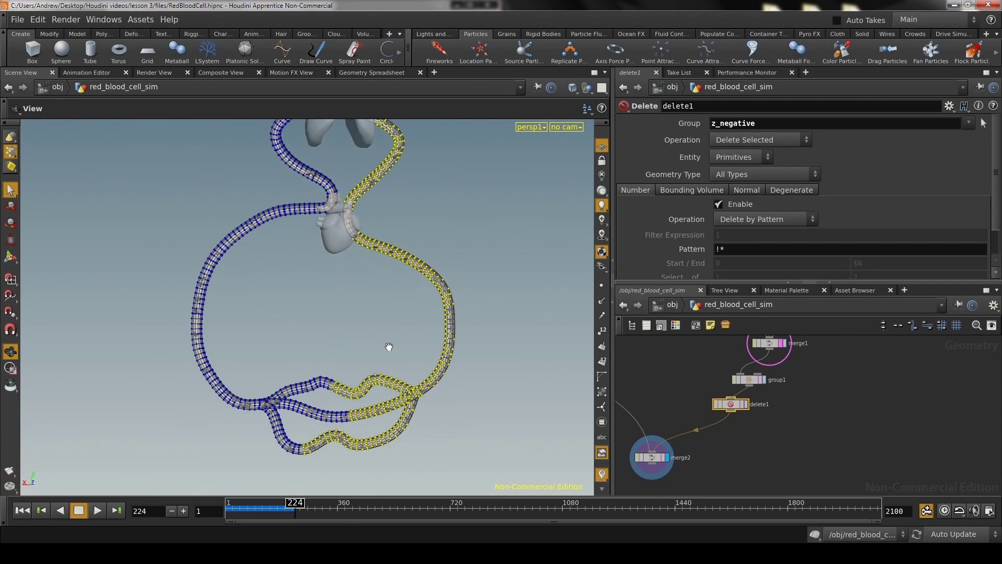
{"action": "left_click_drag", "start_coordinate": [389, 347], "coordinate": [352, 342]}
Step: Create a Group node from the selected vessel points, after delete1
{"action": "key", "text": "s"}
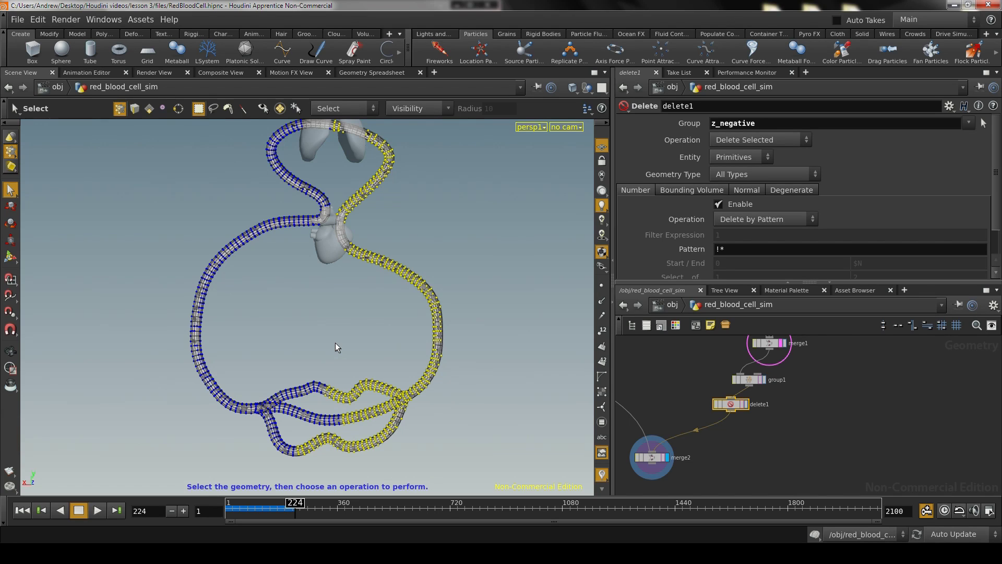
{"action": "key", "text": "Tab"}
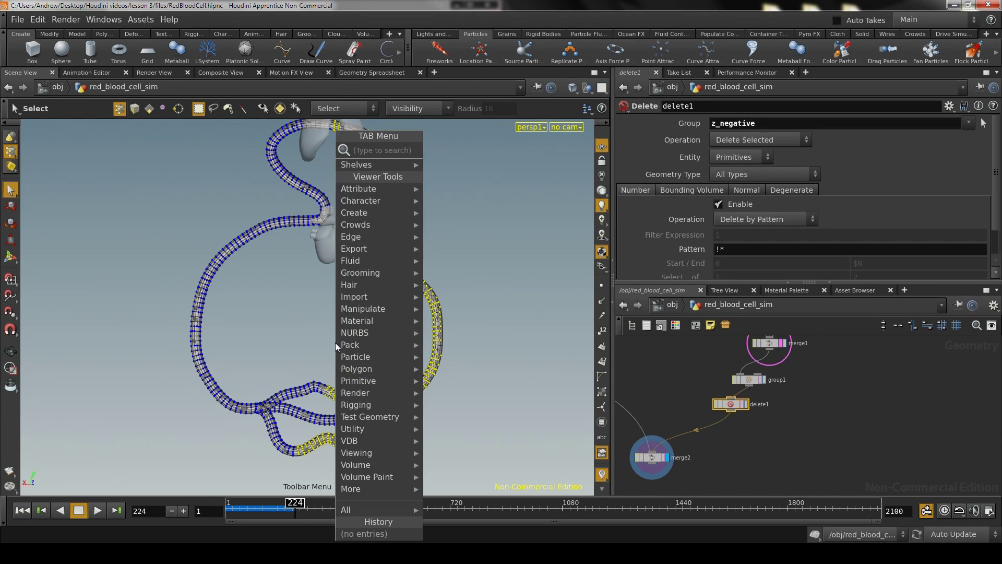
{"action": "type", "text": "group"}
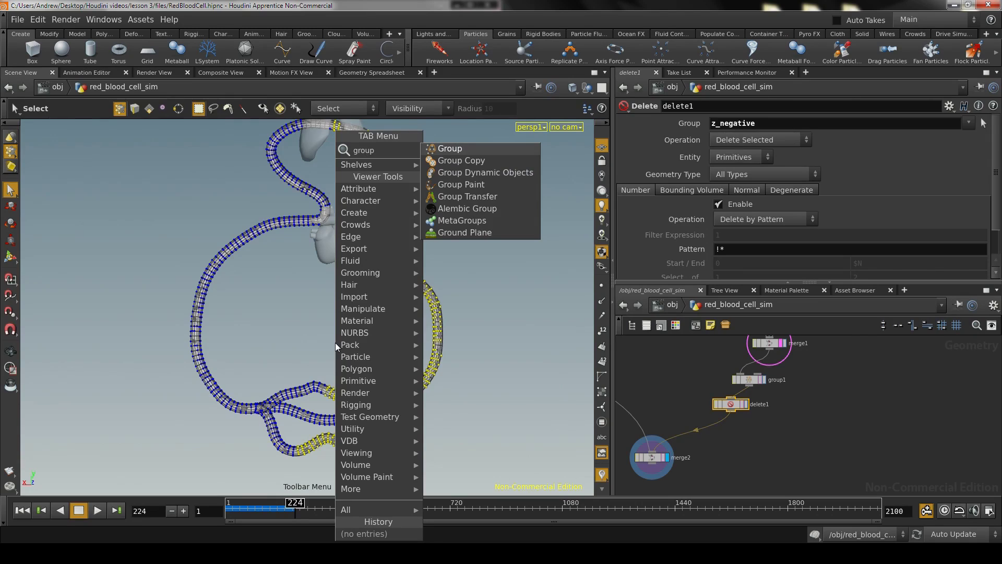
{"action": "key", "text": "Return"}
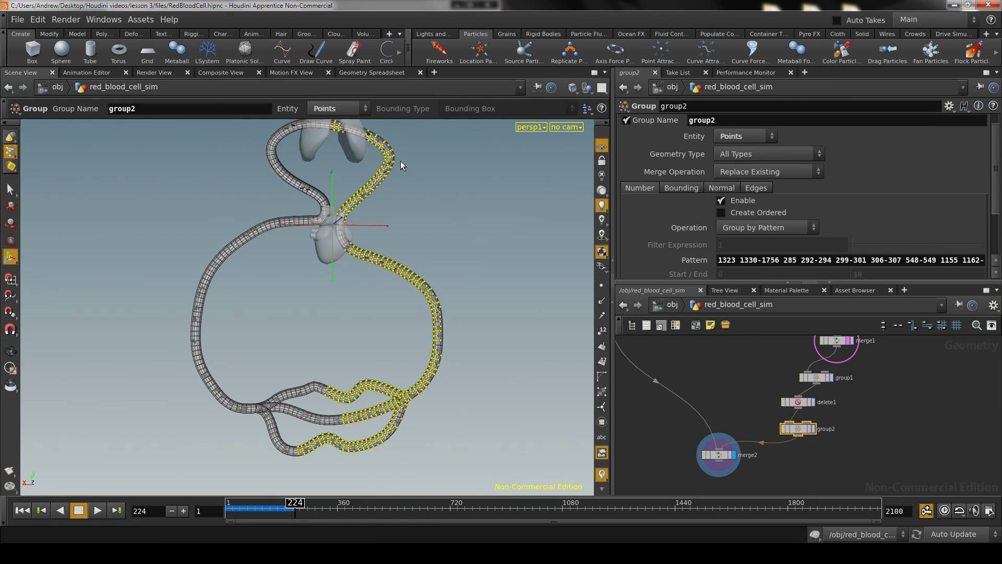
Step: Examine the new group's point pattern and its coverage along the vessel loop and lower branches
{"action": "scroll", "coordinate": [759, 165], "scroll_direction": "down", "scroll_amount": 3}
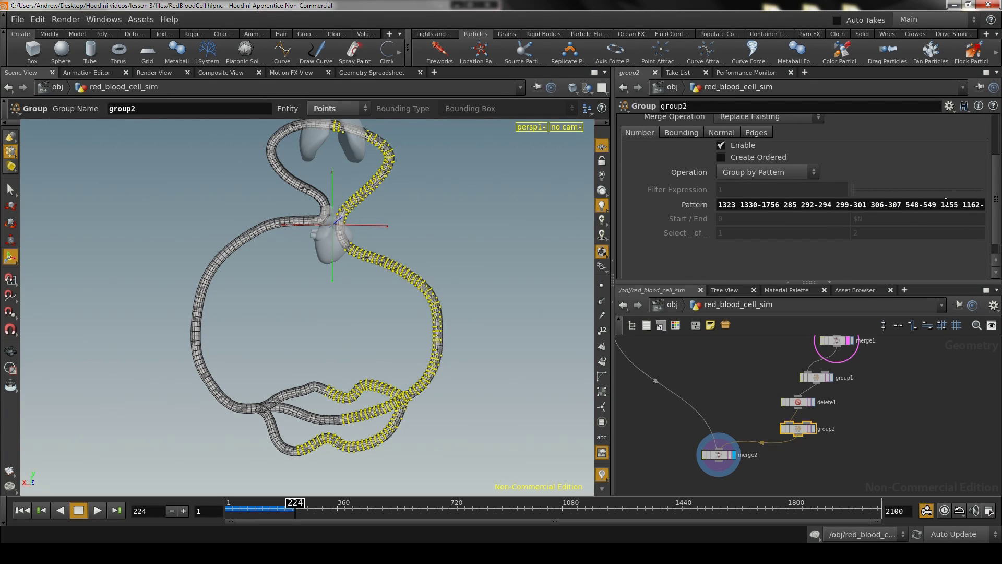
{"action": "key", "text": "Escape"}
{"action": "left_click_drag", "start_coordinate": [291, 264], "coordinate": [408, 313]}
{"action": "right_click_drag", "start_coordinate": [408, 314], "coordinate": [307, 315]}
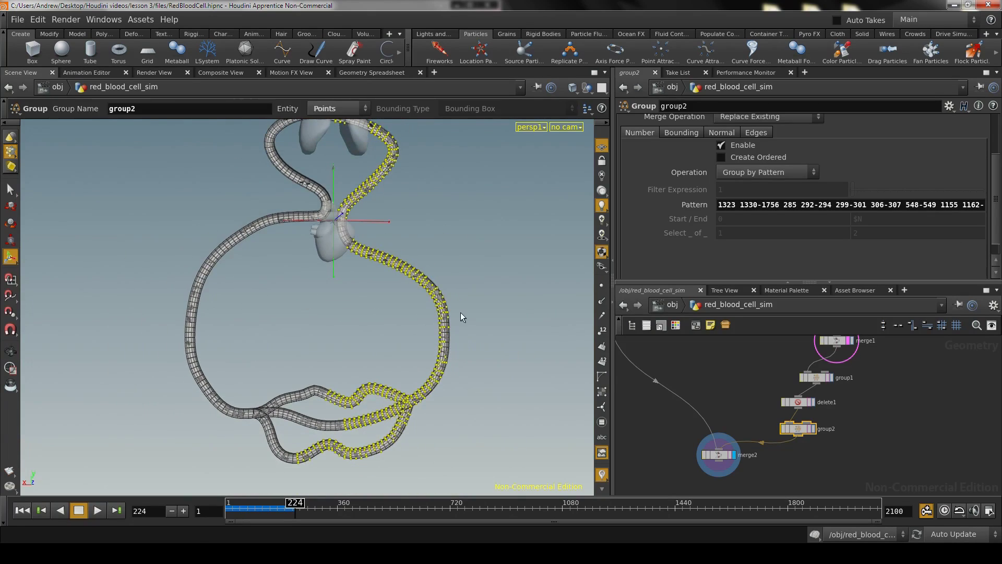
{"action": "middle_click_drag", "start_coordinate": [338, 486], "coordinate": [320, 407]}
{"action": "right_click_drag", "start_coordinate": [320, 407], "coordinate": [494, 425]}
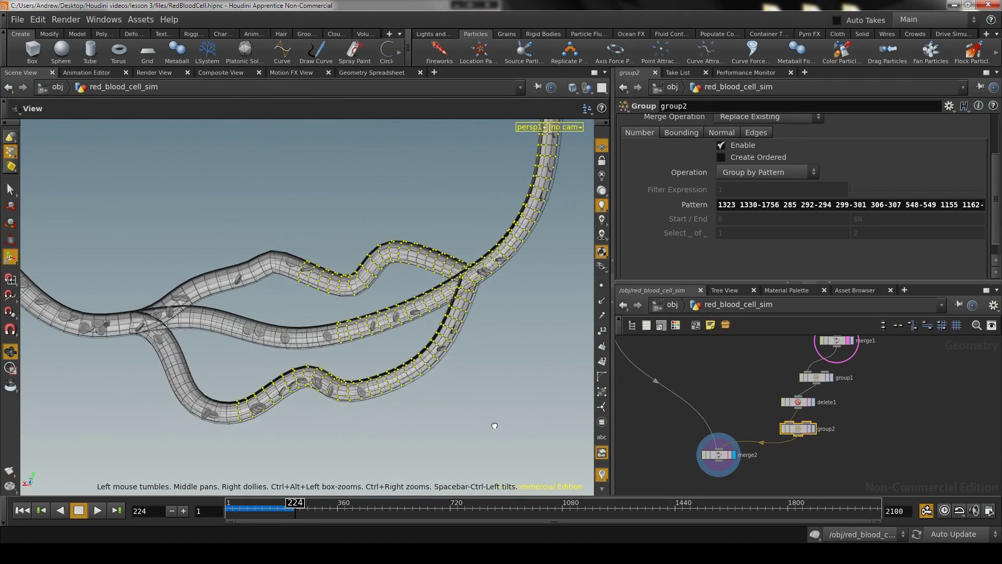
{"action": "left_click_drag", "start_coordinate": [494, 426], "coordinate": [462, 396]}
{"action": "right_click_drag", "start_coordinate": [446, 202], "coordinate": [347, 210]}
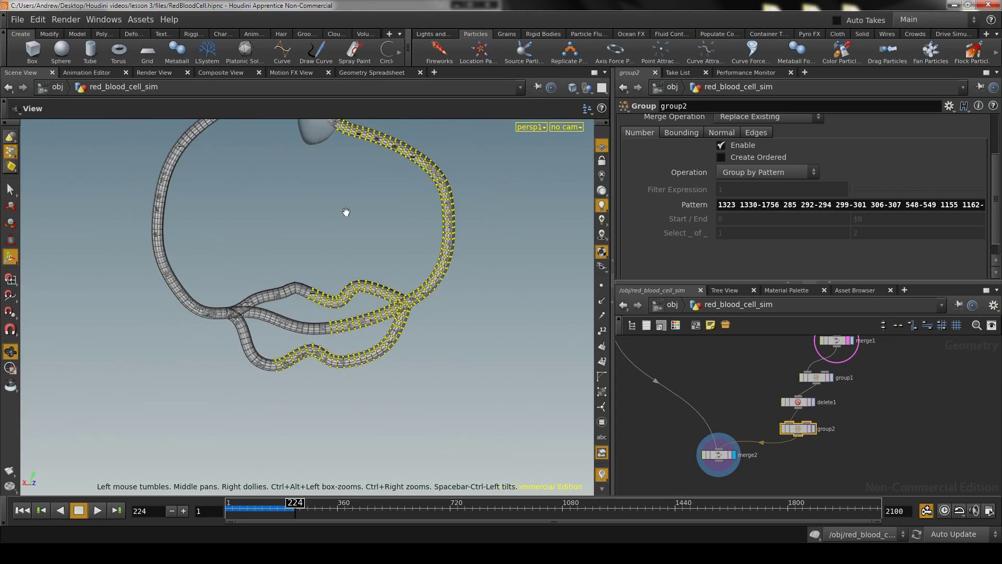
{"action": "middle_click_drag", "start_coordinate": [347, 210], "coordinate": [336, 243]}
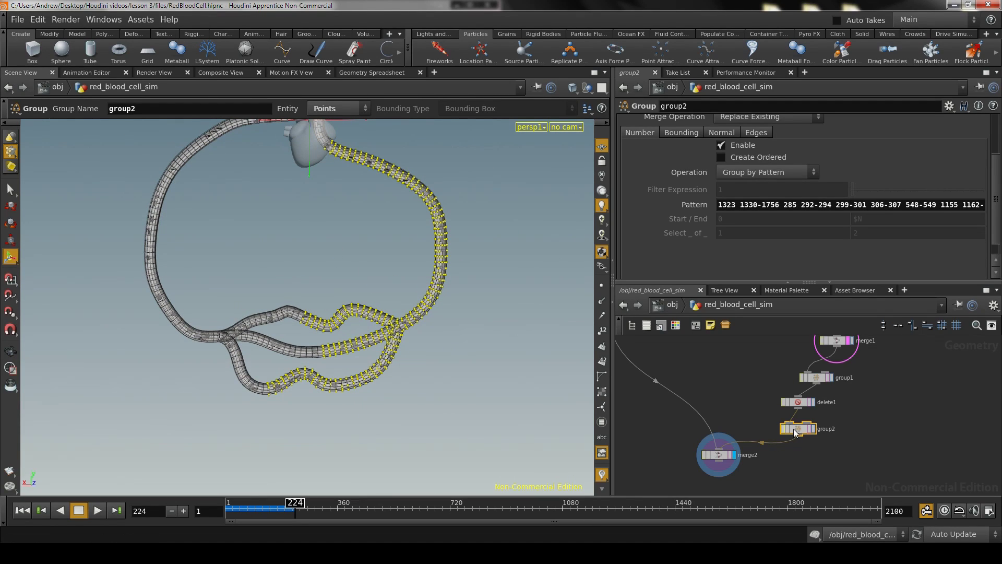
Step: Set the group name of the group2 node to red_points
{"action": "scroll", "coordinate": [895, 399], "scroll_direction": "down", "scroll_amount": 2}
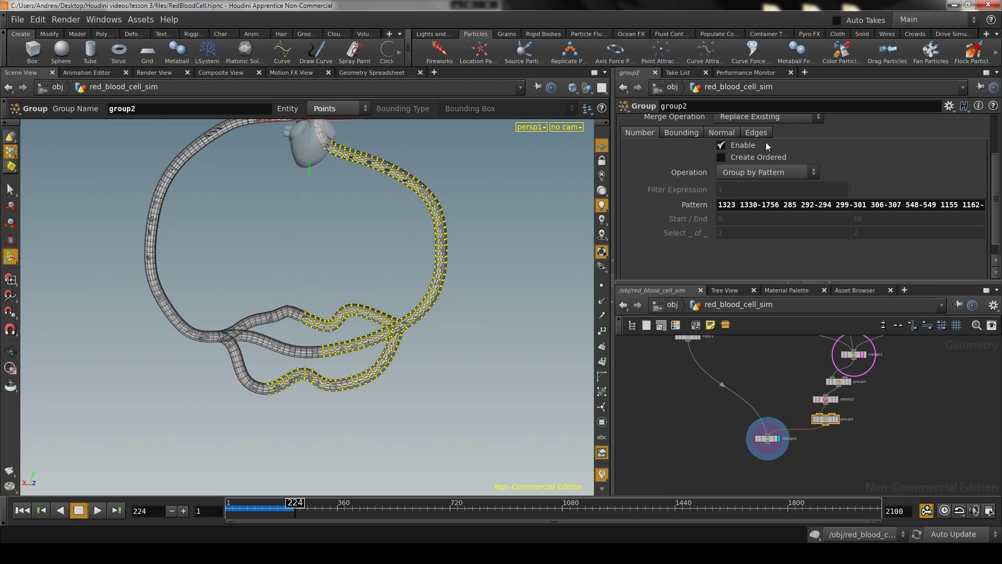
{"action": "scroll", "coordinate": [786, 193], "scroll_direction": "up", "scroll_amount": 1}
{"action": "scroll", "coordinate": [787, 199], "scroll_direction": "up", "scroll_amount": 3}
{"action": "left_click_drag", "start_coordinate": [746, 138], "coordinate": [572, 125]}
{"action": "type", "text": "r"}
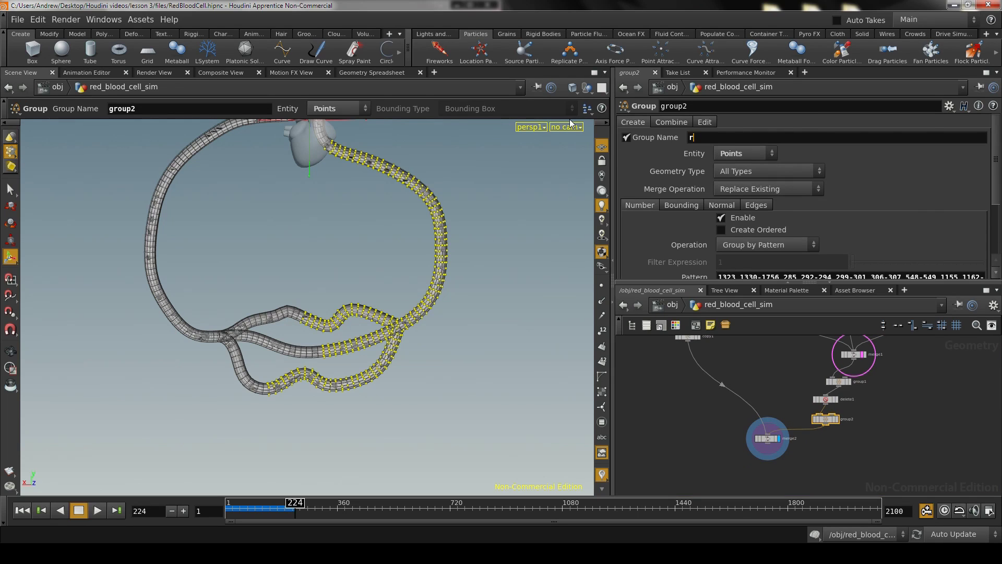
{"action": "type", "text": "ed_points"}
{"action": "key", "text": "Return"}
{"action": "key", "text": "Escape"}
{"action": "left_click_drag", "start_coordinate": [420, 280], "coordinate": [370, 264]}
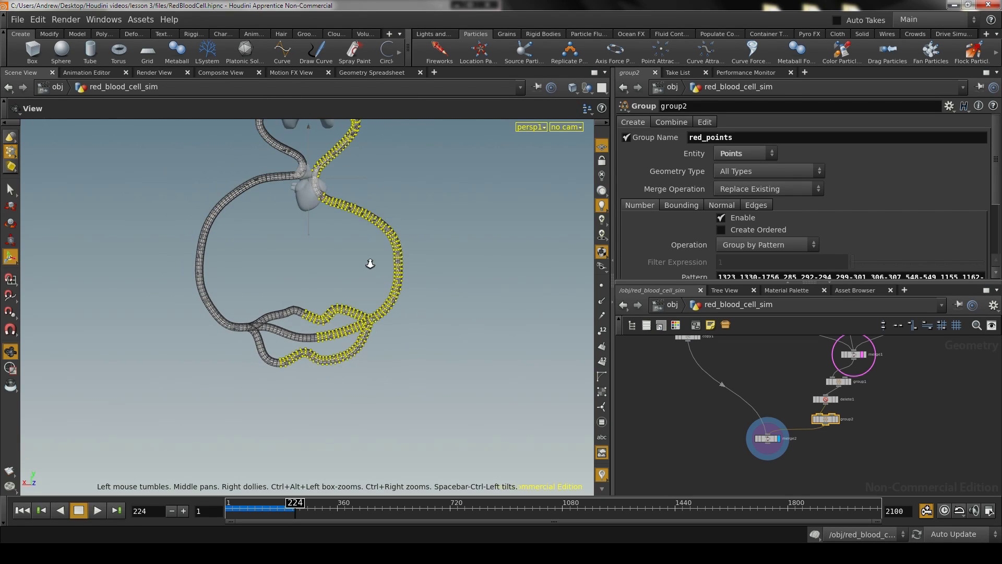
{"action": "left_click_drag", "start_coordinate": [449, 243], "coordinate": [416, 284]}
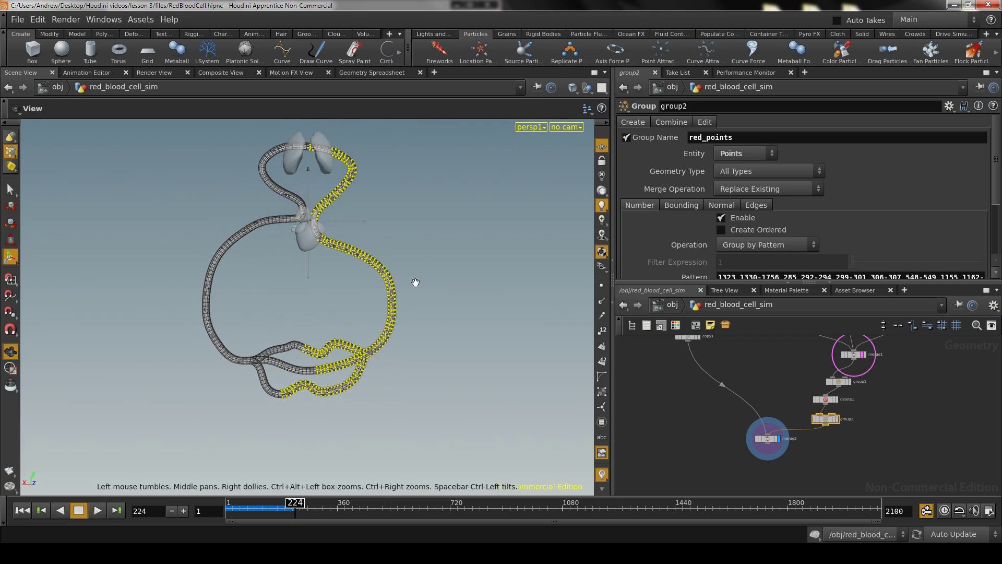
{"action": "key", "text": "Return"}
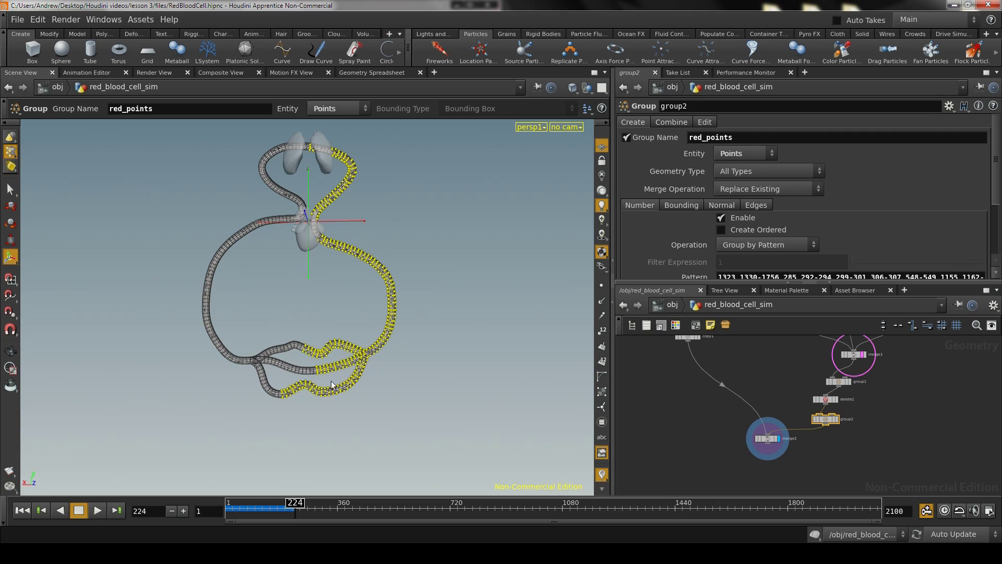
Step: Move the merge2 node farther below group2 in the network to make room between them
{"action": "scroll", "coordinate": [794, 462], "scroll_direction": "down", "scroll_amount": 5}
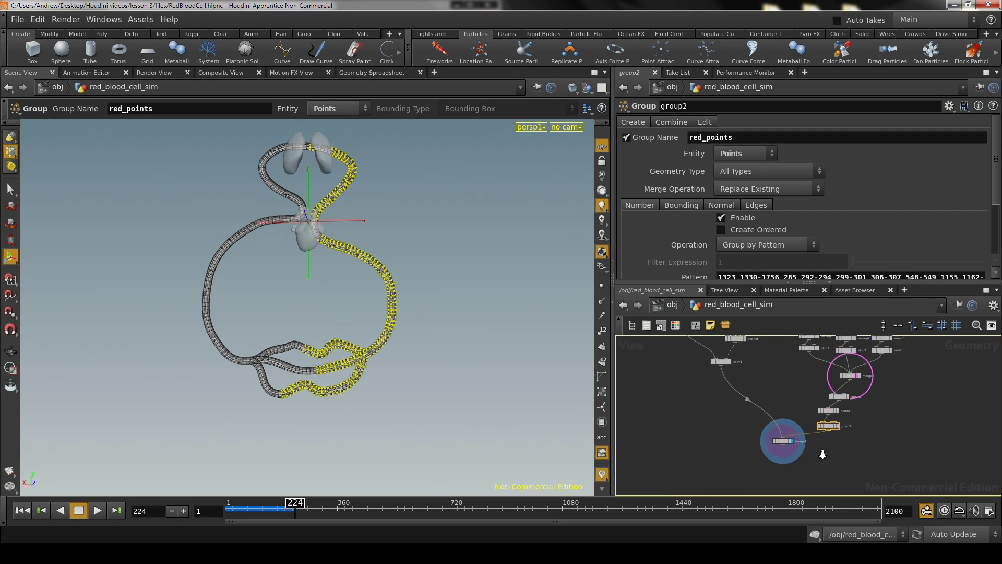
{"action": "scroll", "coordinate": [800, 462], "scroll_direction": "up", "scroll_amount": 5}
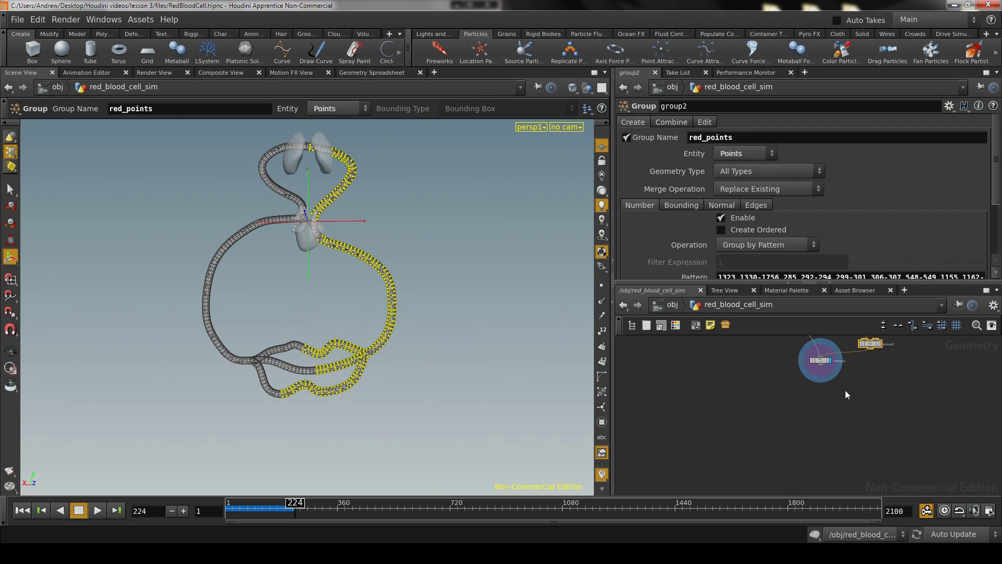
{"action": "left_click_drag", "start_coordinate": [821, 381], "coordinate": [828, 406]}
{"action": "scroll", "coordinate": [832, 363], "scroll_direction": "up", "scroll_amount": 4}
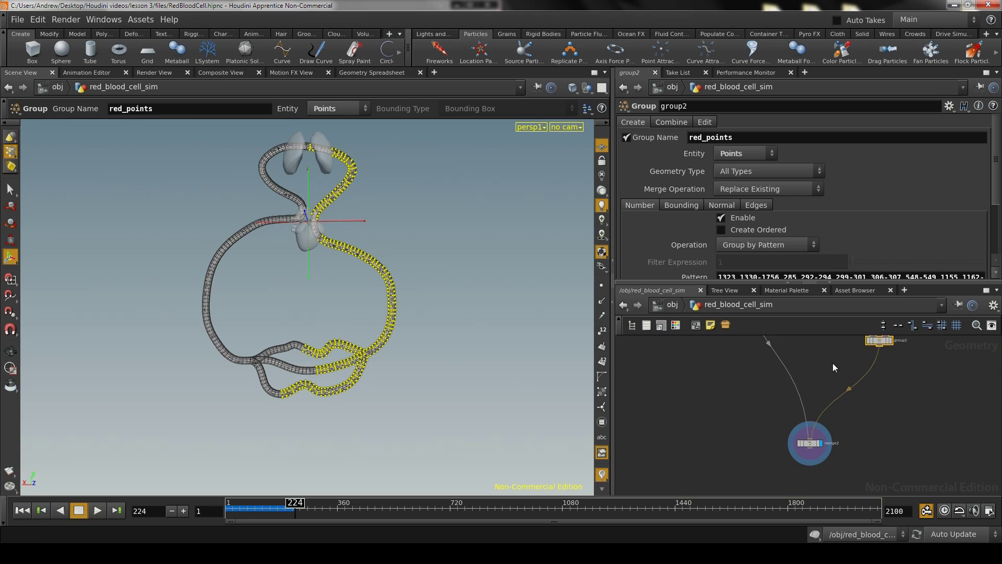
Step: Insert a Point node between group2 and merge2 and display its result
{"action": "left_click", "coordinate": [800, 406]}
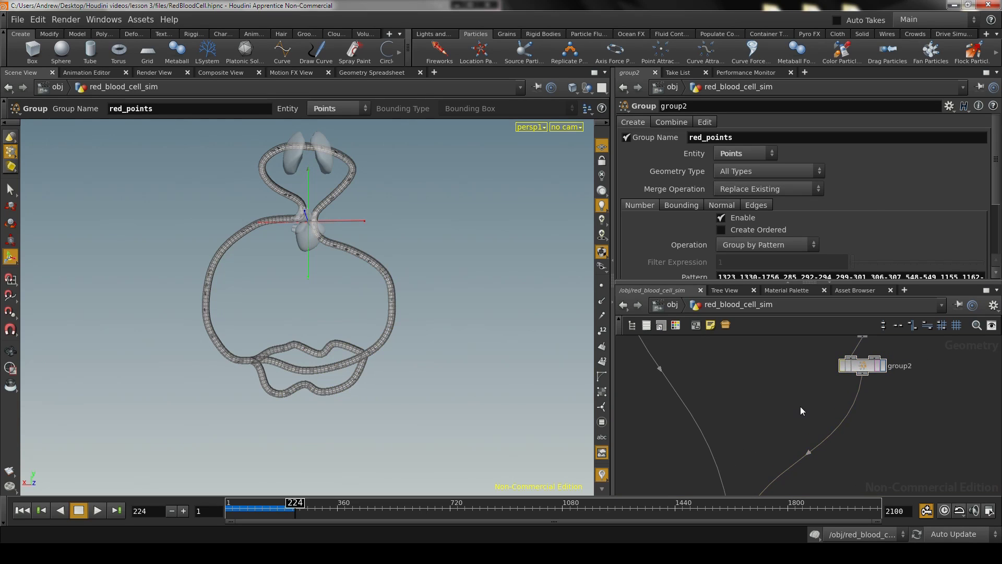
{"action": "key", "text": "Tab"}
{"action": "type", "text": "point"}
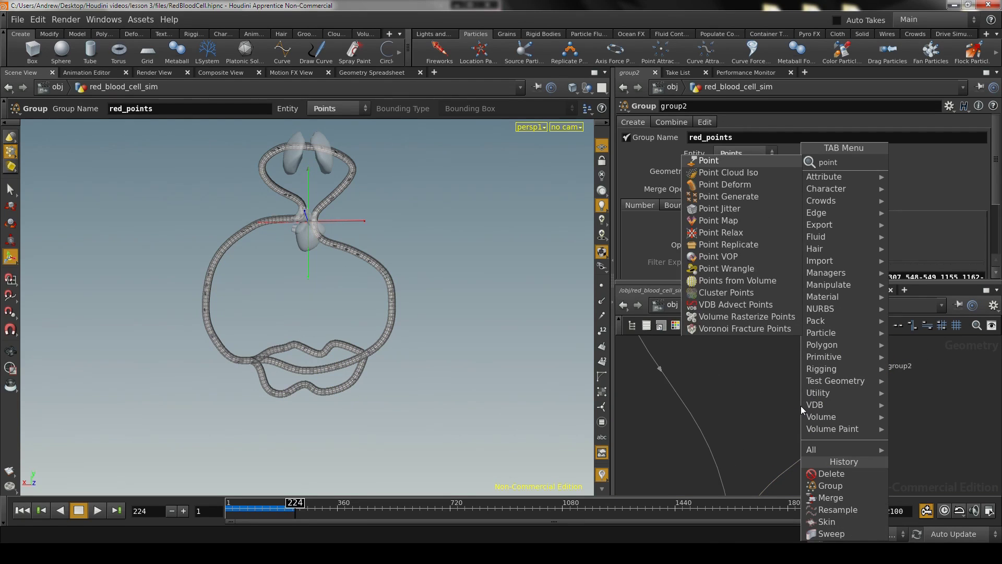
{"action": "key", "text": "Return"}
{"action": "left_click", "coordinate": [811, 409]}
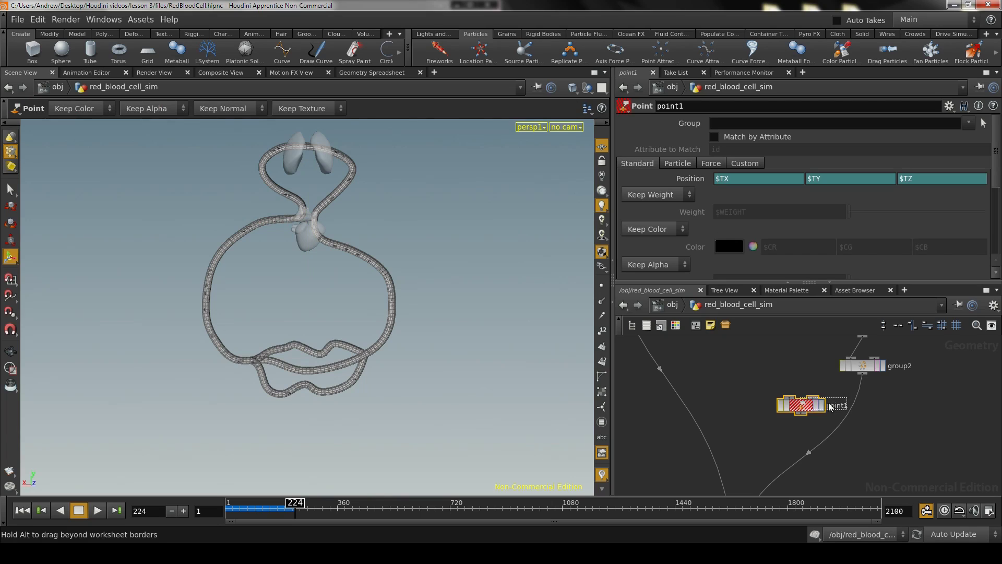
{"action": "left_click_drag", "start_coordinate": [811, 408], "coordinate": [856, 406]}
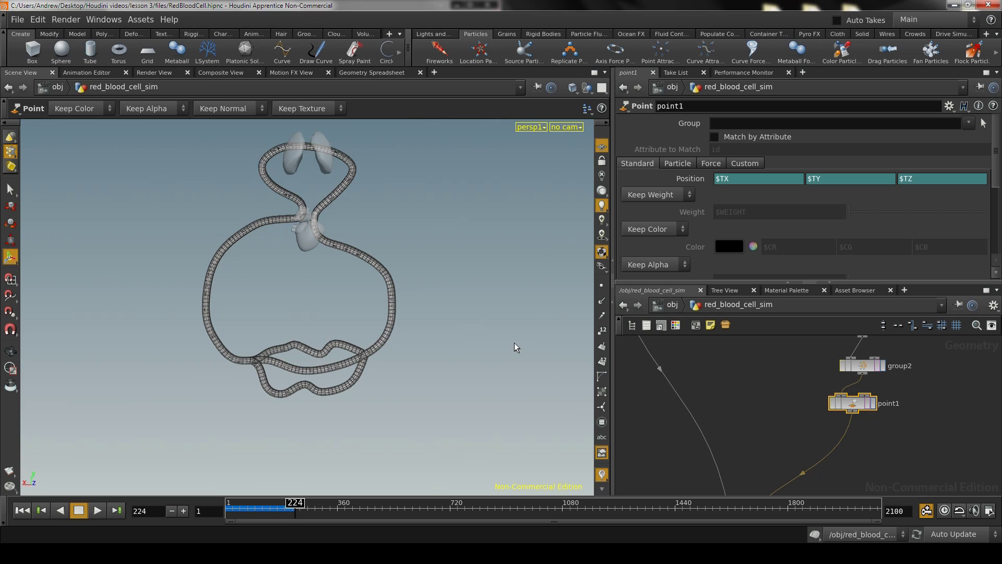
{"action": "left_click_drag", "start_coordinate": [859, 407], "coordinate": [866, 406]}
{"action": "left_click", "coordinate": [883, 405]}
Step: Restrict the point1 node to the red_points group and set its colour option to Add Color
{"action": "right_click_drag", "start_coordinate": [229, 264], "coordinate": [378, 292], "text": "alt"}
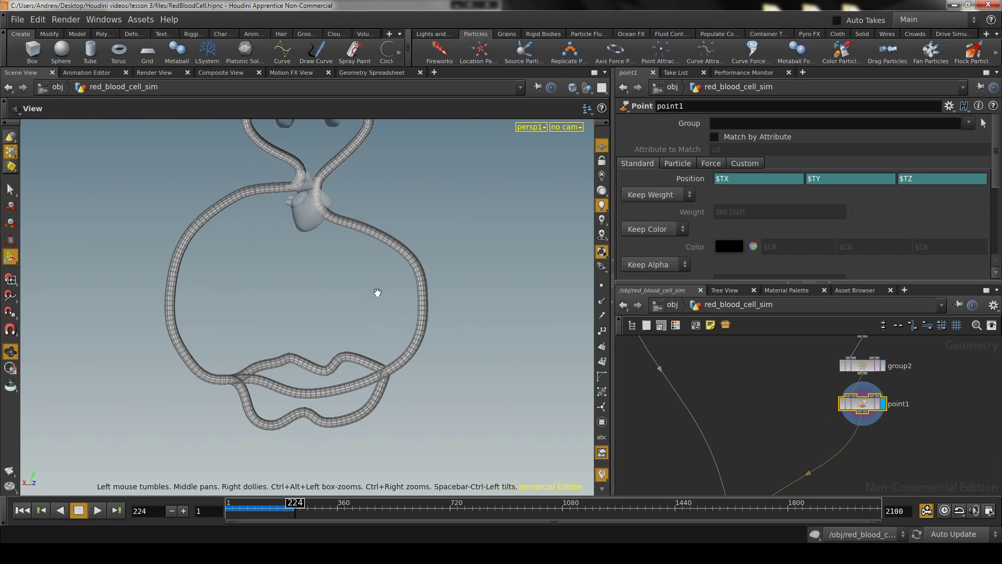
{"action": "middle_click_drag", "start_coordinate": [378, 293], "coordinate": [359, 331]}
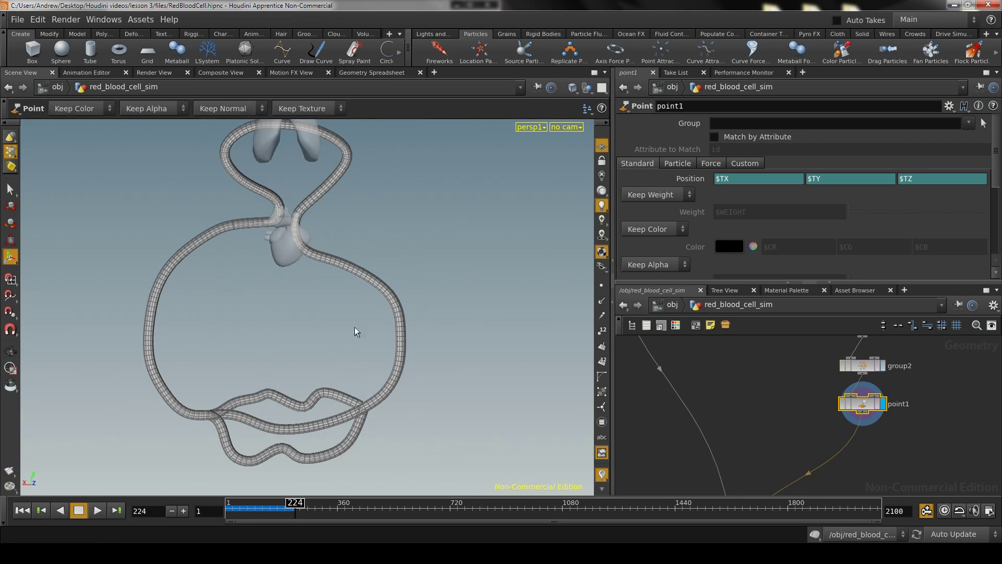
{"action": "left_click", "coordinate": [969, 123]}
{"action": "left_click", "coordinate": [894, 149]}
{"action": "scroll", "coordinate": [782, 210], "scroll_direction": "down", "scroll_amount": 2}
{"action": "left_click", "coordinate": [682, 196]}
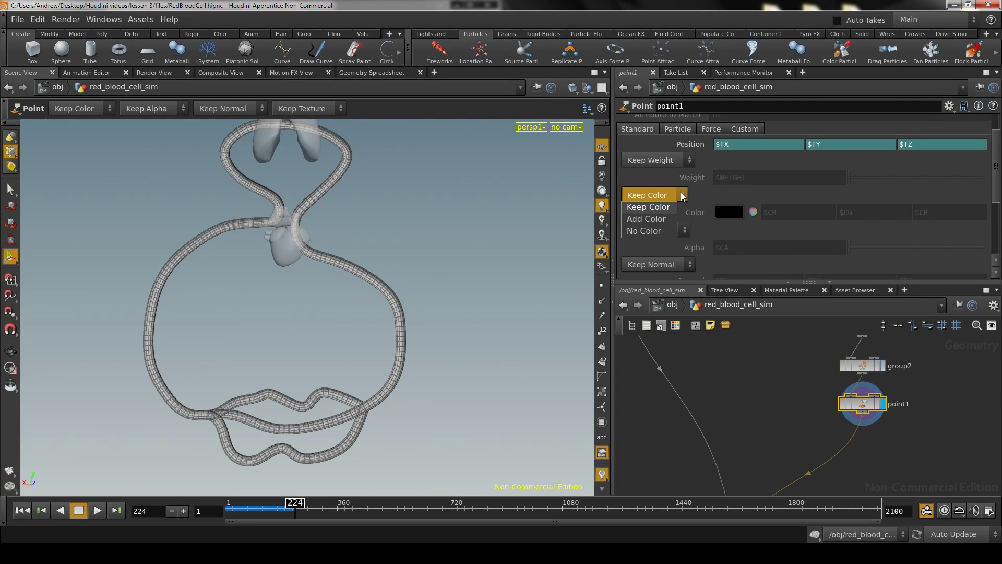
{"action": "left_click", "coordinate": [660, 218]}
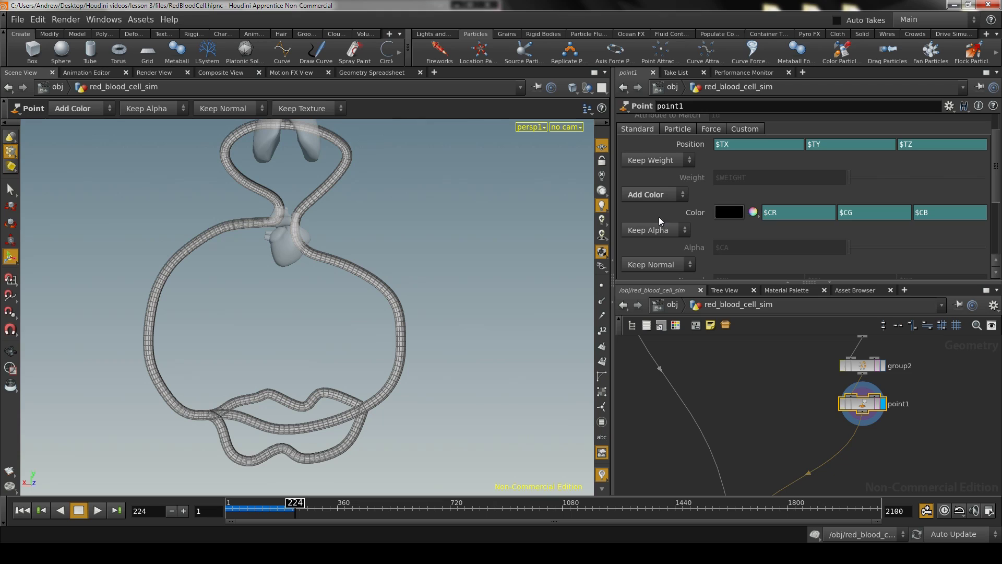
Step: Clear point1's colour expressions and set the colour to red, with RGB 0.9, 0, 0
{"action": "left_click", "coordinate": [811, 212], "text": "ctrl+shift"}
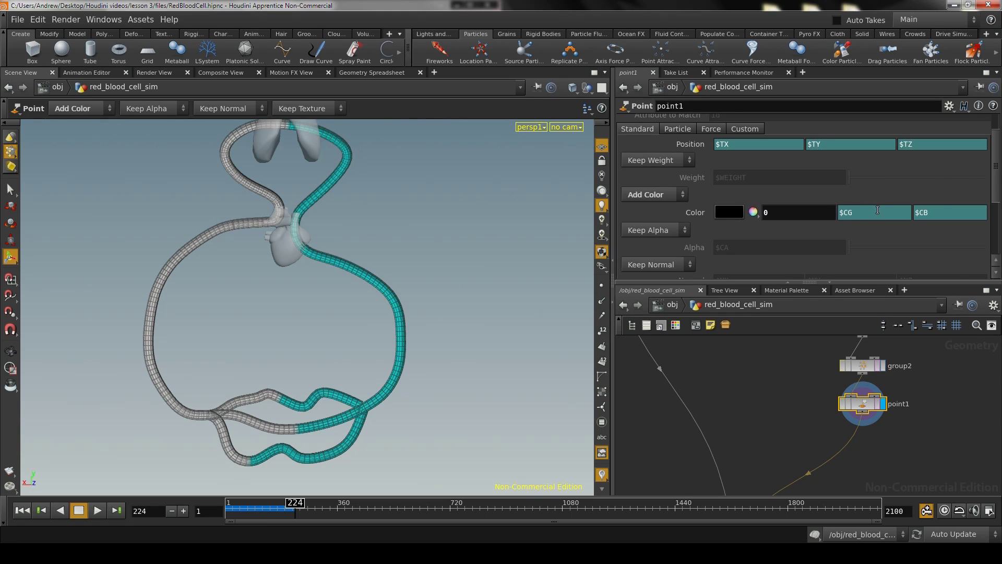
{"action": "left_click", "coordinate": [878, 210], "text": "ctrl+shift"}
{"action": "left_click", "coordinate": [929, 209], "text": "ctrl+shift"}
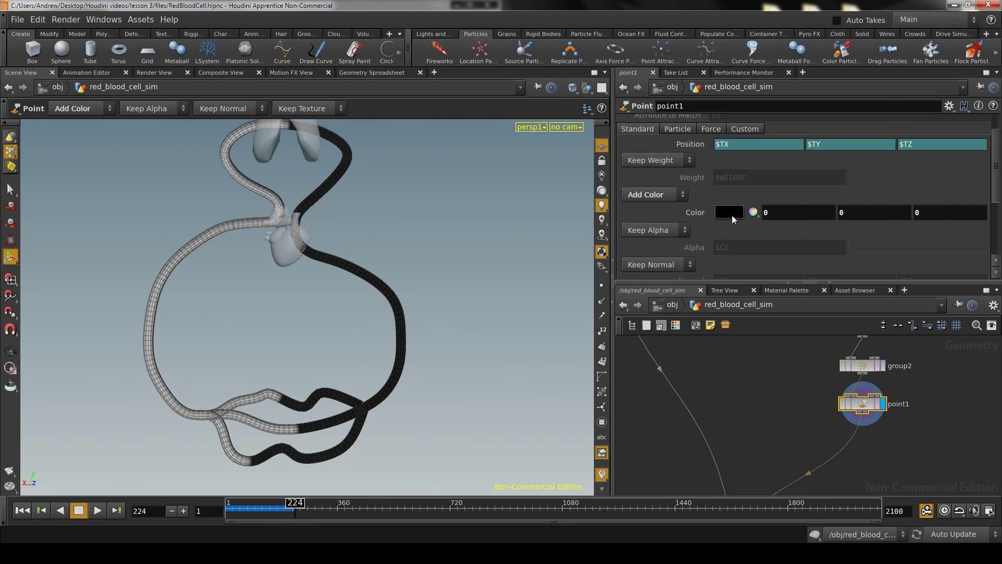
{"action": "left_click", "coordinate": [732, 215]}
{"action": "left_click", "coordinate": [720, 132]}
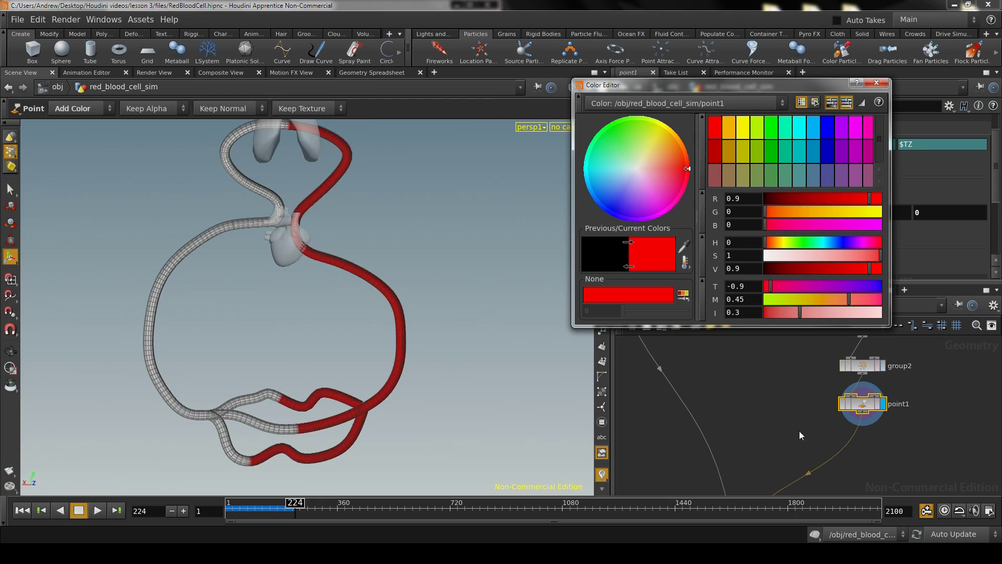
{"action": "left_click", "coordinate": [878, 83]}
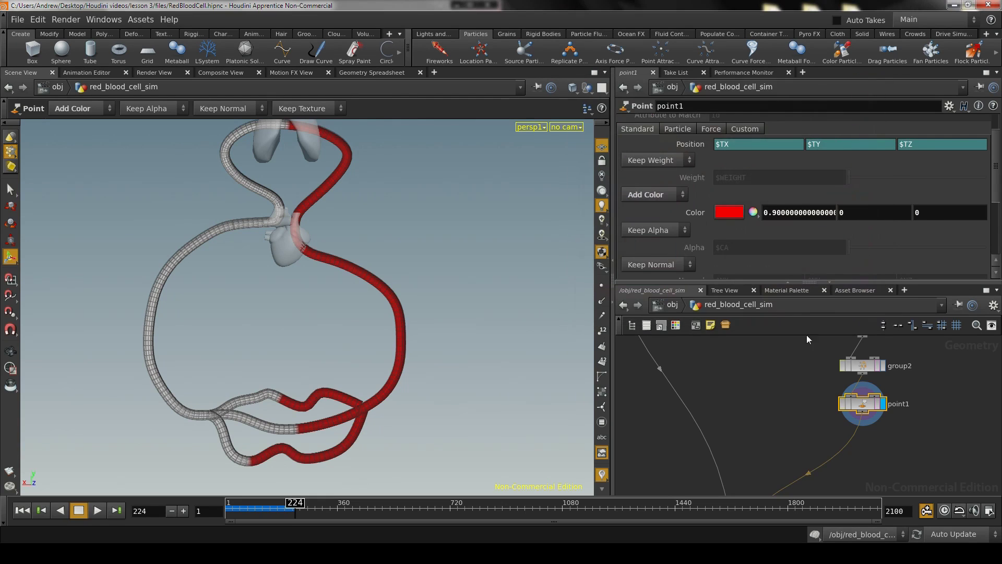
Step: Insert a second Point node directly after point1, before merge2
{"action": "key", "text": "Tab"}
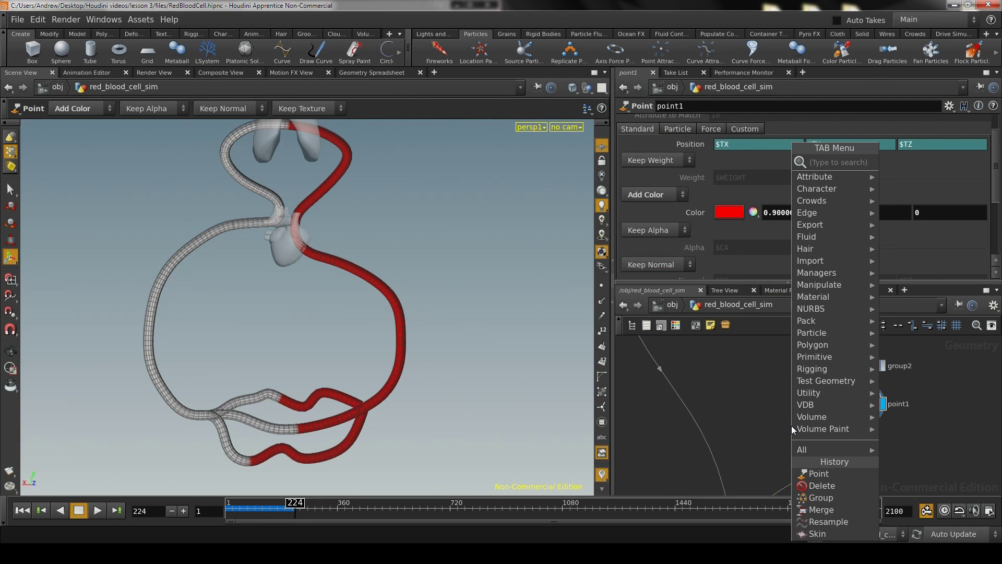
{"action": "type", "text": "point"}
{"action": "key", "text": "Return"}
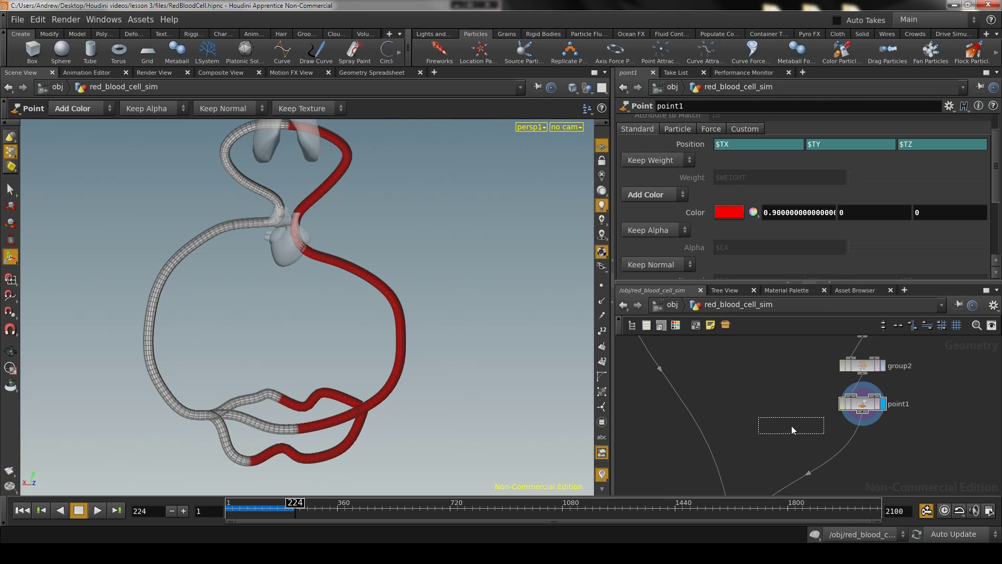
{"action": "left_click", "coordinate": [792, 425]}
{"action": "left_click_drag", "start_coordinate": [790, 429], "coordinate": [856, 441]}
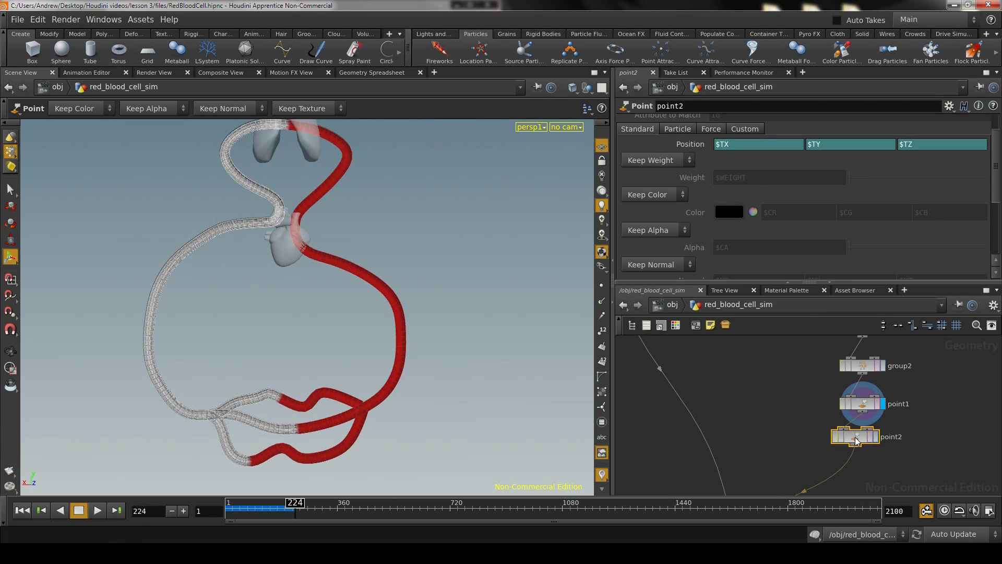
Step: Restrict the point2 node to every point outside the red group with !red_points, and set its colour option to Add Color
{"action": "scroll", "coordinate": [782, 172], "scroll_direction": "up", "scroll_amount": 2}
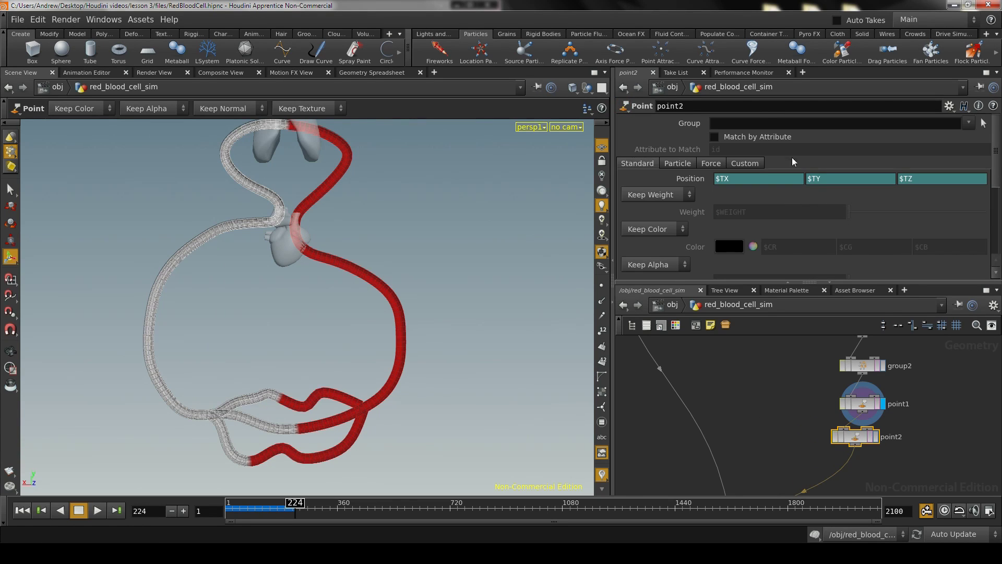
{"action": "left_click", "coordinate": [969, 123]}
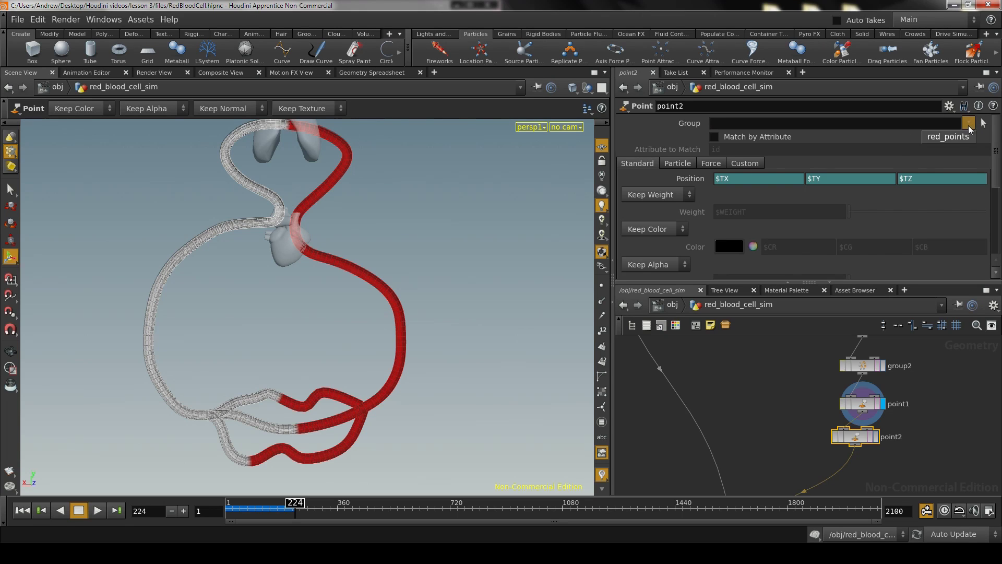
{"action": "left_click", "coordinate": [960, 139]}
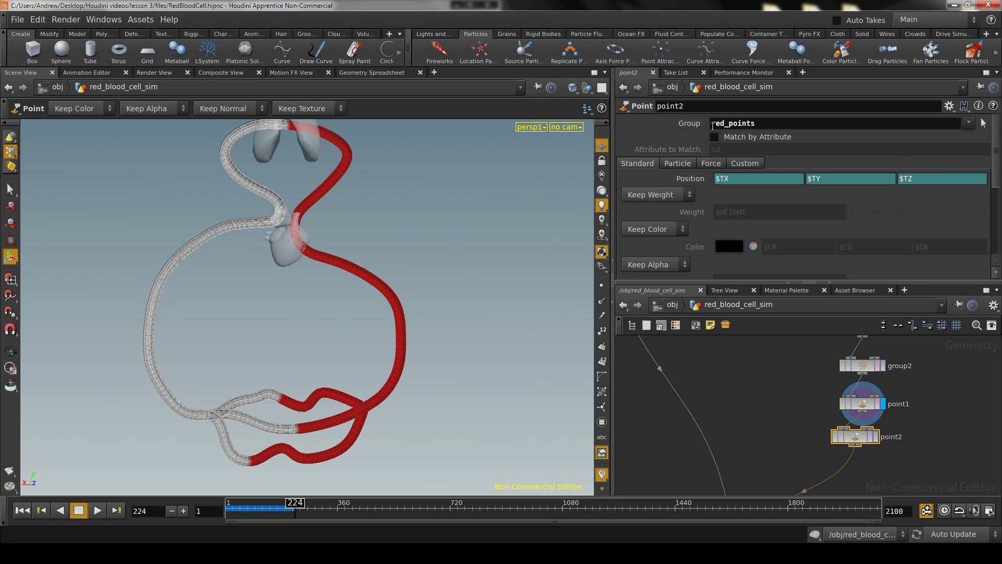
{"action": "type", "text": "!"}
{"action": "scroll", "coordinate": [773, 197], "scroll_direction": "down", "scroll_amount": 3}
{"action": "left_click", "coordinate": [670, 177]}
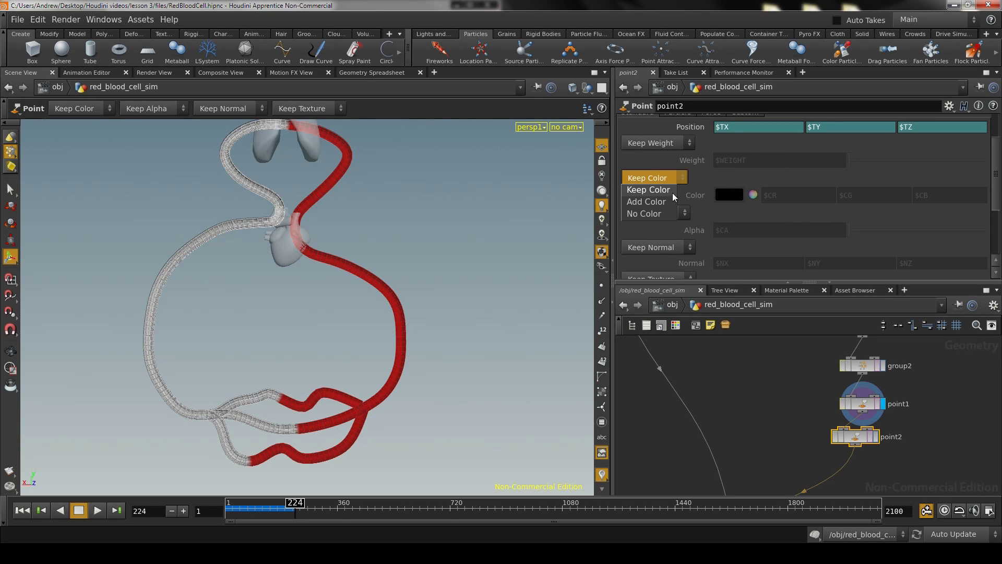
{"action": "left_click", "coordinate": [666, 201]}
Step: Clear point2's colour expressions and set the colour to light blue, with RGB 0, 0.45, 0.9
{"action": "left_click", "coordinate": [830, 196], "text": "ctrl+shift"}
{"action": "left_click", "coordinate": [840, 196], "text": "ctrl+shift"}
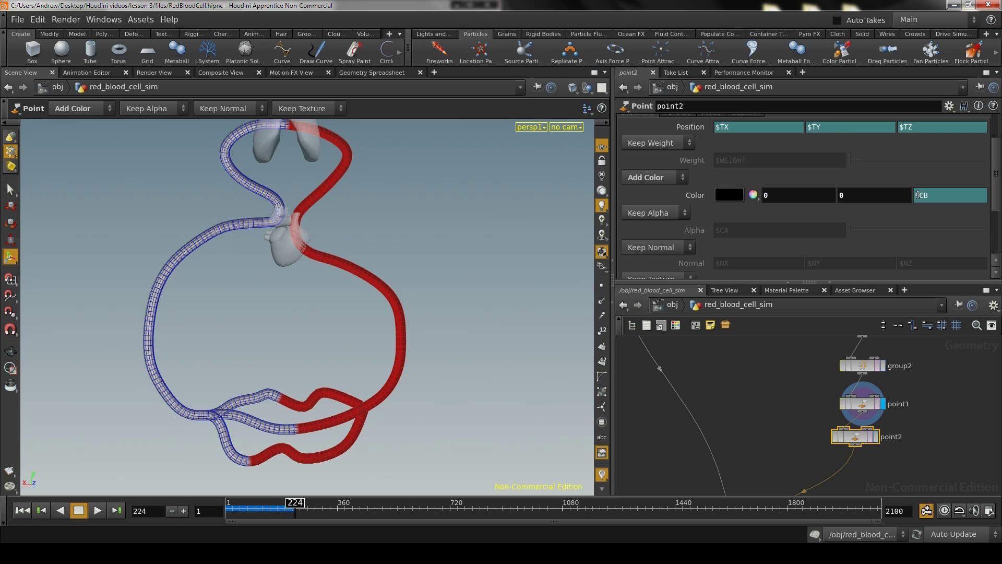
{"action": "left_click", "coordinate": [934, 194], "text": "ctrl+shift"}
{"action": "left_click", "coordinate": [728, 196]}
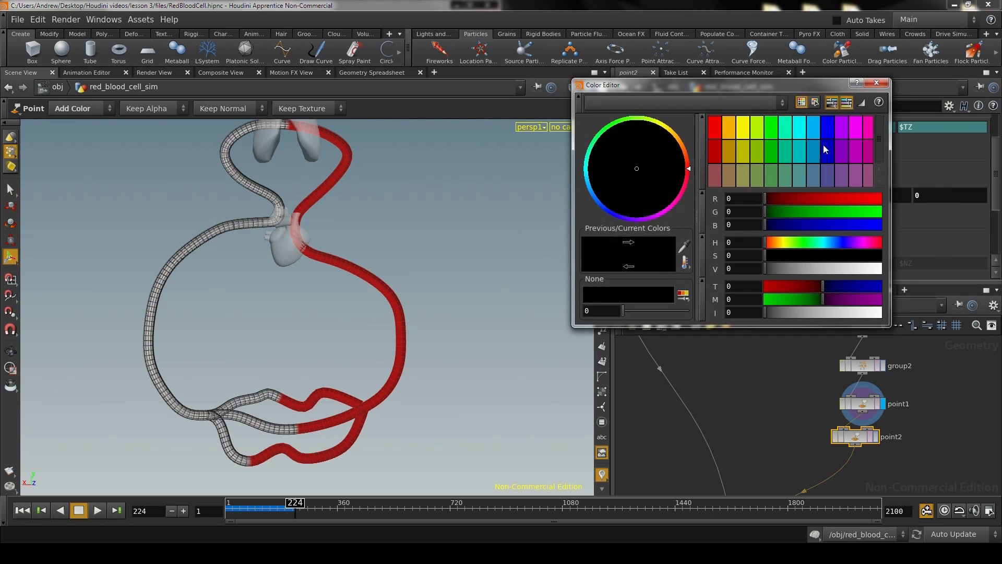
{"action": "left_click", "coordinate": [816, 130]}
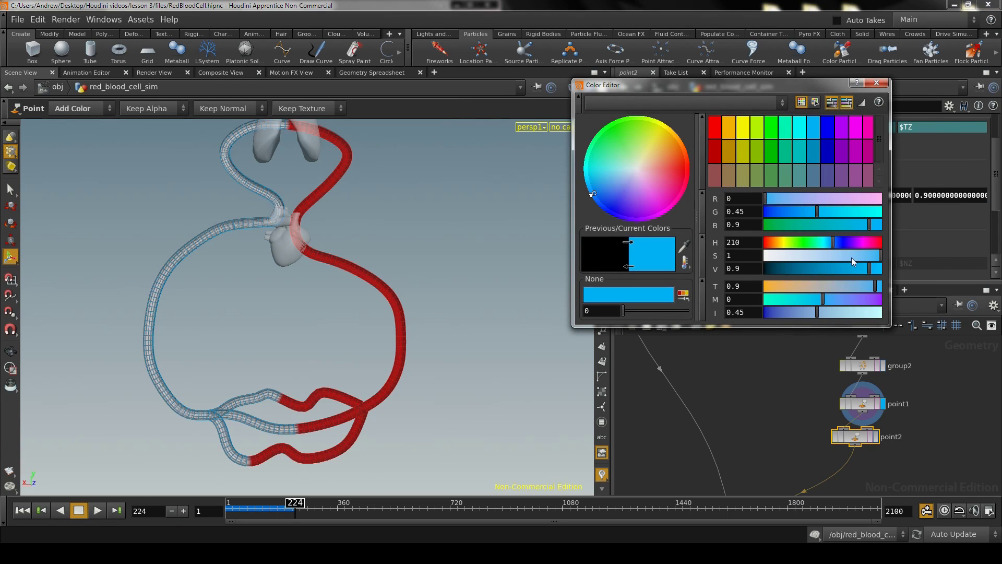
{"action": "left_click", "coordinate": [877, 82]}
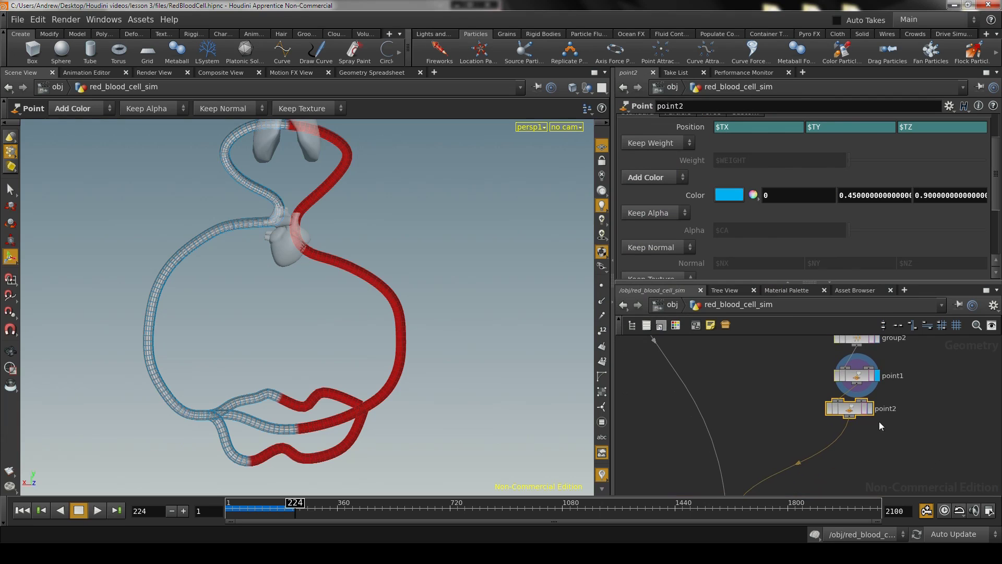
Step: Display the point2 result and examine the two-coloured vessel loop from different views
{"action": "left_click", "coordinate": [870, 409]}
{"action": "key", "text": "Escape"}
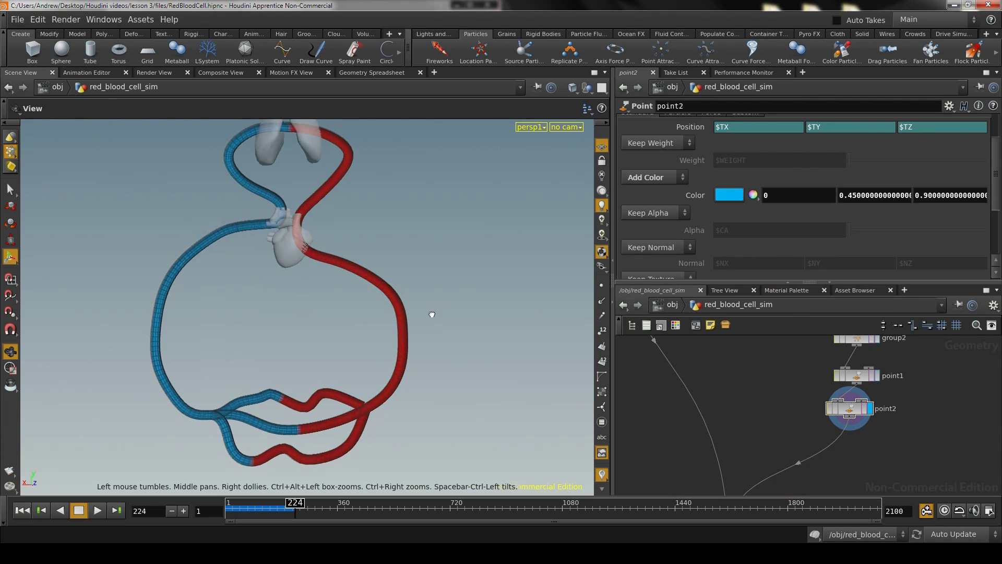
{"action": "left_click_drag", "start_coordinate": [418, 300], "coordinate": [440, 308]}
{"action": "left_click_drag", "start_coordinate": [347, 331], "coordinate": [381, 271]}
{"action": "key", "text": "Return"}
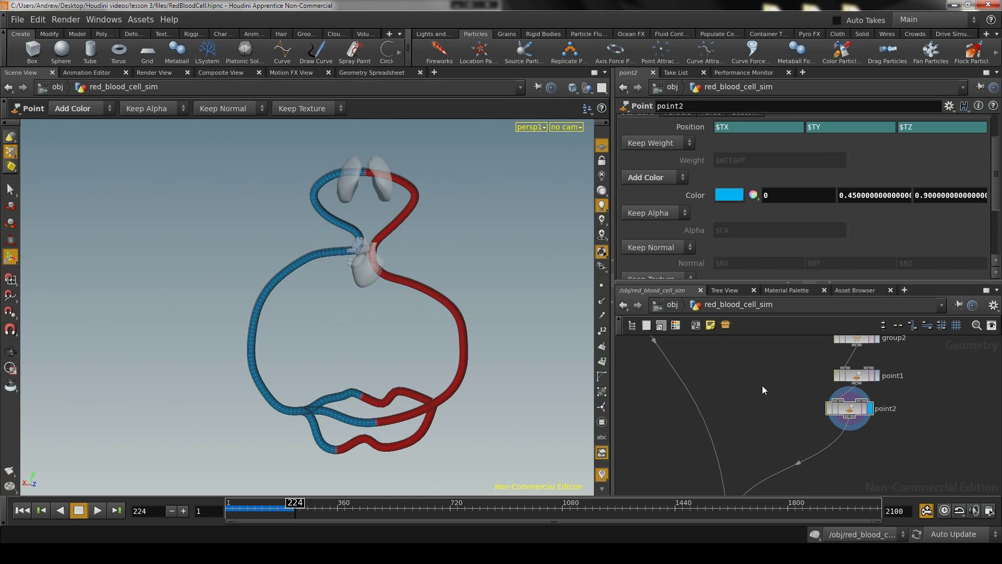
Step: Display the merge2 node to show the coloured vessels together with the blood cells inside
{"action": "middle_click_drag", "start_coordinate": [763, 387], "coordinate": [745, 361]}
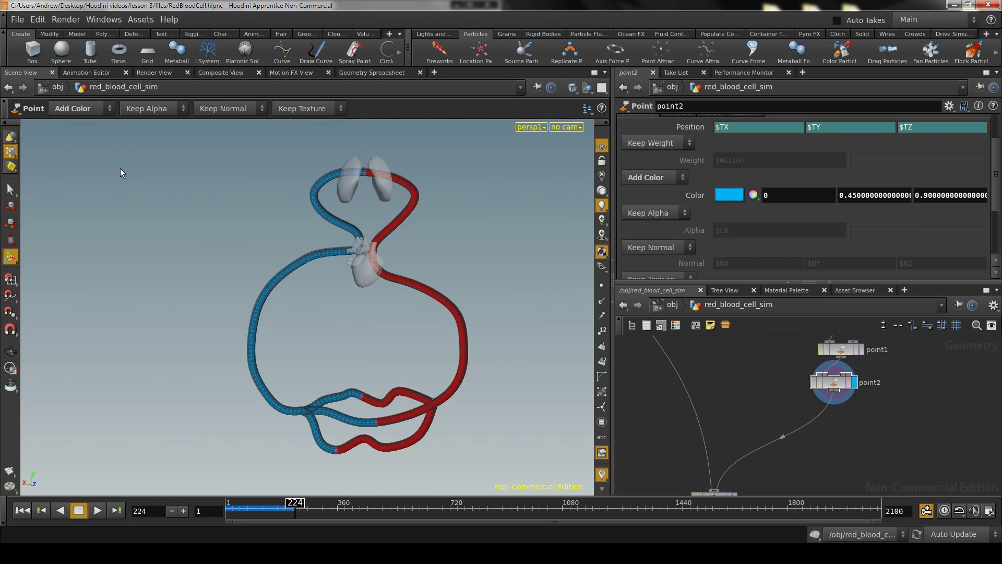
{"action": "middle_click_drag", "start_coordinate": [733, 492], "coordinate": [725, 425]}
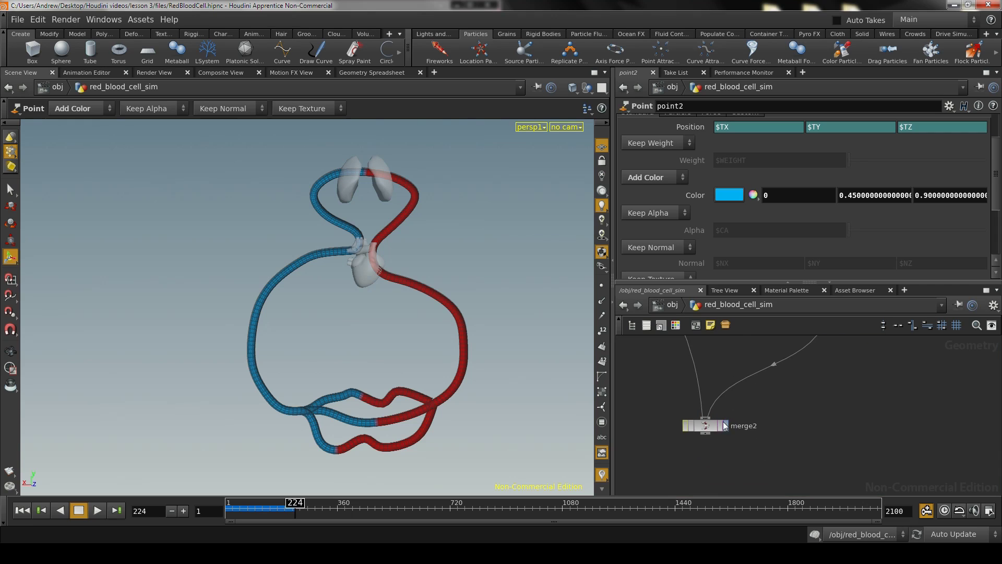
{"action": "left_click", "coordinate": [725, 425]}
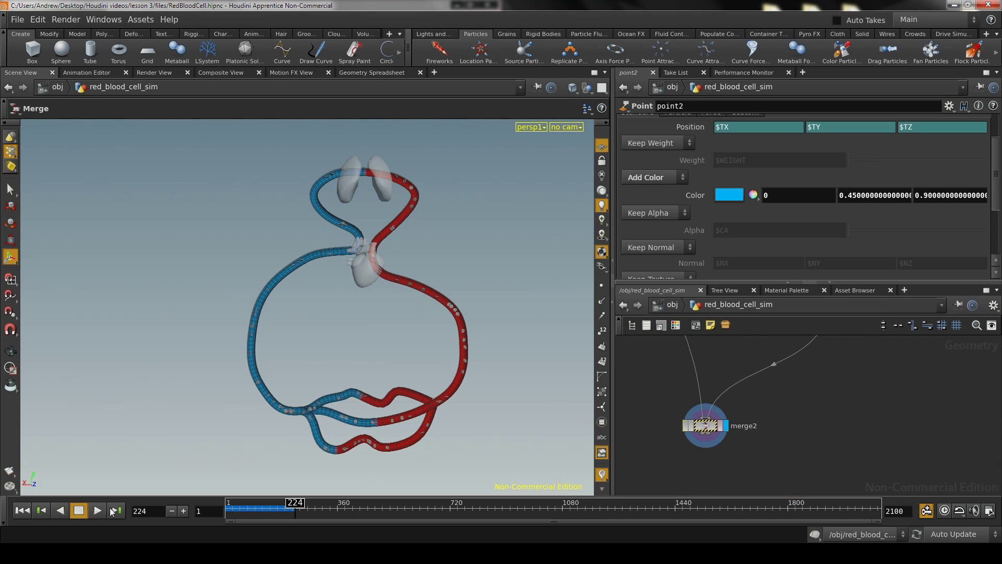
{"action": "right_click_drag", "start_coordinate": [331, 335], "coordinate": [398, 347]}
{"action": "middle_click_drag", "start_coordinate": [398, 346], "coordinate": [369, 270]}
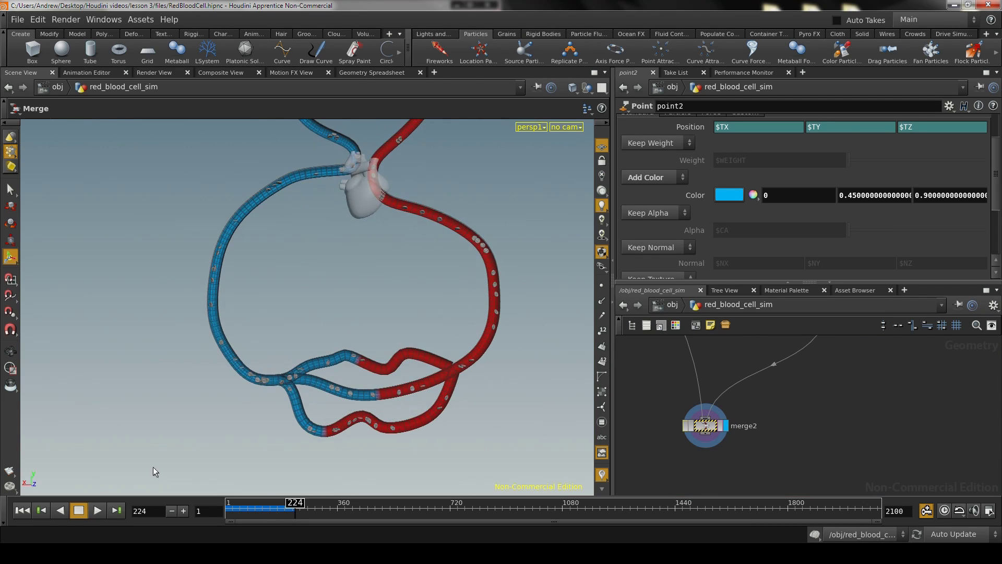
Step: Play the simulation and examine the blood cells travelling through the red and blue vessels and the lower branches
{"action": "key", "text": "Up"}
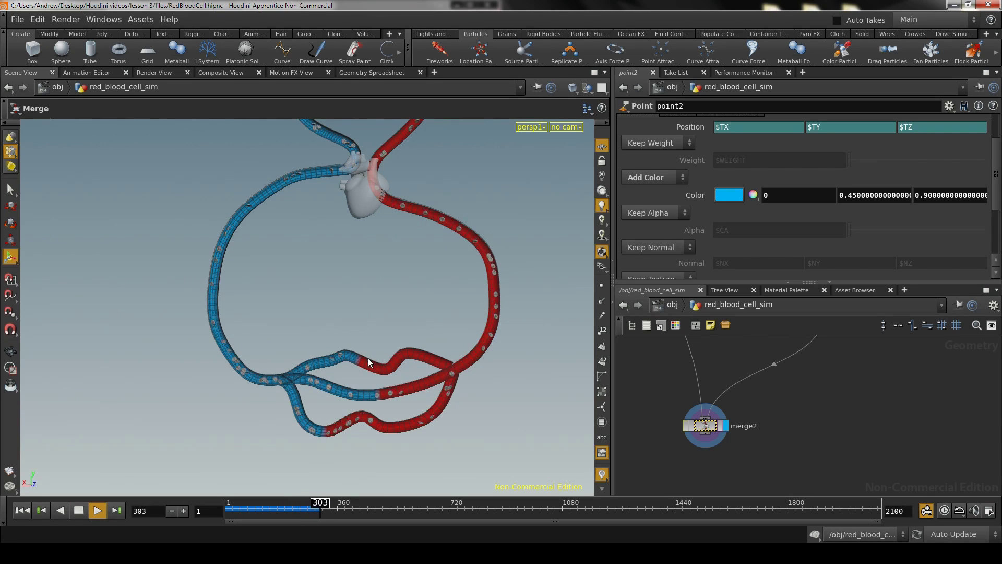
{"action": "right_click_drag", "start_coordinate": [368, 358], "coordinate": [465, 246], "text": "alt"}
{"action": "middle_click_drag", "start_coordinate": [402, 308], "coordinate": [327, 413], "text": "alt"}
{"action": "middle_click_drag", "start_coordinate": [433, 287], "coordinate": [365, 332], "text": "alt"}
{"action": "middle_click_drag", "start_coordinate": [461, 322], "coordinate": [427, 147], "text": "alt"}
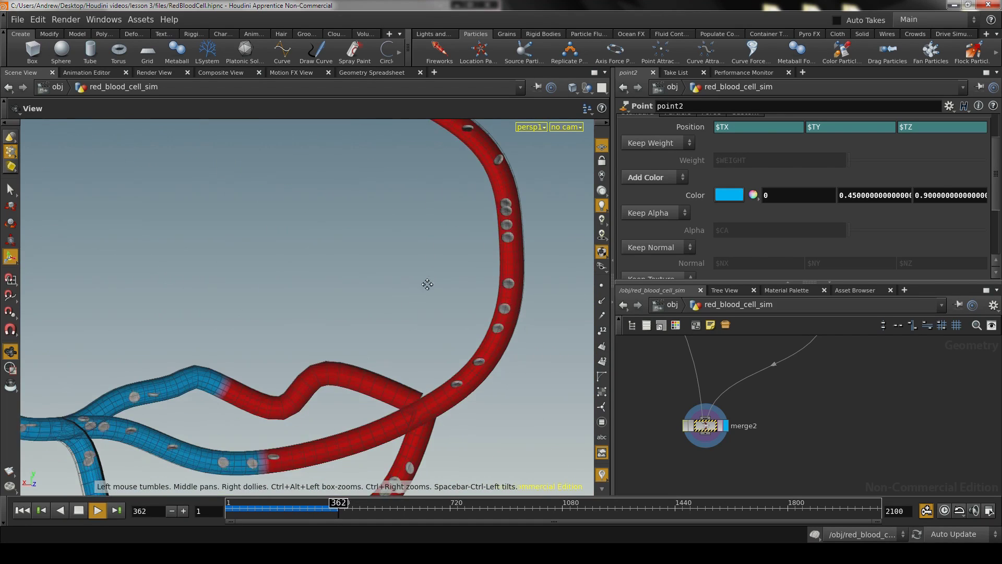
{"action": "middle_click_drag", "start_coordinate": [427, 284], "coordinate": [581, 205], "text": "alt"}
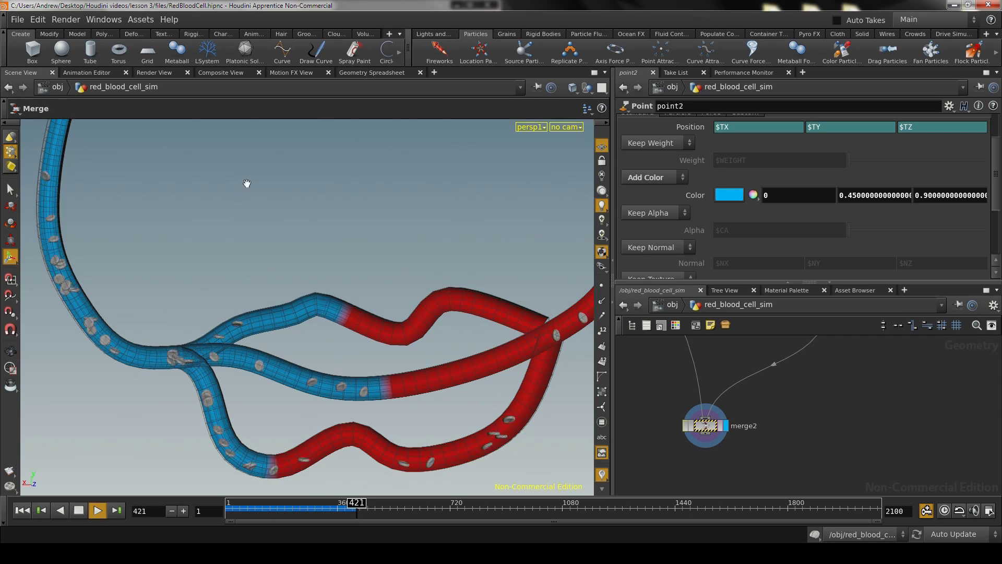
{"action": "middle_click_drag", "start_coordinate": [282, 235], "coordinate": [343, 421], "text": "alt"}
{"action": "right_click_drag", "start_coordinate": [394, 347], "coordinate": [338, 385], "text": "alt"}
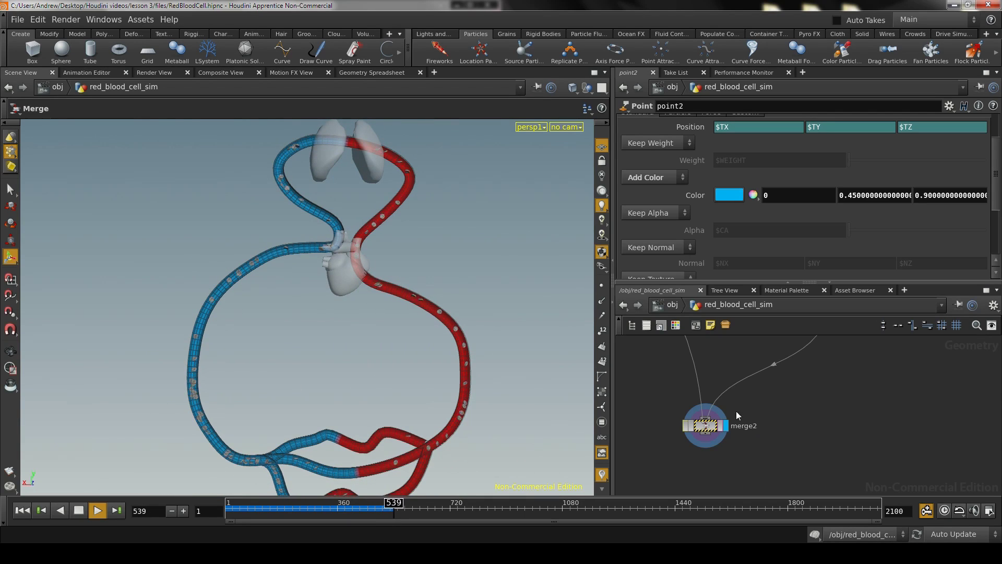
Step: Stop playback at frame 1 and move the merge2 node farther down in the network
{"action": "left_click", "coordinate": [79, 512]}
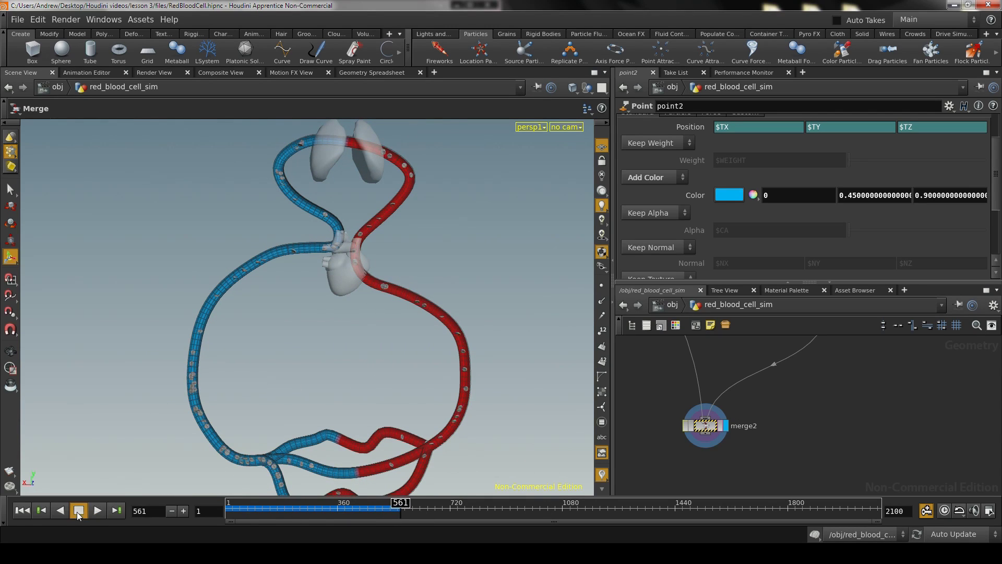
{"action": "left_click", "coordinate": [22, 511]}
{"action": "left_click_drag", "start_coordinate": [706, 429], "coordinate": [703, 458]}
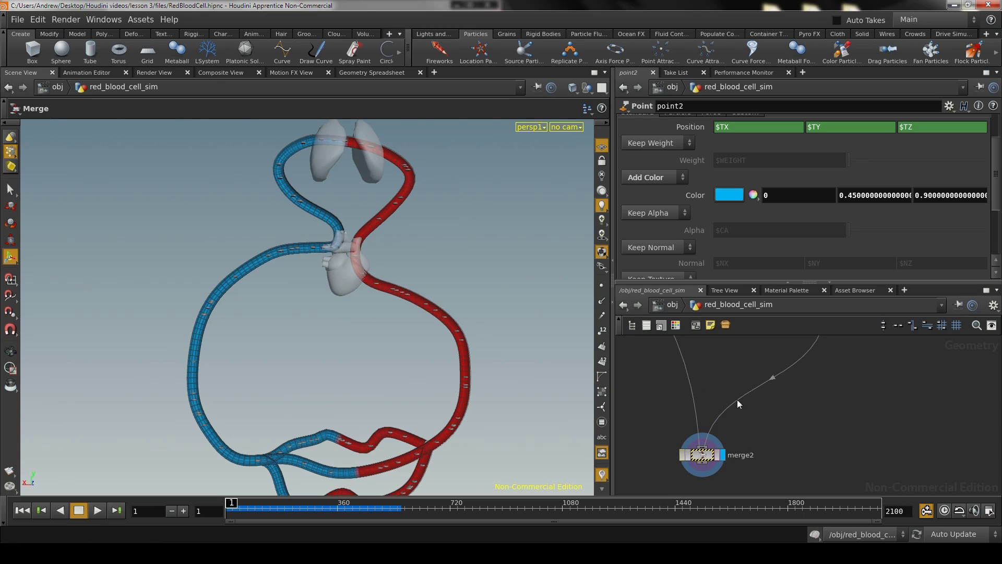
Step: Add an Attribute Transfer node to the network just below the point2 node
{"action": "middle_click_drag", "start_coordinate": [756, 356], "coordinate": [749, 424]}
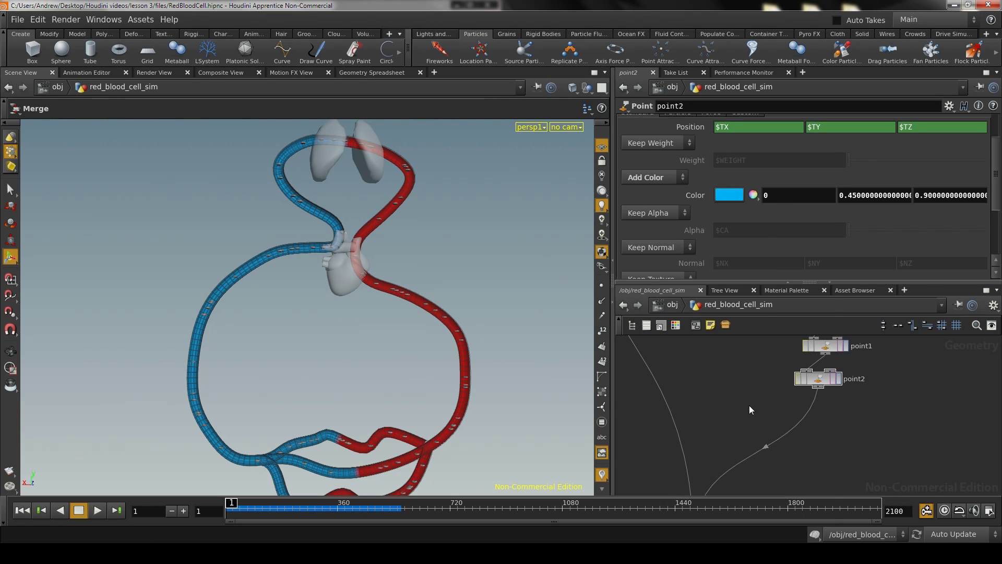
{"action": "key", "text": "Tab"}
{"action": "type", "text": "att"}
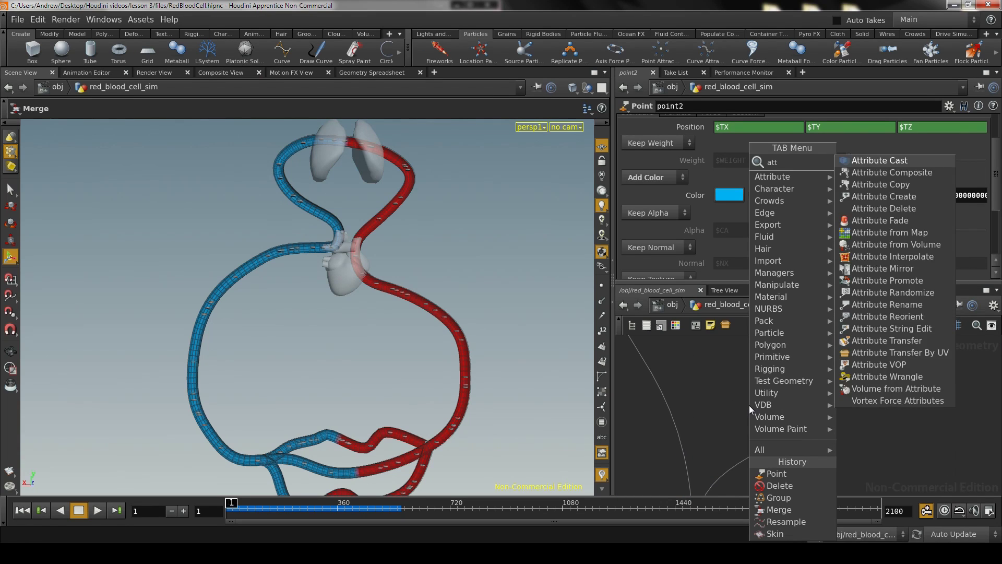
{"action": "type", "text": "ribute trans"}
{"action": "key", "text": "Return"}
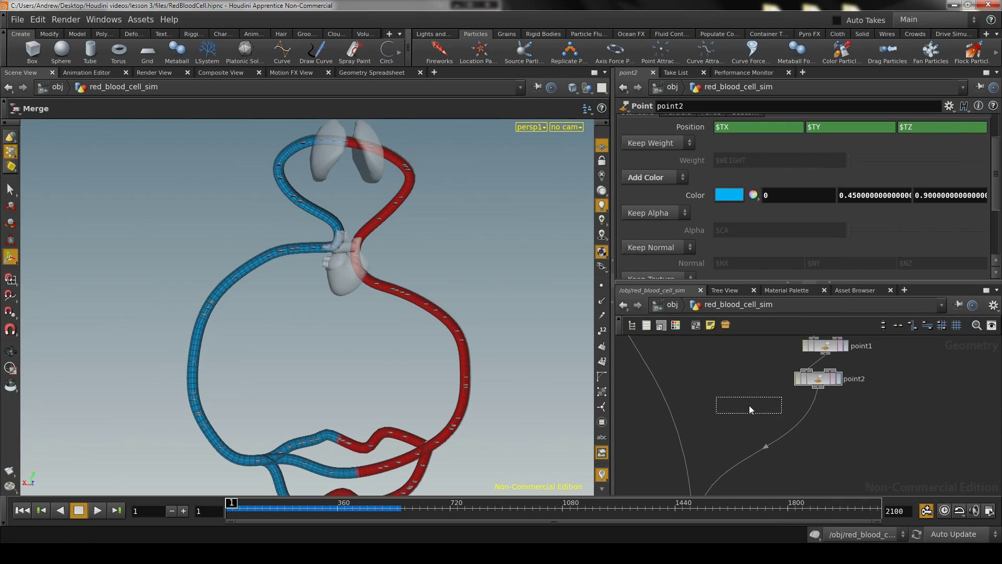
{"action": "left_click", "coordinate": [745, 410]}
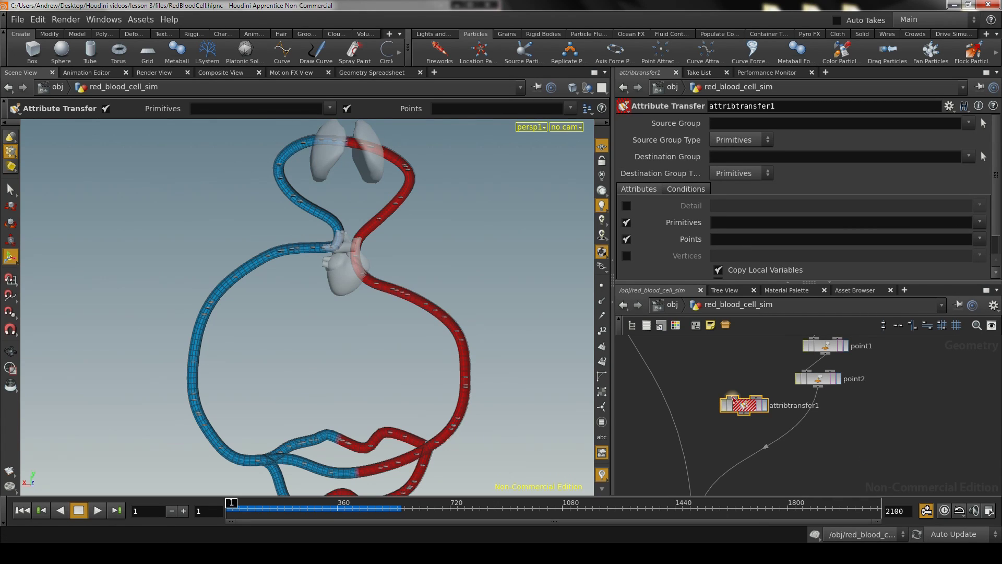
Step: Connect copy1 to the first input of attribtransfer1 and point2 to its second input
{"action": "scroll", "coordinate": [732, 369], "scroll_direction": "down", "scroll_amount": 3}
{"action": "middle_click_drag", "start_coordinate": [731, 369], "coordinate": [715, 427]}
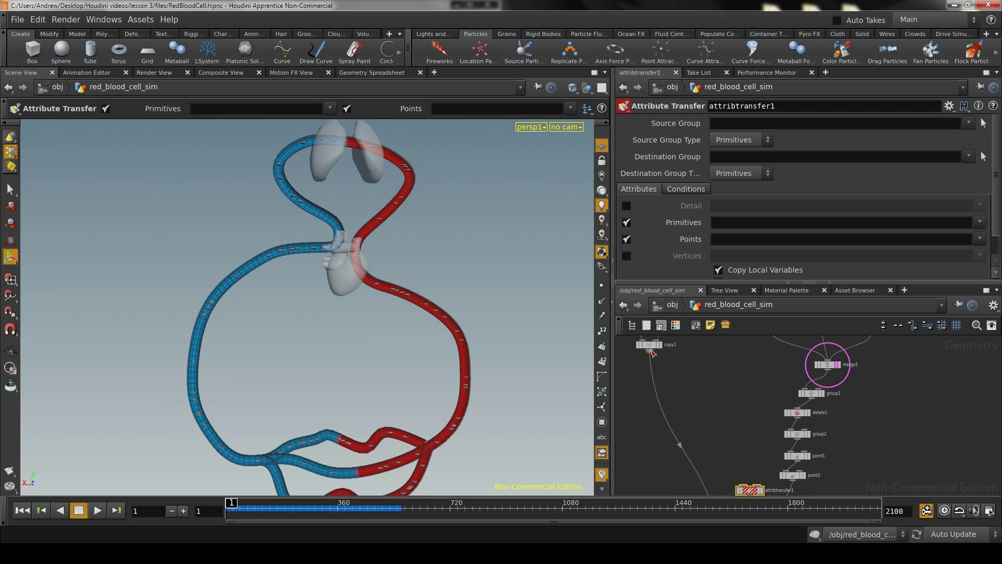
{"action": "left_click_drag", "start_coordinate": [651, 353], "coordinate": [742, 485]}
{"action": "scroll", "coordinate": [740, 448], "scroll_direction": "up", "scroll_amount": 3}
{"action": "middle_click_drag", "start_coordinate": [774, 449], "coordinate": [742, 331]}
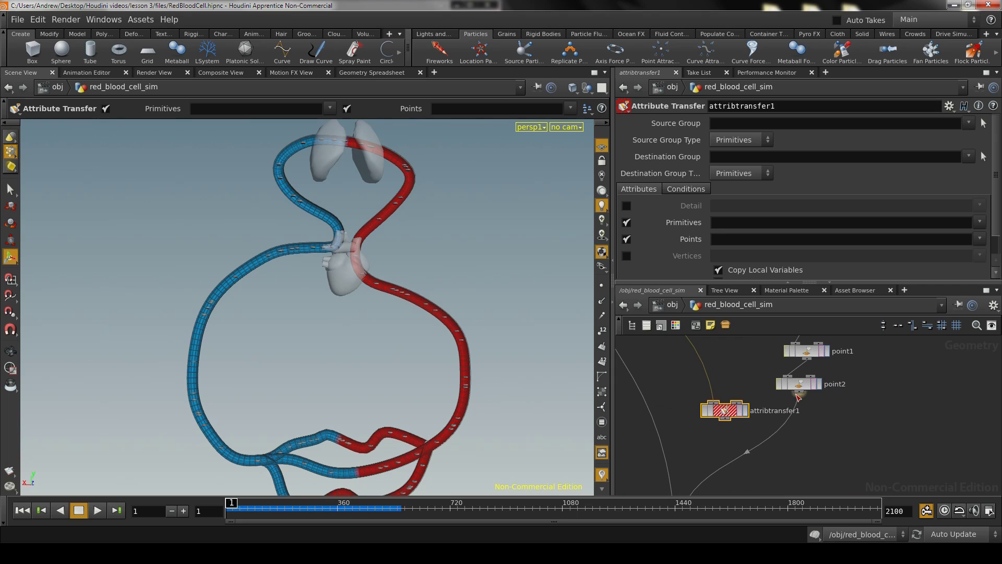
{"action": "left_click_drag", "start_coordinate": [798, 398], "coordinate": [741, 403]}
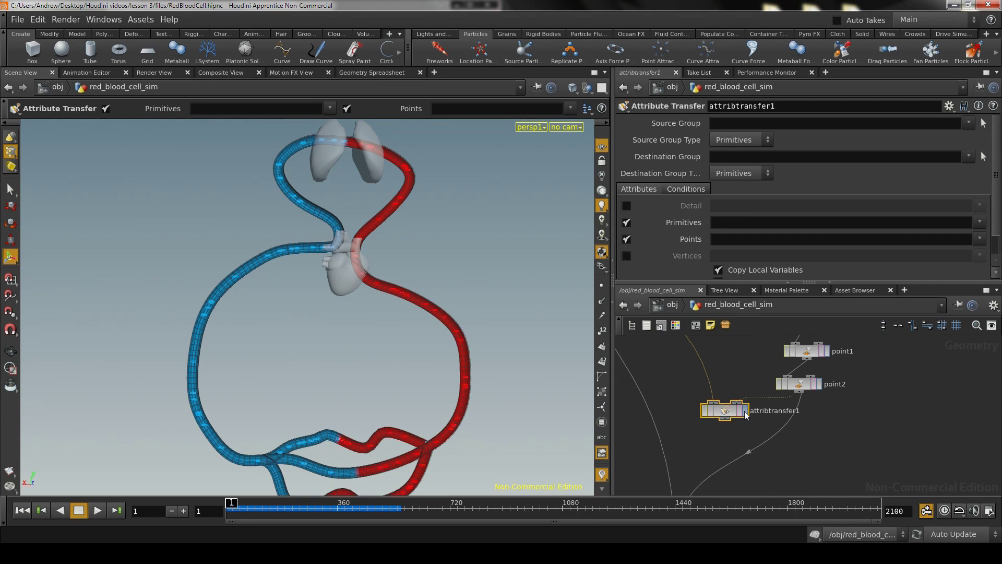
Step: Display the attribtransfer1 result and examine the cell colours along the vessel loop and the lower branches
{"action": "left_click", "coordinate": [729, 413]}
{"action": "right_click_drag", "start_coordinate": [453, 373], "coordinate": [510, 384], "text": "alt"}
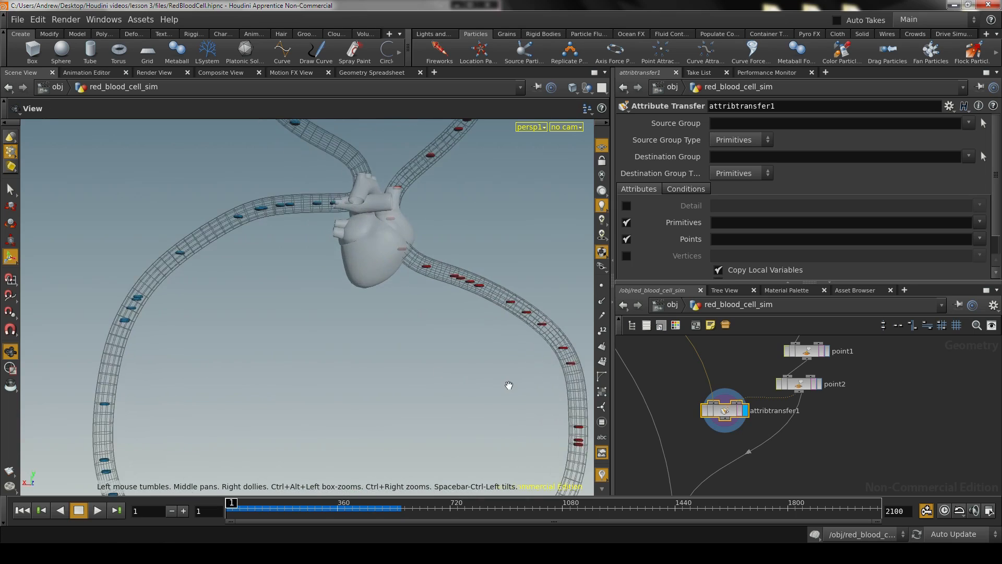
{"action": "middle_click_drag", "start_coordinate": [449, 398], "coordinate": [438, 313], "text": "alt"}
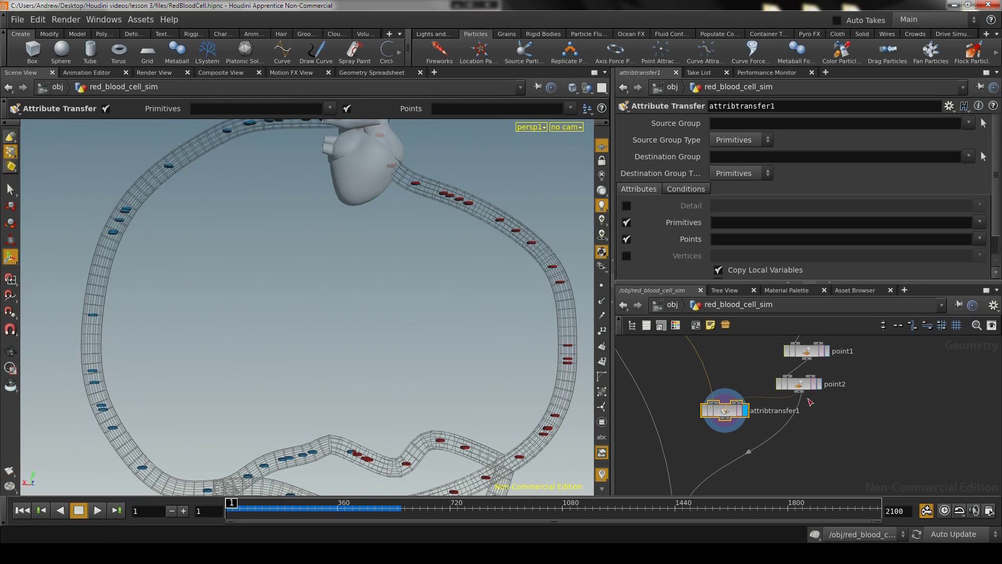
{"action": "middle_click_drag", "start_coordinate": [486, 392], "coordinate": [462, 296], "text": "alt"}
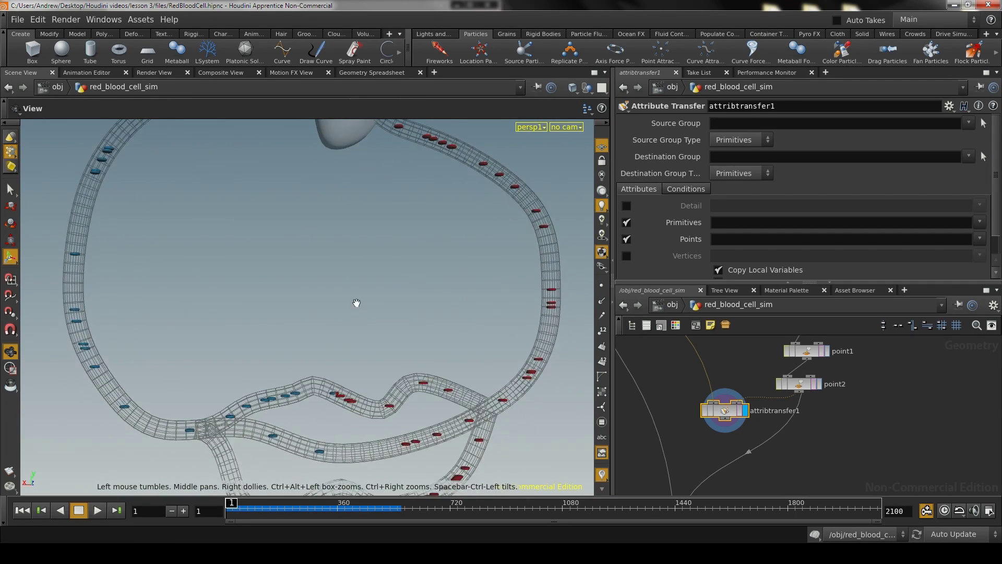
{"action": "right_click_drag", "start_coordinate": [356, 303], "coordinate": [413, 304], "text": "alt"}
{"action": "middle_click_drag", "start_coordinate": [417, 316], "coordinate": [450, 246], "text": "alt"}
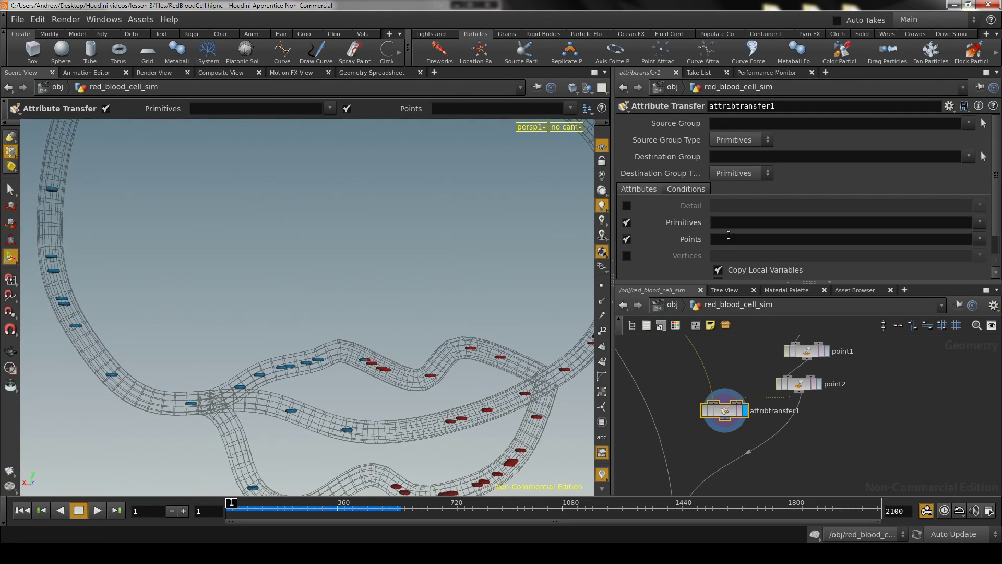
Step: Turn off the transfer of primitive attributes in attribtransfer1, leaving only point attributes
{"action": "left_click_drag", "start_coordinate": [727, 418], "coordinate": [720, 420]}
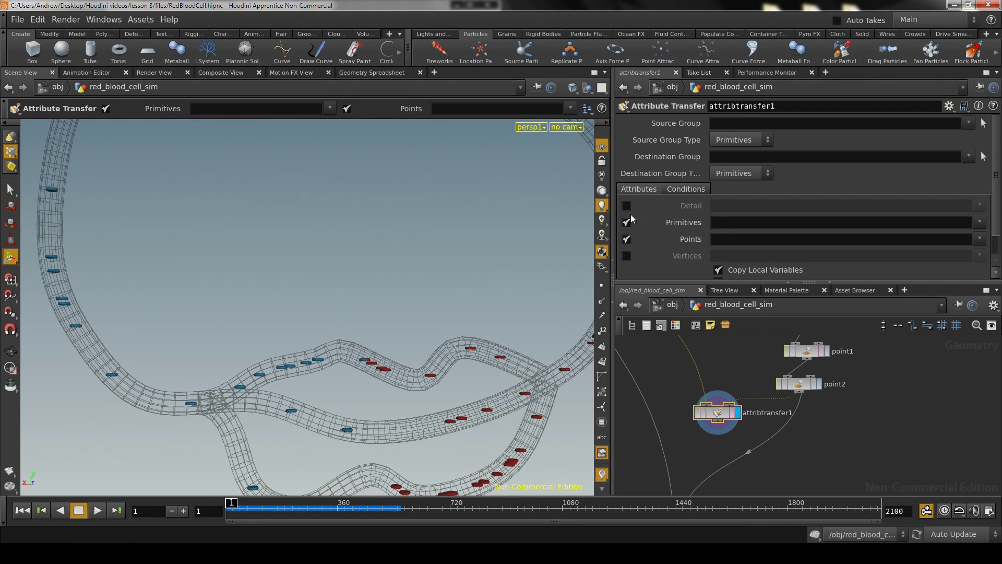
{"action": "left_click", "coordinate": [627, 223]}
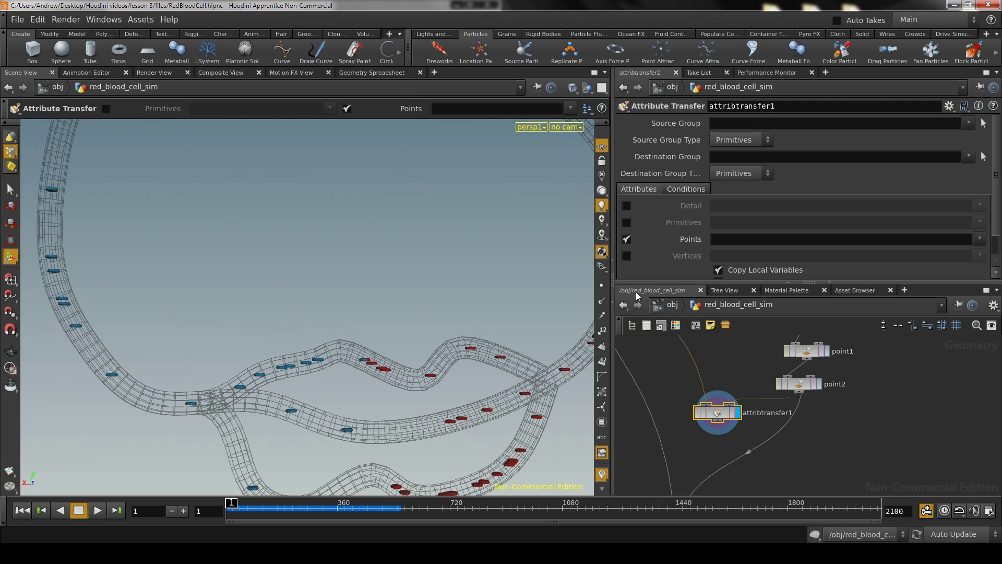
{"action": "key", "text": "Escape"}
{"action": "key", "text": "Return"}
Step: Examine the coloured blood cells in the lower branches and around the heart from several angles
{"action": "left_click_drag", "start_coordinate": [360, 285], "coordinate": [382, 329], "text": "alt"}
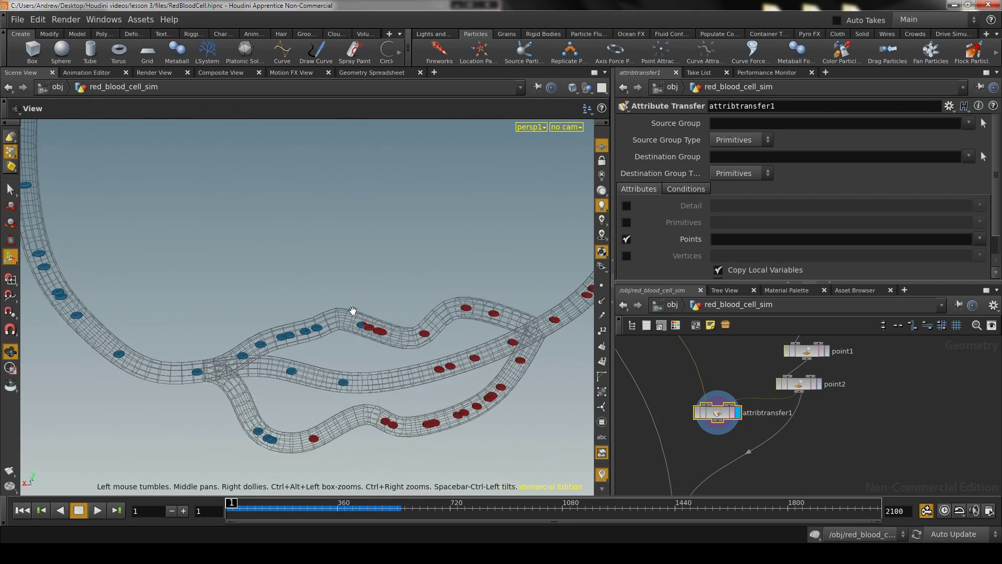
{"action": "right_click_drag", "start_coordinate": [353, 311], "coordinate": [491, 303], "text": "alt"}
{"action": "middle_click_drag", "start_coordinate": [488, 304], "coordinate": [344, 302], "text": "alt"}
{"action": "left_click_drag", "start_coordinate": [333, 301], "coordinate": [296, 293], "text": "alt"}
{"action": "right_click_drag", "start_coordinate": [456, 309], "coordinate": [334, 279], "text": "alt"}
{"action": "right_click_drag", "start_coordinate": [446, 256], "coordinate": [331, 244], "text": "alt"}
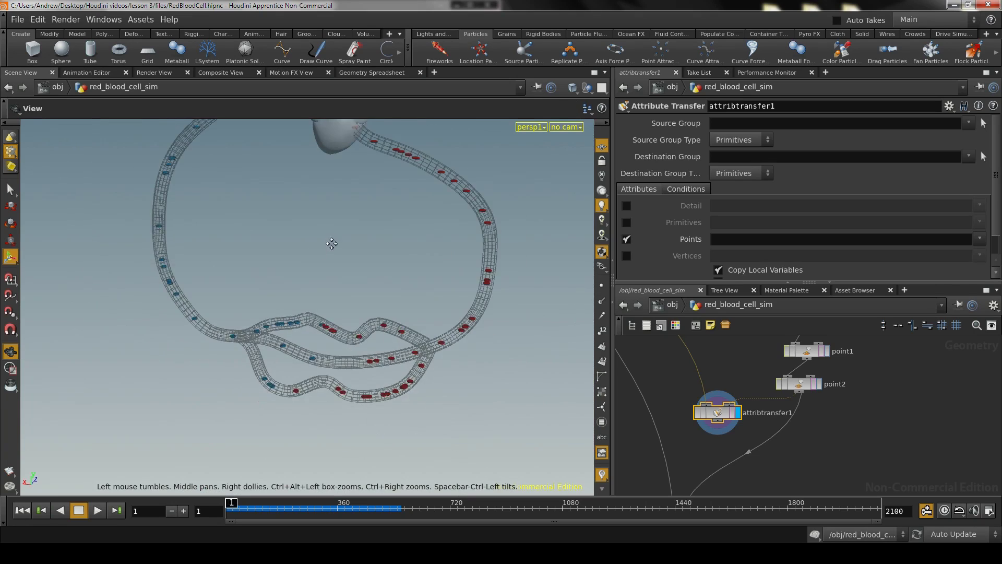
{"action": "middle_click_drag", "start_coordinate": [331, 244], "coordinate": [315, 347], "text": "alt"}
{"action": "left_click_drag", "start_coordinate": [315, 347], "coordinate": [312, 321], "text": "alt"}
Step: Play the simulation, watch the cells pass through the lower branches, and stop at frame 158
{"action": "key", "text": "Up"}
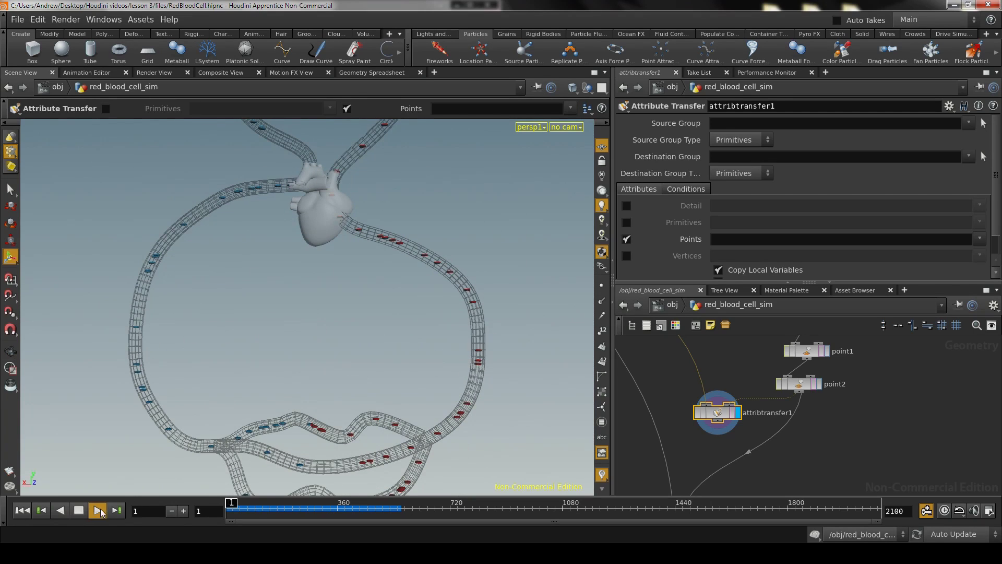
{"action": "right_click_drag", "start_coordinate": [287, 346], "coordinate": [409, 344], "text": "alt"}
{"action": "middle_click_drag", "start_coordinate": [399, 344], "coordinate": [338, 514], "text": "alt"}
{"action": "mouse_move", "coordinate": [378, 409]}
{"action": "middle_mouse_down", "text": "alt"}
{"action": "mouse_move", "coordinate": [353, 282]}
{"action": "mouse_move", "coordinate": [372, 227]}
{"action": "mouse_move", "coordinate": [298, 230]}
{"action": "middle_mouse_up", "text": "alt"}
{"action": "right_click_drag", "start_coordinate": [318, 248], "coordinate": [468, 256], "text": "alt"}
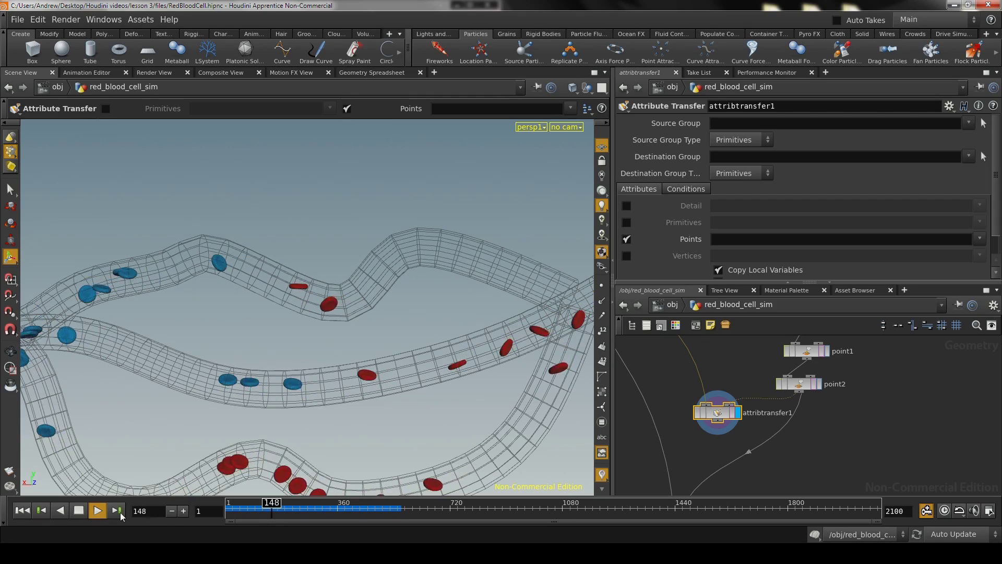
{"action": "key", "text": "Escape"}
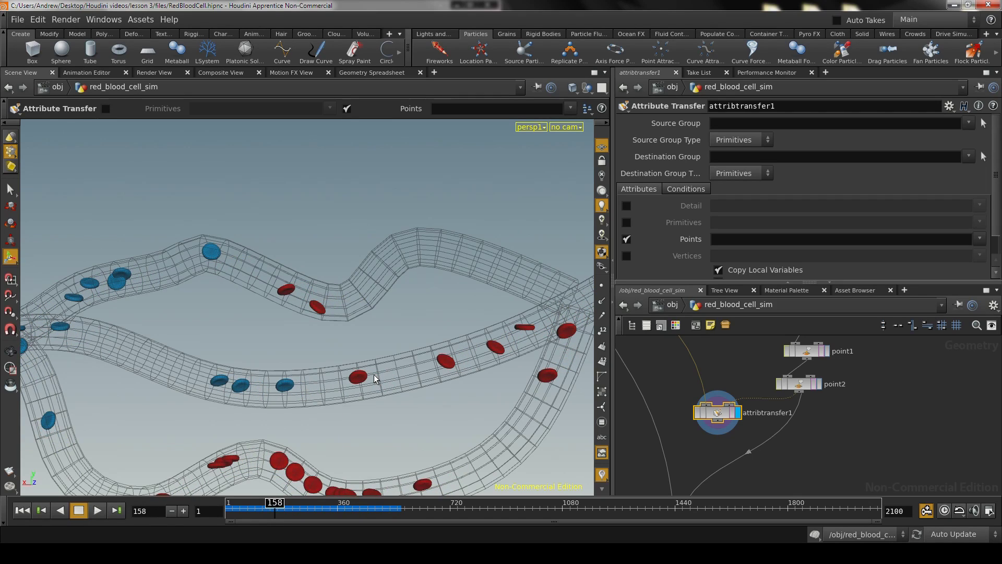
Step: Limit the point attributes transferred by attribtransfer1 to the colour attribute Cd
{"action": "left_click_drag", "start_coordinate": [999, 181], "coordinate": [999, 214]}
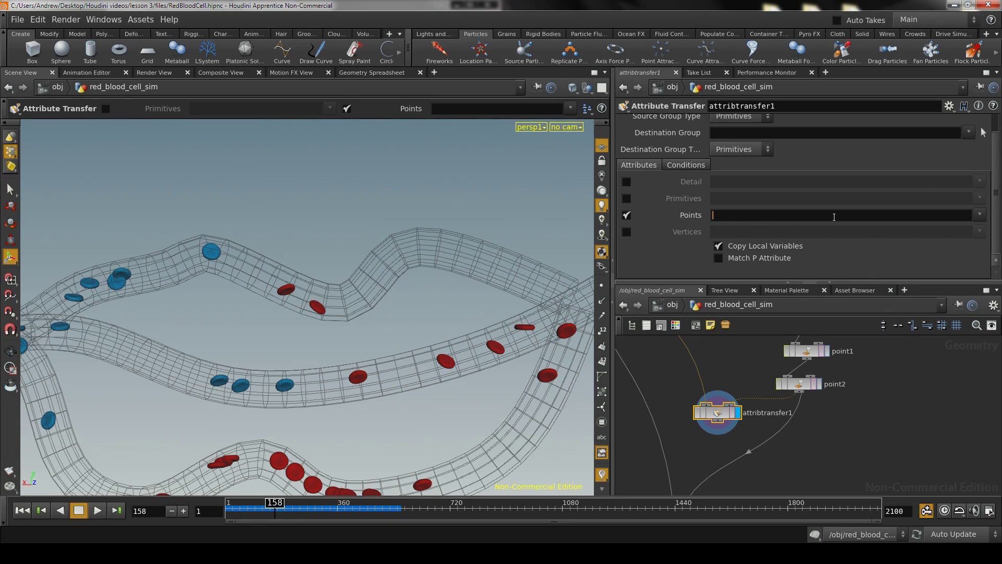
{"action": "left_click", "coordinate": [980, 216]}
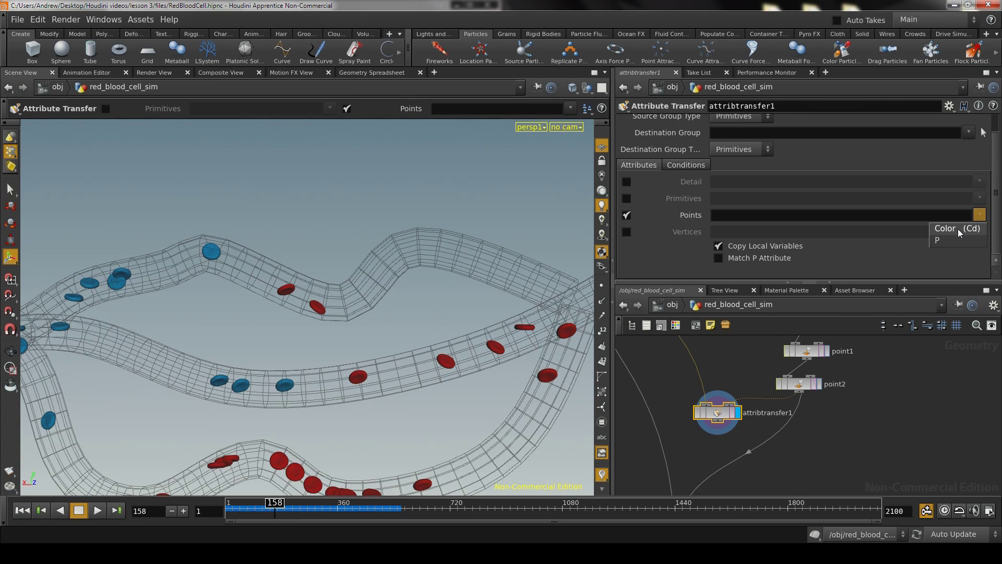
{"action": "left_click", "coordinate": [960, 230]}
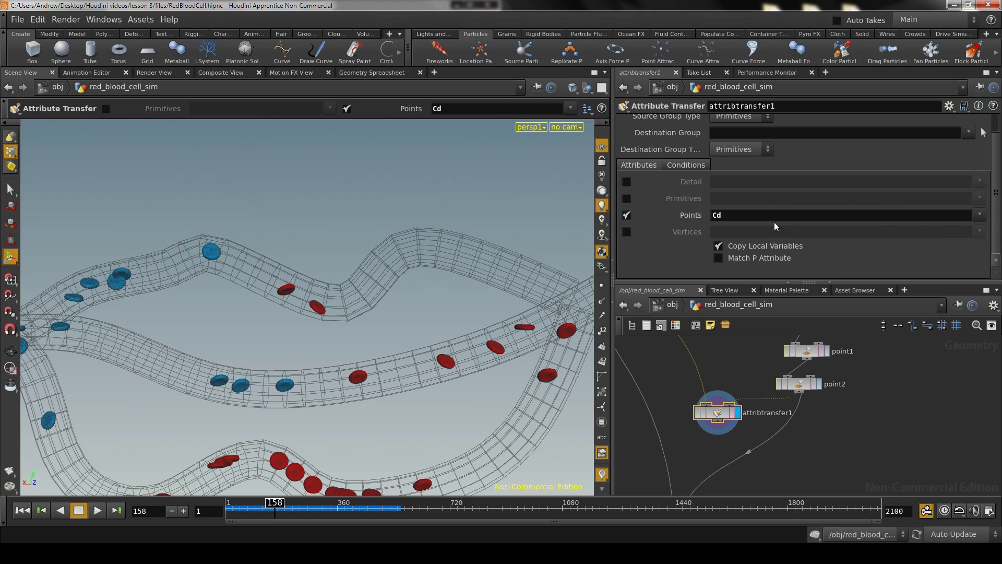
{"action": "left_click_drag", "start_coordinate": [722, 216], "coordinate": [713, 216]}
{"action": "left_click", "coordinate": [730, 214]}
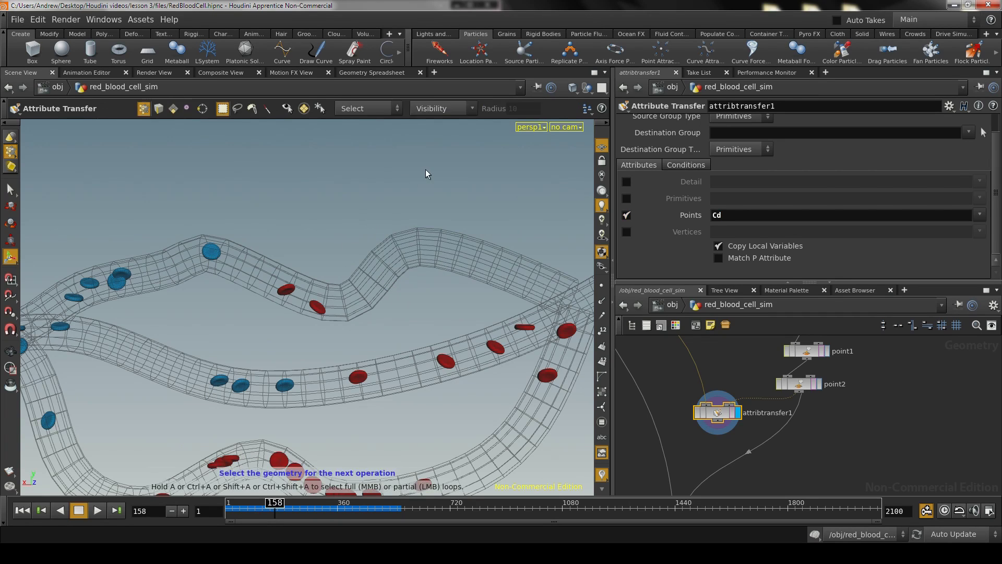
{"action": "key", "text": "Escape"}
{"action": "mouse_move", "coordinate": [385, 204]}
{"action": "left_mouse_down"}
{"action": "mouse_move", "coordinate": [425, 190]}
{"action": "mouse_move", "coordinate": [397, 193]}
{"action": "left_mouse_up"}
{"action": "key", "text": "Return"}
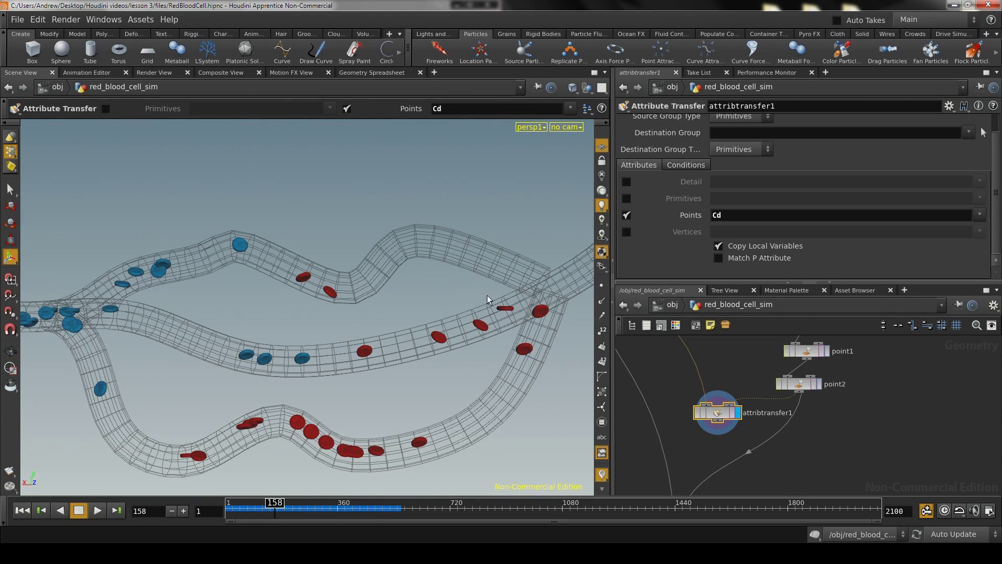
{"action": "left_click", "coordinate": [728, 216]}
Step: Show the transfer conditions of attribtransfer1 and take a closer view of the cells in the upper and middle branches
{"action": "scroll", "coordinate": [727, 365], "scroll_direction": "down", "scroll_amount": 2}
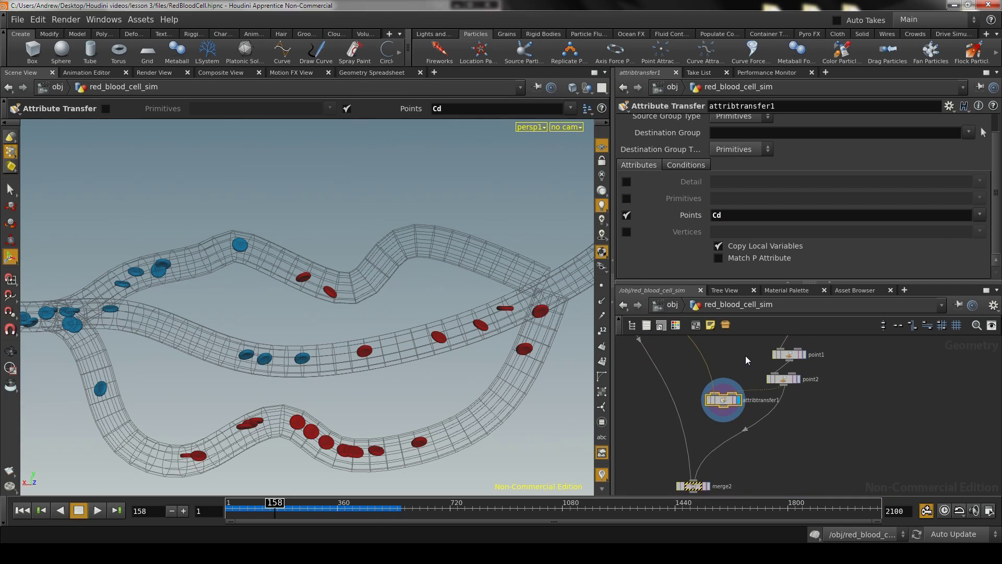
{"action": "middle_click_drag", "start_coordinate": [751, 364], "coordinate": [764, 395]}
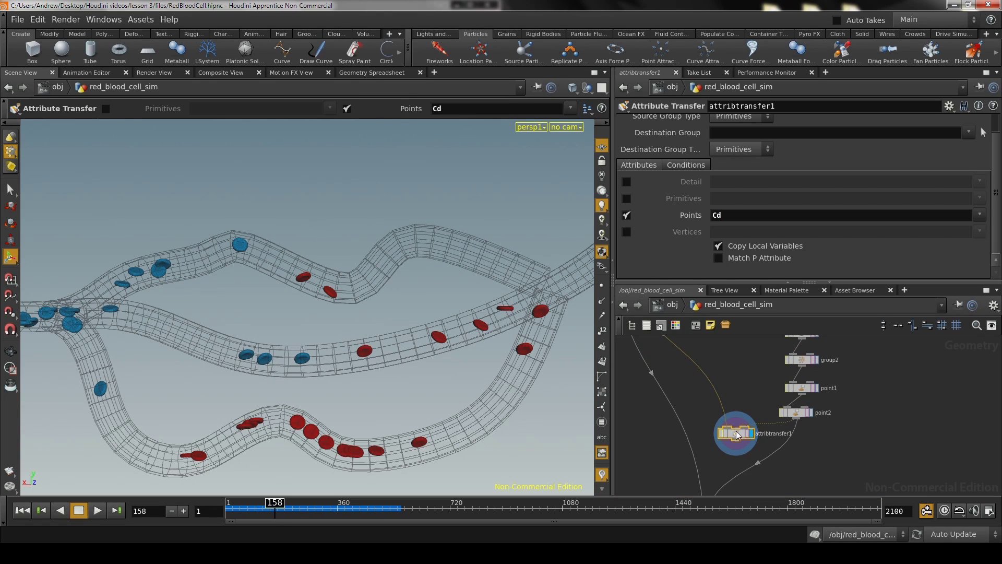
{"action": "scroll", "coordinate": [740, 403], "scroll_direction": "up", "scroll_amount": 3}
{"action": "middle_click_drag", "start_coordinate": [780, 402], "coordinate": [757, 359]}
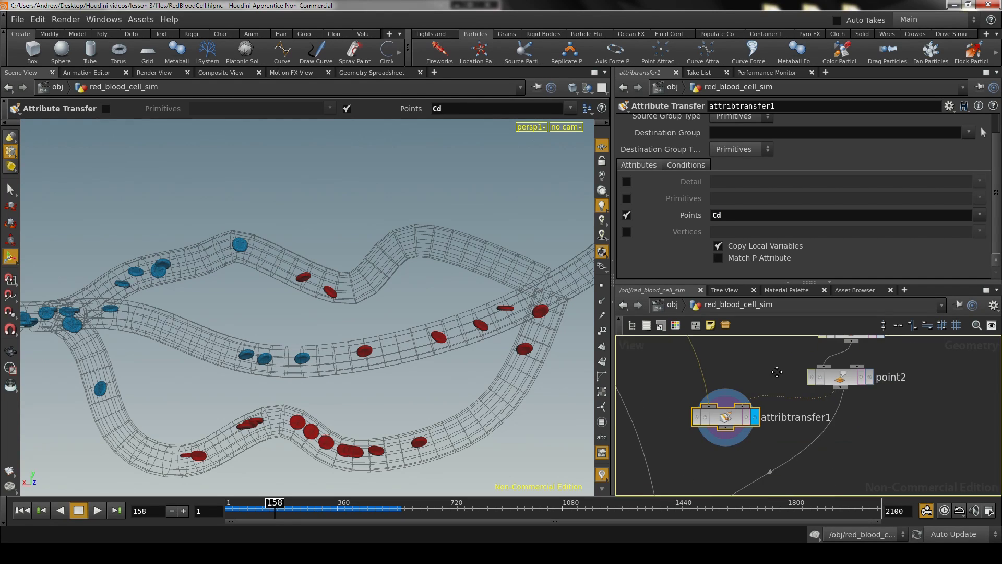
{"action": "left_click", "coordinate": [672, 165]}
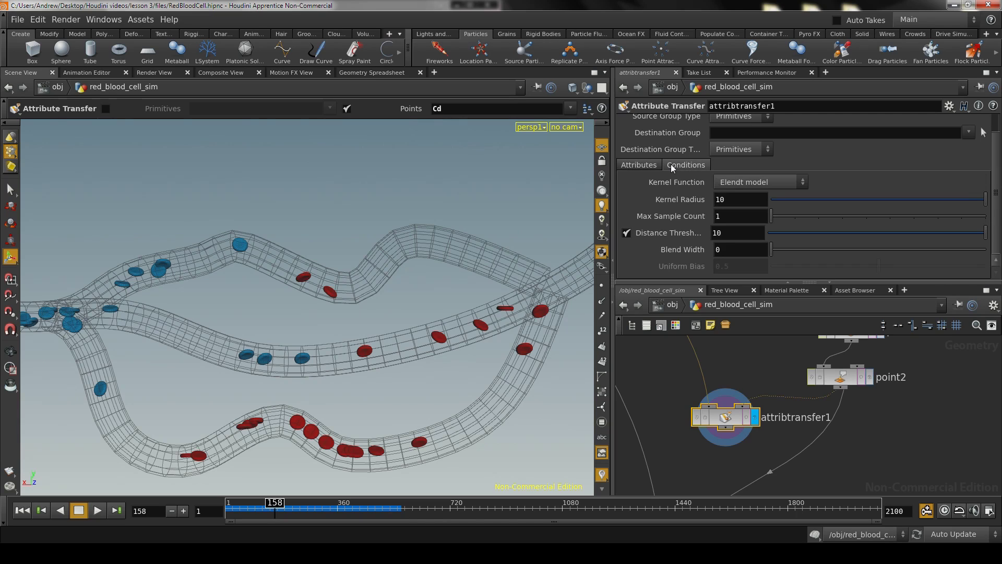
{"action": "key", "text": "Escape"}
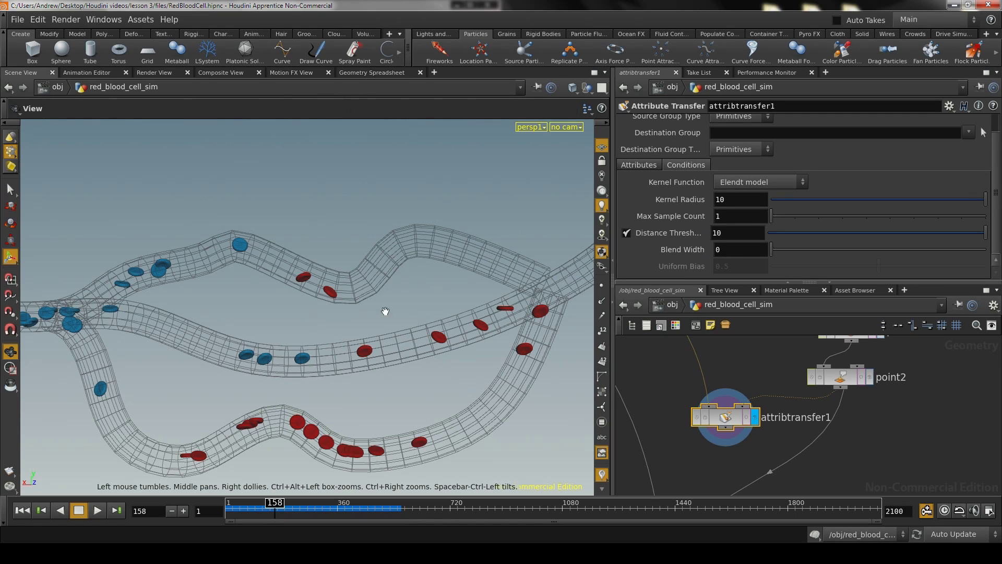
{"action": "scroll", "coordinate": [454, 337], "scroll_direction": "up", "scroll_amount": 5}
{"action": "key", "text": "Return"}
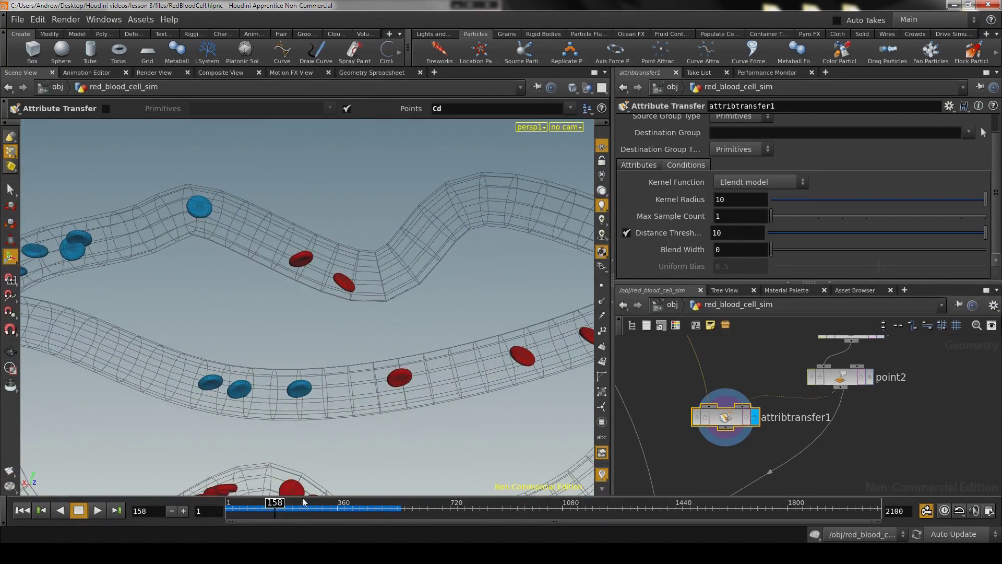
Step: Step the timeline back to frame 131 and inspect the cell crossing the red-blue boundary up close
{"action": "left_click", "coordinate": [168, 512]}
{"action": "left_click", "coordinate": [168, 511]}
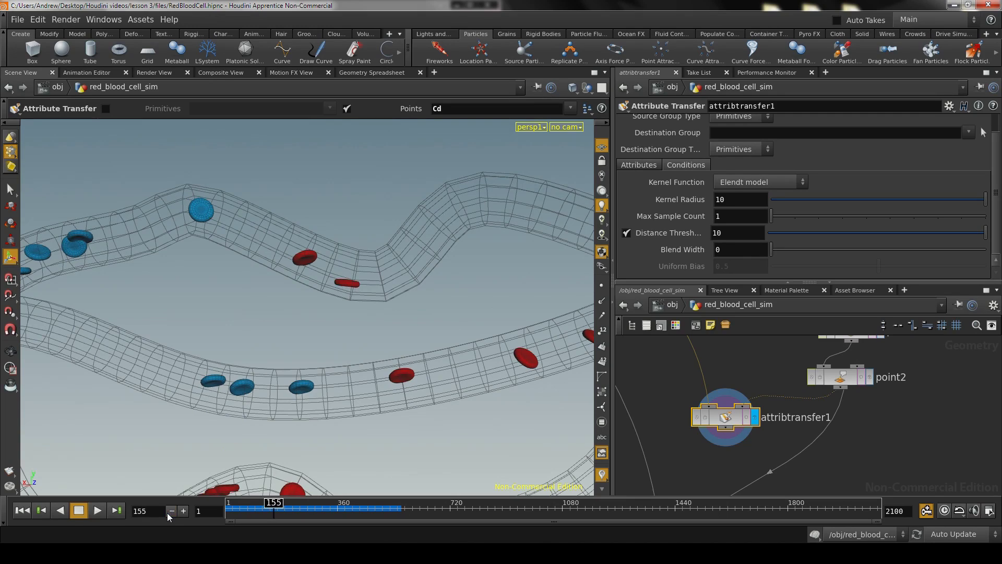
{"action": "left_click", "coordinate": [168, 511]}
{"action": "left_click", "coordinate": [168, 512]}
{"action": "left_click", "coordinate": [169, 512]}
{"action": "left_click", "coordinate": [171, 512]}
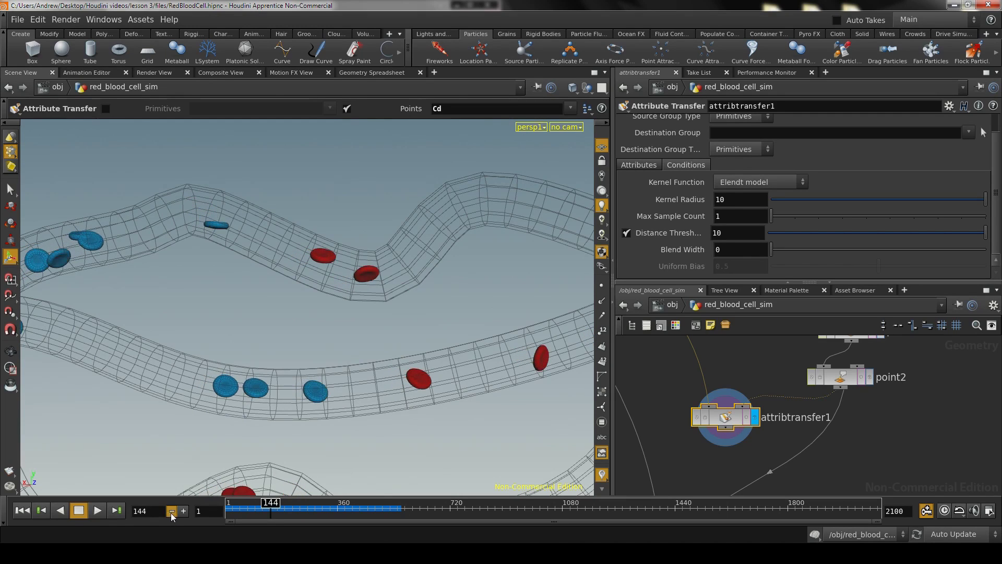
{"action": "left_click", "coordinate": [171, 512]}
{"action": "left_click", "coordinate": [171, 512]}
{"action": "left_click", "coordinate": [171, 511]}
{"action": "left_click", "coordinate": [171, 512]}
{"action": "left_click", "coordinate": [171, 512]}
{"action": "left_click", "coordinate": [172, 512]}
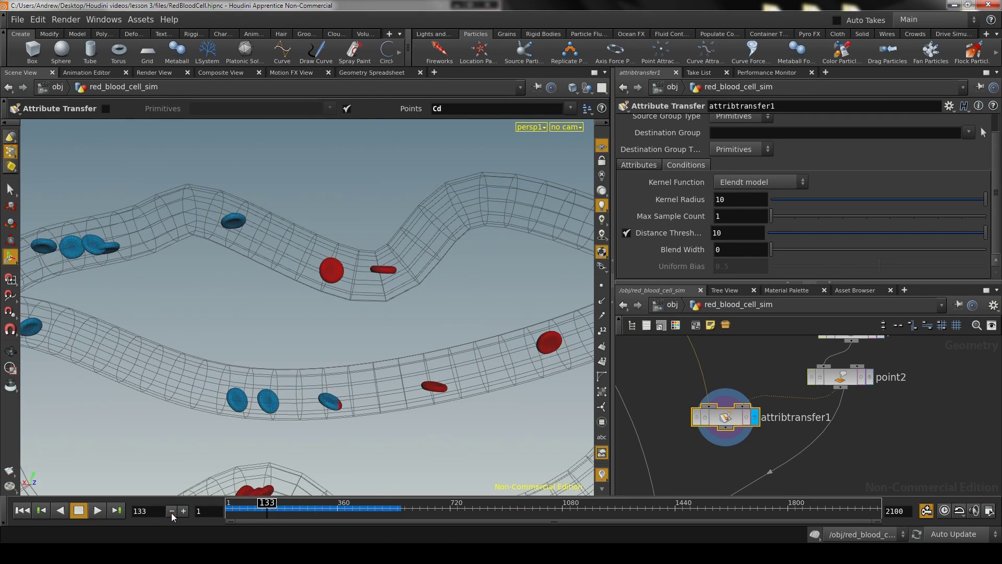
{"action": "left_click", "coordinate": [171, 511]}
{"action": "left_click", "coordinate": [171, 511]}
{"action": "left_click", "coordinate": [172, 511]}
{"action": "key", "text": "Escape"}
{"action": "left_click_drag", "start_coordinate": [229, 461], "coordinate": [365, 325]}
{"action": "key", "text": "Return"}
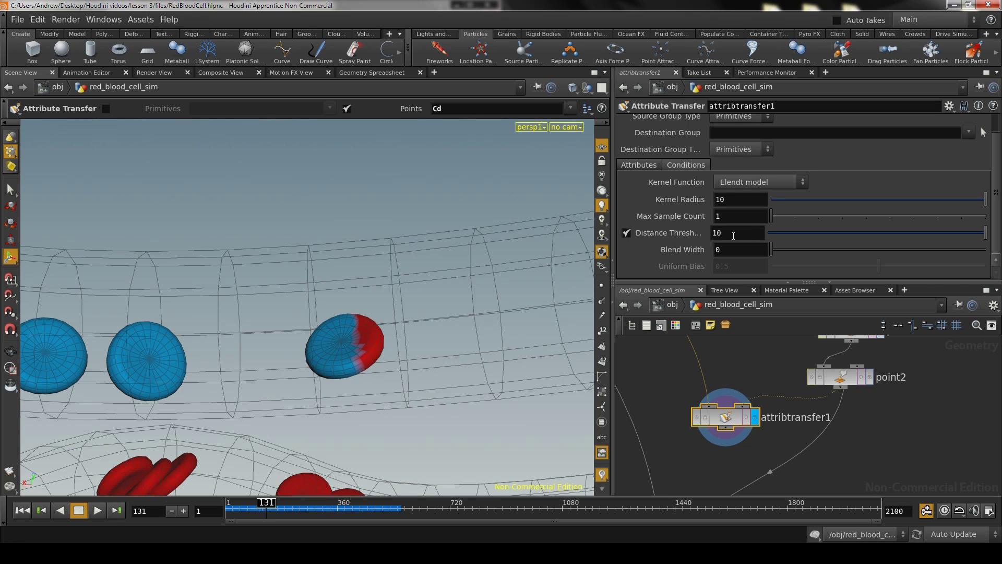
Step: Raise the Max Sample Count of attribtransfer1 to 8 to blend the transferred colours
{"action": "left_click", "coordinate": [731, 216]}
{"action": "scroll", "coordinate": [804, 425], "scroll_direction": "down", "scroll_amount": 1}
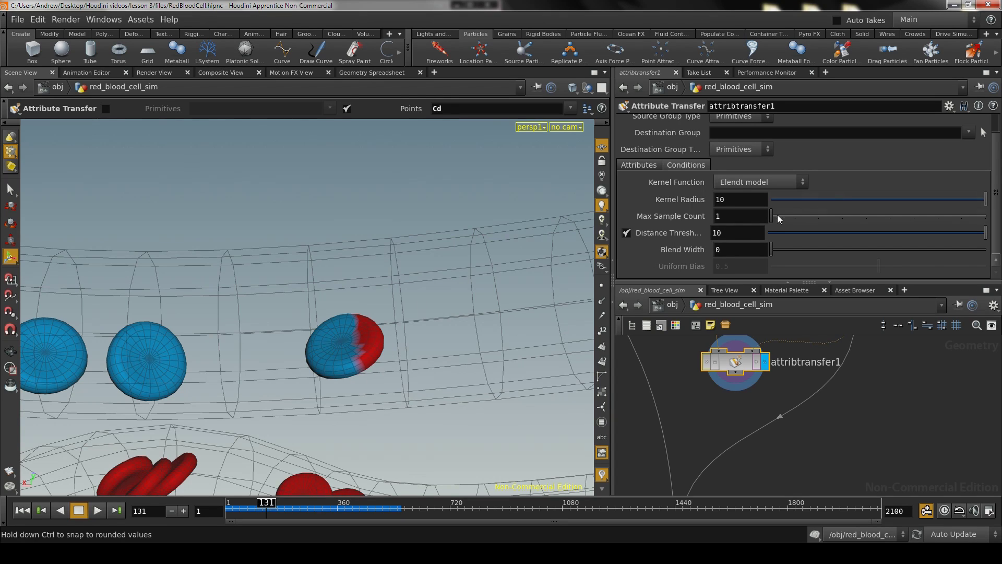
{"action": "left_click_drag", "start_coordinate": [771, 217], "coordinate": [908, 215]}
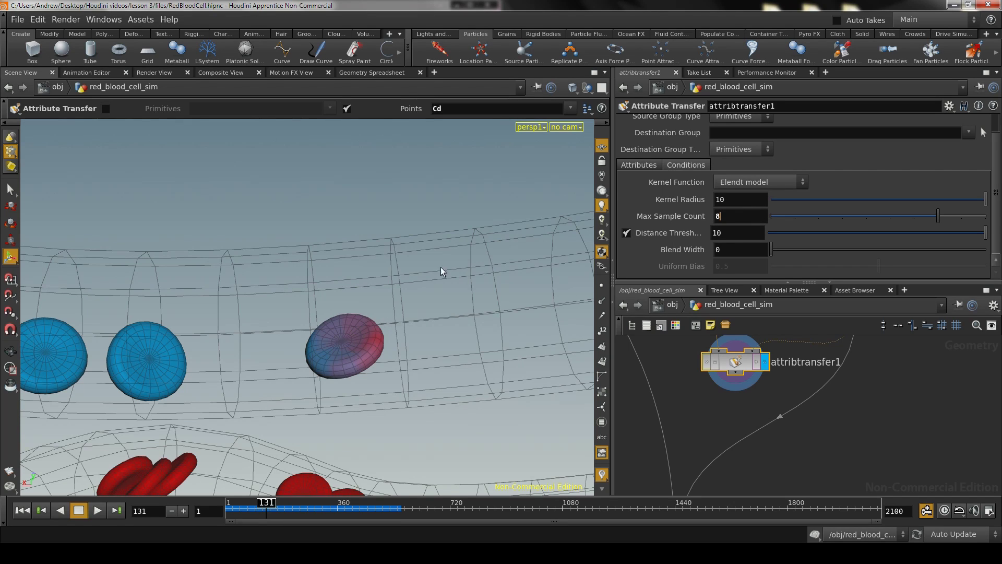
Step: Examine the blended colours on the cells at the red-blue boundaries across the three vessel branches at frame 131
{"action": "right_click_drag", "start_coordinate": [434, 233], "coordinate": [334, 282], "text": "alt"}
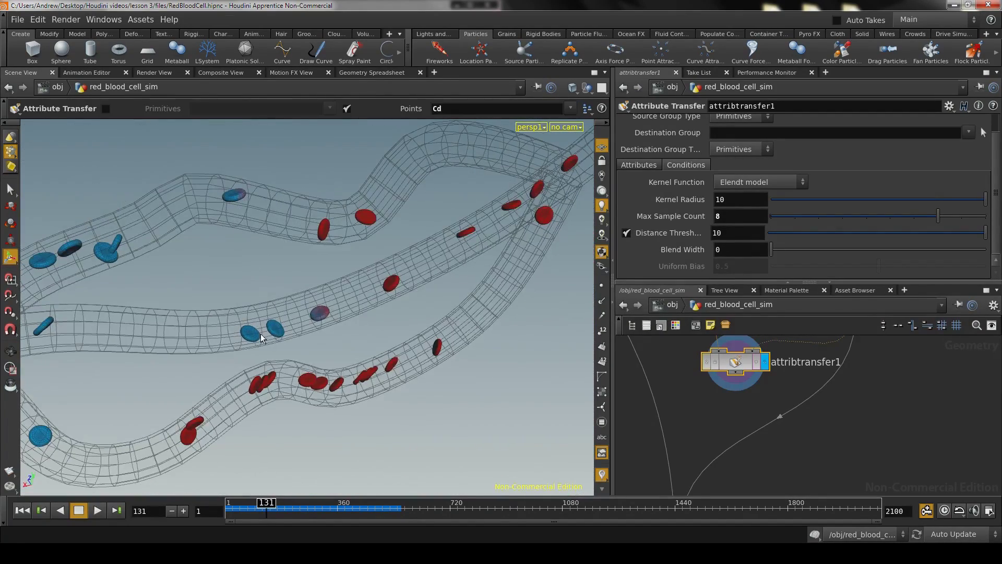
{"action": "left_click_drag", "start_coordinate": [340, 318], "coordinate": [293, 303], "text": "alt"}
{"action": "right_click_drag", "start_coordinate": [293, 303], "coordinate": [360, 307], "text": "alt"}
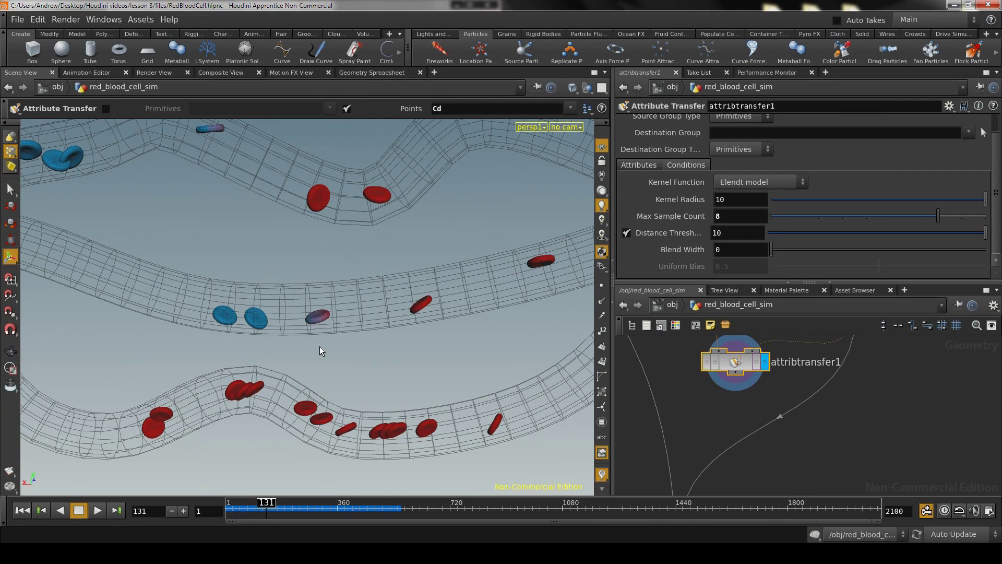
{"action": "right_click_drag", "start_coordinate": [324, 346], "coordinate": [445, 367], "text": "alt"}
{"action": "left_click_drag", "start_coordinate": [445, 367], "coordinate": [458, 404], "text": "alt"}
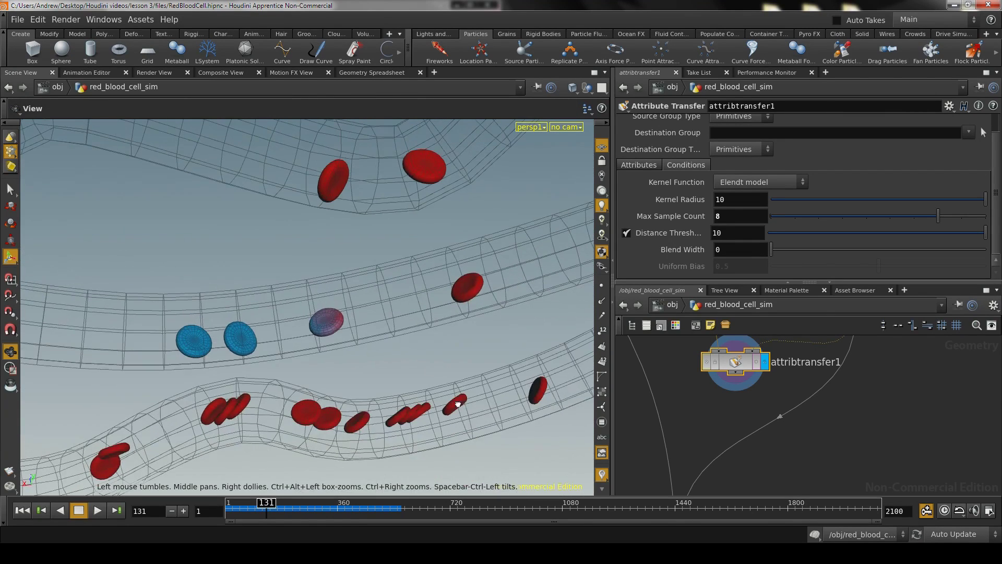
Step: Play the simulation from frame 101 and watch the cells change colour in the branches, stopping at frame 235
{"action": "left_click", "coordinate": [265, 503]}
{"action": "left_click_drag", "start_coordinate": [265, 502], "coordinate": [257, 503]}
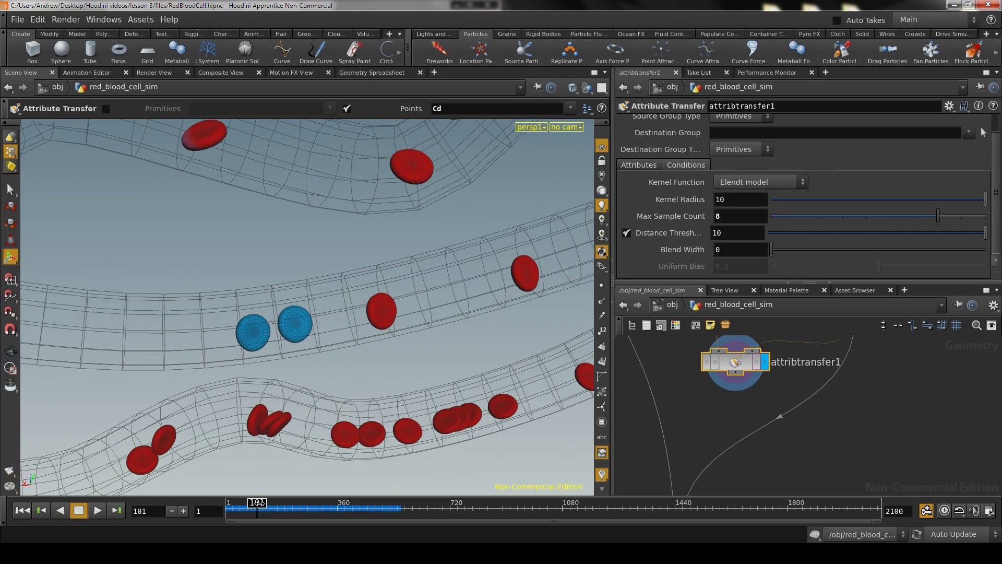
{"action": "left_click", "coordinate": [97, 510]}
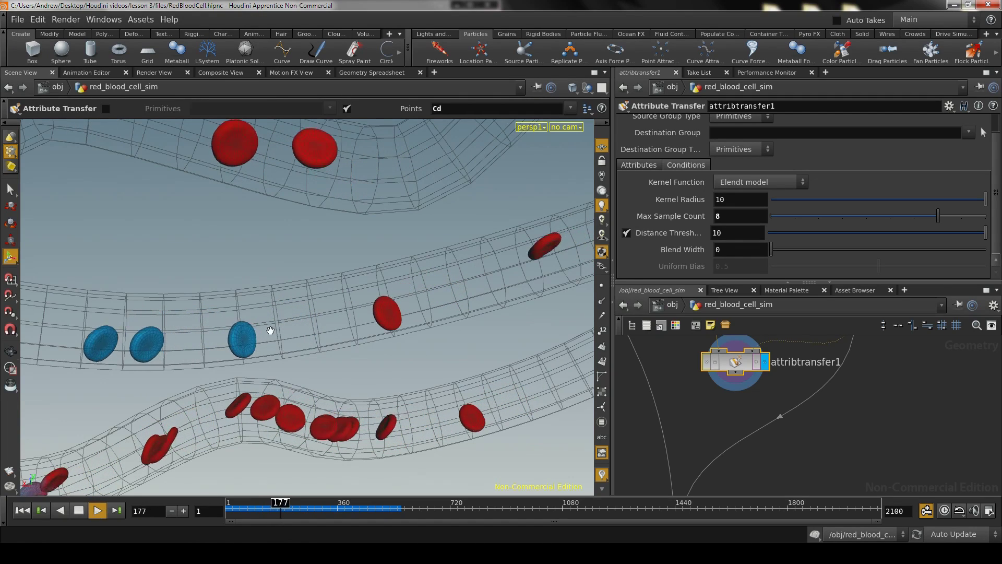
{"action": "left_click_drag", "start_coordinate": [270, 330], "coordinate": [264, 265]}
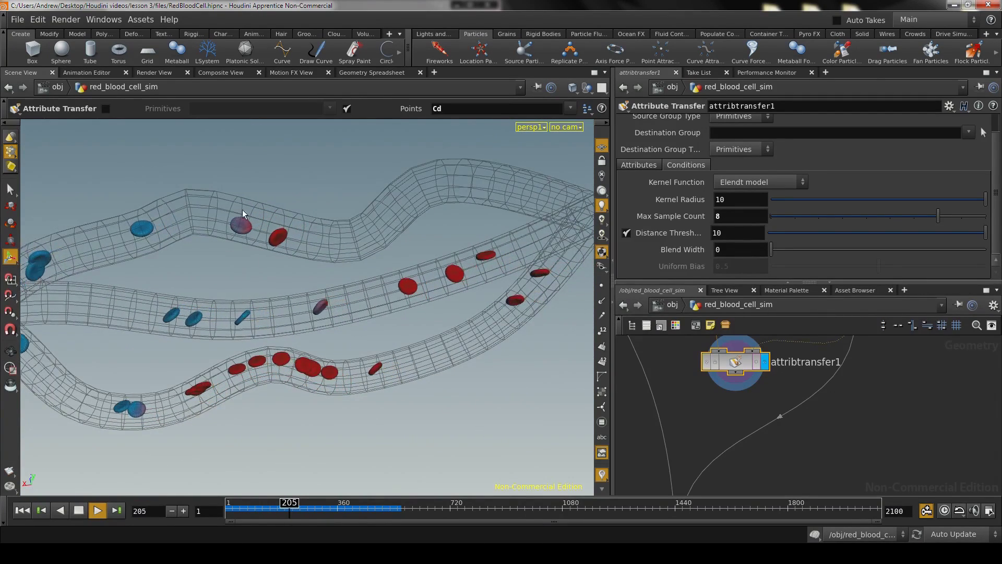
{"action": "left_click", "coordinate": [80, 511]}
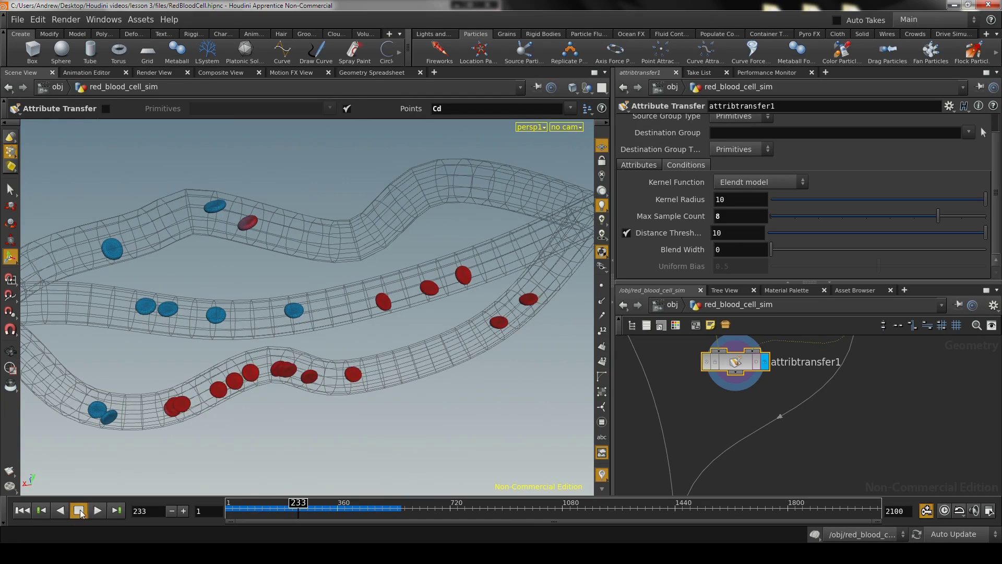
{"action": "left_click_drag", "start_coordinate": [290, 333], "coordinate": [229, 256]}
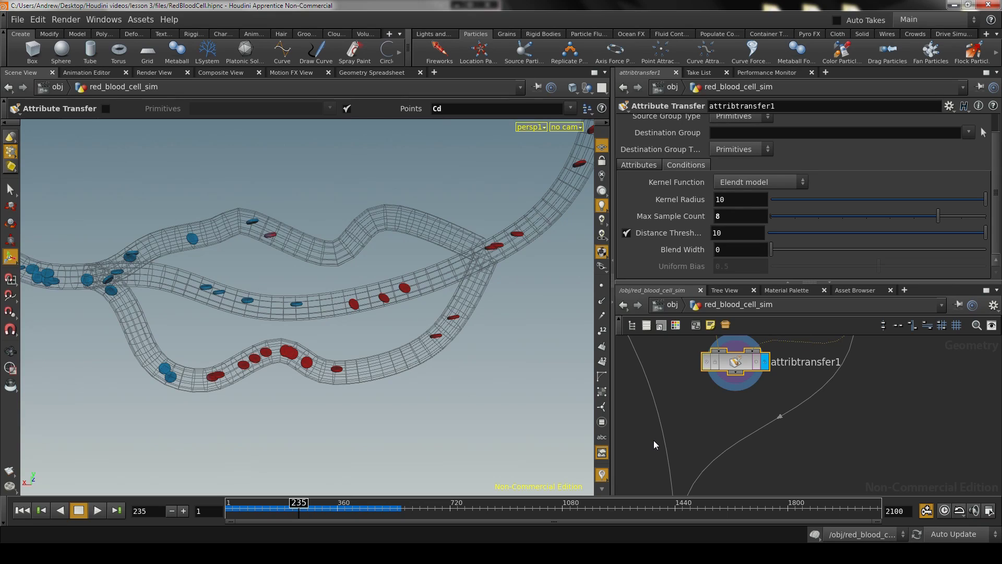
Step: Disconnect merge2 from its inputs and place it centrally below attribtransfer1 and point2
{"action": "scroll", "coordinate": [786, 425], "scroll_direction": "down", "scroll_amount": 4}
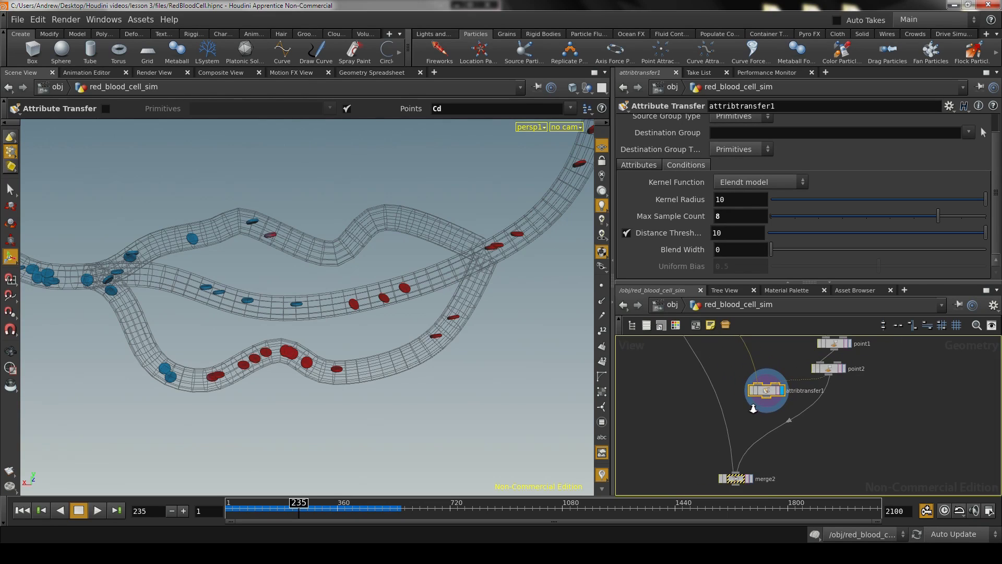
{"action": "left_click_drag", "start_coordinate": [735, 457], "coordinate": [724, 426]}
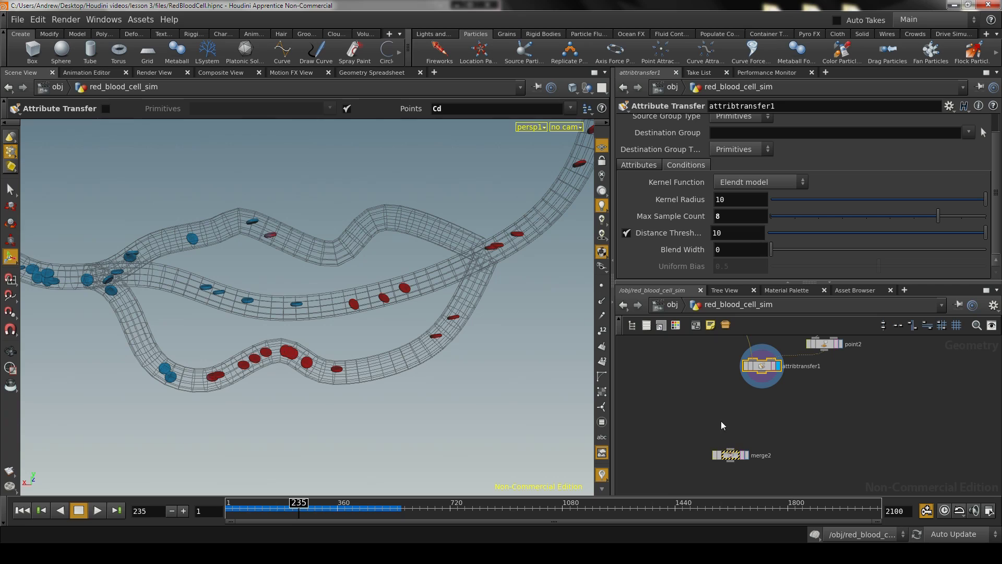
{"action": "left_click", "coordinate": [731, 455]}
{"action": "scroll", "coordinate": [767, 406], "scroll_direction": "down", "scroll_amount": 5}
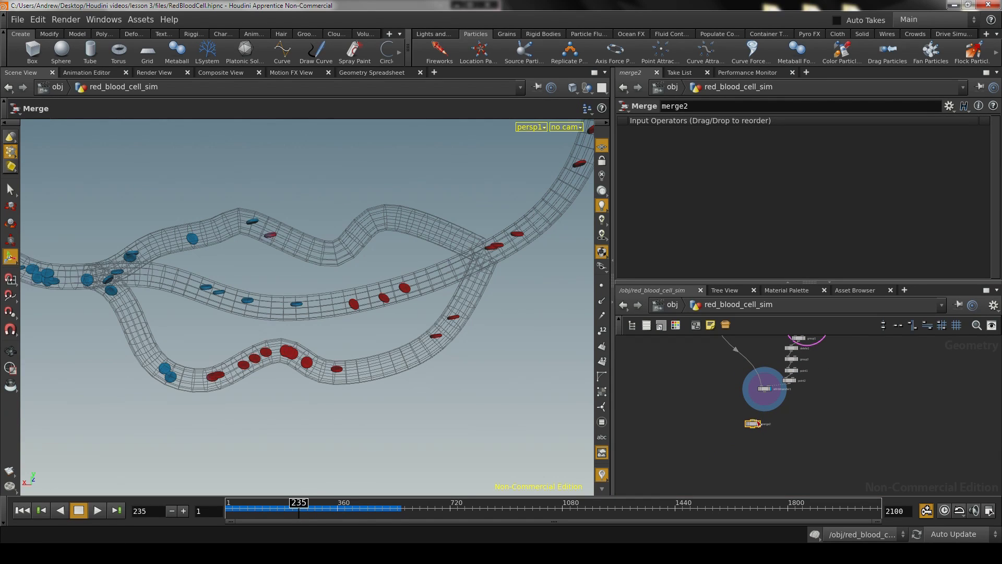
{"action": "left_click_drag", "start_coordinate": [757, 427], "coordinate": [781, 418]}
{"action": "scroll", "coordinate": [784, 402], "scroll_direction": "up", "scroll_amount": 5}
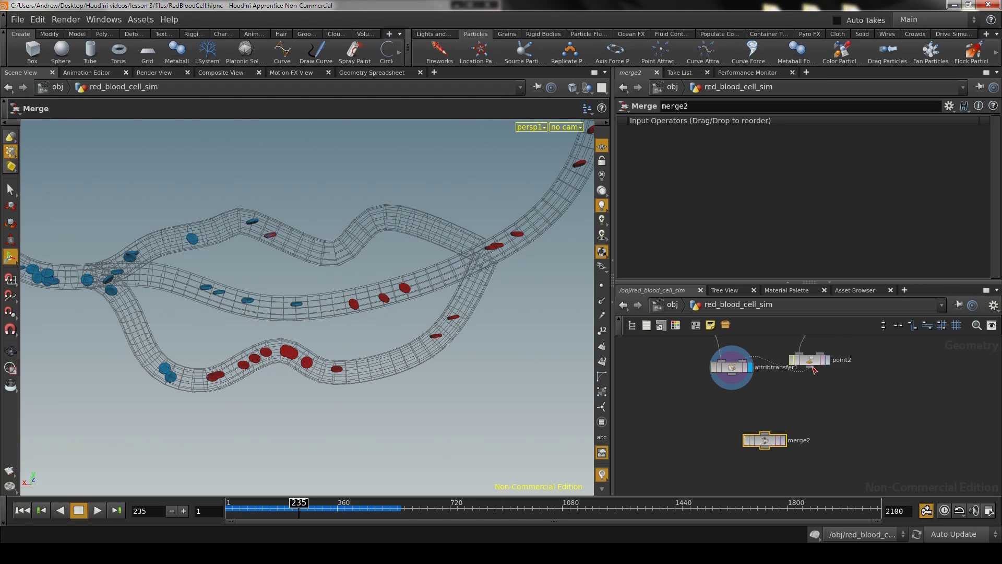
Step: Connect attribtransfer1 and point2 to merge2 and display the merged coloured cells and vessels
{"action": "scroll", "coordinate": [809, 387], "scroll_direction": "up", "scroll_amount": 3}
{"action": "middle_click_drag", "start_coordinate": [809, 387], "coordinate": [799, 411]}
{"action": "left_click", "coordinate": [713, 395]}
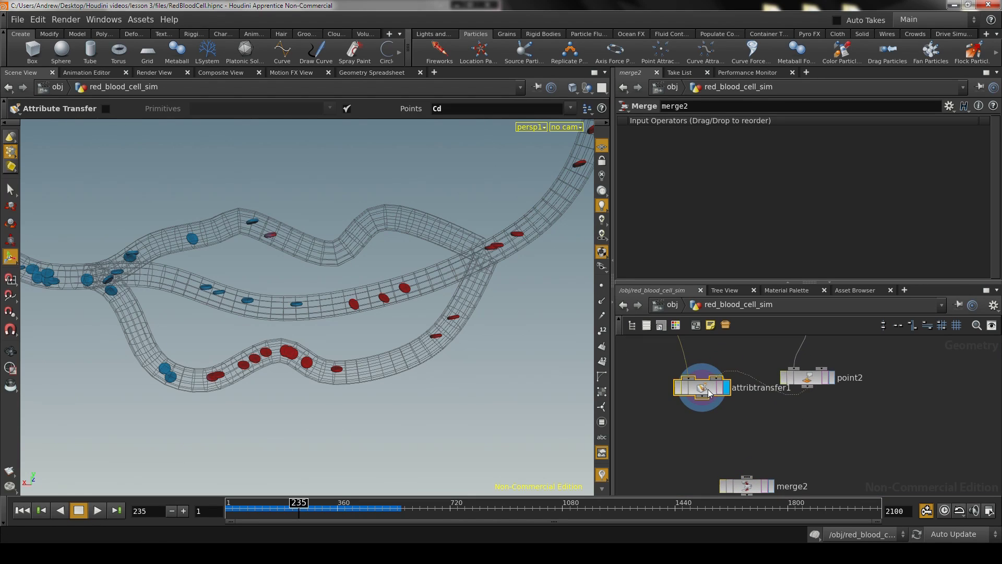
{"action": "left_click", "coordinate": [807, 381]}
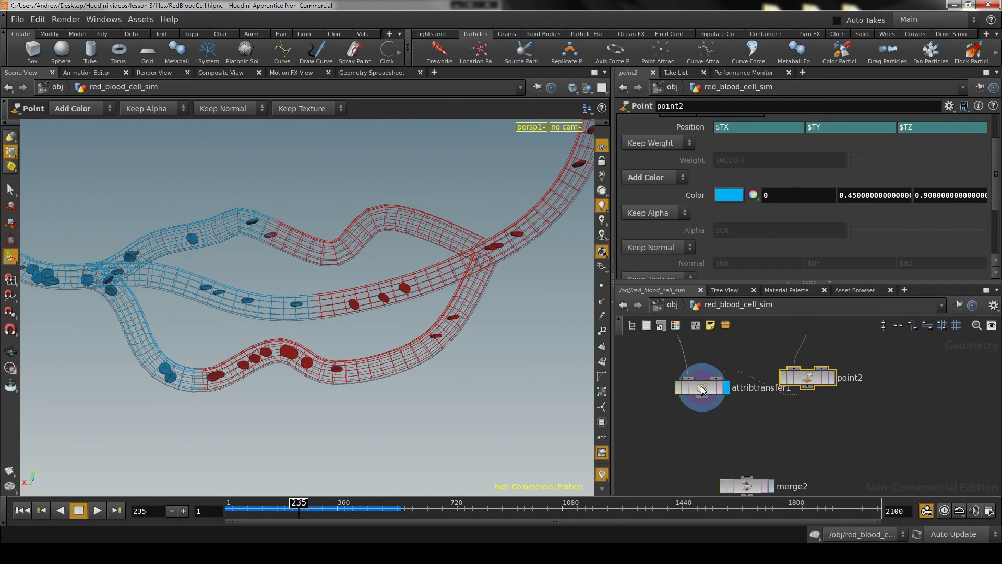
{"action": "left_click", "coordinate": [719, 388]}
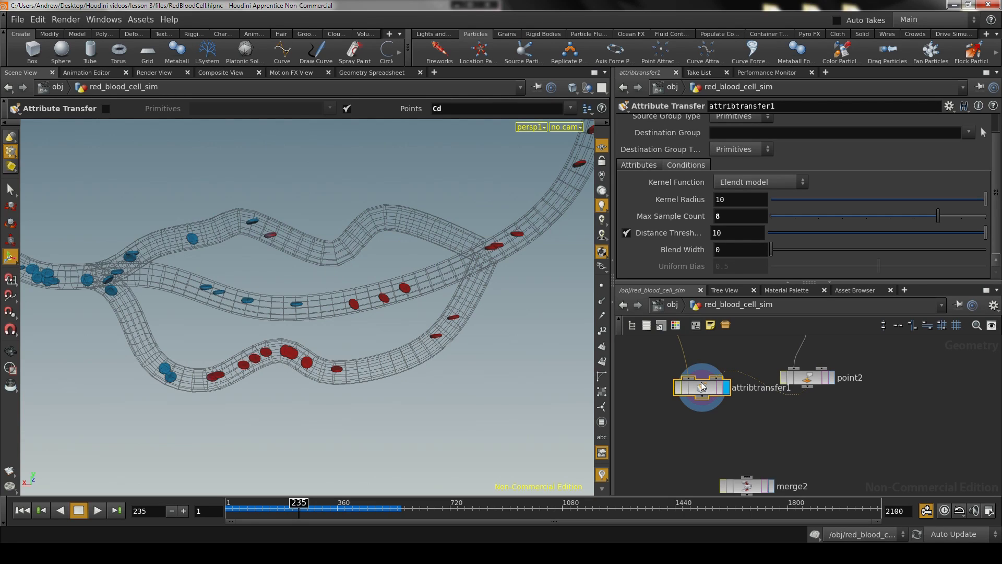
{"action": "middle_click_drag", "start_coordinate": [747, 414], "coordinate": [743, 395]}
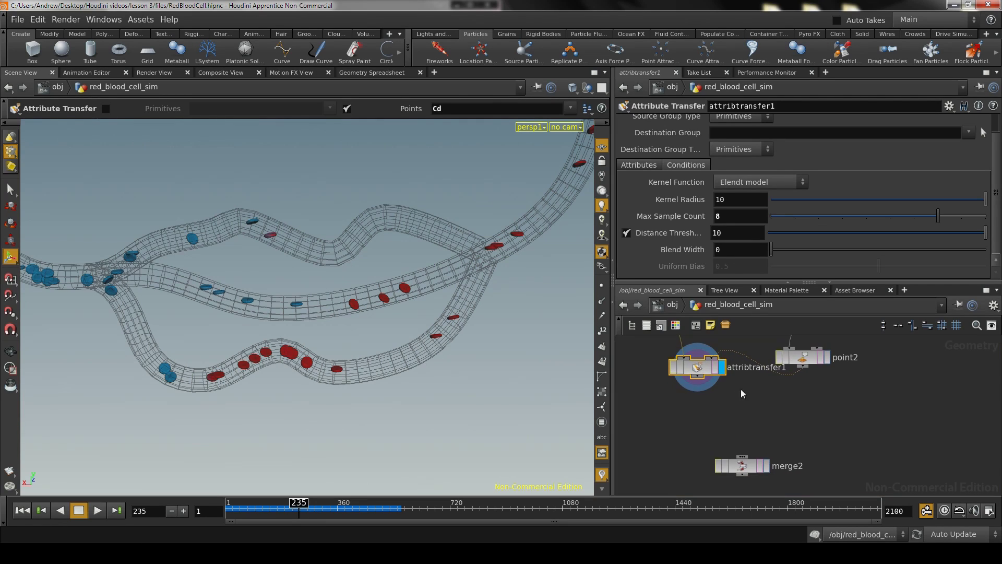
{"action": "left_click_drag", "start_coordinate": [698, 377], "coordinate": [748, 468]}
{"action": "left_click_drag", "start_coordinate": [808, 369], "coordinate": [750, 467]}
{"action": "left_click", "coordinate": [767, 466]}
{"action": "left_click", "coordinate": [742, 466]}
{"action": "key", "text": "Escape"}
{"action": "key", "text": "s"}
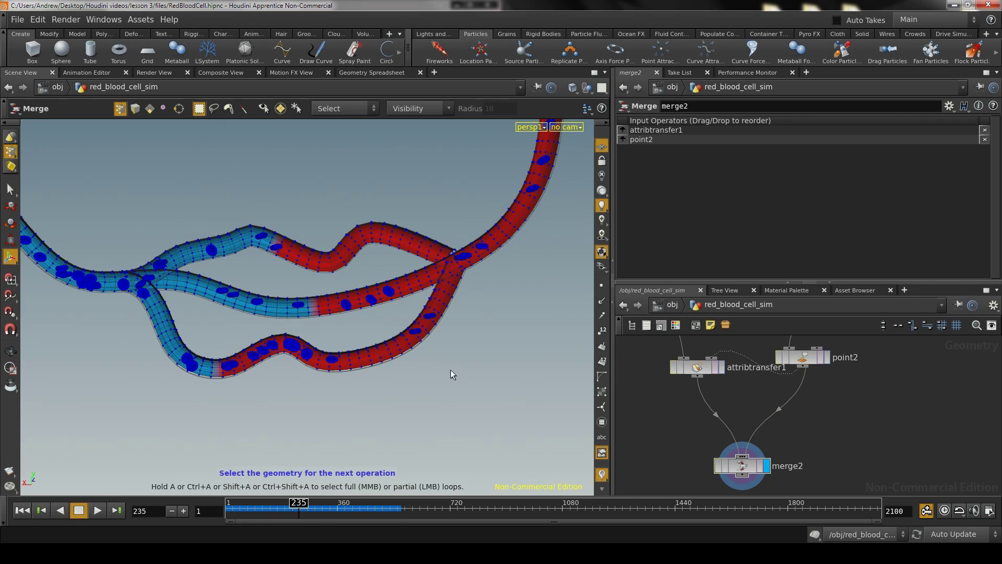
{"action": "key", "text": "Escape"}
Step: Play the merged simulation from frame 235 to 576, watching the cells flow through the coloured vessels from several views
{"action": "left_click_drag", "start_coordinate": [467, 364], "coordinate": [329, 338]}
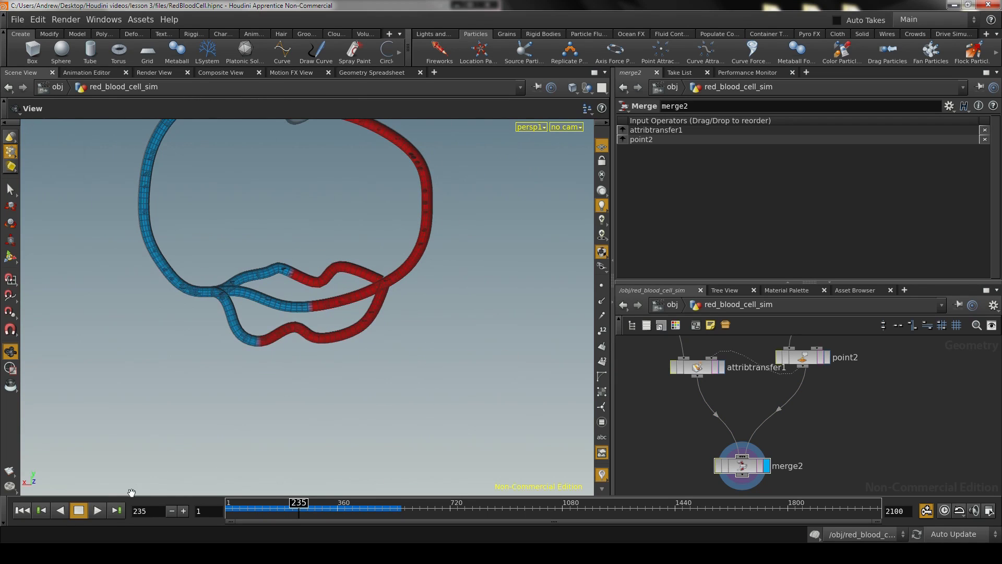
{"action": "left_click", "coordinate": [95, 511]}
{"action": "middle_click_drag", "start_coordinate": [345, 409], "coordinate": [368, 494]}
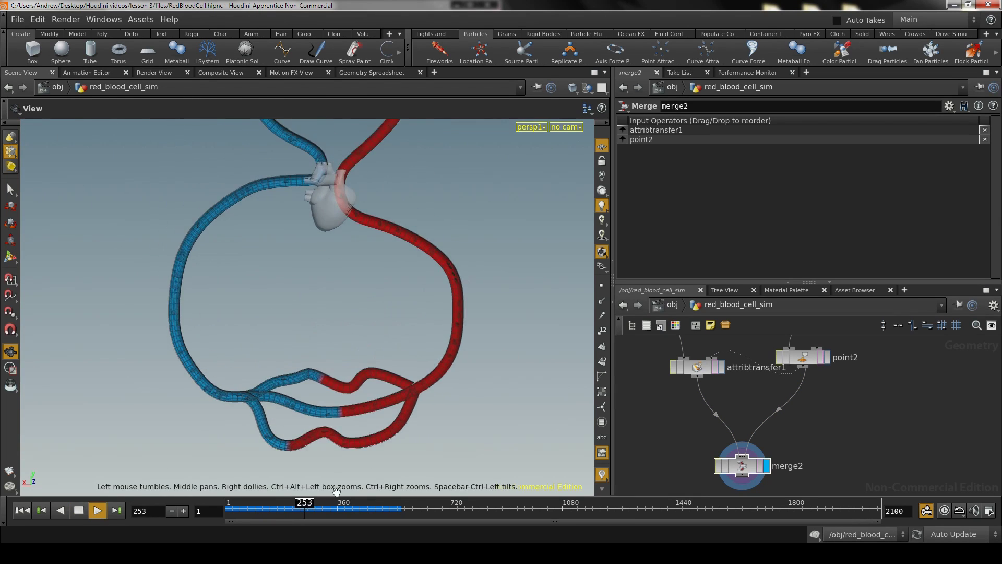
{"action": "right_click_drag", "start_coordinate": [292, 377], "coordinate": [430, 383]}
{"action": "middle_click_drag", "start_coordinate": [429, 383], "coordinate": [421, 353]}
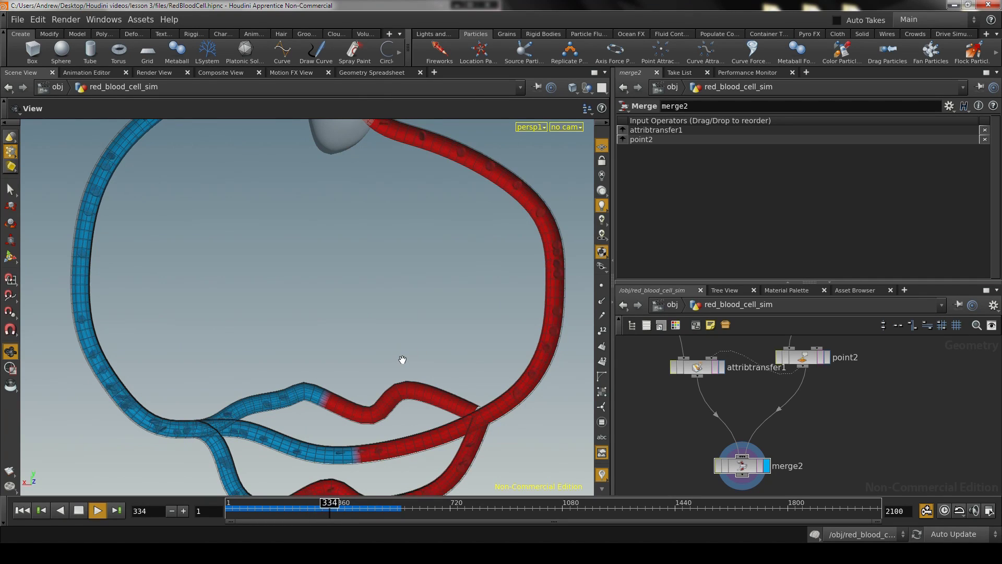
{"action": "middle_click_drag", "start_coordinate": [443, 339], "coordinate": [358, 230]}
{"action": "scroll", "coordinate": [421, 217], "scroll_direction": "up", "scroll_amount": 5}
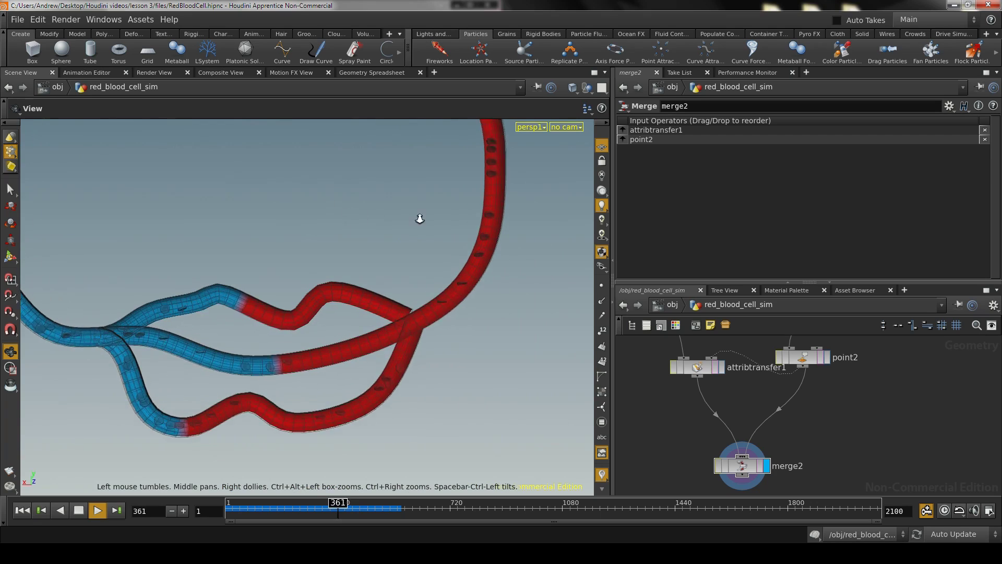
{"action": "left_click_drag", "start_coordinate": [408, 213], "coordinate": [421, 206]}
{"action": "right_click_drag", "start_coordinate": [421, 206], "coordinate": [389, 213]}
{"action": "mouse_move", "coordinate": [428, 231]}
{"action": "middle_mouse_down"}
{"action": "mouse_move", "coordinate": [436, 254]}
{"action": "mouse_move", "coordinate": [468, 251]}
{"action": "mouse_move", "coordinate": [439, 240]}
{"action": "middle_mouse_up"}
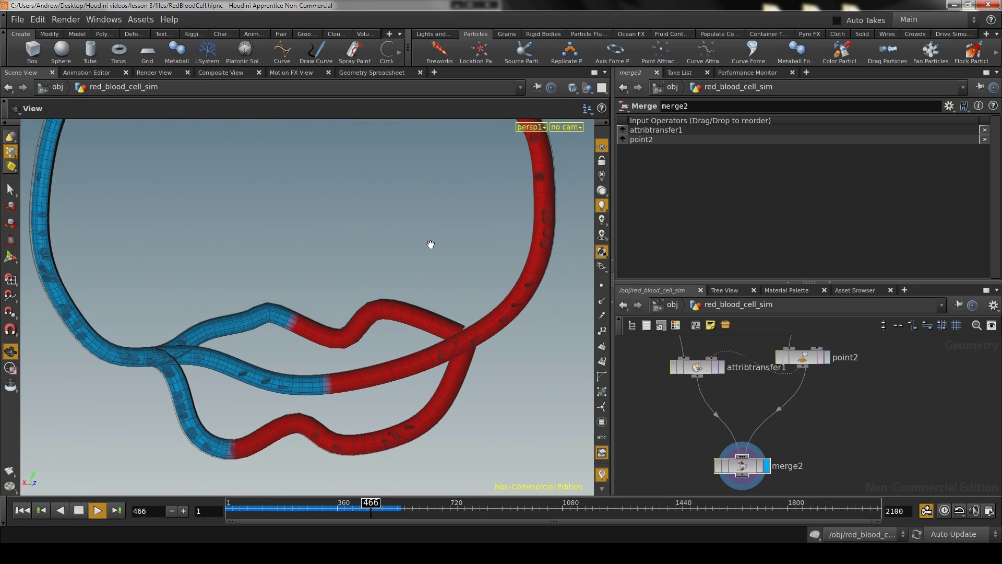
{"action": "right_click_drag", "start_coordinate": [475, 256], "coordinate": [363, 313]}
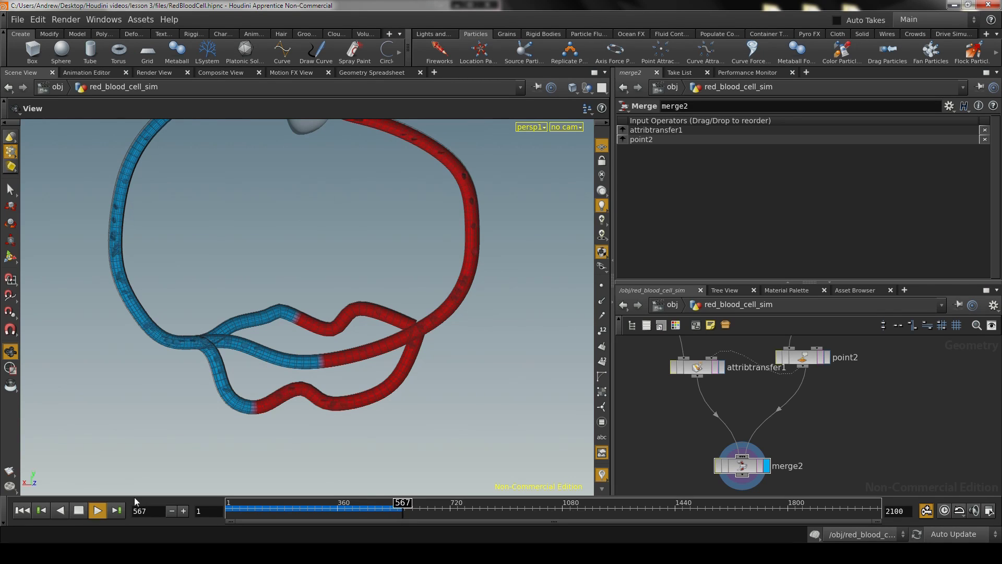
{"action": "left_click", "coordinate": [79, 510]}
Step: Delete the attribtransfer1 node so that copy1 feeds straight into merge2
{"action": "left_click_drag", "start_coordinate": [223, 179], "coordinate": [230, 403]}
{"action": "left_click_drag", "start_coordinate": [288, 321], "coordinate": [340, 280]}
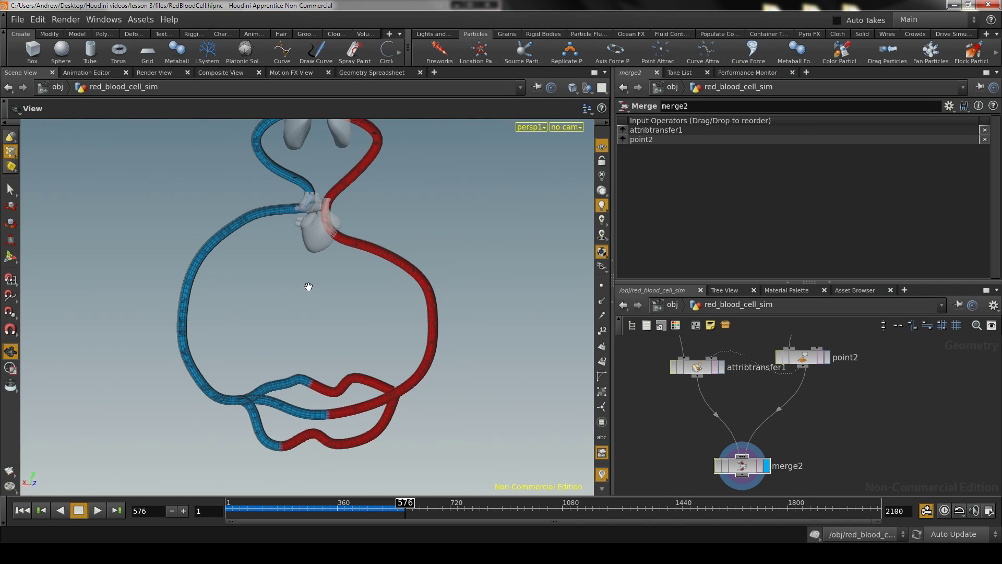
{"action": "right_click_drag", "start_coordinate": [317, 291], "coordinate": [456, 312]}
{"action": "left_click_drag", "start_coordinate": [456, 312], "coordinate": [329, 262]}
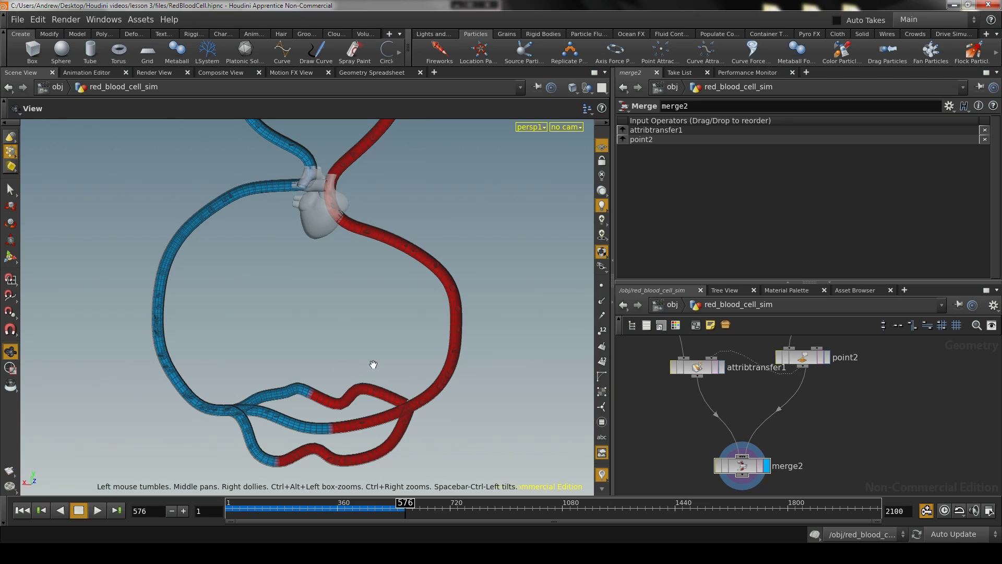
{"action": "left_click_drag", "start_coordinate": [371, 362], "coordinate": [455, 282]}
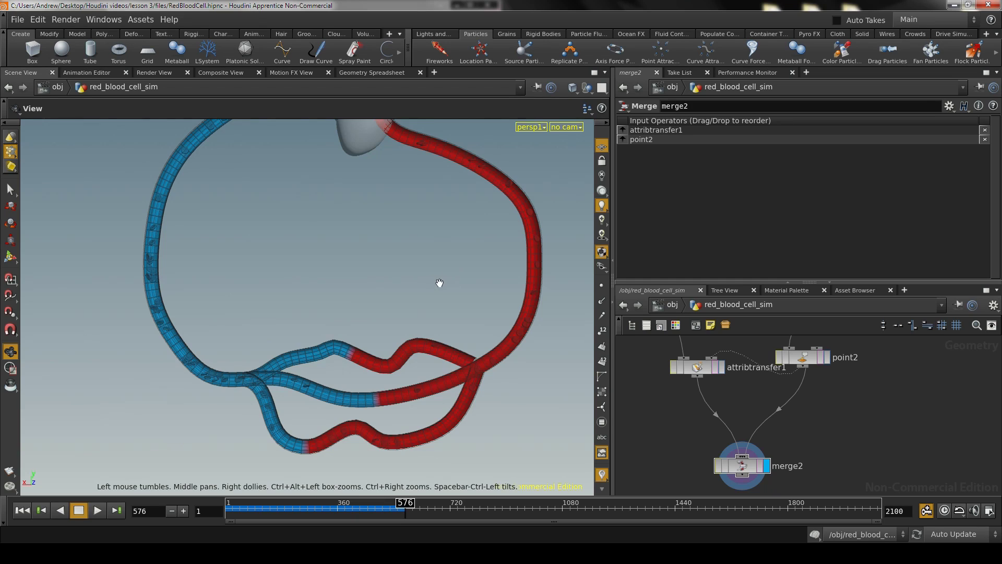
{"action": "middle_click_drag", "start_coordinate": [440, 282], "coordinate": [383, 220]}
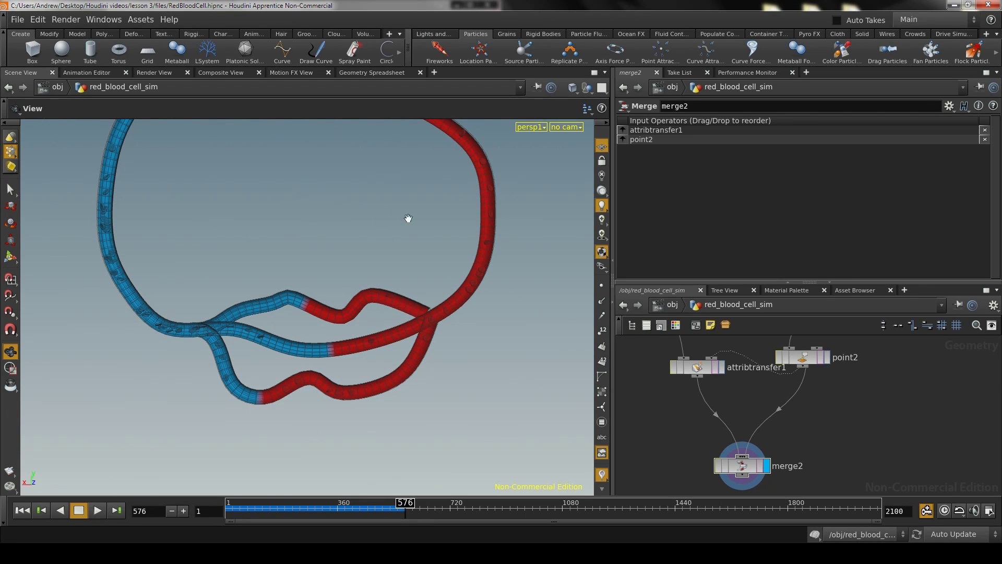
{"action": "left_click", "coordinate": [685, 370]}
{"action": "key", "text": "Delete"}
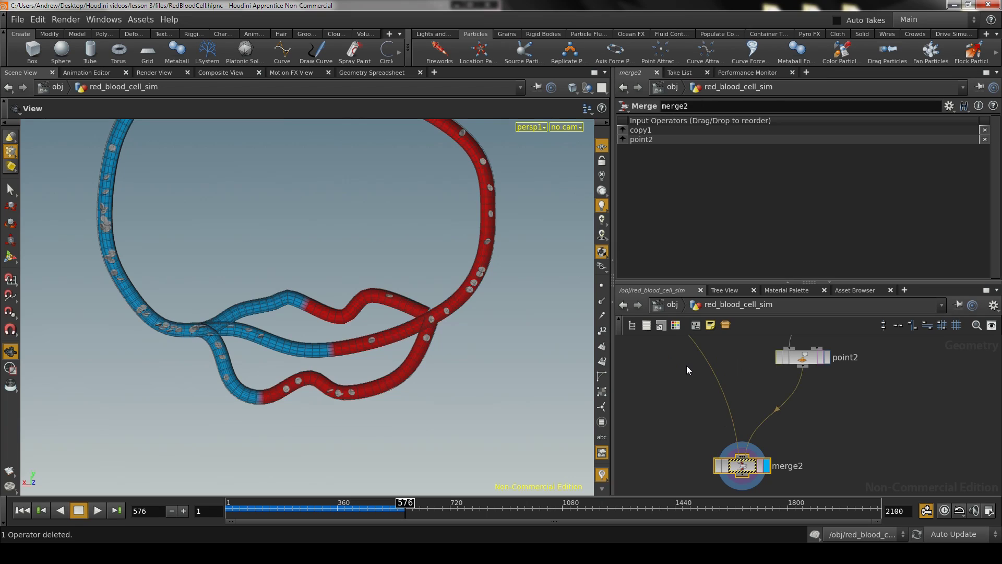
Step: Move merge2 slightly closer to point2, keeping copy1 and point2 as its inputs
{"action": "left_click", "coordinate": [748, 468]}
{"action": "mouse_move", "coordinate": [743, 456]}
{"action": "left_mouse_down"}
{"action": "mouse_move", "coordinate": [743, 448]}
{"action": "mouse_move", "coordinate": [742, 466]}
{"action": "mouse_move", "coordinate": [743, 450]}
{"action": "mouse_move", "coordinate": [756, 449]}
{"action": "left_mouse_up"}
{"action": "left_click_drag", "start_coordinate": [804, 370], "coordinate": [746, 453]}
{"action": "middle_click", "coordinate": [746, 454]}
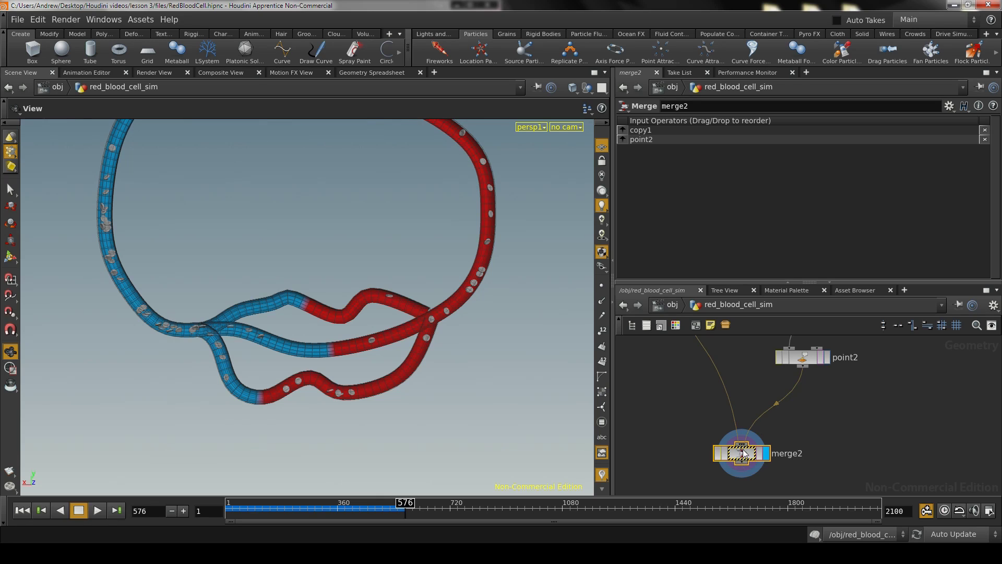
Step: Turn off the template flag on the merge node that joins the vessel branches and take a closer view of the uncoloured cells
{"action": "scroll", "coordinate": [831, 403], "scroll_direction": "down", "scroll_amount": 6}
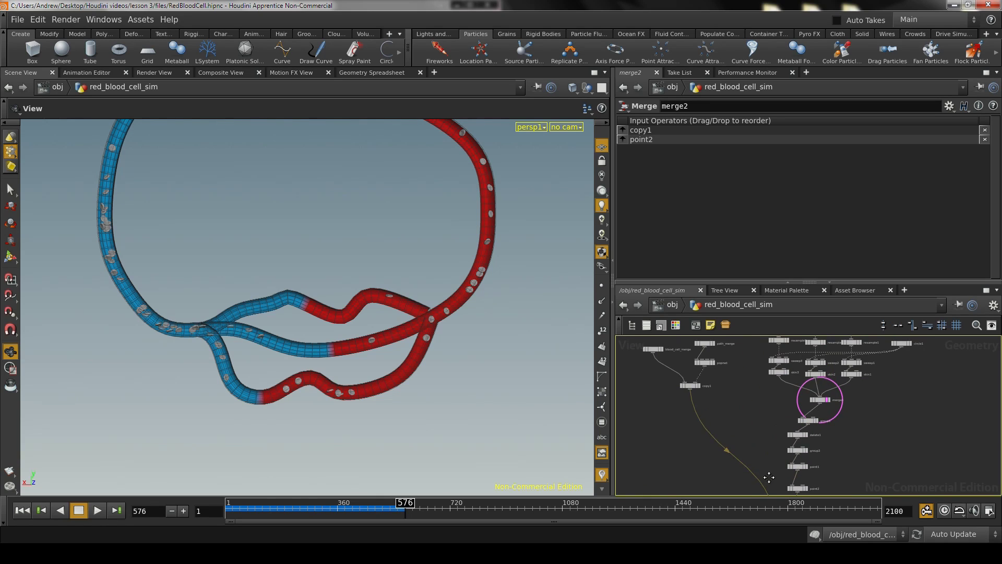
{"action": "middle_click_drag", "start_coordinate": [770, 478], "coordinate": [729, 429]}
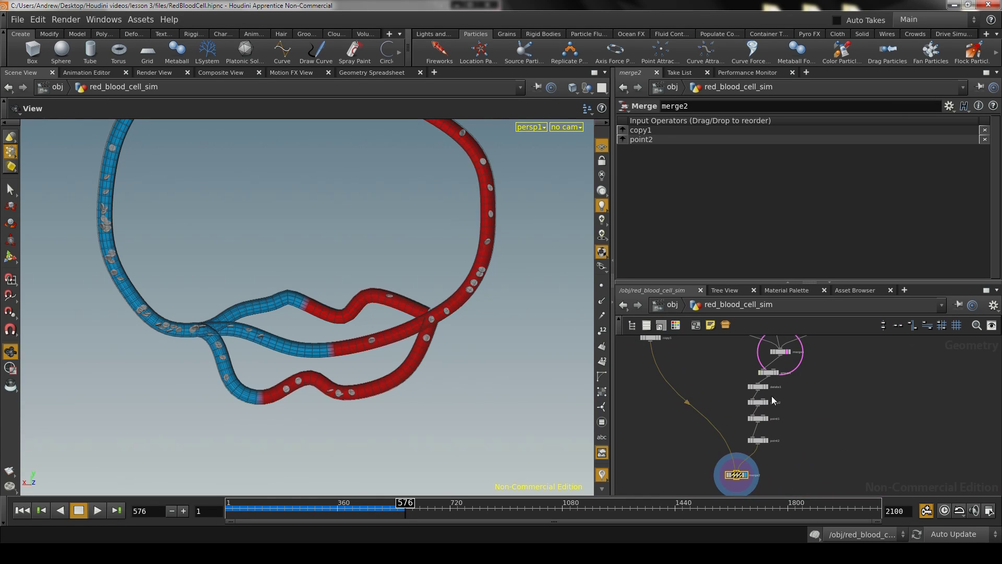
{"action": "left_click", "coordinate": [787, 352]}
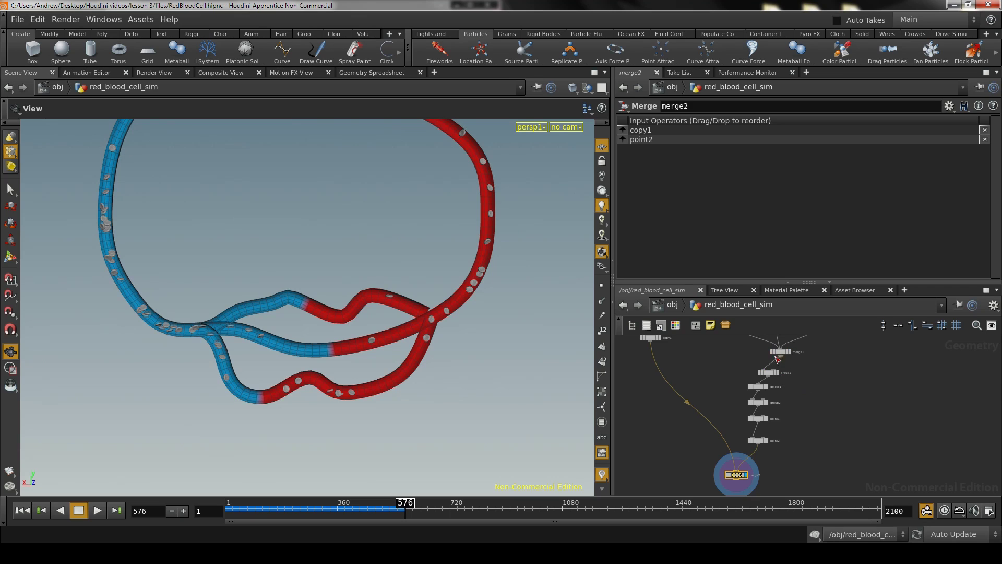
{"action": "scroll", "coordinate": [388, 422], "scroll_direction": "up", "scroll_amount": 3}
{"action": "middle_click_drag", "start_coordinate": [795, 454], "coordinate": [815, 409]}
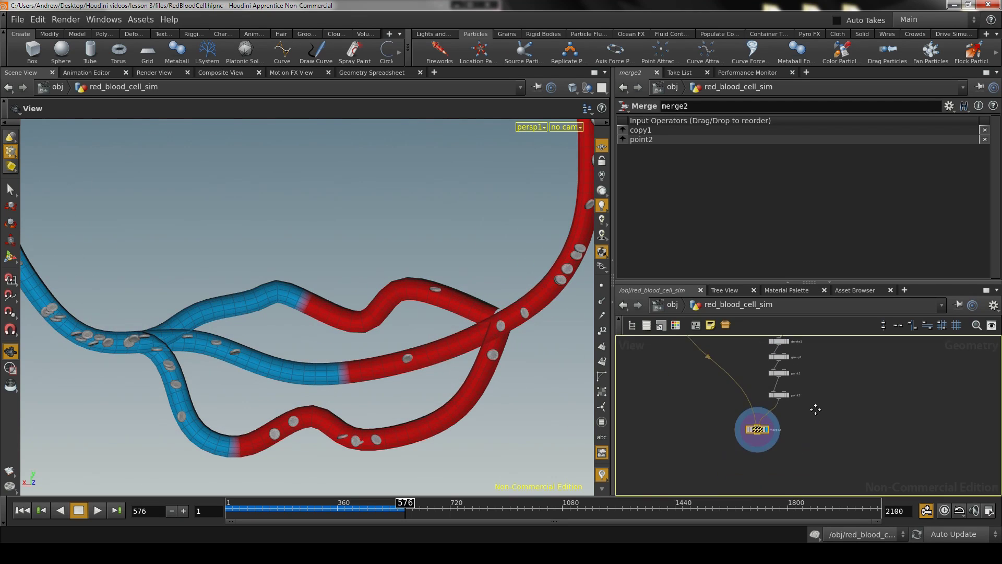
{"action": "scroll", "coordinate": [750, 415], "scroll_direction": "up", "scroll_amount": 4}
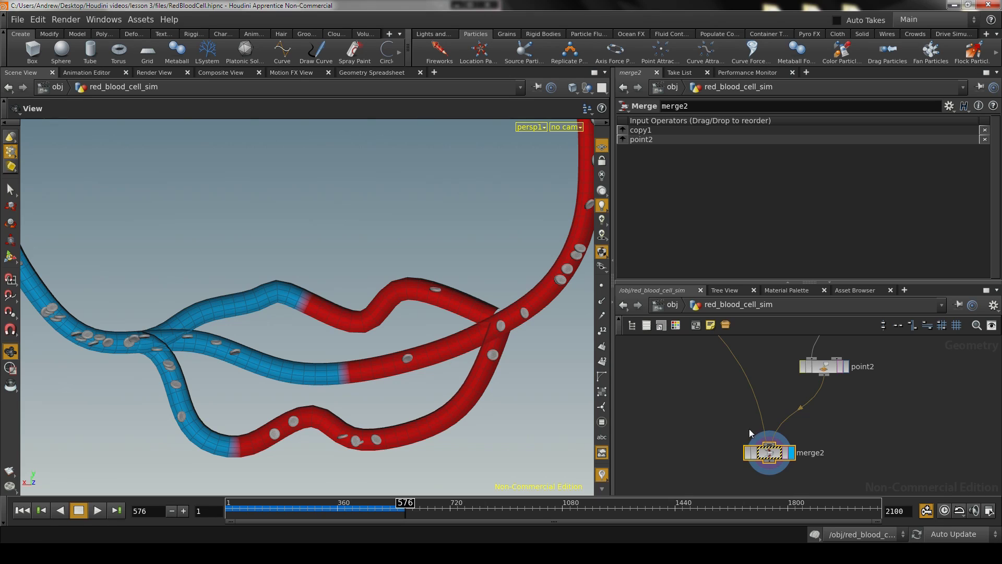
{"action": "middle_click_drag", "start_coordinate": [476, 275], "coordinate": [471, 325]}
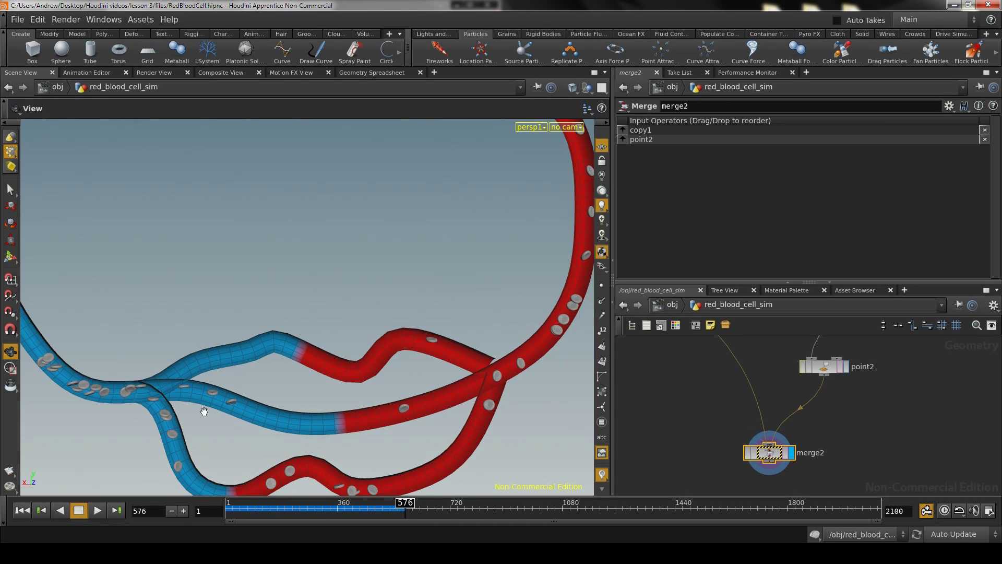
Step: Move the point2 node up so it sits close beneath point1 in the network
{"action": "right_click_drag", "start_coordinate": [492, 271], "coordinate": [427, 284]}
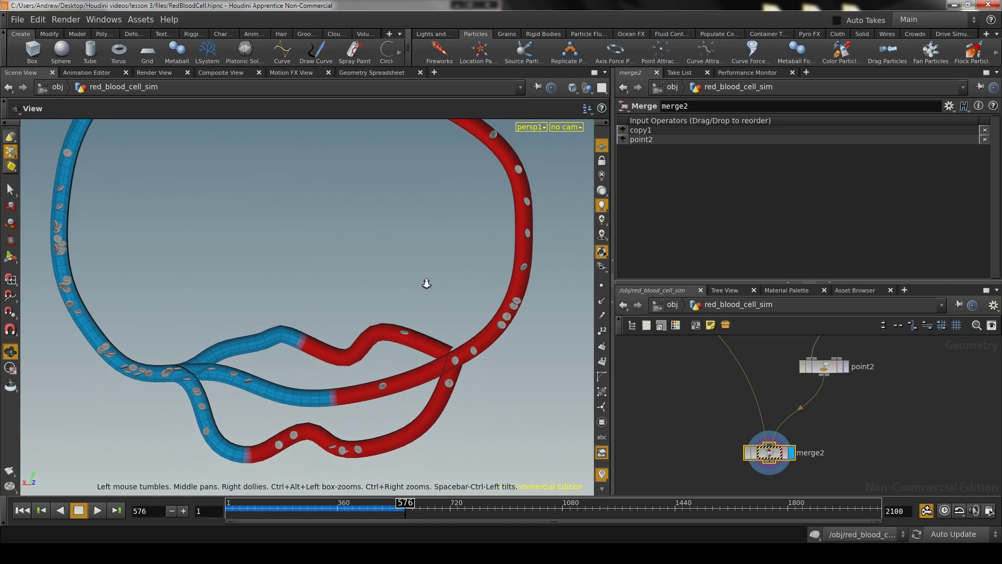
{"action": "middle_click_drag", "start_coordinate": [452, 277], "coordinate": [457, 436]}
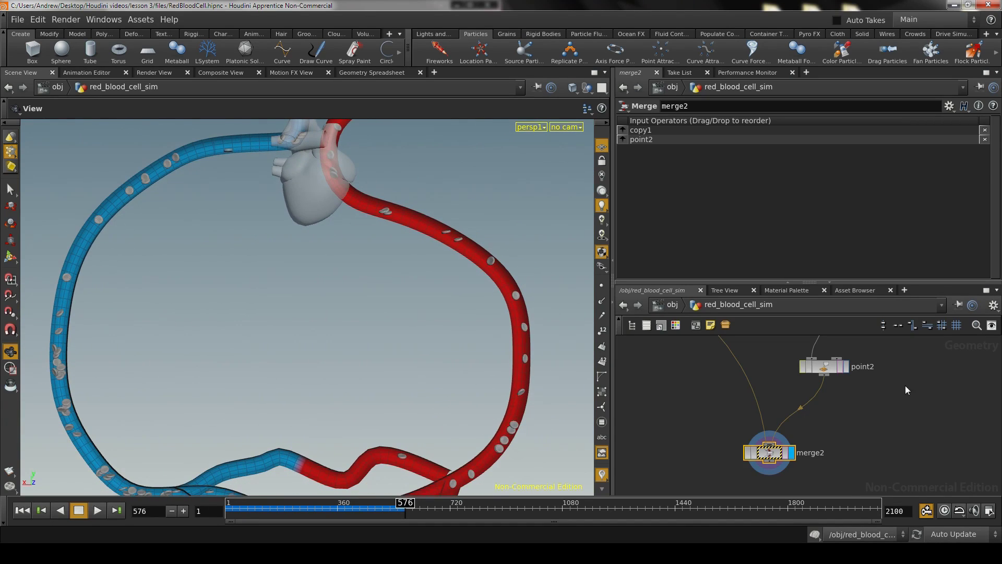
{"action": "middle_click_drag", "start_coordinate": [900, 402], "coordinate": [862, 455]}
{"action": "mouse_move", "coordinate": [880, 366]}
{"action": "middle_mouse_down"}
{"action": "mouse_move", "coordinate": [872, 459]}
{"action": "mouse_move", "coordinate": [860, 434]}
{"action": "mouse_move", "coordinate": [874, 362]}
{"action": "middle_mouse_up"}
{"action": "left_click", "coordinate": [800, 432]}
{"action": "left_click_drag", "start_coordinate": [802, 433], "coordinate": [801, 406]}
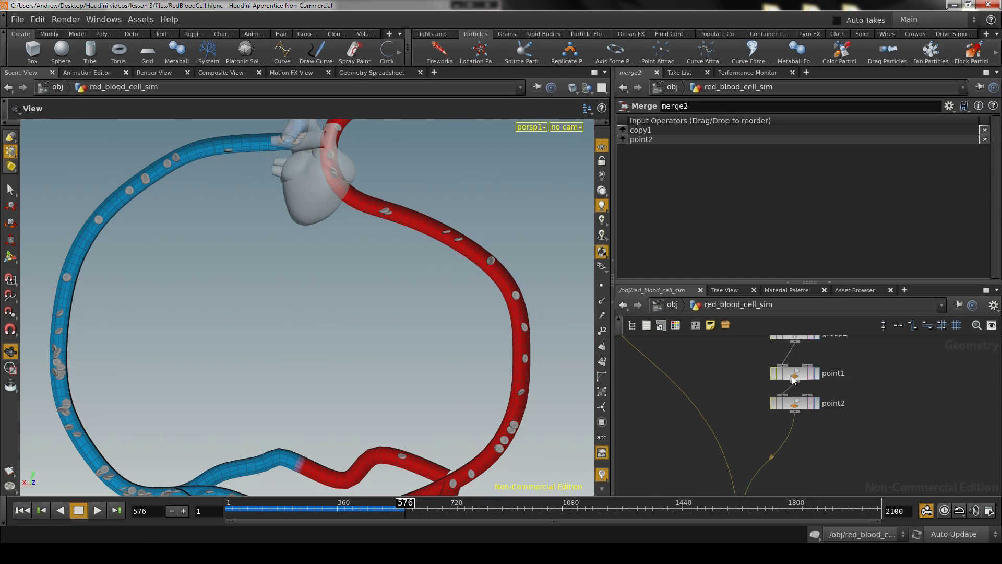
Step: Rename the point1 node Tube_red_color and the point2 node Tube__blue_color
{"action": "left_click", "coordinate": [832, 373]}
{"action": "double_click", "coordinate": [835, 373]}
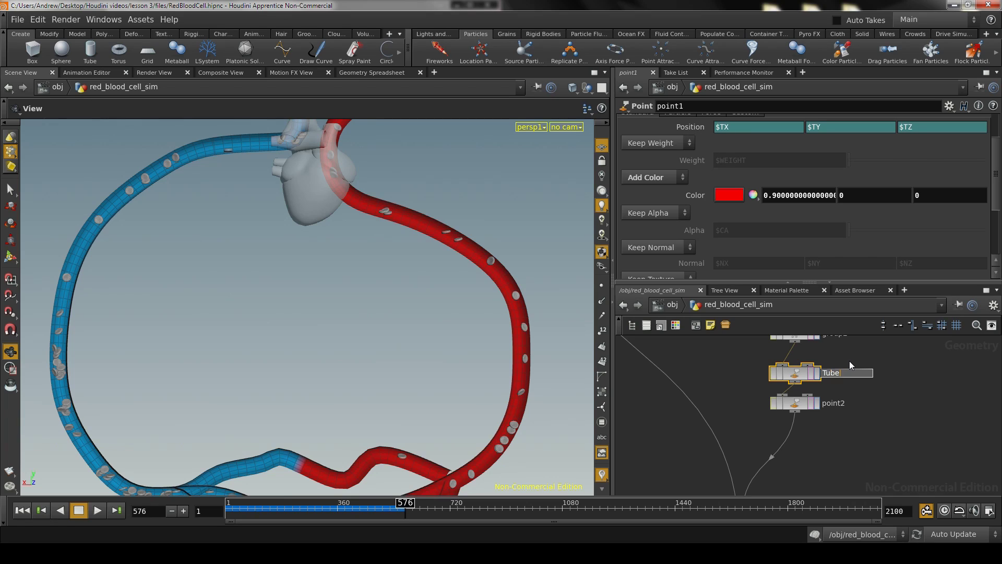
{"action": "type", "text": "Tube_red_color"}
{"action": "key", "text": "Return"}
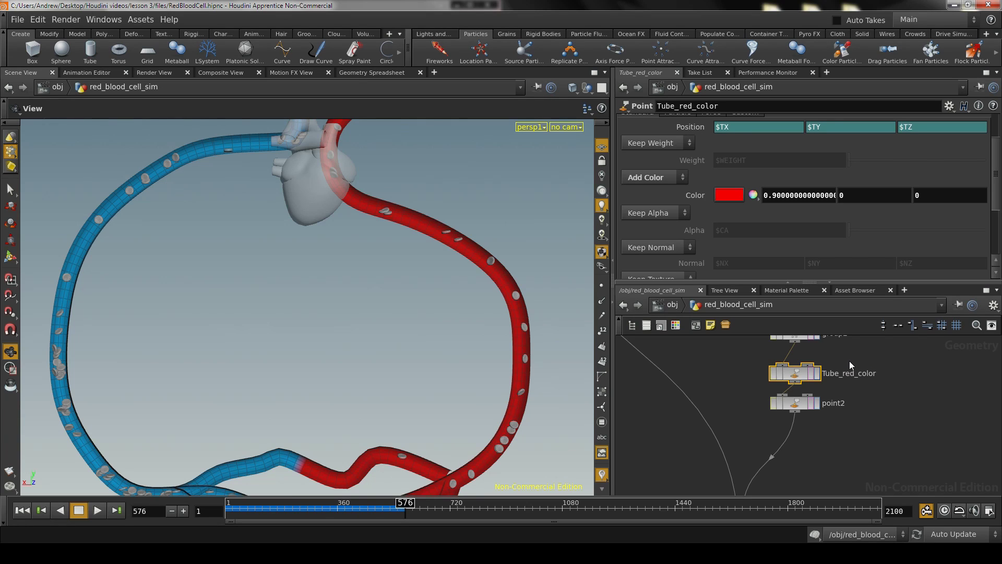
{"action": "double_click", "coordinate": [835, 402]}
{"action": "key", "text": "BackSpace"}
{"action": "type", "text": "Tube__blue_color"}
{"action": "key", "text": "Return"}
Step: Lighten the vessel colours to pale red in Tube_red_color and pale blue, about 0.486, 0.622, 0.9, in Tube__blue_color
{"action": "left_click", "coordinate": [733, 196]}
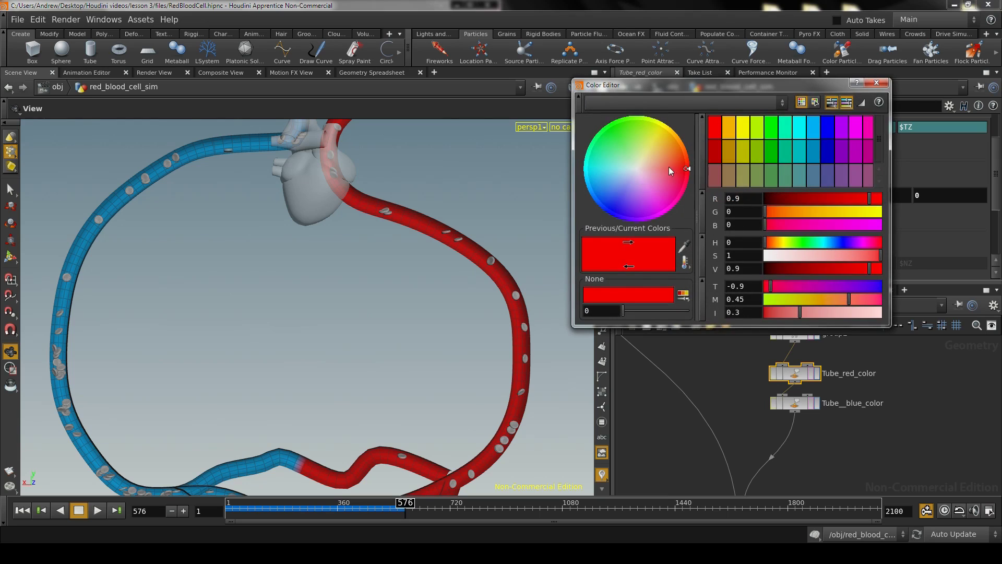
{"action": "mouse_move", "coordinate": [659, 175]}
{"action": "left_mouse_down"}
{"action": "mouse_move", "coordinate": [669, 168]}
{"action": "mouse_move", "coordinate": [661, 168]}
{"action": "left_mouse_up"}
{"action": "left_click", "coordinate": [798, 403]}
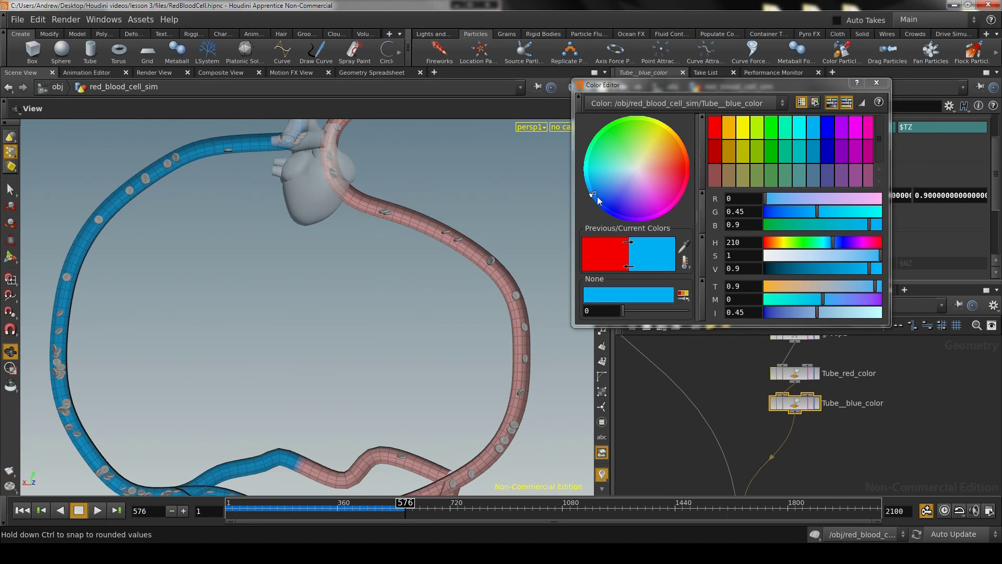
{"action": "left_click_drag", "start_coordinate": [598, 199], "coordinate": [620, 183]}
{"action": "left_click", "coordinate": [877, 83]}
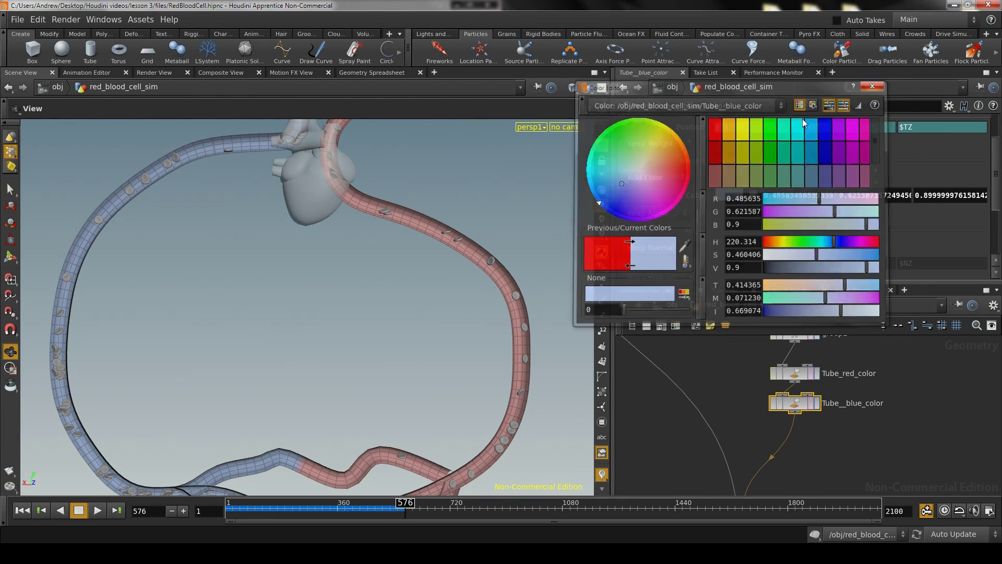
Step: Return to frame 1 and examine the cells inside the paler vessels from close and distant views
{"action": "left_click_drag", "start_coordinate": [423, 351], "coordinate": [400, 175]}
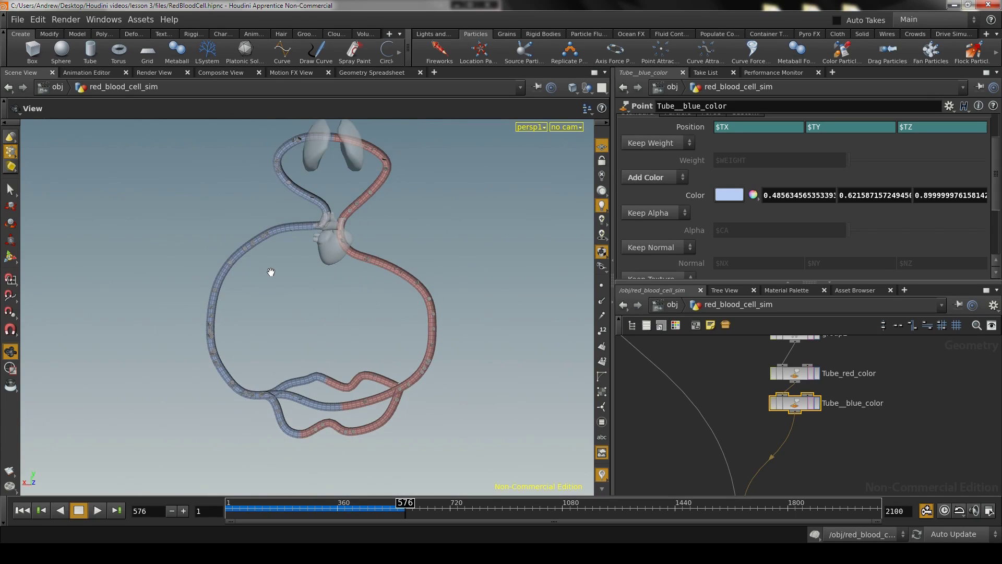
{"action": "right_click_drag", "start_coordinate": [271, 283], "coordinate": [506, 271]}
{"action": "middle_click_drag", "start_coordinate": [447, 292], "coordinate": [445, 266]}
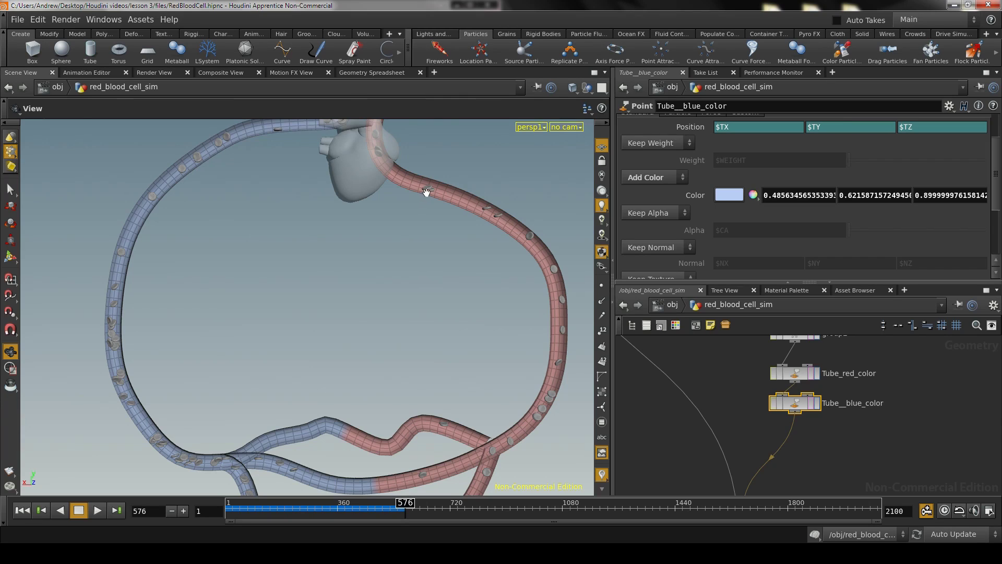
{"action": "middle_click_drag", "start_coordinate": [425, 240], "coordinate": [431, 227]}
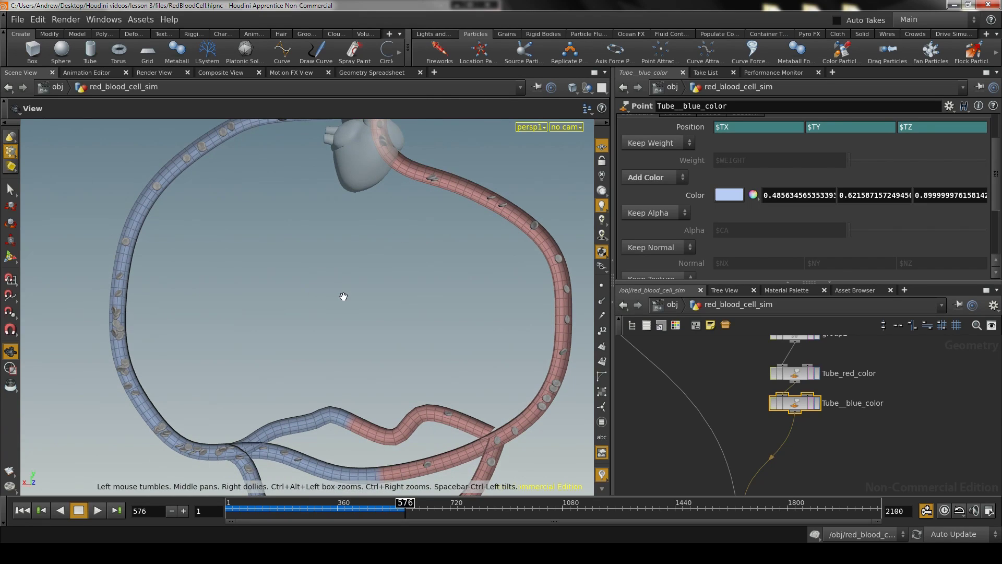
{"action": "middle_click_drag", "start_coordinate": [343, 298], "coordinate": [336, 286]}
{"action": "left_click", "coordinate": [22, 510]}
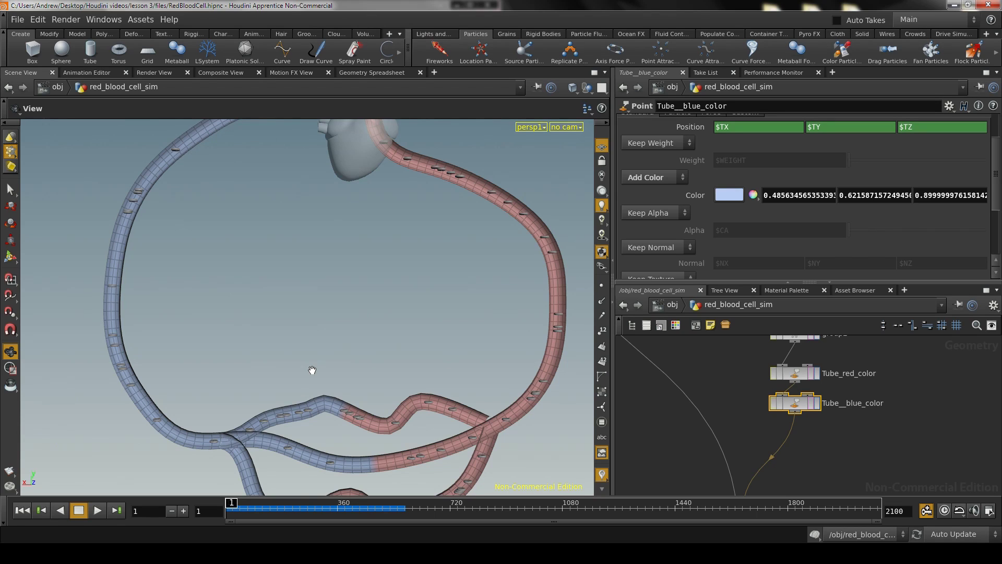
{"action": "middle_click_drag", "start_coordinate": [439, 398], "coordinate": [452, 330]}
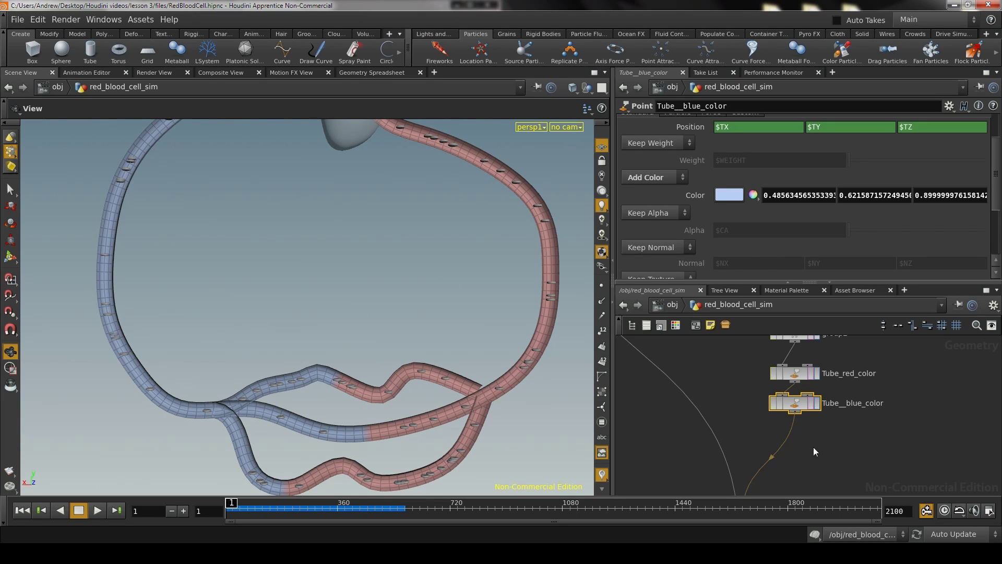
{"action": "left_click", "coordinate": [799, 447]}
{"action": "right_click_drag", "start_coordinate": [515, 289], "coordinate": [452, 304]}
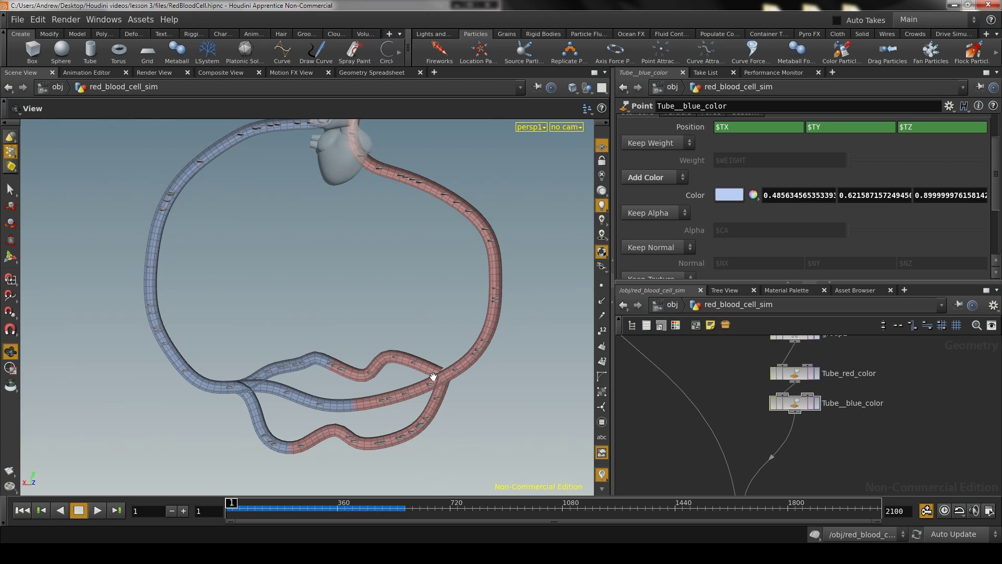
{"action": "left_click_drag", "start_coordinate": [433, 376], "coordinate": [316, 301]}
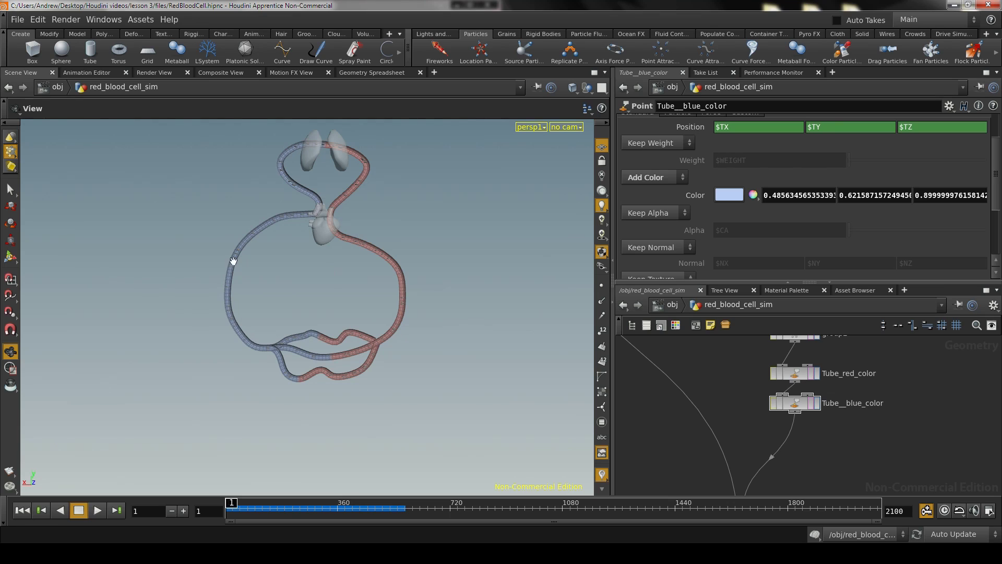
{"action": "right_click_drag", "start_coordinate": [249, 302], "coordinate": [372, 317]}
{"action": "middle_click_drag", "start_coordinate": [372, 317], "coordinate": [371, 383]}
Step: Add an Attribute Create node and insert it on the wire between Tube__blue_color and merge2
{"action": "key", "text": "Tab"}
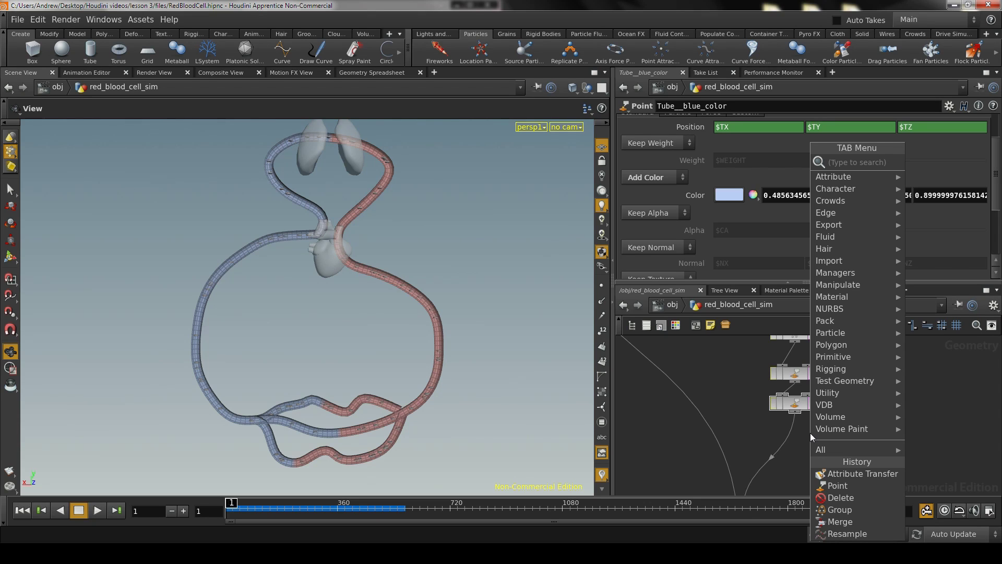
{"action": "type", "text": "attribute cre"}
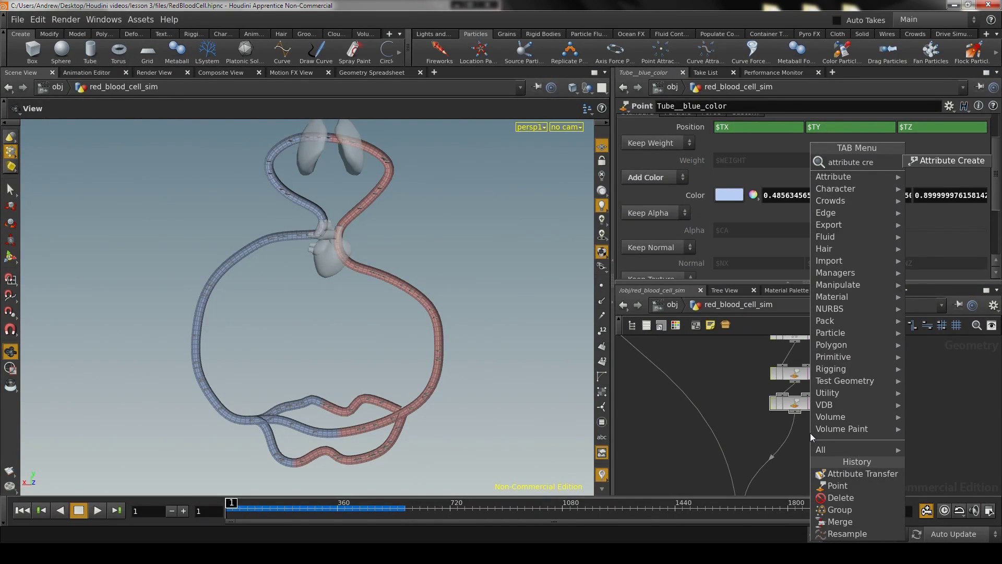
{"action": "key", "text": "Return"}
{"action": "left_click", "coordinate": [835, 439]}
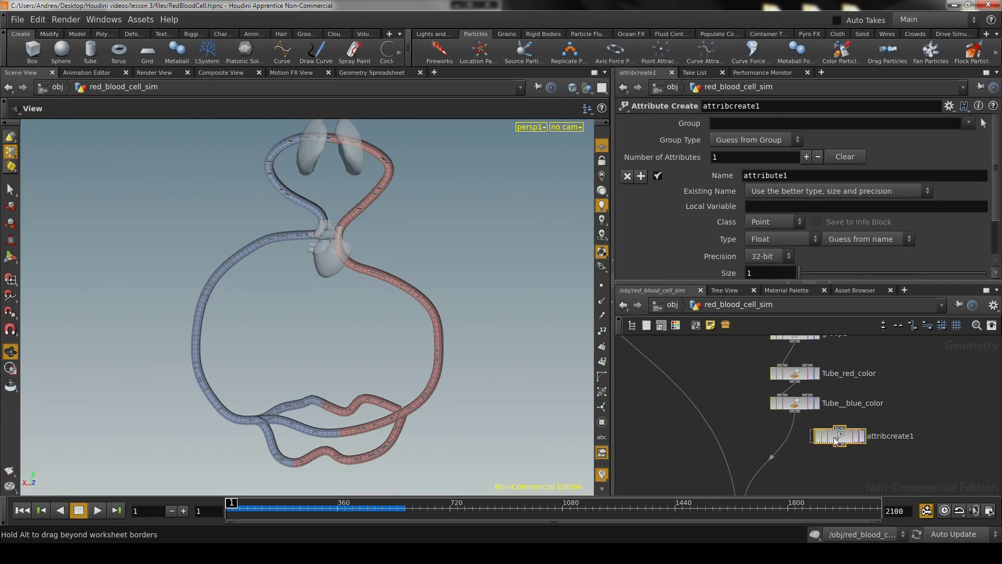
{"action": "left_click_drag", "start_coordinate": [835, 442], "coordinate": [790, 440]}
Step: Move merge2 further below attribcreate1 and set the display flag on attribcreate1
{"action": "scroll", "coordinate": [859, 472], "scroll_direction": "down", "scroll_amount": 2}
{"action": "middle_click_drag", "start_coordinate": [848, 458], "coordinate": [865, 401]}
{"action": "left_click_drag", "start_coordinate": [782, 451], "coordinate": [777, 475]}
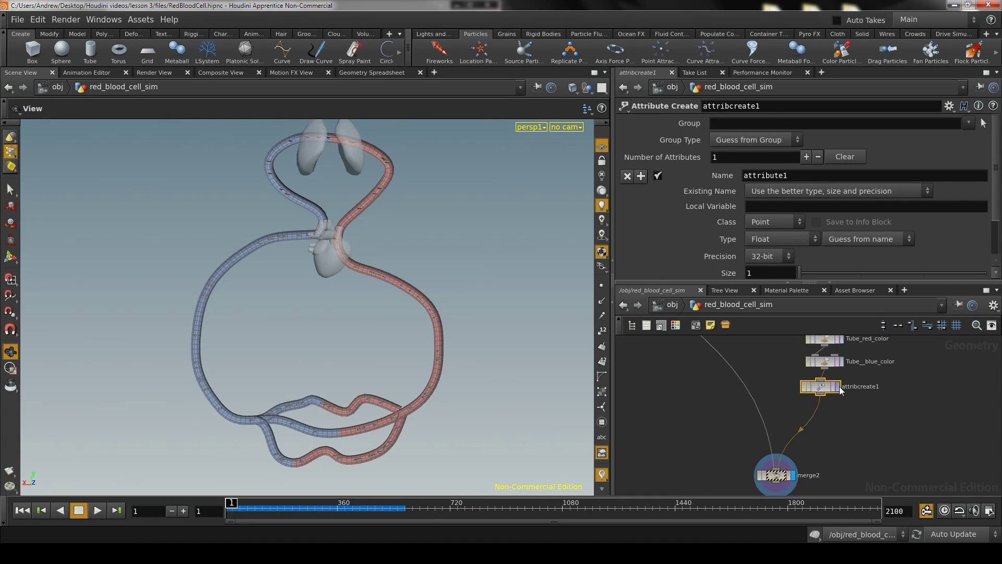
{"action": "left_click", "coordinate": [826, 391]}
{"action": "scroll", "coordinate": [766, 411], "scroll_direction": "up", "scroll_amount": 4}
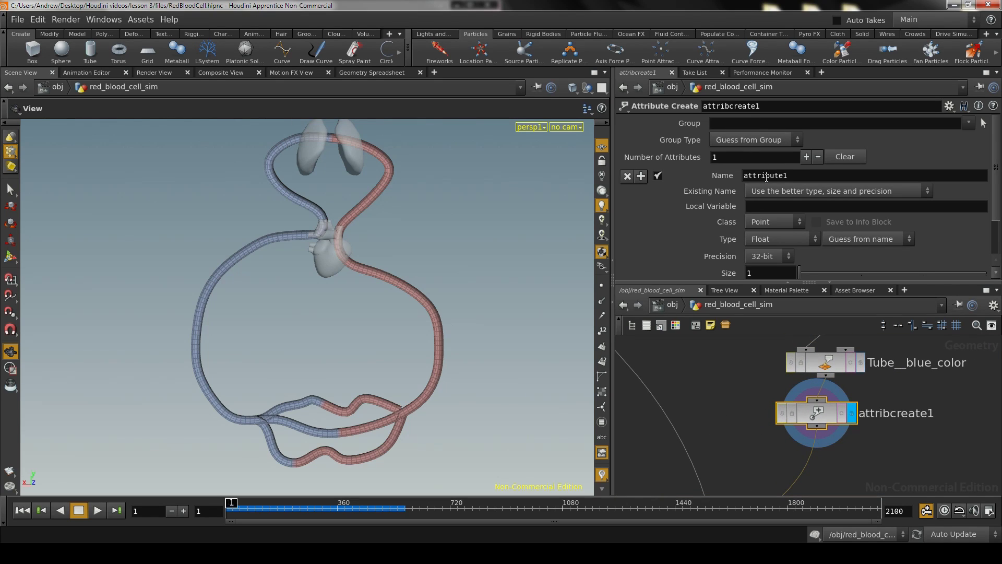
Step: Name the new point attribute Has_Oxygen and set its type to Integer
{"action": "double_click", "coordinate": [796, 179]}
{"action": "type", "text": "Has_0xygen"}
{"action": "key", "text": "Return"}
{"action": "scroll", "coordinate": [856, 221], "scroll_direction": "down", "scroll_amount": 3}
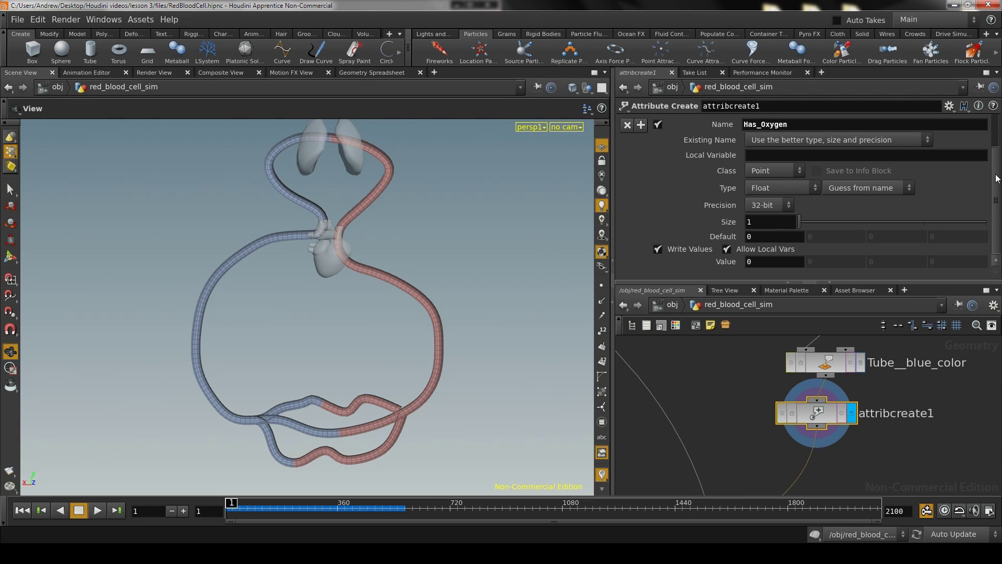
{"action": "scroll", "coordinate": [996, 178], "scroll_direction": "up", "scroll_amount": 3}
{"action": "scroll", "coordinate": [995, 178], "scroll_direction": "down", "scroll_amount": 3}
{"action": "scroll", "coordinate": [949, 197], "scroll_direction": "up", "scroll_amount": 1}
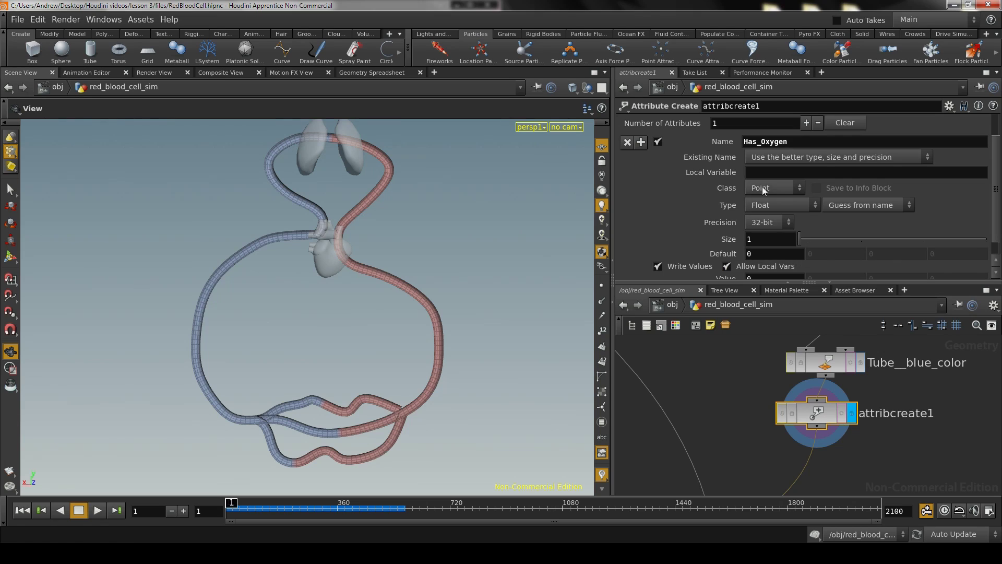
{"action": "left_click", "coordinate": [806, 204]}
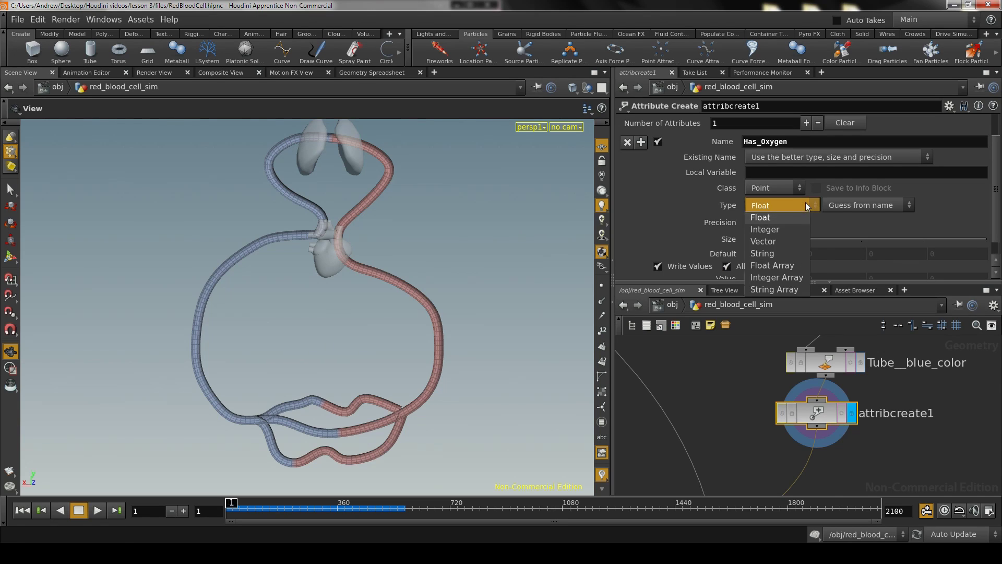
{"action": "left_click", "coordinate": [794, 229]}
{"action": "scroll", "coordinate": [861, 209], "scroll_direction": "down", "scroll_amount": 1}
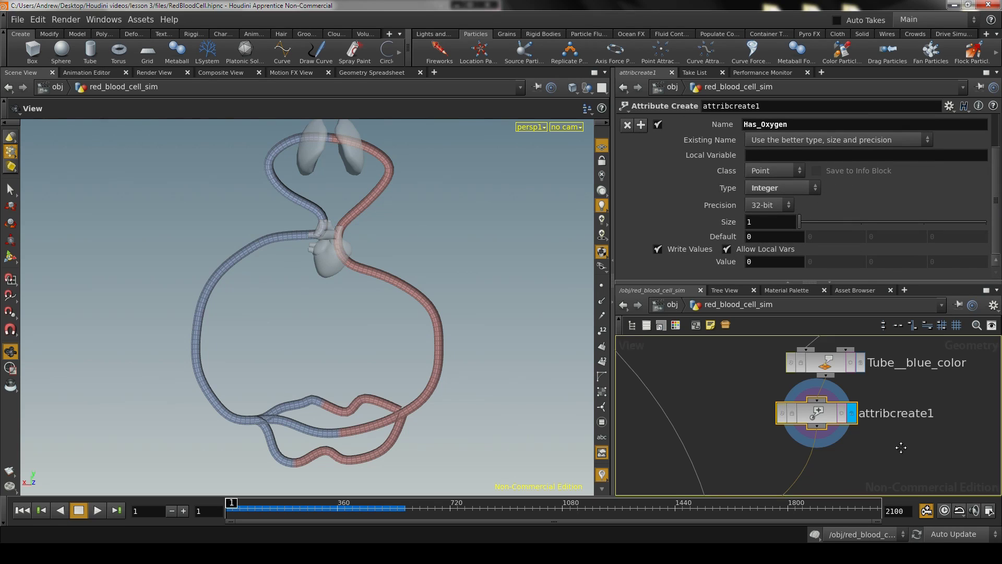
{"action": "scroll", "coordinate": [914, 433], "scroll_direction": "down", "scroll_amount": 2}
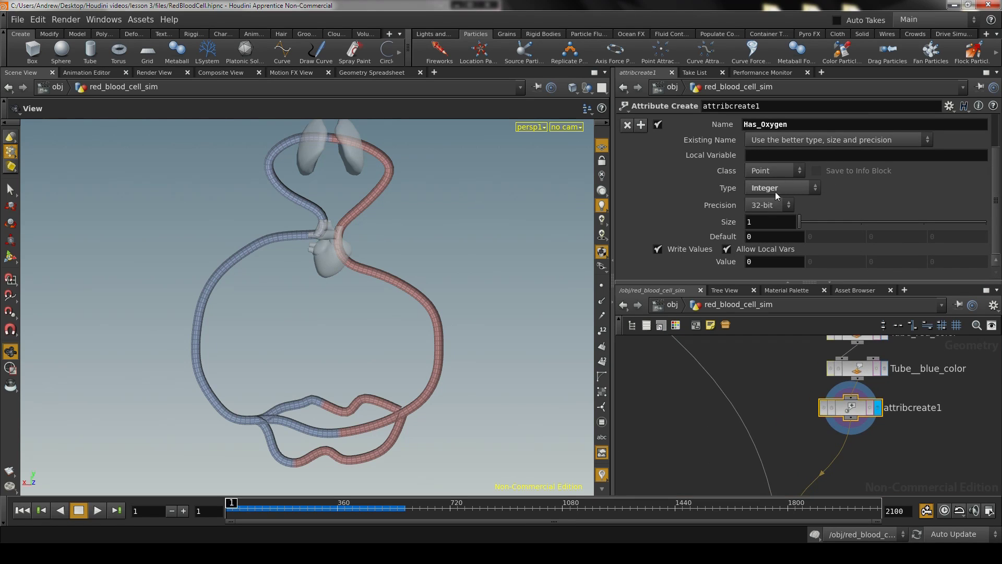
Step: Add a Point node and insert it on the wire between attribcreate1 and merge2
{"action": "middle_click_drag", "start_coordinate": [905, 429], "coordinate": [899, 415]}
{"action": "left_click", "coordinate": [876, 449]}
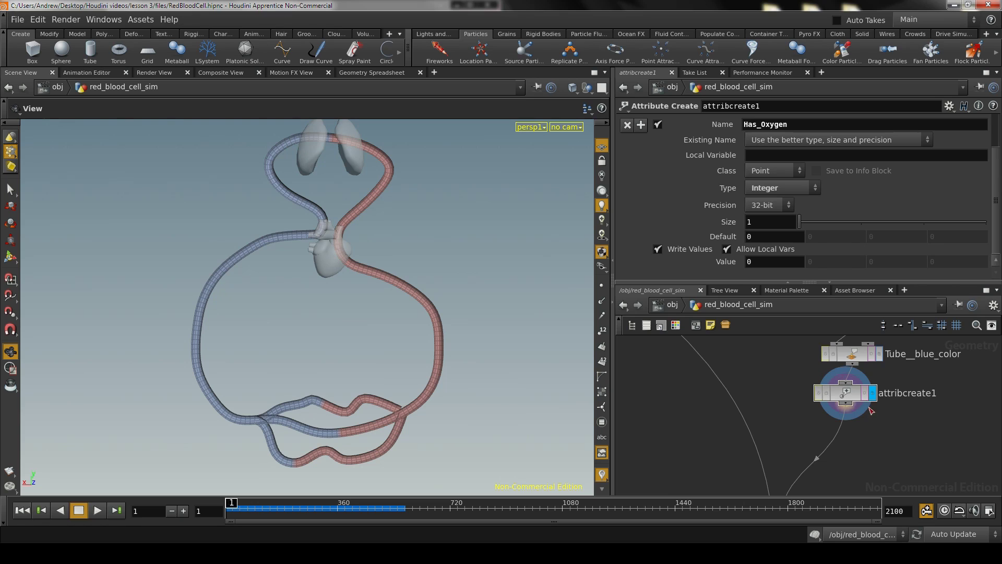
{"action": "middle_click_drag", "start_coordinate": [879, 423], "coordinate": [873, 408]}
{"action": "key", "text": "Tab"}
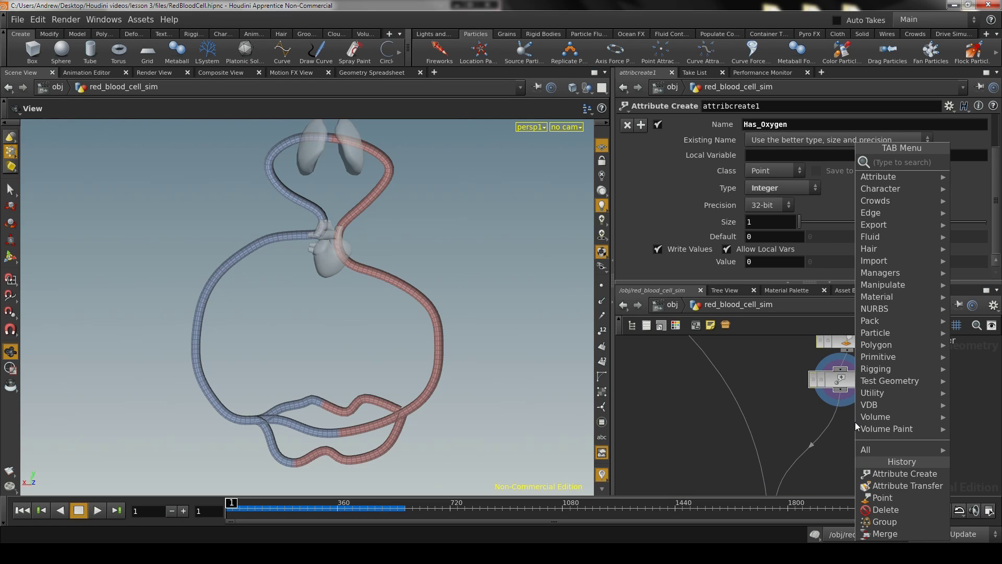
{"action": "type", "text": "point"}
{"action": "key", "text": "Return"}
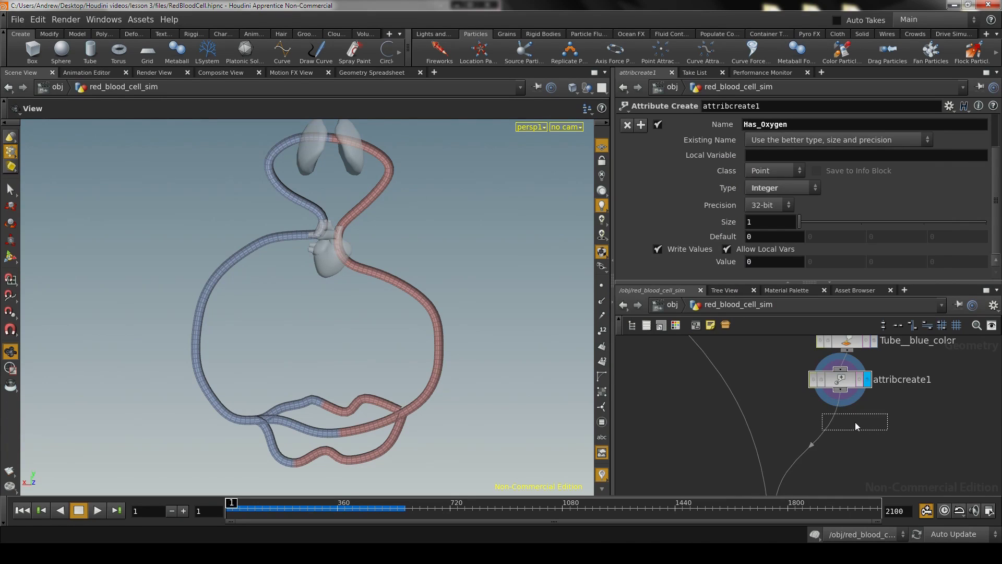
{"action": "left_click", "coordinate": [855, 426]}
{"action": "left_click_drag", "start_coordinate": [856, 426], "coordinate": [837, 432]}
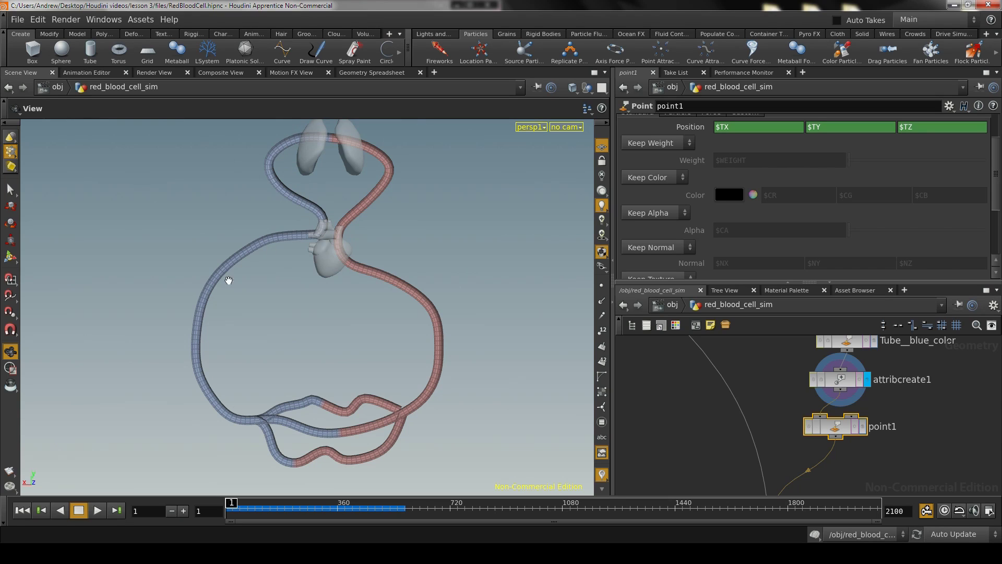
Step: Restrict the new Point node to the red_points group
{"action": "middle_click_drag", "start_coordinate": [794, 380], "coordinate": [770, 421]}
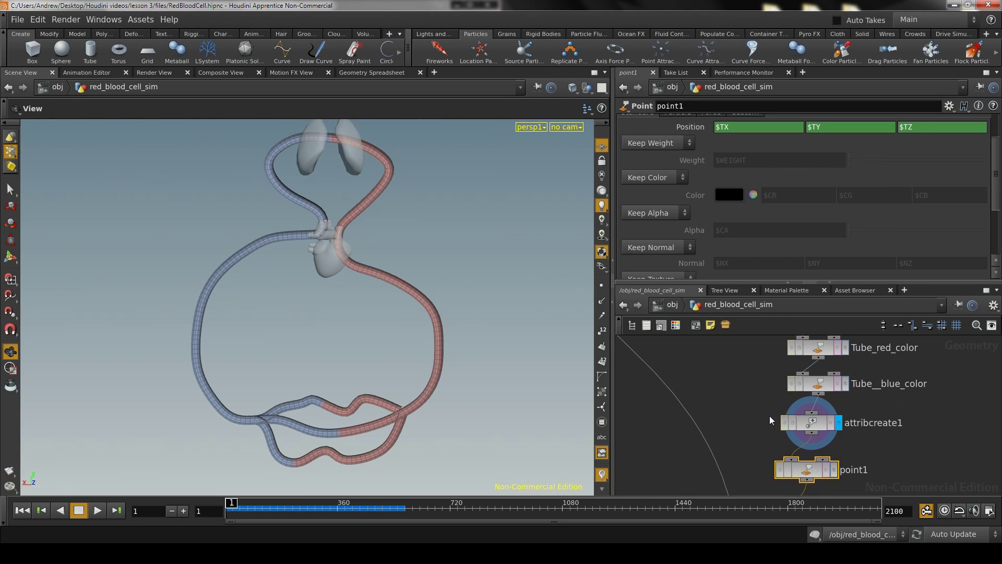
{"action": "scroll", "coordinate": [883, 195], "scroll_direction": "up", "scroll_amount": 3}
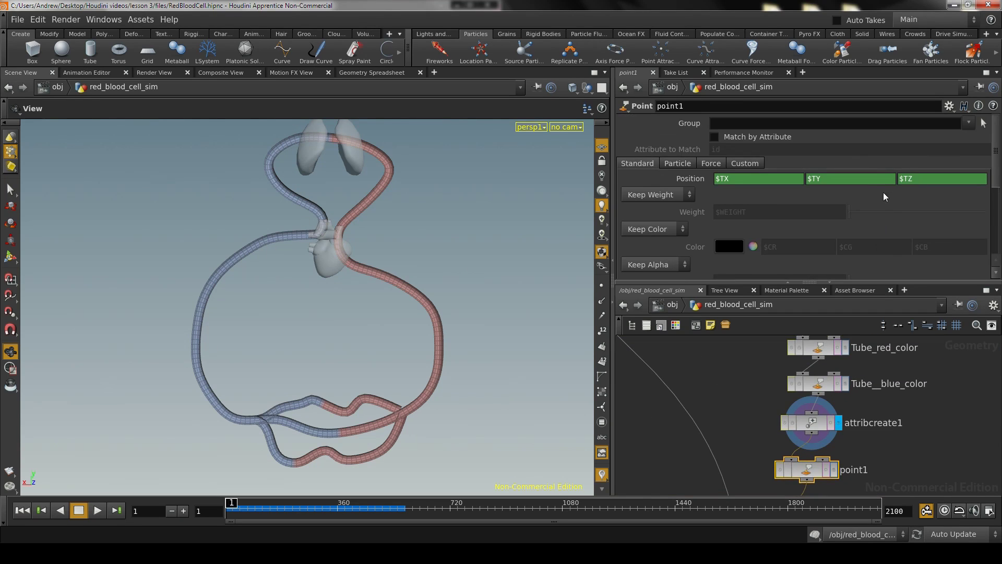
{"action": "left_click", "coordinate": [970, 125]}
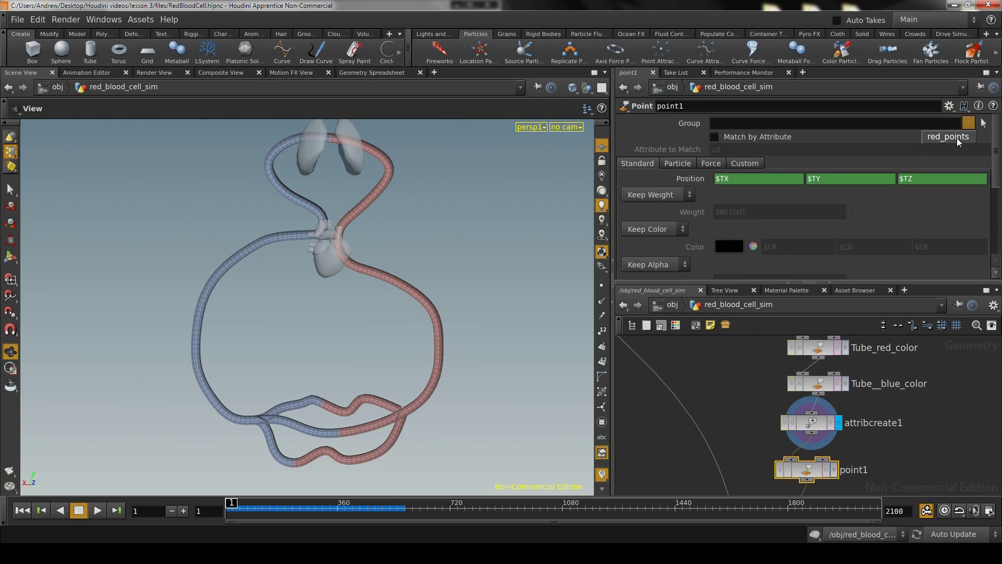
{"action": "left_click", "coordinate": [958, 137]}
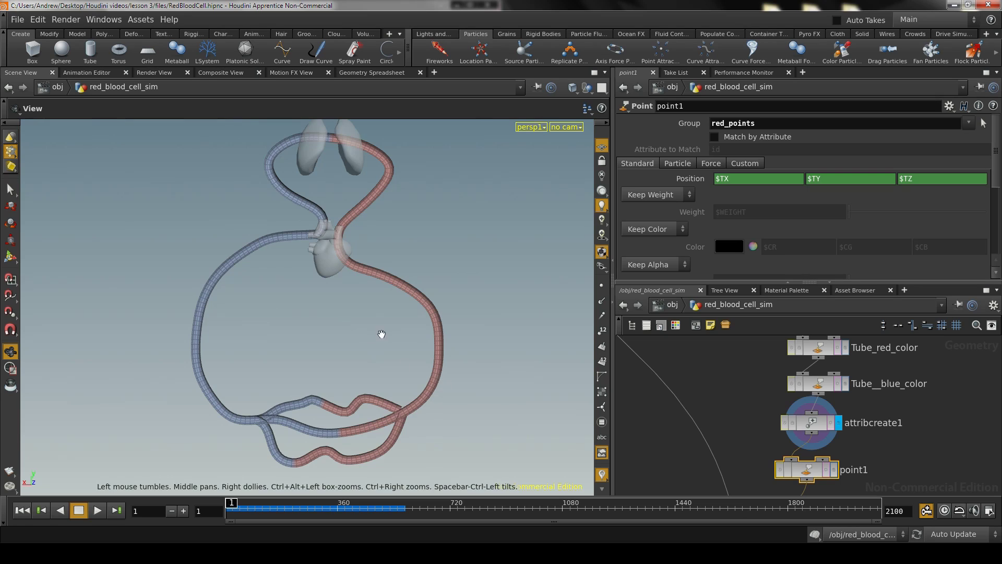
{"action": "scroll", "coordinate": [382, 334], "scroll_direction": "up", "scroll_amount": 3}
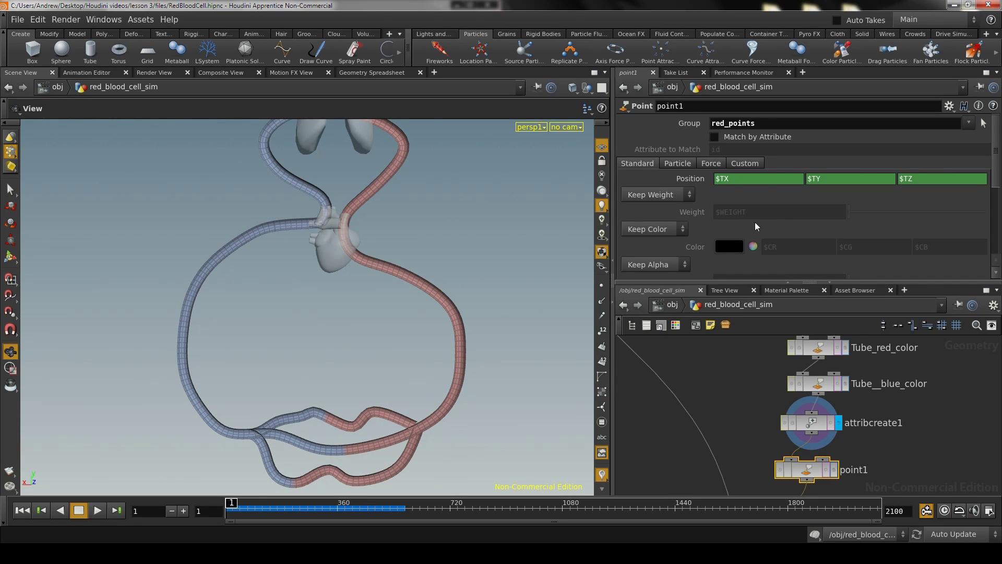
{"action": "left_click_drag", "start_coordinate": [995, 146], "coordinate": [993, 171]}
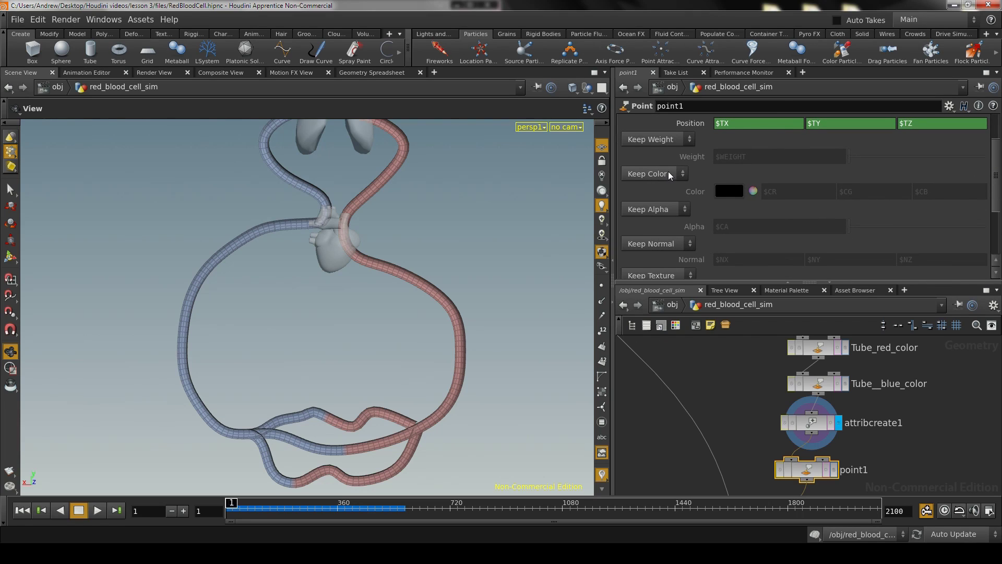
Step: Check the attribute name on the attribcreate1 node and set the display flag on the point1 node
{"action": "scroll", "coordinate": [695, 176], "scroll_direction": "up", "scroll_amount": 3}
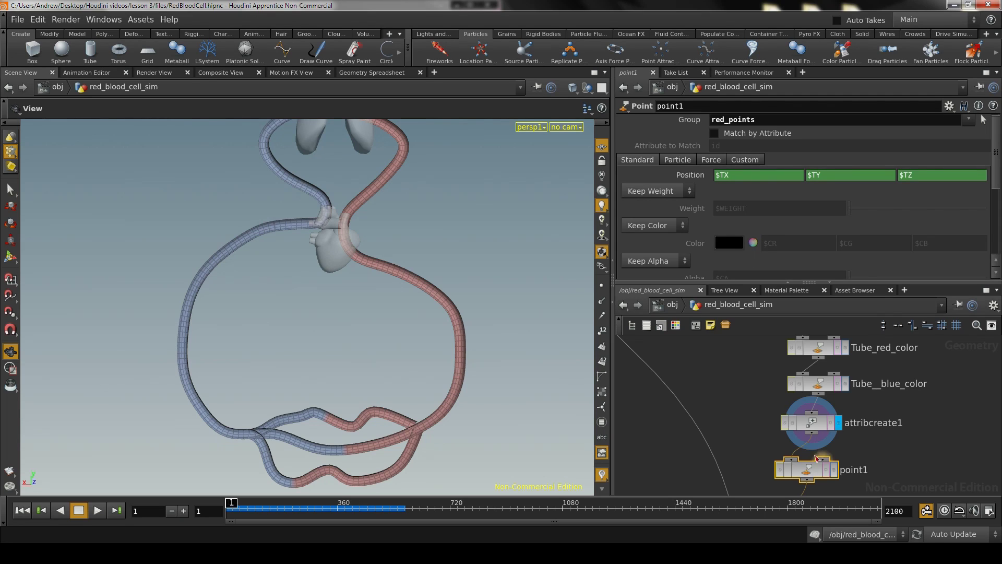
{"action": "left_click", "coordinate": [815, 424]}
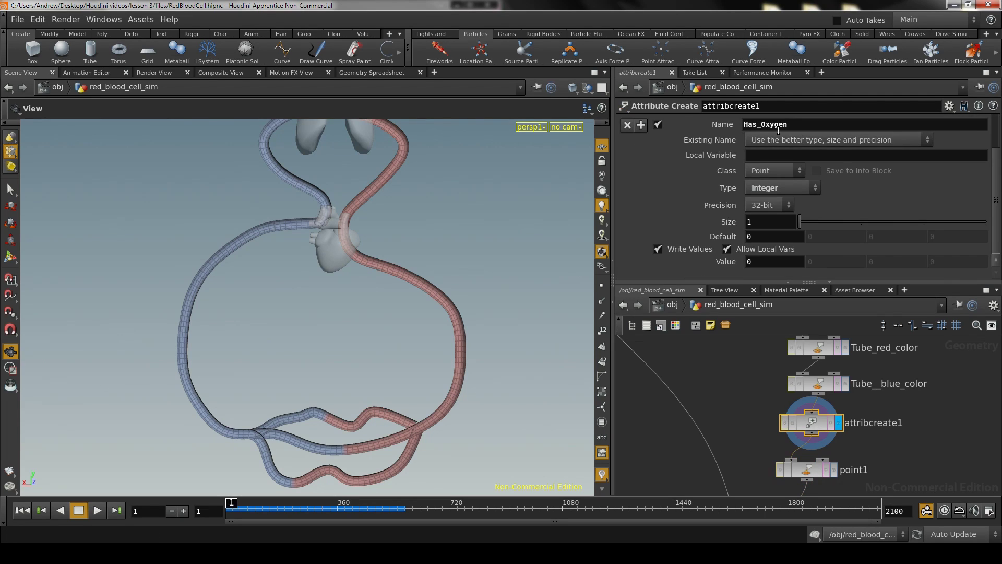
{"action": "left_click", "coordinate": [811, 470]}
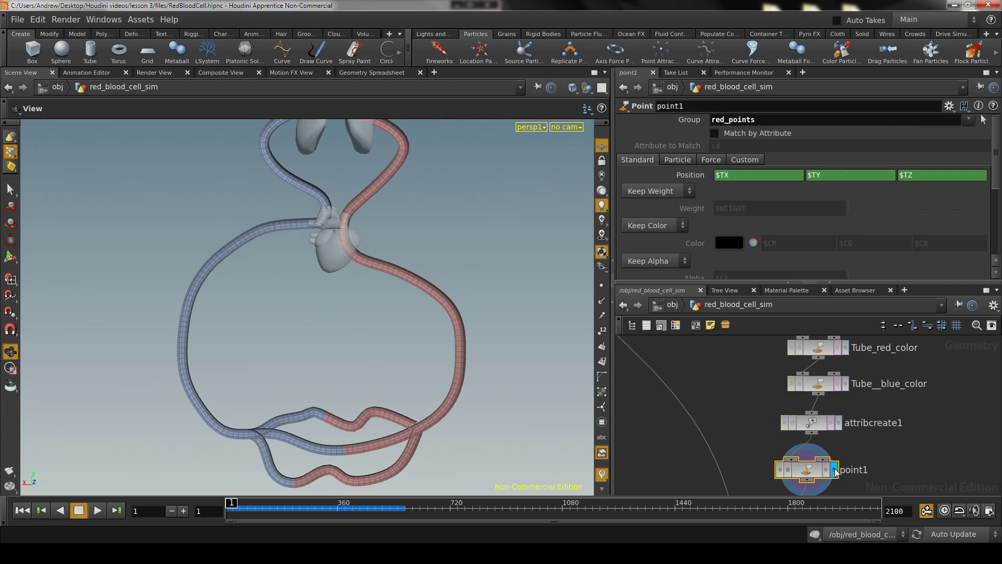
Step: Apply a custom attribute named Has_Oxygen on the point1 node with a first scalar value of 1
{"action": "left_click_drag", "start_coordinate": [995, 166], "coordinate": [993, 202]}
{"action": "scroll", "coordinate": [634, 261], "scroll_direction": "up", "scroll_amount": 3}
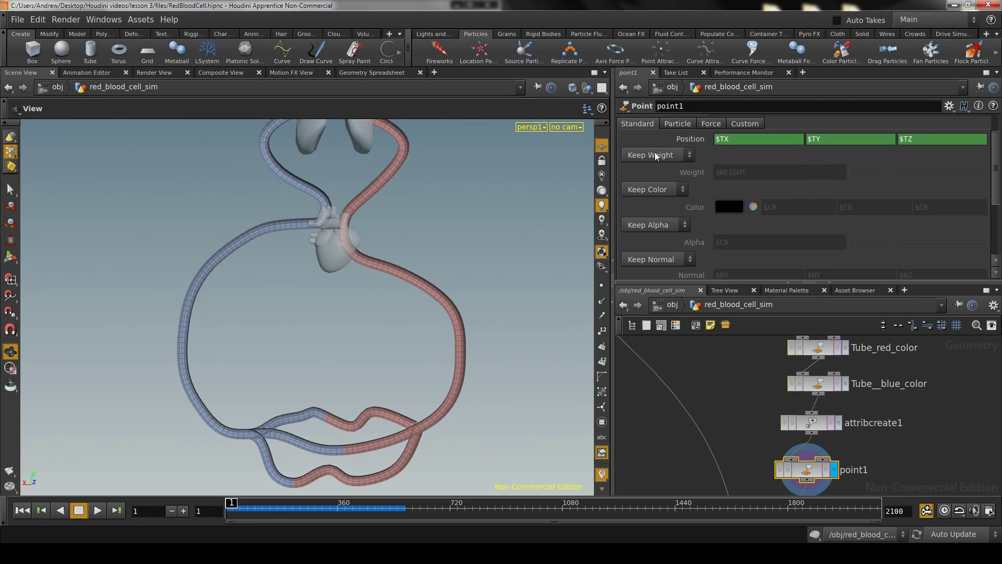
{"action": "scroll", "coordinate": [715, 219], "scroll_direction": "up", "scroll_amount": 2}
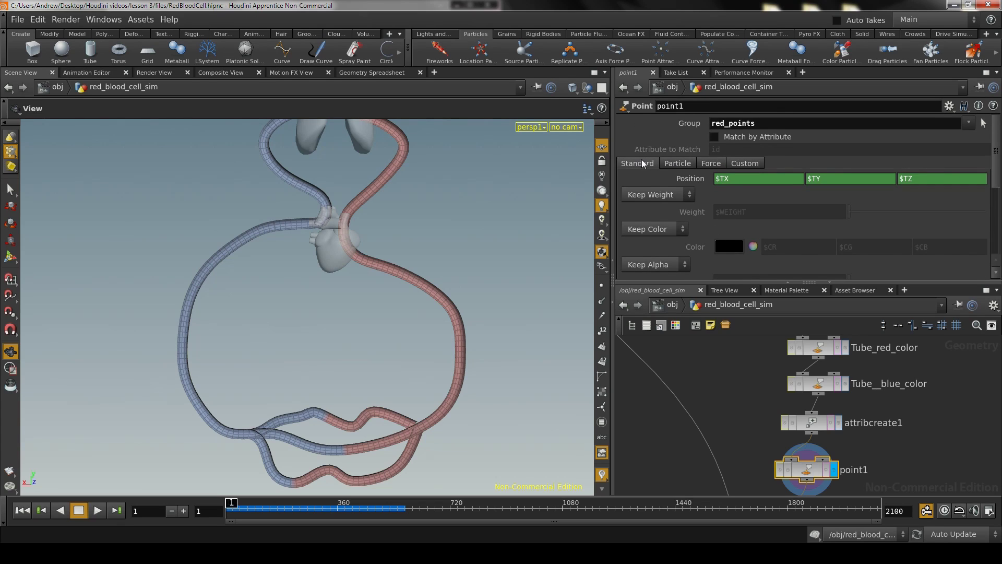
{"action": "left_click", "coordinate": [739, 163]}
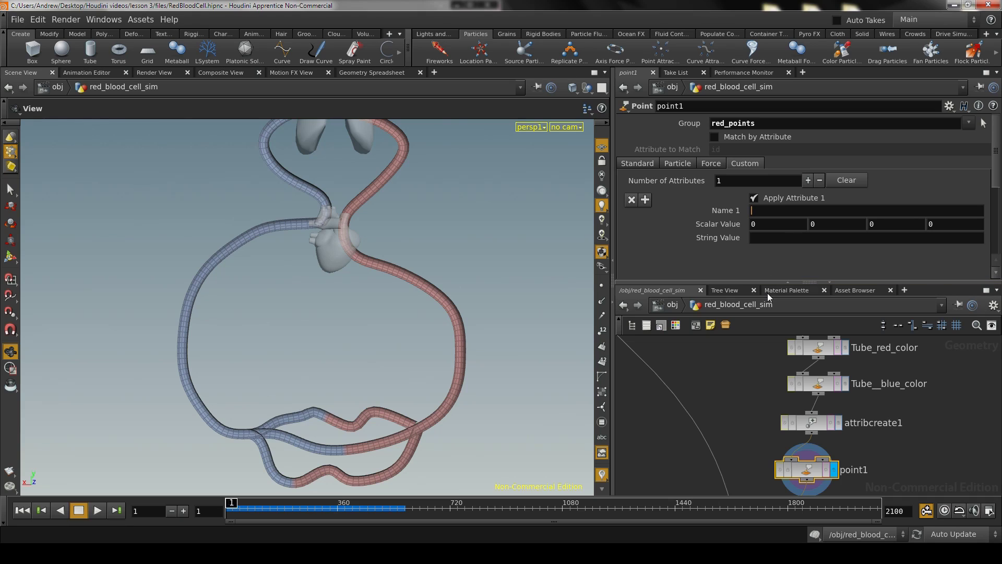
{"action": "type", "text": "Has_Oxygen"}
{"action": "key", "text": "Return"}
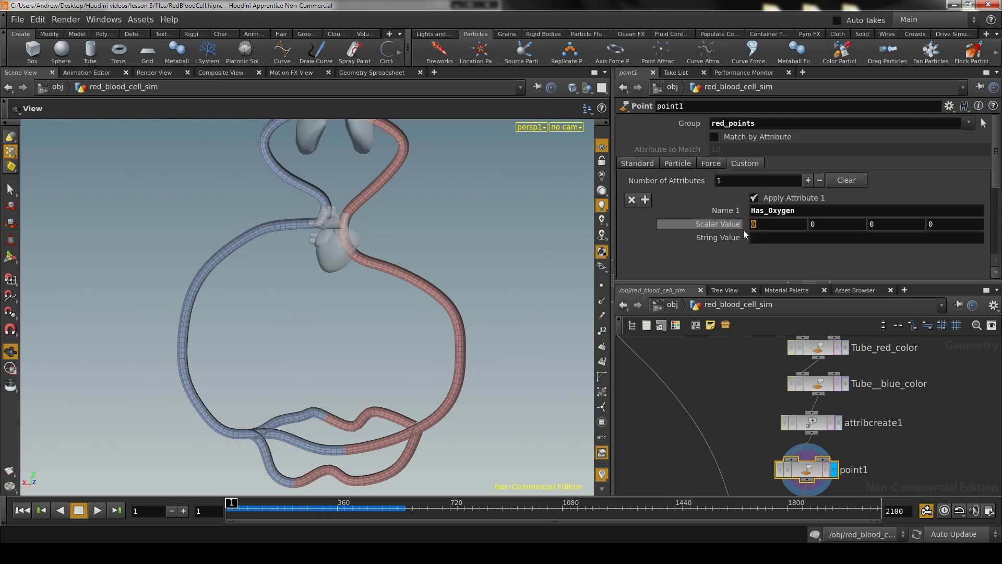
{"action": "type", "text": "1"}
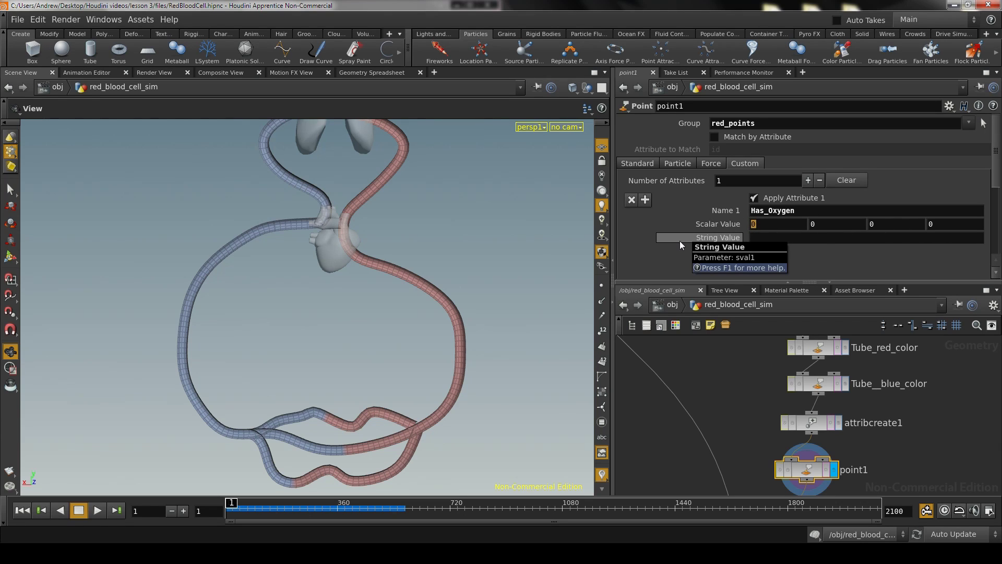
{"action": "type", "text": "1"}
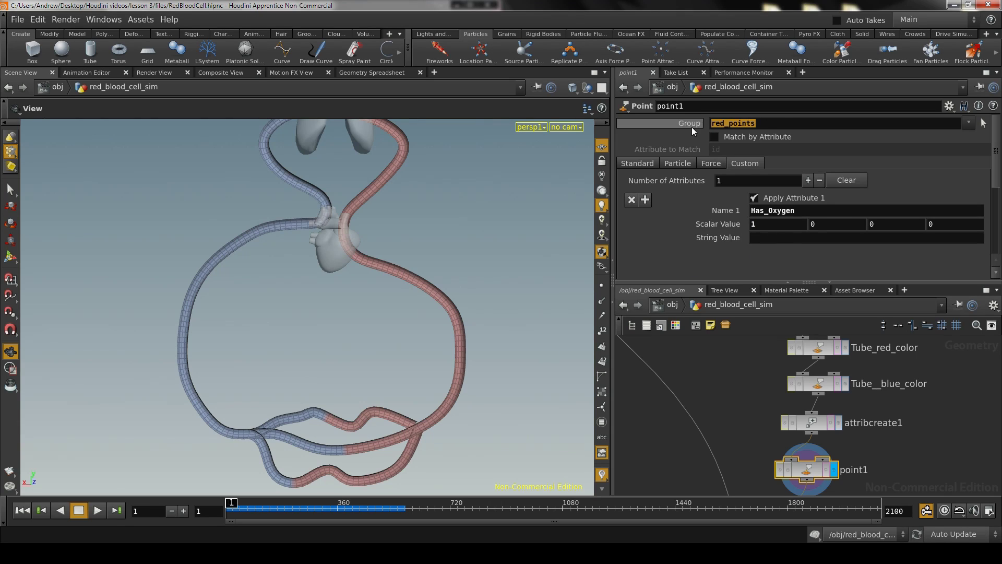
{"action": "left_click", "coordinate": [807, 210]}
{"action": "left_click_drag", "start_coordinate": [807, 211], "coordinate": [747, 224]}
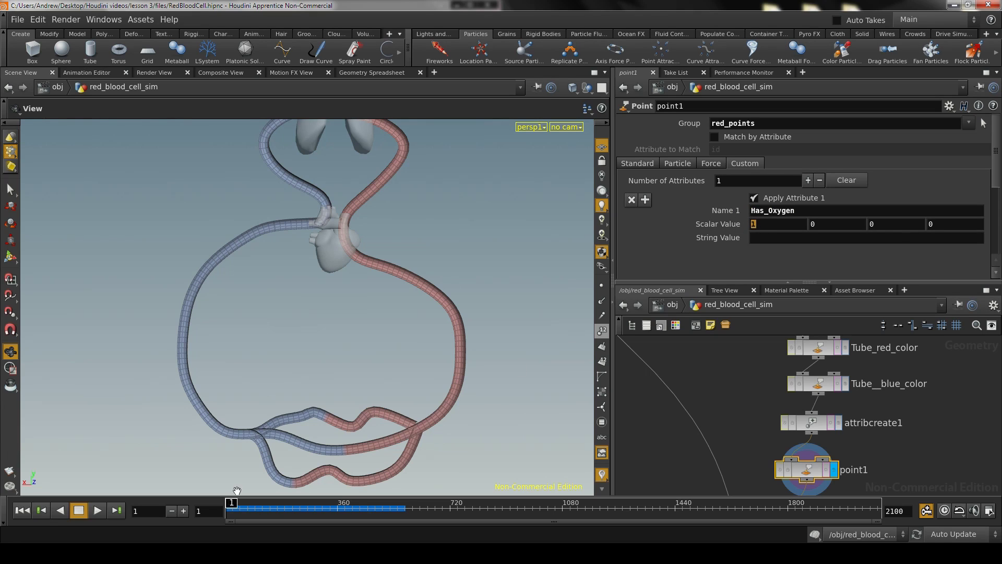
Step: Open a Geometry Spreadsheet in a new floating panel, widen it and look through the Has_Oxygen values of point1
{"action": "left_click", "coordinate": [107, 20]}
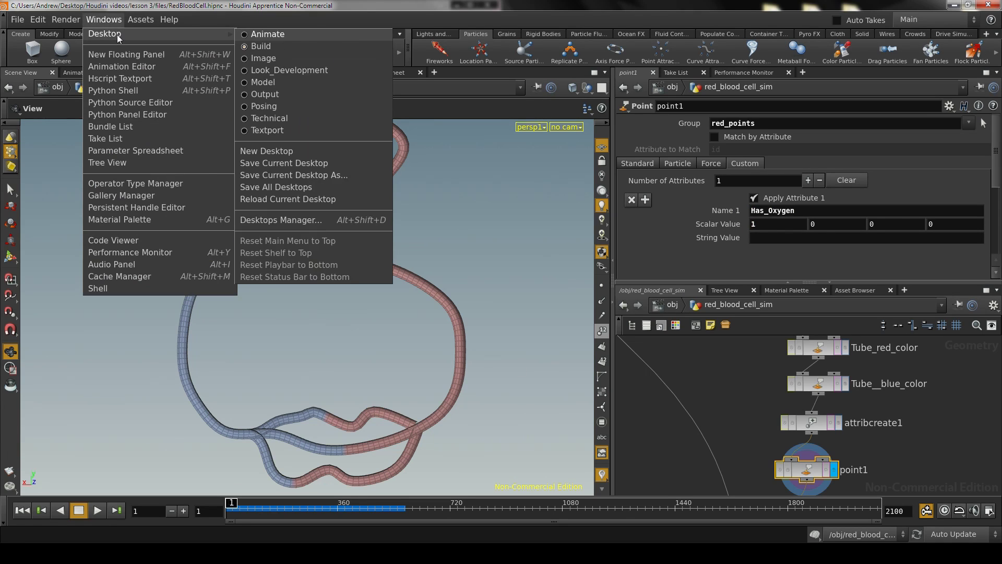
{"action": "left_click", "coordinate": [126, 55]}
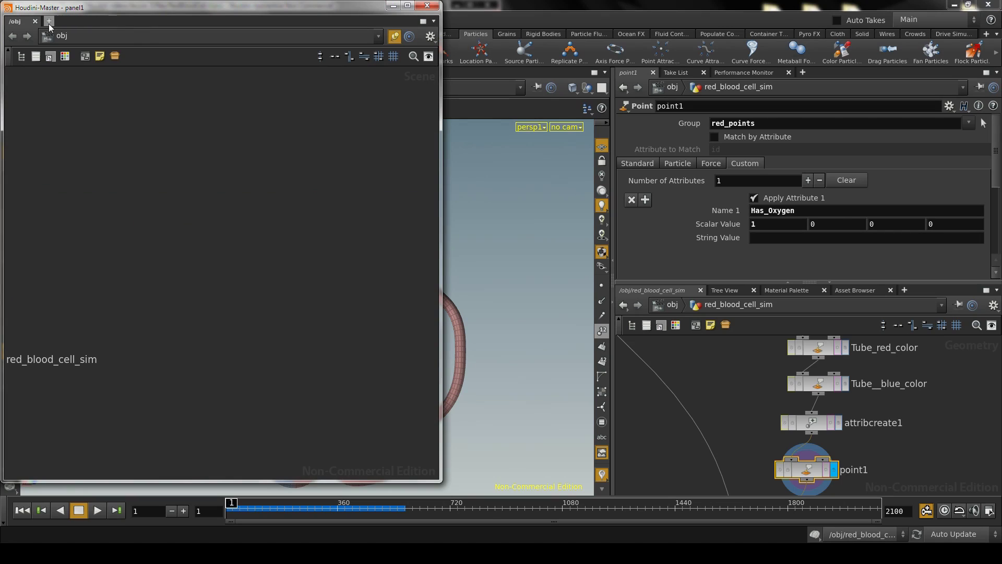
{"action": "left_click", "coordinate": [49, 22]}
{"action": "mouse_move", "coordinate": [80, 44]}
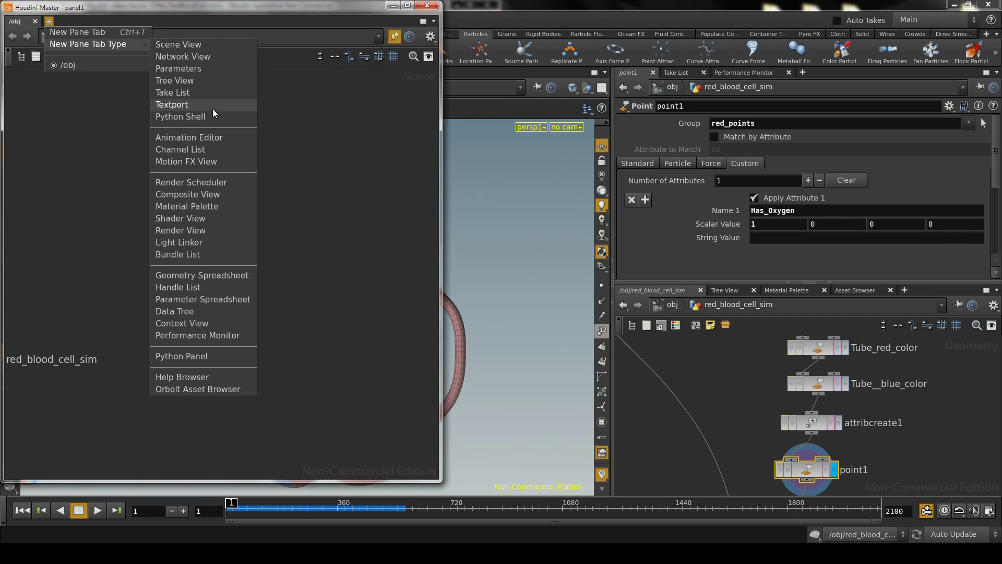
{"action": "left_click", "coordinate": [234, 276]}
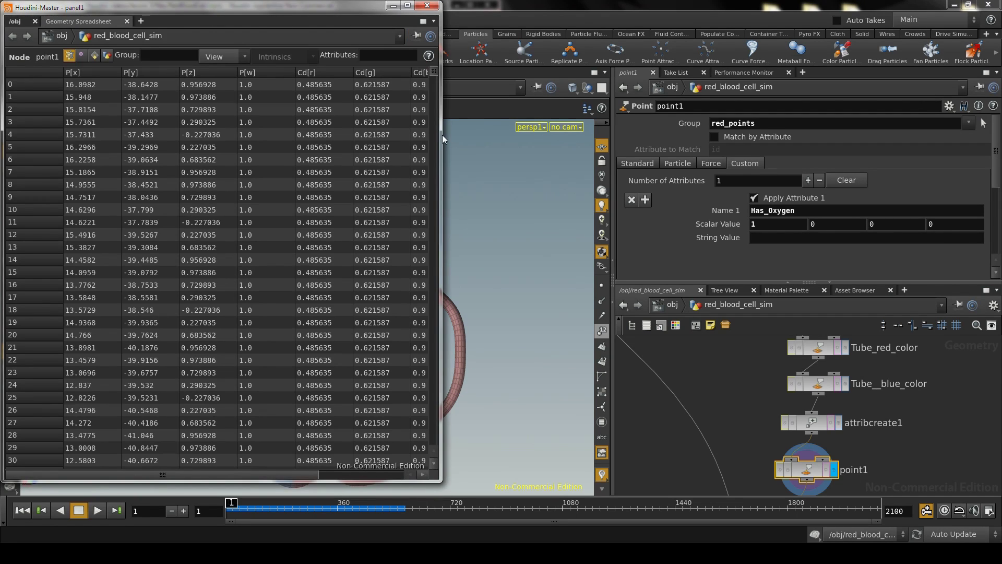
{"action": "left_click_drag", "start_coordinate": [442, 141], "coordinate": [603, 158]}
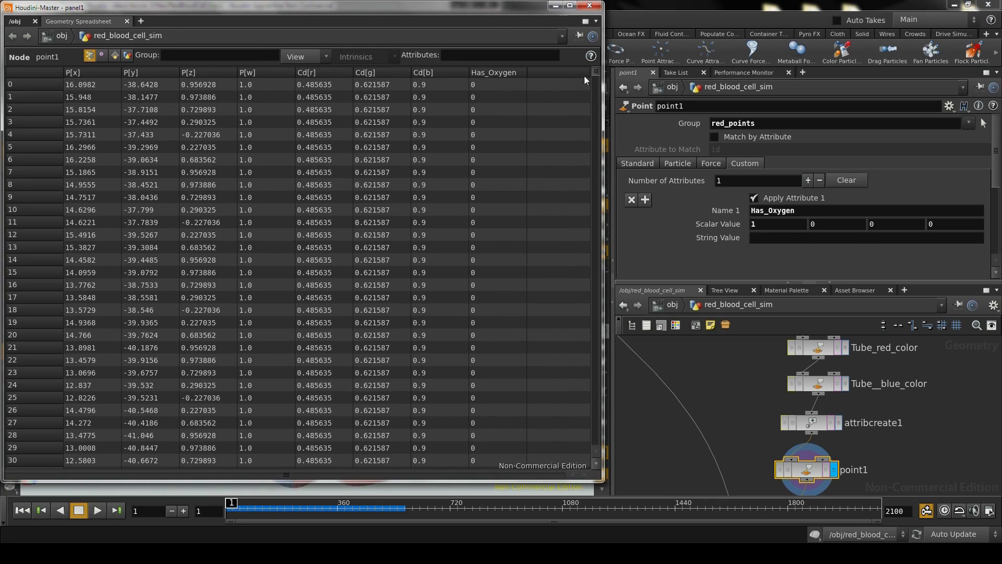
{"action": "left_click_drag", "start_coordinate": [597, 70], "coordinate": [597, 99]}
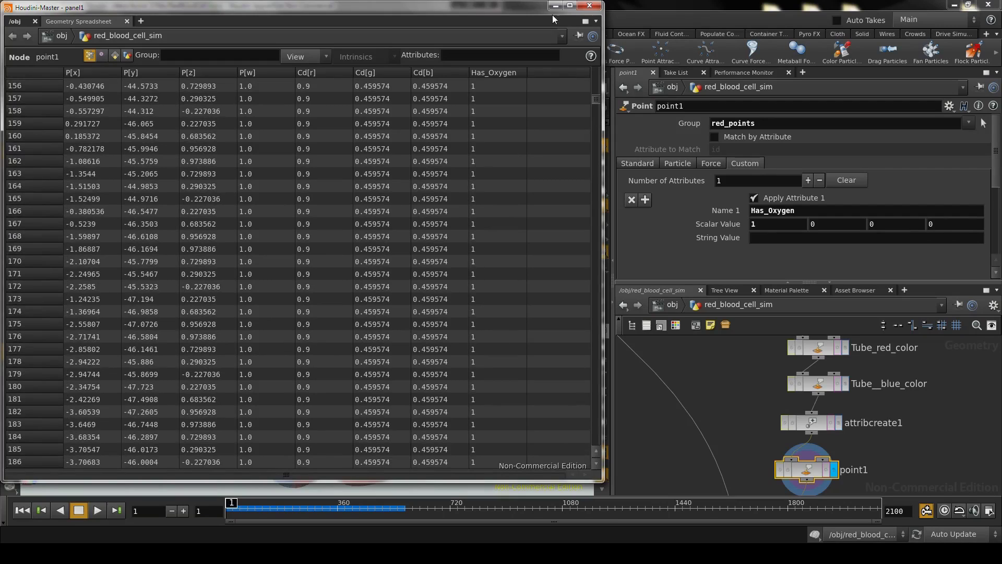
Step: Select a stretch of points on the red vessel beside the heart and limit the Geometry Spreadsheet to selected points
{"action": "left_click_drag", "start_coordinate": [553, 19], "coordinate": [412, 457]}
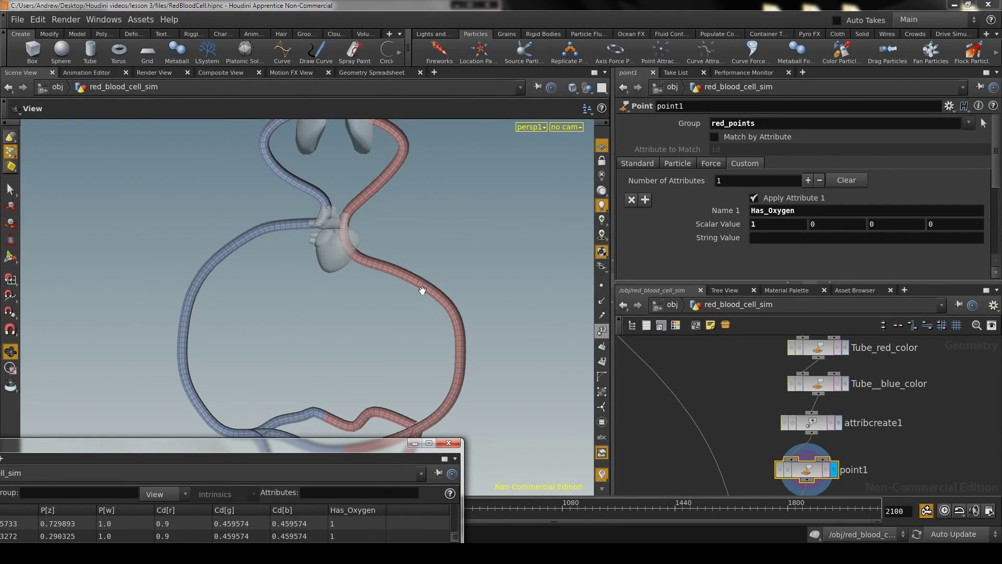
{"action": "key", "text": "s"}
{"action": "left_click_drag", "start_coordinate": [462, 241], "coordinate": [390, 371]}
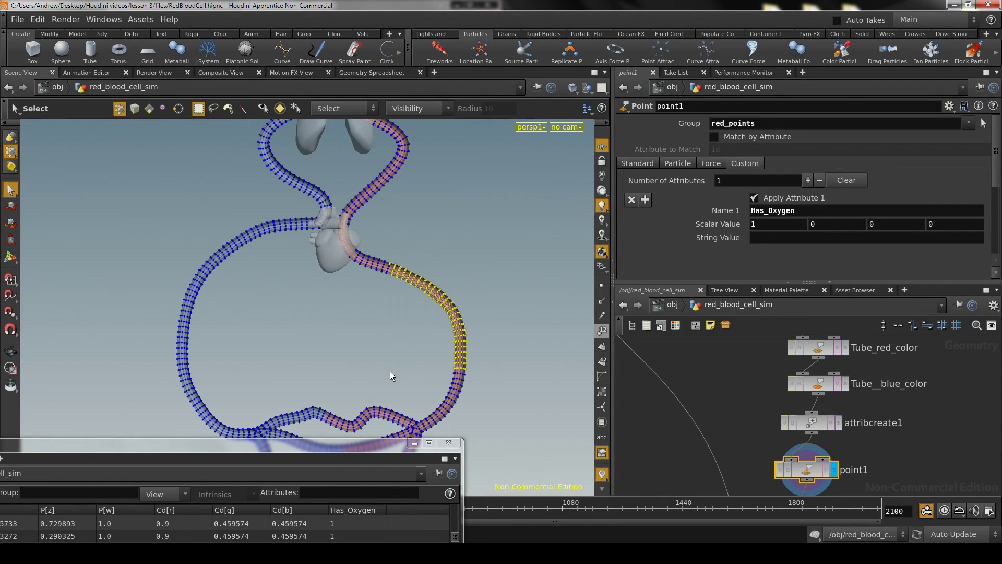
{"action": "left_click_drag", "start_coordinate": [355, 449], "coordinate": [519, 48]}
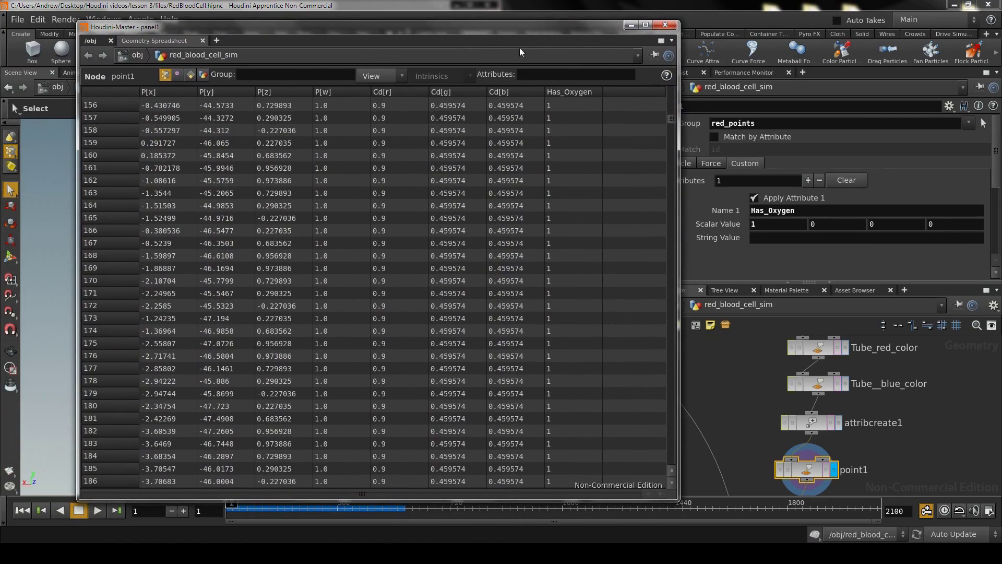
{"action": "left_click", "coordinate": [382, 77]}
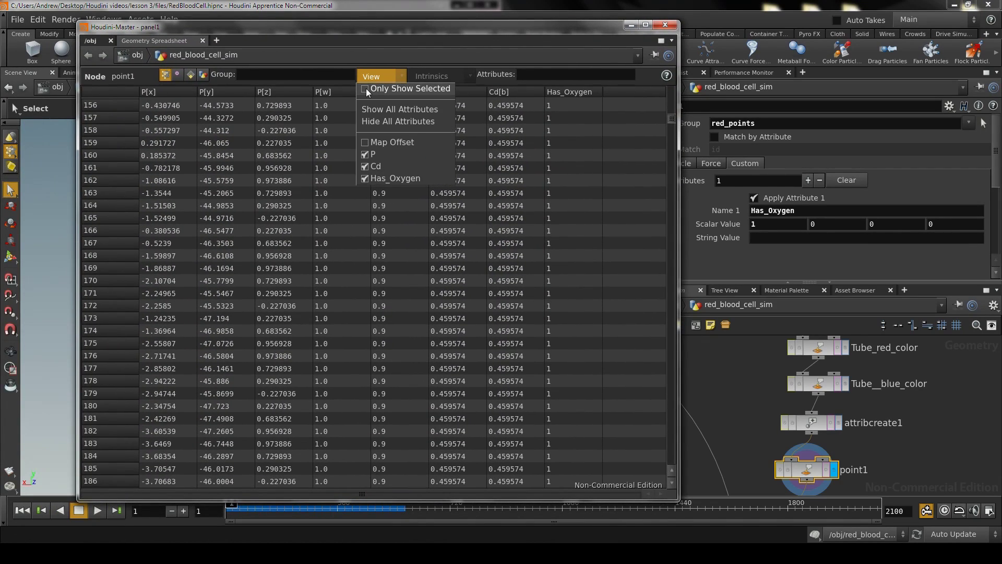
{"action": "left_click", "coordinate": [365, 89]}
Step: Select points along the large blue vessel, examine their Has_Oxygen values in the spreadsheet and minimise the floating panel
{"action": "left_click_drag", "start_coordinate": [672, 129], "coordinate": [524, 390]}
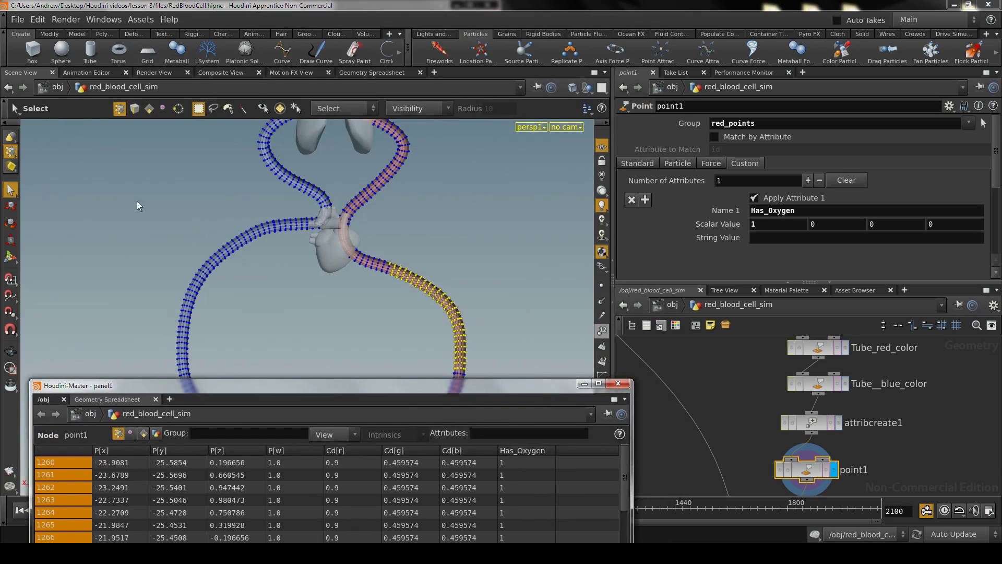
{"action": "left_click_drag", "start_coordinate": [137, 201], "coordinate": [267, 346]}
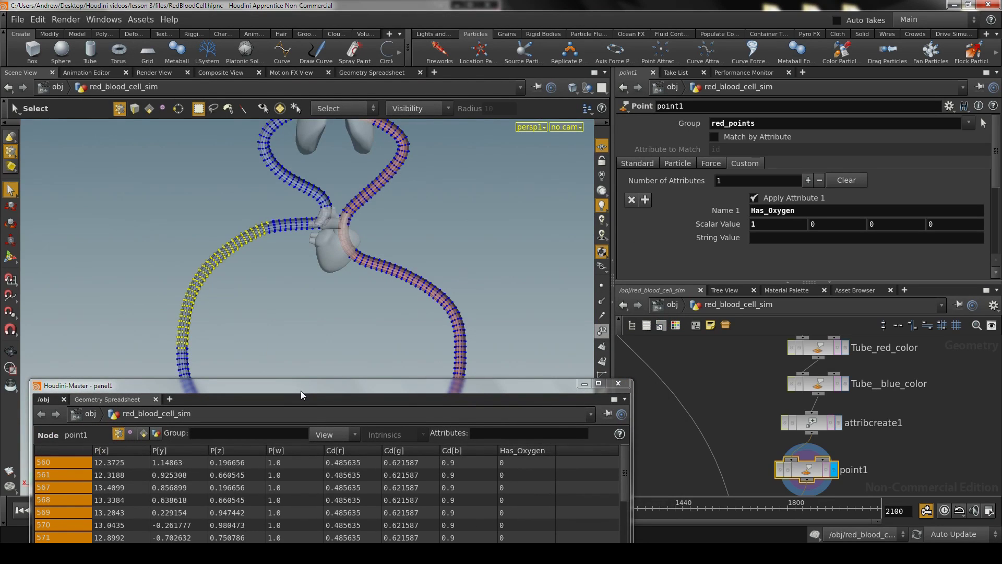
{"action": "left_click_drag", "start_coordinate": [301, 390], "coordinate": [373, 57]}
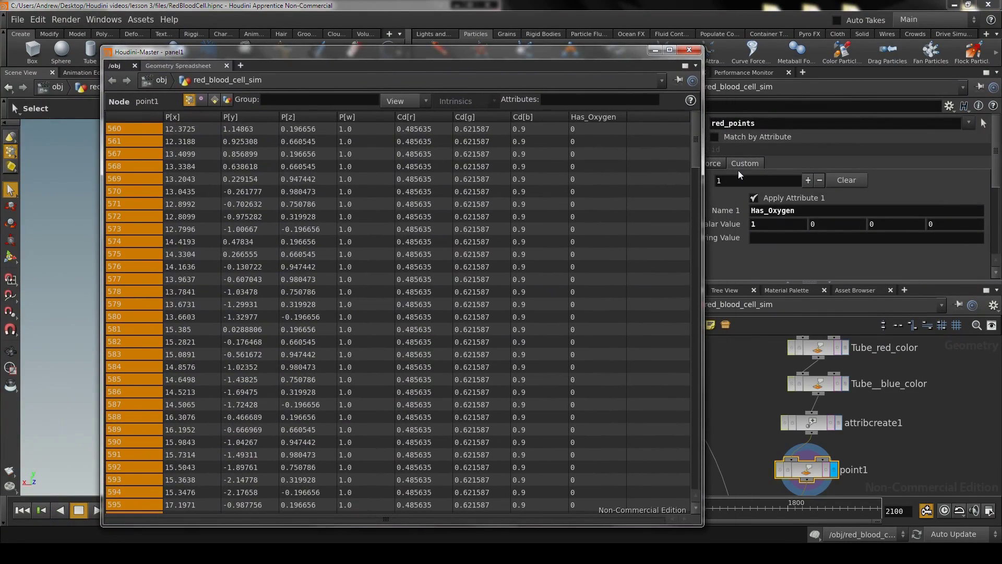
{"action": "left_click_drag", "start_coordinate": [695, 140], "coordinate": [696, 83]}
{"action": "left_click", "coordinate": [659, 51]}
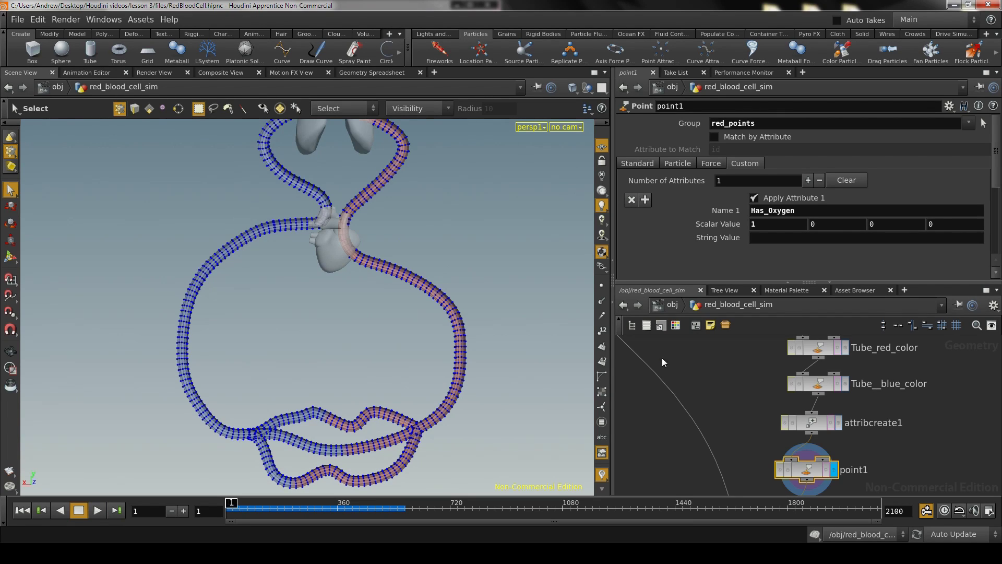
Step: Add an Attribute Transfer node and place it between point1 and merge2
{"action": "scroll", "coordinate": [756, 393], "scroll_direction": "down", "scroll_amount": 2}
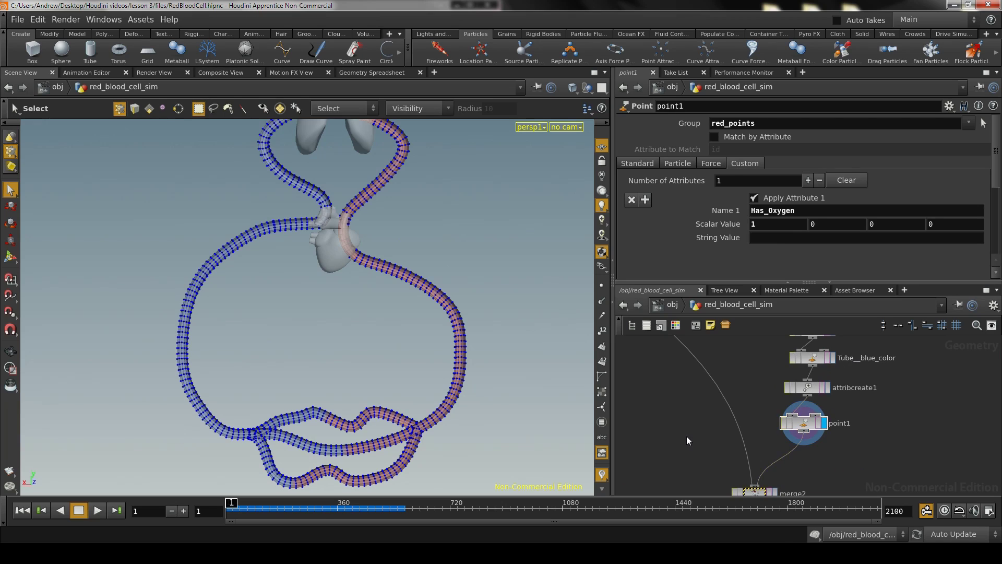
{"action": "key", "text": "Tab"}
{"action": "type", "text": "attribute tra"}
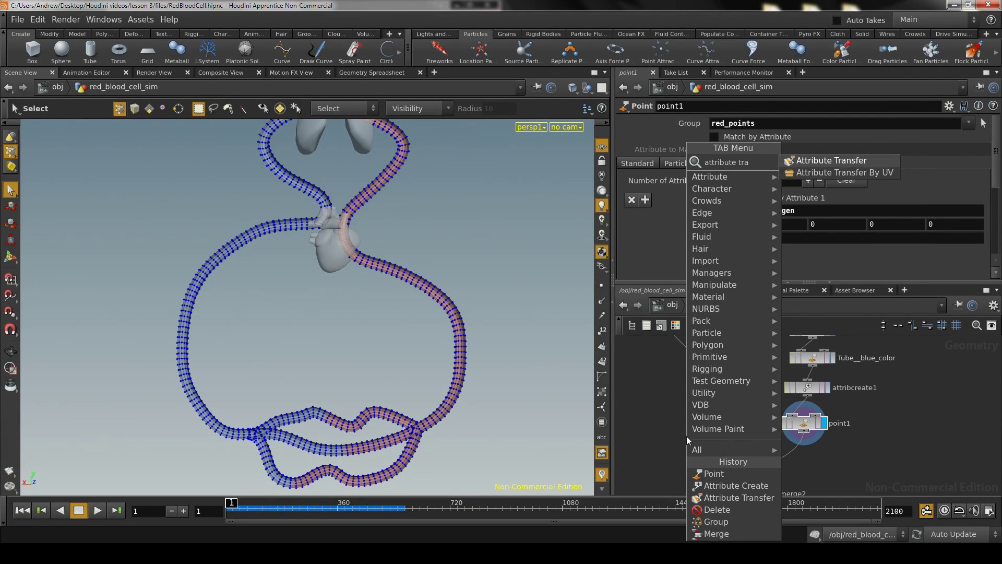
{"action": "key", "text": "Return"}
{"action": "left_click", "coordinate": [687, 437]}
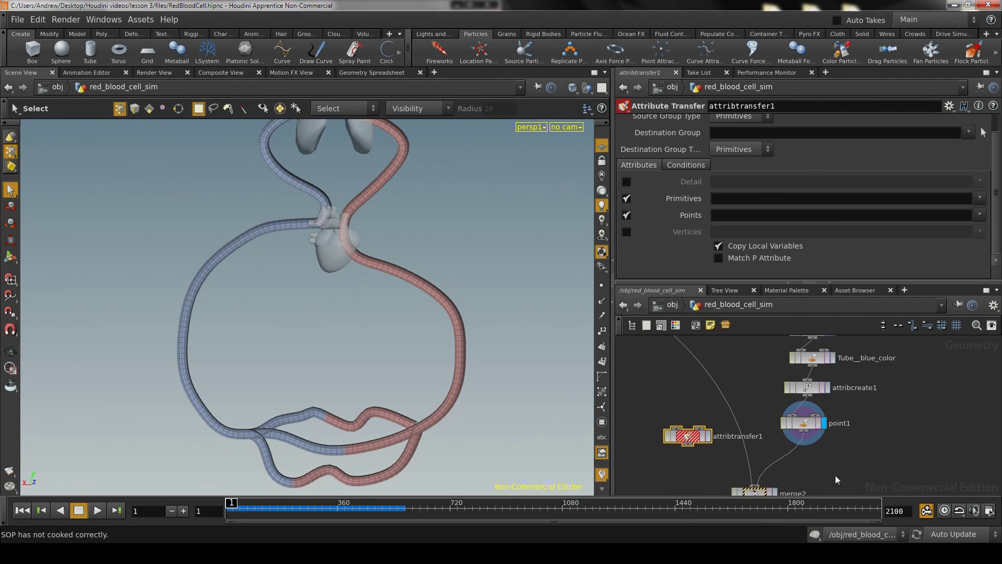
{"action": "left_click_drag", "start_coordinate": [755, 486], "coordinate": [777, 472]}
{"action": "left_click_drag", "start_coordinate": [688, 435], "coordinate": [767, 445]}
Step: Move the blood-cell simulation nodes, from path_merge and popnet to copy1, down beside the vessel colour nodes
{"action": "right_click_drag", "start_coordinate": [755, 388], "coordinate": [725, 398]}
{"action": "middle_click_drag", "start_coordinate": [724, 398], "coordinate": [728, 482]}
{"action": "right_click_drag", "start_coordinate": [740, 464], "coordinate": [685, 396]}
{"action": "mouse_move", "coordinate": [685, 392]}
{"action": "left_mouse_down"}
{"action": "mouse_move", "coordinate": [686, 418]}
{"action": "mouse_move", "coordinate": [686, 378]}
{"action": "mouse_move", "coordinate": [686, 389]}
{"action": "left_mouse_up"}
{"action": "left_click_drag", "start_coordinate": [637, 345], "coordinate": [707, 406]}
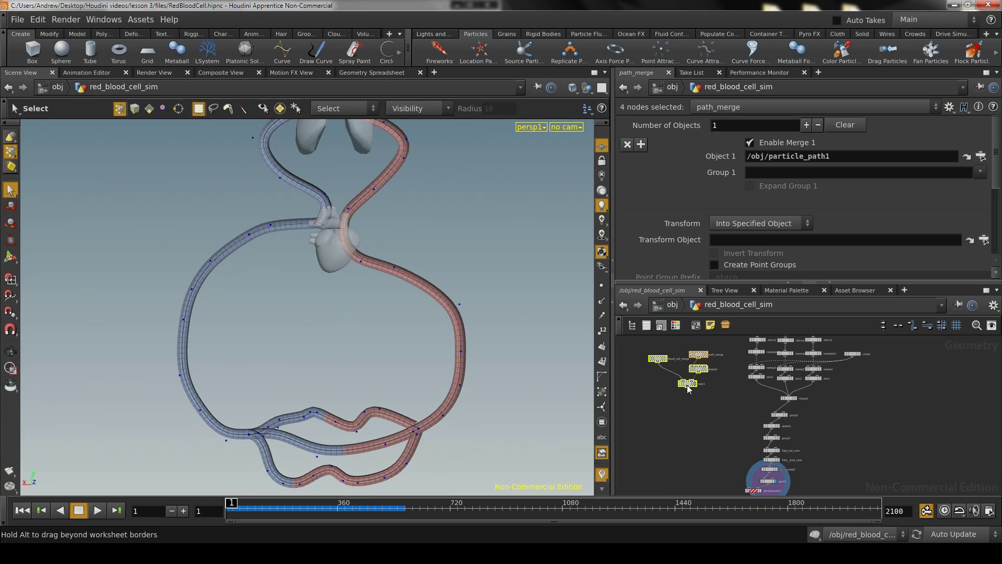
{"action": "middle_click_drag", "start_coordinate": [691, 428], "coordinate": [746, 480]}
{"action": "right_click_drag", "start_coordinate": [746, 480], "coordinate": [748, 485]}
{"action": "middle_click_drag", "start_coordinate": [749, 483], "coordinate": [736, 413]}
{"action": "right_click_drag", "start_coordinate": [722, 416], "coordinate": [698, 426]}
{"action": "left_click", "coordinate": [647, 415]}
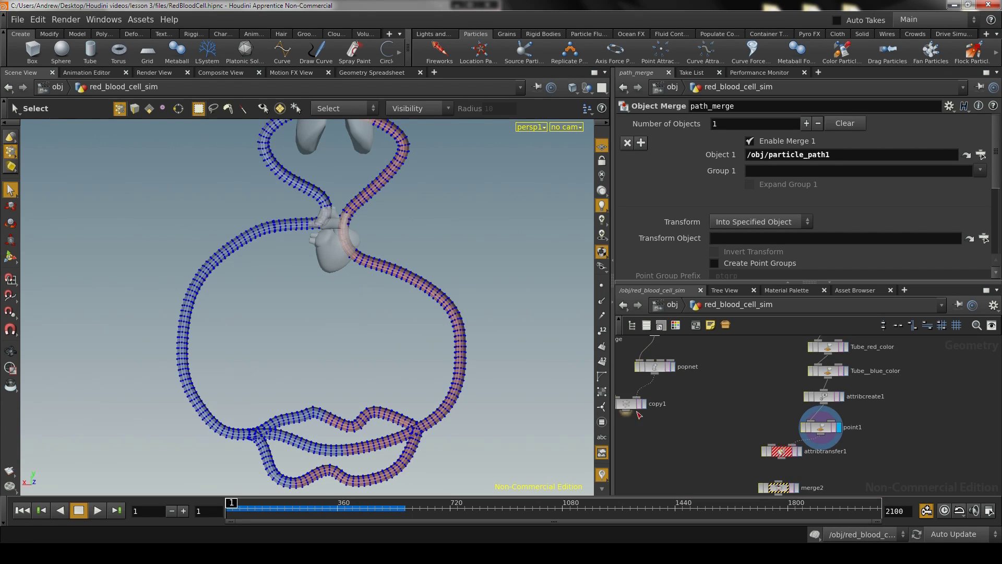
Step: Connect the output of copy1 to the first input of attribtransfer1 and select the transfer node
{"action": "left_click_drag", "start_coordinate": [636, 408], "coordinate": [697, 415]}
{"action": "middle_click_drag", "start_coordinate": [723, 433], "coordinate": [712, 406]}
{"action": "left_click_drag", "start_coordinate": [666, 384], "coordinate": [761, 414]}
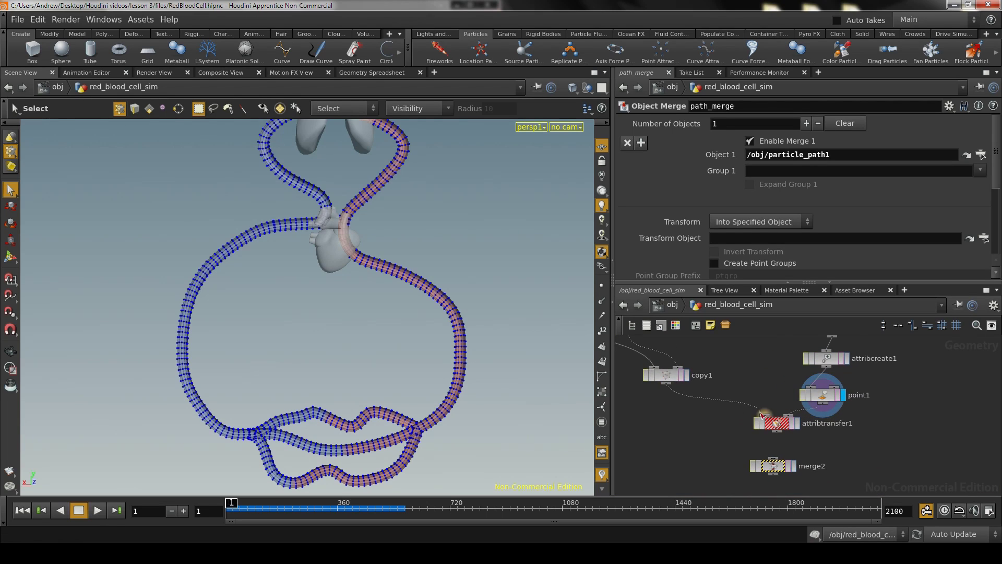
{"action": "left_click", "coordinate": [772, 423]}
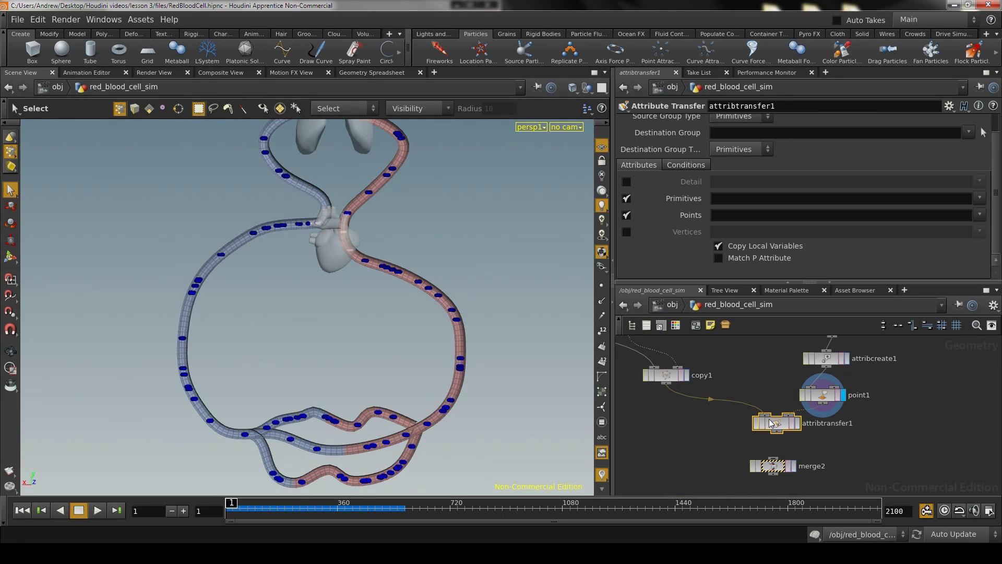
Step: Turn off the transfer of primitive attributes on the attribtransfer1 node
{"action": "left_click", "coordinate": [828, 399]}
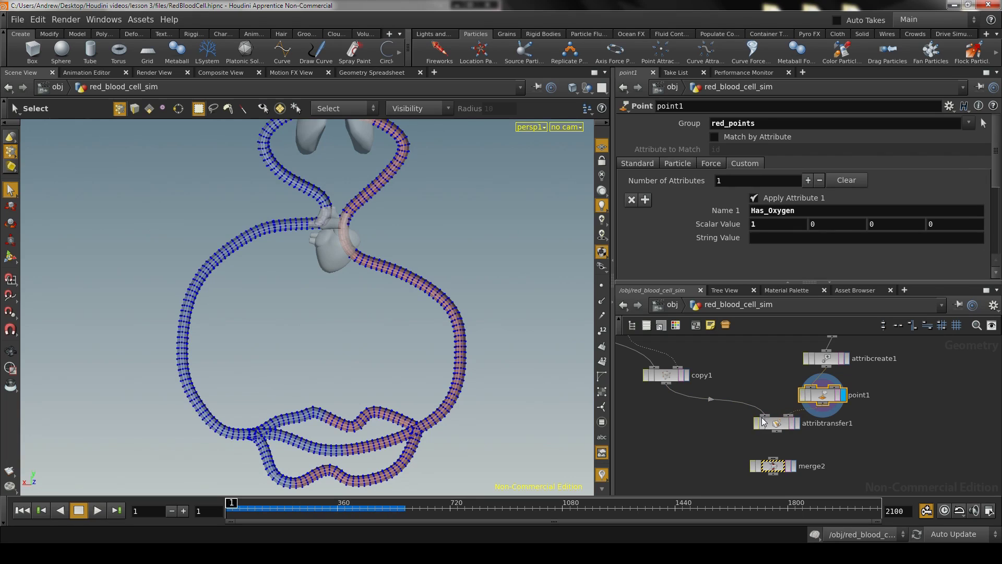
{"action": "left_click", "coordinate": [775, 425]}
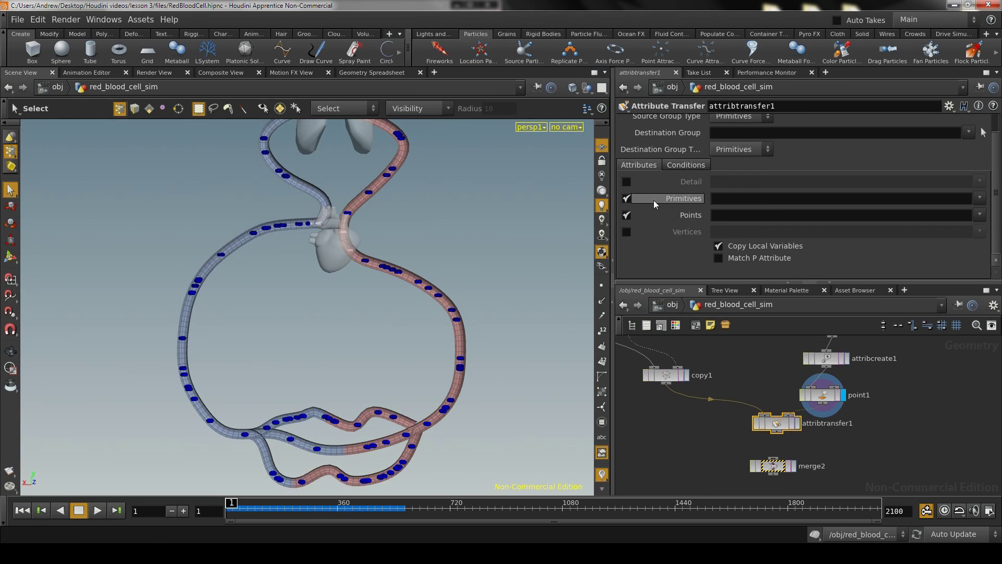
{"action": "left_click", "coordinate": [626, 199]}
Step: Open the Geometry Spreadsheet for attribtransfer1 and turn off Only Show Selected to list all its points
{"action": "right_click_drag", "start_coordinate": [365, 292], "coordinate": [398, 334], "text": "alt"}
{"action": "middle_click_drag", "start_coordinate": [398, 329], "coordinate": [355, 213], "text": "alt"}
{"action": "right_click_drag", "start_coordinate": [356, 213], "coordinate": [454, 280], "text": "alt"}
{"action": "middle_click_drag", "start_coordinate": [455, 280], "coordinate": [425, 207], "text": "alt"}
{"action": "left_click", "coordinate": [982, 215]}
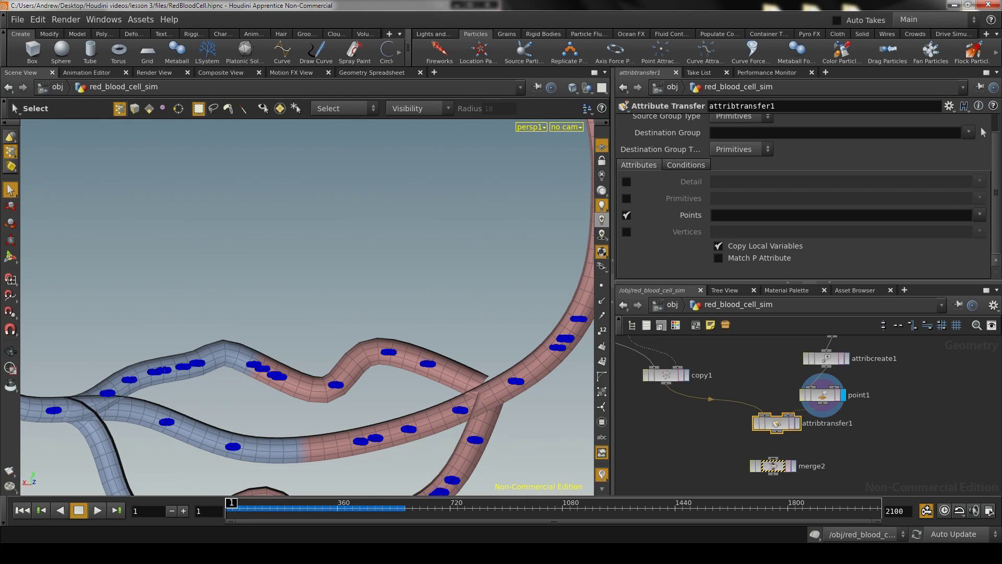
{"action": "left_click", "coordinate": [198, 493]}
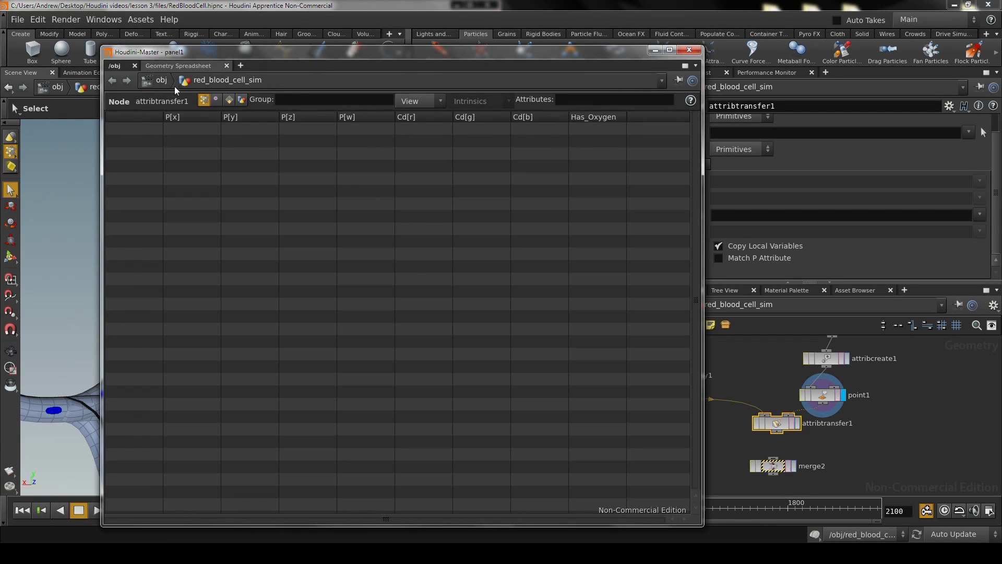
{"action": "left_click", "coordinate": [431, 101]}
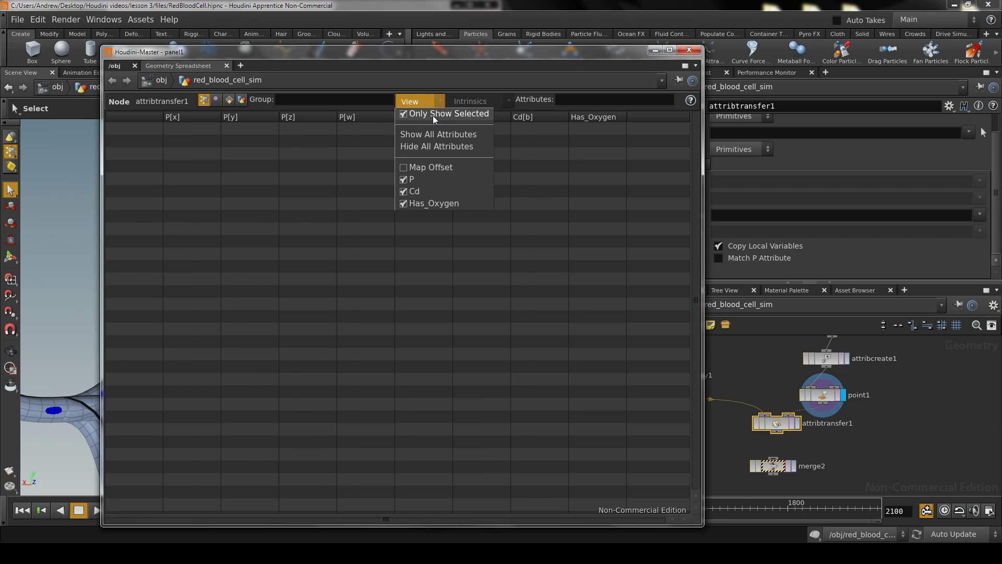
{"action": "left_click", "coordinate": [434, 115]}
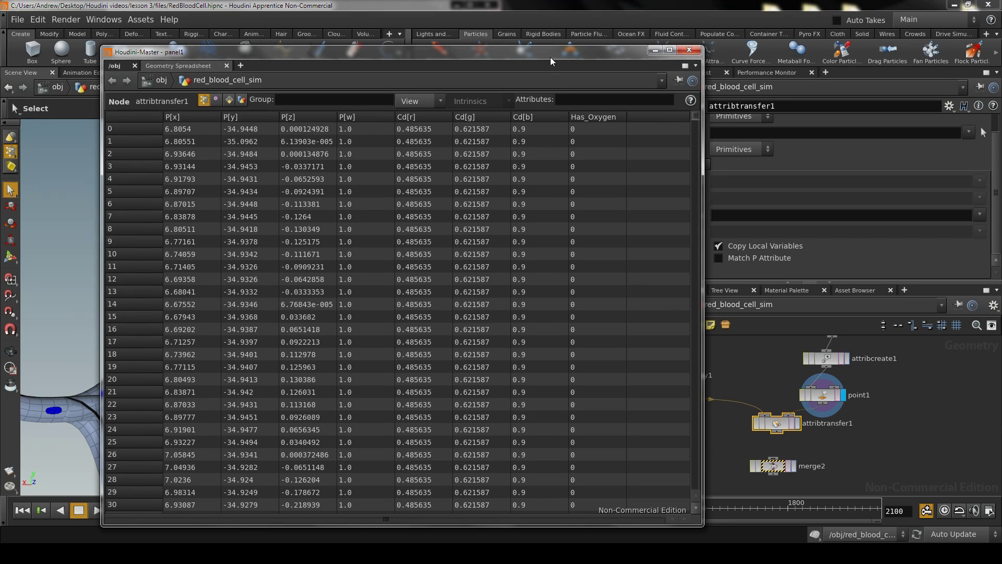
Step: Compare the point attributes of copy1 and attribtransfer1 in the Geometry Spreadsheet, including Cd and Has_Oxygen
{"action": "left_click_drag", "start_coordinate": [550, 60], "coordinate": [425, 92]}
{"action": "left_click", "coordinate": [671, 379]}
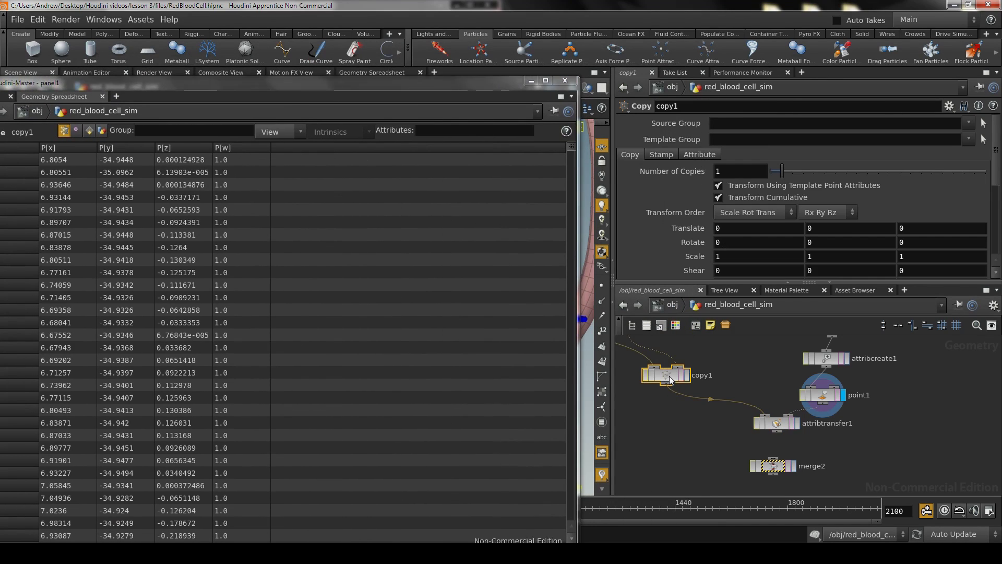
{"action": "left_click_drag", "start_coordinate": [341, 88], "coordinate": [428, 63]}
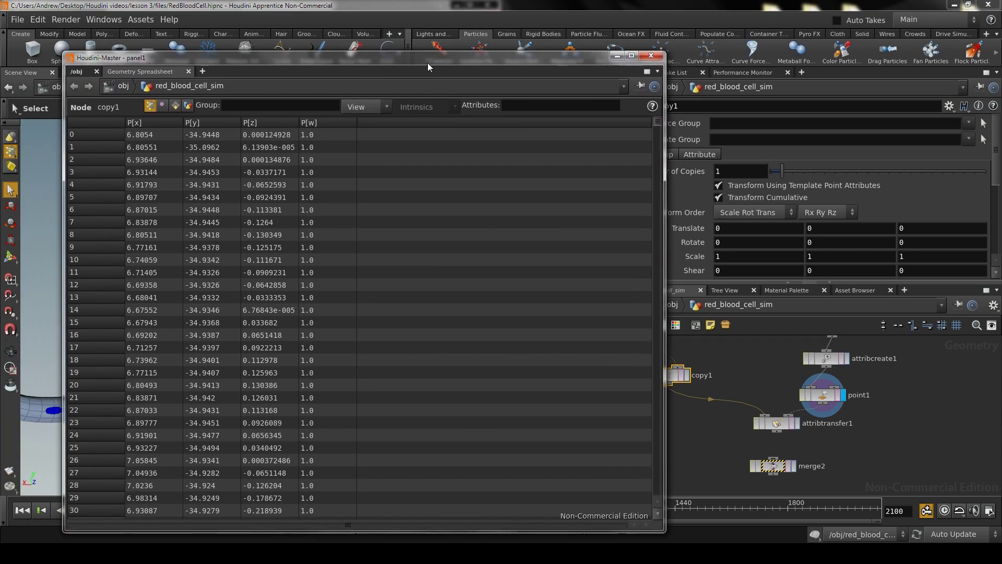
{"action": "left_click", "coordinate": [774, 425]}
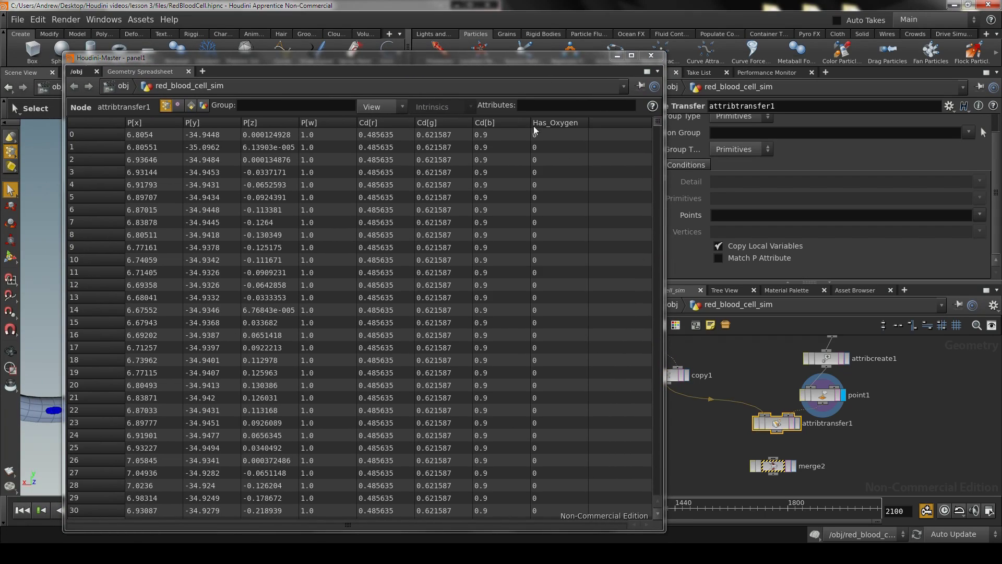
{"action": "left_click_drag", "start_coordinate": [661, 124], "coordinate": [647, 97]}
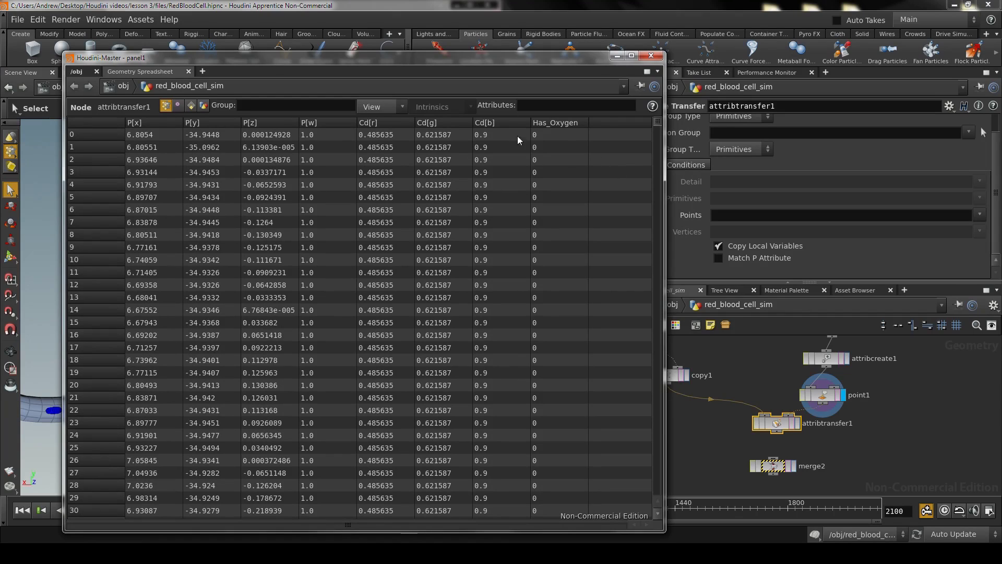
{"action": "left_click_drag", "start_coordinate": [428, 64], "coordinate": [363, 63]}
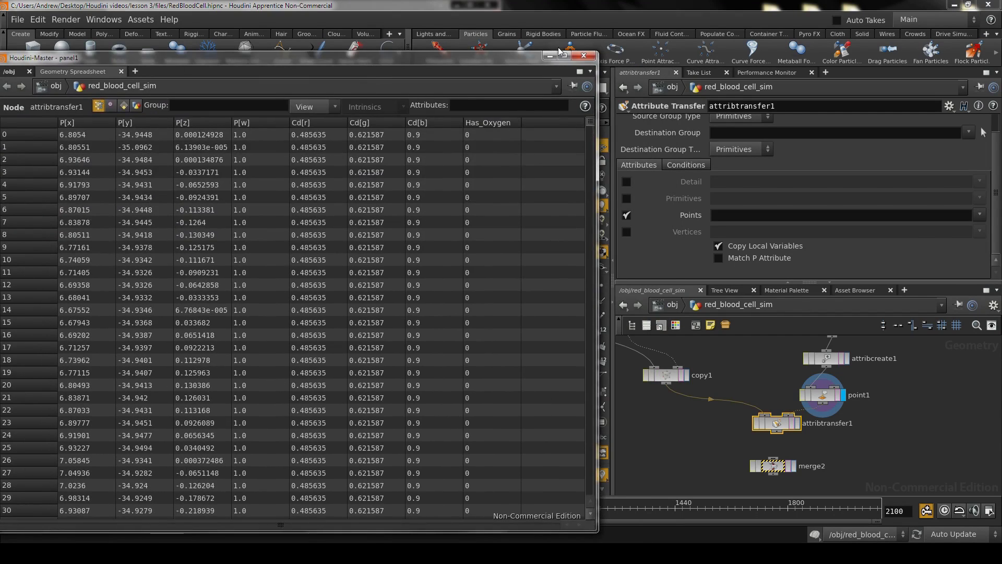
{"action": "left_click", "coordinate": [553, 56]}
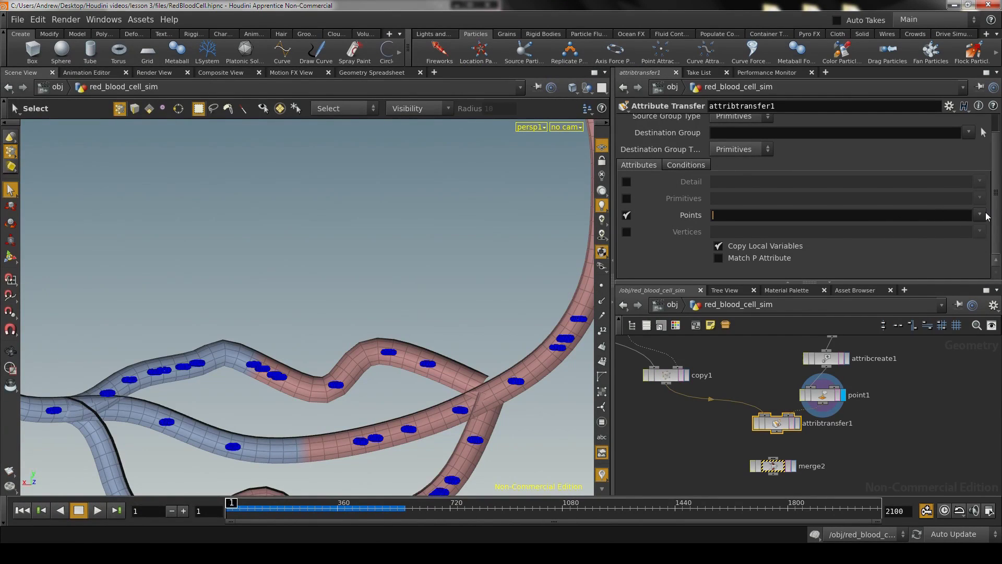
Step: Limit the point attributes transferred by attribtransfer1 to Has_Oxygen
{"action": "left_click", "coordinate": [980, 215]}
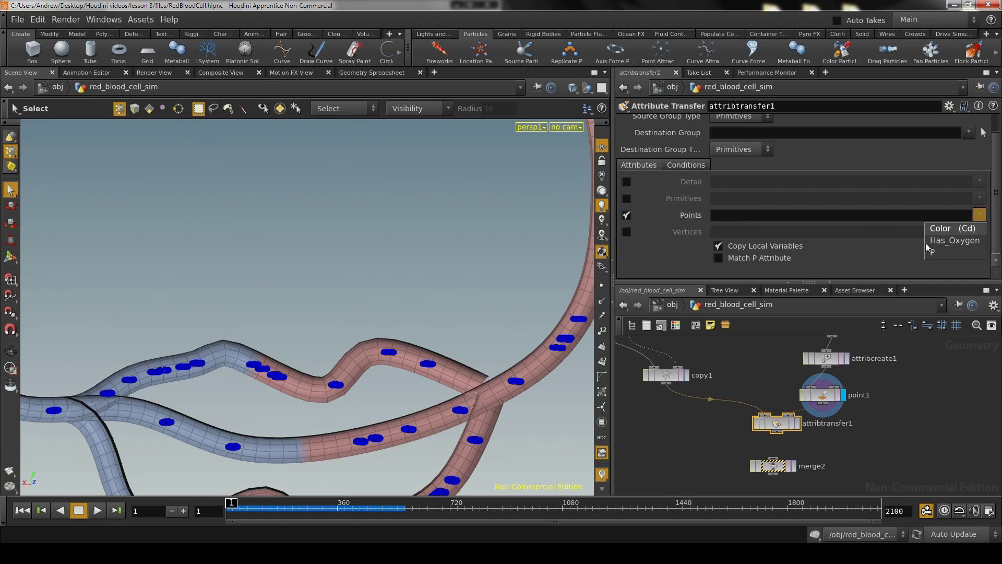
{"action": "left_click", "coordinate": [954, 240]}
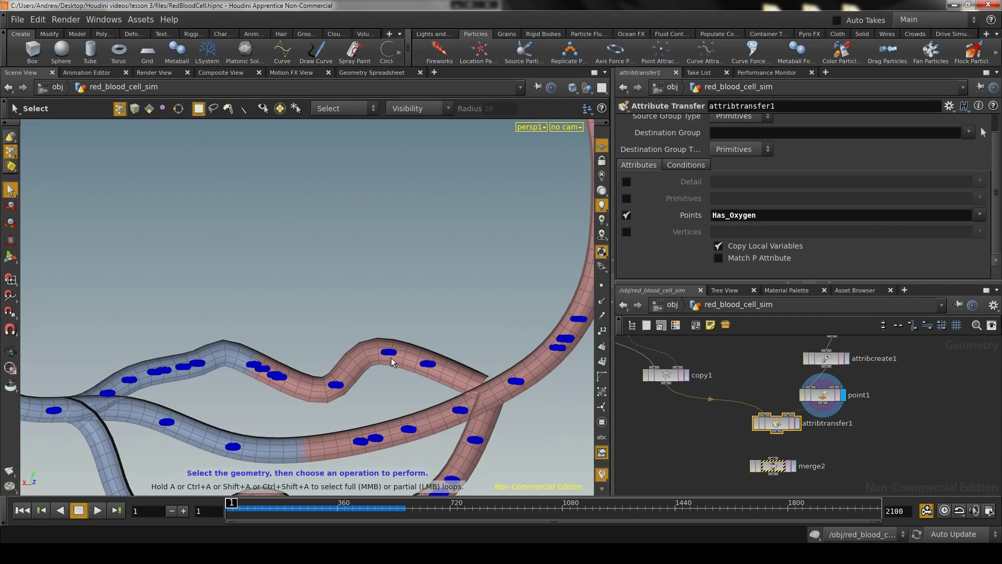
{"action": "middle_click_drag", "start_coordinate": [391, 358], "coordinate": [418, 212]}
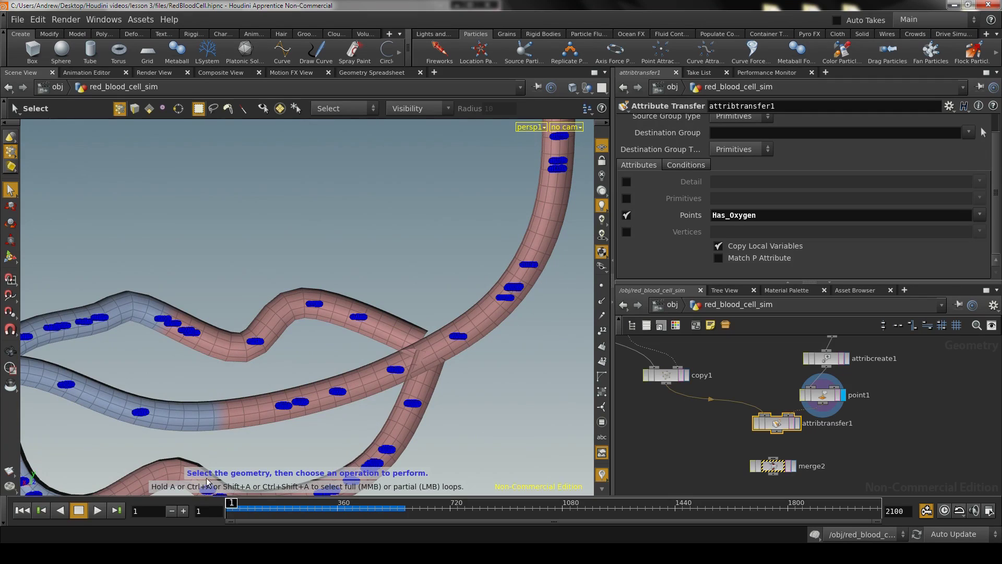
Step: Inspect the Has_Oxygen values of a blood cell in the red vessel, listing only the selected points in the Geometry Spreadsheet
{"action": "left_click", "coordinate": [125, 553]}
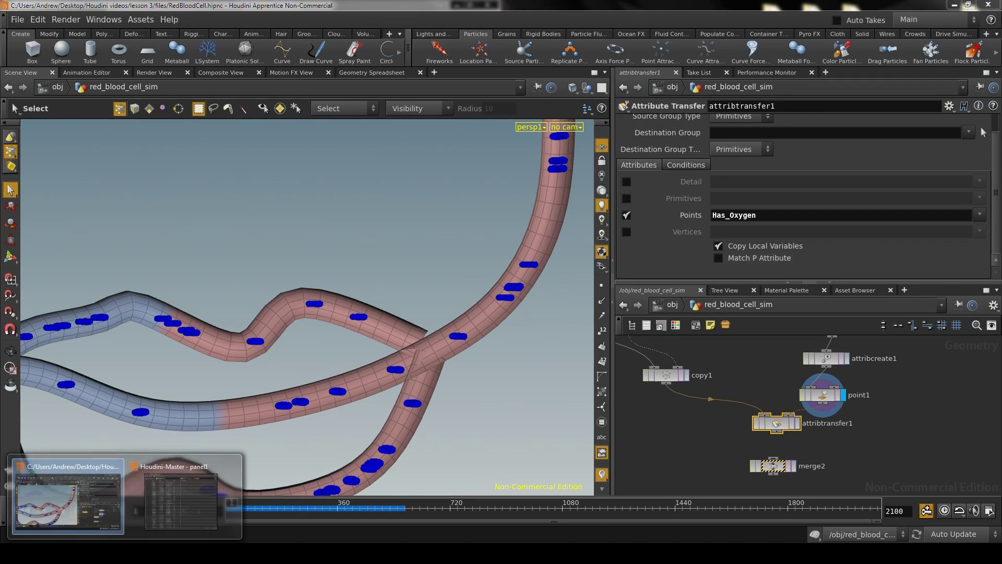
{"action": "left_click", "coordinate": [180, 496]}
{"action": "left_click_drag", "start_coordinate": [499, 58], "coordinate": [675, 392]}
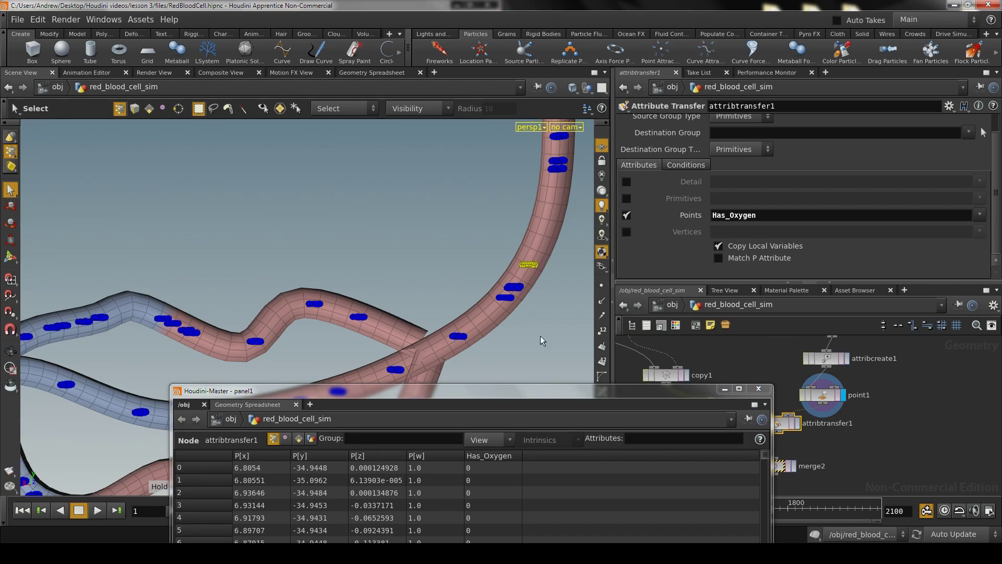
{"action": "left_click_drag", "start_coordinate": [541, 398], "coordinate": [374, 88]}
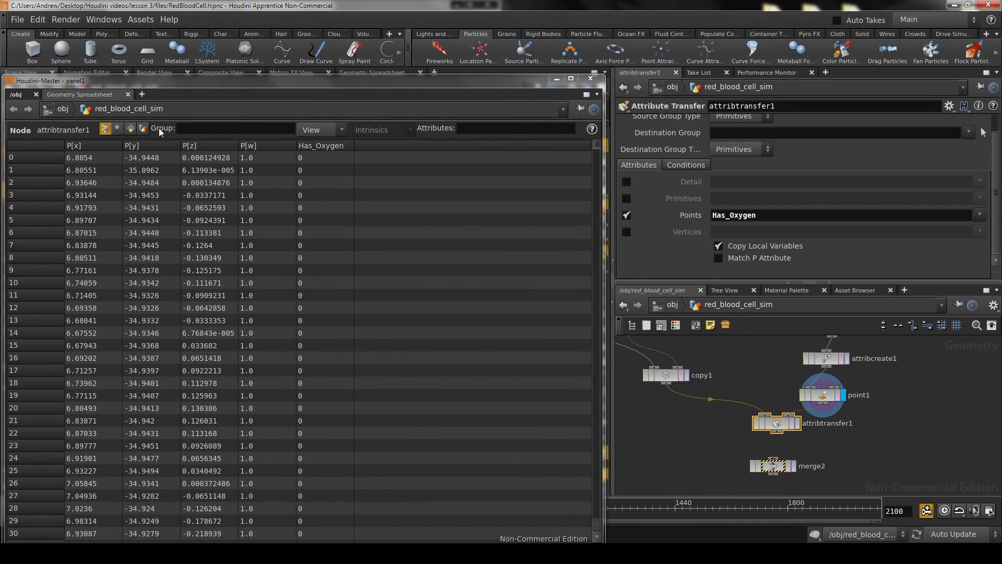
{"action": "left_click", "coordinate": [325, 130]}
{"action": "left_click", "coordinate": [337, 142]}
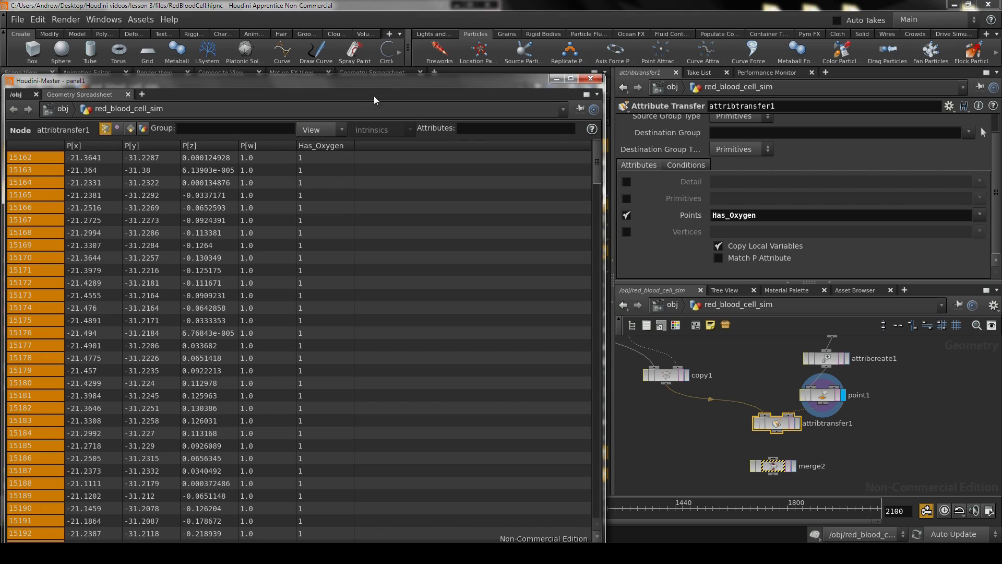
{"action": "left_click_drag", "start_coordinate": [393, 84], "coordinate": [402, 189]}
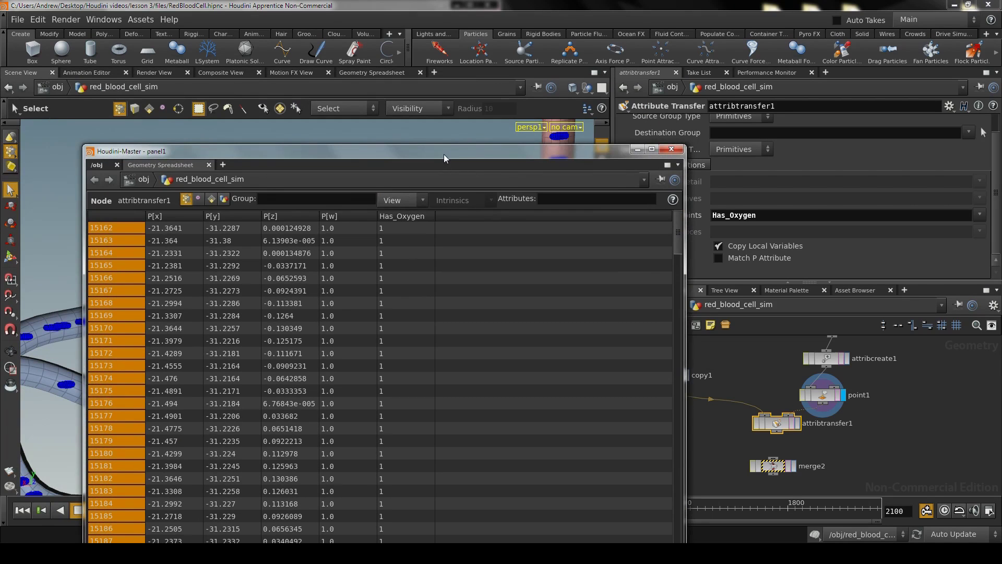
{"action": "left_click_drag", "start_coordinate": [443, 155], "coordinate": [445, 376]}
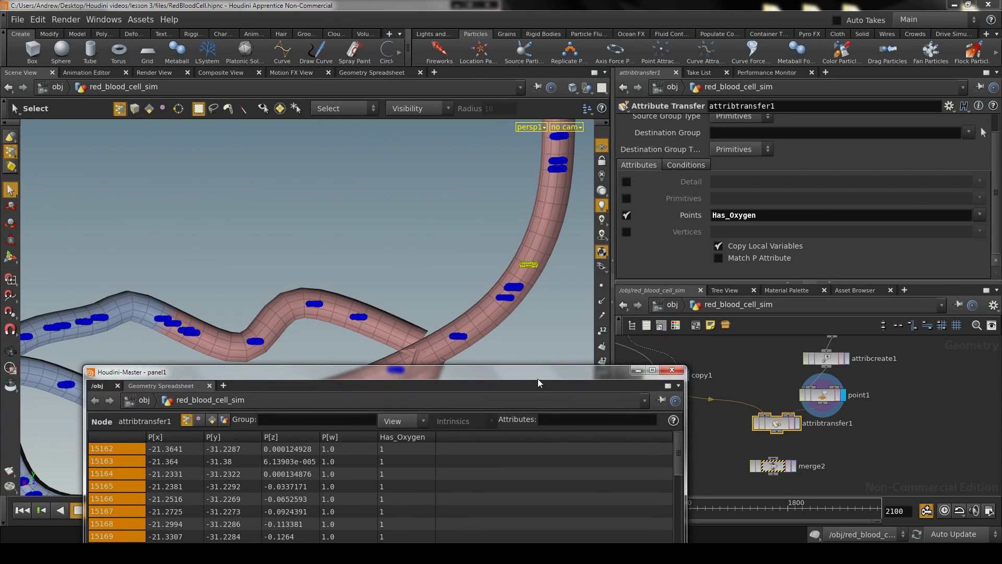
Step: Select a blood cell in the blue vessel and examine its Has_Oxygen values in the Geometry Spreadsheet
{"action": "left_click_drag", "start_coordinate": [542, 294], "coordinate": [569, 42], "text": "alt"}
{"action": "left_click_drag", "start_coordinate": [683, 124], "coordinate": [814, 68]}
{"action": "scroll", "coordinate": [192, 267], "scroll_direction": "up", "scroll_amount": 5}
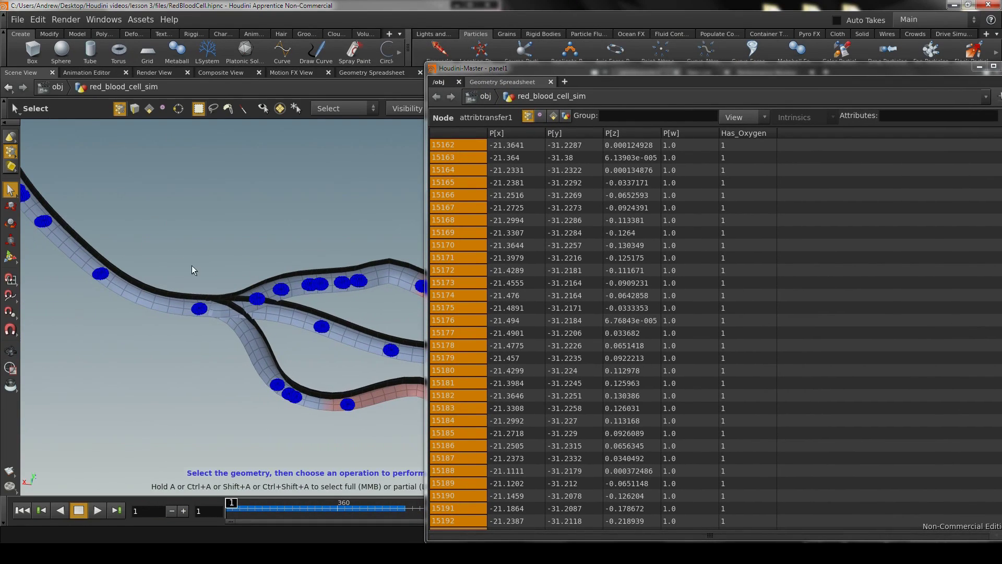
{"action": "left_click_drag", "start_coordinate": [146, 244], "coordinate": [86, 293]}
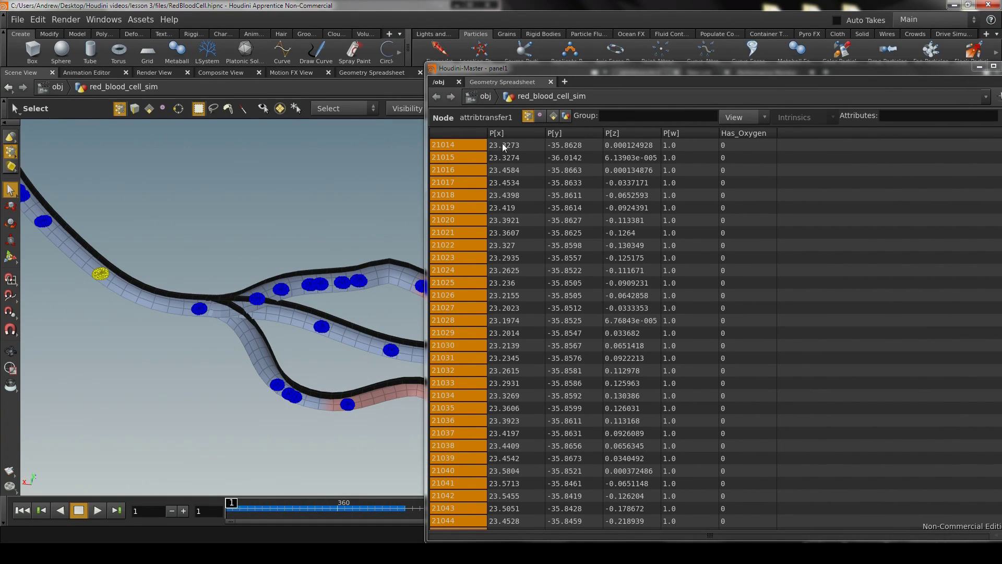
{"action": "left_click_drag", "start_coordinate": [574, 68], "coordinate": [337, 37]}
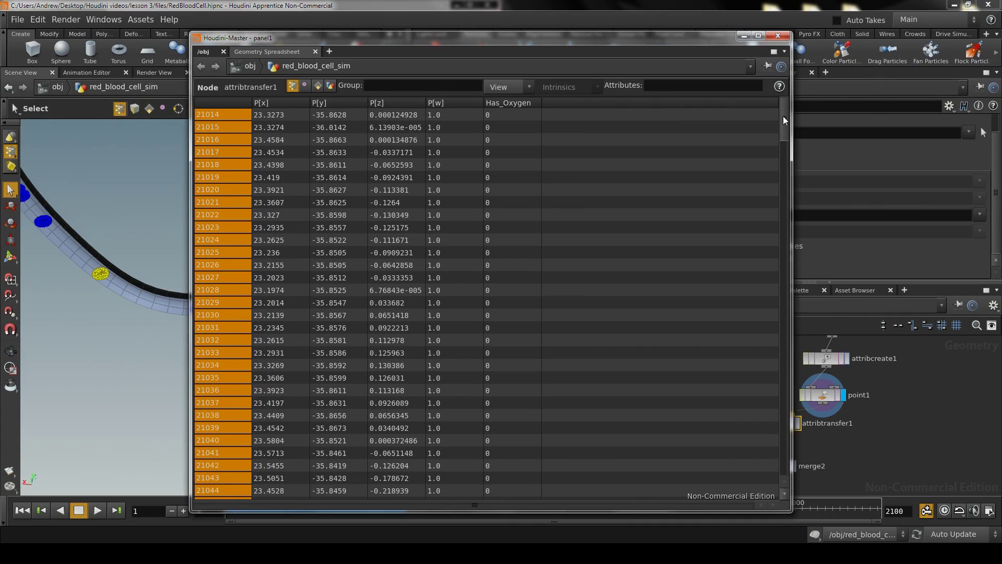
{"action": "mouse_move", "coordinate": [783, 120]}
{"action": "left_mouse_down"}
{"action": "mouse_move", "coordinate": [781, 346]}
{"action": "mouse_move", "coordinate": [767, 465]}
{"action": "mouse_move", "coordinate": [783, 120]}
{"action": "left_mouse_up"}
{"action": "left_click", "coordinate": [744, 35]}
Step: Display the output of attribtransfer1 in the viewport so only the blood cells are shown
{"action": "key", "text": "Escape"}
{"action": "left_click_drag", "start_coordinate": [455, 233], "coordinate": [492, 252]}
{"action": "left_click_drag", "start_coordinate": [327, 268], "coordinate": [395, 220]}
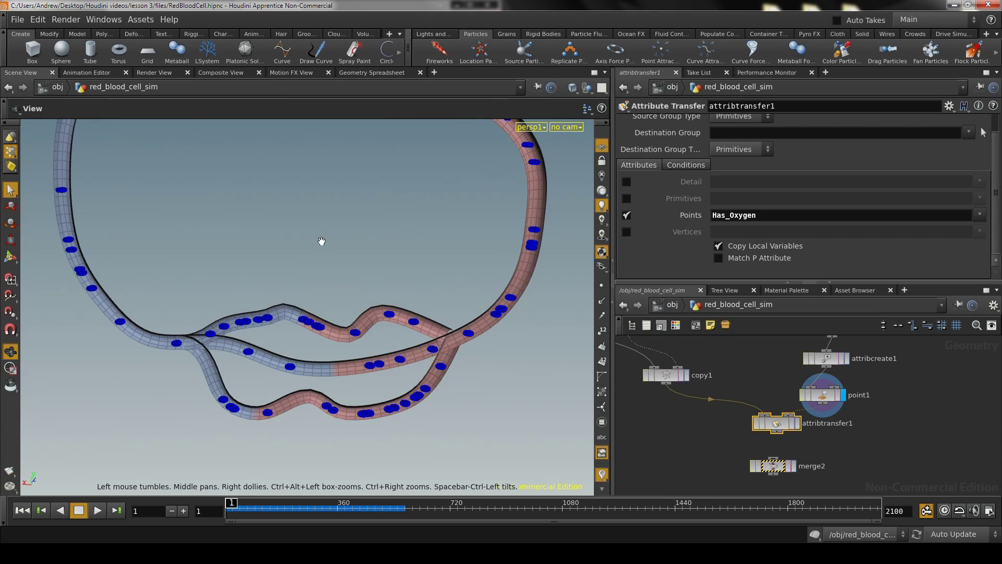
{"action": "left_click_drag", "start_coordinate": [321, 240], "coordinate": [397, 215]}
{"action": "key", "text": "s"}
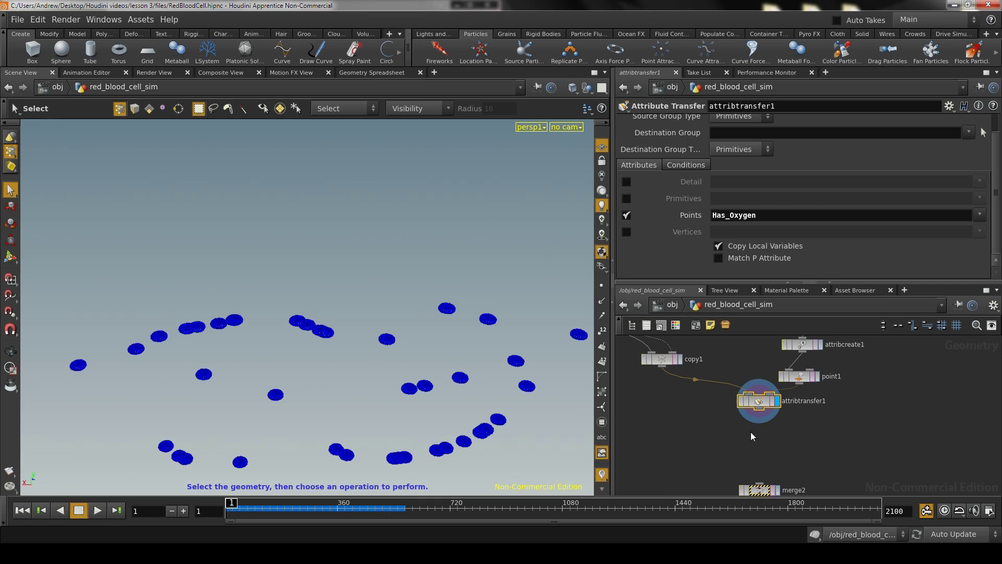
Step: Add a Point node between attribtransfer1 and merge2, fed by attribtransfer1, and display its result
{"action": "left_click", "coordinate": [750, 457]}
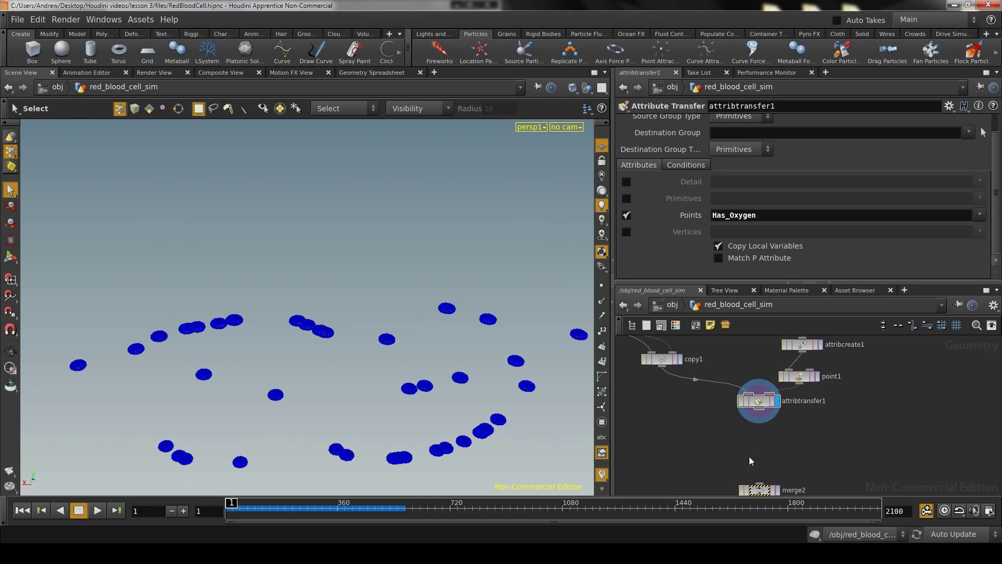
{"action": "key", "text": "Tab"}
{"action": "type", "text": "point"}
{"action": "key", "text": "Return"}
{"action": "left_click", "coordinate": [753, 454]}
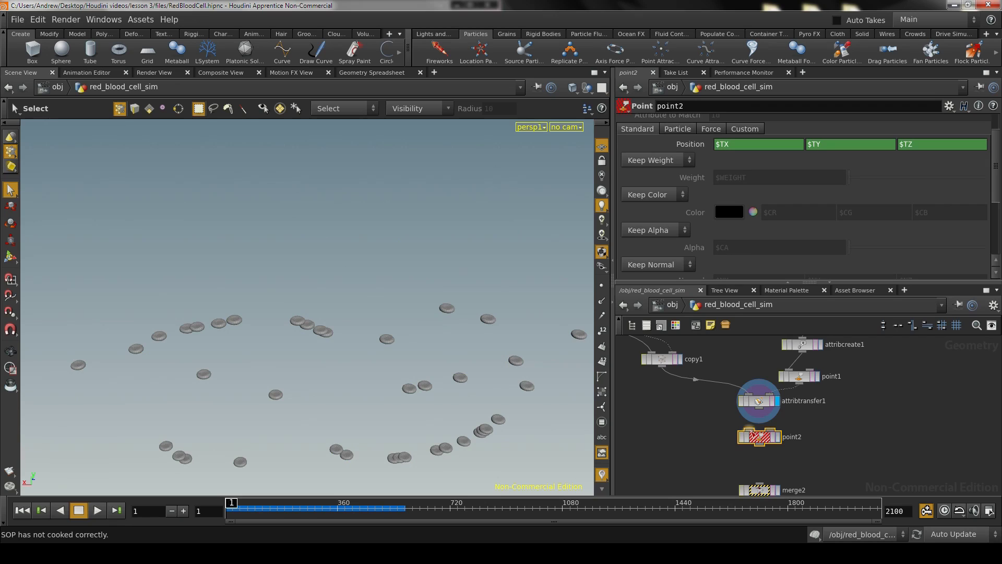
{"action": "left_click", "coordinate": [778, 437]}
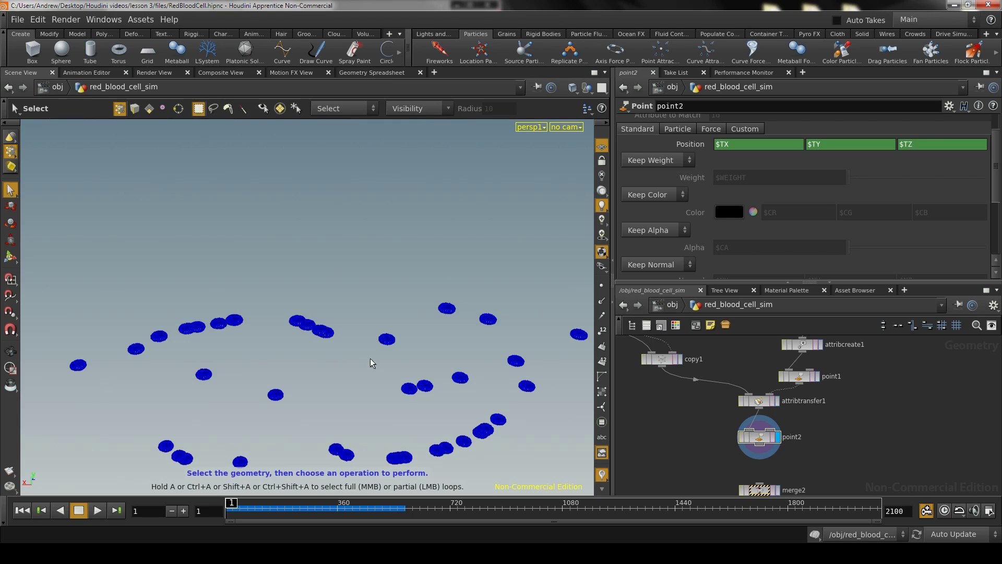
Step: Enable Add Color on point2 and reset its red, green and blue expressions to 0
{"action": "key", "text": "Escape"}
{"action": "scroll", "coordinate": [437, 365], "scroll_direction": "up", "scroll_amount": 5}
{"action": "middle_click_drag", "start_coordinate": [441, 376], "coordinate": [414, 333]}
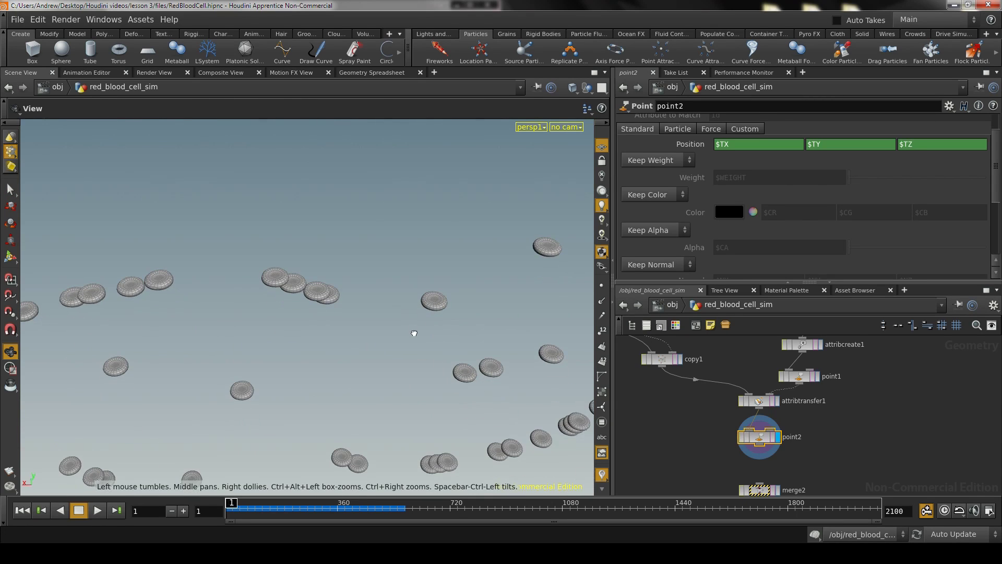
{"action": "left_click", "coordinate": [683, 195]}
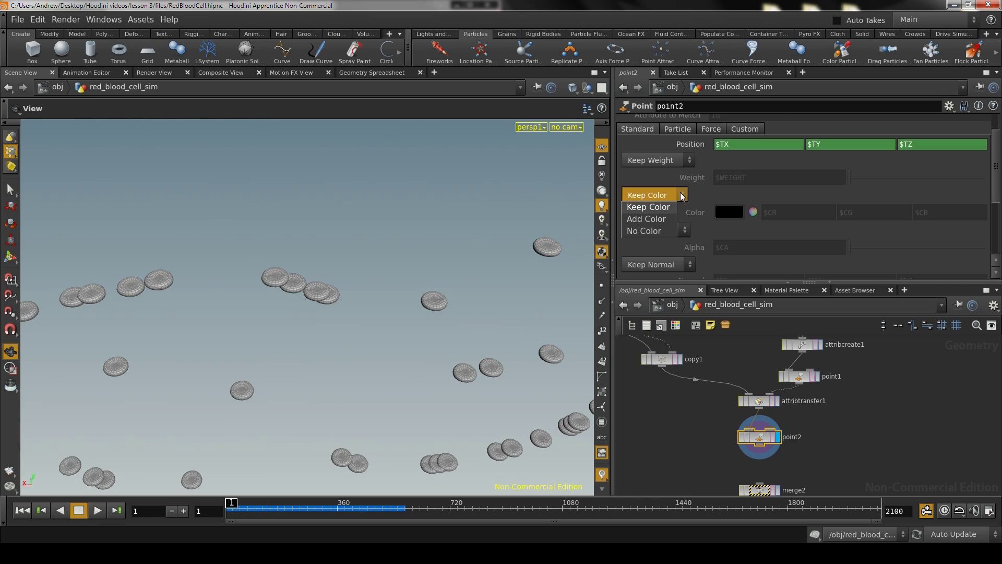
{"action": "left_click", "coordinate": [647, 219]}
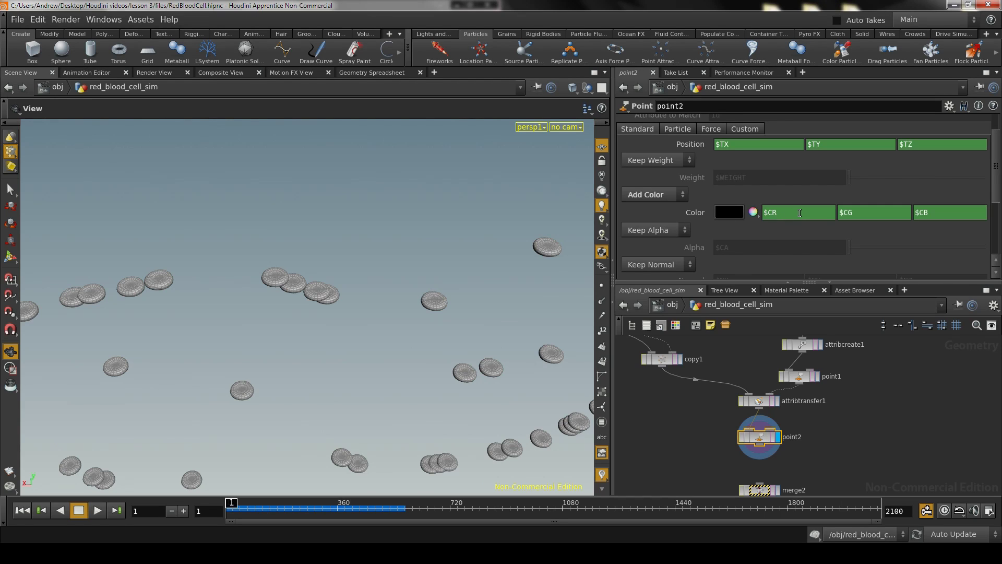
{"action": "left_click", "coordinate": [824, 218], "text": "ctrl+shift"}
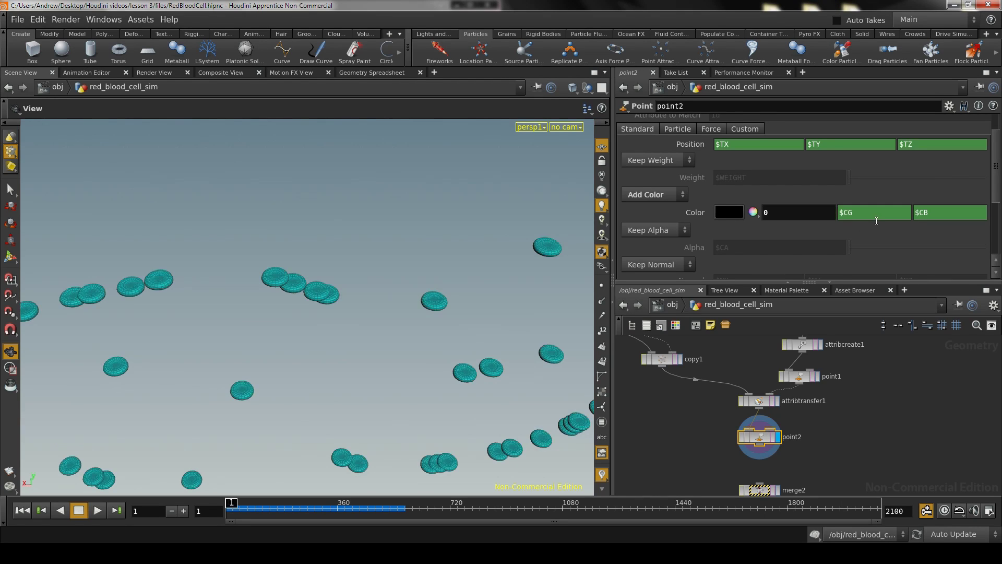
{"action": "left_click", "coordinate": [876, 221], "text": "ctrl+shift"}
{"action": "left_click", "coordinate": [938, 209], "text": "ctrl+shift"}
Step: Set the red colour component of point2 to the expression $HAS_OXYGEN
{"action": "left_click", "coordinate": [800, 212]}
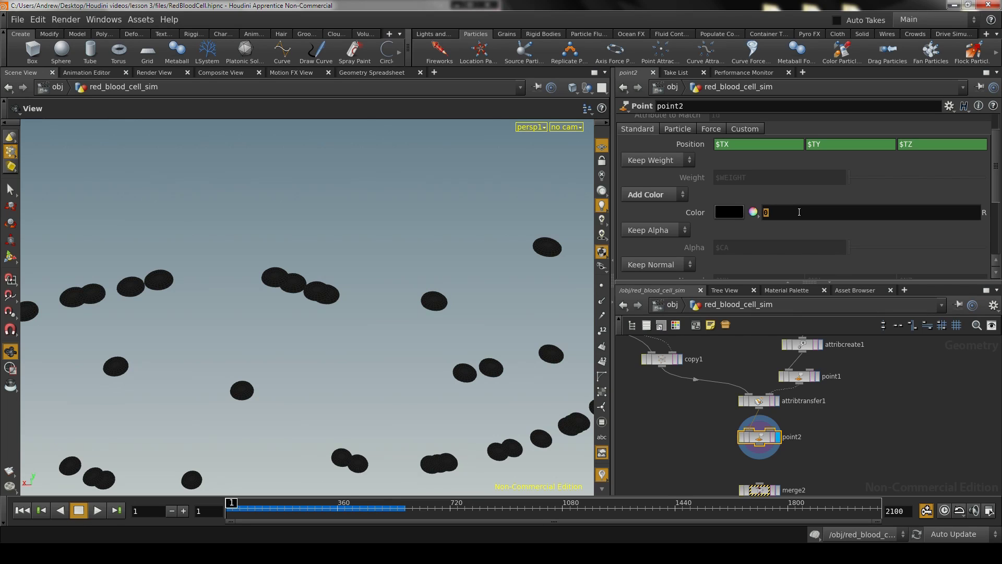
{"action": "type", "text": "$HAS_OXYGEN"}
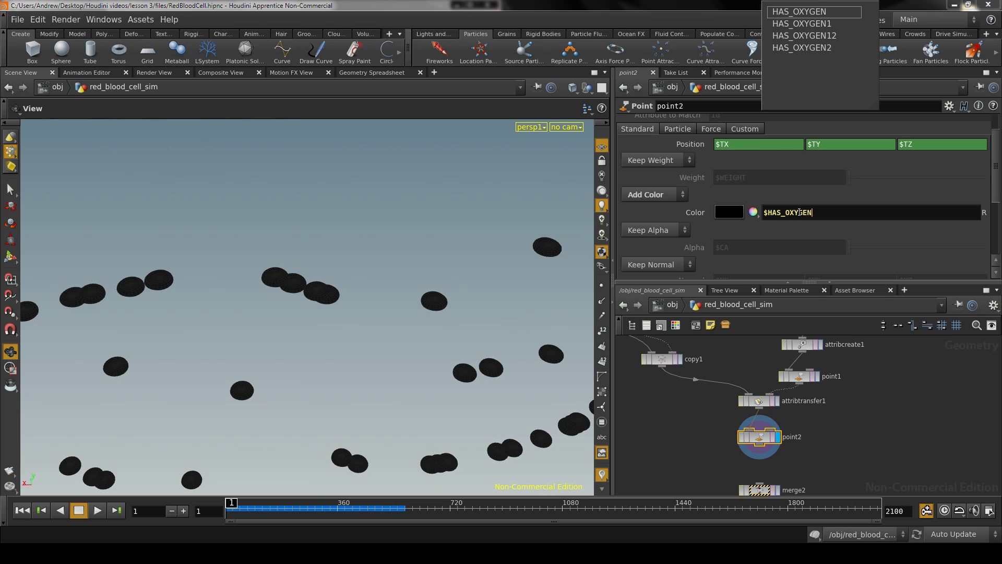
{"action": "key", "text": "Return"}
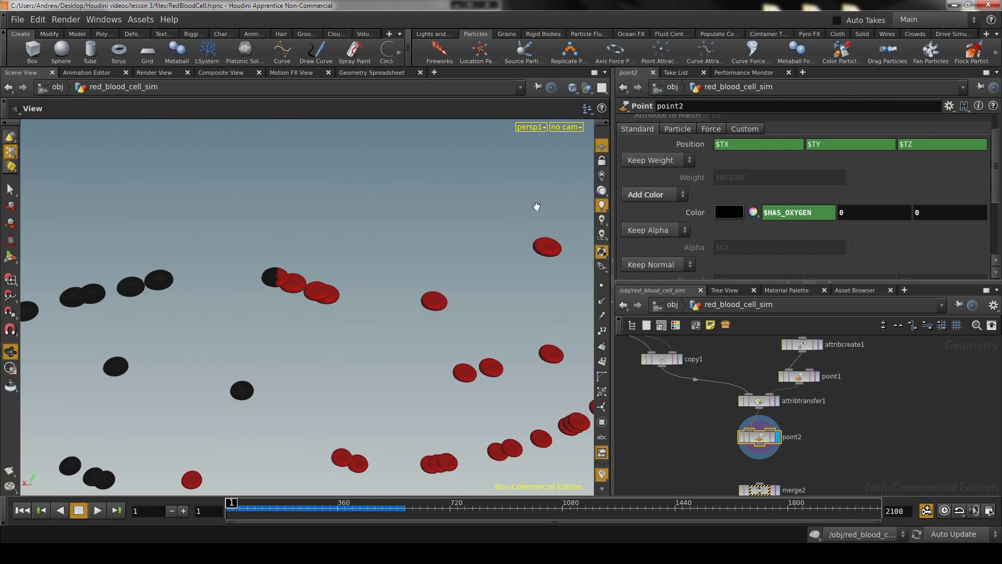
Step: Set the blue colour component of point2 to the expression 1-$HAS_OXYGEN
{"action": "left_click_drag", "start_coordinate": [537, 206], "coordinate": [457, 238]}
{"action": "double_click", "coordinate": [887, 211]}
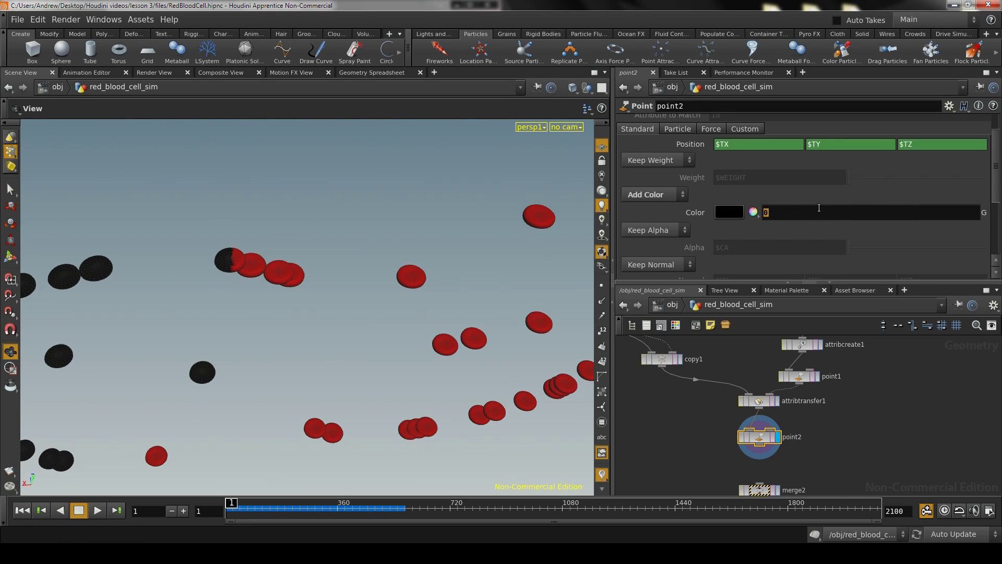
{"action": "key", "text": "Return"}
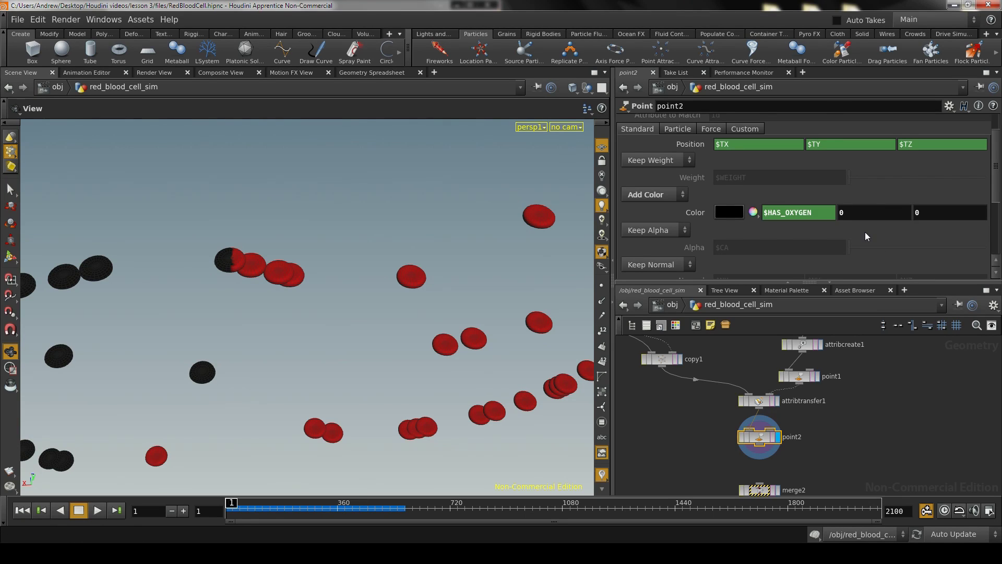
{"action": "left_click", "coordinate": [947, 210]}
{"action": "left_click_drag", "start_coordinate": [236, 236], "coordinate": [347, 253]}
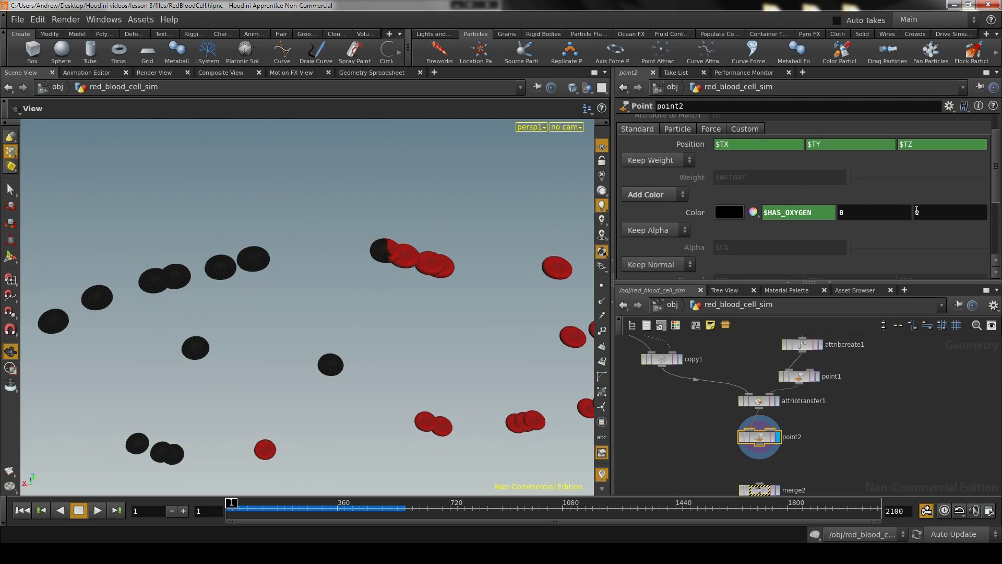
{"action": "left_click", "coordinate": [930, 207]}
{"action": "key", "text": "BackSpace"}
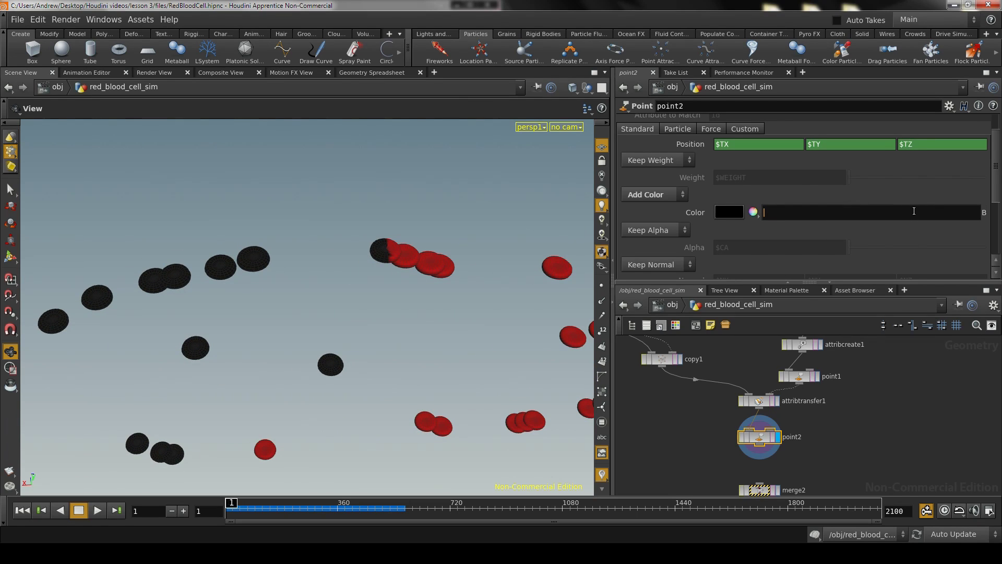
{"action": "type", "text": "1-$H"}
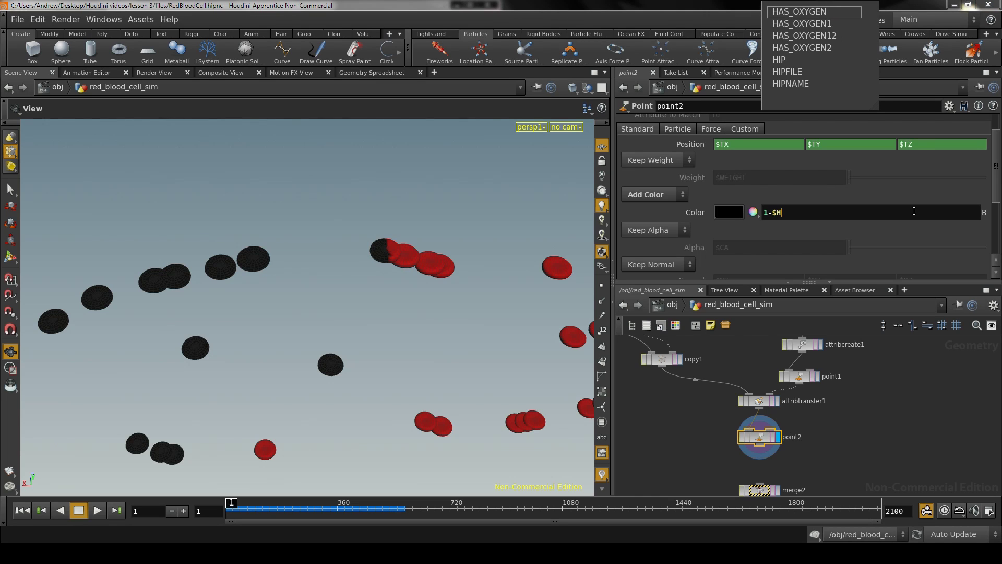
{"action": "type", "text": "AS_OXYGEN"}
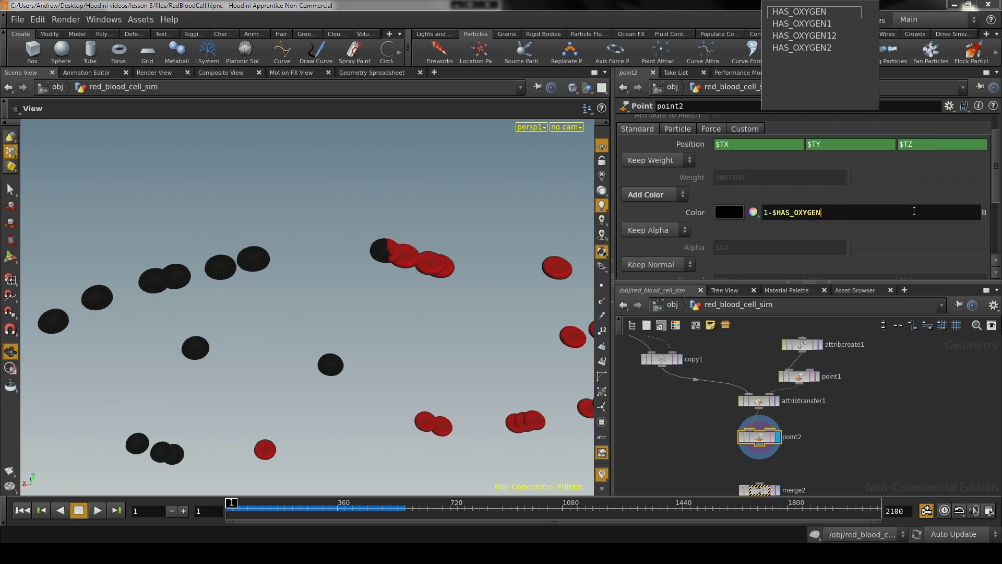
{"action": "key", "text": "Return"}
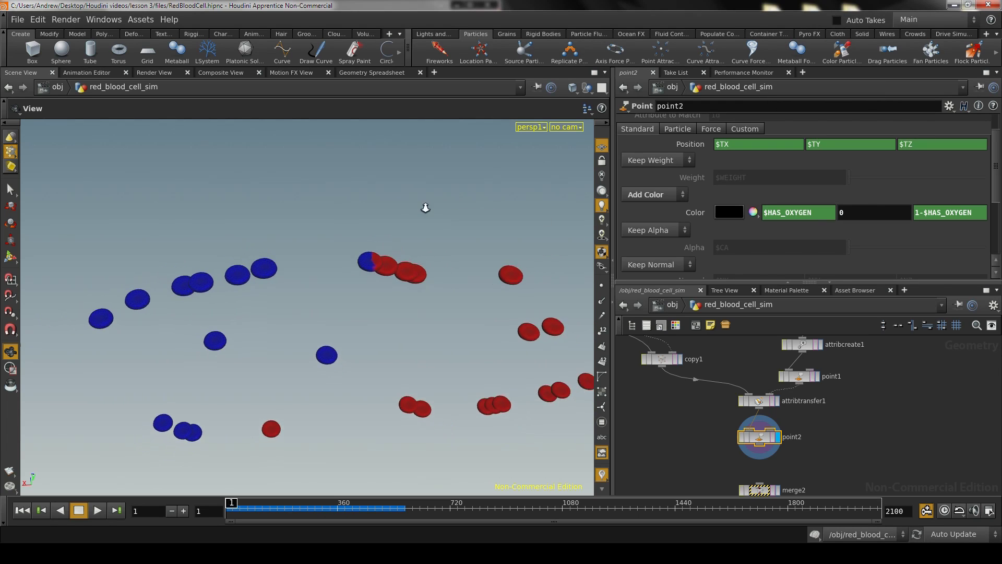
{"action": "left_click_drag", "start_coordinate": [426, 208], "coordinate": [412, 254]}
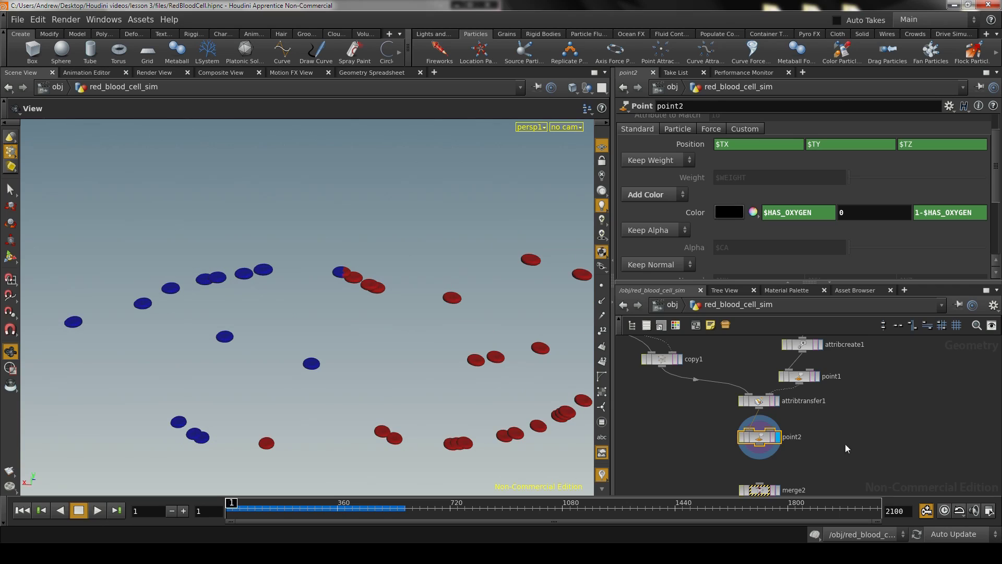
Step: Connect the outputs of point2 and point1 to merge2 and display the merged result
{"action": "middle_click_drag", "start_coordinate": [825, 447], "coordinate": [800, 383]}
{"action": "left_click", "coordinate": [756, 397]}
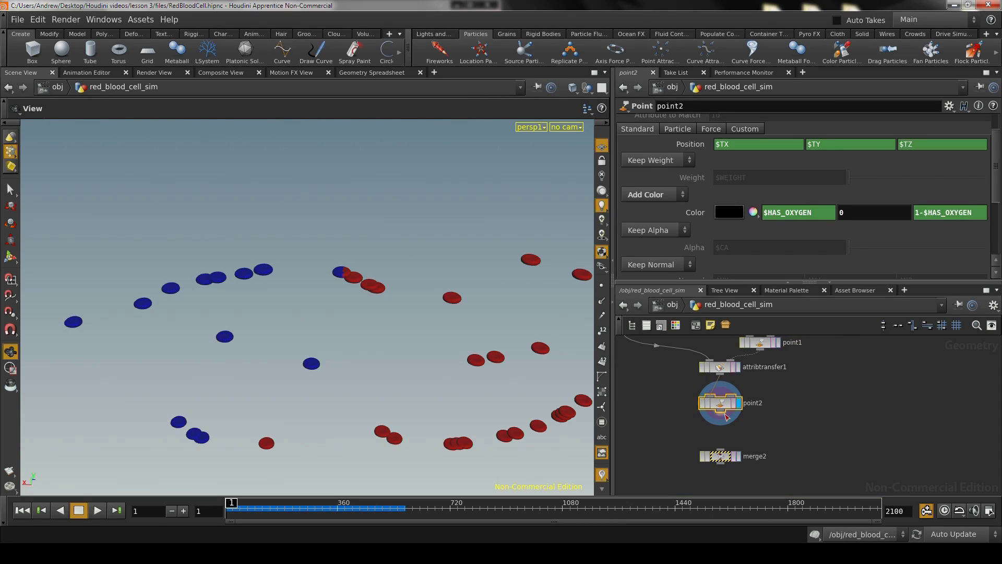
{"action": "left_click_drag", "start_coordinate": [729, 465], "coordinate": [776, 465]}
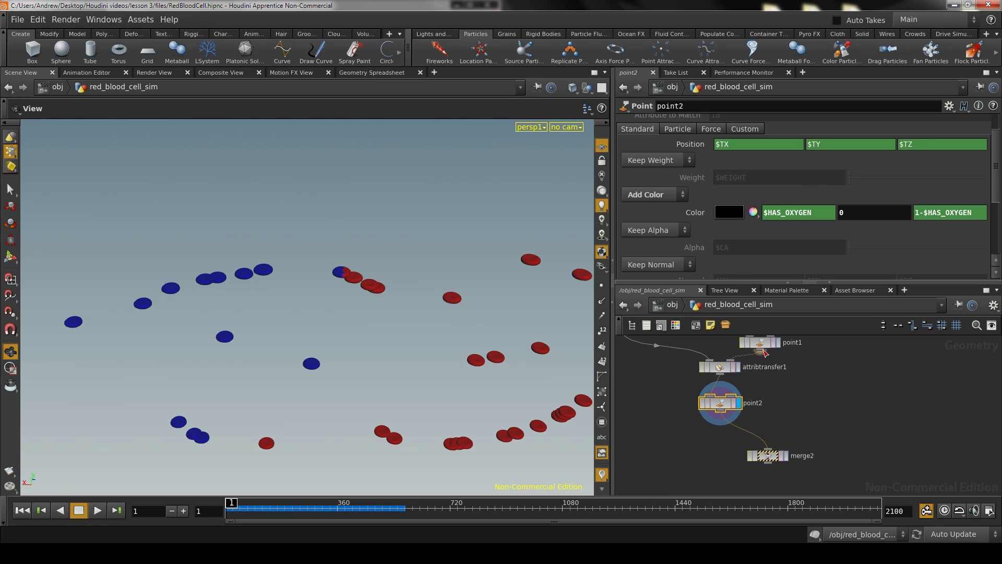
{"action": "left_click_drag", "start_coordinate": [760, 349], "coordinate": [775, 452]}
{"action": "left_click", "coordinate": [788, 456]}
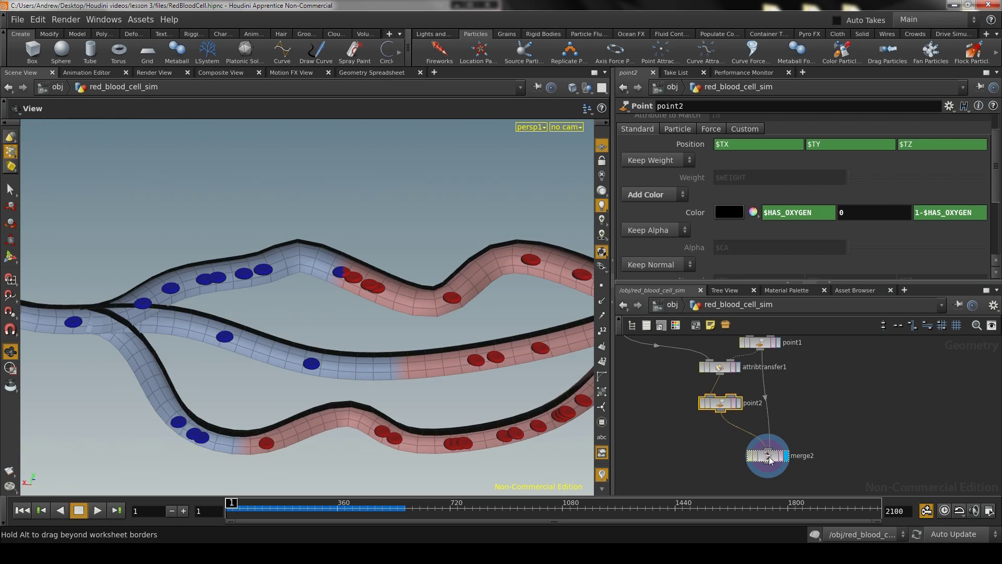
{"action": "left_click", "coordinate": [768, 455]}
Step: Play the animation with the whole circulation loop in view to check the blood cells' colours as they flow
{"action": "left_click_drag", "start_coordinate": [448, 215], "coordinate": [351, 166]}
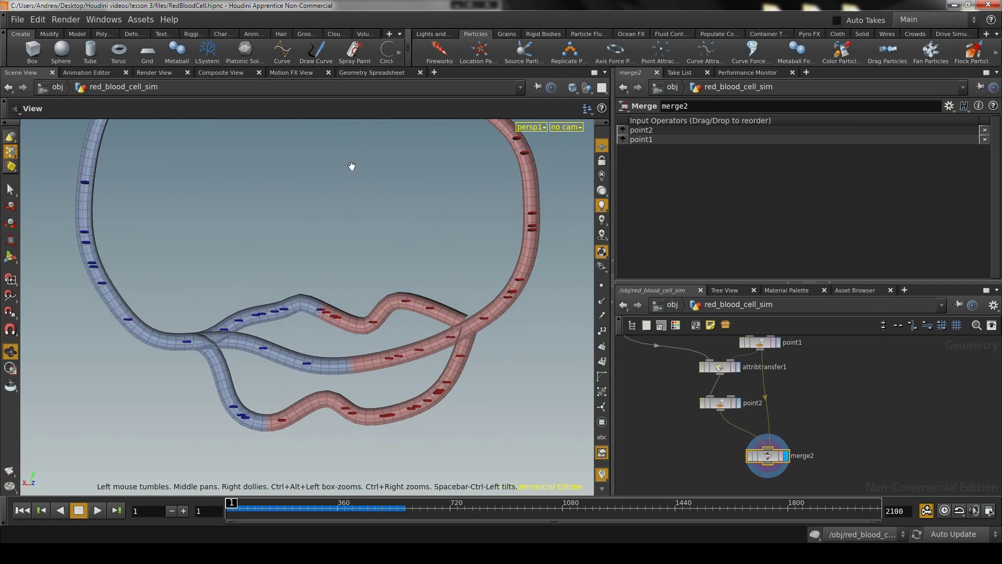
{"action": "left_click", "coordinate": [97, 510]}
{"action": "left_click_drag", "start_coordinate": [362, 271], "coordinate": [340, 361]}
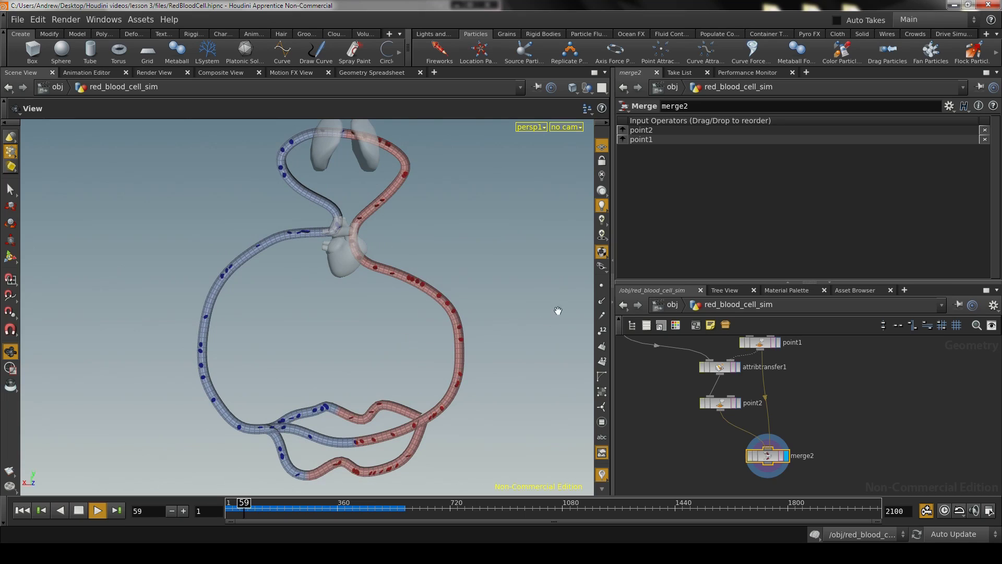